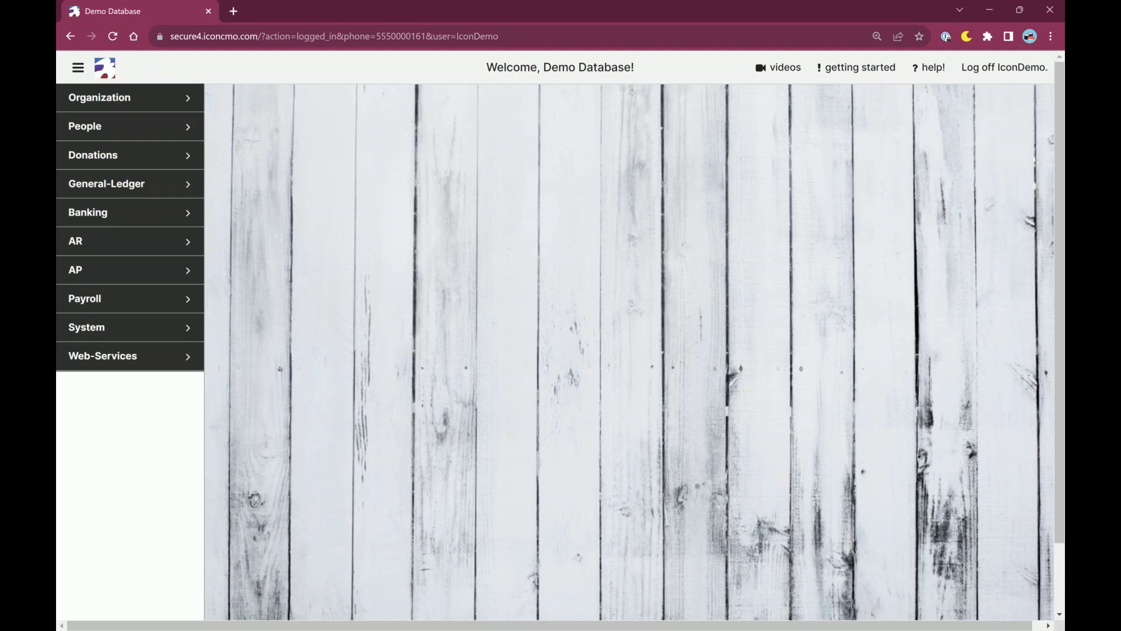
- Open the general ledger's Beginning Balances and check the beginning balance month
{"action": "key", "text": "ctrl+plus"}
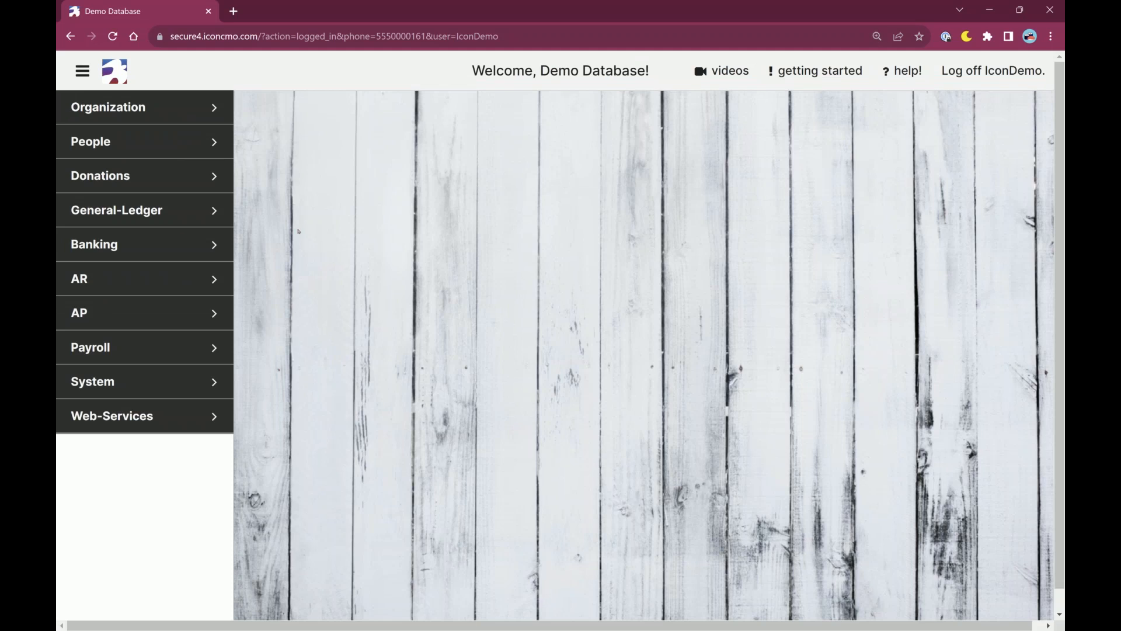
{"action": "left_click", "coordinate": [143, 217]}
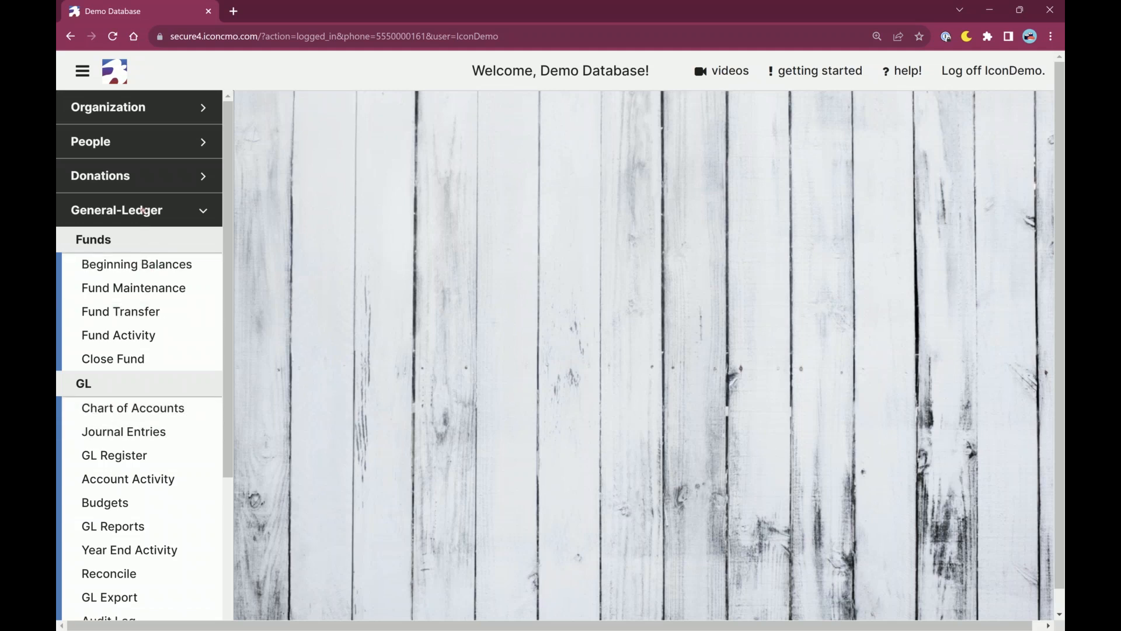
{"action": "left_click", "coordinate": [117, 263]}
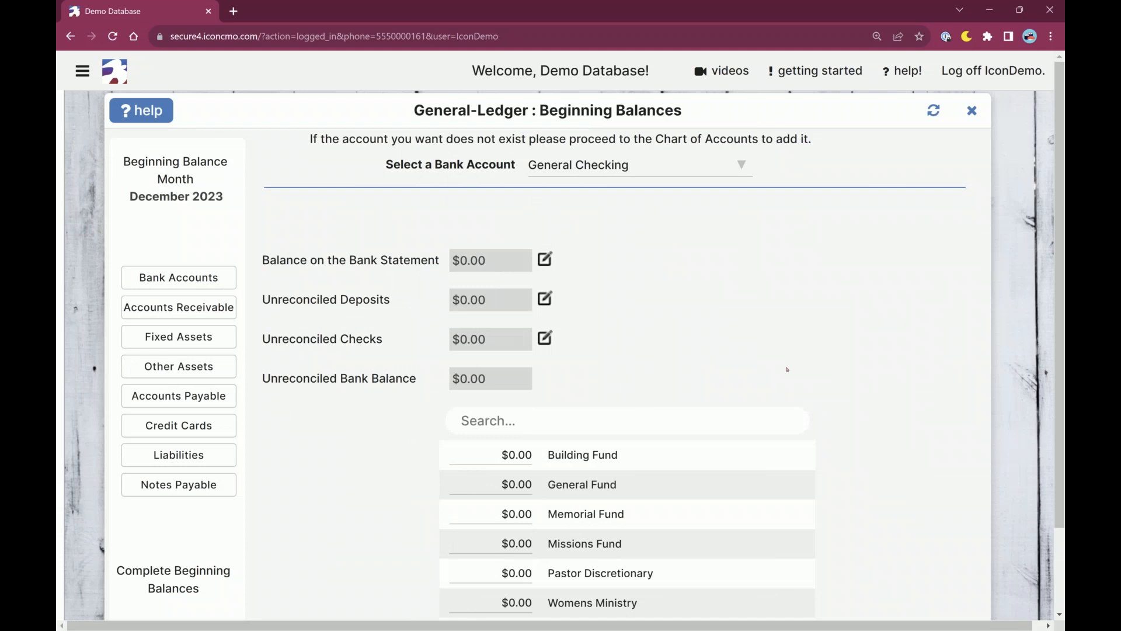
{"action": "scroll", "coordinate": [787, 369], "scroll_direction": "down", "scroll_amount": 1}
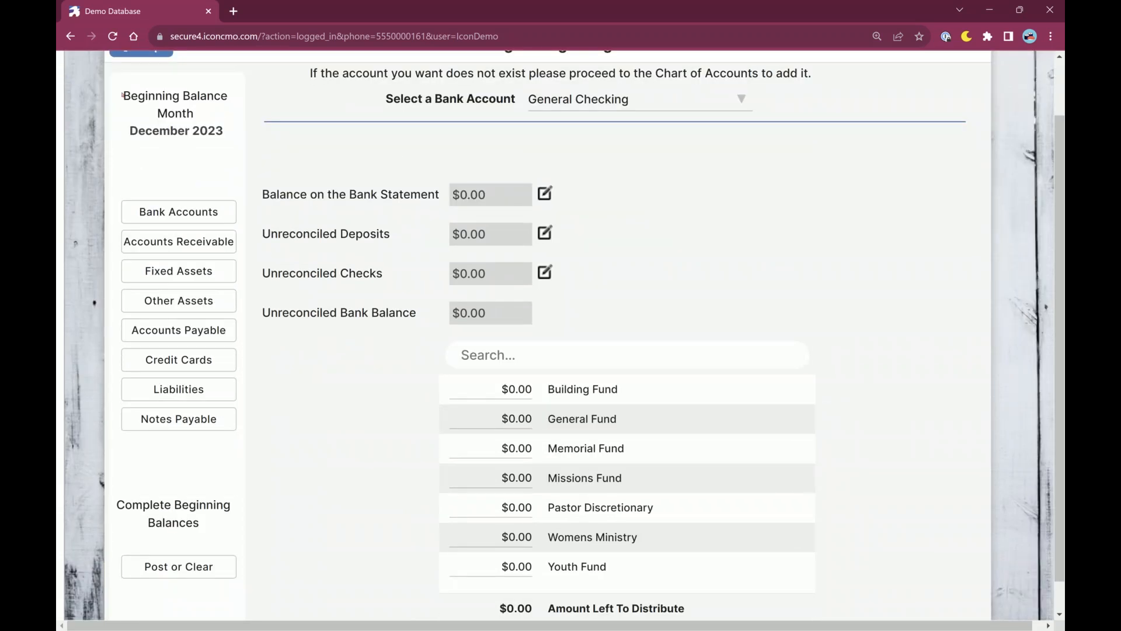
{"action": "left_click_drag", "start_coordinate": [130, 95], "coordinate": [215, 124]}
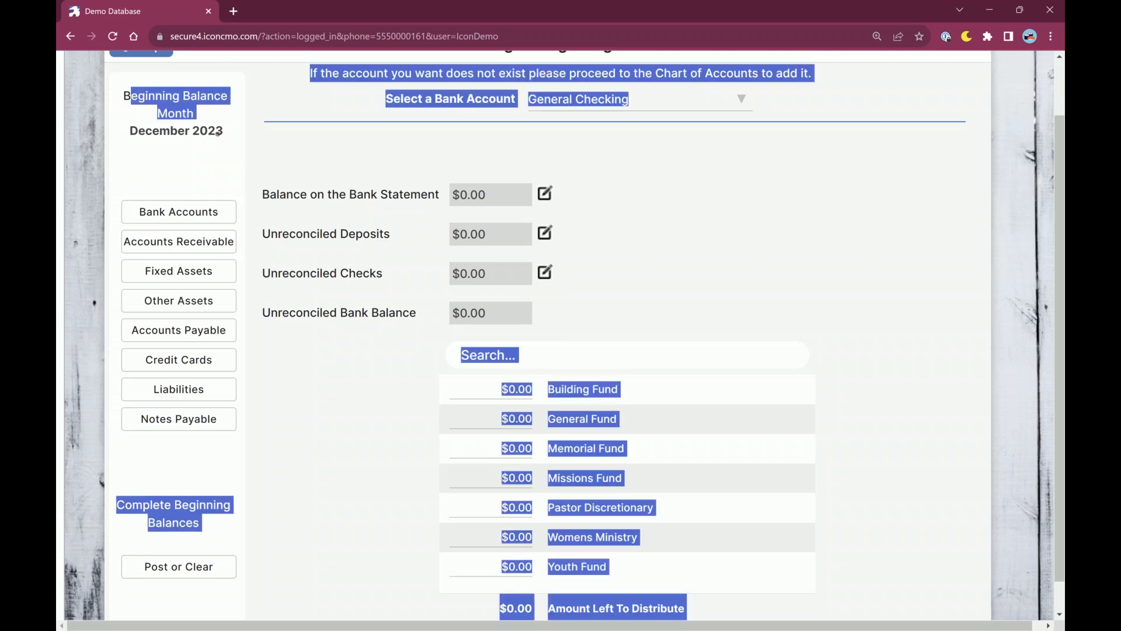
{"action": "left_click", "coordinate": [225, 158]}
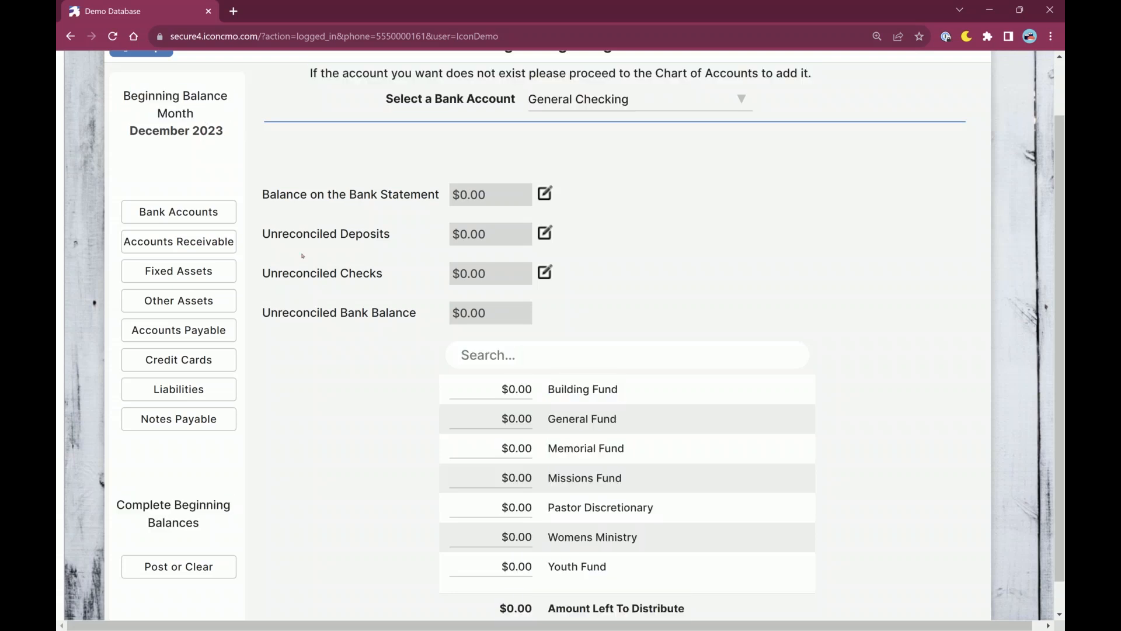
{"action": "scroll", "coordinate": [303, 259], "scroll_direction": "up", "scroll_amount": 1}
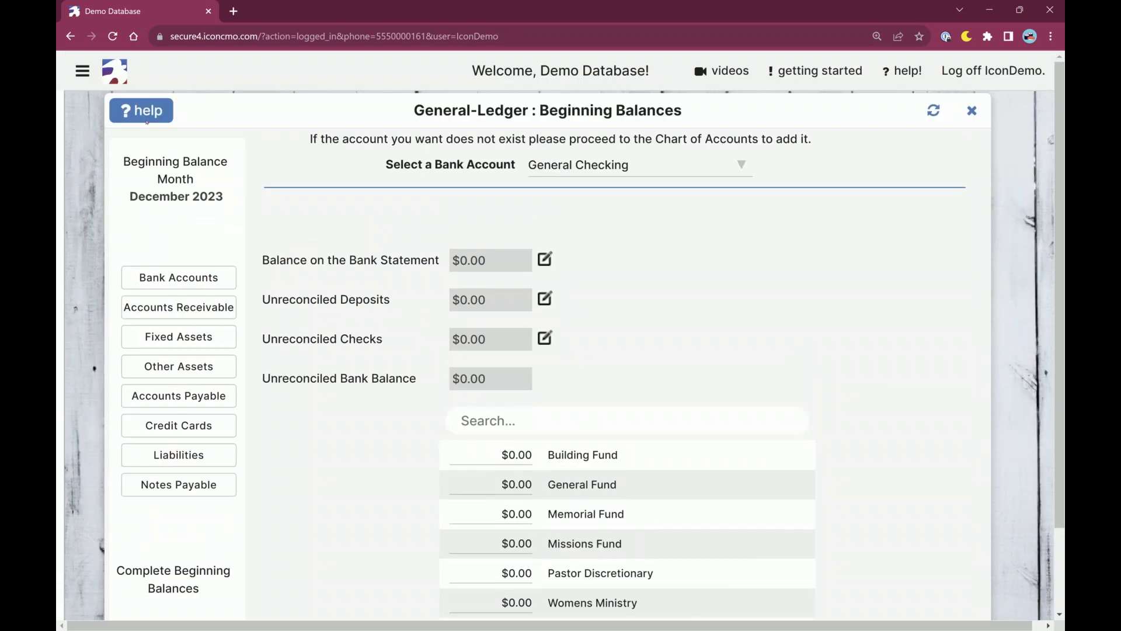
- Check the beginning balance date in the organization's information, then return to Beginning Balances
{"action": "left_click", "coordinate": [81, 71]}
{"action": "left_click", "coordinate": [135, 109]}
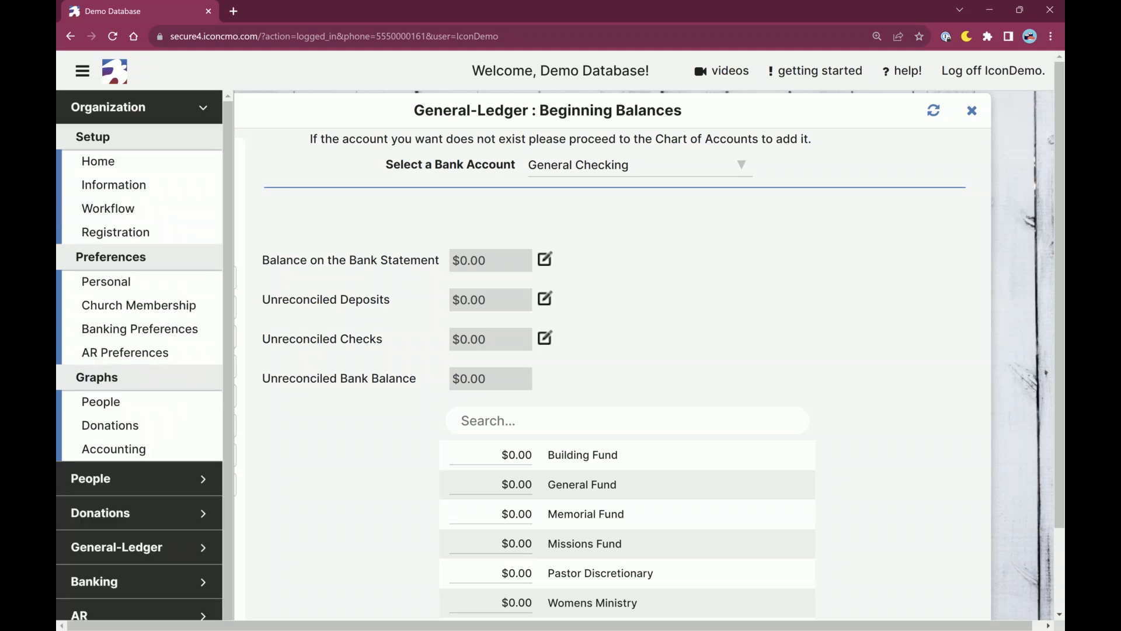
{"action": "left_click", "coordinate": [124, 188]}
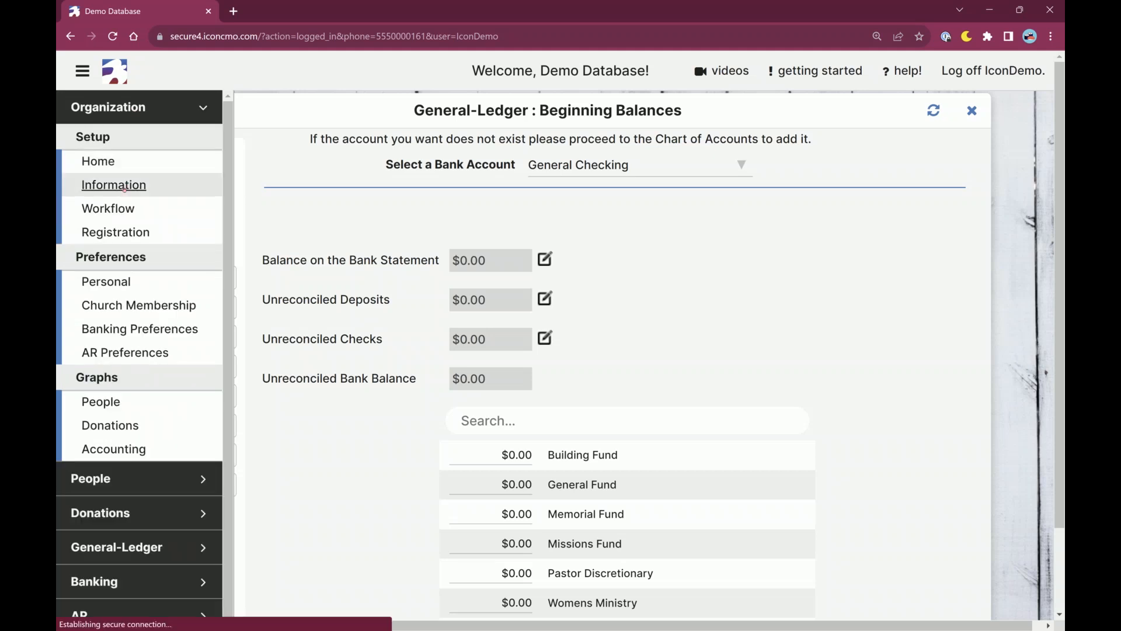
{"action": "scroll", "coordinate": [398, 470], "scroll_direction": "down", "scroll_amount": 2}
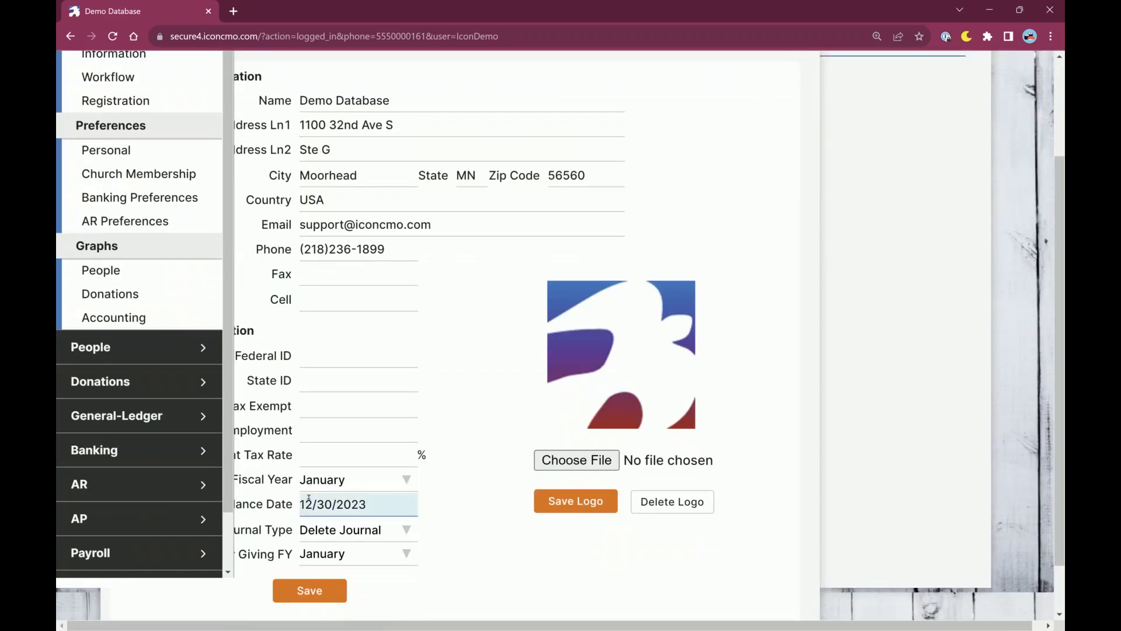
{"action": "left_click_drag", "start_coordinate": [306, 506], "coordinate": [366, 511]}
{"action": "scroll", "coordinate": [713, 240], "scroll_direction": "up", "scroll_amount": 1}
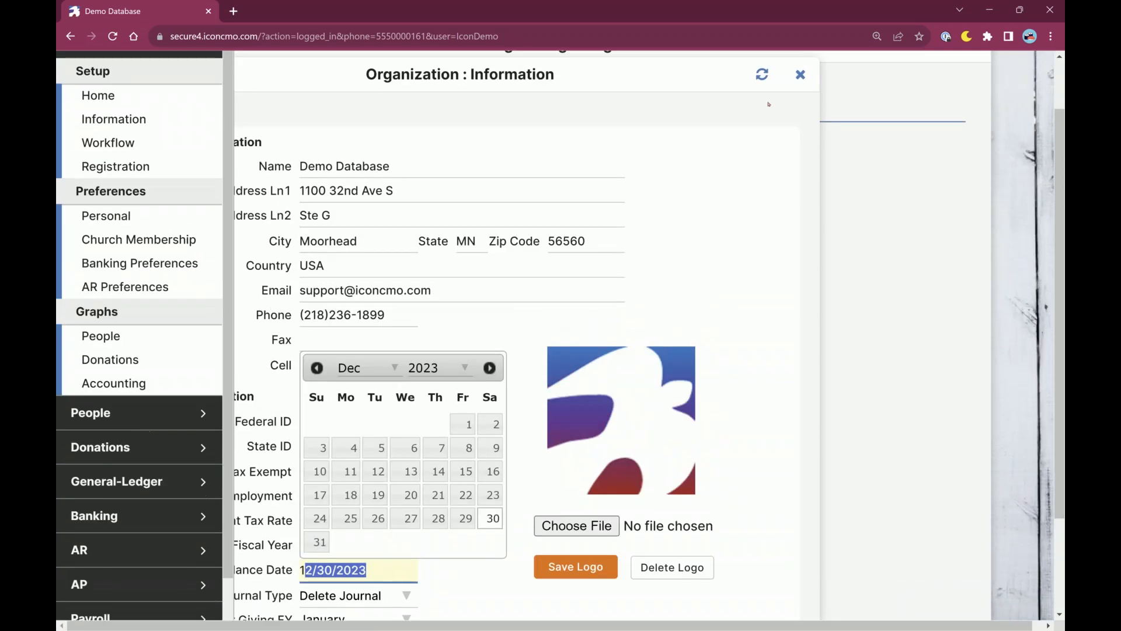
{"action": "left_click", "coordinate": [797, 74]}
{"action": "scroll", "coordinate": [144, 131], "scroll_direction": "up", "scroll_amount": 1}
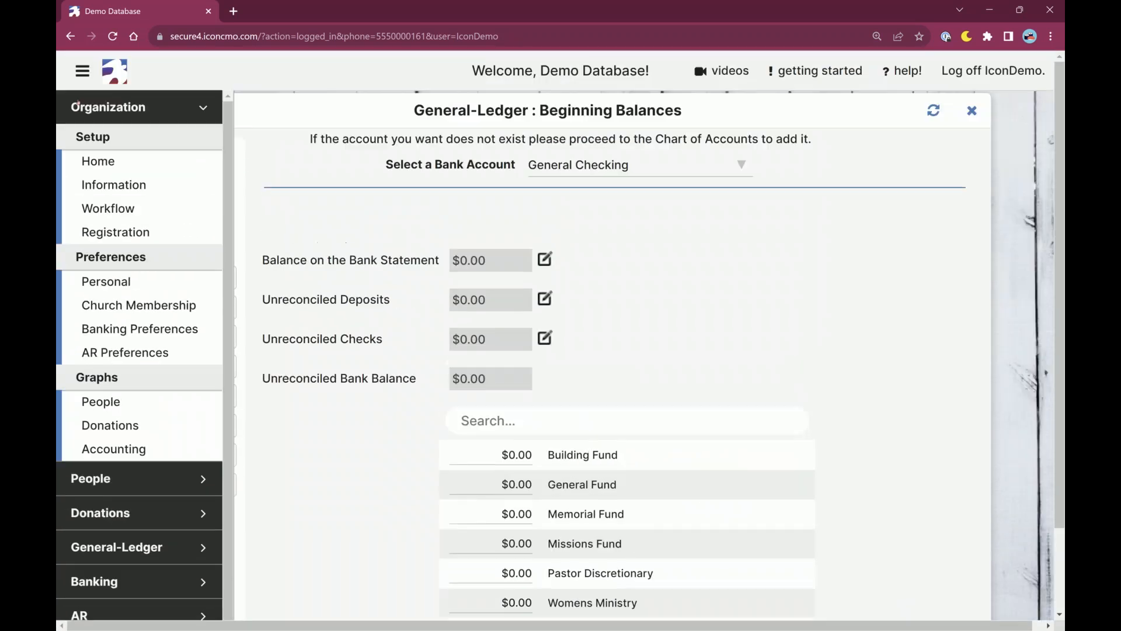
{"action": "left_click", "coordinate": [82, 72]}
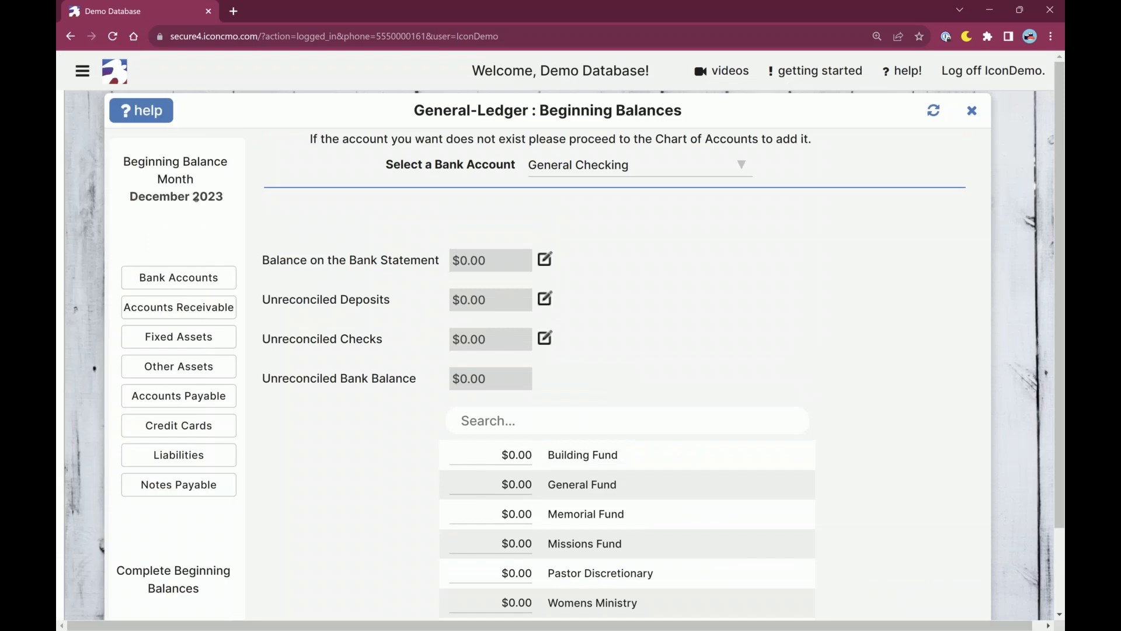
- Look through the Bank Accounts, Accounts Receivable and Fixed Assets beginning balance categories, ending on Bank Accounts
{"action": "scroll", "coordinate": [231, 204], "scroll_direction": "down", "scroll_amount": 1}
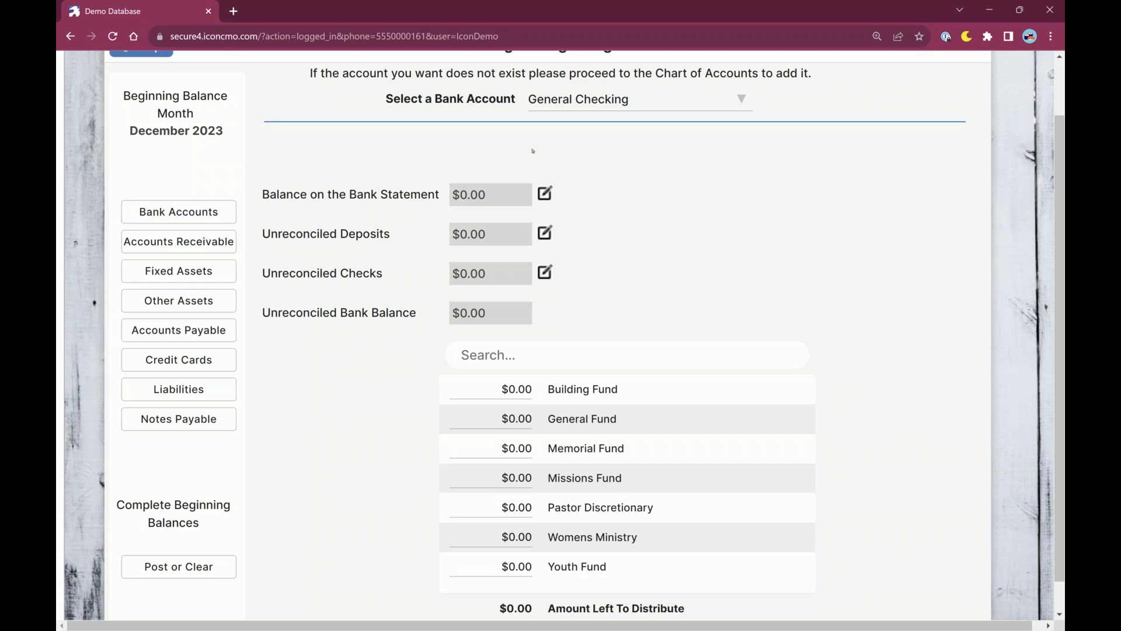
{"action": "scroll", "coordinate": [533, 151], "scroll_direction": "up", "scroll_amount": 1}
{"action": "left_click", "coordinate": [181, 269]}
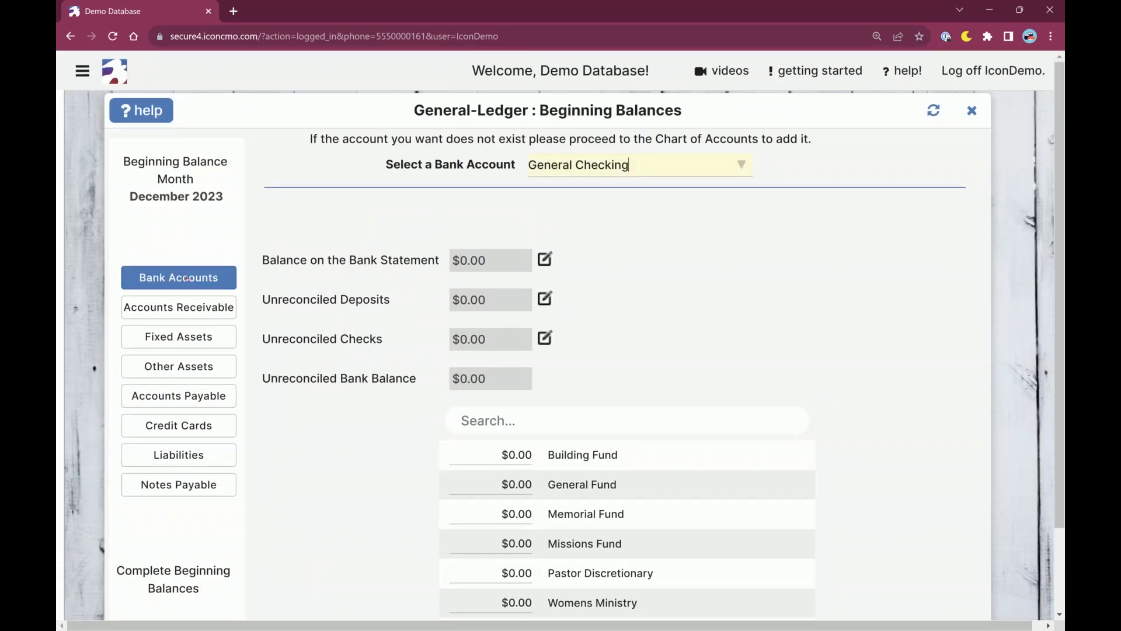
{"action": "left_click", "coordinate": [199, 309]}
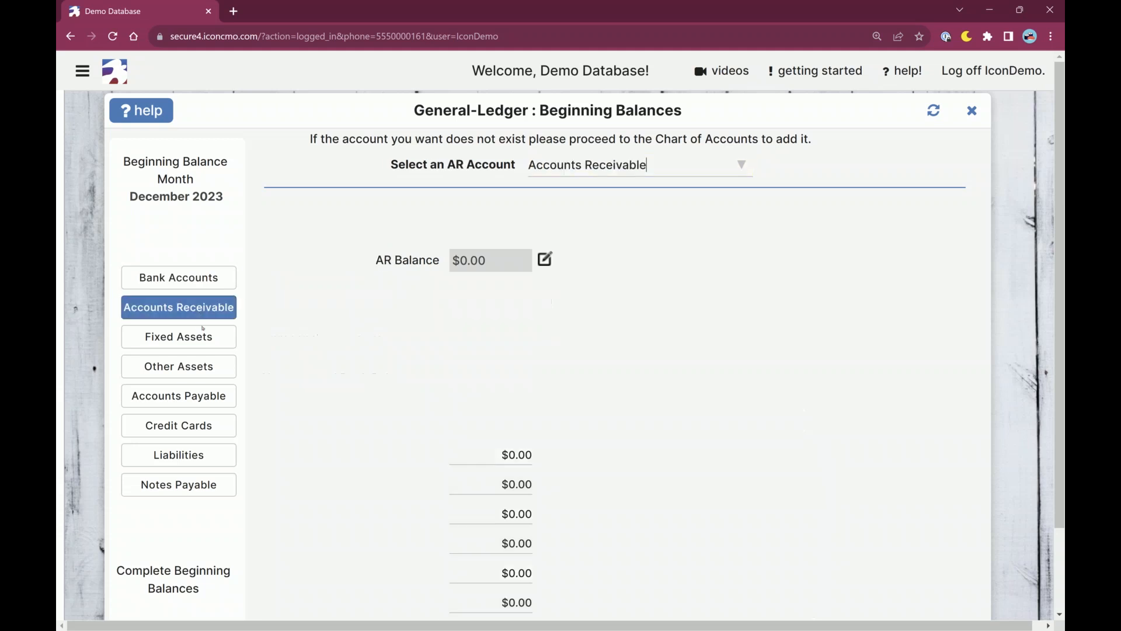
{"action": "left_click", "coordinate": [198, 338]}
{"action": "left_click", "coordinate": [197, 308]}
{"action": "left_click", "coordinate": [197, 278]}
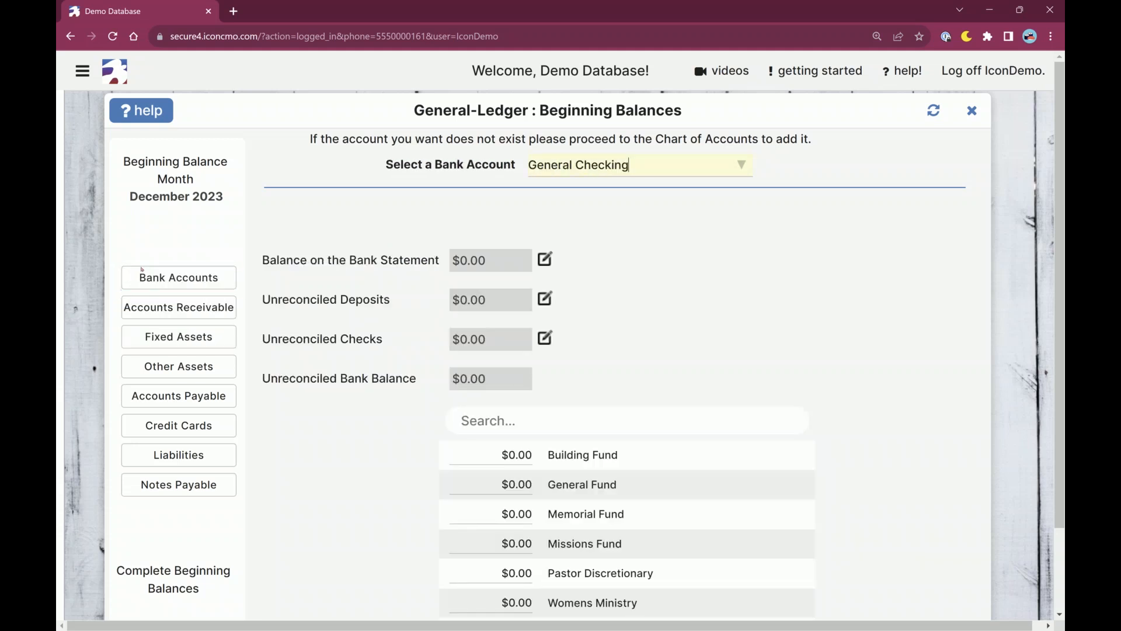
- Select General Checking as the bank account for the beginning balances
{"action": "left_click_drag", "start_coordinate": [394, 166], "coordinate": [504, 164]}
{"action": "left_click", "coordinate": [505, 181]}
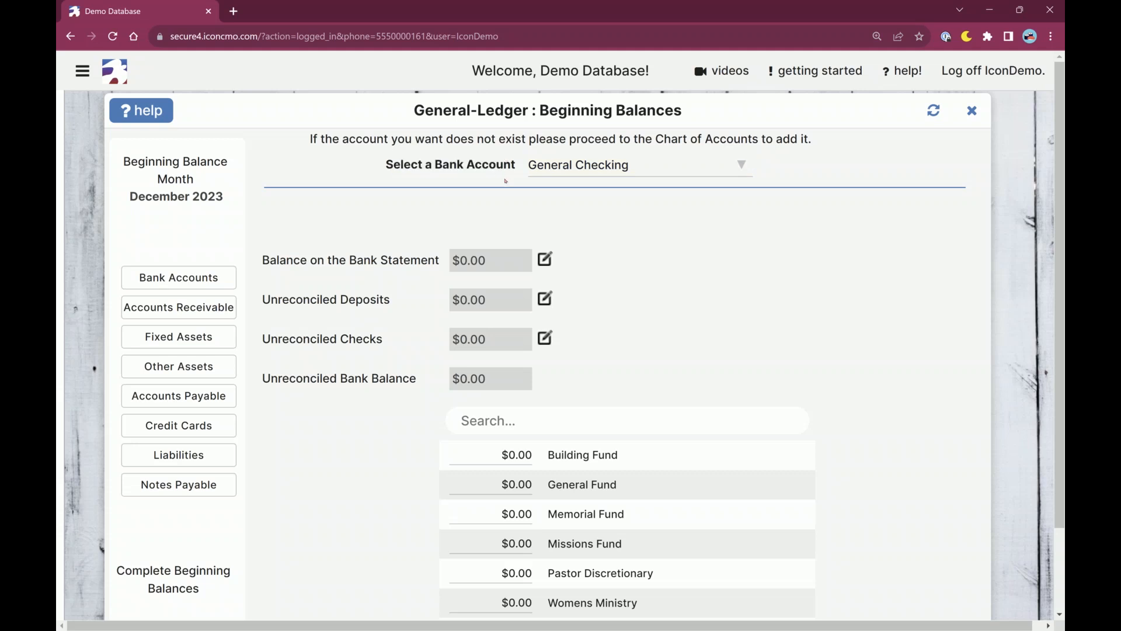
{"action": "left_click", "coordinate": [589, 166]}
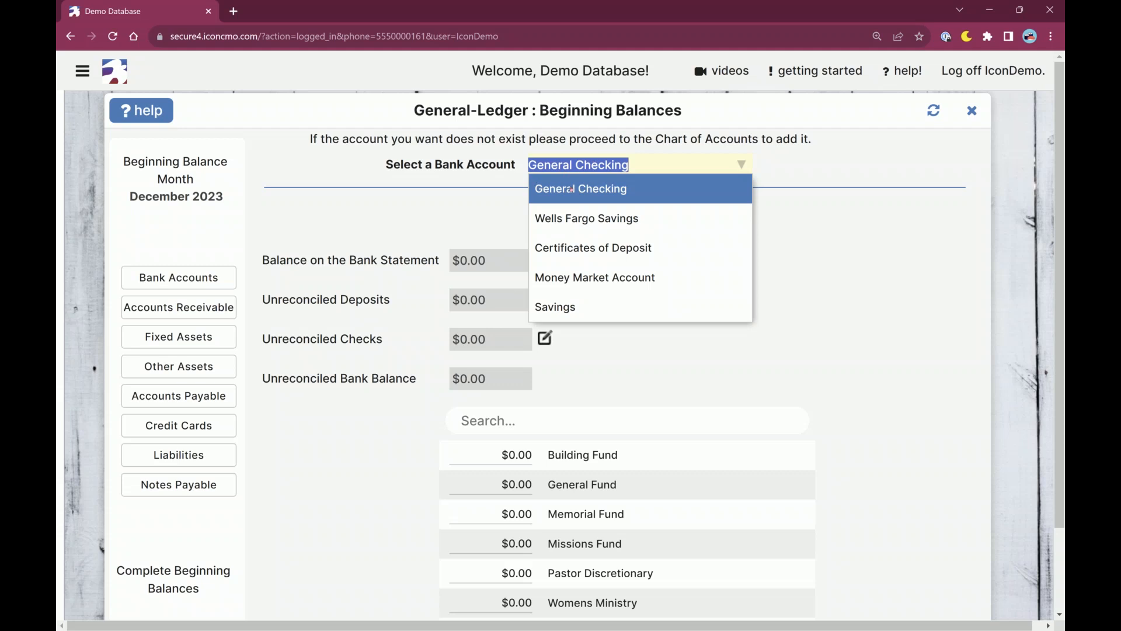
{"action": "left_click", "coordinate": [570, 190]}
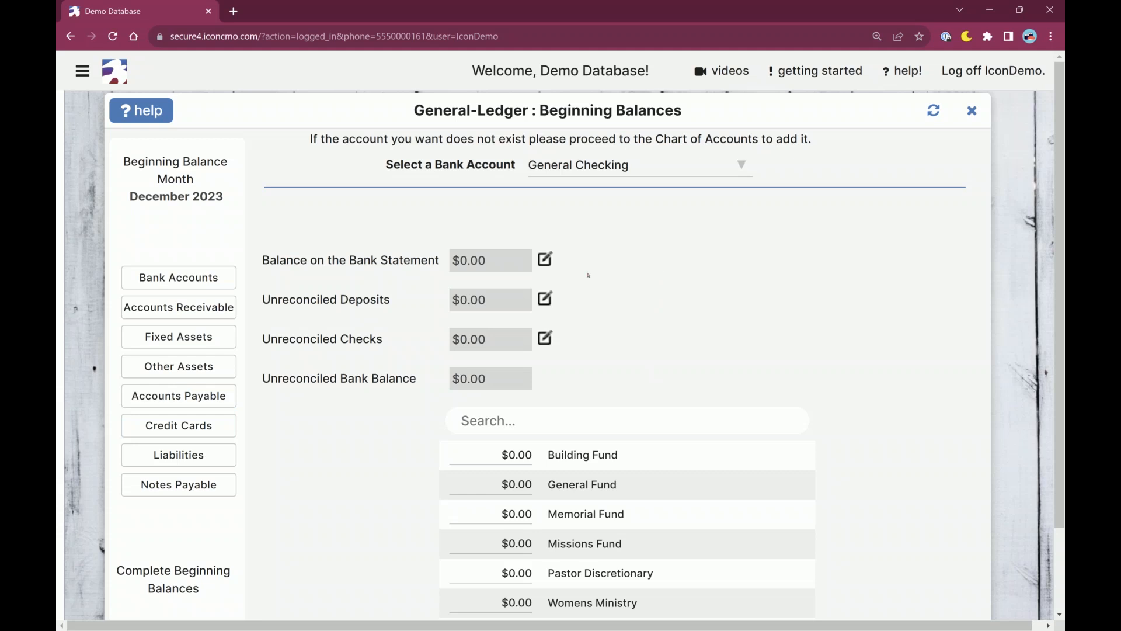
- Set General Checking's balance on the bank statement to 15431.29 and save it
{"action": "left_click_drag", "start_coordinate": [271, 261], "coordinate": [440, 260]}
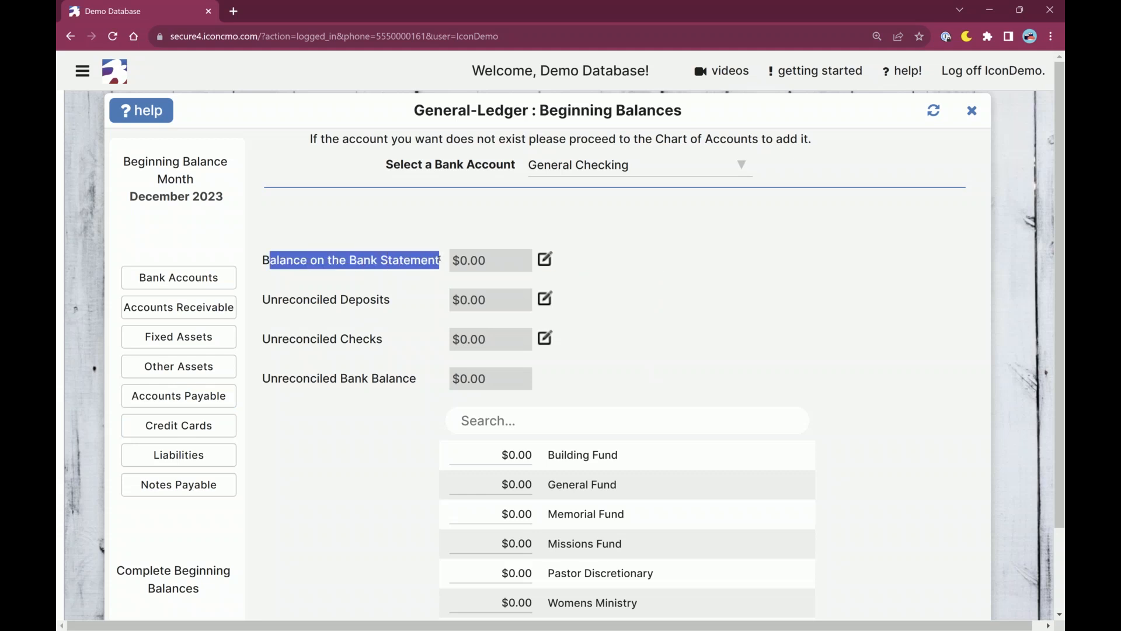
{"action": "left_click", "coordinate": [545, 258]}
{"action": "left_click", "coordinate": [475, 183]}
{"action": "double_click", "coordinate": [475, 184]}
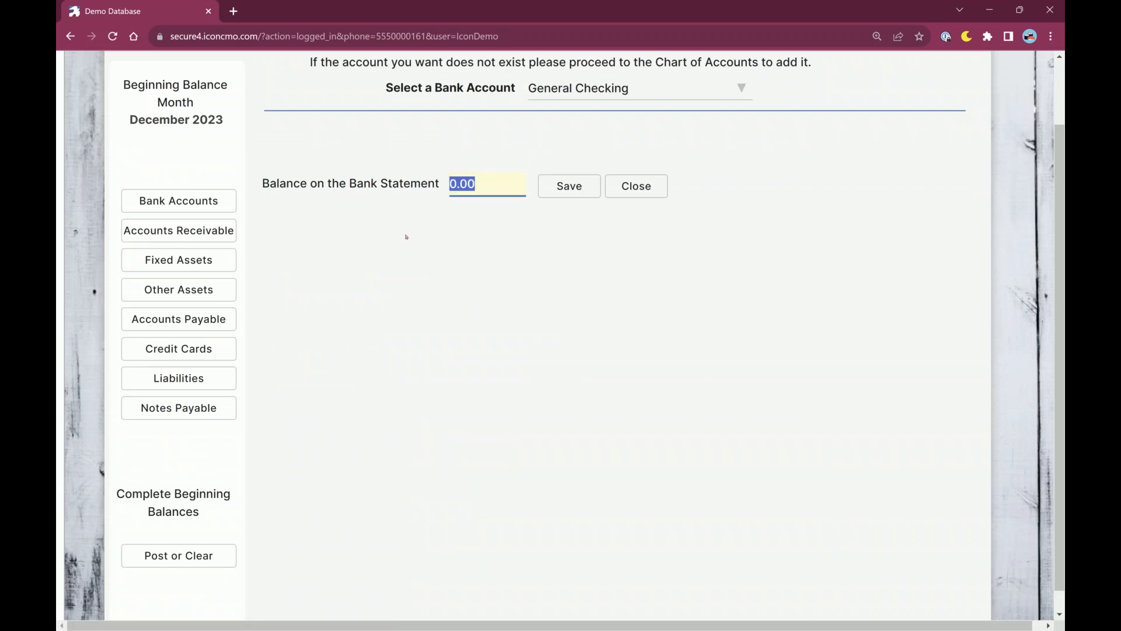
{"action": "type", "text": "15431.29"}
{"action": "key", "text": "Tab"}
{"action": "key", "text": "Return"}
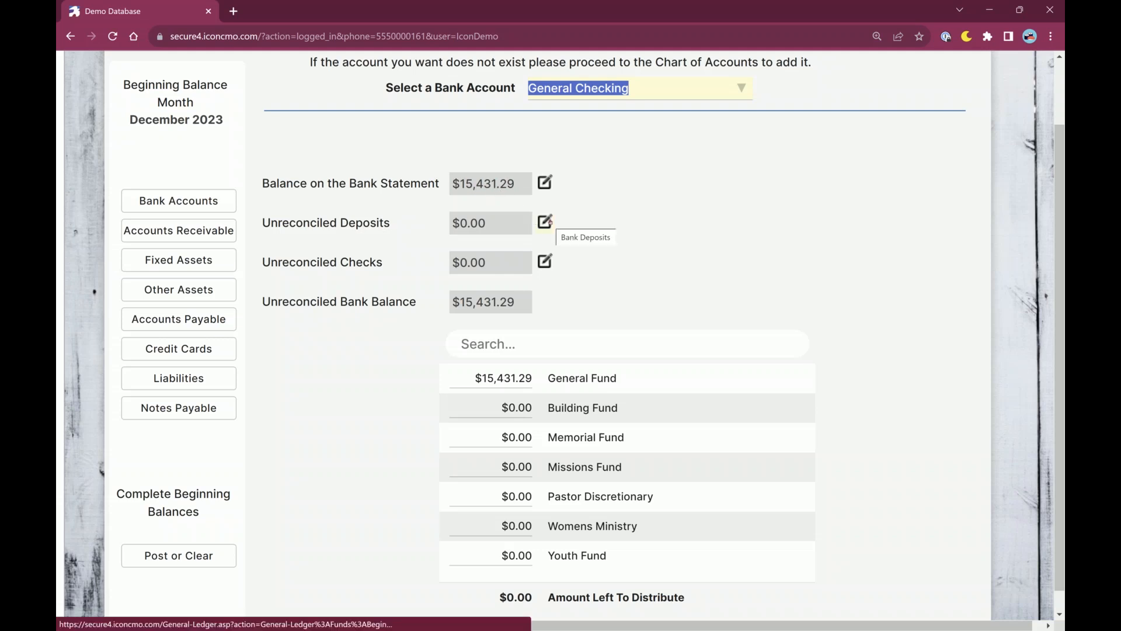
- Add an unreconciled deposit of 200.00 to General Checking and close the deposit entry
{"action": "left_click", "coordinate": [545, 222]}
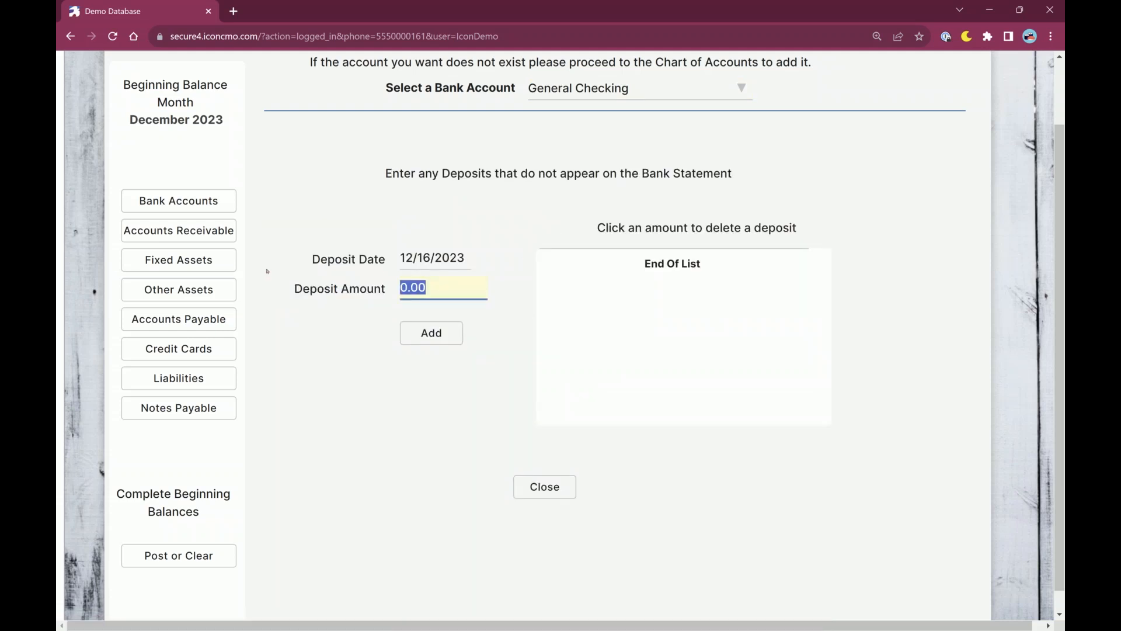
{"action": "type", "text": "200.00"}
{"action": "left_click", "coordinate": [426, 334]}
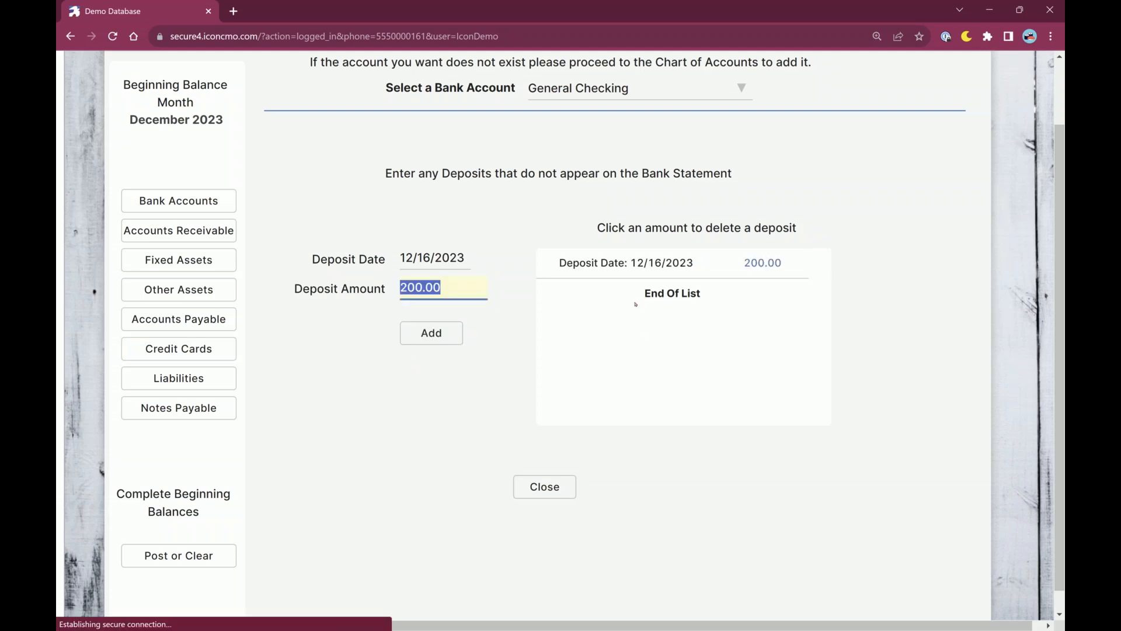
{"action": "left_click", "coordinate": [545, 493]}
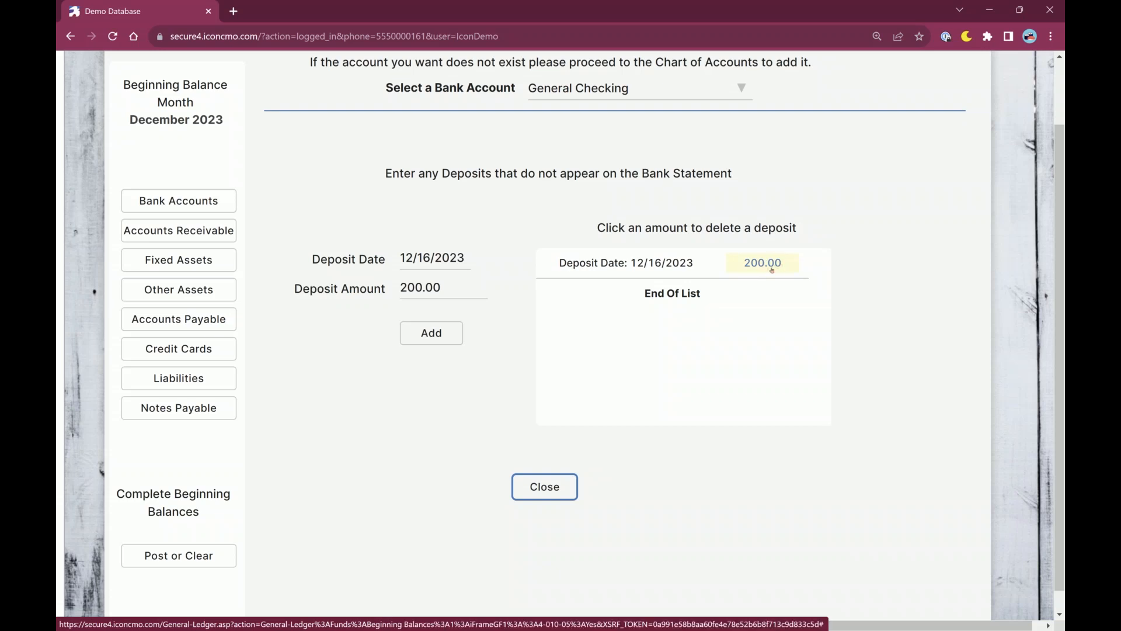
{"action": "left_click", "coordinate": [536, 492]}
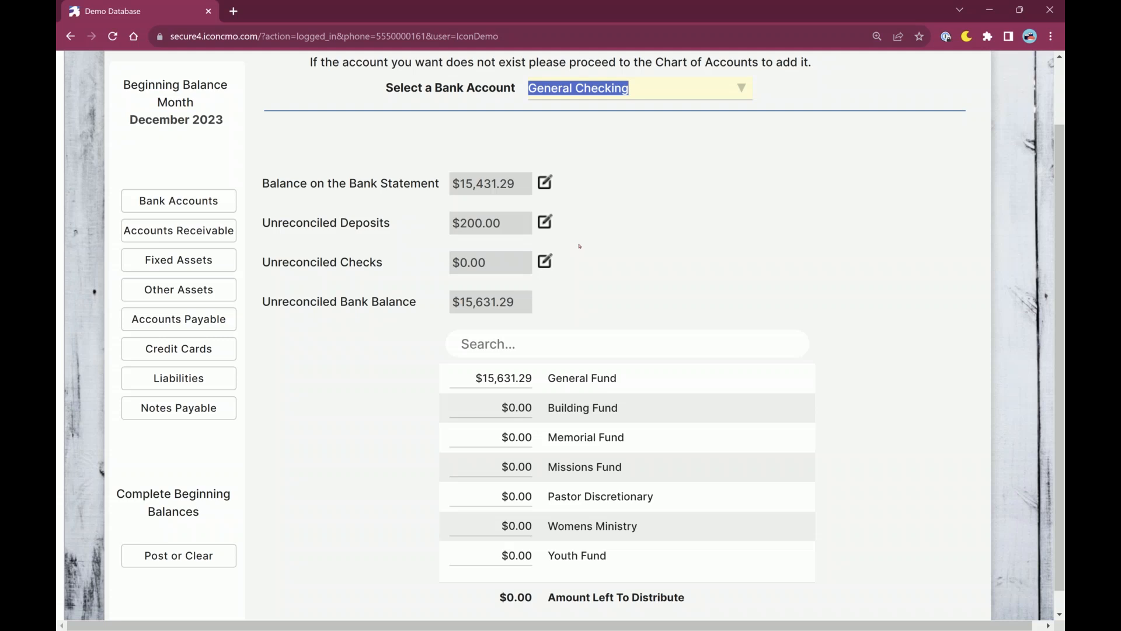
{"action": "left_click_drag", "start_coordinate": [390, 223], "coordinate": [262, 224]}
{"action": "left_click", "coordinate": [262, 224]}
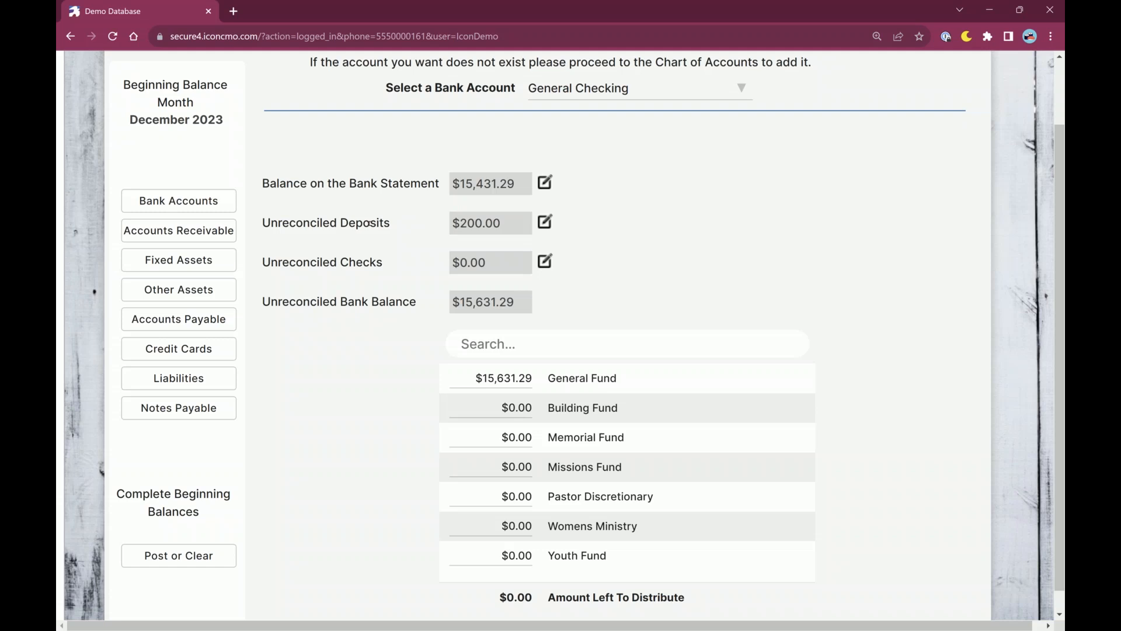
{"action": "left_click_drag", "start_coordinate": [373, 222], "coordinate": [401, 220]}
{"action": "left_click", "coordinate": [398, 224]}
- Add unreconciled check number 123 for 25.00 to General Checking
{"action": "left_click", "coordinate": [545, 262]}
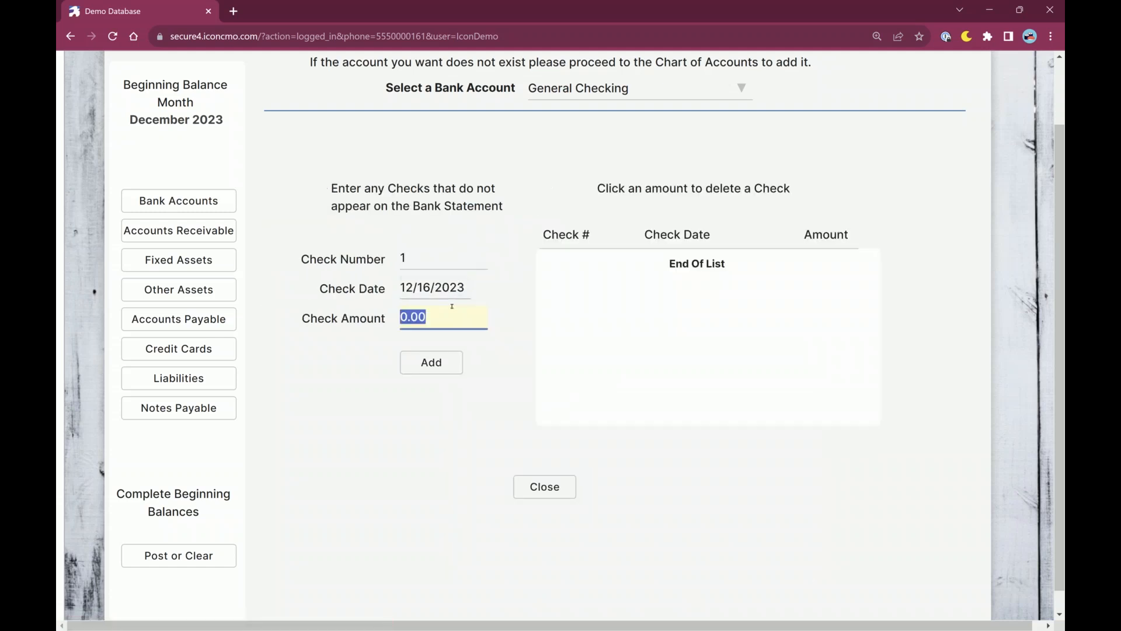
{"action": "left_click", "coordinate": [425, 258]}
{"action": "left_click_drag", "start_coordinate": [319, 258], "coordinate": [312, 257]}
{"action": "type", "text": "123"}
{"action": "left_click", "coordinate": [353, 318]}
{"action": "type", "text": "25.00"}
{"action": "left_click", "coordinate": [399, 384]}
{"action": "left_click", "coordinate": [431, 362]}
- Add unreconciled check number 142 for 175.50 to General Checking
{"action": "left_click", "coordinate": [435, 253]}
{"action": "left_click_drag", "start_coordinate": [436, 253], "coordinate": [329, 250]}
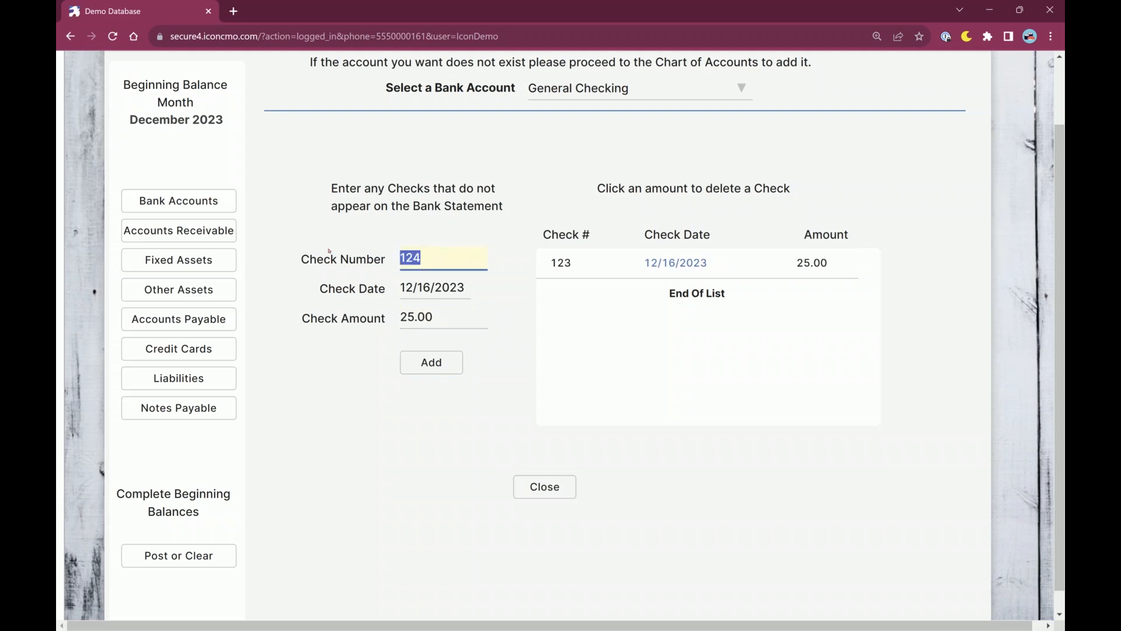
{"action": "type", "text": "142"}
{"action": "left_click", "coordinate": [465, 327]}
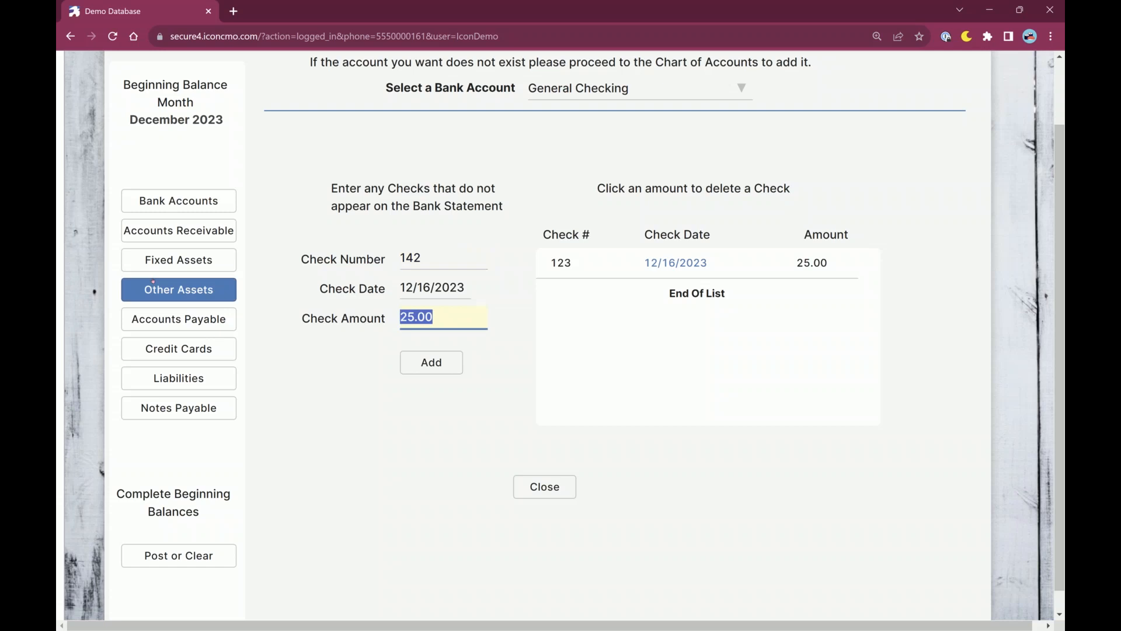
{"action": "type", "text": "175.00"}
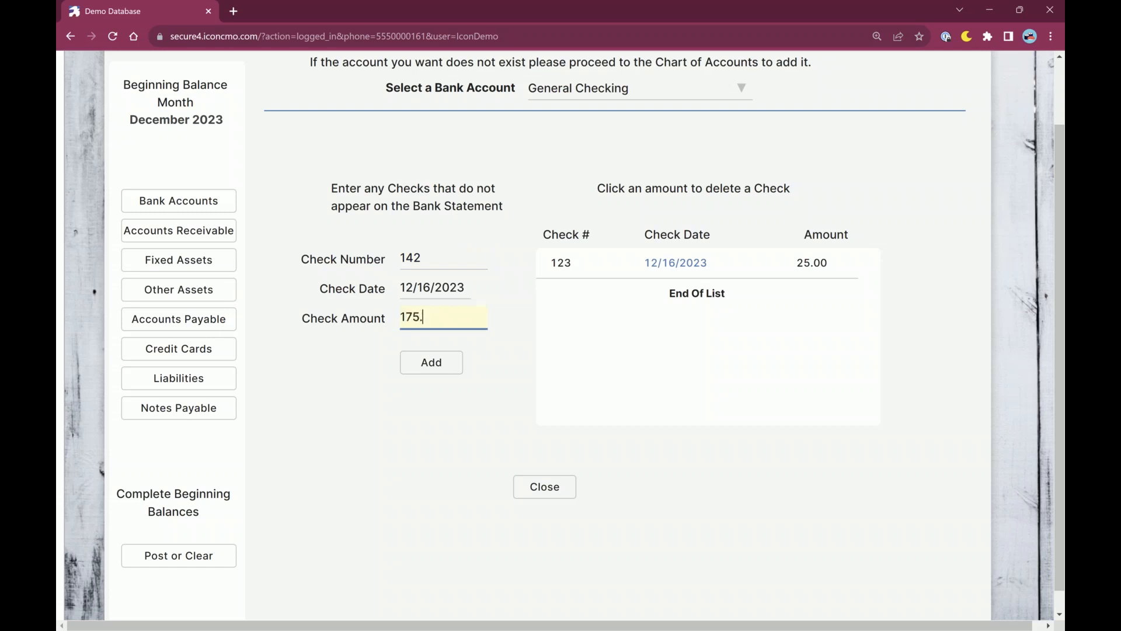
{"action": "key", "text": "BackSpace"}
{"action": "key", "text": "BackSpace"}
{"action": "type", "text": "50"}
{"action": "left_click", "coordinate": [456, 360]}
- Add unreconciled check number 181 for 57.00 to General Checking
{"action": "left_click", "coordinate": [447, 259]}
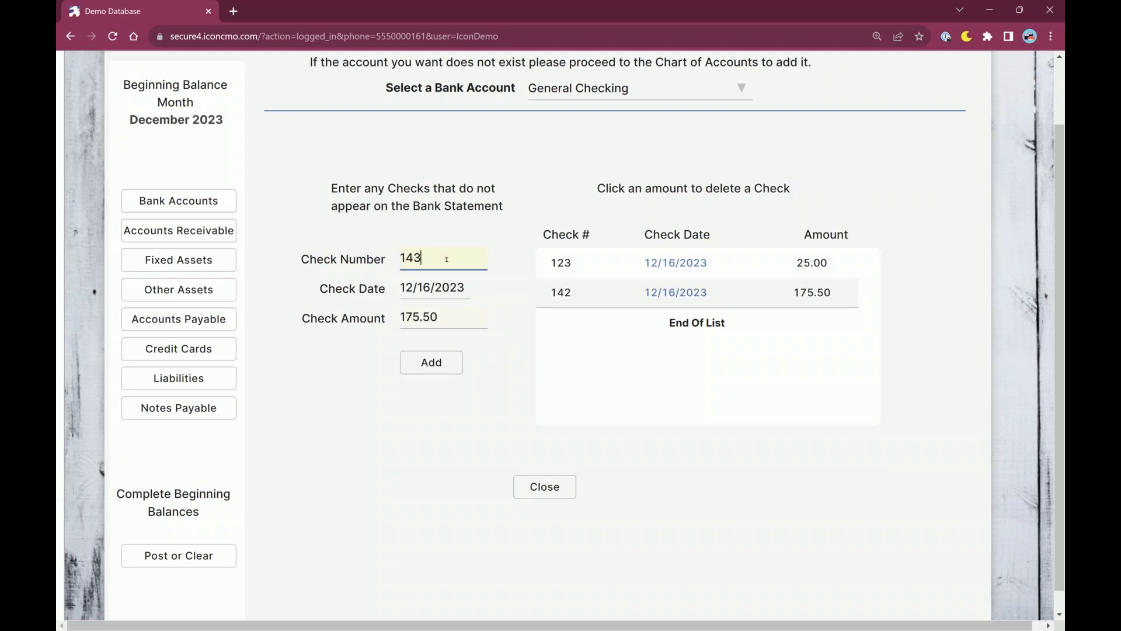
{"action": "key", "text": "BackSpace"}
{"action": "key", "text": "BackSpace"}
{"action": "type", "text": "81"}
{"action": "key", "text": "Tab"}
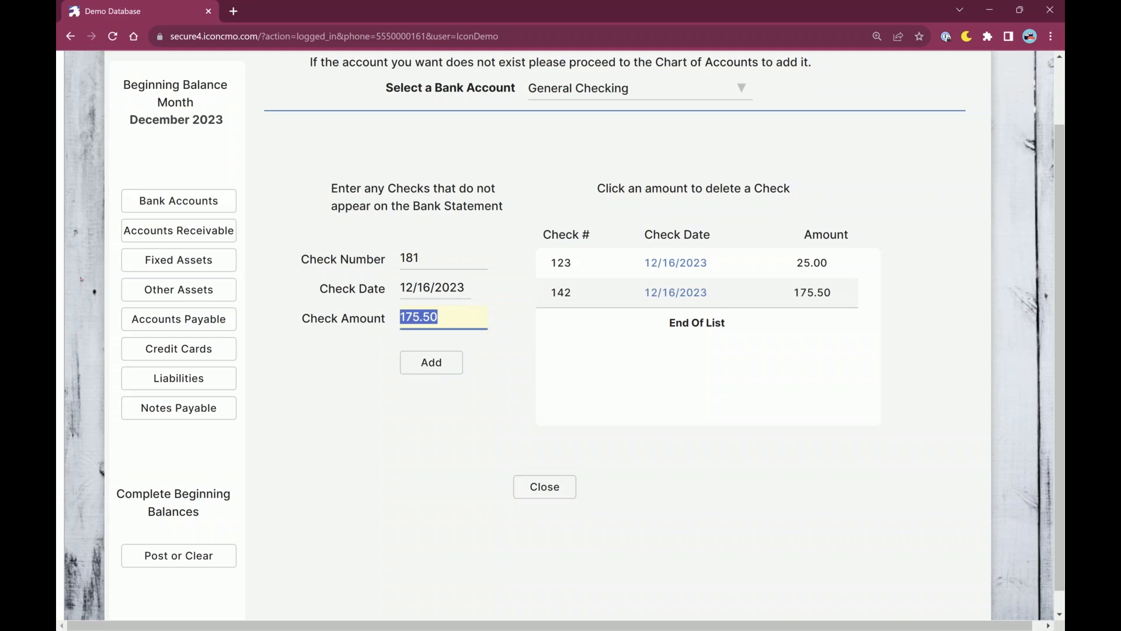
{"action": "type", "text": "57.00"}
{"action": "key", "text": "Return"}
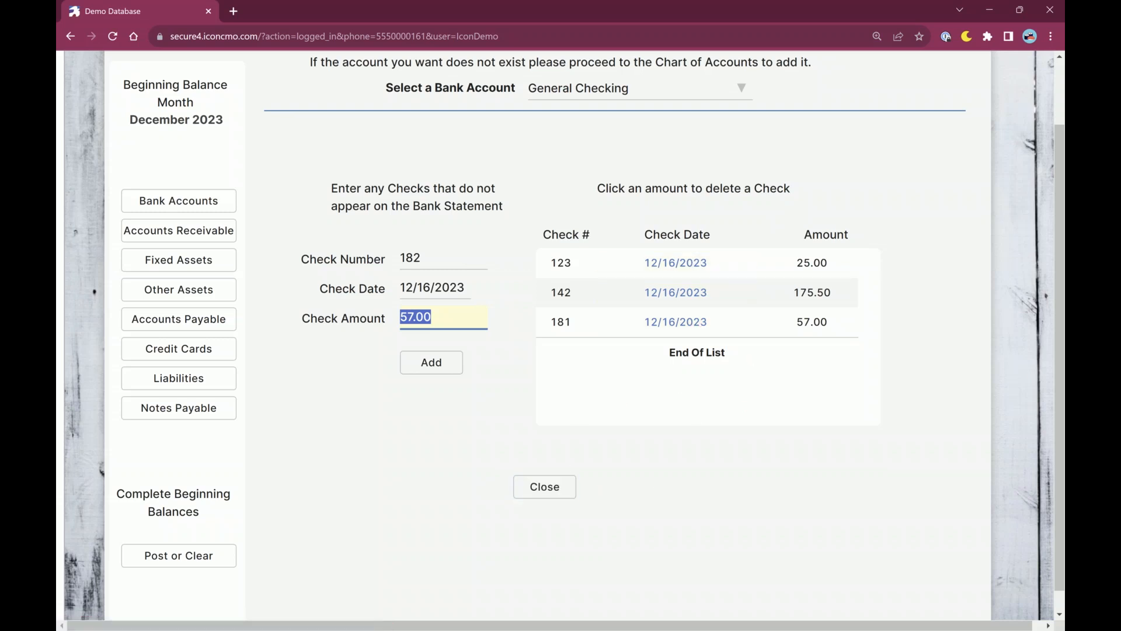
- Close the unreconciled check entry for General Checking and close the Beginning Balances window
{"action": "left_click", "coordinate": [545, 487]}
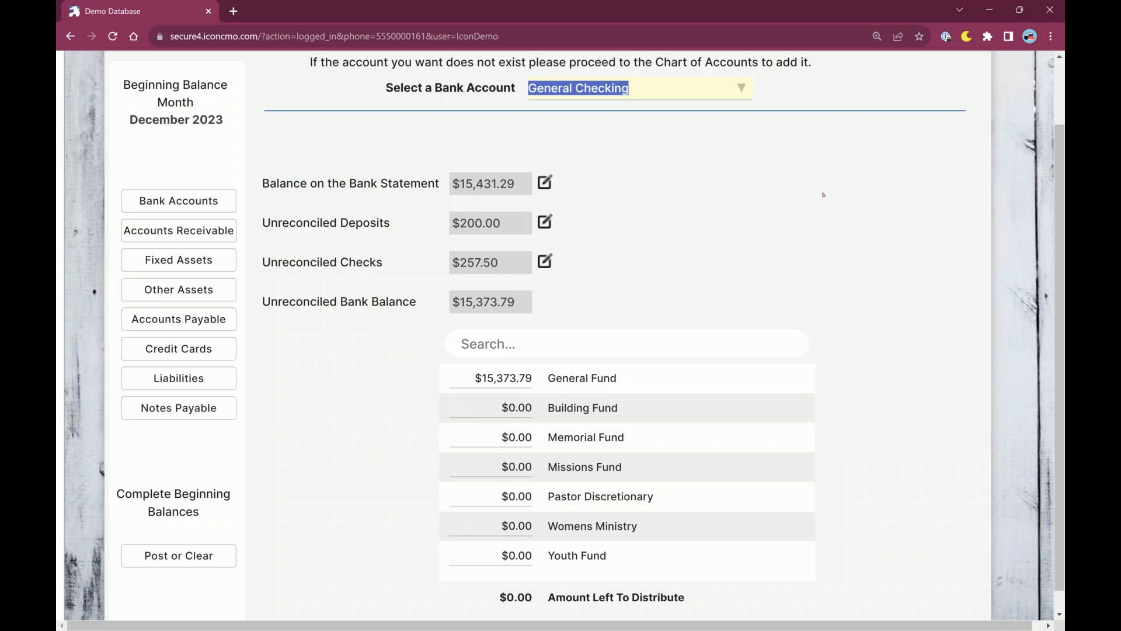
{"action": "scroll", "coordinate": [971, 141], "scroll_direction": "up", "scroll_amount": 1}
{"action": "left_click", "coordinate": [968, 100]}
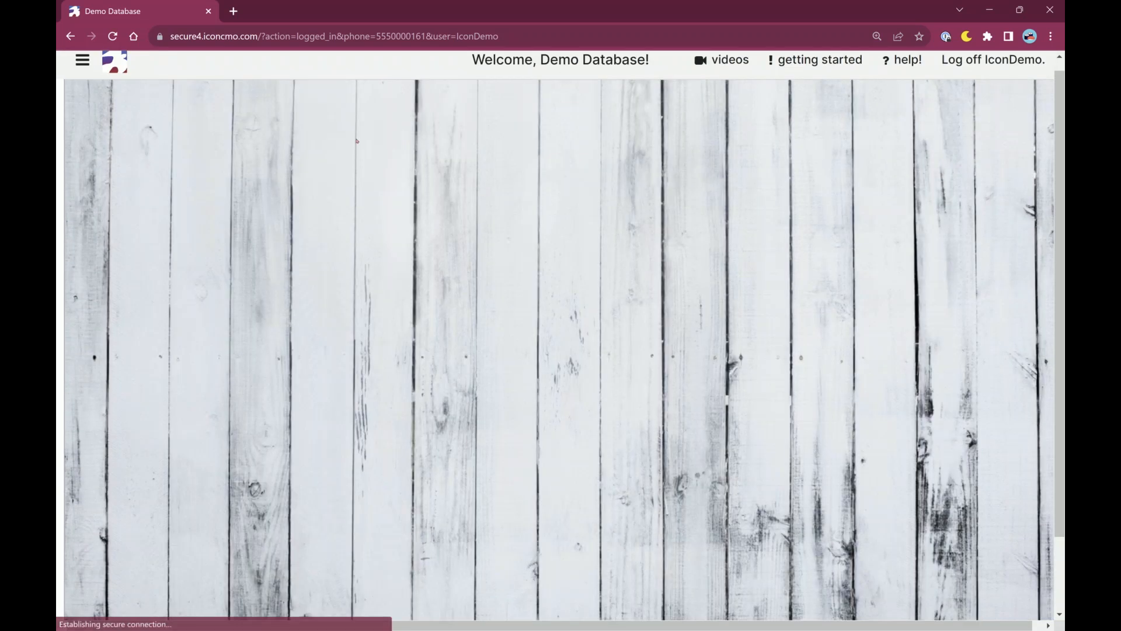
- Reload the page, close the Organization Home window and reopen General-Ledger Beginning Balances with the navigation menu hidden
{"action": "scroll", "coordinate": [106, 86], "scroll_direction": "up", "scroll_amount": 1}
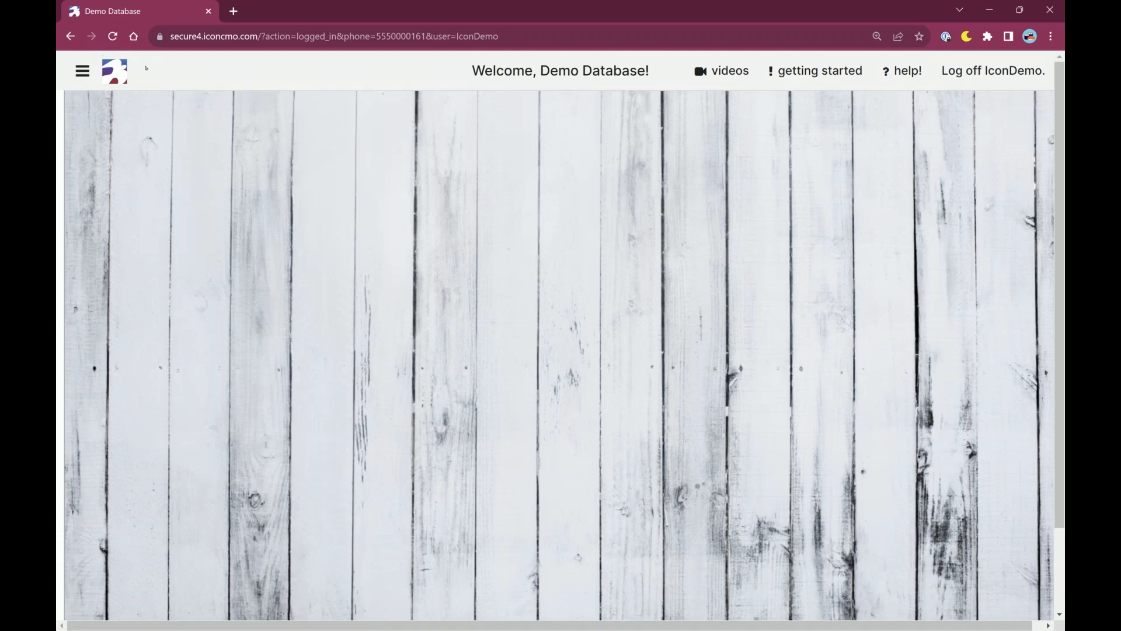
{"action": "left_click", "coordinate": [112, 36]}
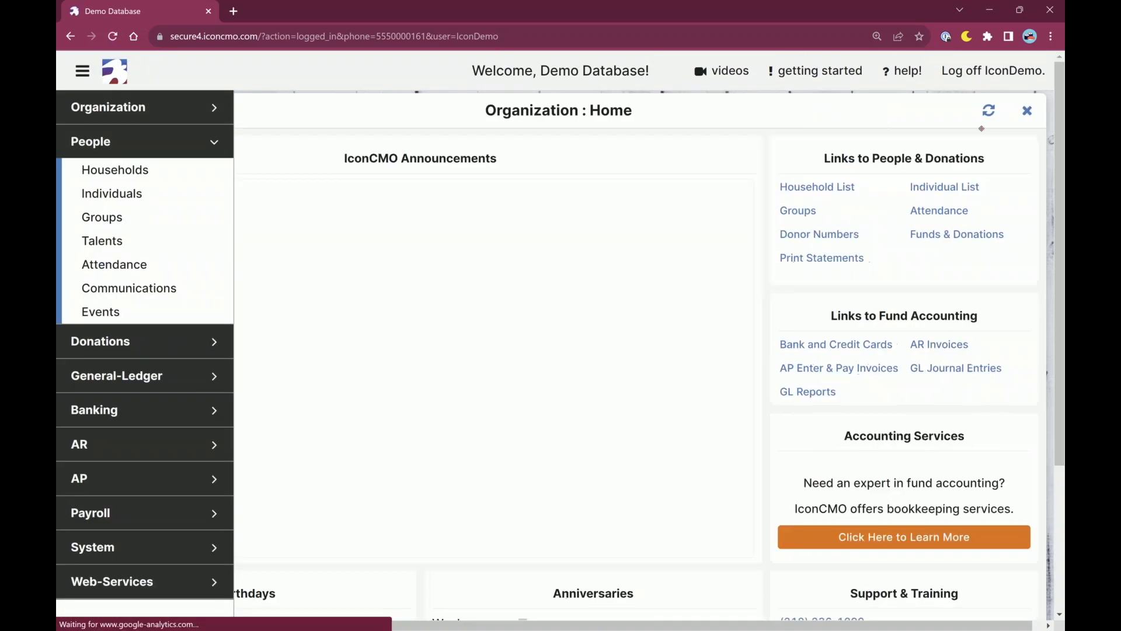
{"action": "left_click", "coordinate": [1023, 114]}
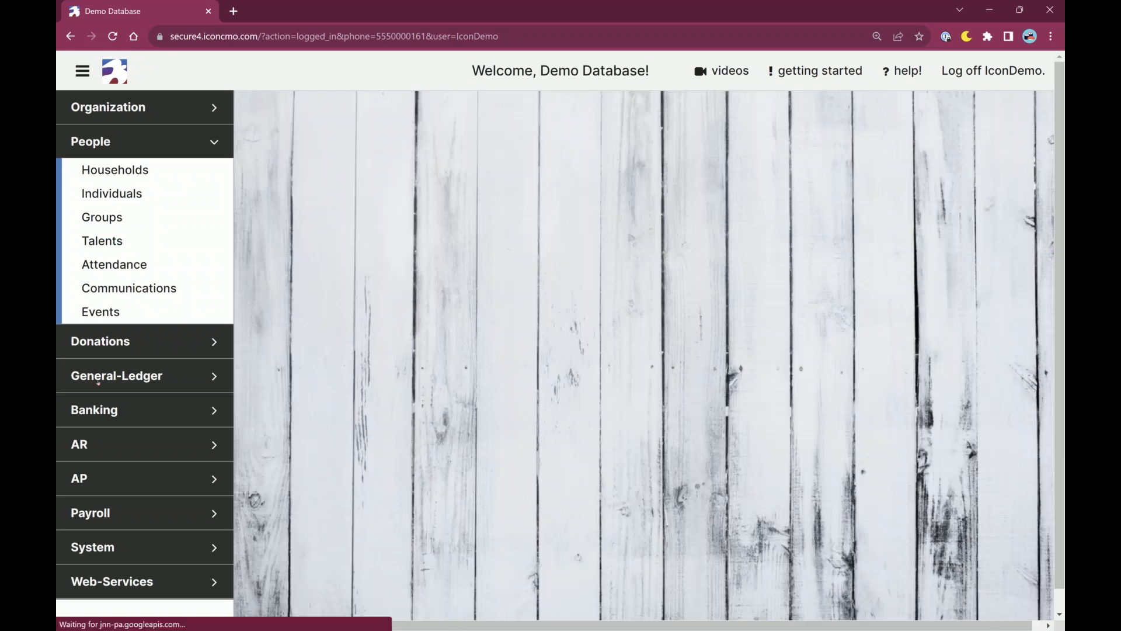
{"action": "left_click", "coordinate": [117, 375]}
{"action": "left_click", "coordinate": [106, 264]}
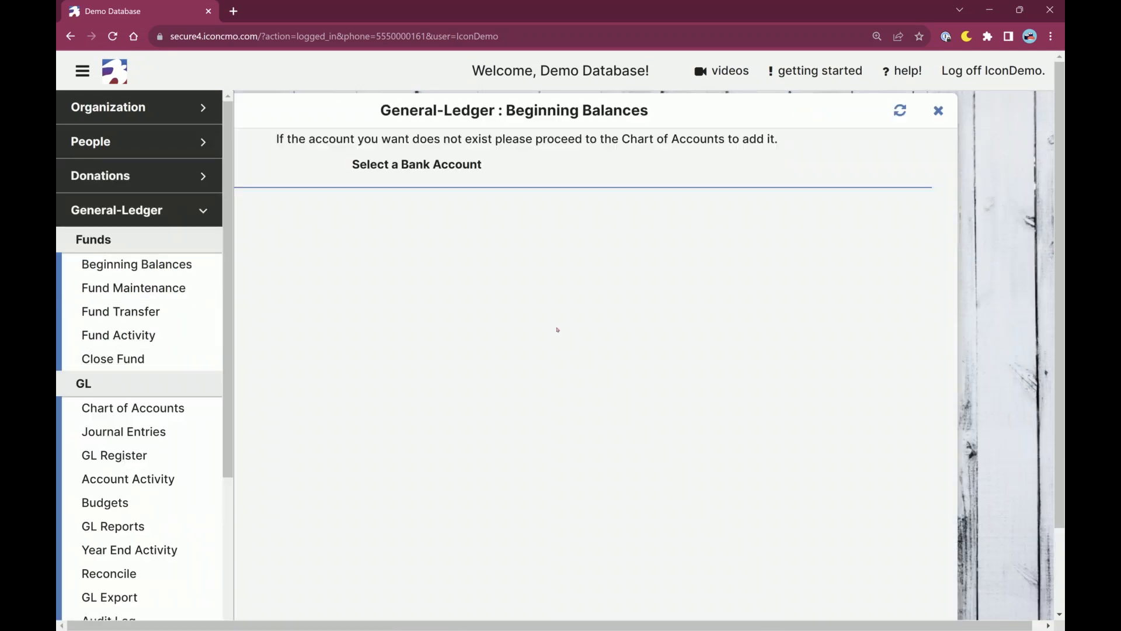
{"action": "left_click", "coordinate": [82, 71]}
- Review General Checking's bank statement balance, unreconciled deposits, unreconciled checks and unreconciled bank balance
{"action": "scroll", "coordinate": [709, 361], "scroll_direction": "down", "scroll_amount": 2}
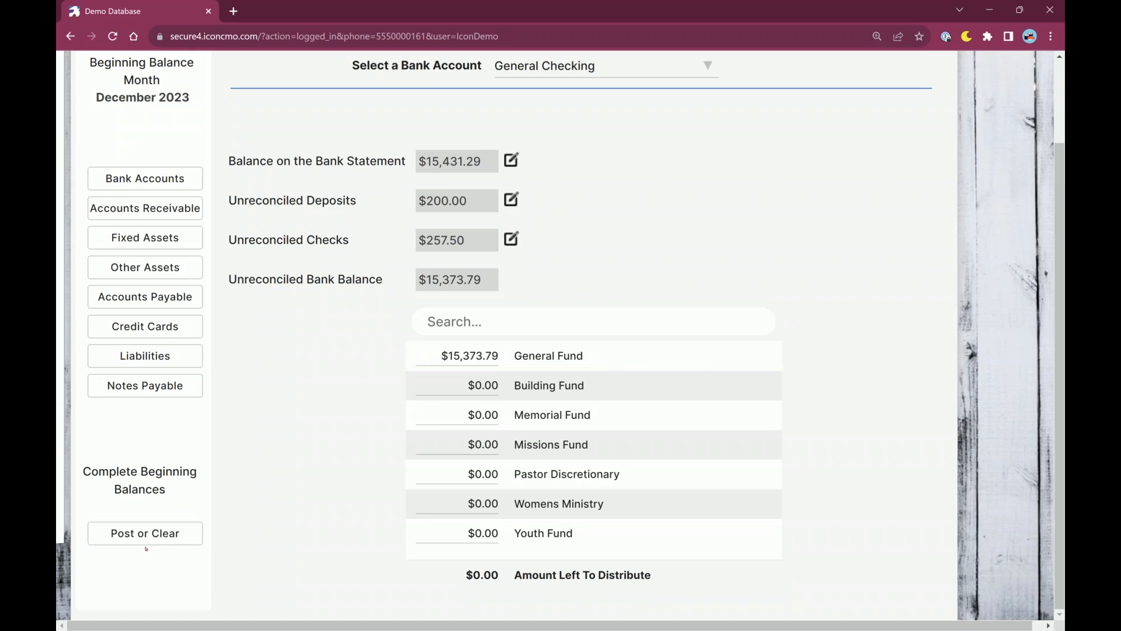
{"action": "scroll", "coordinate": [296, 504], "scroll_direction": "up", "scroll_amount": 2}
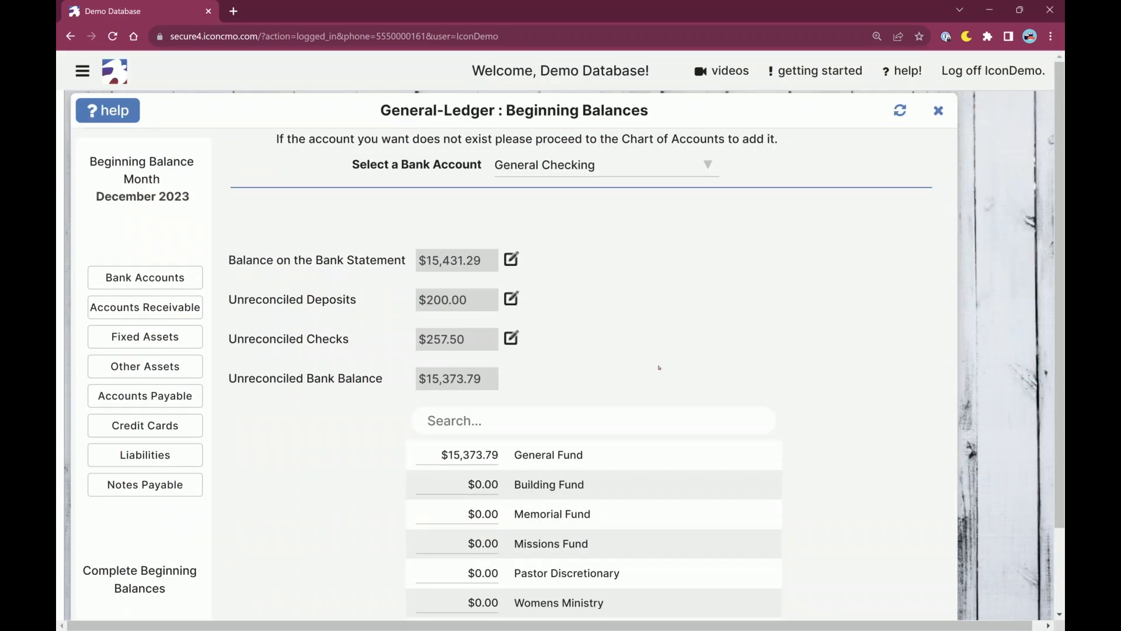
{"action": "scroll", "coordinate": [712, 459], "scroll_direction": "down", "scroll_amount": 2}
{"action": "scroll", "coordinate": [663, 213], "scroll_direction": "up", "scroll_amount": 2}
{"action": "scroll", "coordinate": [66, 516], "scroll_direction": "down", "scroll_amount": 2}
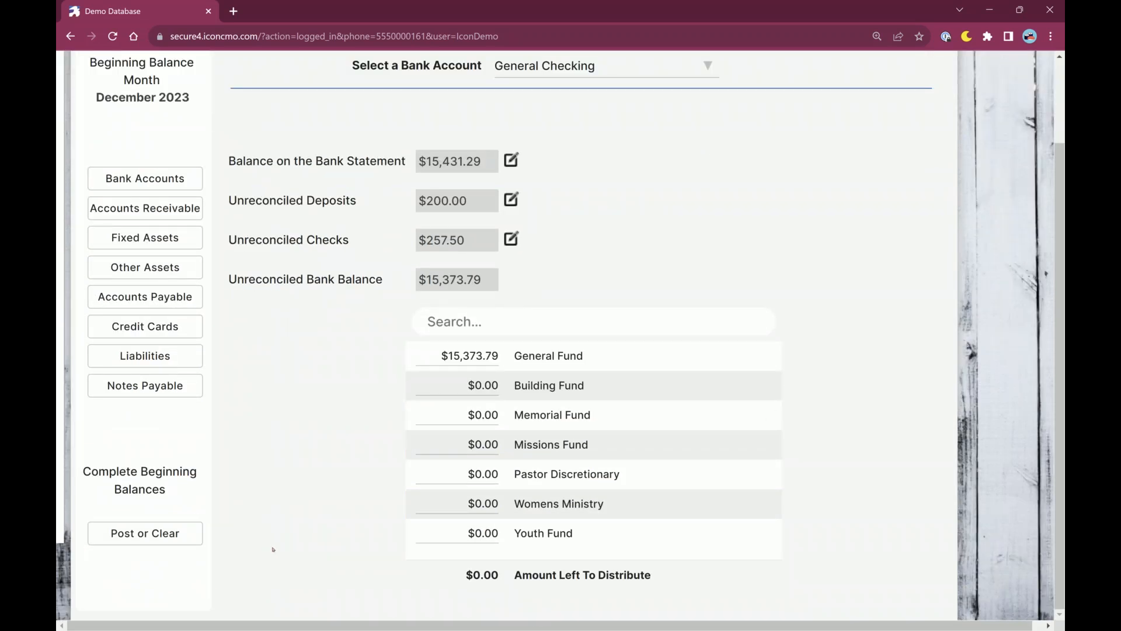
{"action": "scroll", "coordinate": [270, 547], "scroll_direction": "up", "scroll_amount": 2}
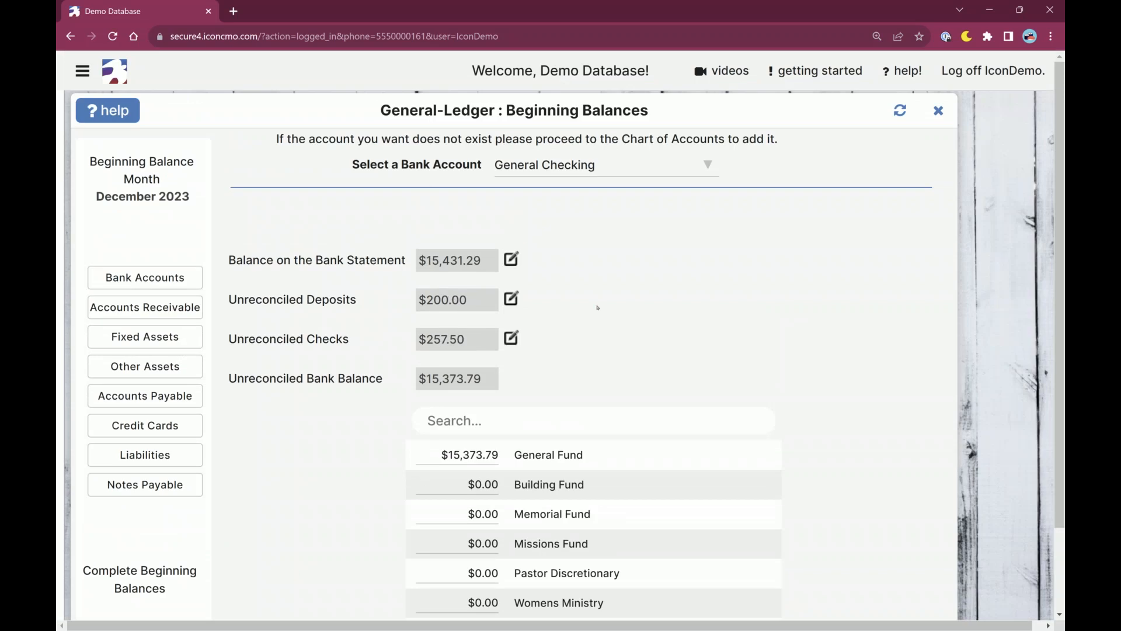
{"action": "scroll", "coordinate": [598, 307], "scroll_direction": "down", "scroll_amount": 2}
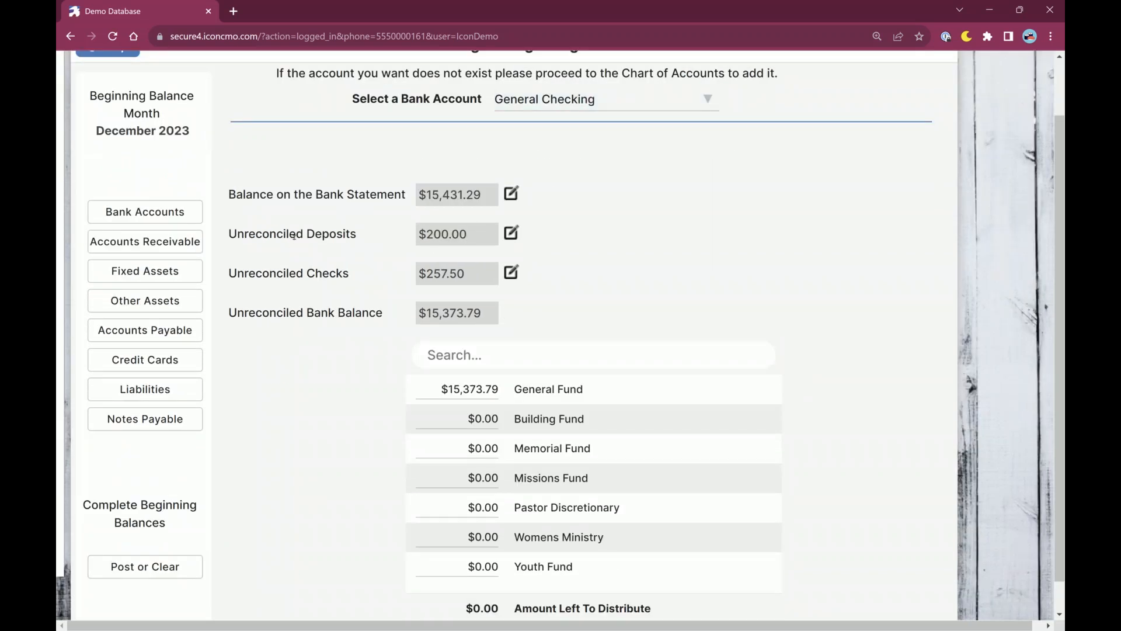
{"action": "left_click_drag", "start_coordinate": [294, 235], "coordinate": [352, 235]}
{"action": "left_click", "coordinate": [610, 224]}
{"action": "left_click_drag", "start_coordinate": [258, 272], "coordinate": [351, 274]}
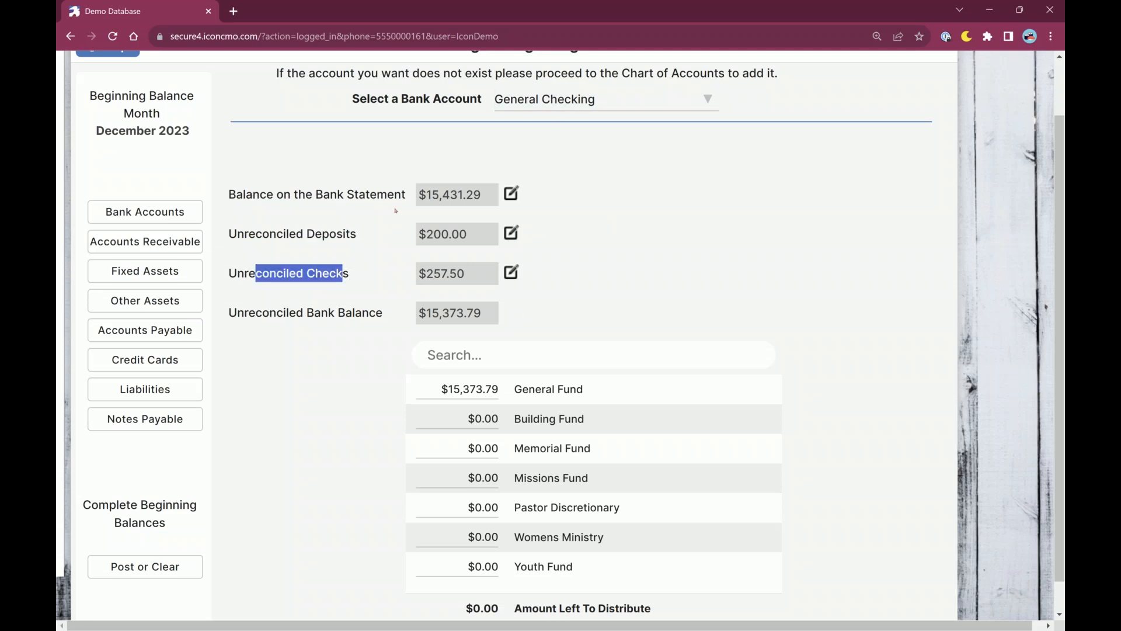
{"action": "left_click", "coordinate": [310, 333]}
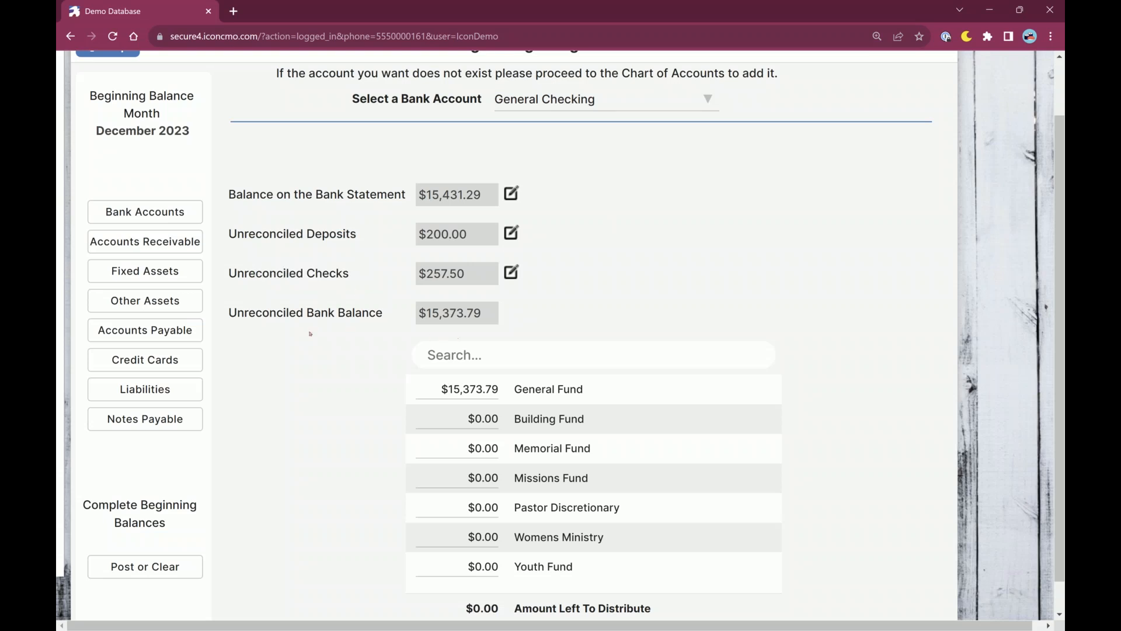
{"action": "left_click_drag", "start_coordinate": [234, 312], "coordinate": [378, 312]}
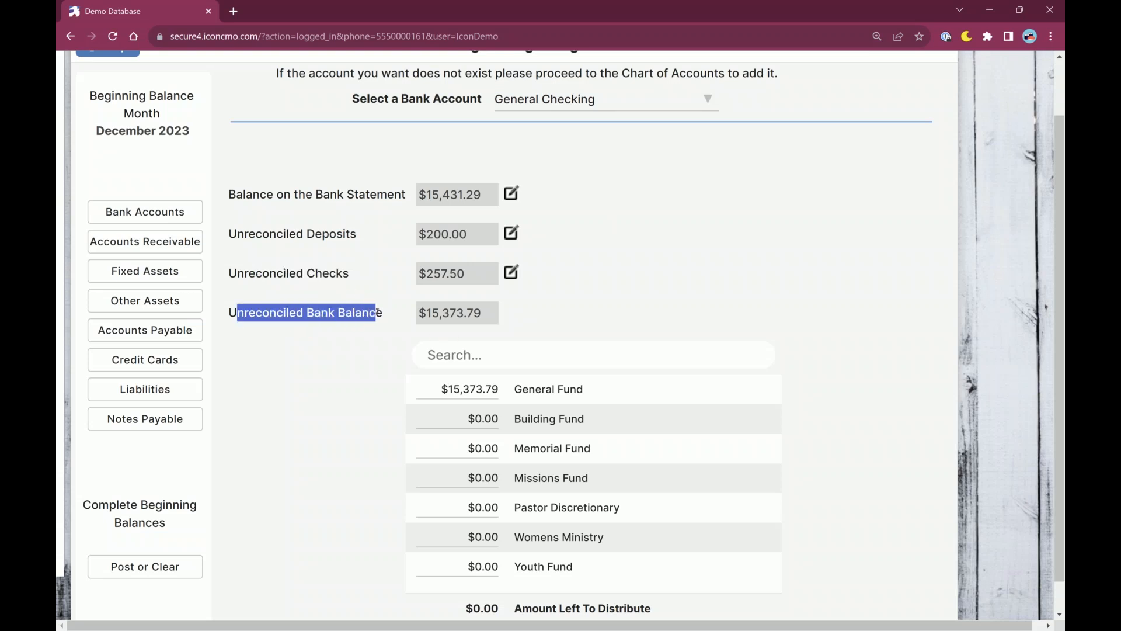
{"action": "left_click", "coordinate": [385, 347]}
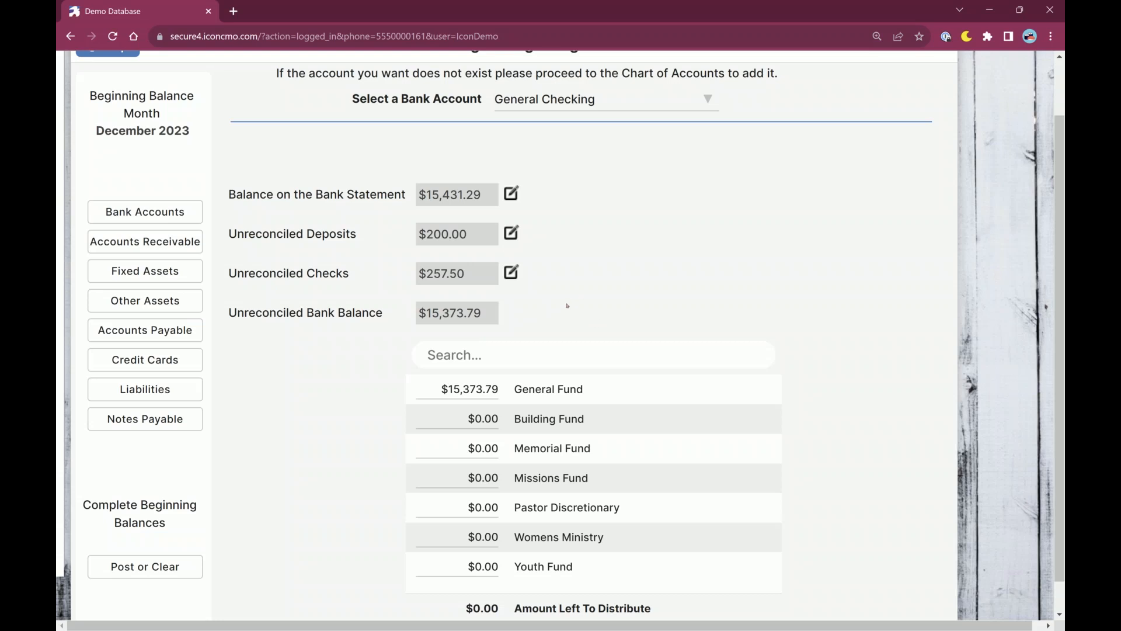
- Clear the General Fund's share of the General Checking balance and check the amount left to distribute
{"action": "scroll", "coordinate": [566, 306], "scroll_direction": "down", "scroll_amount": 1}
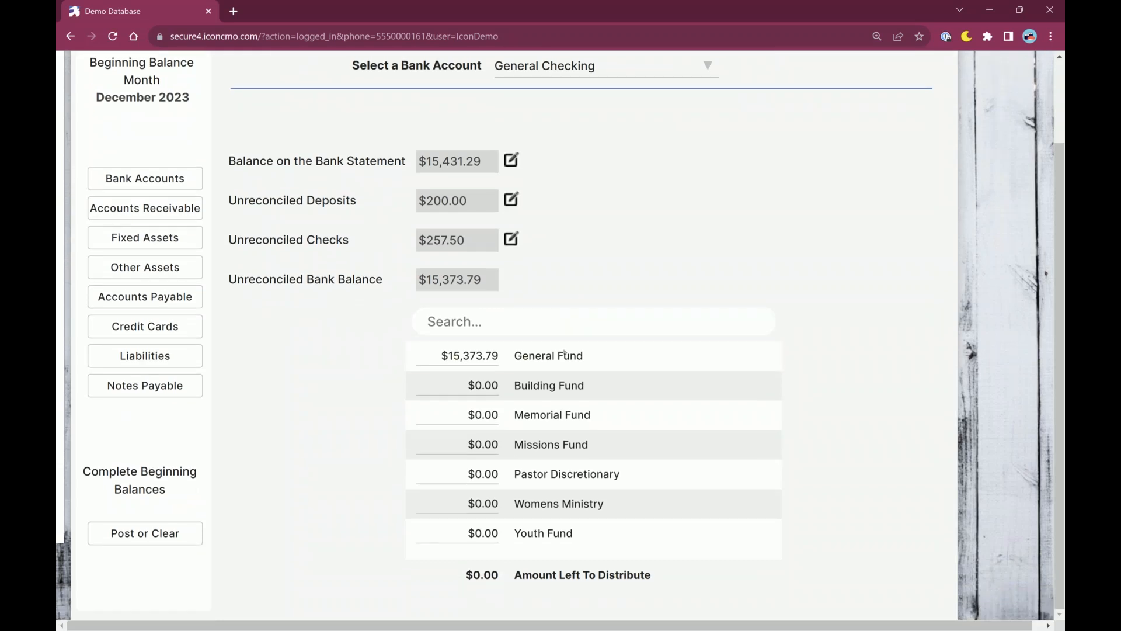
{"action": "left_click_drag", "start_coordinate": [449, 356], "coordinate": [501, 357]}
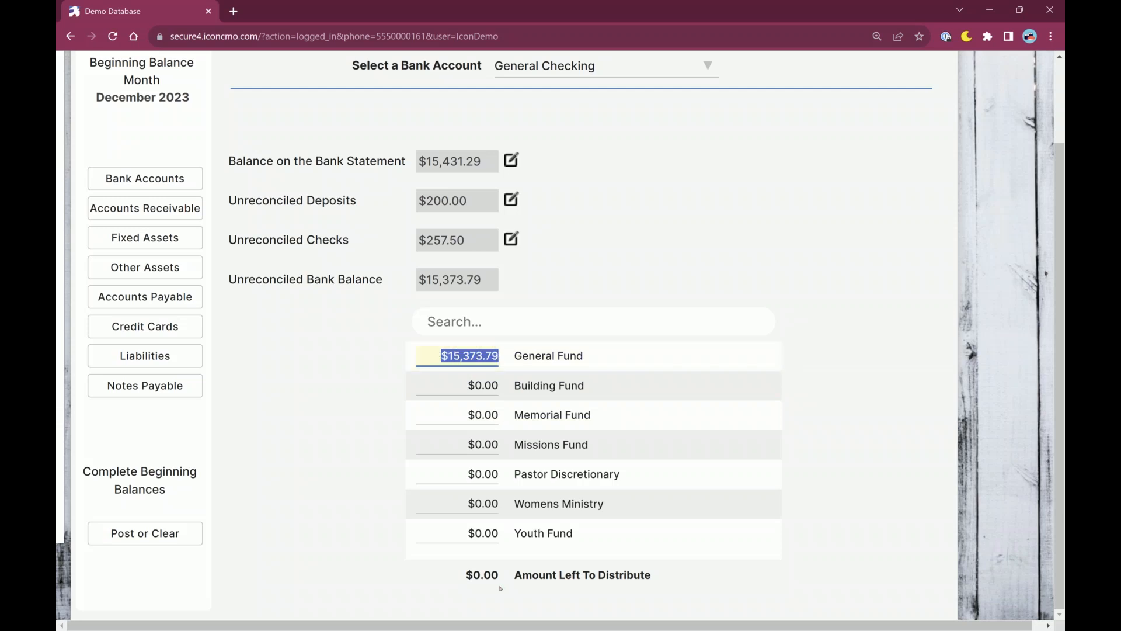
{"action": "key", "text": "BackSpace"}
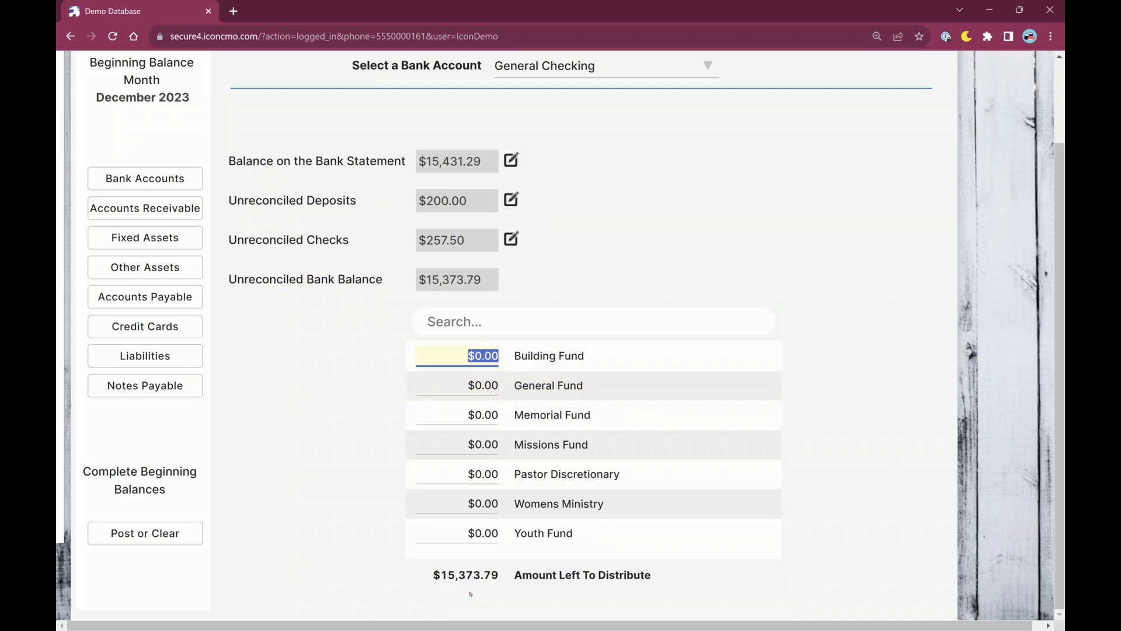
{"action": "left_click_drag", "start_coordinate": [443, 567], "coordinate": [651, 577]}
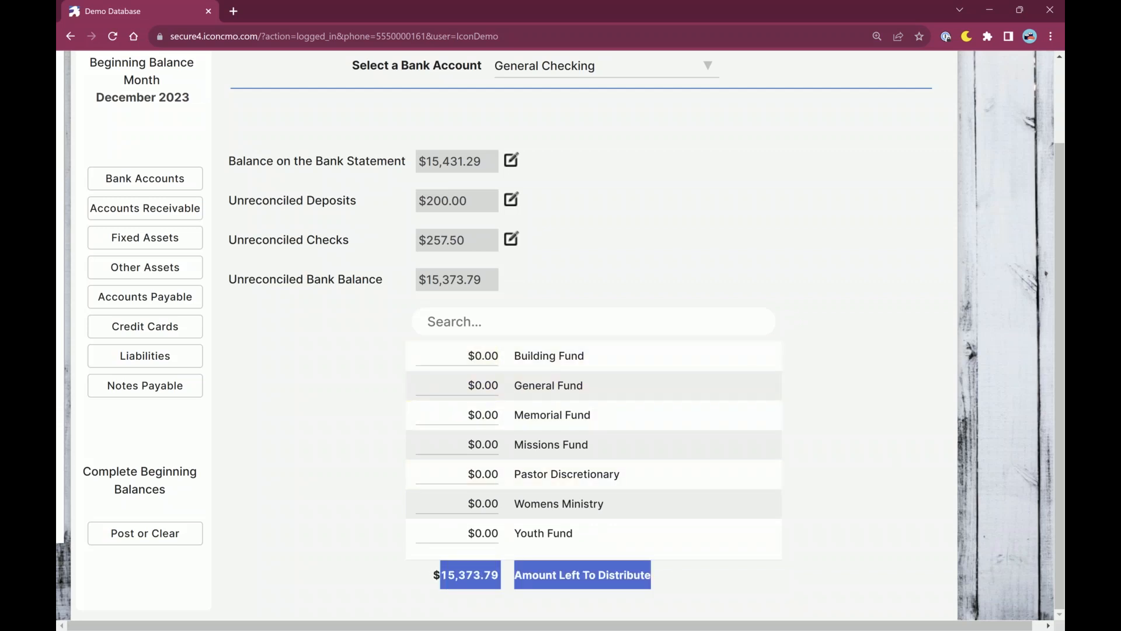
{"action": "left_click", "coordinate": [678, 582]}
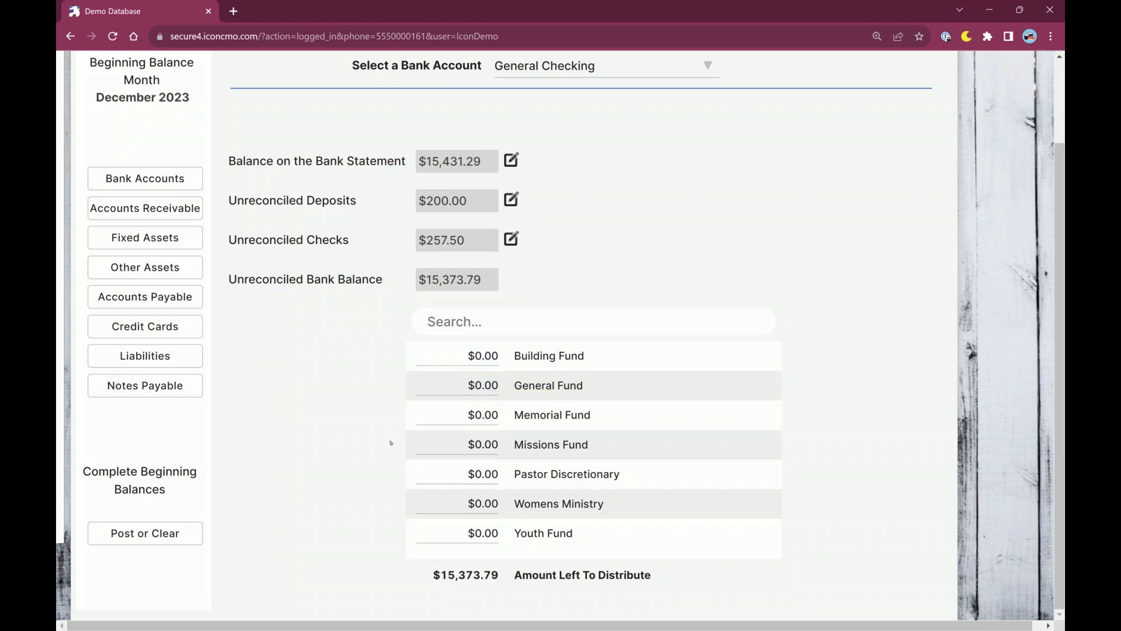
- Distribute 2,100.00 of the General Checking balance to the Missions Fund and 850.00 to Pastor Discretionary
{"action": "left_click", "coordinate": [451, 441]}
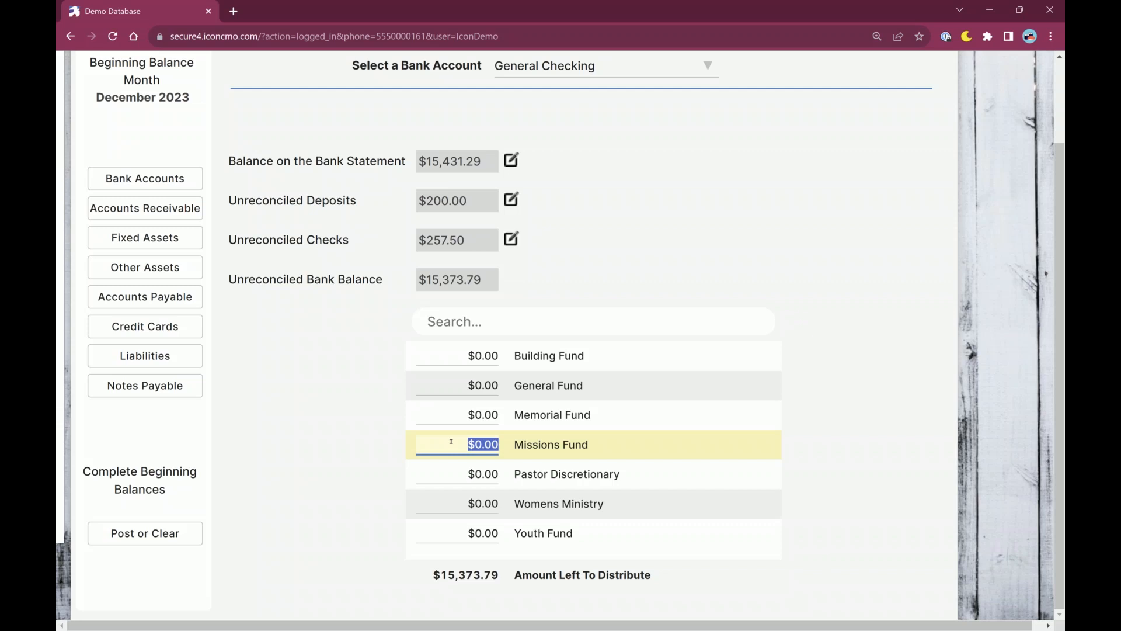
{"action": "type", "text": "2,"}
{"action": "type", "text": "100"}
{"action": "key", "text": "Tab"}
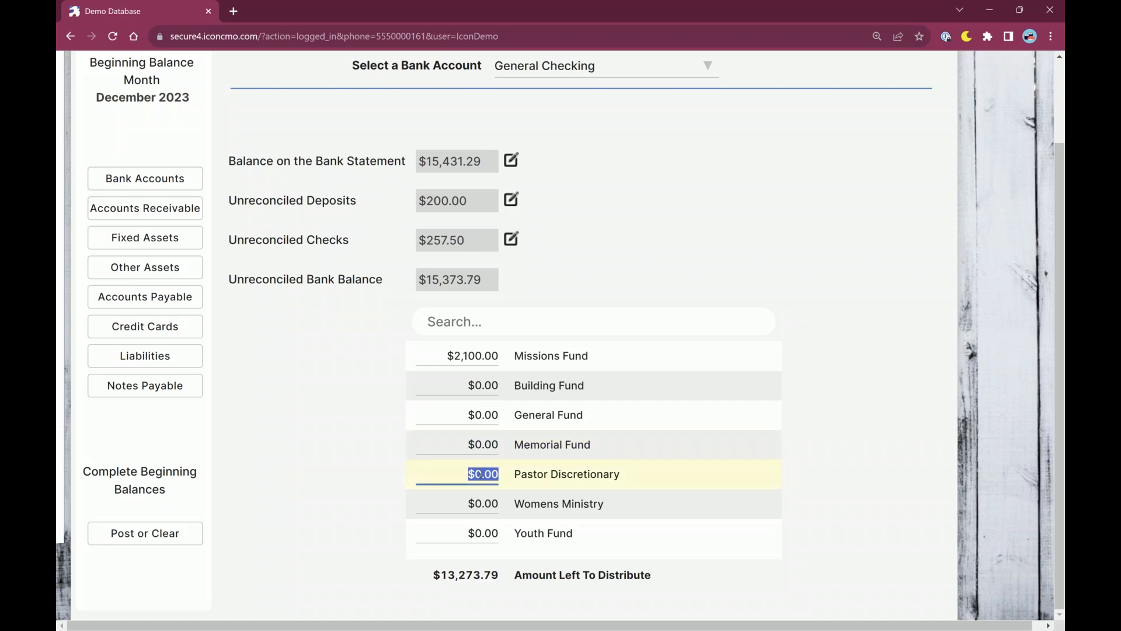
{"action": "type", "text": "850"}
{"action": "key", "text": "Tab"}
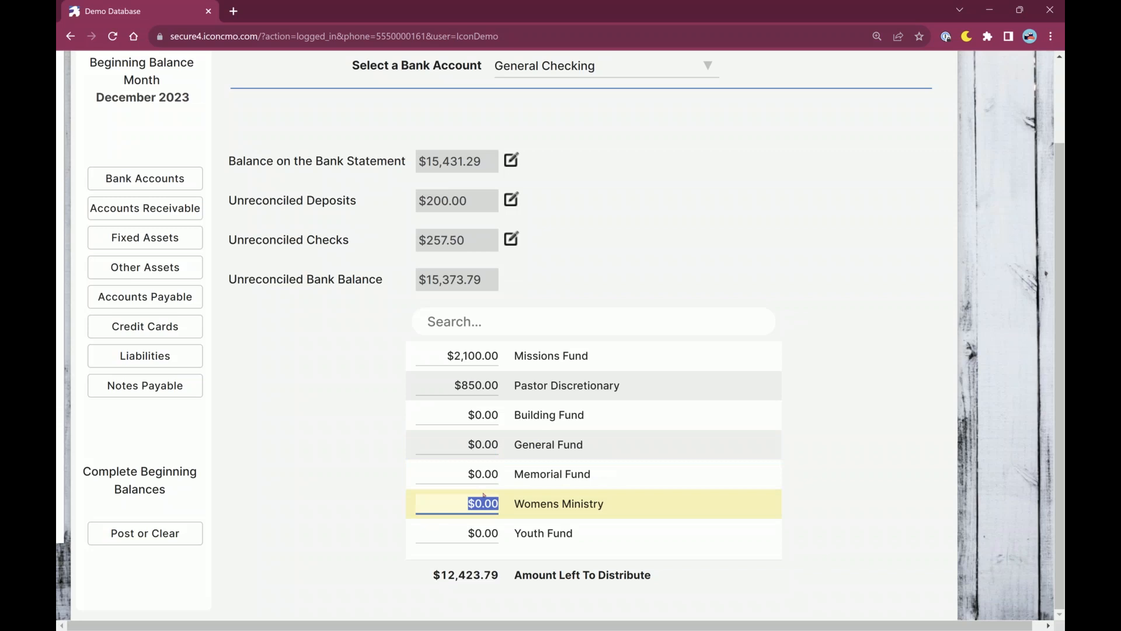
- Distribute 3,400.00 of the General Checking balance to the Memorial Fund and 2,350.00 to the Youth Fund
{"action": "left_click", "coordinate": [470, 466]}
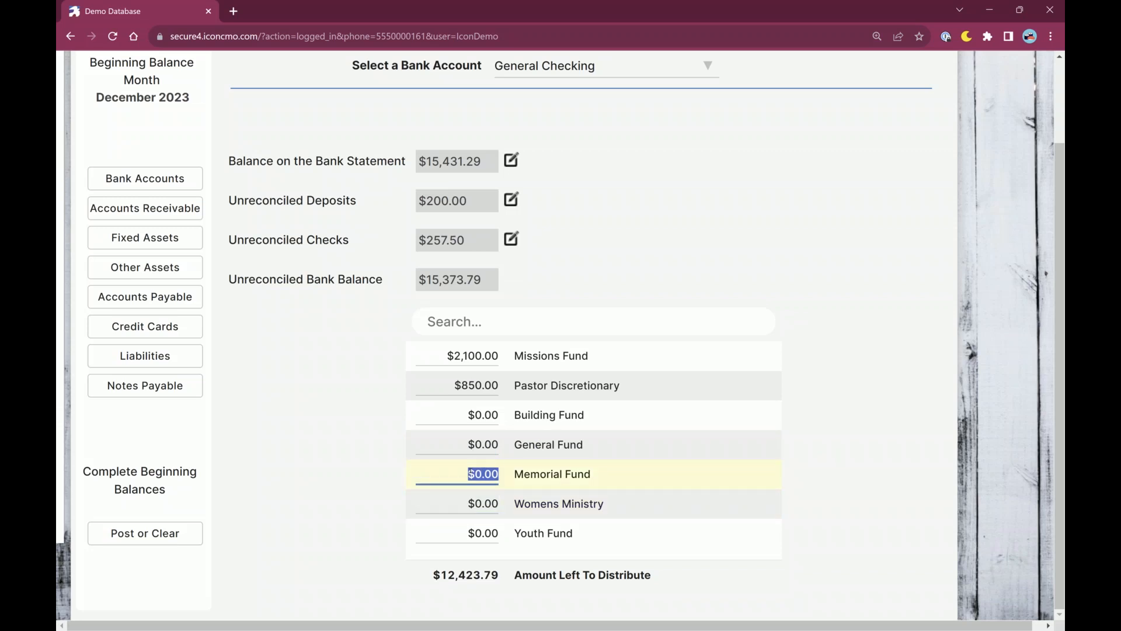
{"action": "type", "text": "3400"}
{"action": "key", "text": "Tab"}
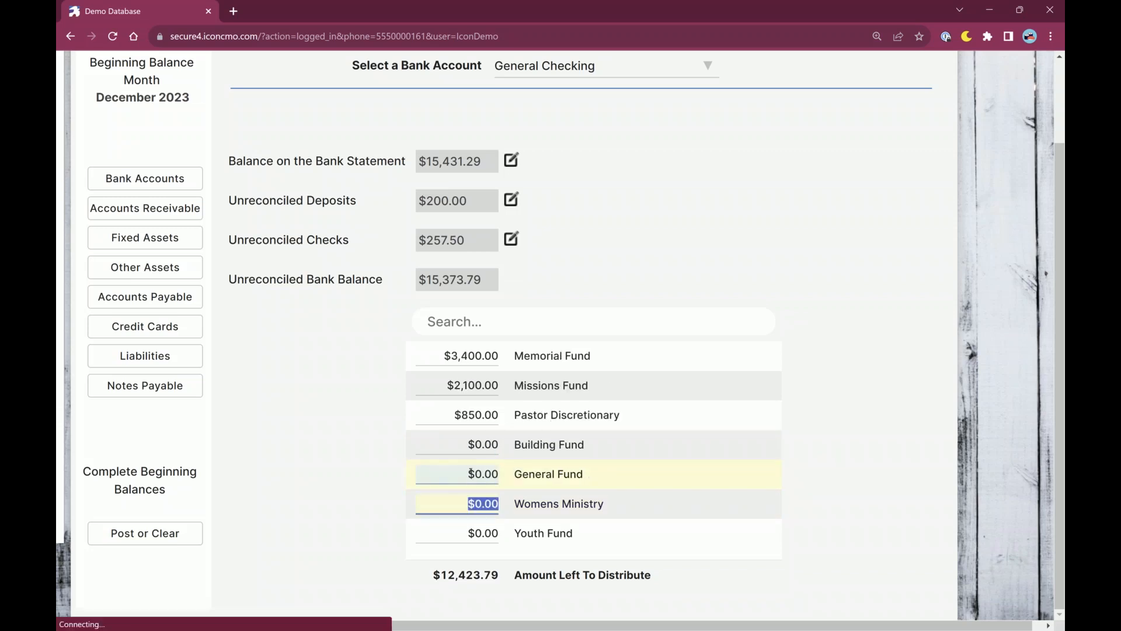
{"action": "left_click_drag", "start_coordinate": [449, 573], "coordinate": [533, 583]}
{"action": "left_click", "coordinate": [461, 531]}
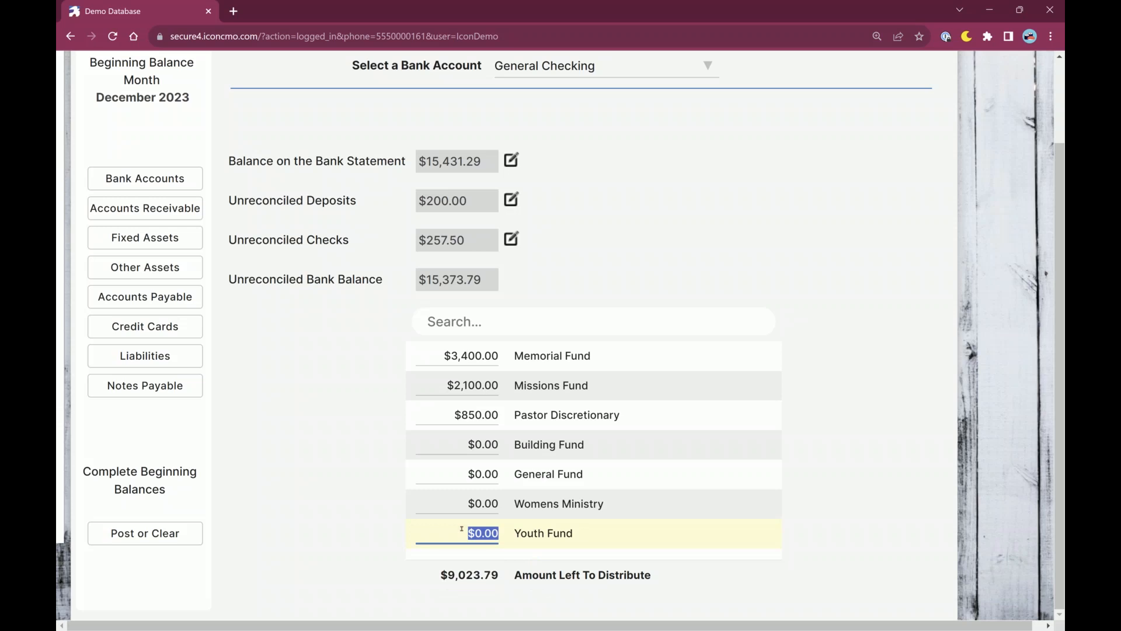
{"action": "type", "text": "2,"}
{"action": "type", "text": "350"}
{"action": "key", "text": "Return"}
- Distribute 2,200.00 of the General Checking balance to the Building Fund and 1,800.00 to Womens Ministry
{"action": "left_click", "coordinate": [467, 473]}
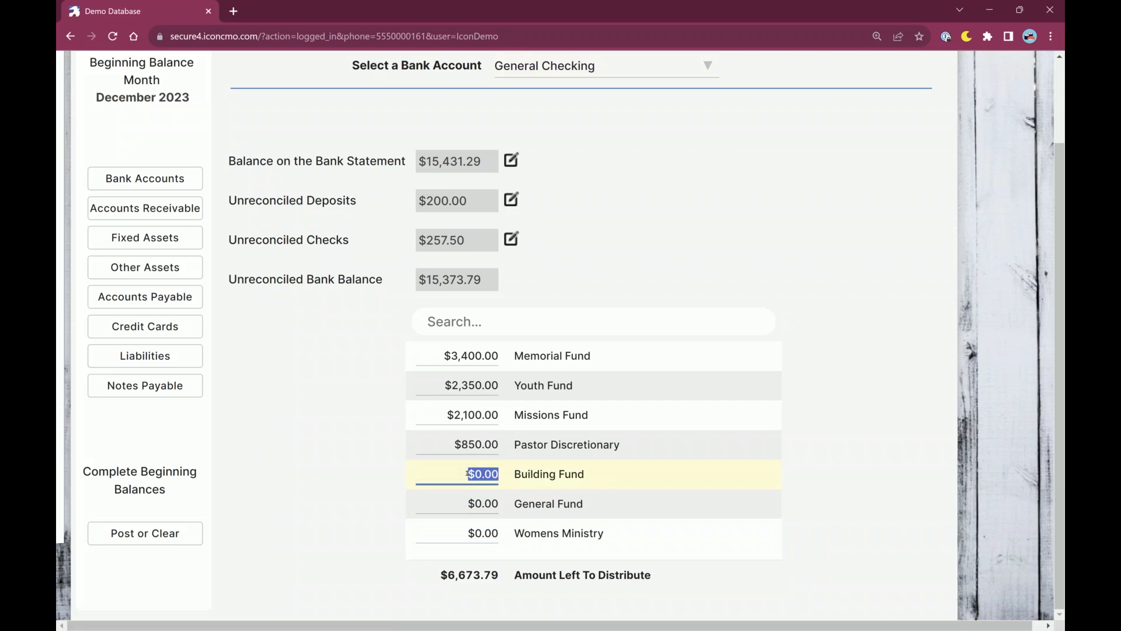
{"action": "type", "text": "2200"}
{"action": "key", "text": "Tab"}
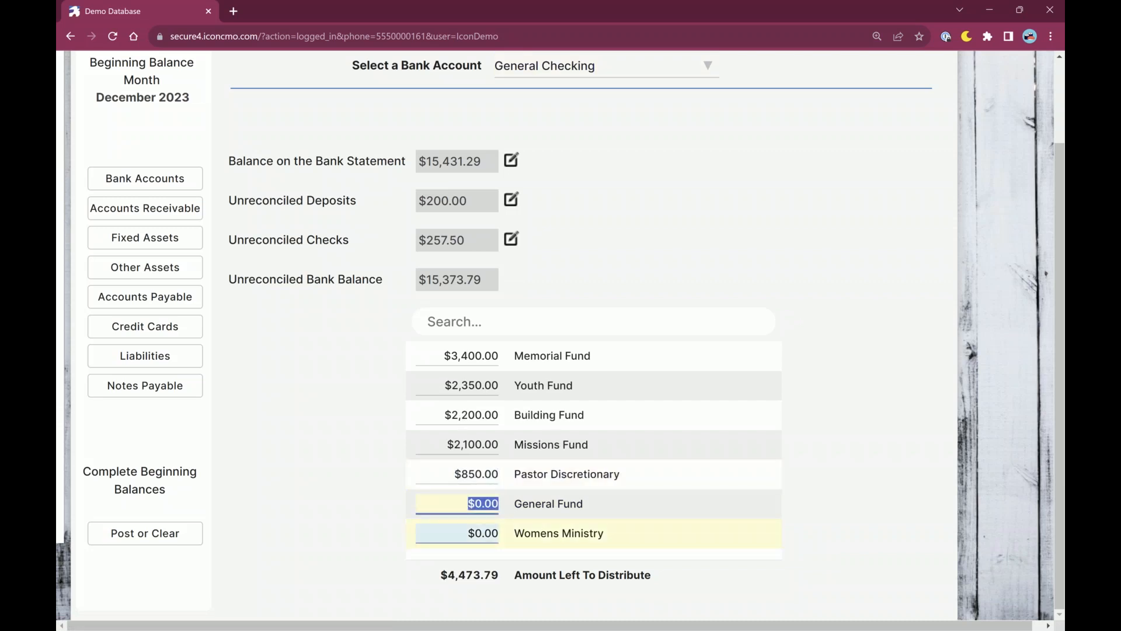
{"action": "left_click", "coordinate": [462, 531]}
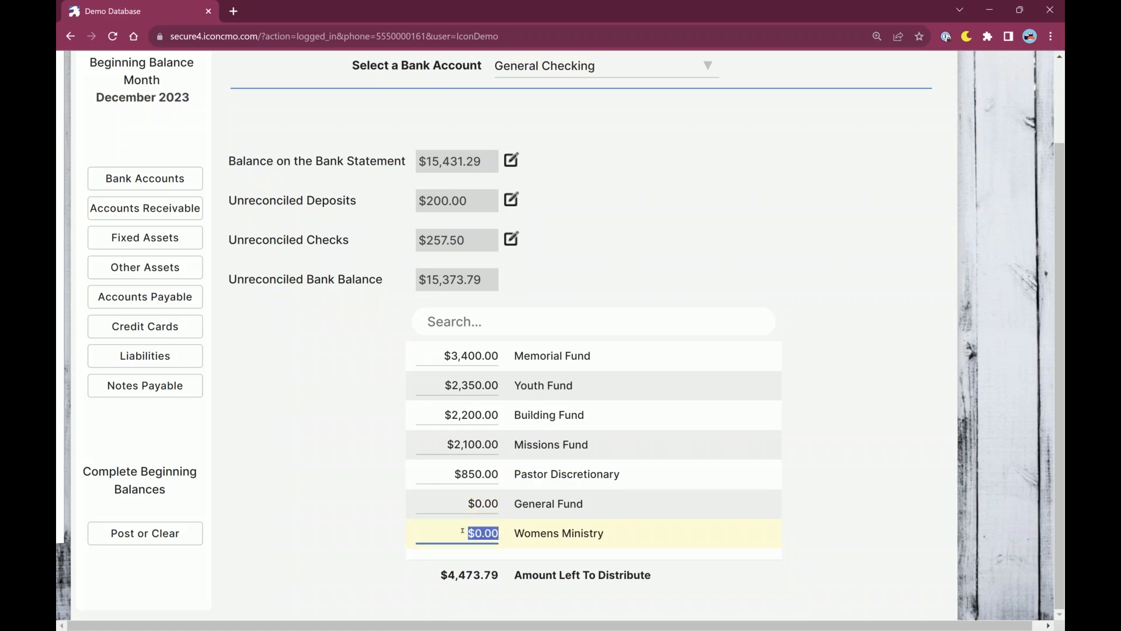
{"action": "type", "text": "1800"}
{"action": "key", "text": "Tab"}
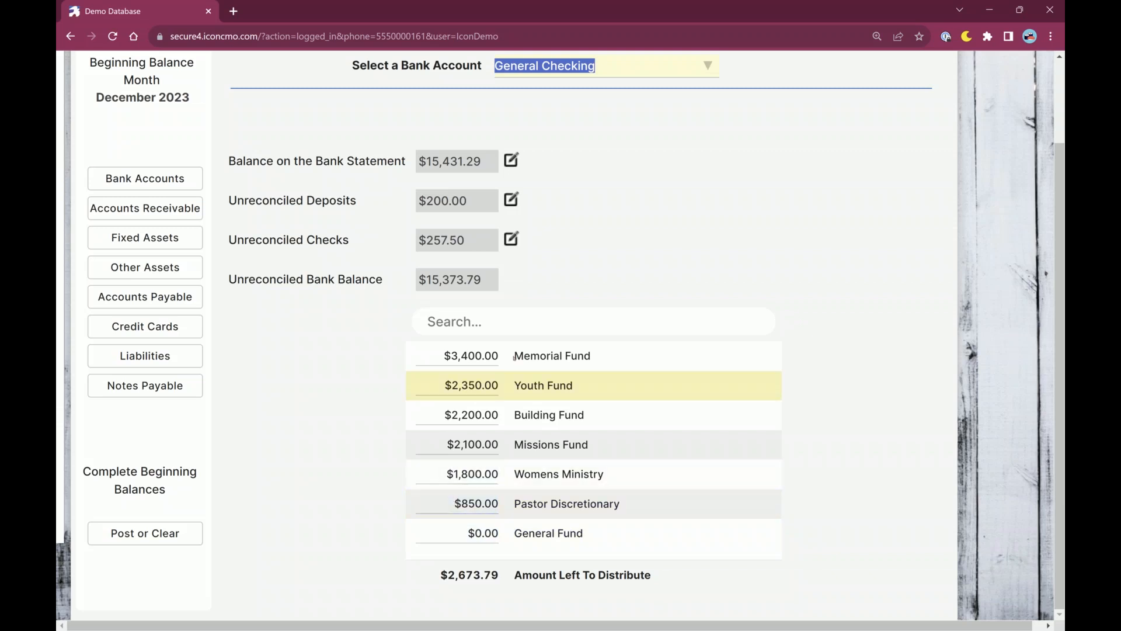
- Distribute 2,673.79 of the General Checking balance to the General Fund and check the amount left to distribute
{"action": "left_click", "coordinate": [478, 530]}
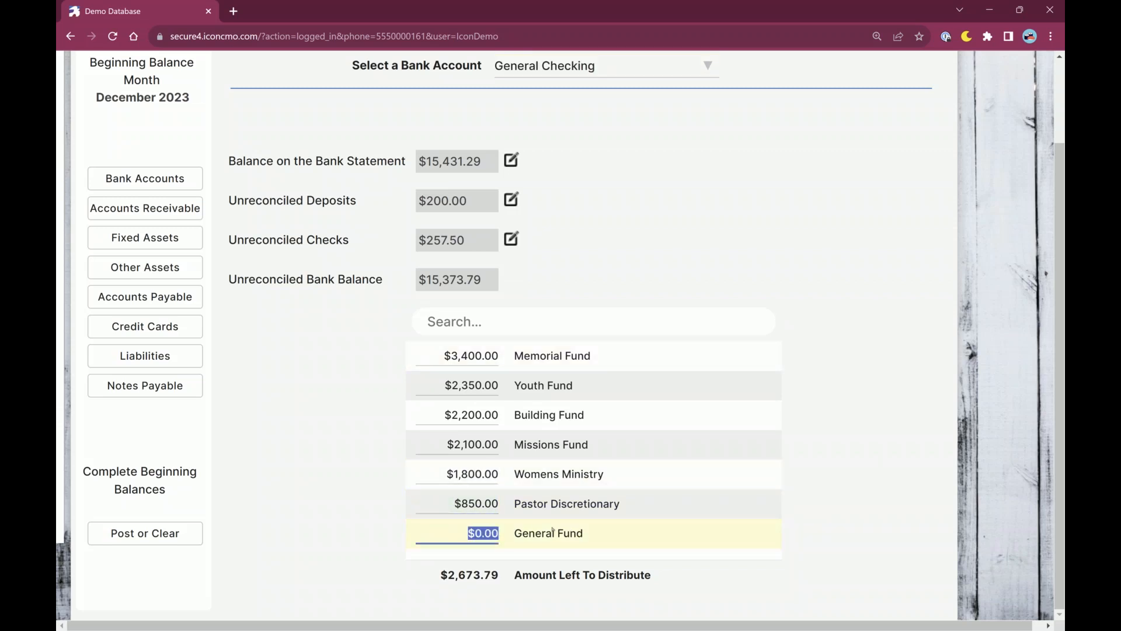
{"action": "type", "text": "2673.79"}
{"action": "key", "text": "Return"}
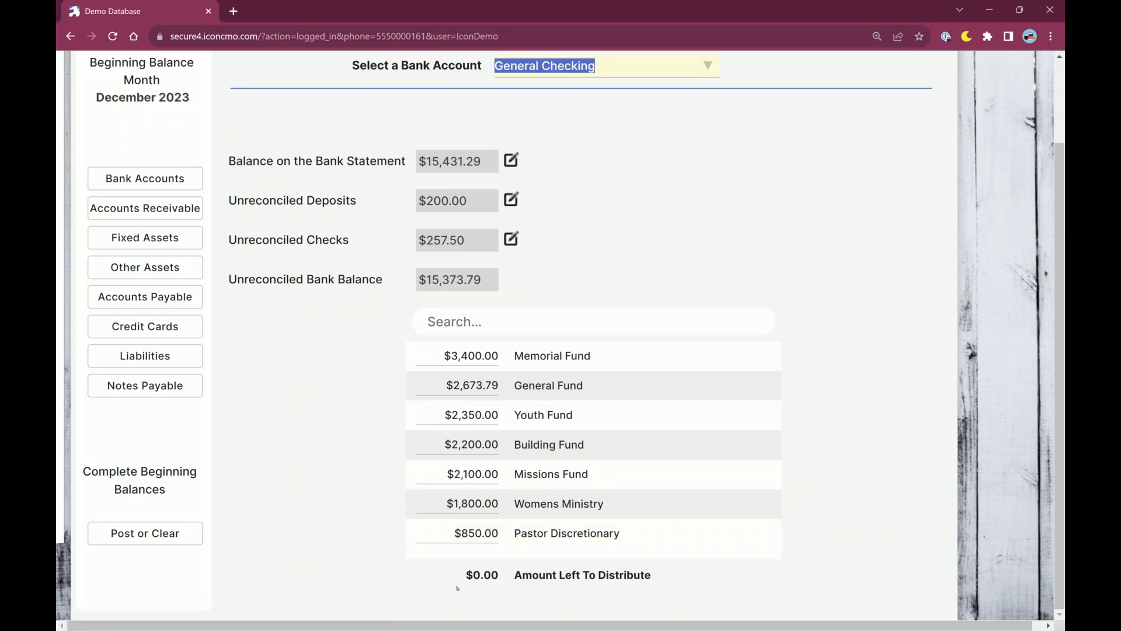
{"action": "left_click_drag", "start_coordinate": [474, 575], "coordinate": [627, 574]}
{"action": "left_click", "coordinate": [627, 574]}
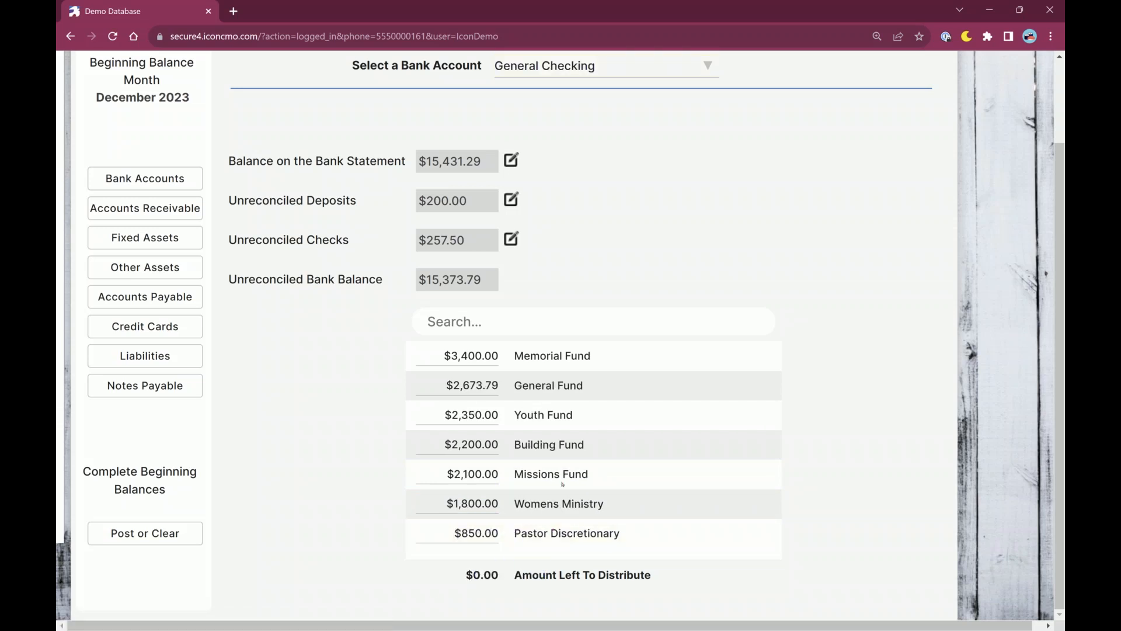
{"action": "scroll", "coordinate": [584, 473], "scroll_direction": "up", "scroll_amount": 3}
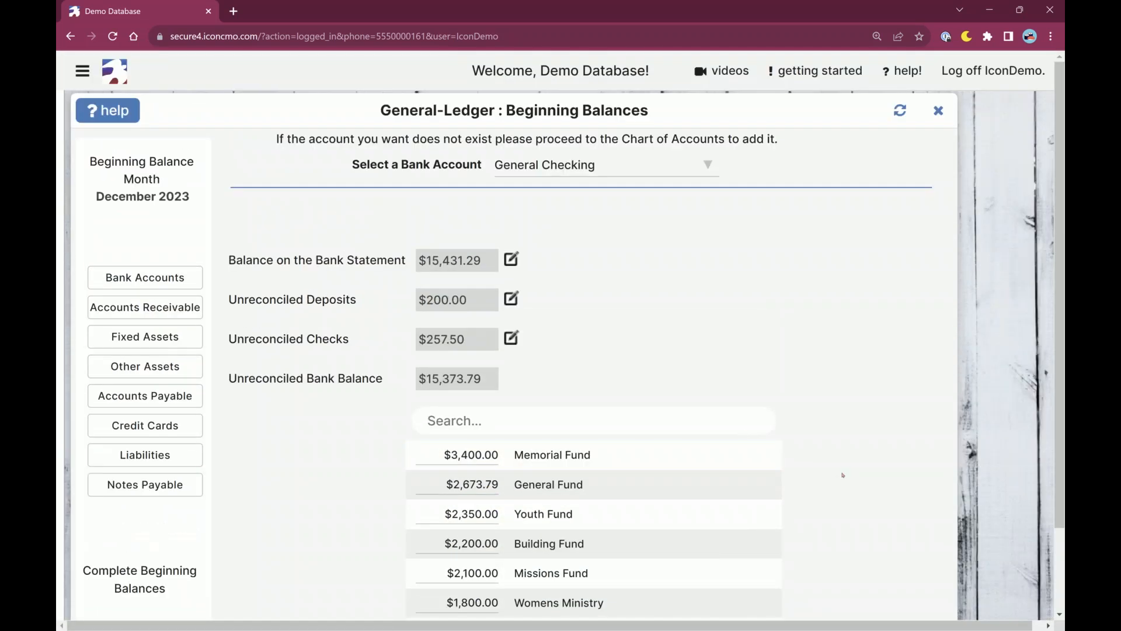
{"action": "scroll", "coordinate": [843, 475], "scroll_direction": "down", "scroll_amount": 3}
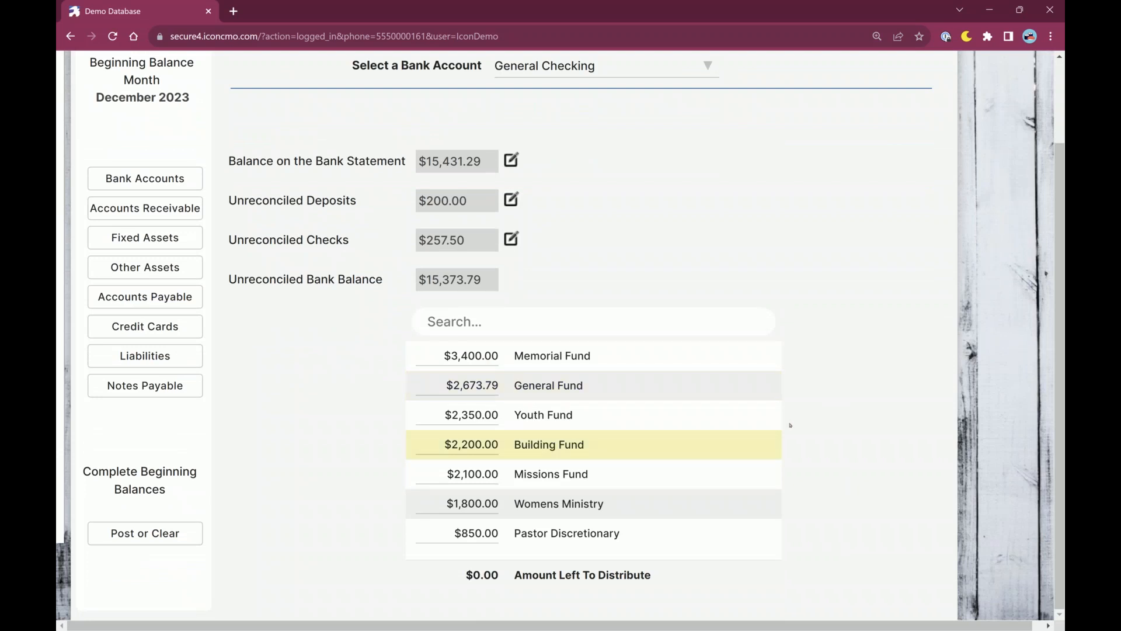
- Review the amounts distributed to each fund for General Checking and the amount left to distribute
{"action": "left_click", "coordinate": [493, 384]}
{"action": "left_click", "coordinate": [471, 355]}
{"action": "left_click", "coordinate": [463, 390]}
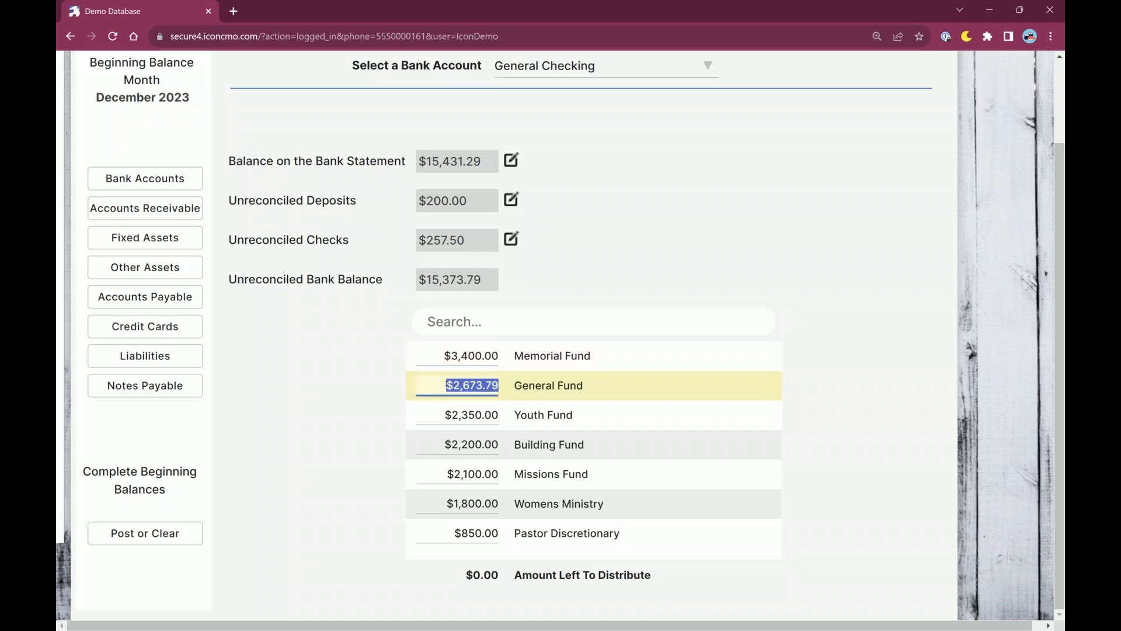
{"action": "left_click", "coordinate": [471, 358]}
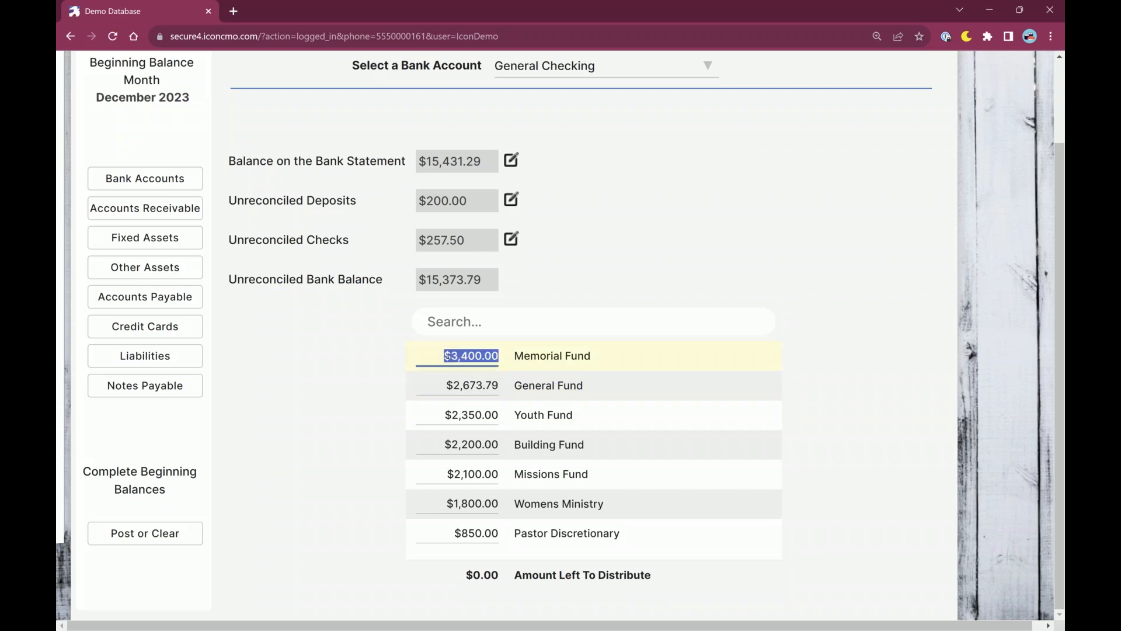
{"action": "left_click", "coordinate": [449, 413]}
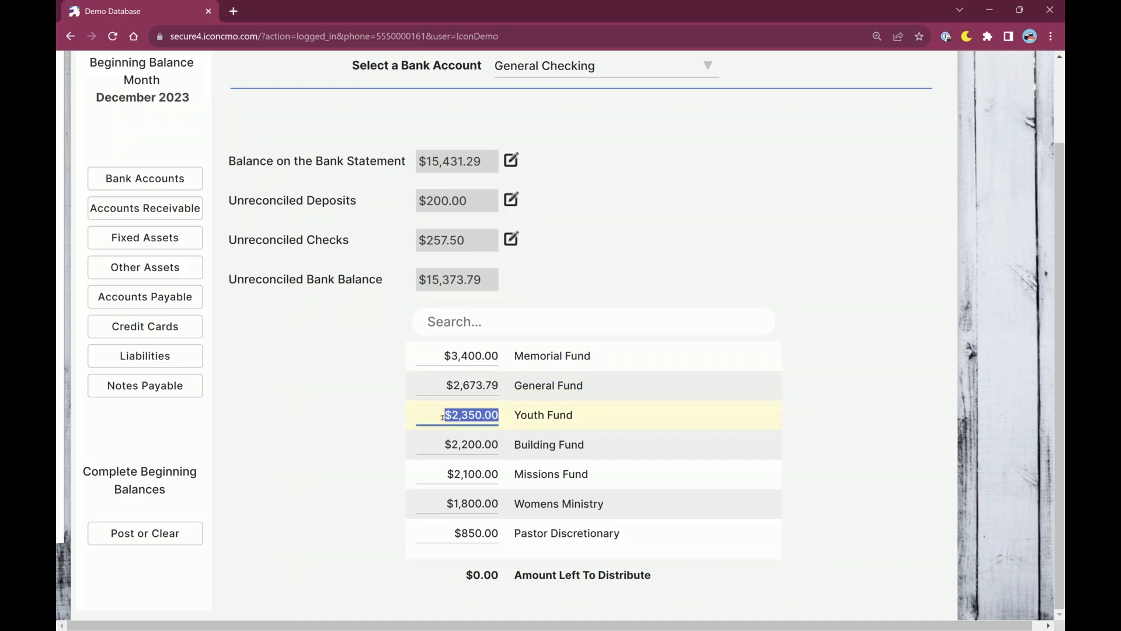
{"action": "left_click", "coordinate": [464, 443]}
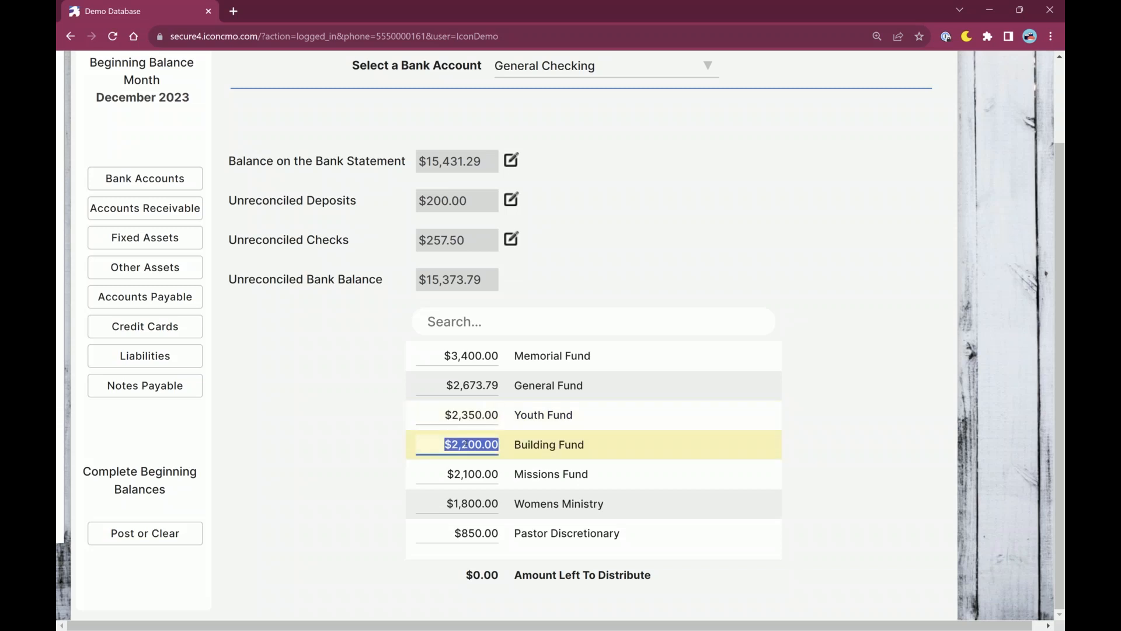
{"action": "left_click", "coordinate": [473, 476]}
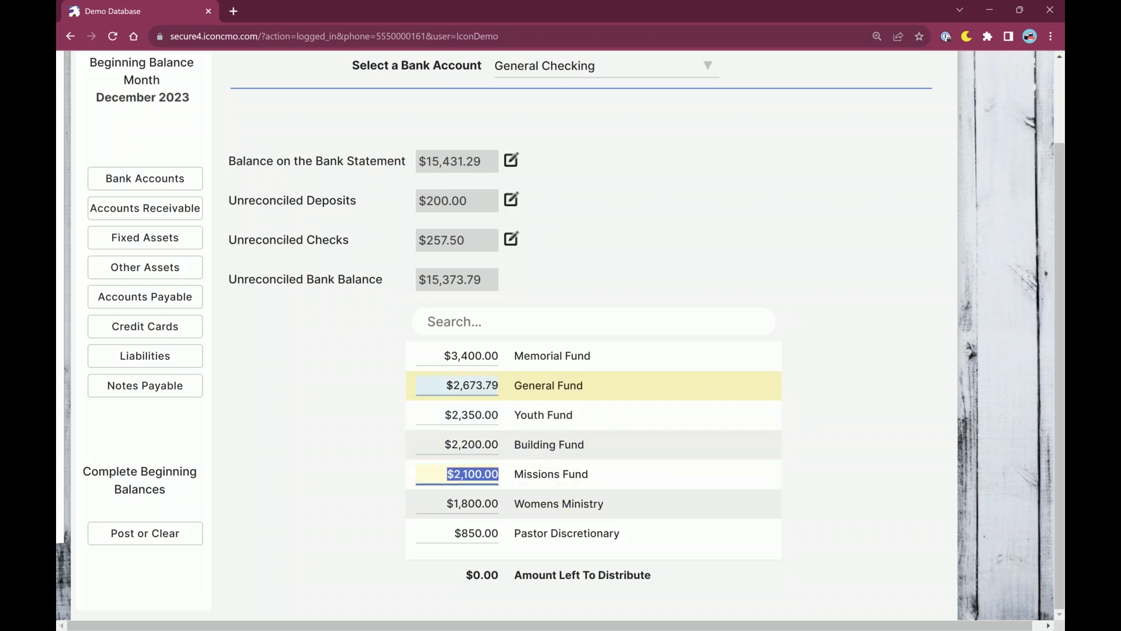
{"action": "double_click", "coordinate": [494, 386]}
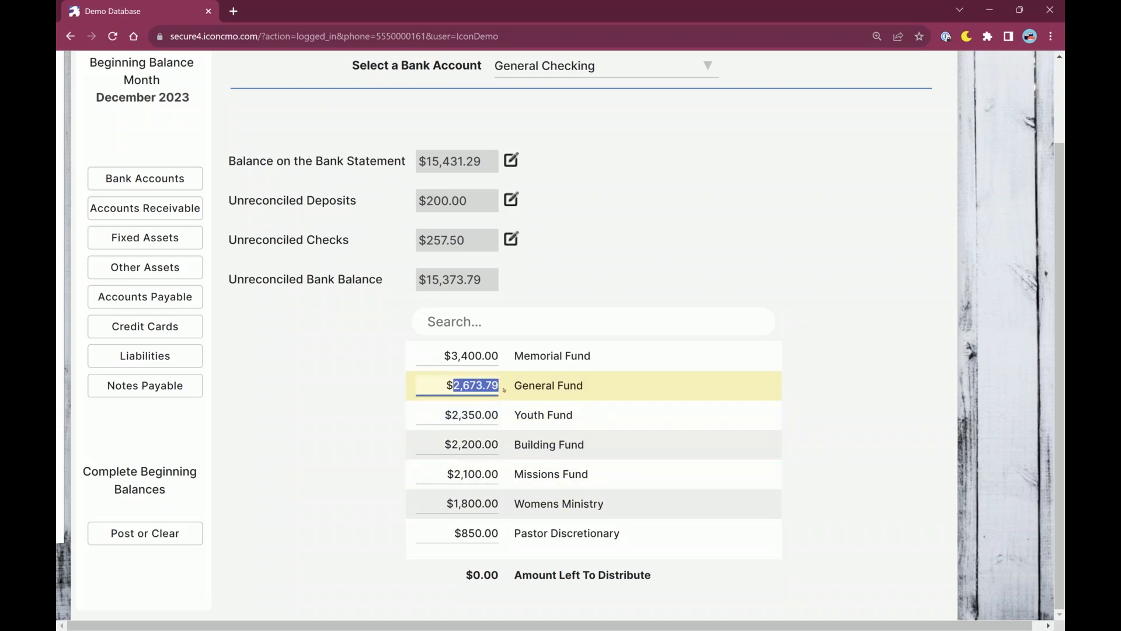
{"action": "left_click", "coordinate": [374, 436]}
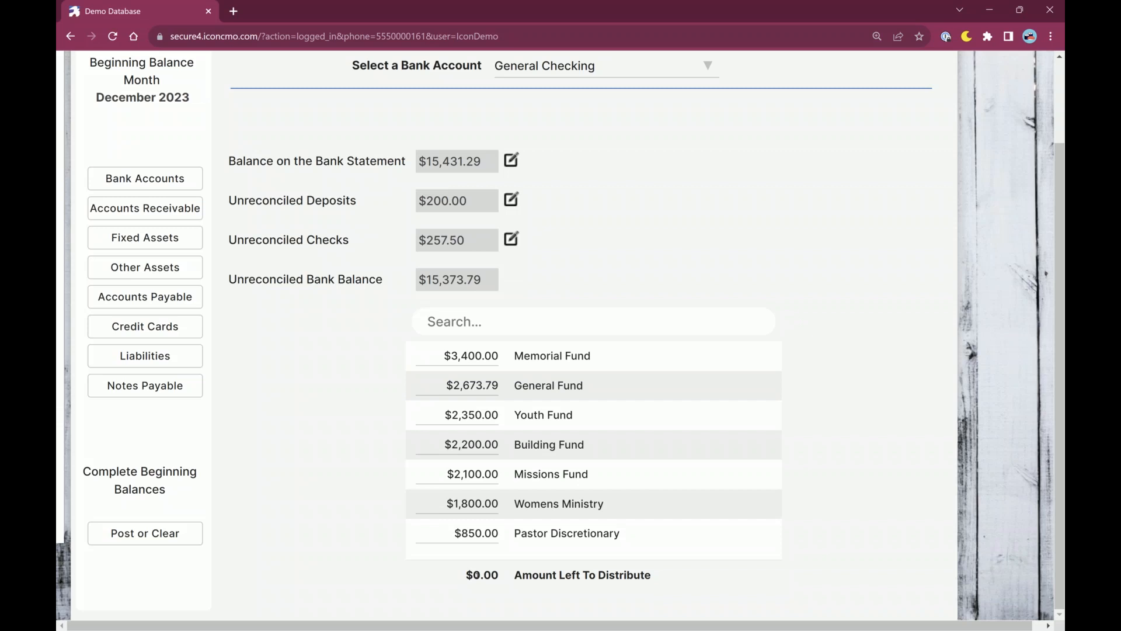
{"action": "double_click", "coordinate": [477, 575]}
{"action": "left_click", "coordinate": [392, 399]}
- Select the Wells Fargo Savings account, save a bank statement balance of 5,000.00, and check its unreconciled deposits and checks
{"action": "left_click", "coordinate": [620, 69]}
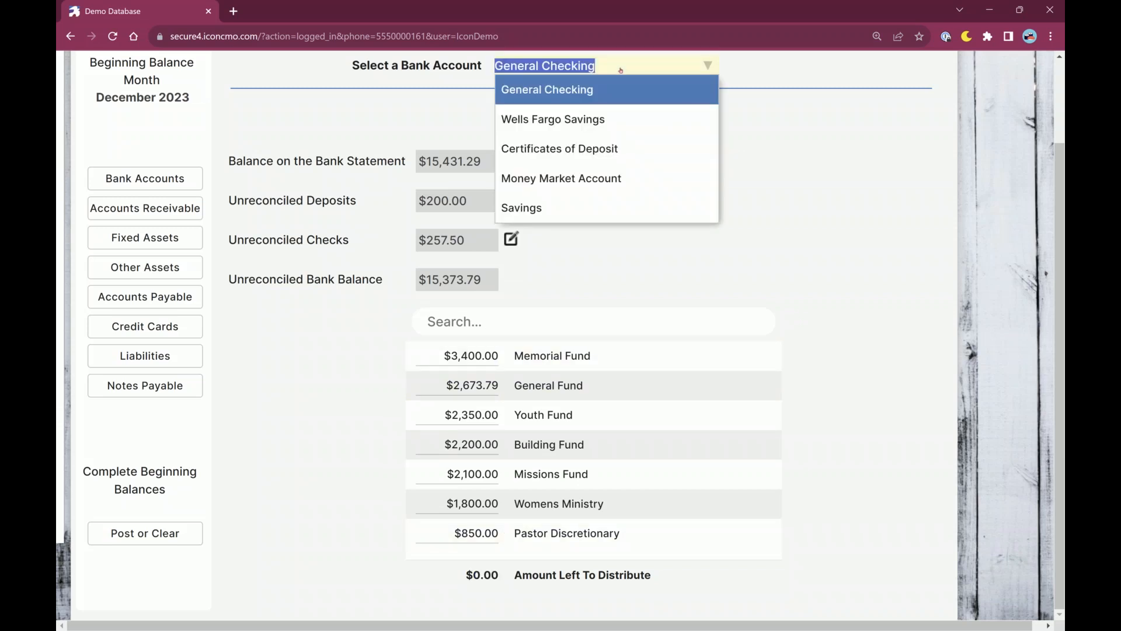
{"action": "left_click", "coordinate": [575, 120]}
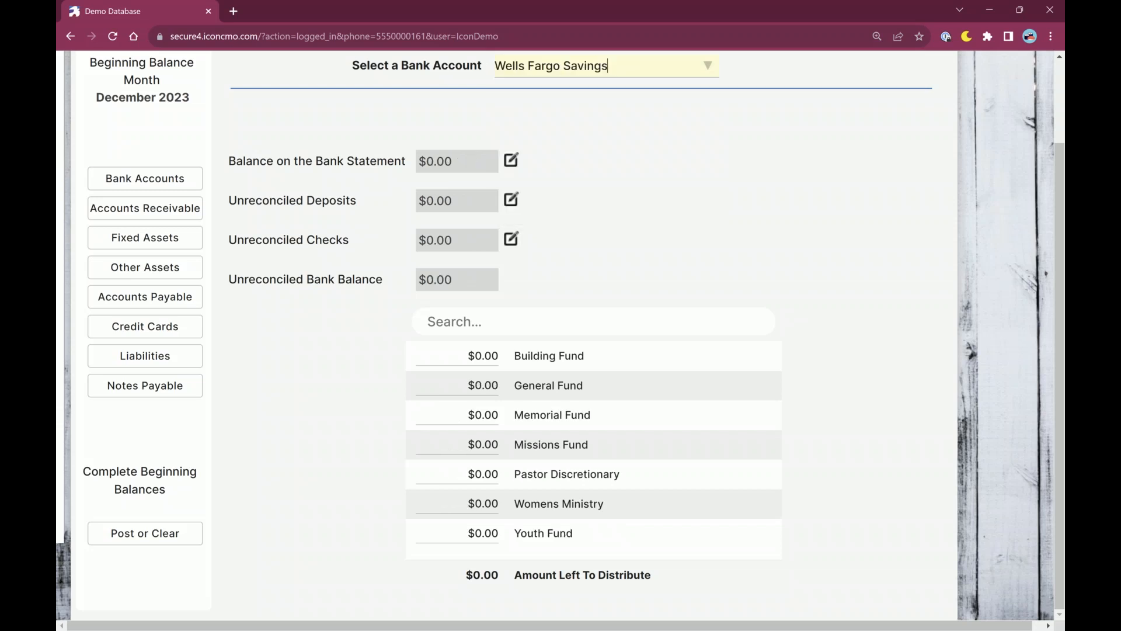
{"action": "left_click", "coordinate": [511, 159]}
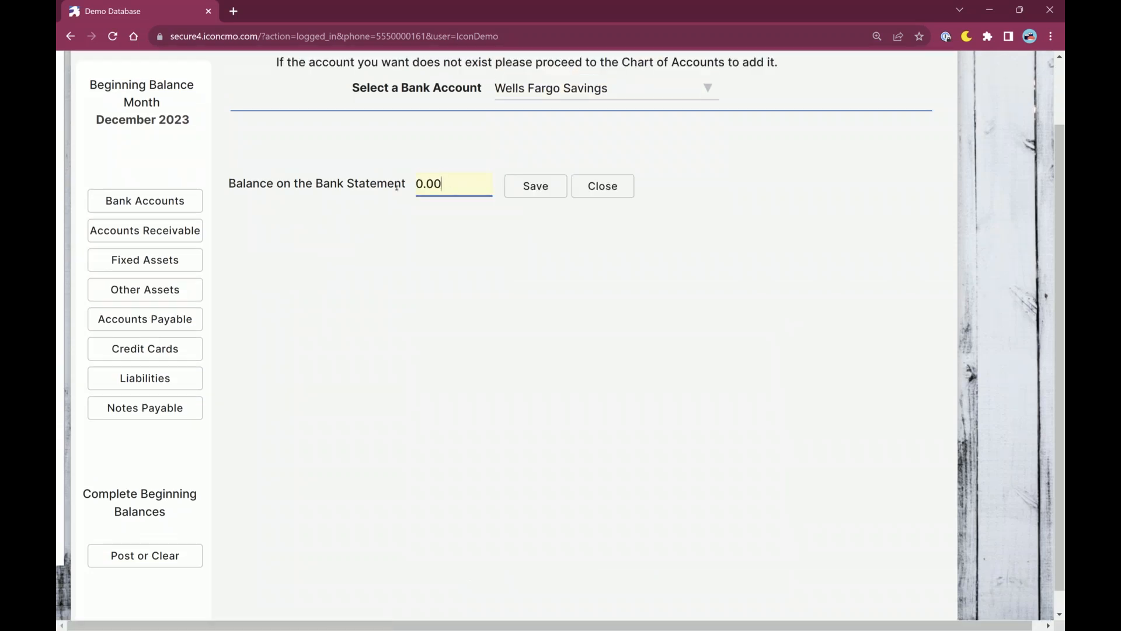
{"action": "type", "text": "5000"}
{"action": "key", "text": "Tab"}
{"action": "key", "text": "Return"}
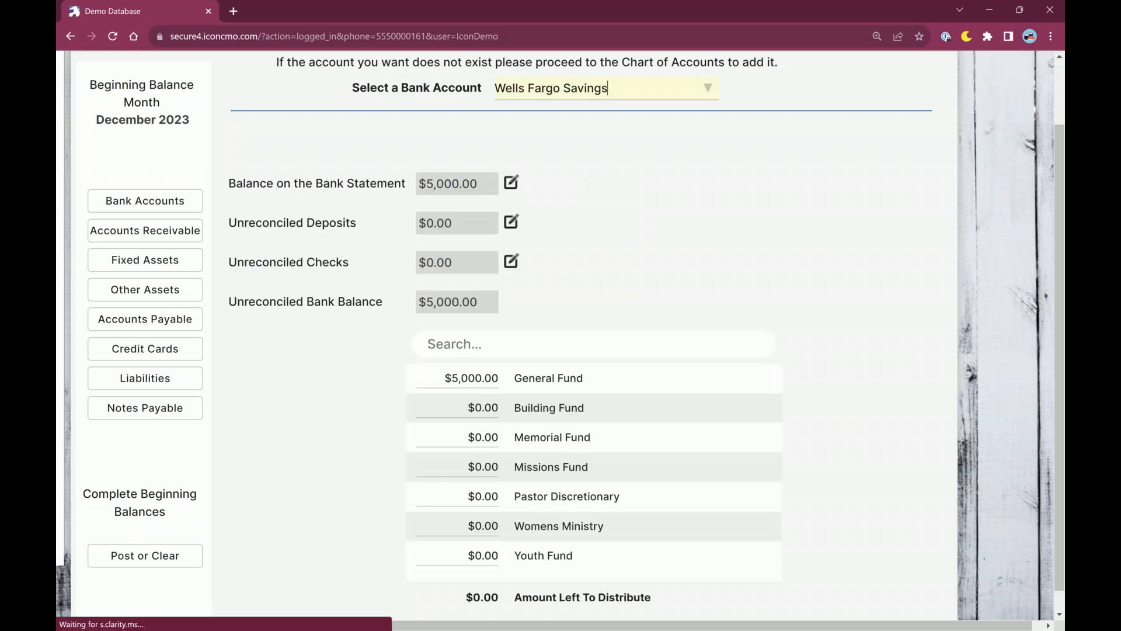
{"action": "left_click_drag", "start_coordinate": [277, 222], "coordinate": [350, 222]}
{"action": "left_click_drag", "start_coordinate": [277, 261], "coordinate": [344, 261]}
{"action": "left_click", "coordinate": [345, 262]}
{"action": "scroll", "coordinate": [465, 278], "scroll_direction": "down", "scroll_amount": 1}
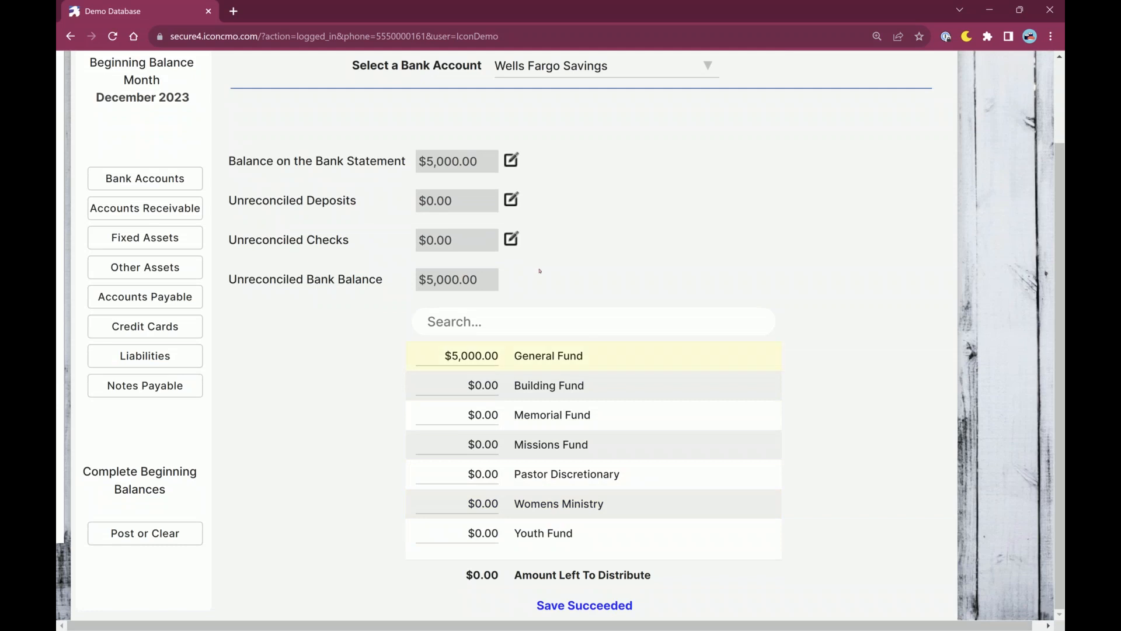
- Return to the General Checking account and review the amount distributed to Womens Ministry
{"action": "left_click", "coordinate": [572, 65]}
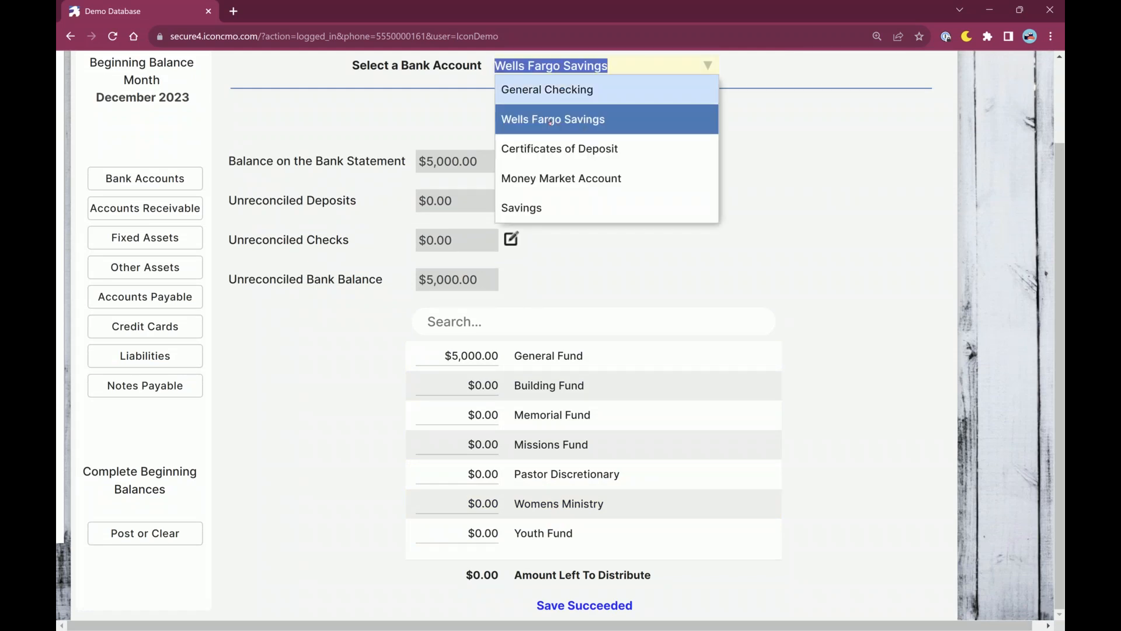
{"action": "left_click", "coordinate": [525, 94]}
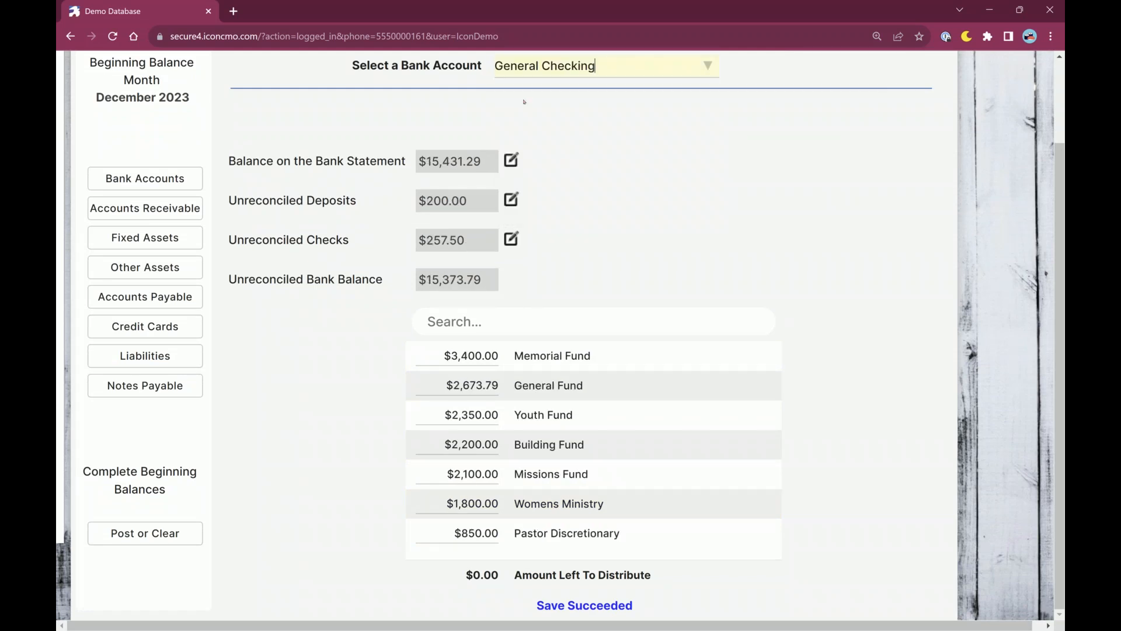
{"action": "left_click_drag", "start_coordinate": [454, 504], "coordinate": [499, 504]}
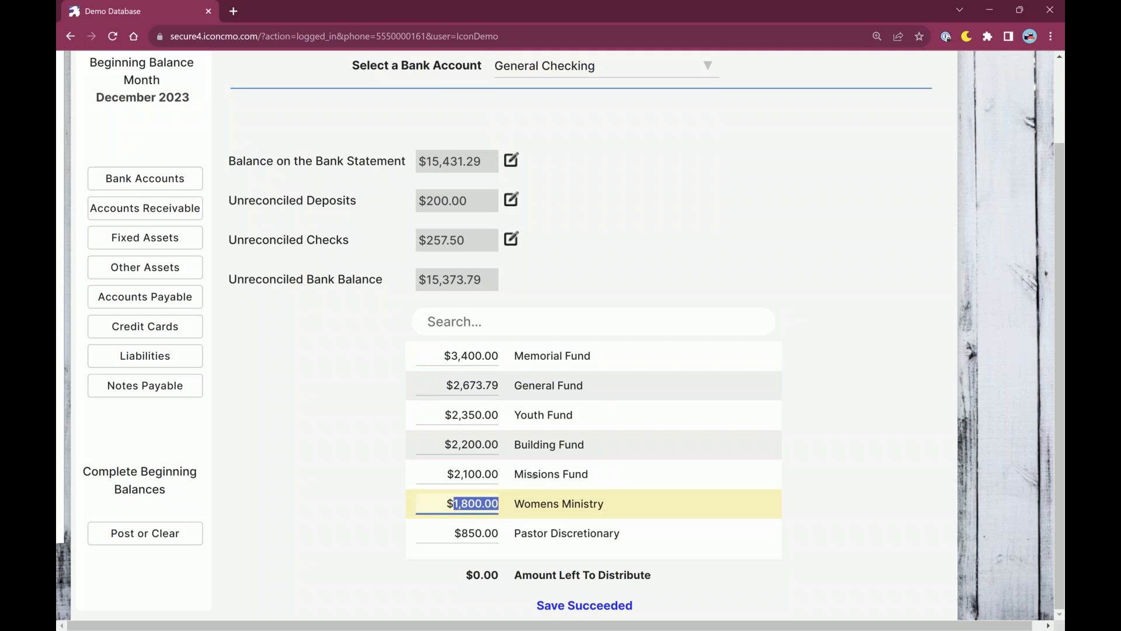
{"action": "left_click", "coordinate": [607, 267]}
- Select the Savings bank account and save a bank statement balance of 5,000.00 for it
{"action": "left_click", "coordinate": [632, 69]}
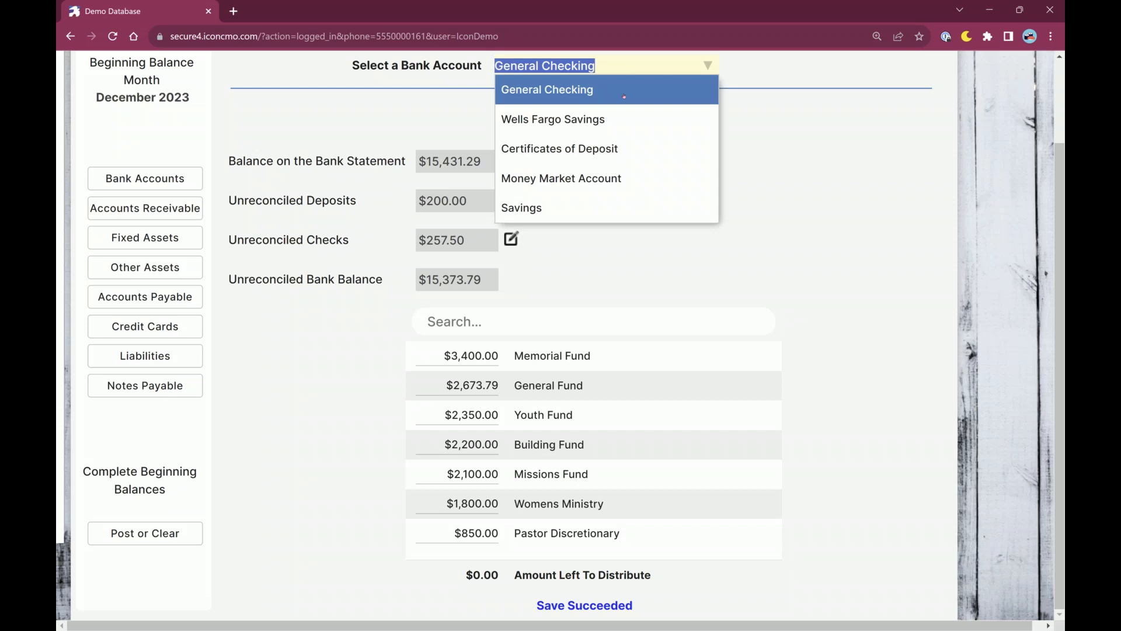
{"action": "left_click", "coordinate": [565, 208]}
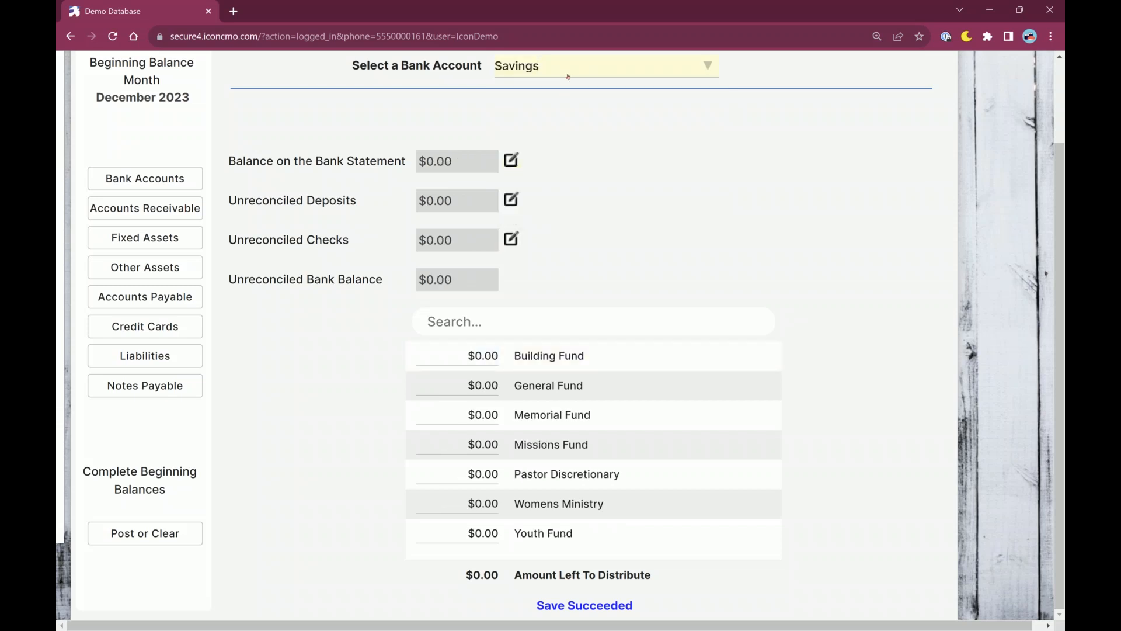
{"action": "scroll", "coordinate": [572, 146], "scroll_direction": "up", "scroll_amount": 1}
{"action": "left_click", "coordinate": [575, 139]}
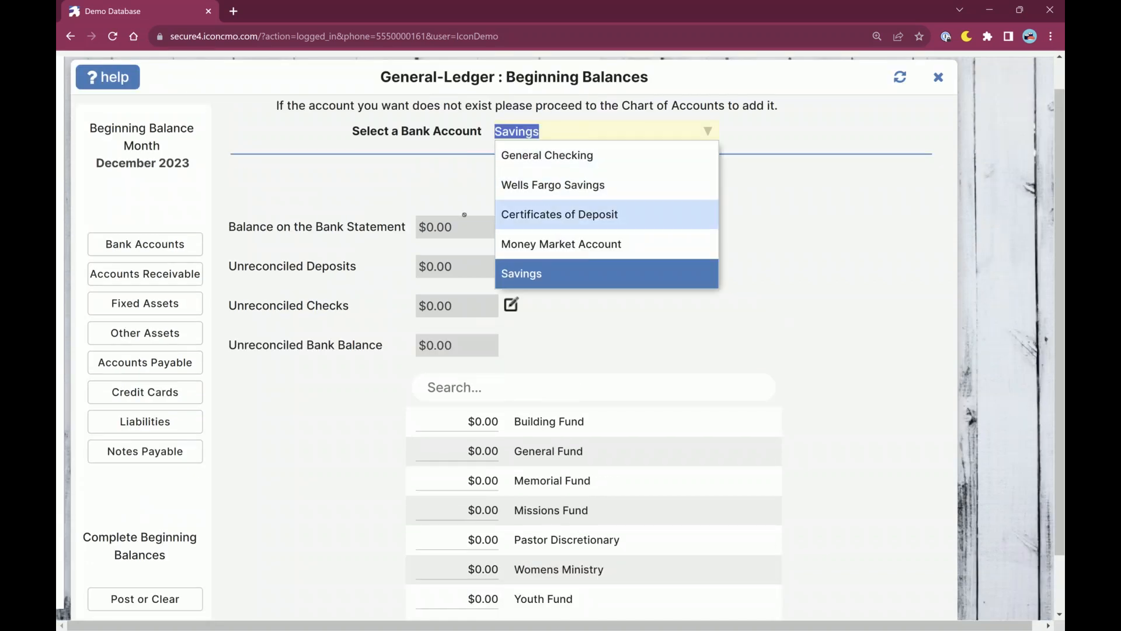
{"action": "left_click", "coordinate": [489, 191]}
{"action": "left_click", "coordinate": [510, 226]}
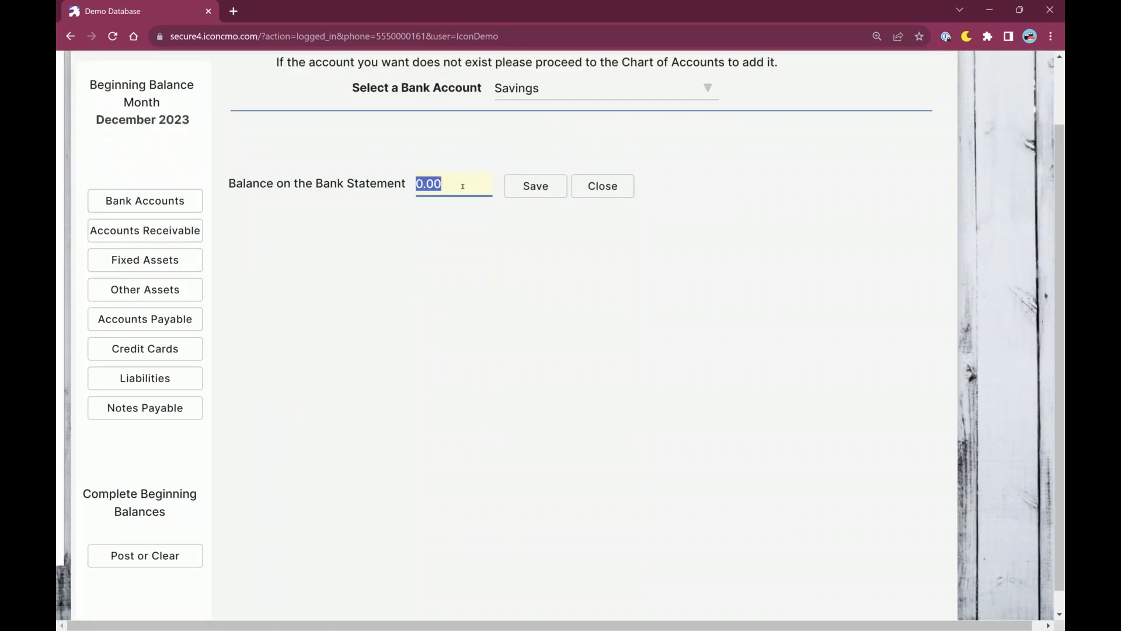
{"action": "type", "text": "5000"}
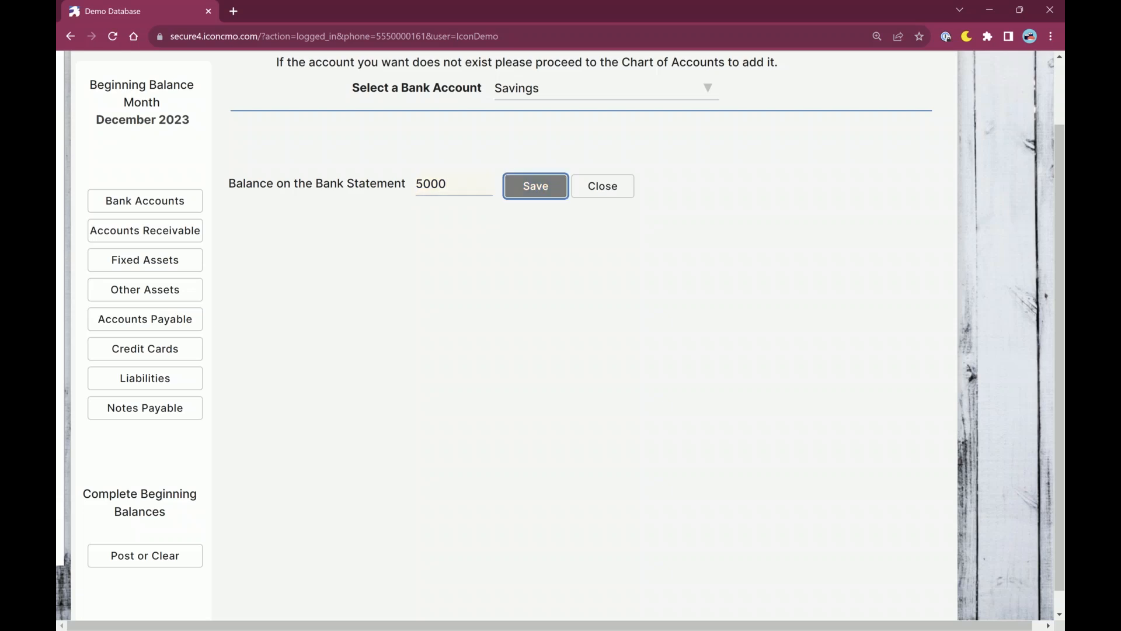
{"action": "left_click", "coordinate": [536, 185]}
{"action": "left_click", "coordinate": [582, 298]}
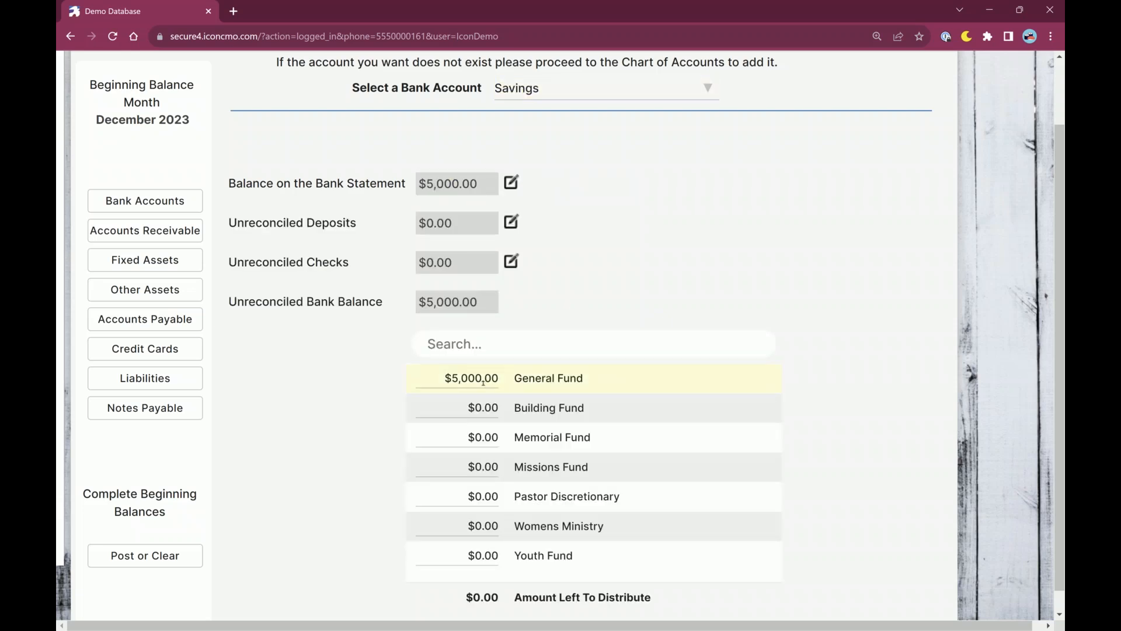
- Clear the General Fund amount for Savings, distribute 1,000.00 to Womens Ministry, and check the amount left to distribute
{"action": "scroll", "coordinate": [484, 382], "scroll_direction": "down", "scroll_amount": 1}
{"action": "left_click_drag", "start_coordinate": [445, 356], "coordinate": [523, 368]}
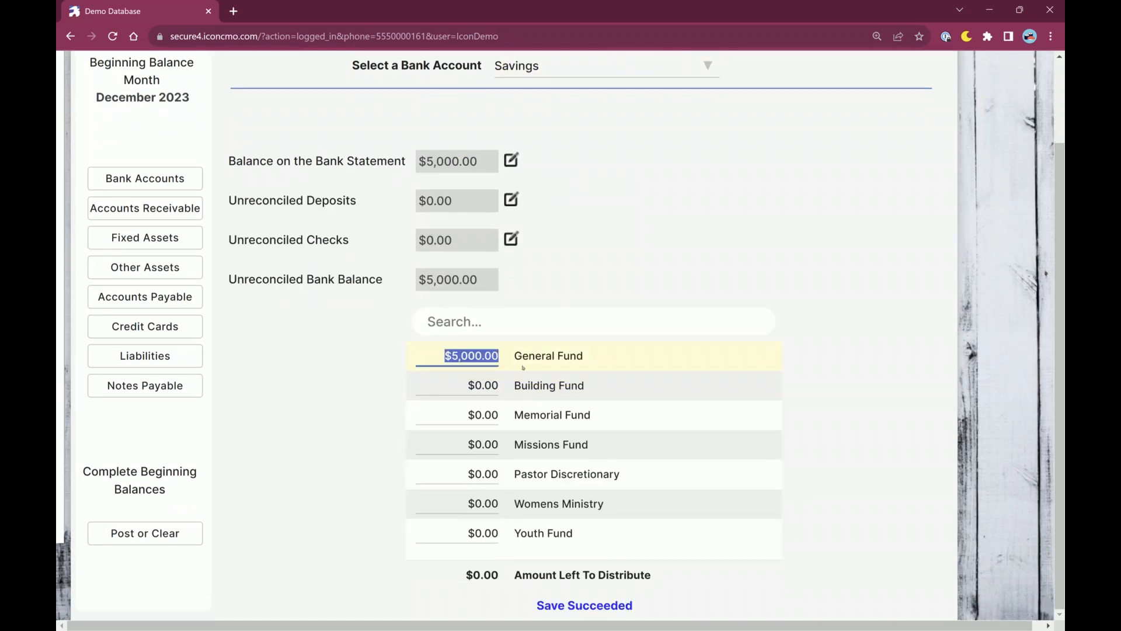
{"action": "key", "text": "BackSpace"}
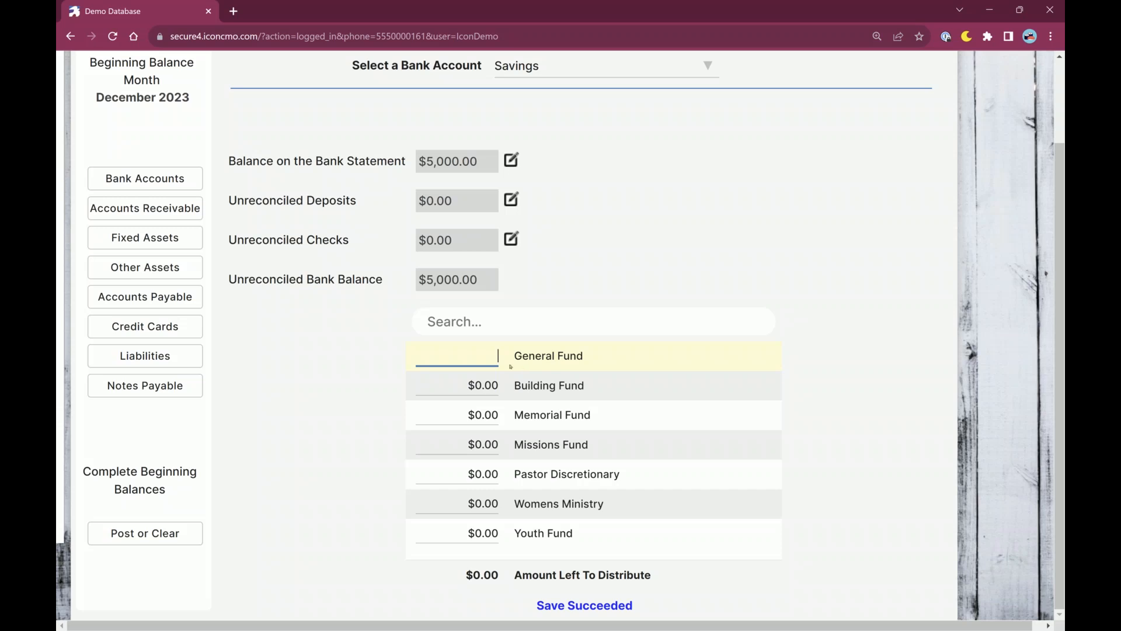
{"action": "left_click", "coordinate": [453, 505]}
{"action": "type", "text": "1000"}
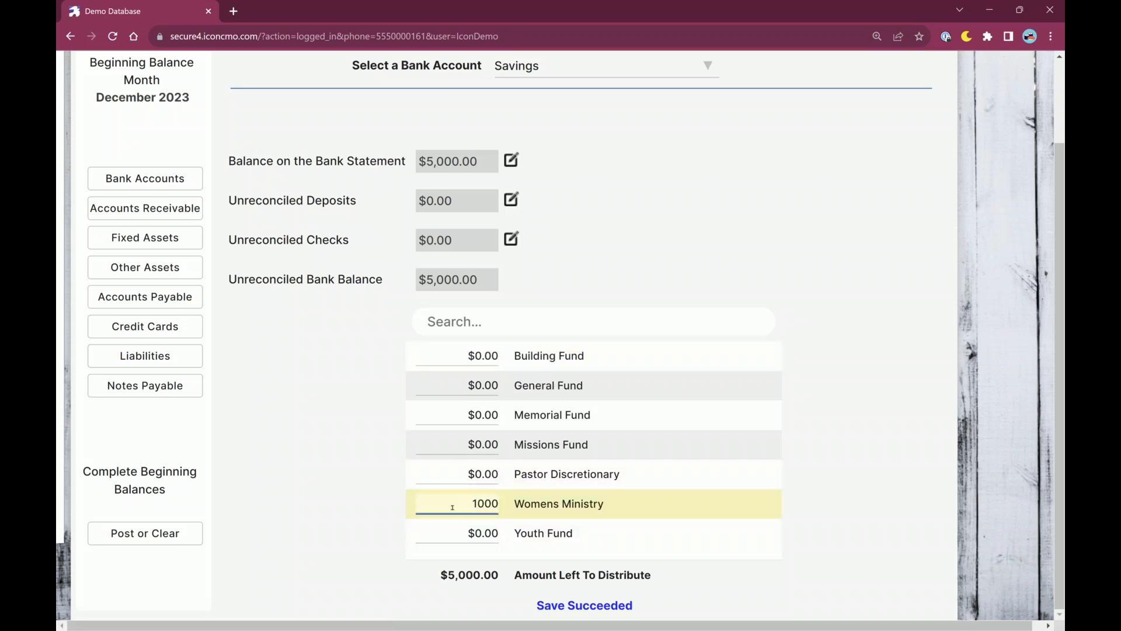
{"action": "key", "text": "Tab"}
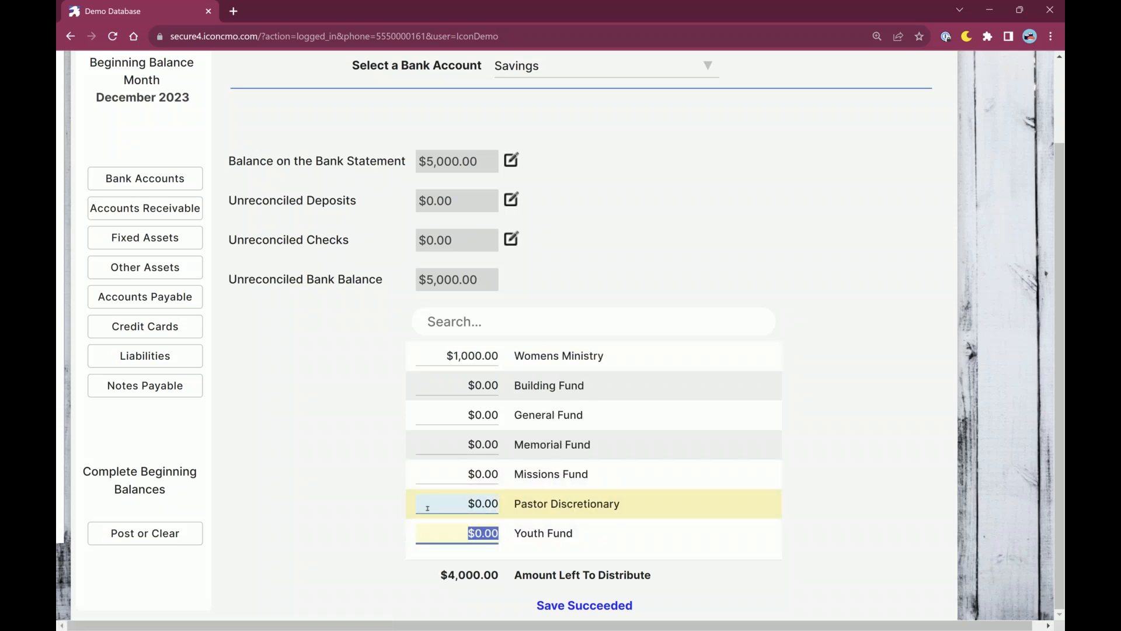
{"action": "left_click_drag", "start_coordinate": [448, 572], "coordinate": [510, 582]}
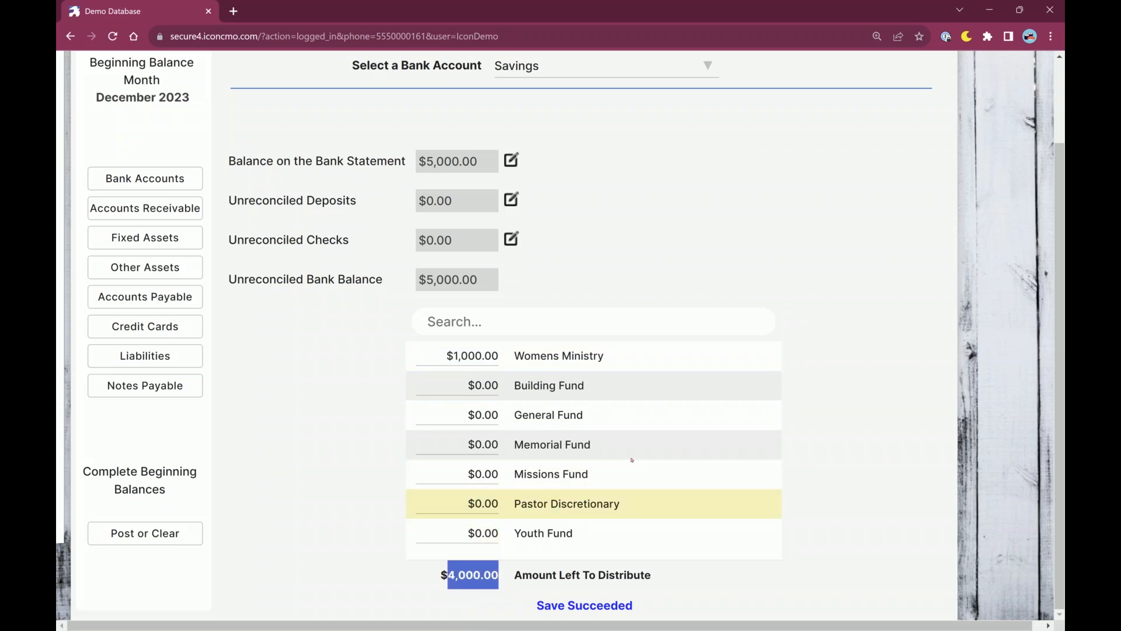
- Distribute 500.00 of the Savings balance to the Youth Fund
{"action": "left_click", "coordinate": [489, 532]}
{"action": "left_click_drag", "start_coordinate": [468, 533], "coordinate": [512, 526]}
{"action": "type", "text": "500.00"}
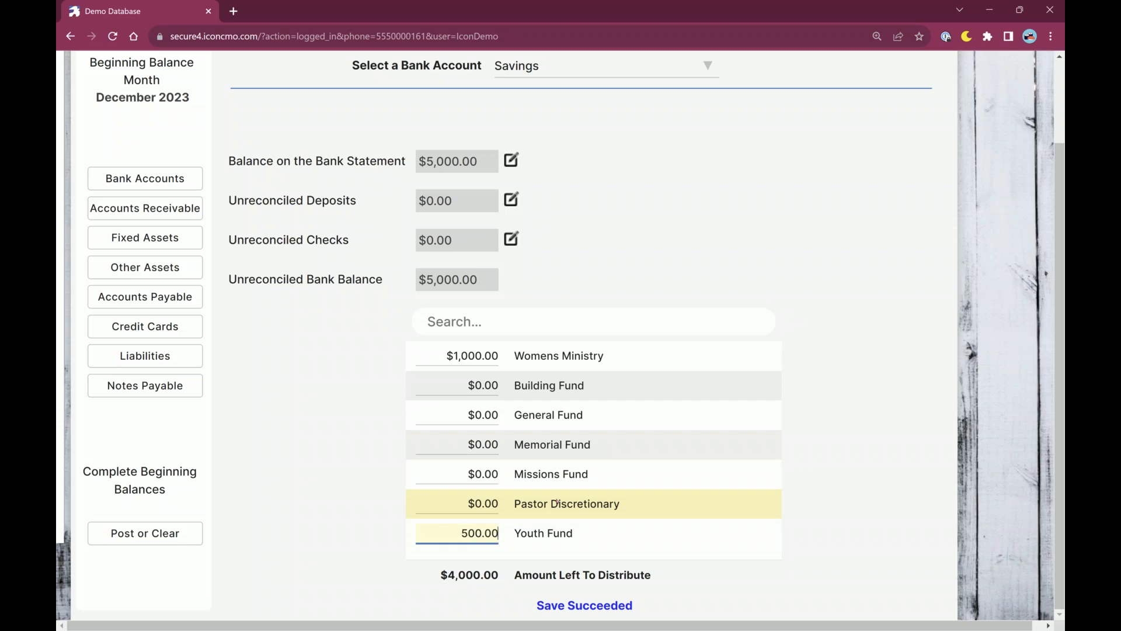
{"action": "key", "text": "Return"}
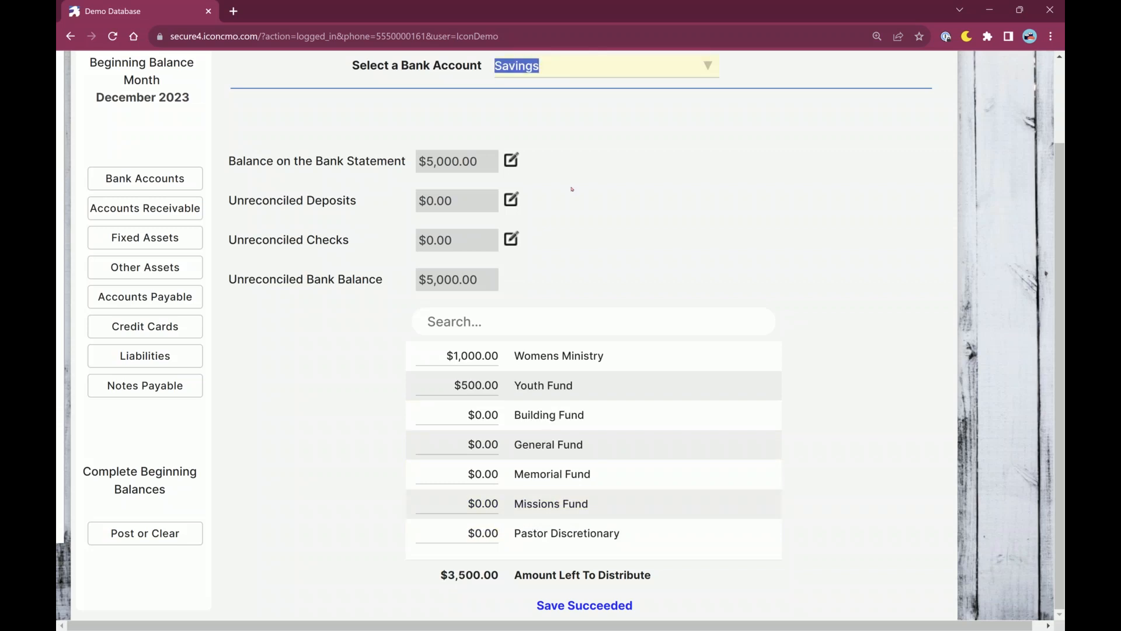
- Review the list of bank accounts and the Womens Ministry, Youth Fund and Building Fund amounts for Savings
{"action": "left_click", "coordinate": [598, 69]}
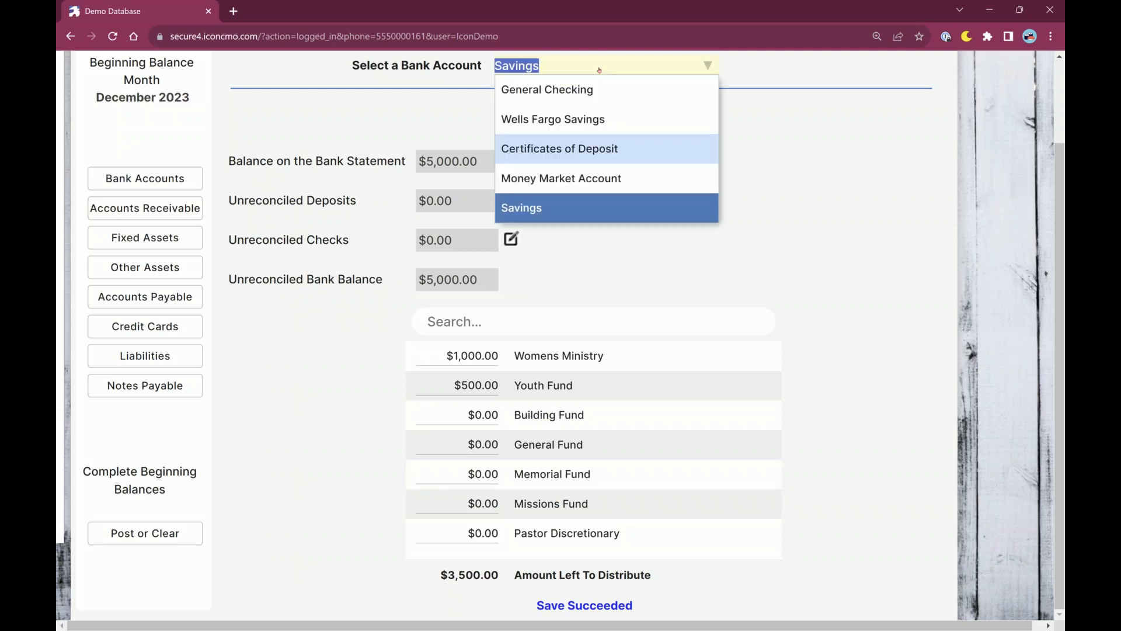
{"action": "left_click", "coordinate": [598, 70]}
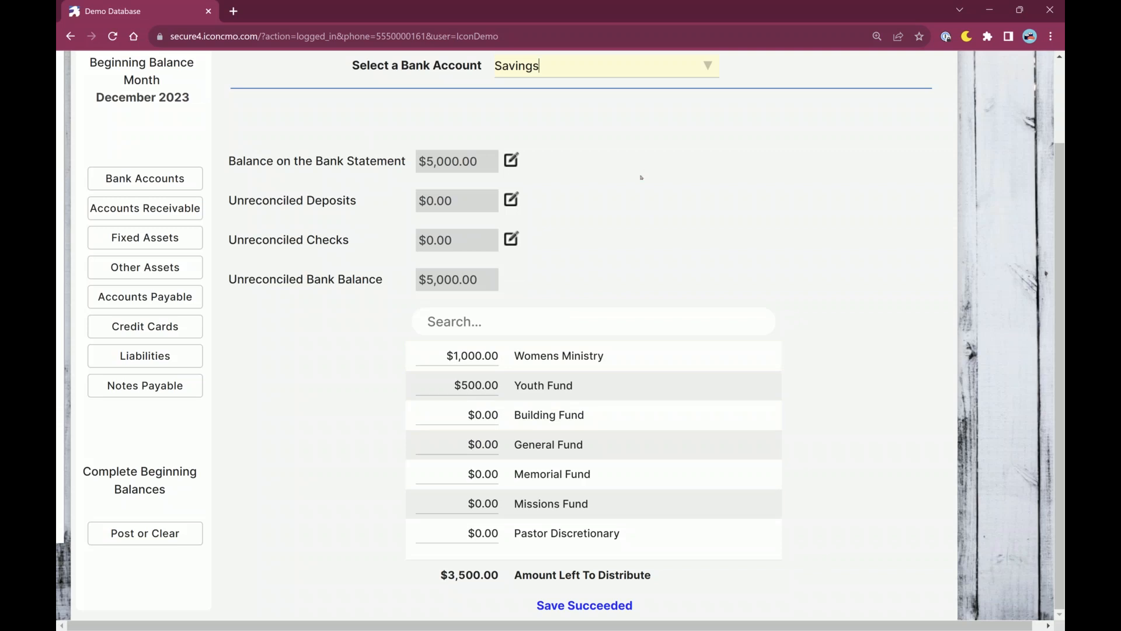
{"action": "scroll", "coordinate": [646, 167], "scroll_direction": "up", "scroll_amount": 2}
{"action": "left_click", "coordinate": [620, 161]}
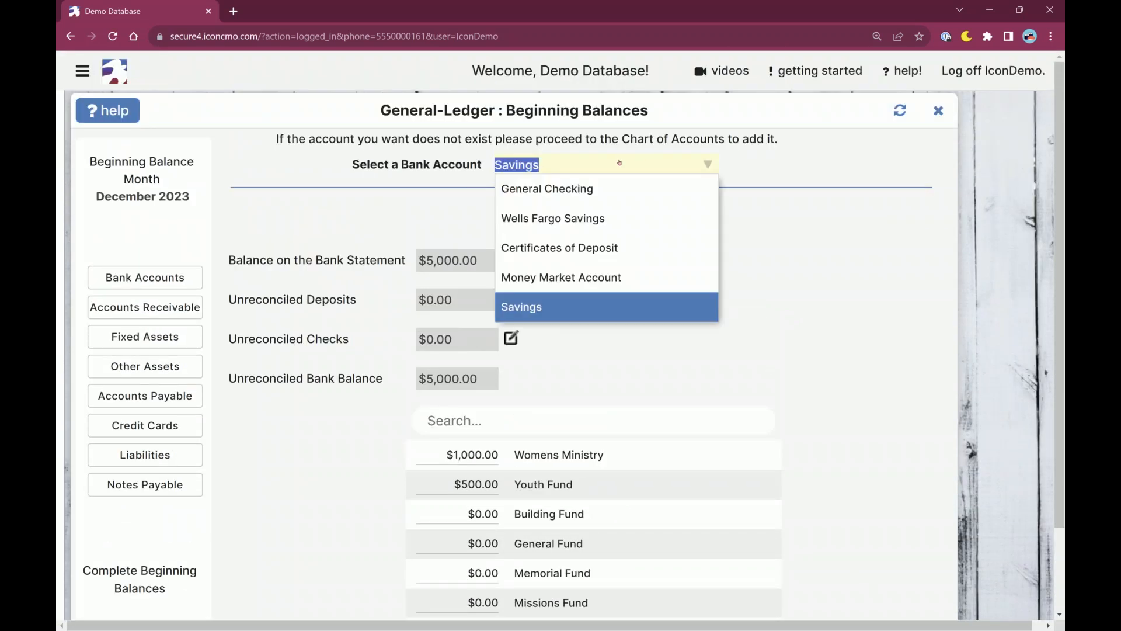
{"action": "left_click", "coordinate": [620, 161]}
{"action": "scroll", "coordinate": [643, 245], "scroll_direction": "down", "scroll_amount": 2}
{"action": "left_click", "coordinate": [472, 414]}
{"action": "left_click", "coordinate": [473, 356]}
{"action": "left_click", "coordinate": [468, 385]}
{"action": "left_click_drag", "start_coordinate": [462, 385], "coordinate": [501, 386]}
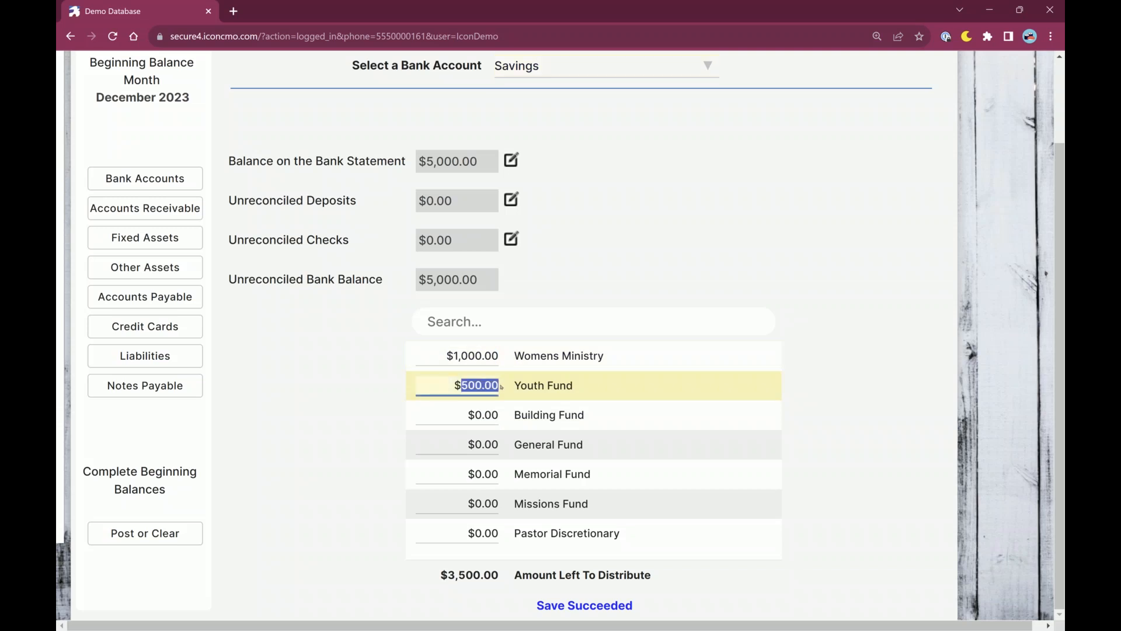
{"action": "key", "text": "Tab"}
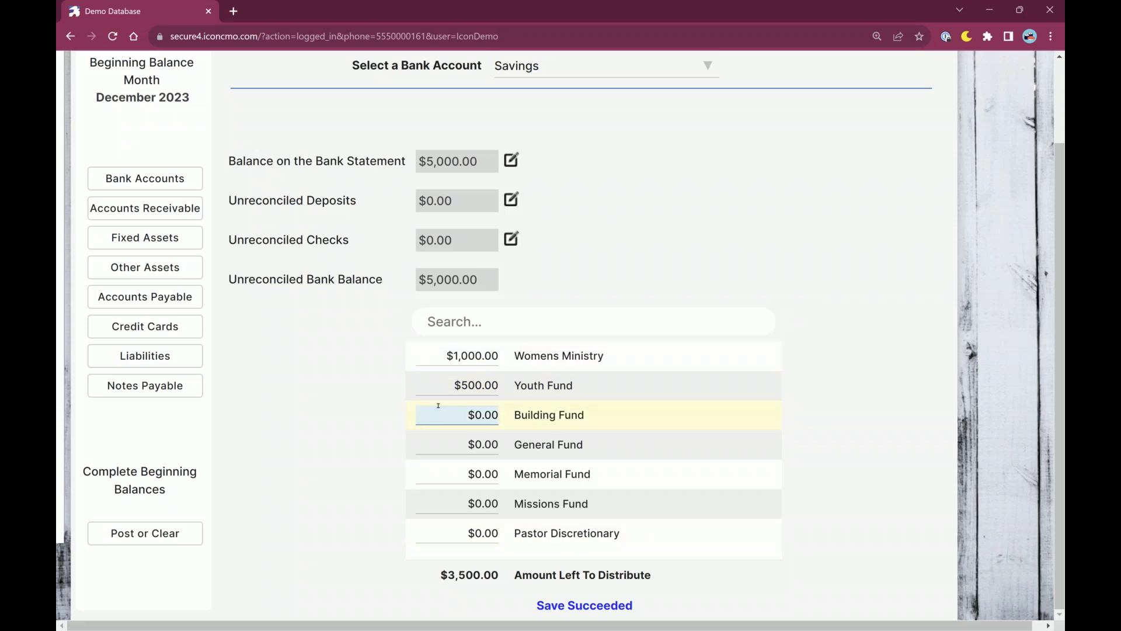
- Distribute 3,500.00 of the Savings balance to the General Fund
{"action": "left_click", "coordinate": [466, 445]}
{"action": "left_click_drag", "start_coordinate": [468, 445], "coordinate": [517, 451]}
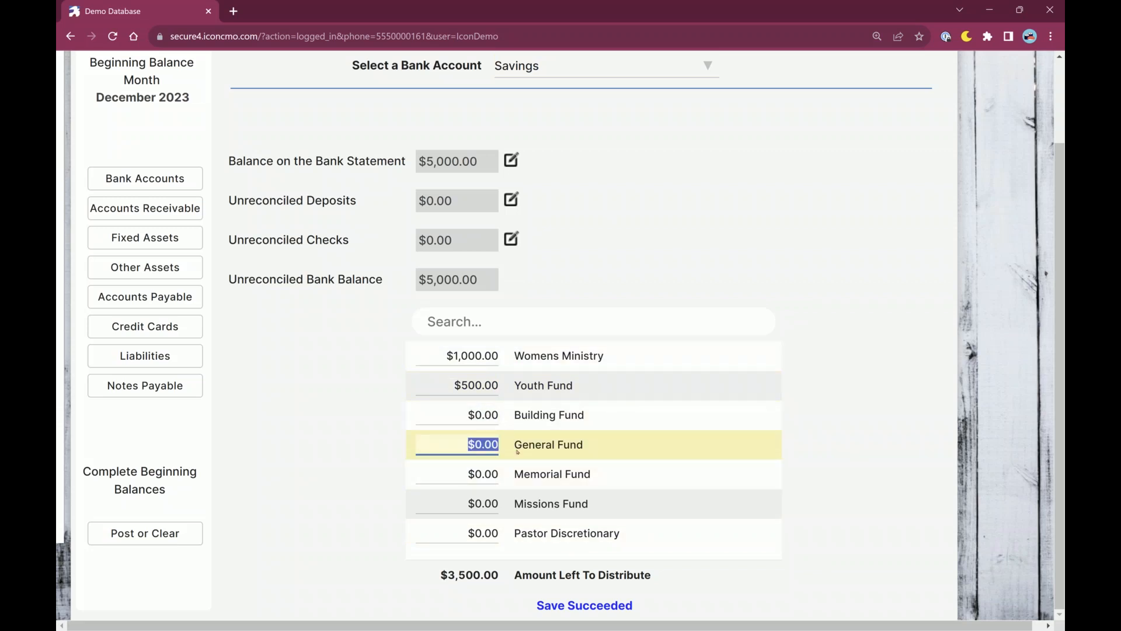
{"action": "type", "text": "3500.00"}
{"action": "key", "text": "Tab"}
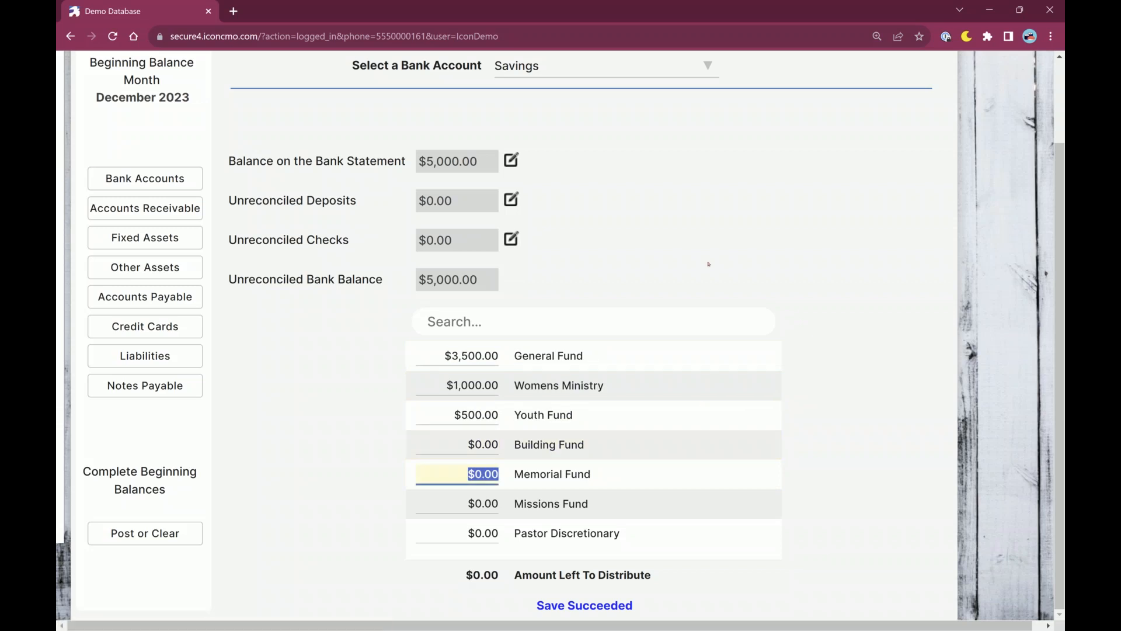
- Open the Accounts Receivable balance for editing and choose the customer who owes the beginning amount
{"action": "left_click", "coordinate": [709, 264]}
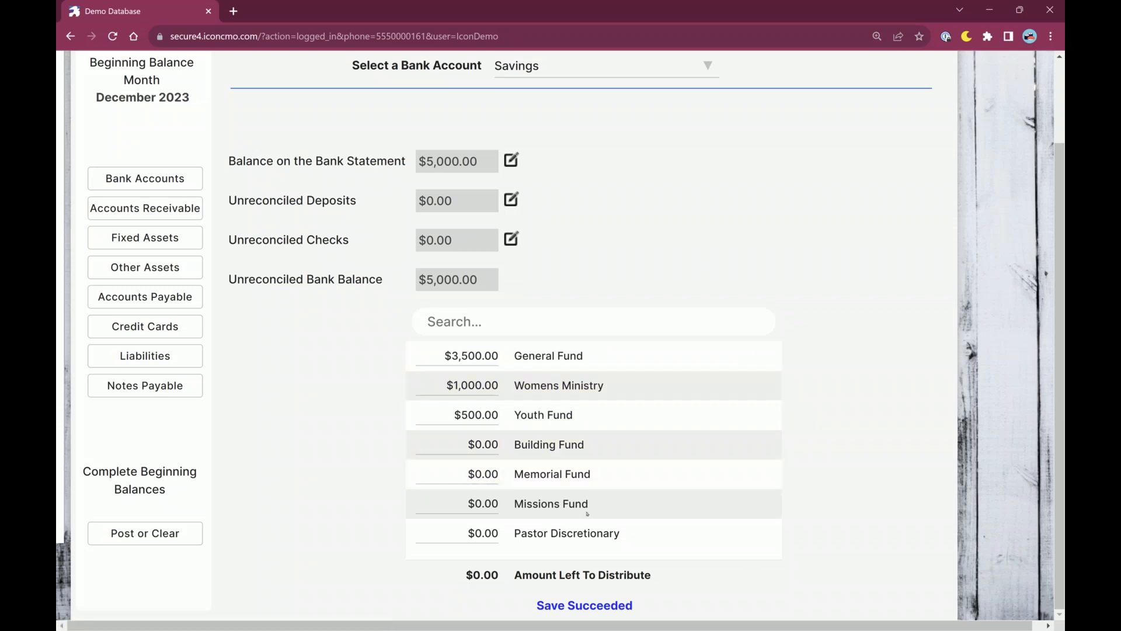
{"action": "scroll", "coordinate": [592, 258], "scroll_direction": "up", "scroll_amount": 2}
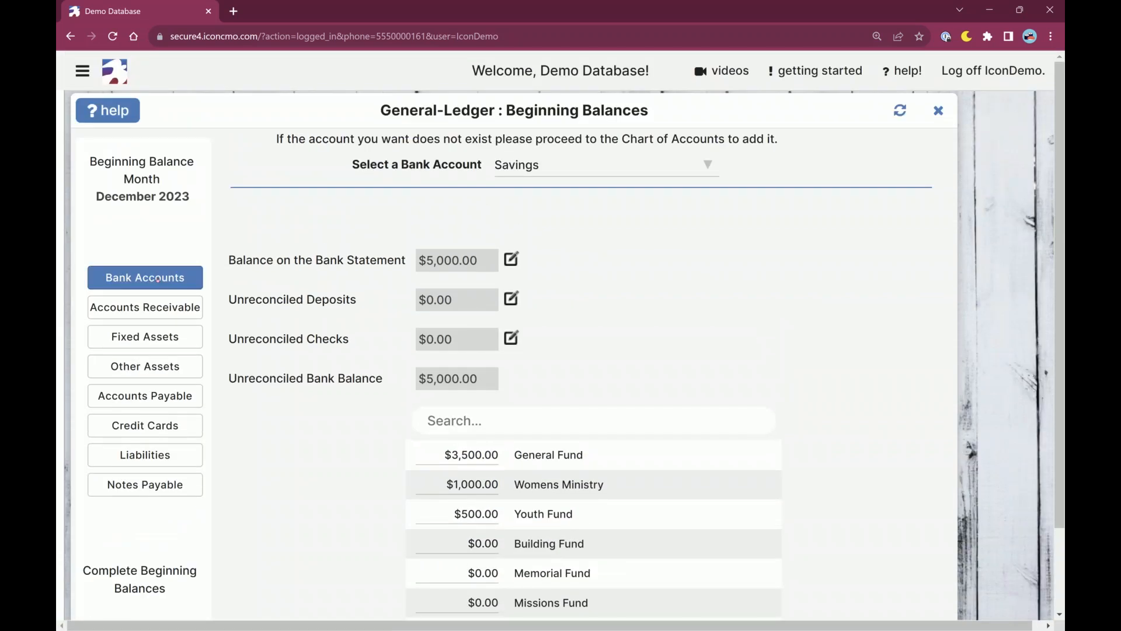
{"action": "left_click", "coordinate": [156, 311]}
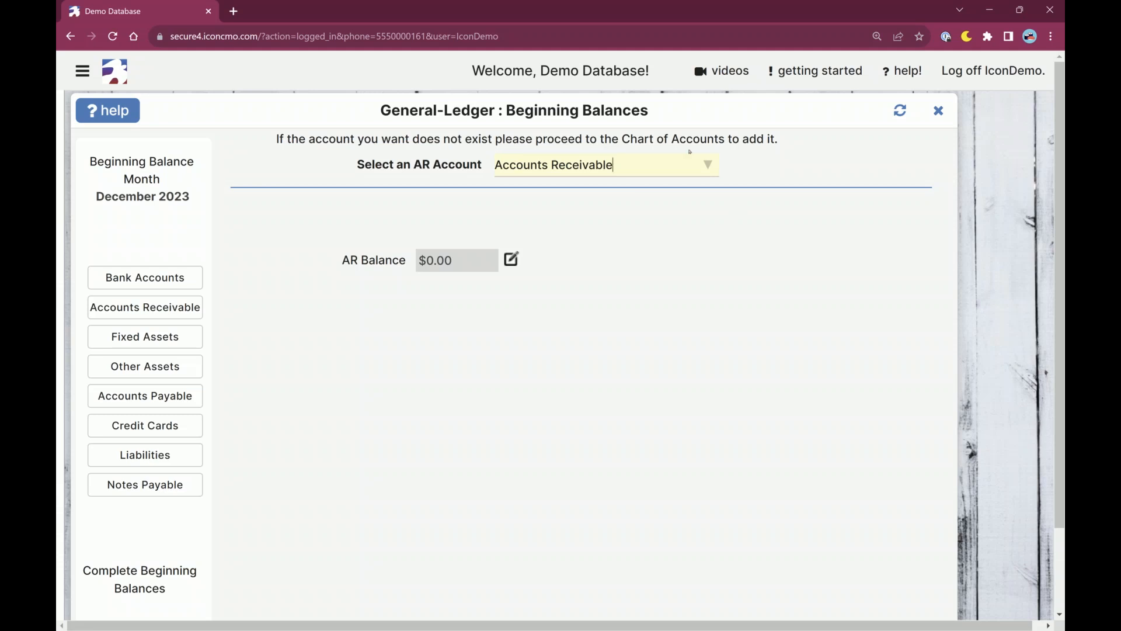
{"action": "left_click", "coordinate": [511, 261]}
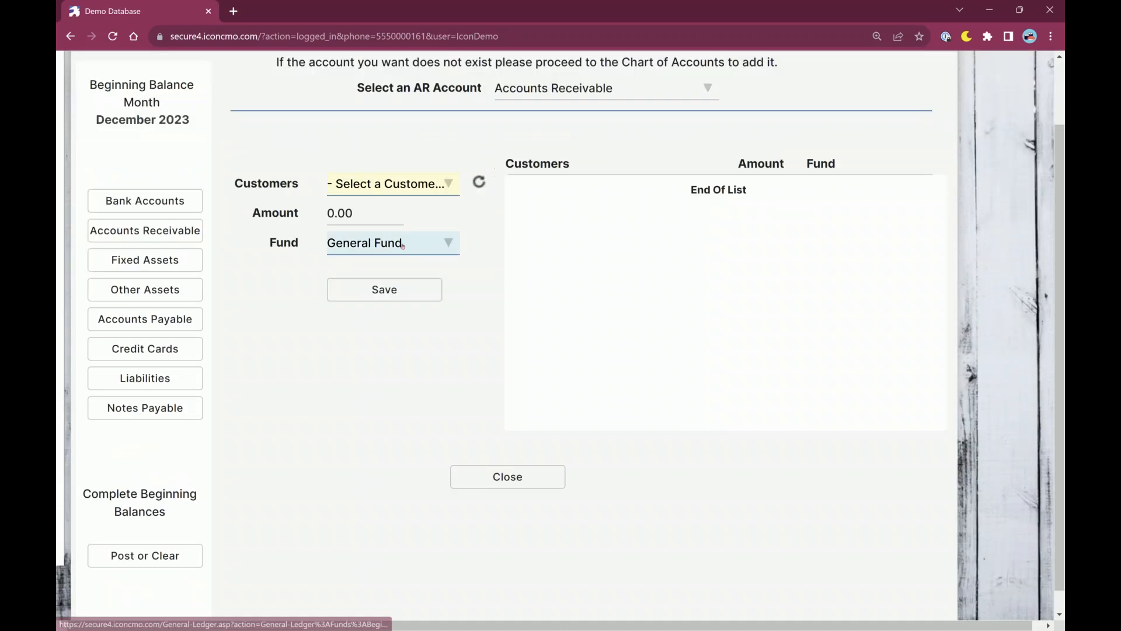
{"action": "left_click", "coordinate": [400, 186]}
{"action": "left_click", "coordinate": [403, 219]}
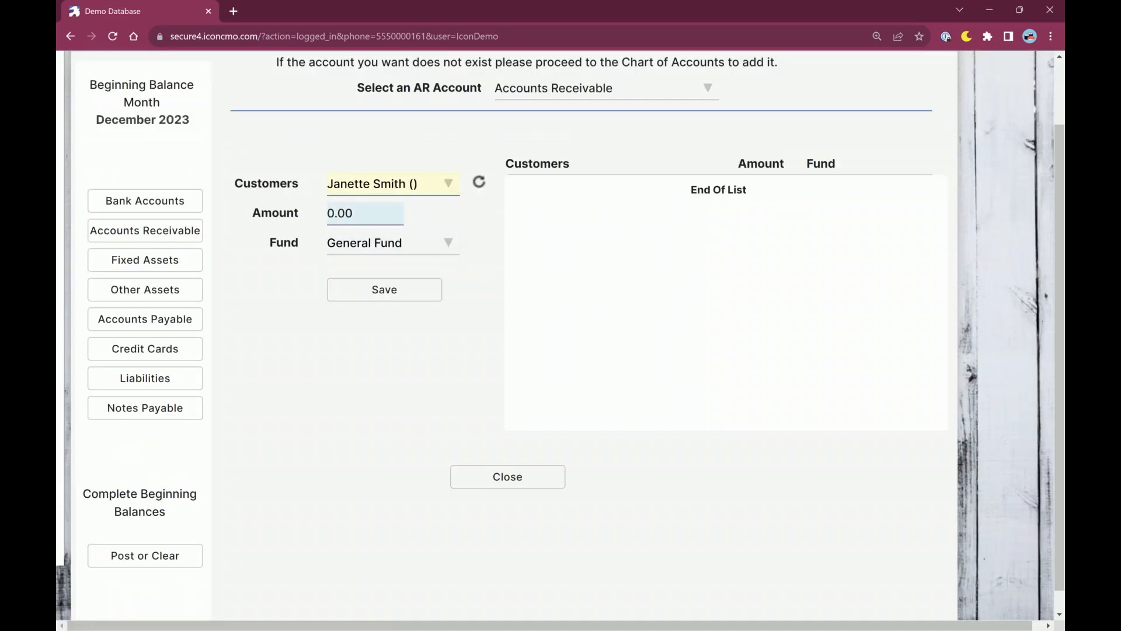
- Enter the customer's receivable amount of 50.00 under the General Fund, save it and close the entry form
{"action": "left_click", "coordinate": [358, 212]}
{"action": "type", "text": "50.00"}
{"action": "key", "text": "Tab"}
{"action": "left_click", "coordinate": [431, 245]}
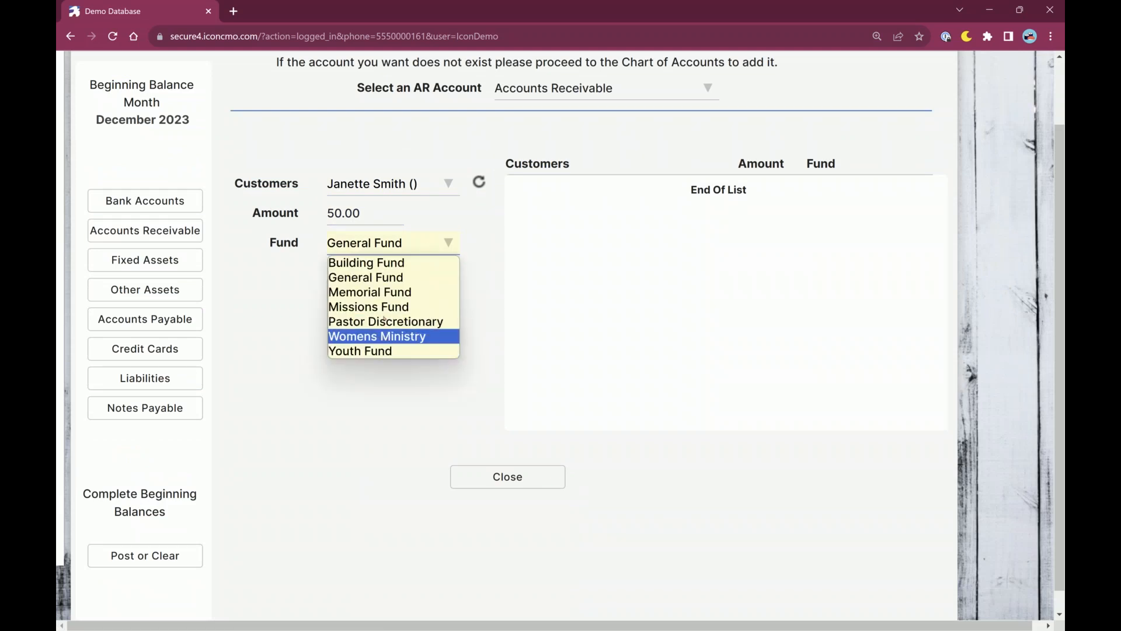
{"action": "left_click", "coordinate": [372, 278]}
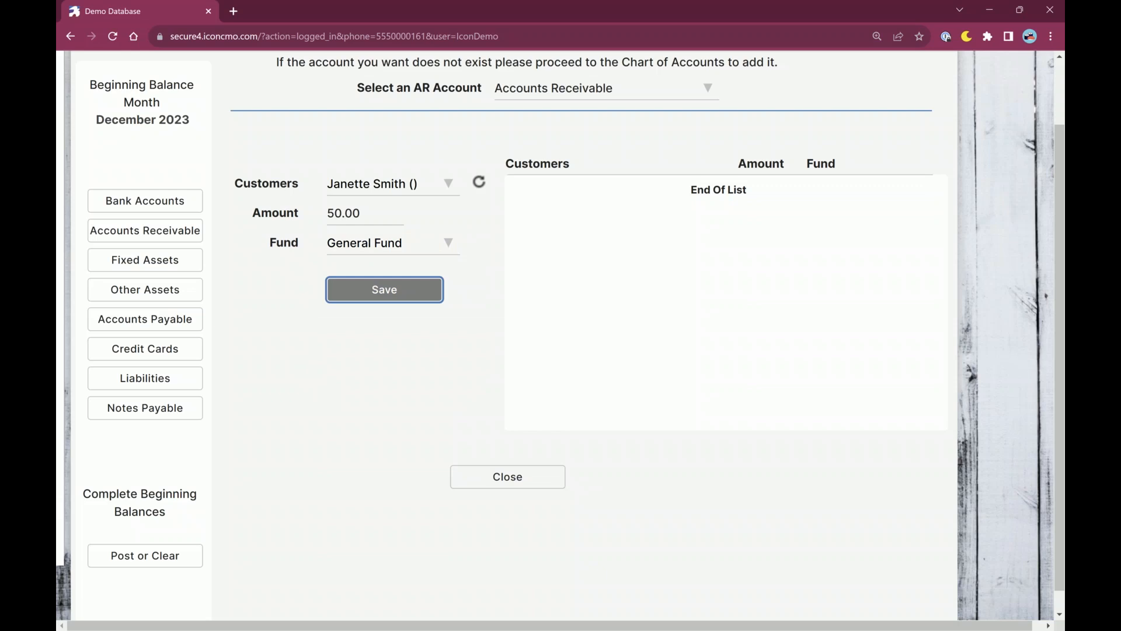
{"action": "left_click", "coordinate": [384, 289]}
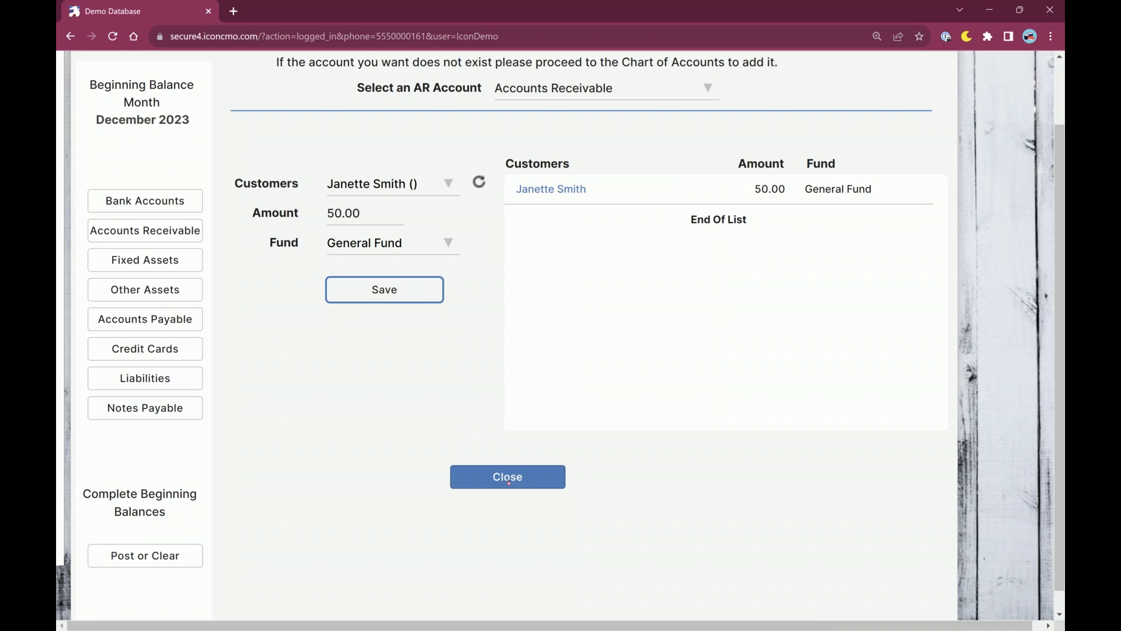
{"action": "left_click", "coordinate": [509, 482]}
- Open the Fixed Assets balances, choose Buildings from the asset list, and review its initial value, appreciation or depreciation, and current value fields
{"action": "left_click", "coordinate": [181, 262]}
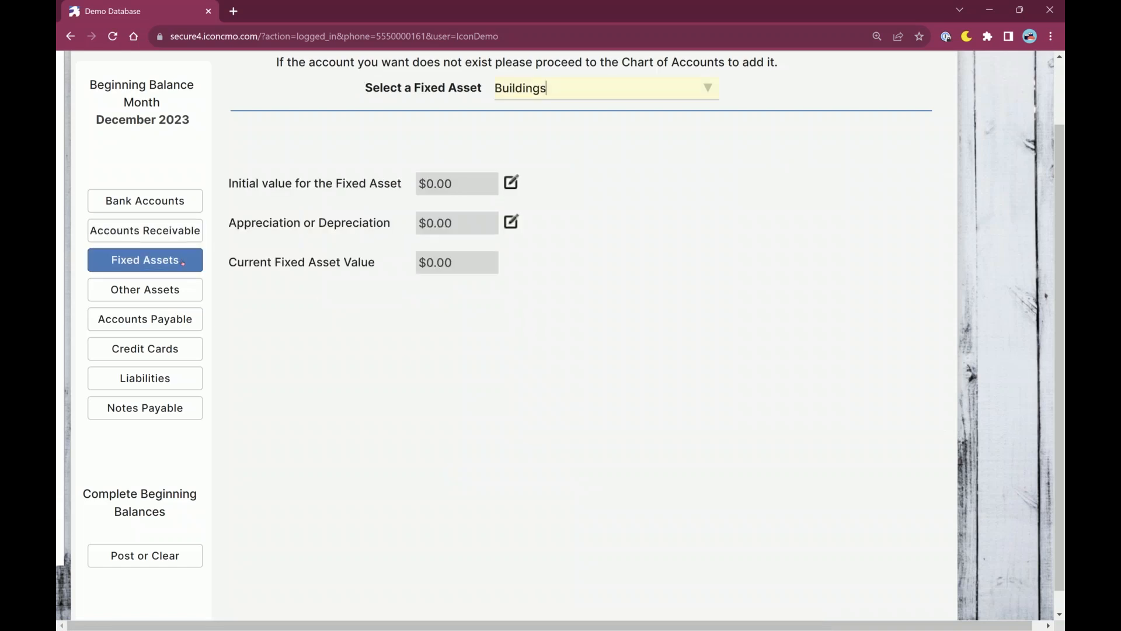
{"action": "left_click", "coordinate": [638, 93]}
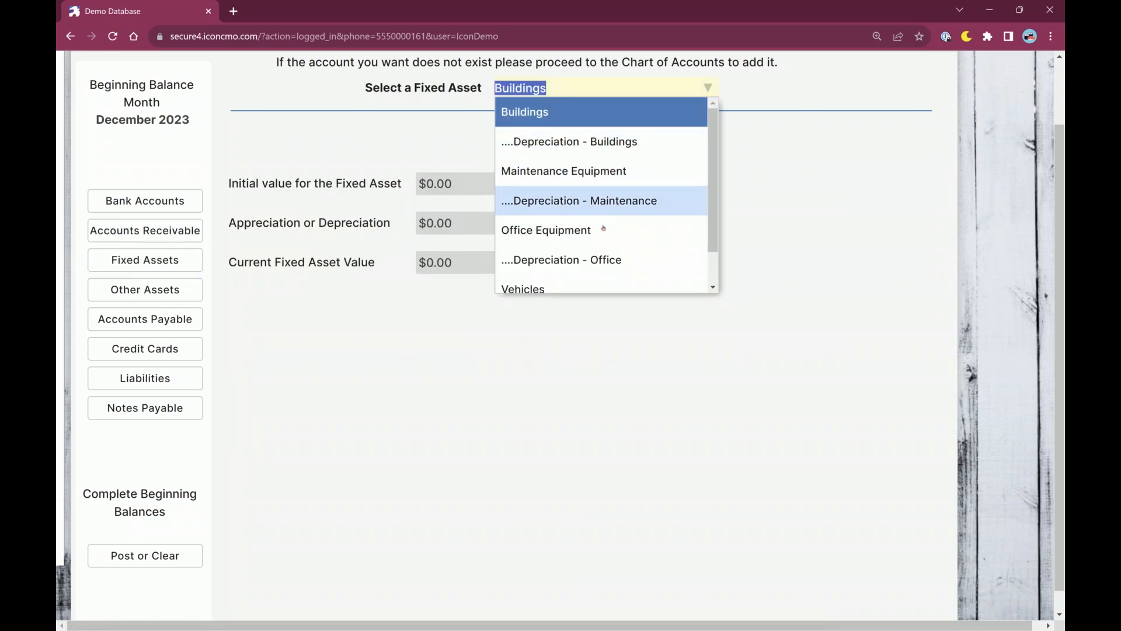
{"action": "scroll", "coordinate": [584, 257], "scroll_direction": "down", "scroll_amount": 1}
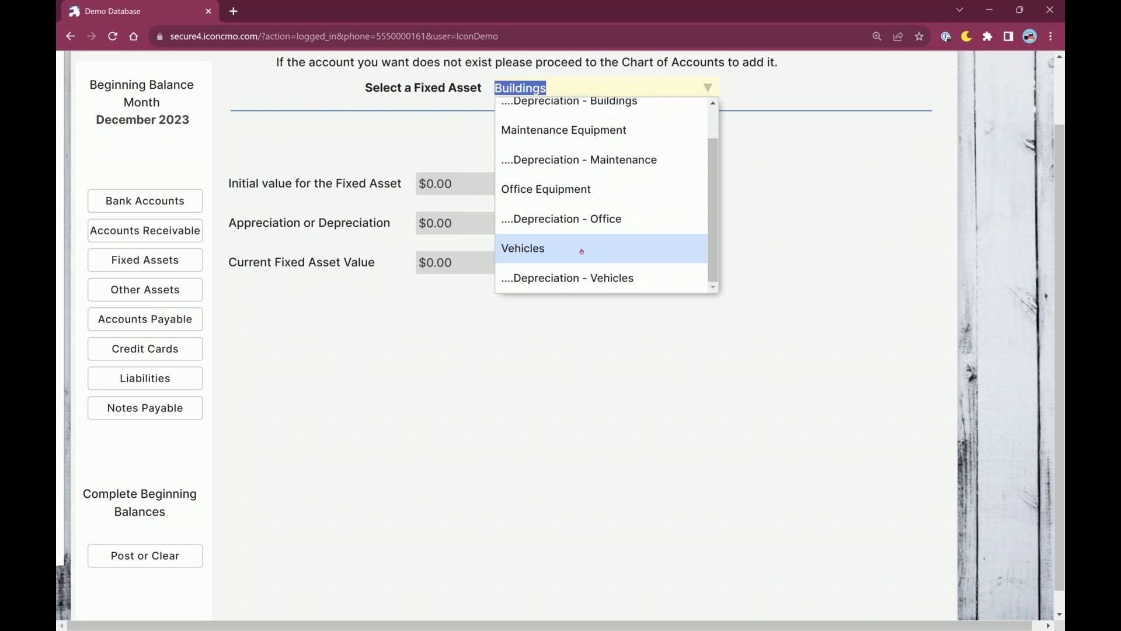
{"action": "scroll", "coordinate": [581, 188], "scroll_direction": "up", "scroll_amount": 1}
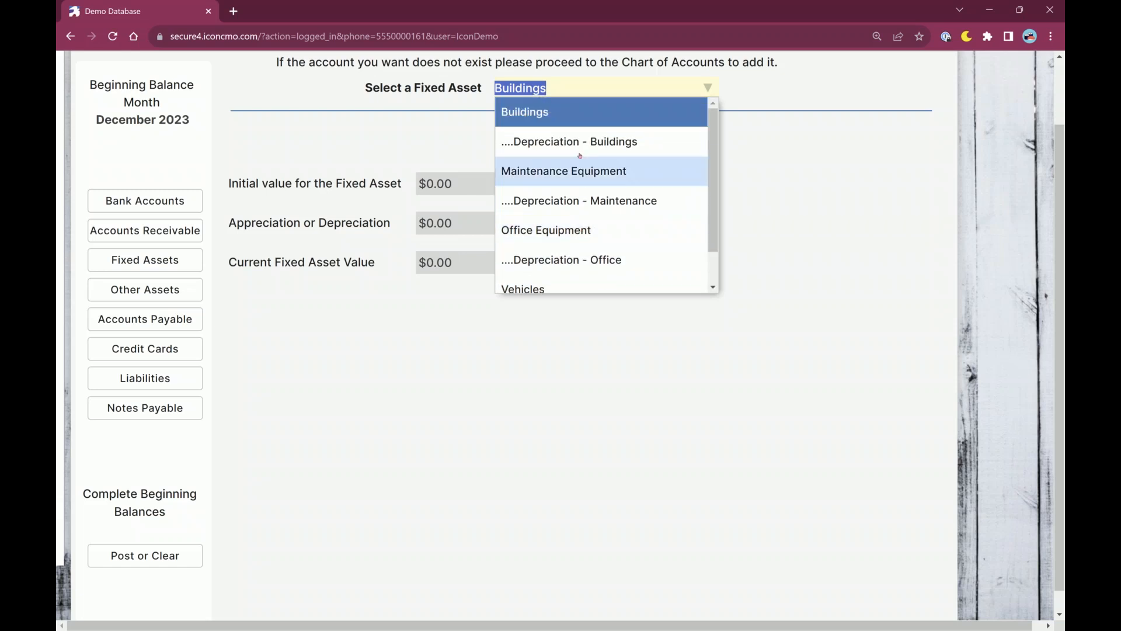
{"action": "left_click", "coordinate": [543, 112]}
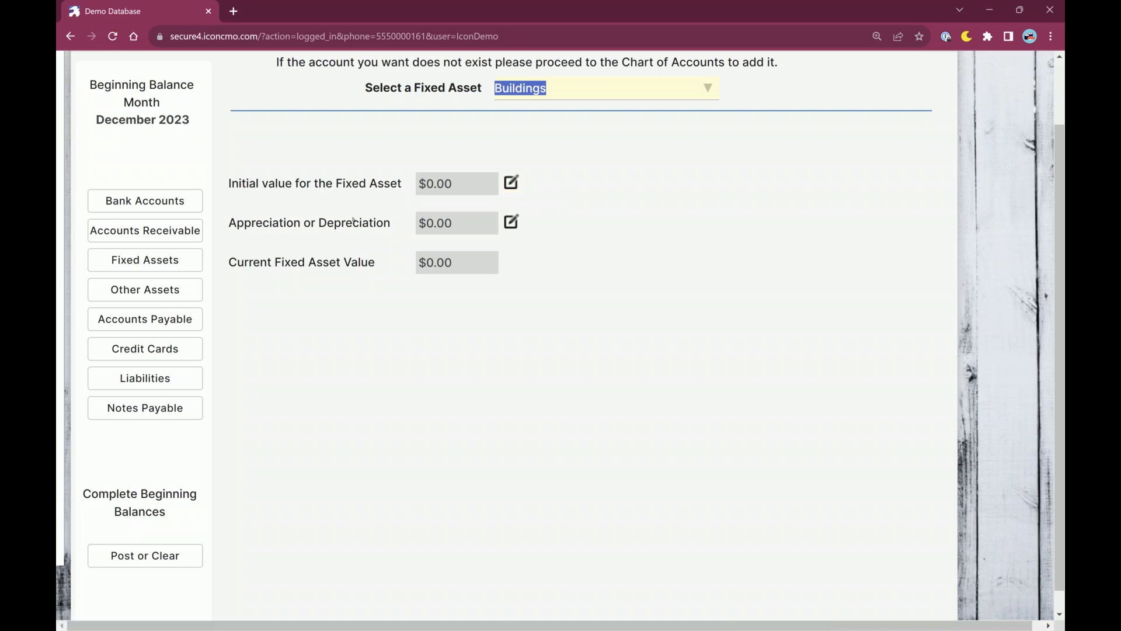
{"action": "left_click_drag", "start_coordinate": [232, 184], "coordinate": [402, 185]}
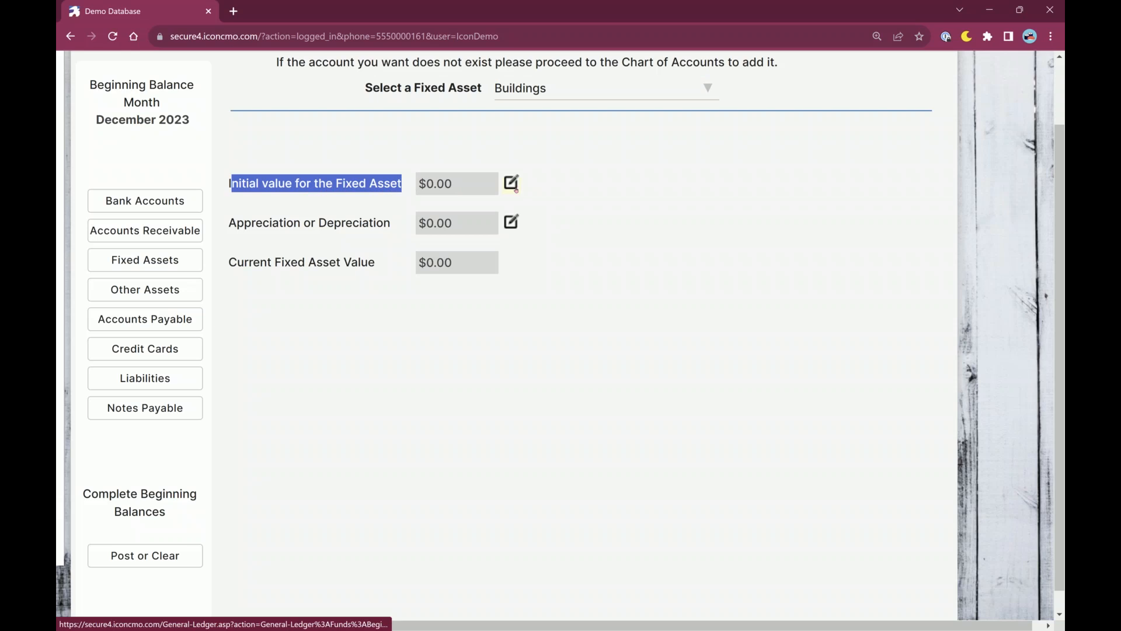
{"action": "left_click", "coordinate": [234, 223]}
{"action": "left_click_drag", "start_coordinate": [231, 222], "coordinate": [391, 216]}
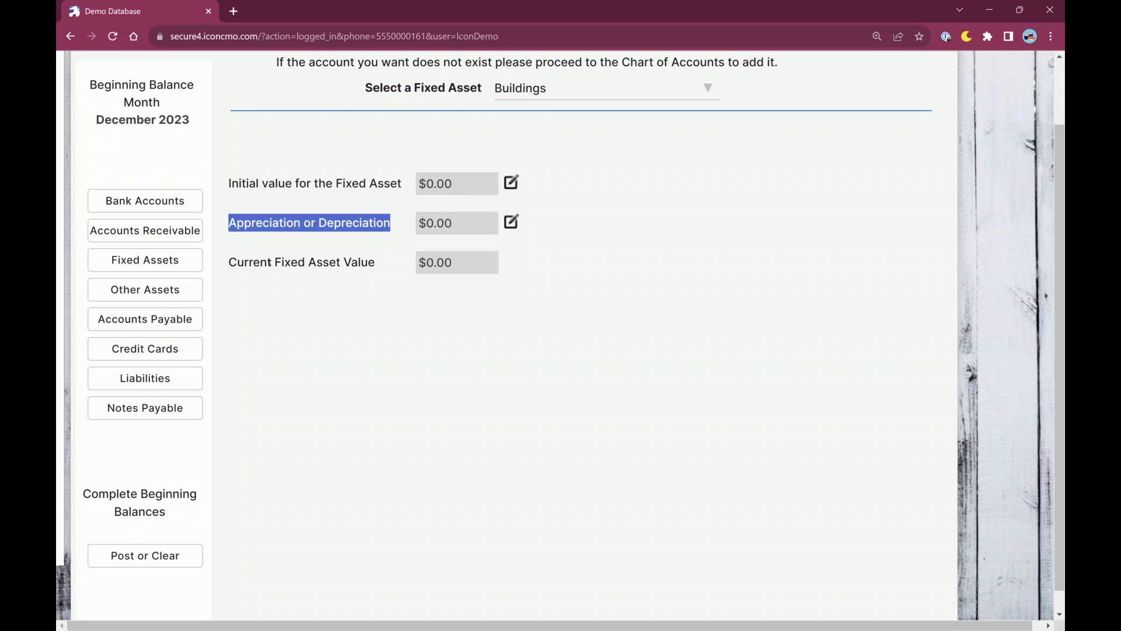
{"action": "left_click_drag", "start_coordinate": [229, 262], "coordinate": [379, 307]}
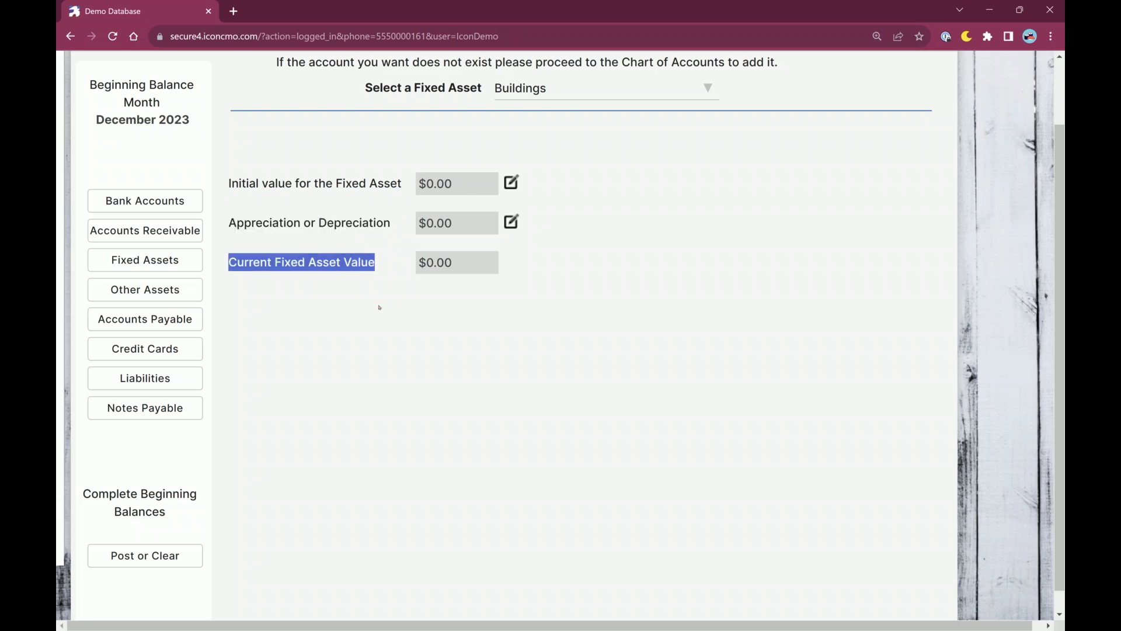
- Set the initial value of the Buildings fixed asset to 100000 and apply it to the Building Fund
{"action": "left_click", "coordinate": [511, 183]}
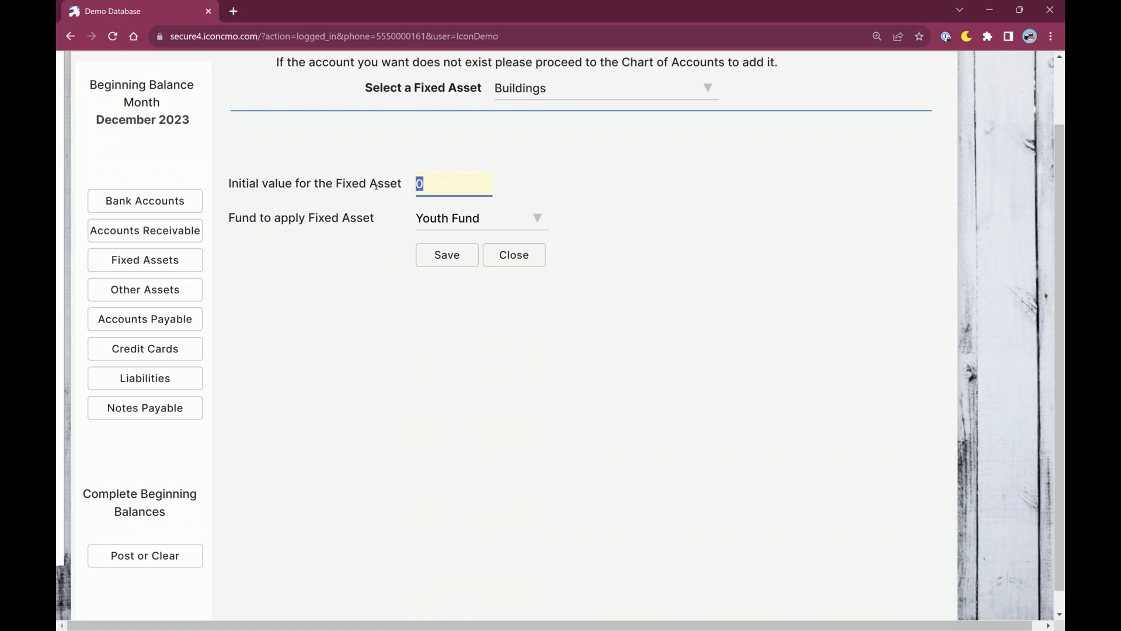
{"action": "type", "text": "100000"}
{"action": "key", "text": "Tab"}
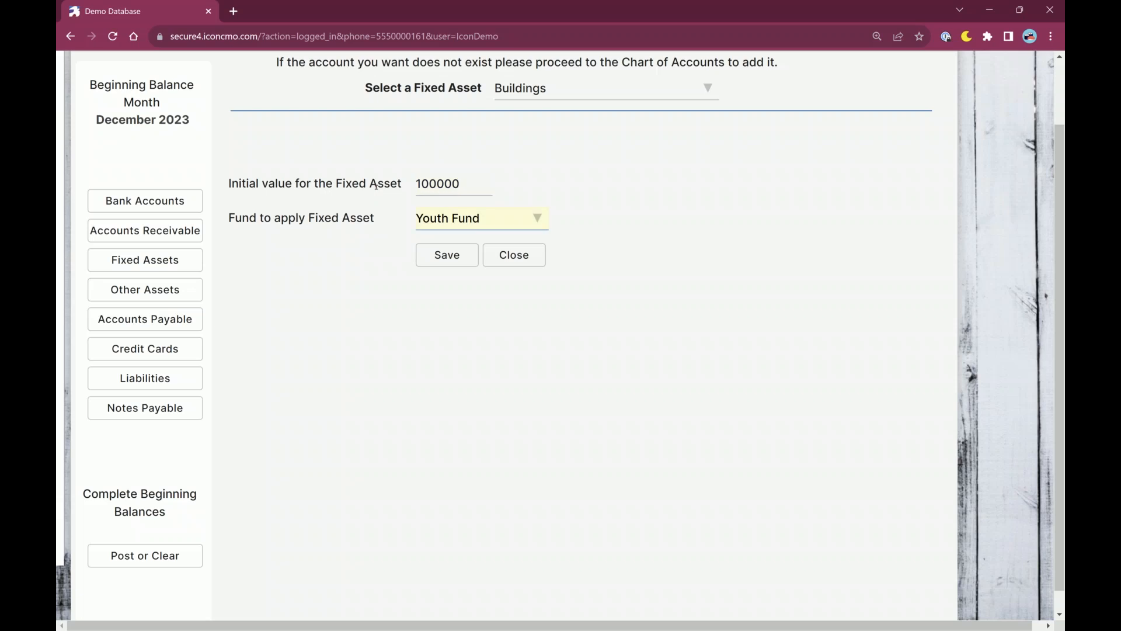
{"action": "key", "text": "alt+Down"}
{"action": "key", "text": "Up"}
{"action": "key", "text": "Up"}
{"action": "key", "text": "Up"}
{"action": "key", "text": "Up"}
{"action": "key", "text": "Up"}
{"action": "key", "text": "Up"}
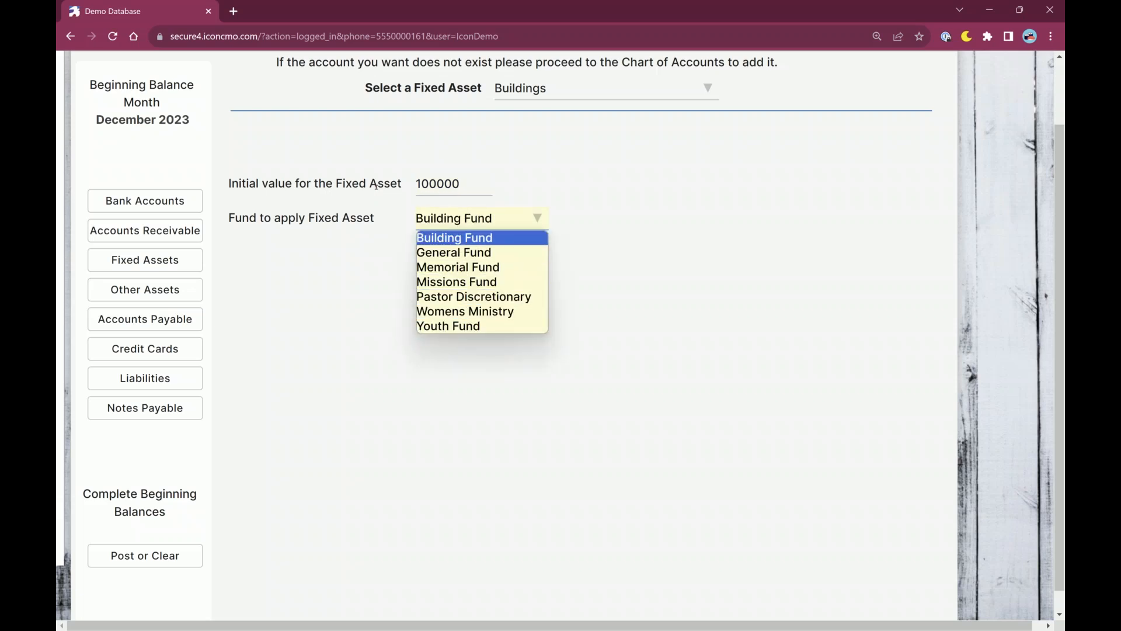
{"action": "key", "text": "Return"}
- Check the initial value and applied fund entered for Buildings, and save the entry
{"action": "left_click", "coordinate": [419, 184]}
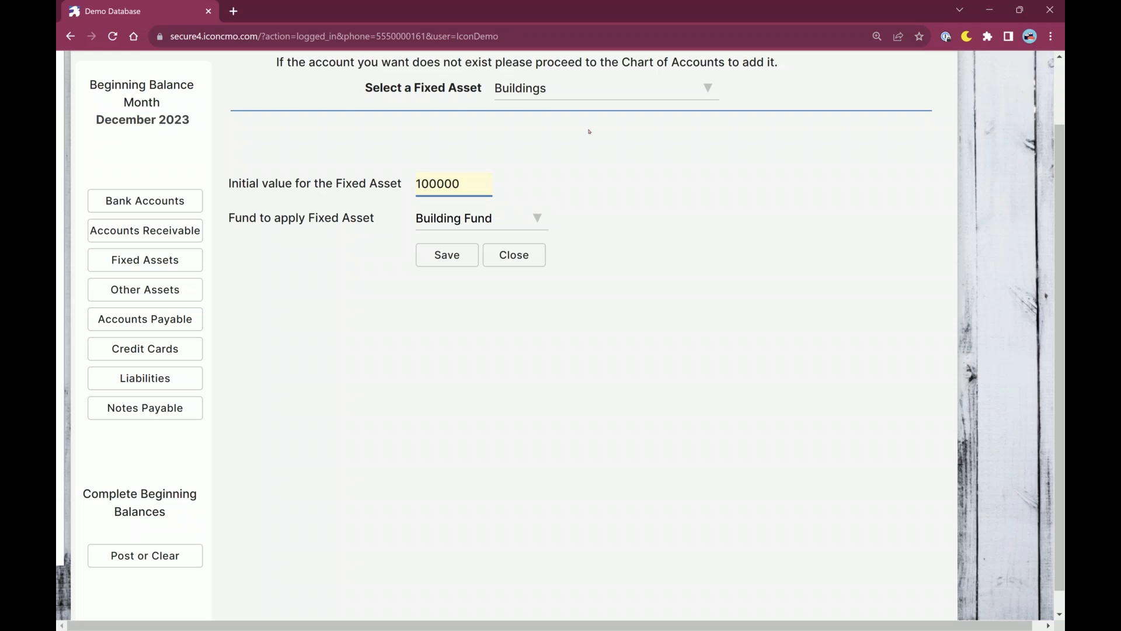
{"action": "left_click_drag", "start_coordinate": [274, 218], "coordinate": [358, 220]}
{"action": "left_click", "coordinate": [439, 221]}
{"action": "left_click", "coordinate": [400, 253]}
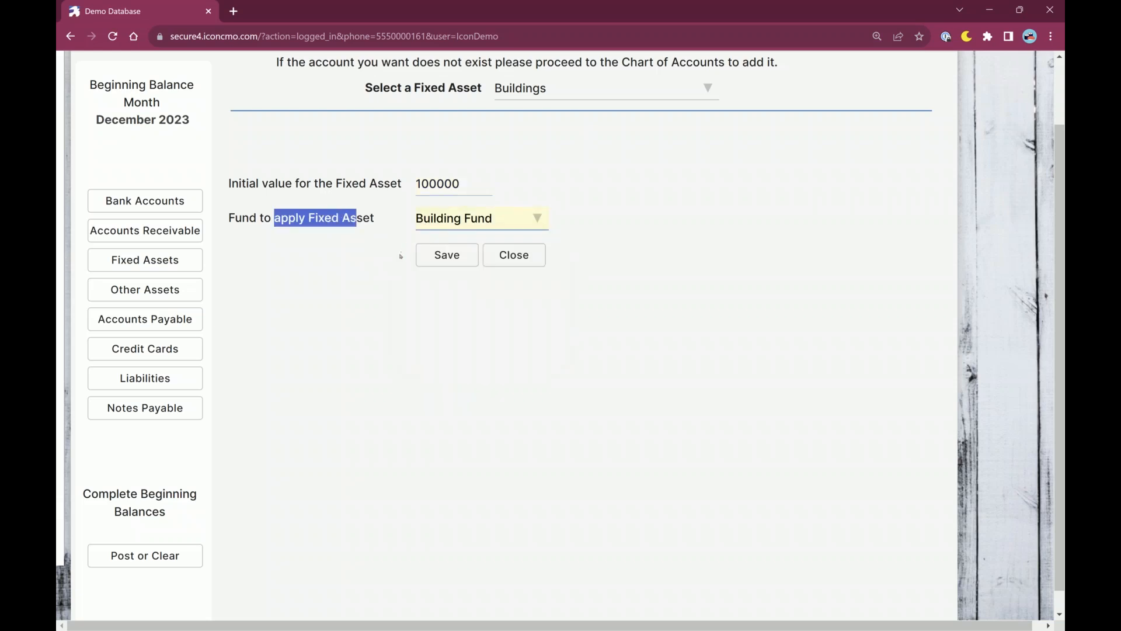
{"action": "left_click", "coordinate": [401, 254]}
{"action": "left_click", "coordinate": [459, 267]}
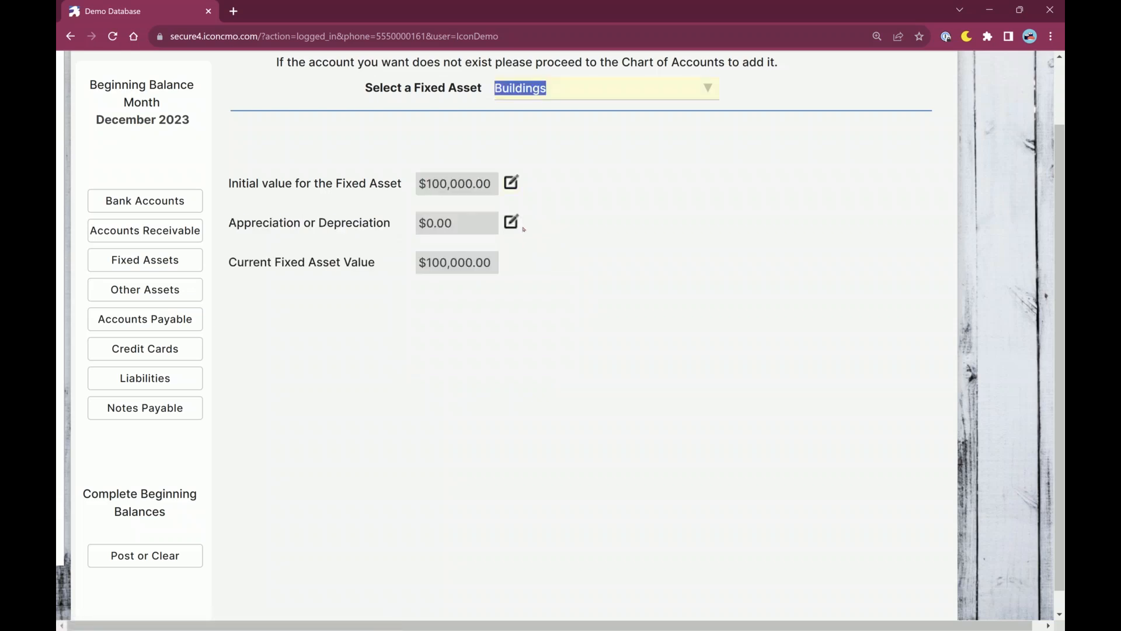
- Enter -10000 as depreciation for Buildings, using the Depreciation - Buildings account, and save it
{"action": "left_click", "coordinate": [513, 223]}
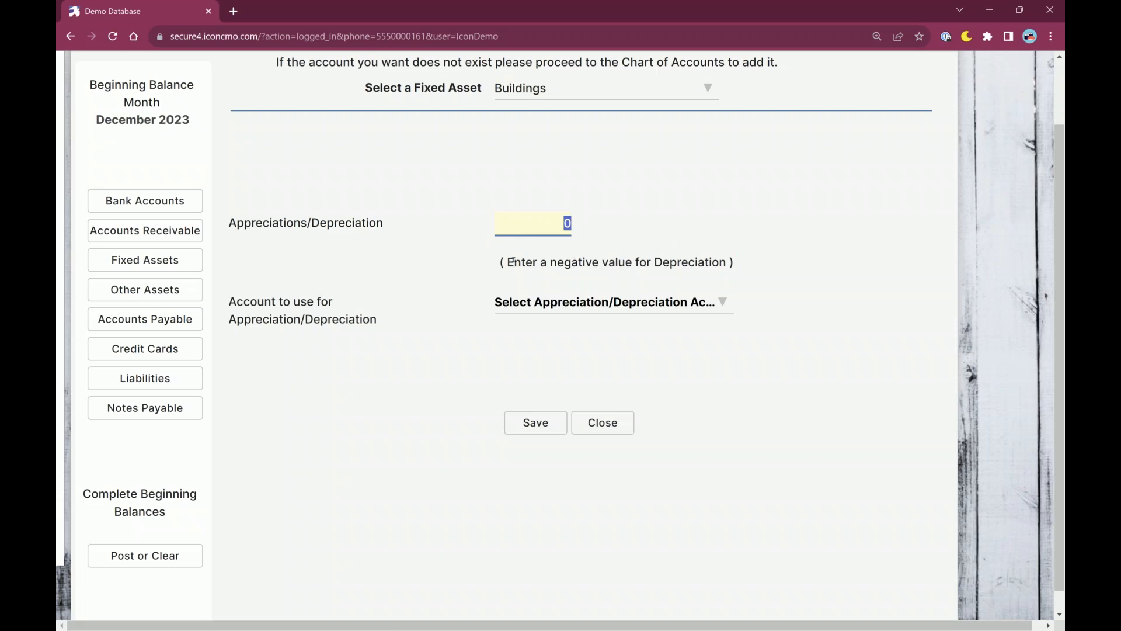
{"action": "left_click_drag", "start_coordinate": [512, 261], "coordinate": [727, 261]}
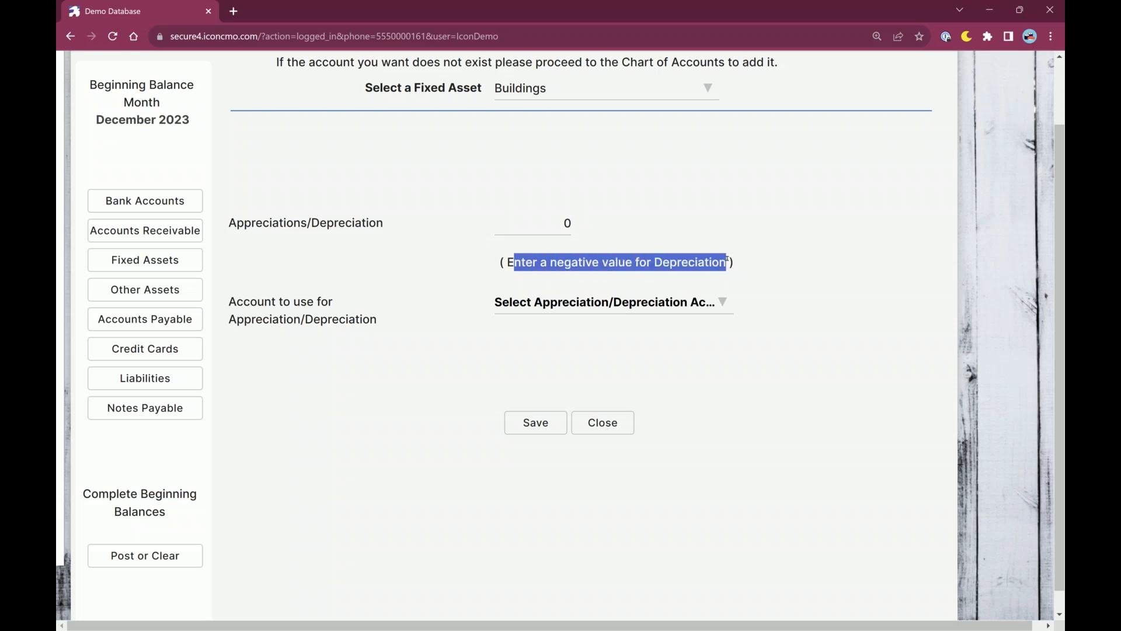
{"action": "left_click", "coordinate": [570, 224]}
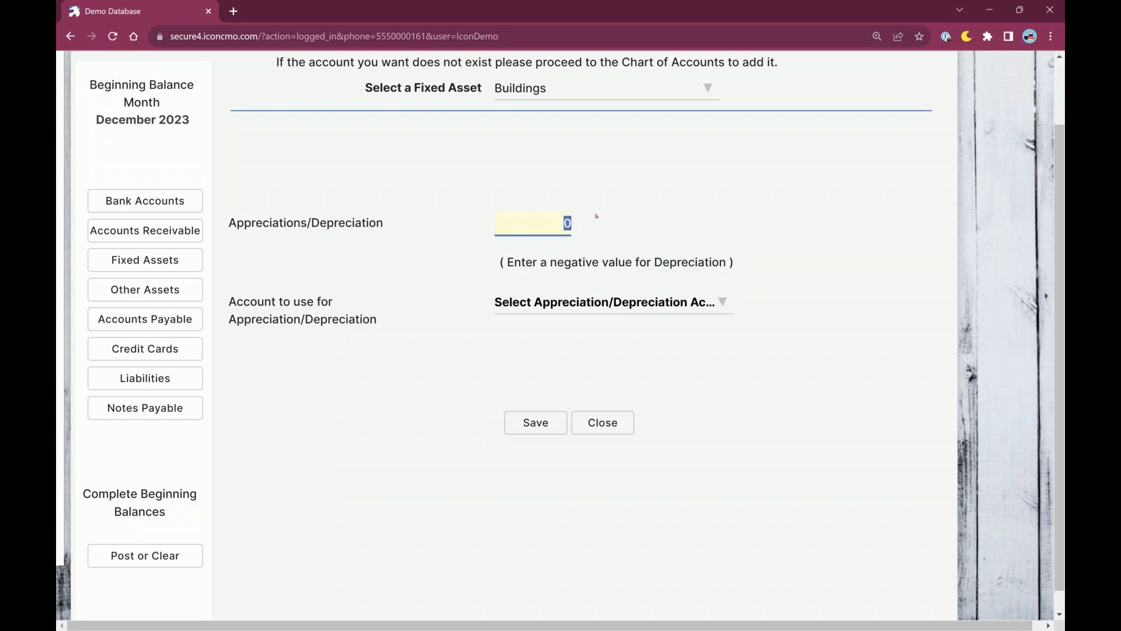
{"action": "type", "text": "-10000"}
{"action": "key", "text": "Tab"}
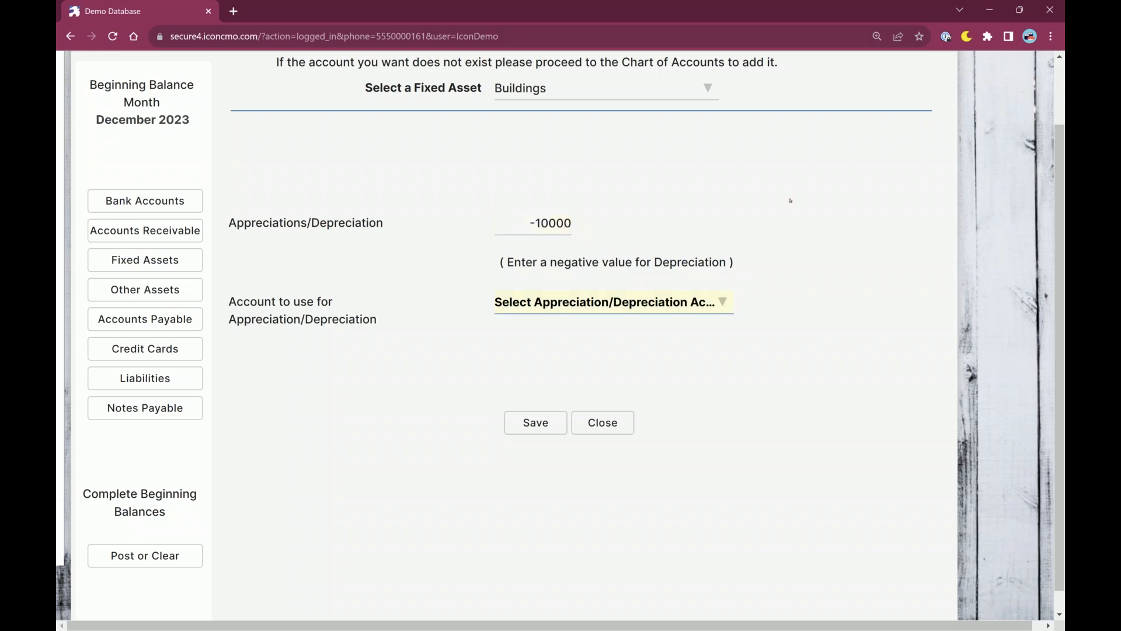
{"action": "left_click", "coordinate": [665, 312]}
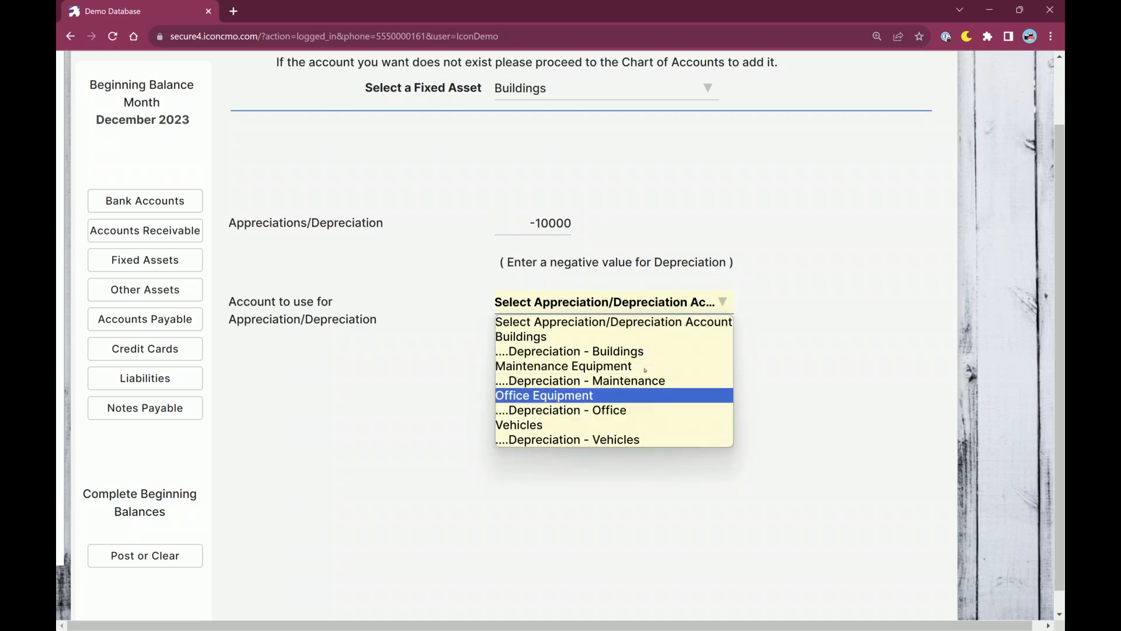
{"action": "left_click", "coordinate": [645, 352]}
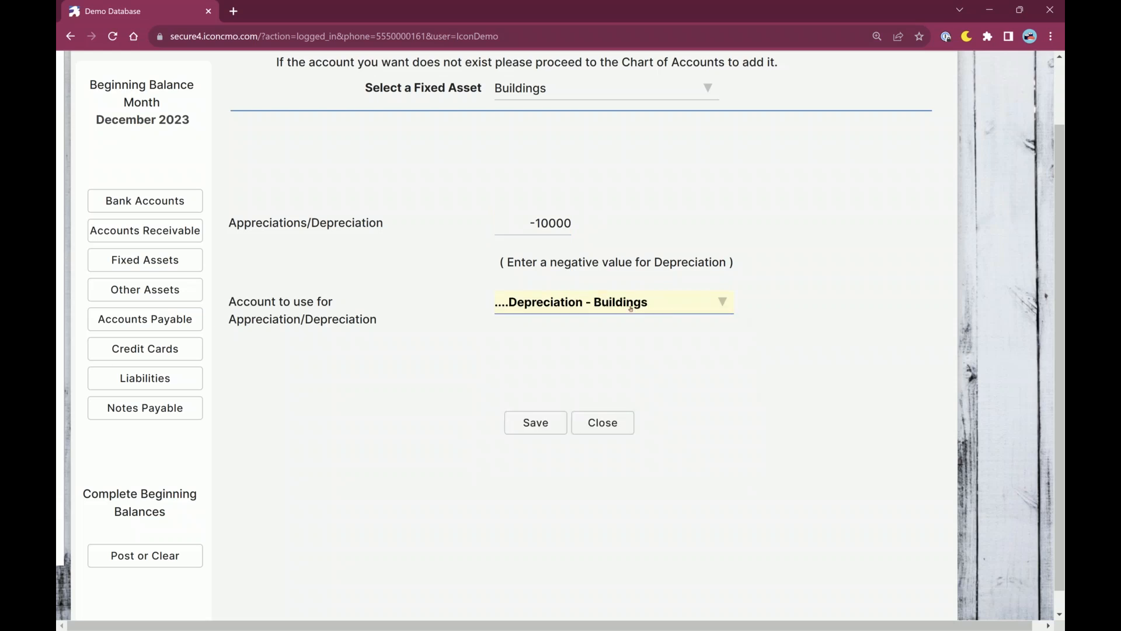
{"action": "left_click", "coordinate": [546, 428]}
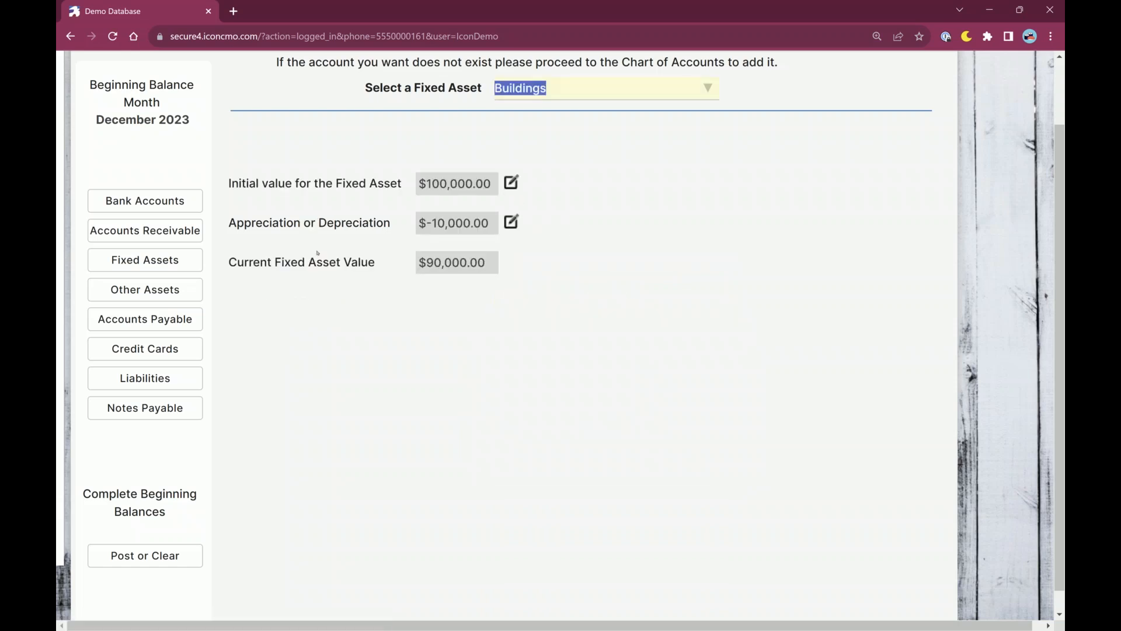
- Review the current fixed asset value for Buildings and look through the list of other fixed asset accounts
{"action": "left_click_drag", "start_coordinate": [234, 260], "coordinate": [377, 273]}
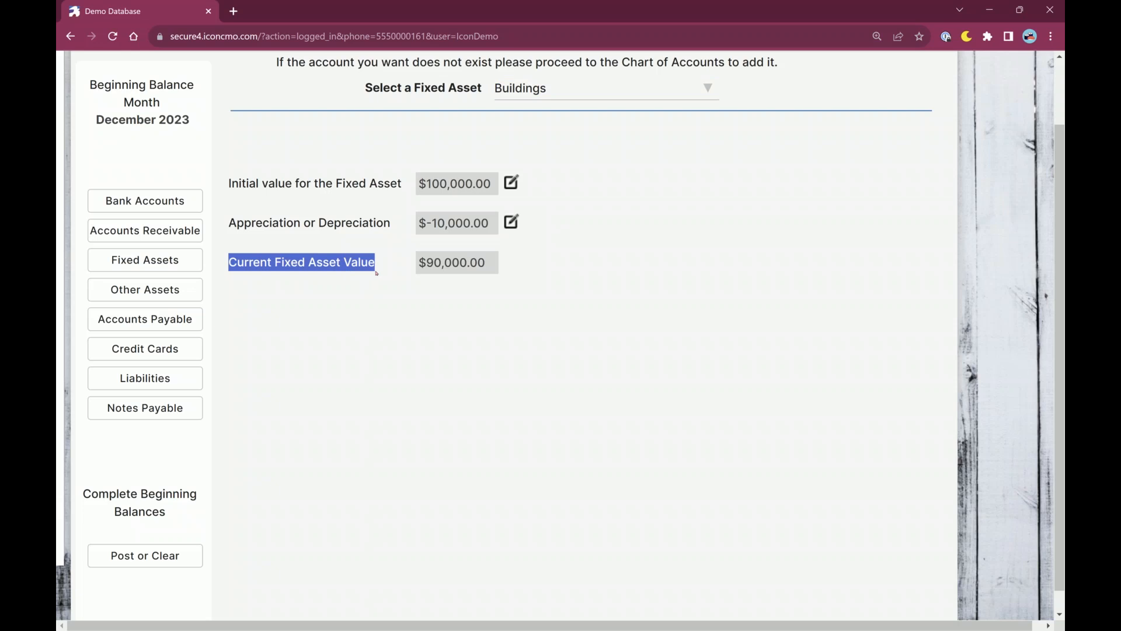
{"action": "left_click", "coordinate": [564, 289]}
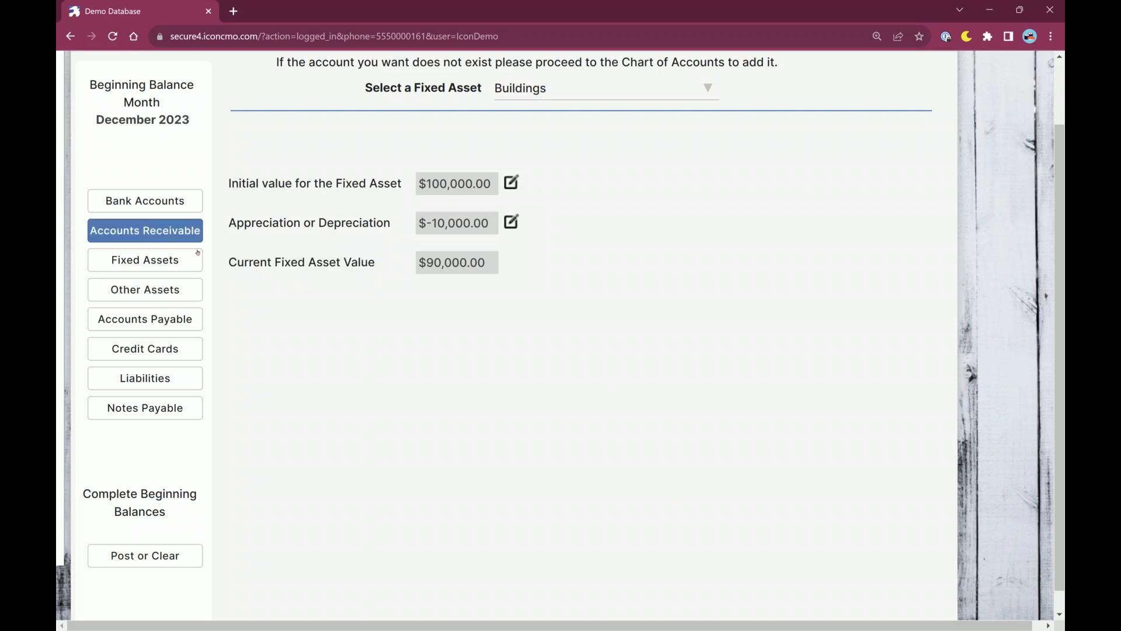
{"action": "left_click", "coordinate": [514, 87]}
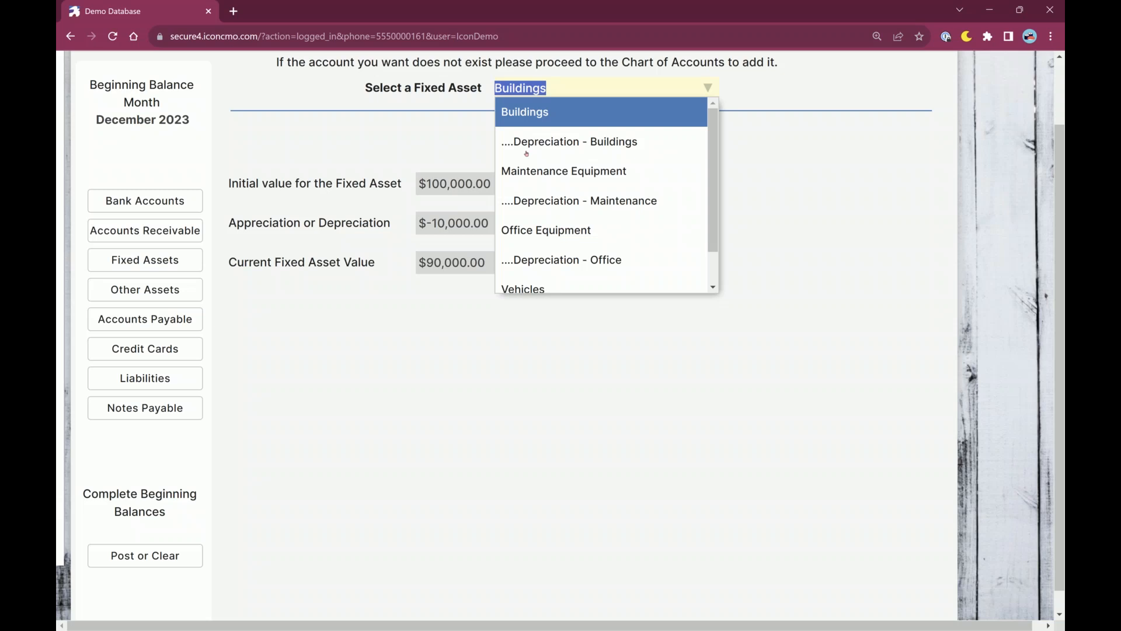
{"action": "scroll", "coordinate": [526, 273], "scroll_direction": "down", "scroll_amount": 1}
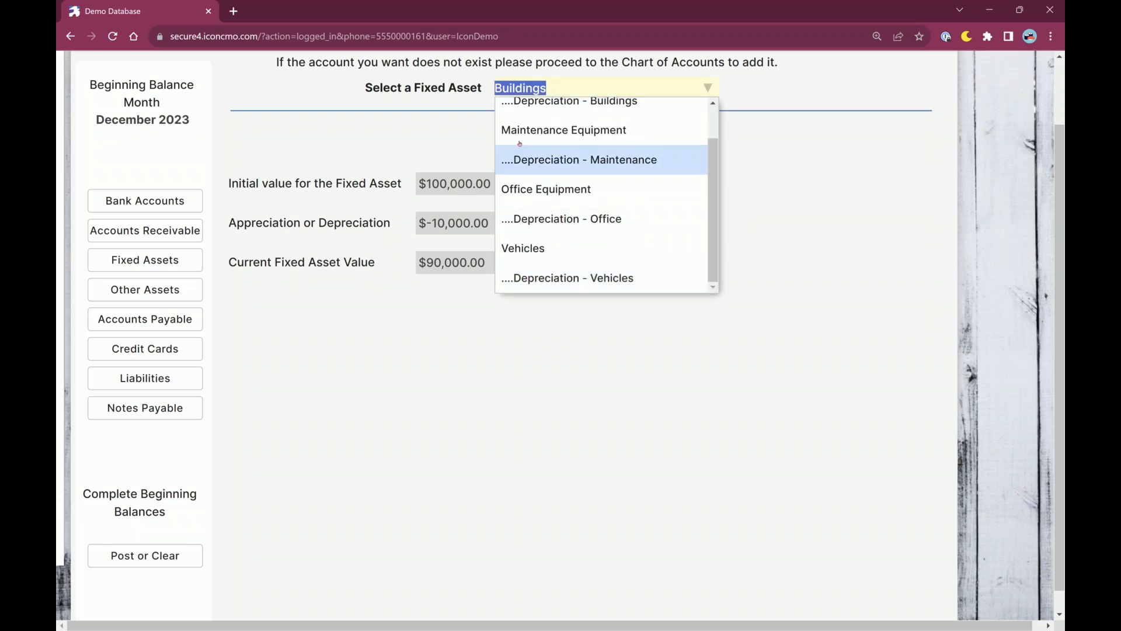
{"action": "scroll", "coordinate": [518, 142], "scroll_direction": "up", "scroll_amount": 1}
{"action": "left_click", "coordinate": [441, 127]}
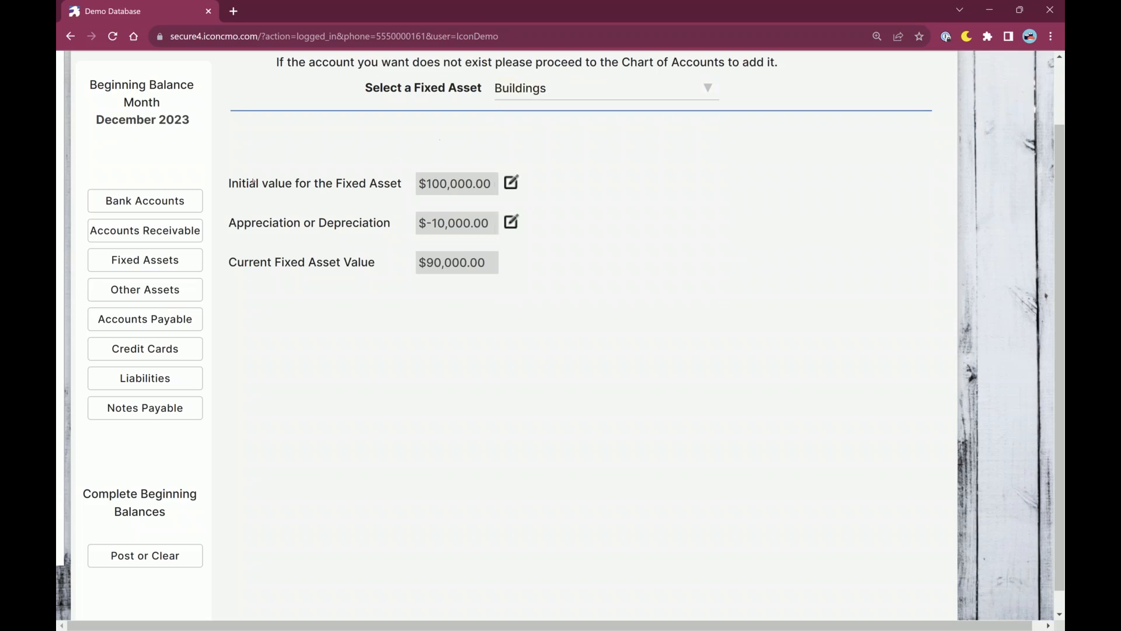
- Open the Other Assets section and check which asset accounts are available for a beginning balance
{"action": "left_click", "coordinate": [172, 290]}
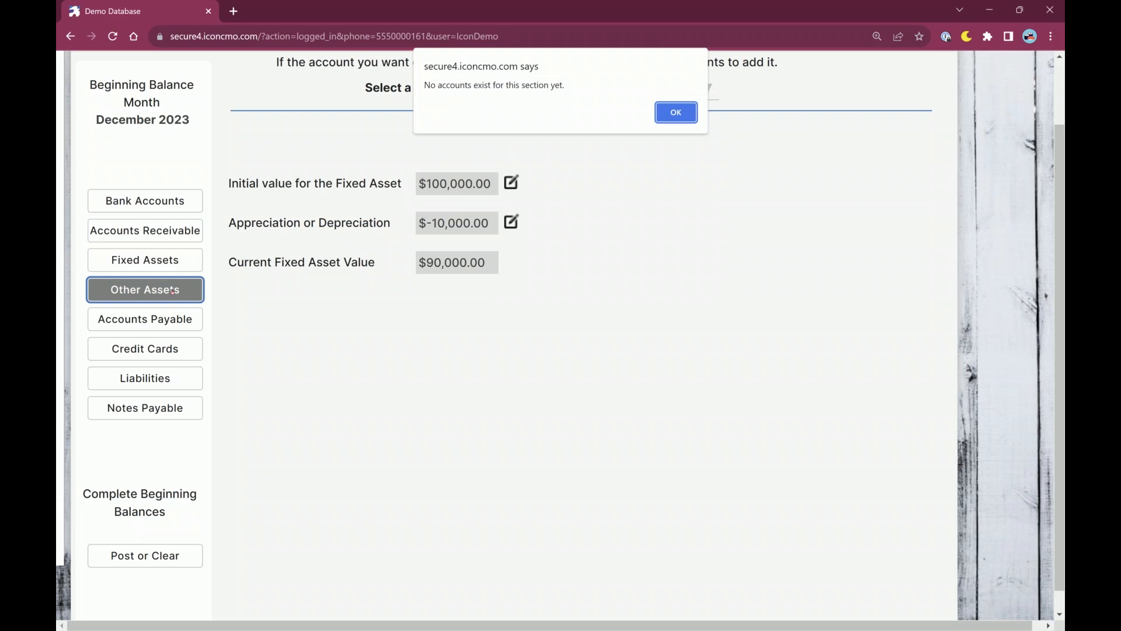
{"action": "key", "text": "Return"}
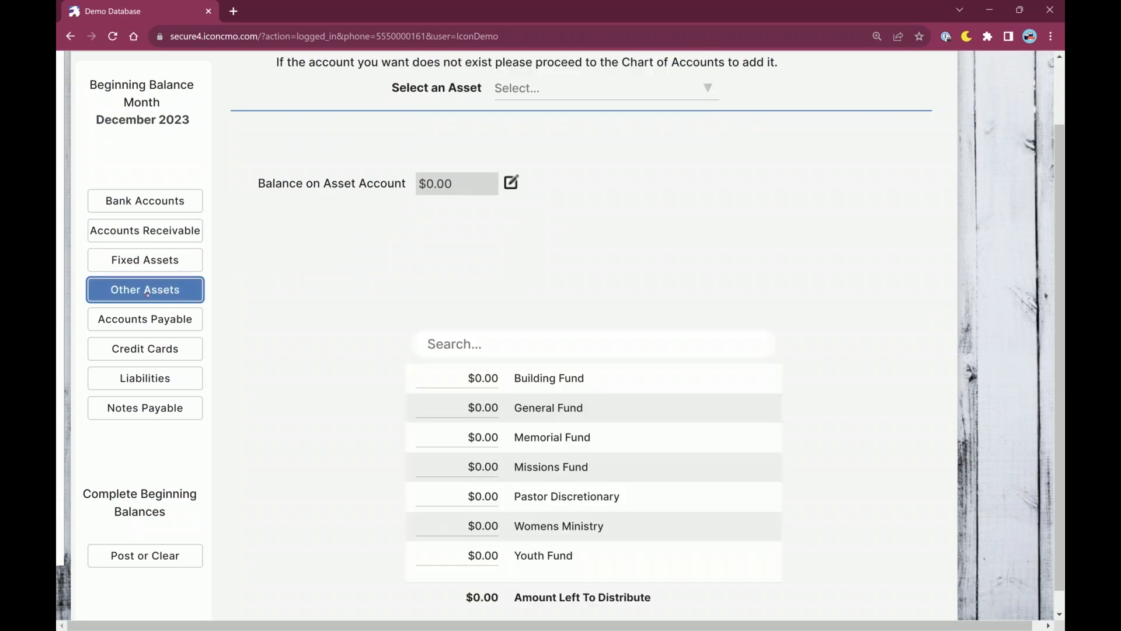
{"action": "left_click", "coordinate": [600, 92]}
{"action": "left_click", "coordinate": [473, 127]}
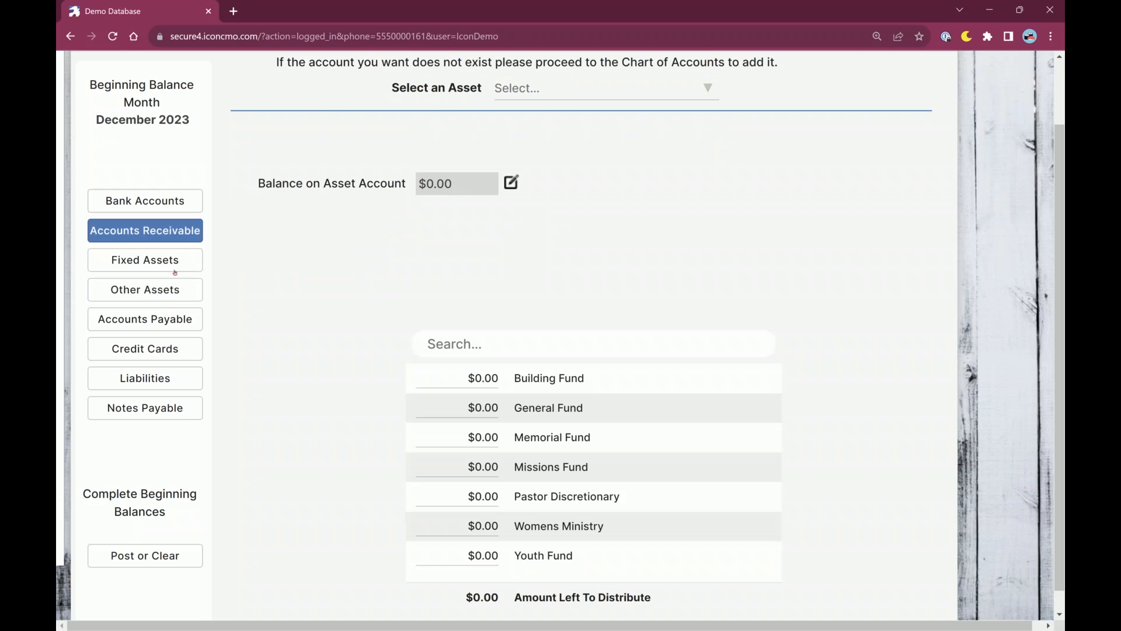
- Add an accounts payable balance of 25.00 for vendor Best Buy in the General Fund, then save and close the entry form
{"action": "left_click", "coordinate": [163, 327]}
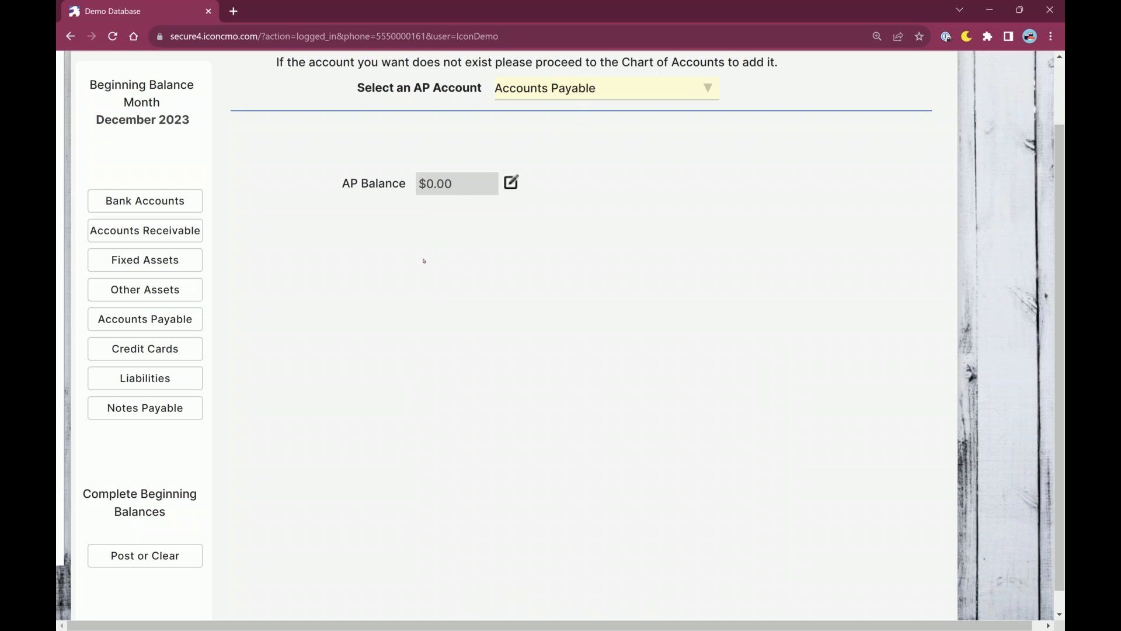
{"action": "left_click", "coordinate": [510, 185]}
{"action": "left_click", "coordinate": [383, 184]}
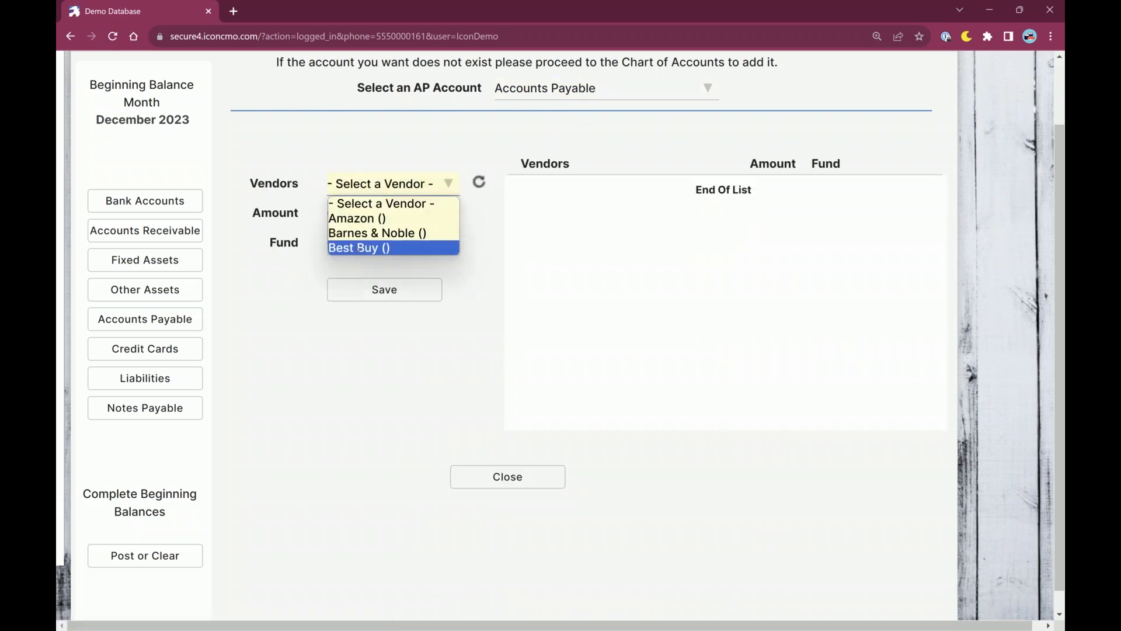
{"action": "left_click", "coordinate": [359, 247]}
{"action": "key", "text": "Tab"}
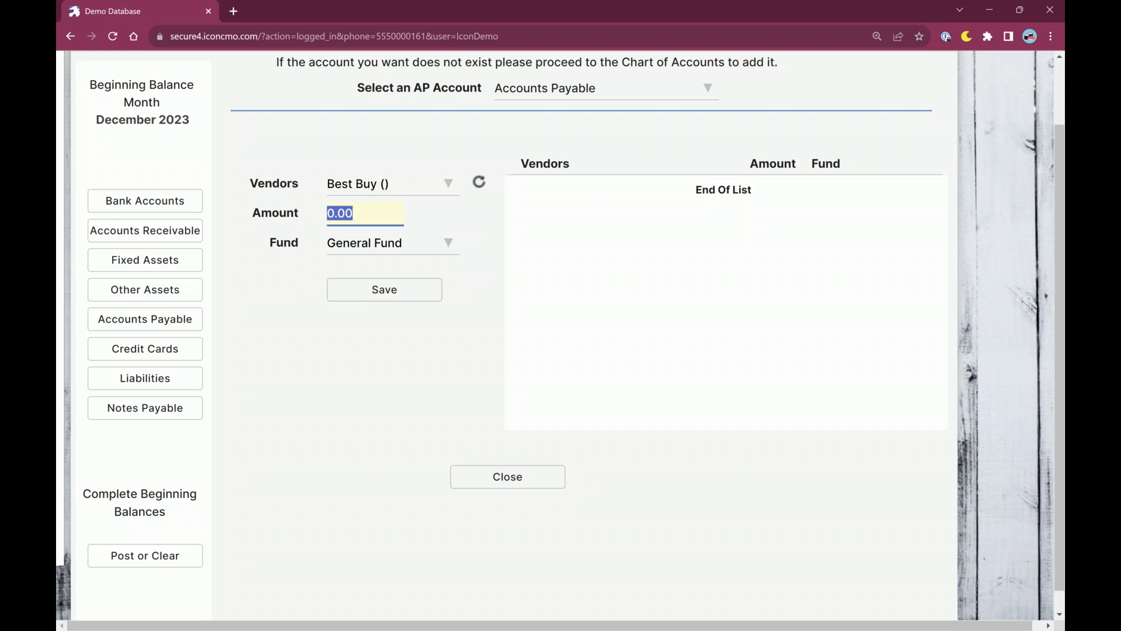
{"action": "type", "text": "25.00"}
{"action": "key", "text": "Tab"}
{"action": "left_click", "coordinate": [392, 248]}
{"action": "left_click", "coordinate": [392, 248]}
{"action": "left_click", "coordinate": [384, 290]}
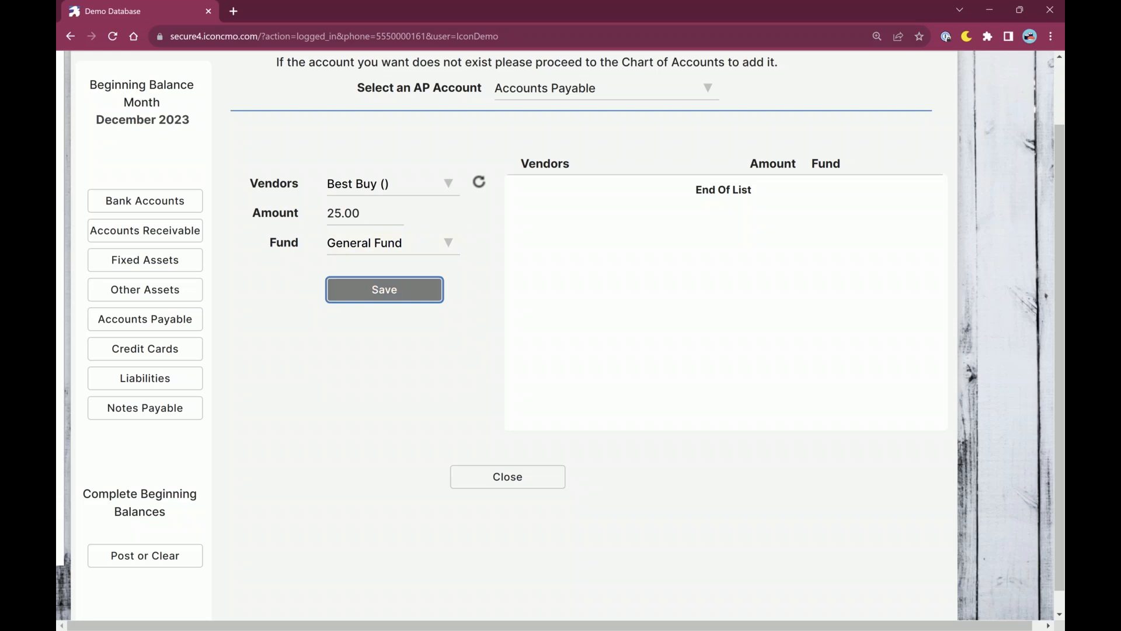
{"action": "left_click", "coordinate": [493, 475]}
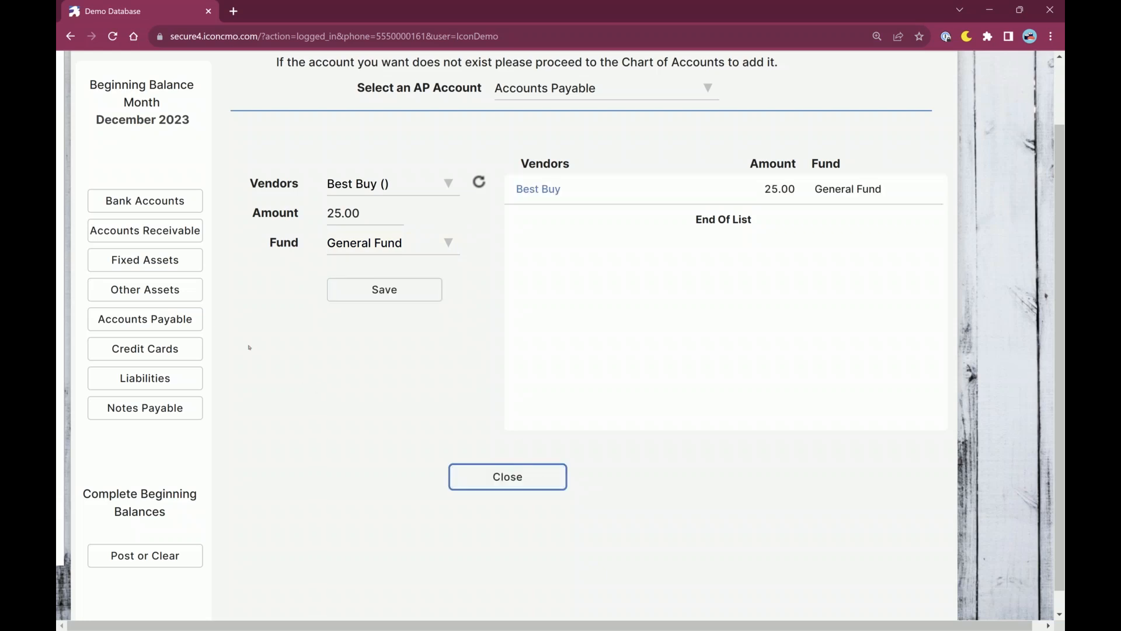
{"action": "left_click", "coordinate": [453, 476]}
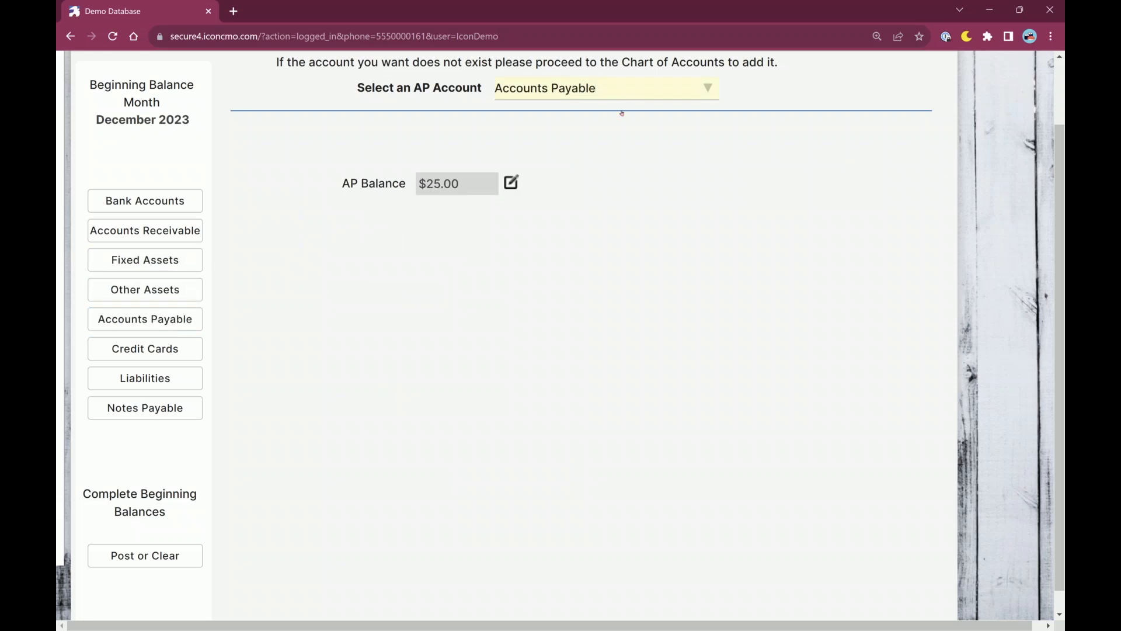
- Set the last statement balance of the Discovery Card credit card to 510.00 and save it
{"action": "left_click", "coordinate": [193, 354]}
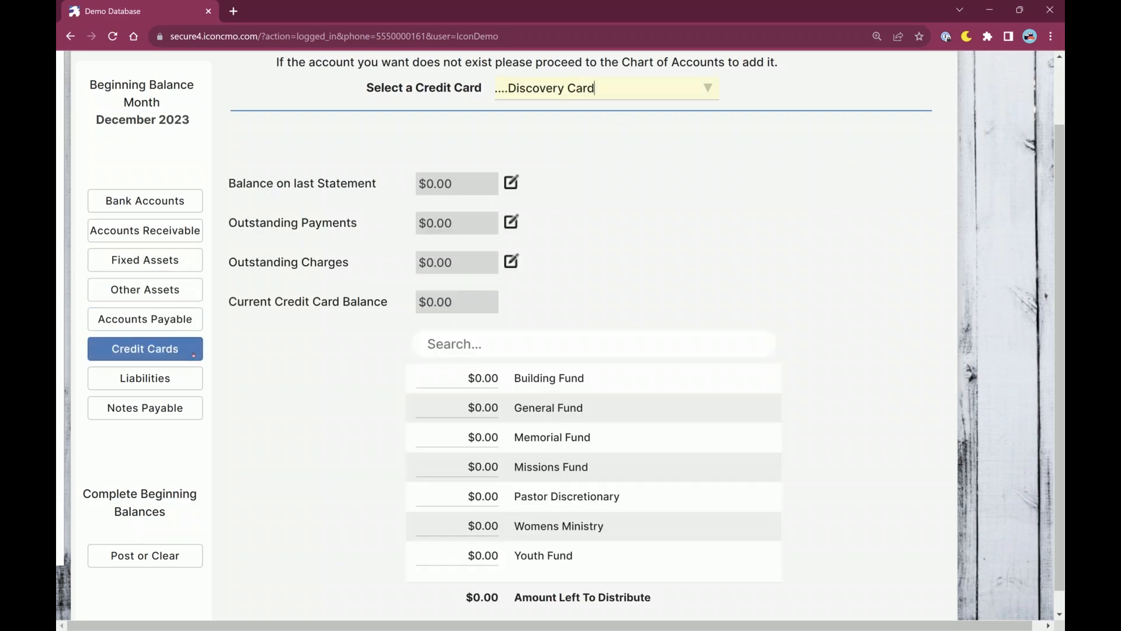
{"action": "left_click", "coordinate": [675, 103]}
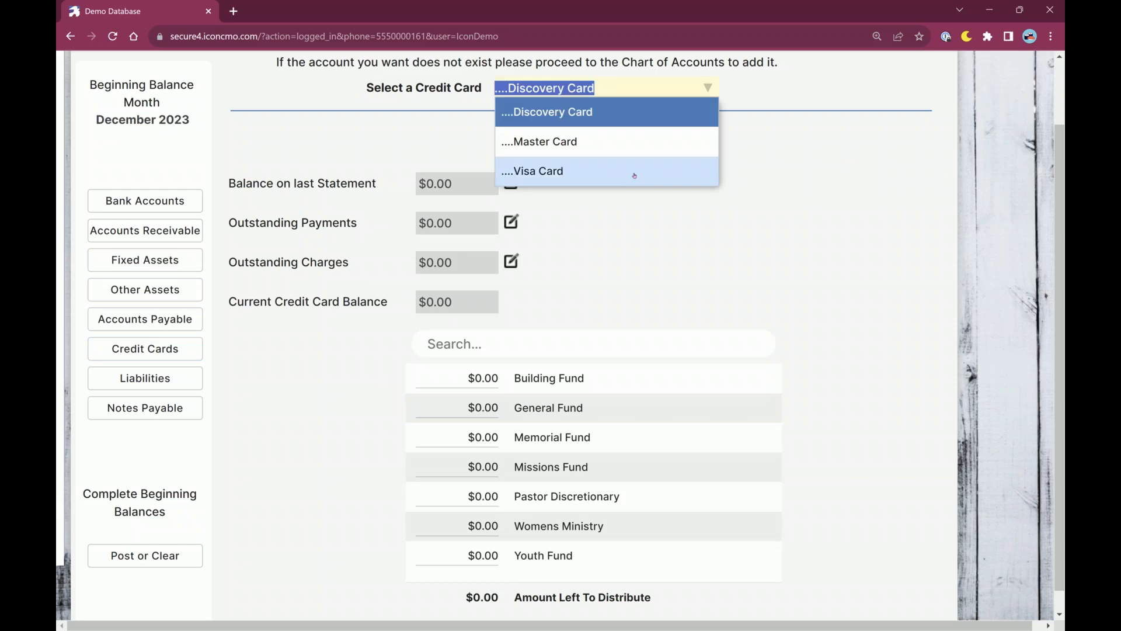
{"action": "left_click", "coordinate": [545, 120]}
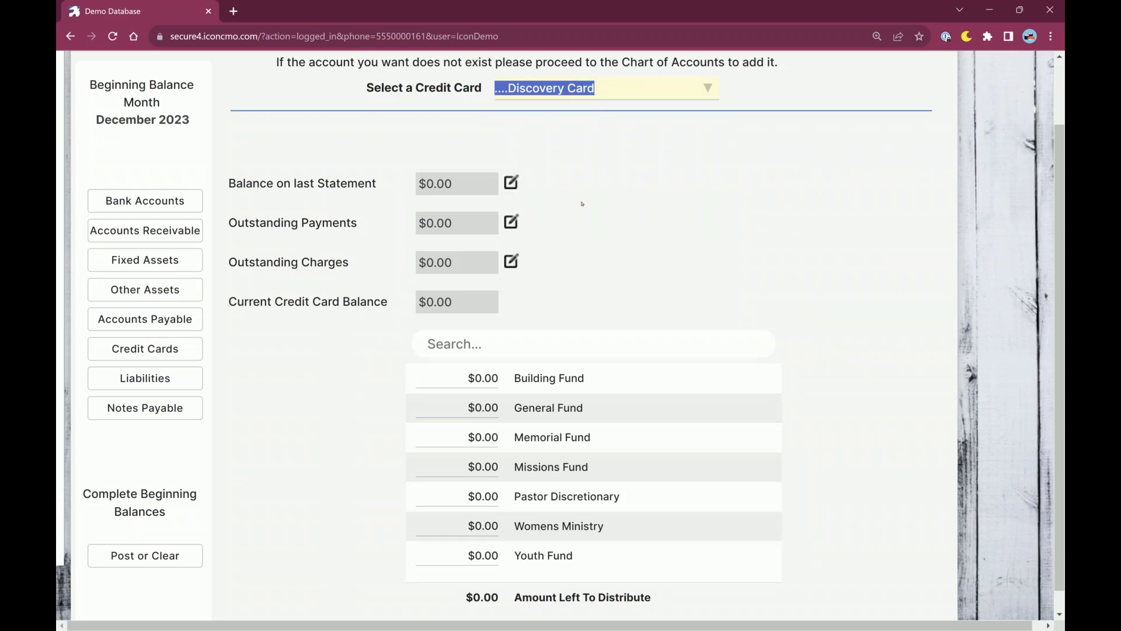
{"action": "left_click", "coordinate": [509, 185]}
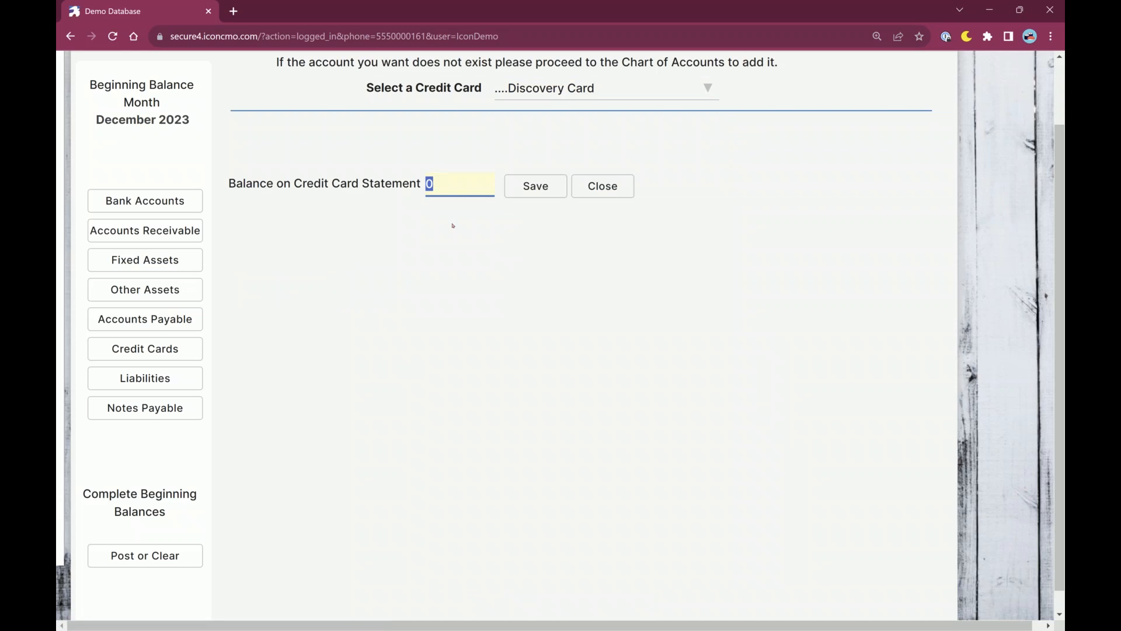
{"action": "type", "text": "510.00"}
{"action": "key", "text": "Tab"}
{"action": "key", "text": "Return"}
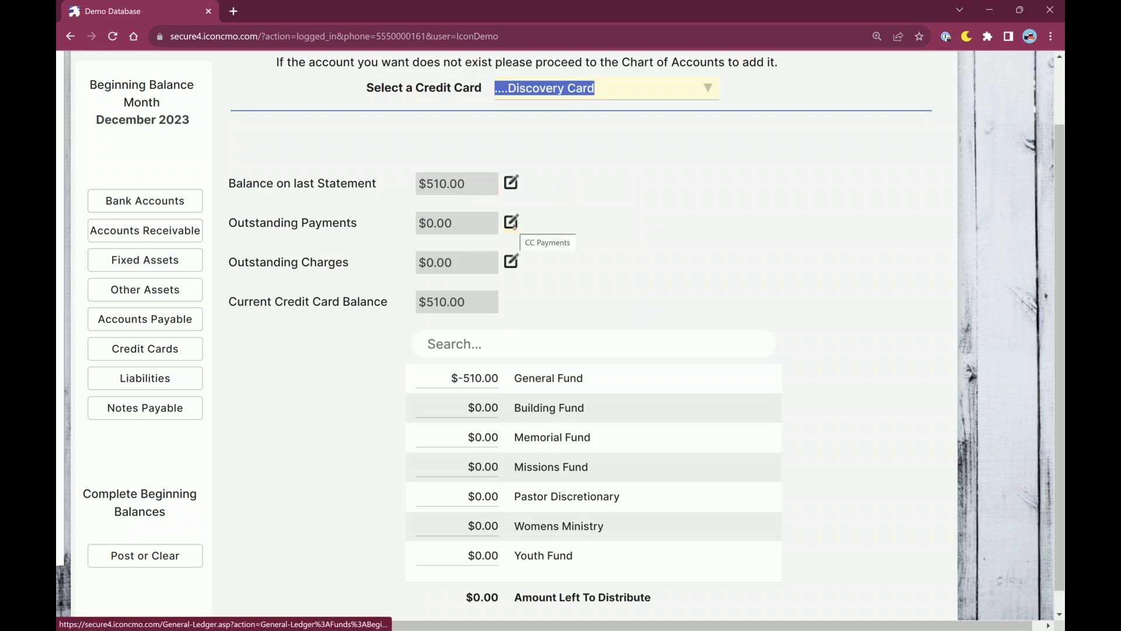
- Examine the Discovery Card's outstanding payments form, its statement balance and charges, and the distribution across funds
{"action": "left_click", "coordinate": [511, 223]}
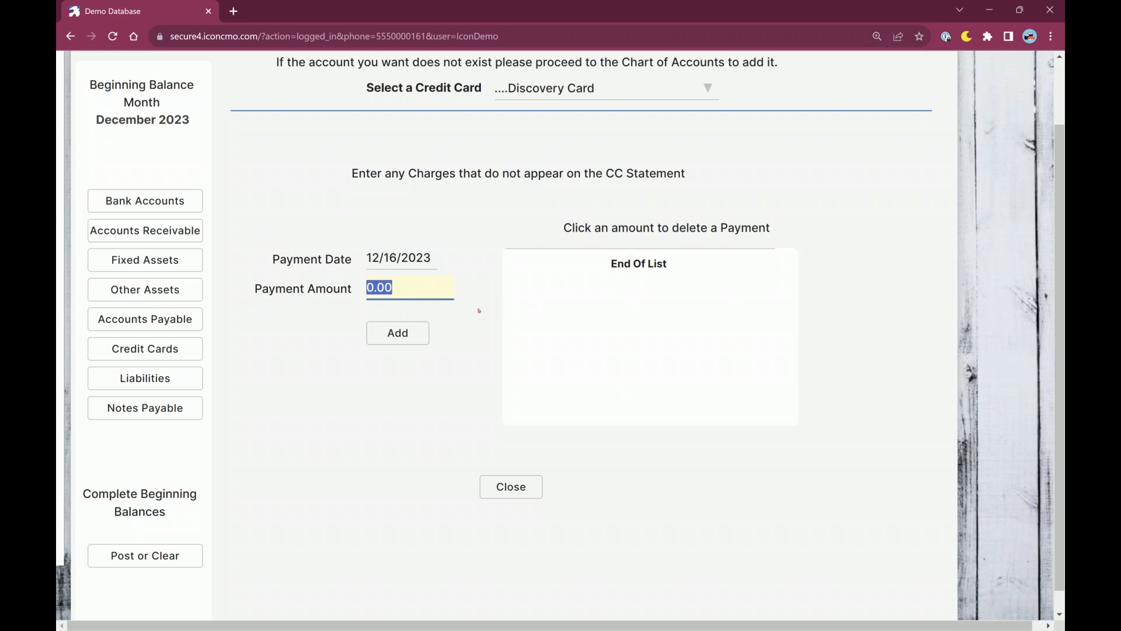
{"action": "left_click", "coordinate": [413, 333]}
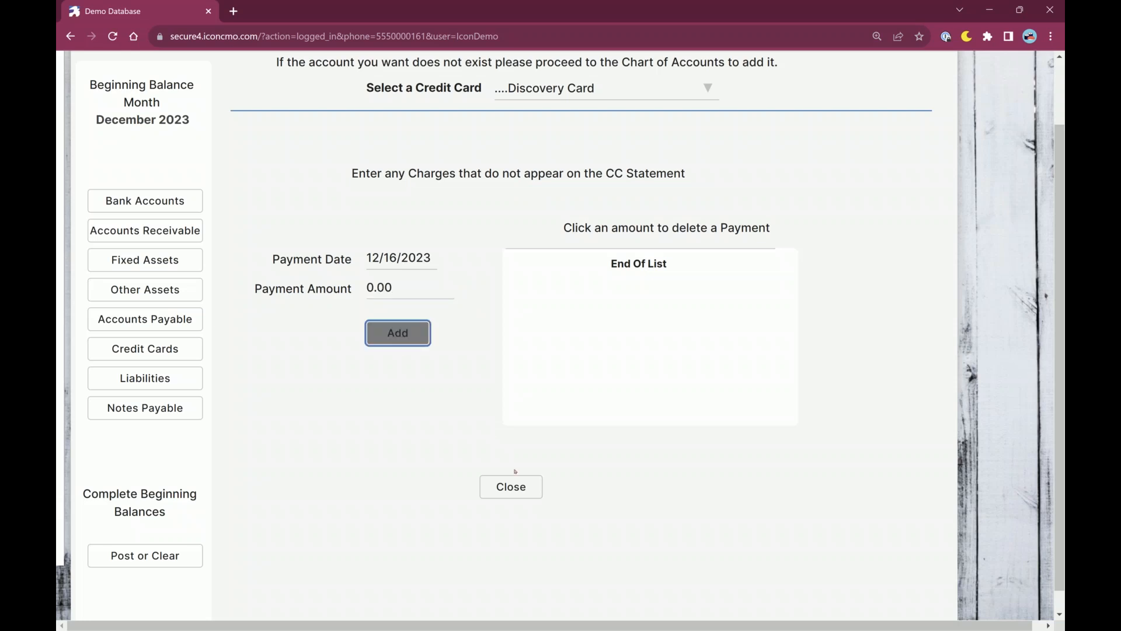
{"action": "left_click", "coordinate": [509, 487]}
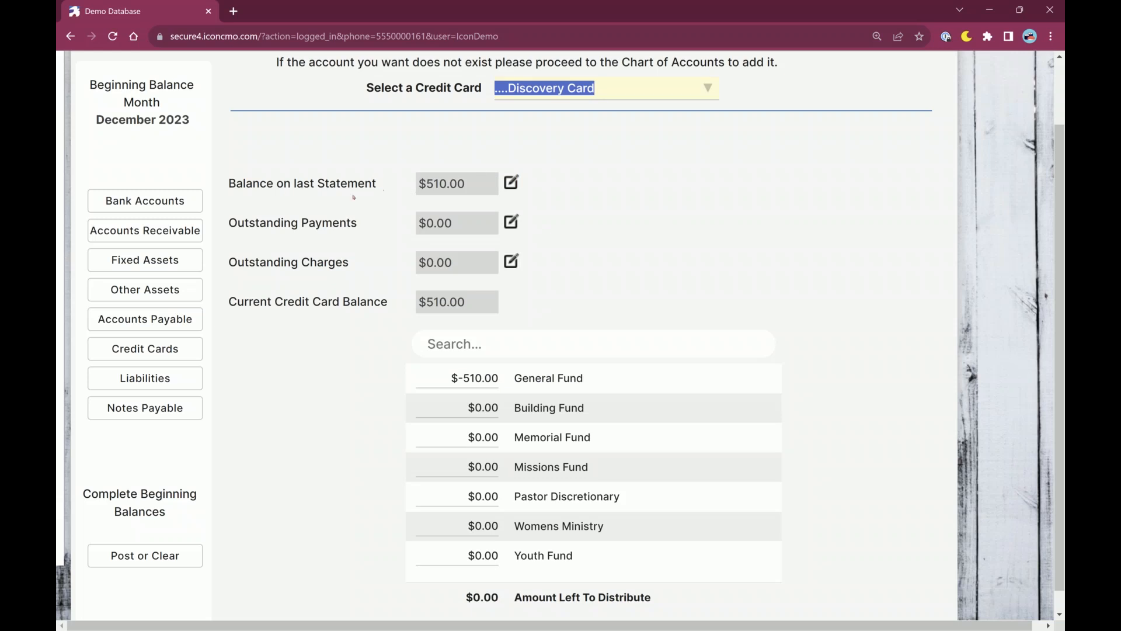
{"action": "left_click_drag", "start_coordinate": [228, 183], "coordinate": [378, 184]}
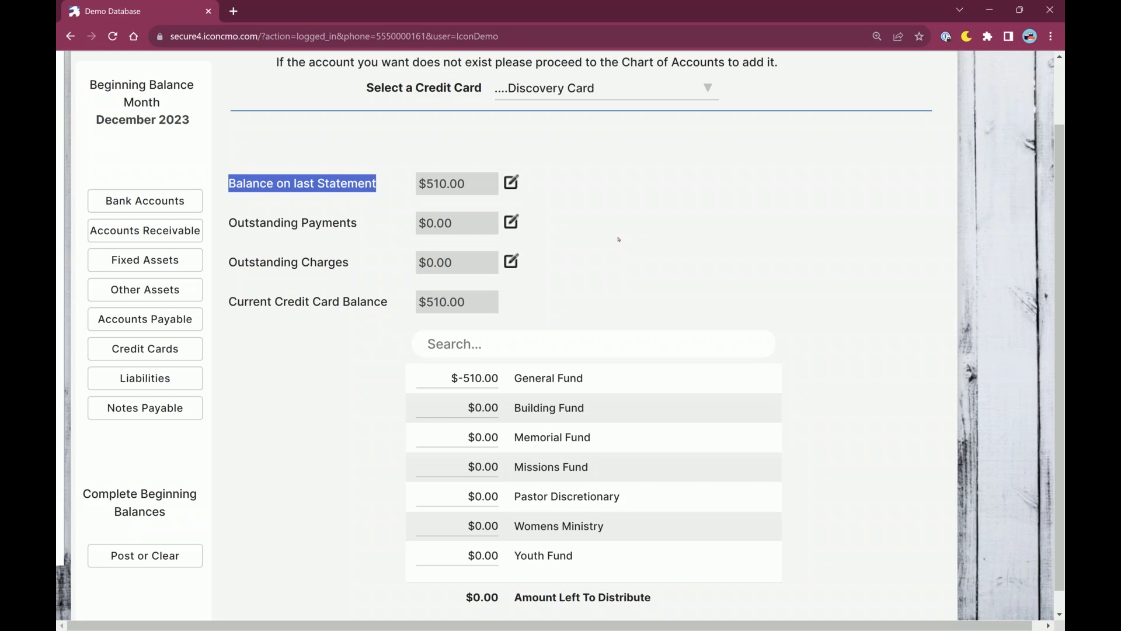
{"action": "left_click", "coordinate": [340, 194]}
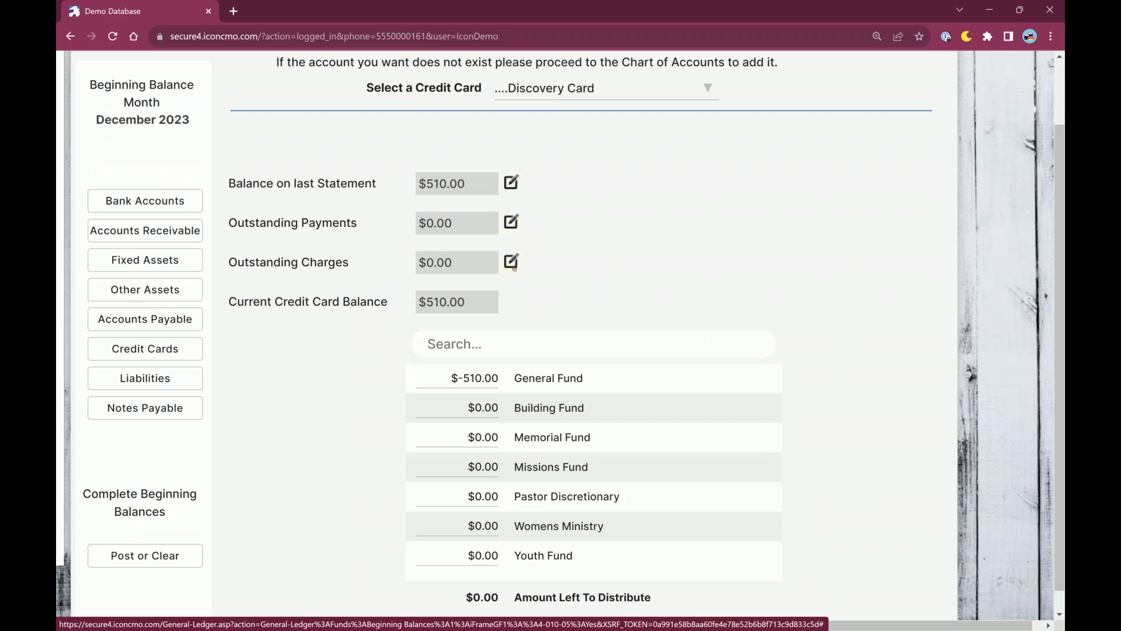
{"action": "left_click", "coordinate": [512, 221]}
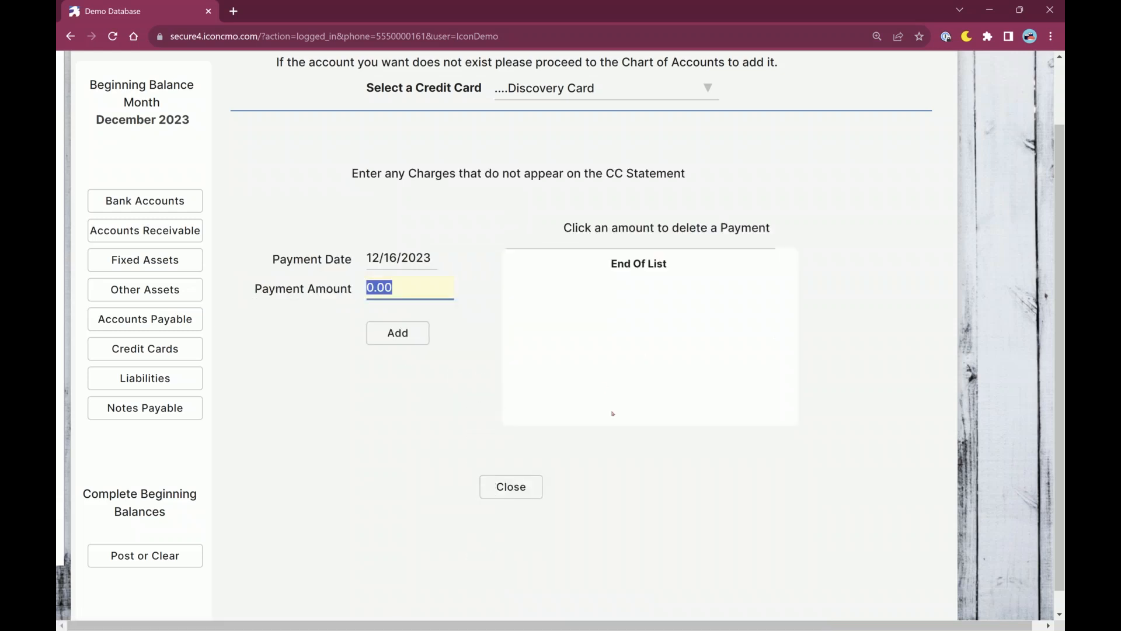
{"action": "left_click", "coordinate": [511, 486]}
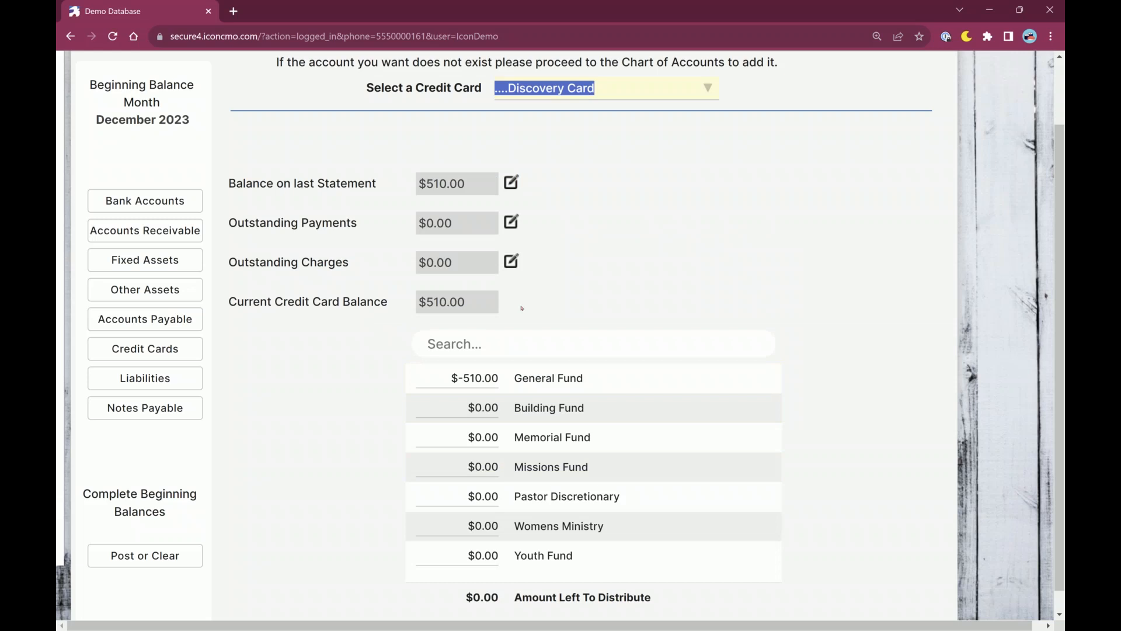
{"action": "left_click_drag", "start_coordinate": [246, 262], "coordinate": [340, 224]}
{"action": "scroll", "coordinate": [344, 358], "scroll_direction": "down", "scroll_amount": 1}
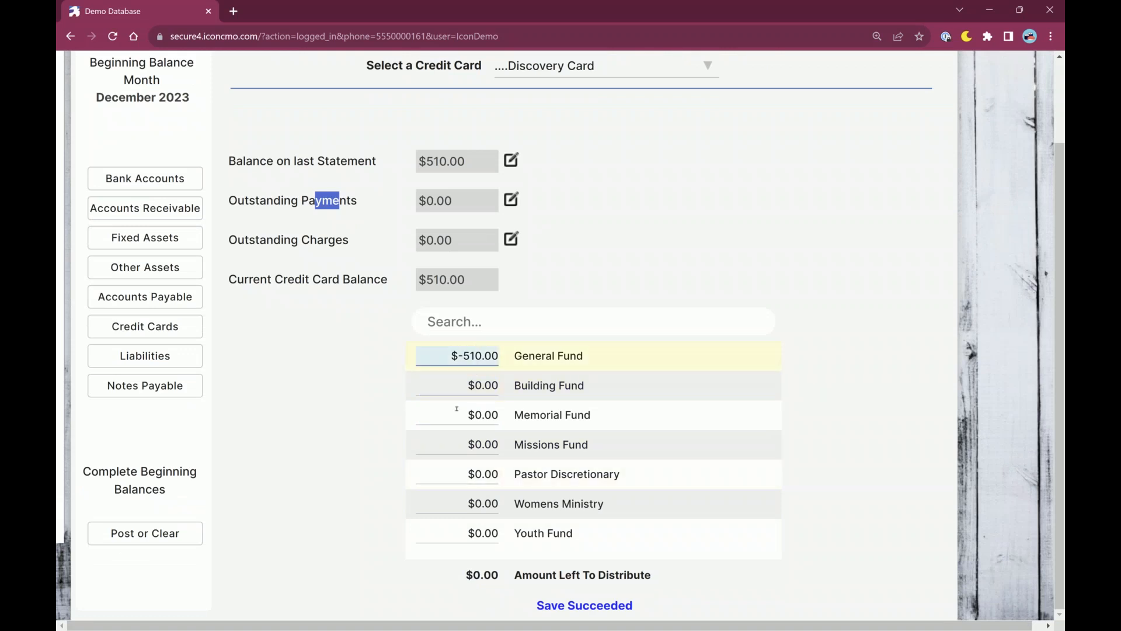
{"action": "left_click", "coordinate": [377, 453]}
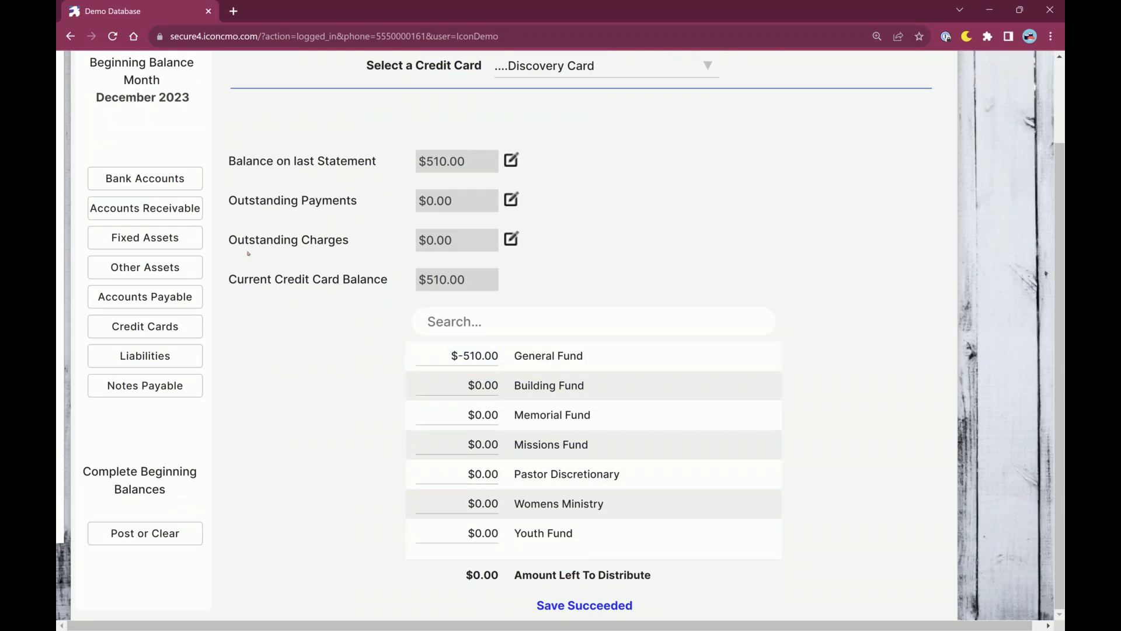
- Examine the balance entry for the FICA Tax Payable-Employer liability and look through the list of other liability accounts
{"action": "left_click", "coordinate": [153, 356]}
{"action": "scroll", "coordinate": [739, 198], "scroll_direction": "up", "scroll_amount": 2}
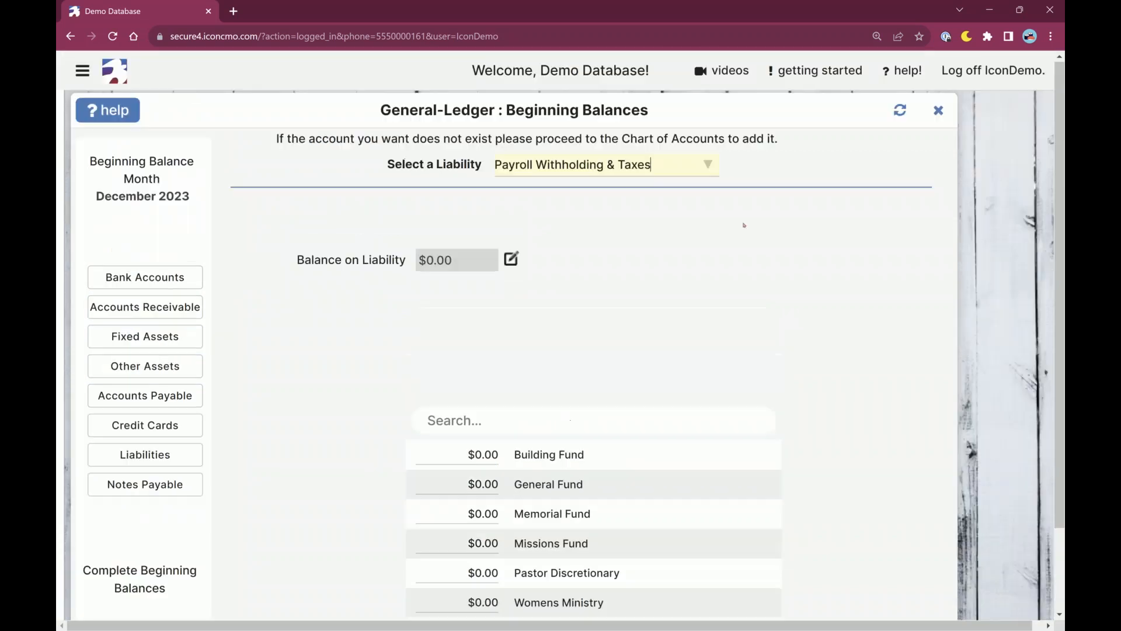
{"action": "left_click", "coordinate": [594, 168]}
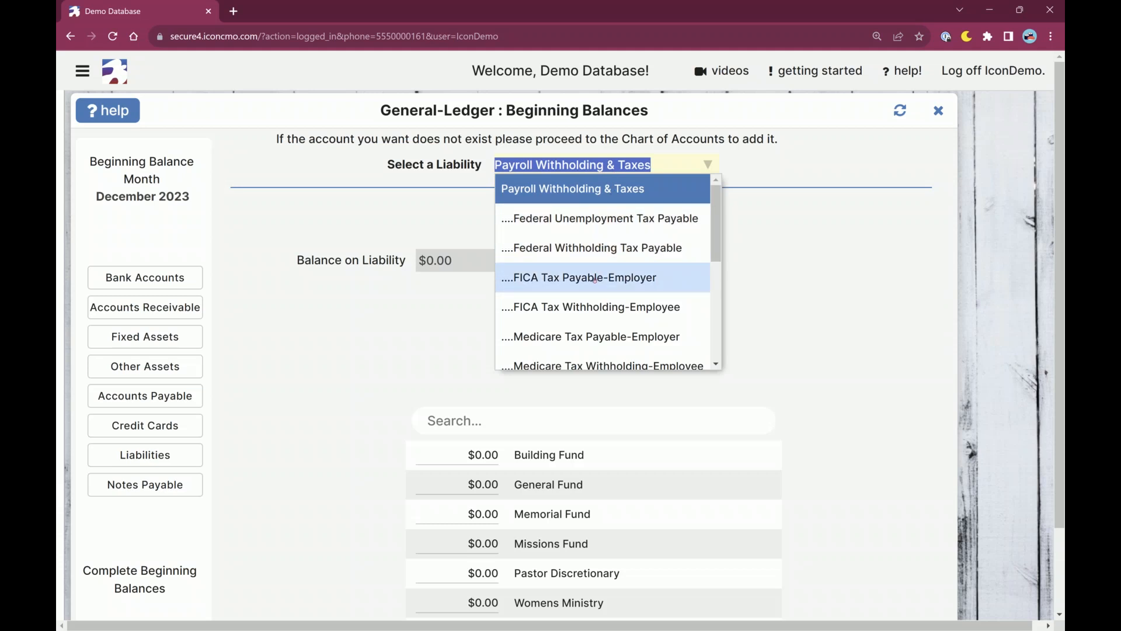
{"action": "left_click", "coordinate": [594, 279]}
{"action": "left_click", "coordinate": [508, 257]}
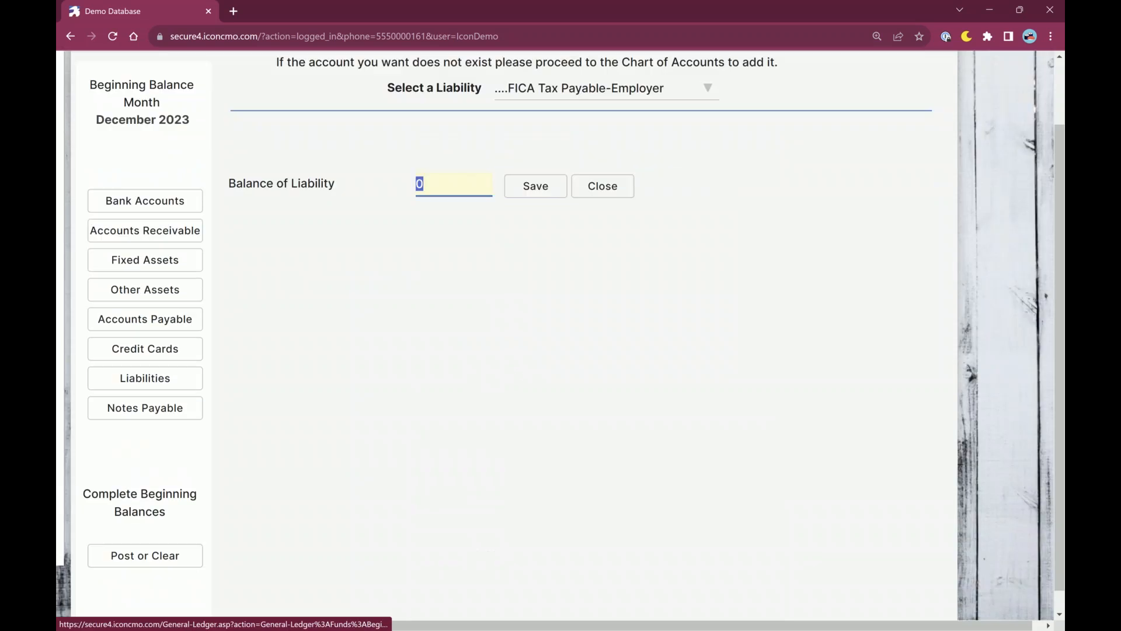
{"action": "left_click", "coordinate": [603, 187]}
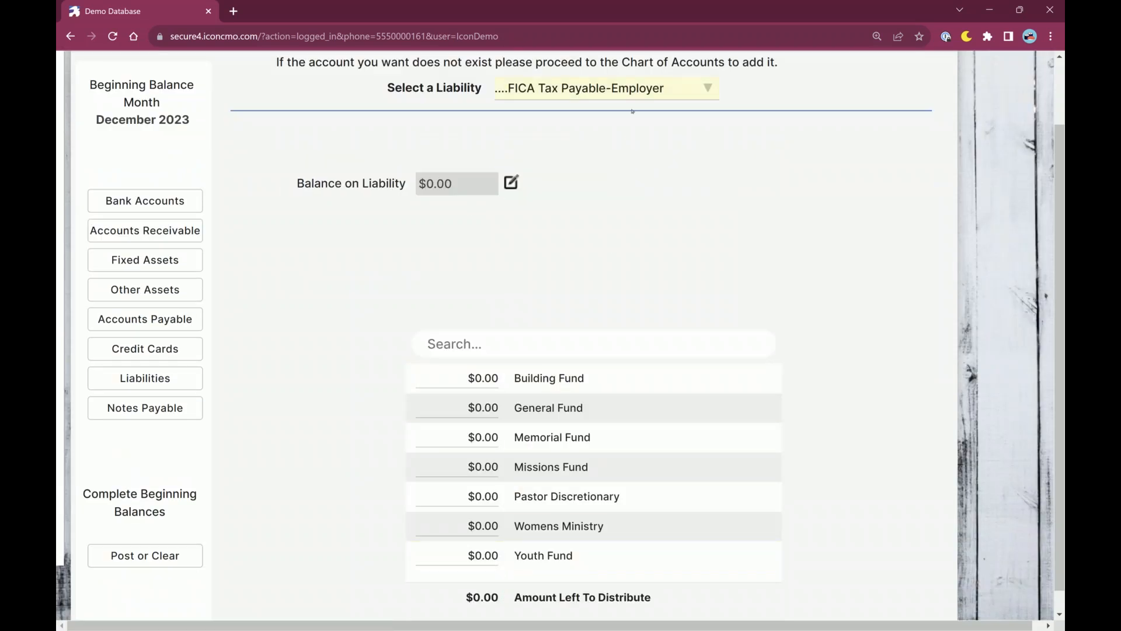
{"action": "left_click", "coordinate": [654, 88]}
{"action": "scroll", "coordinate": [645, 181], "scroll_direction": "down", "scroll_amount": 1}
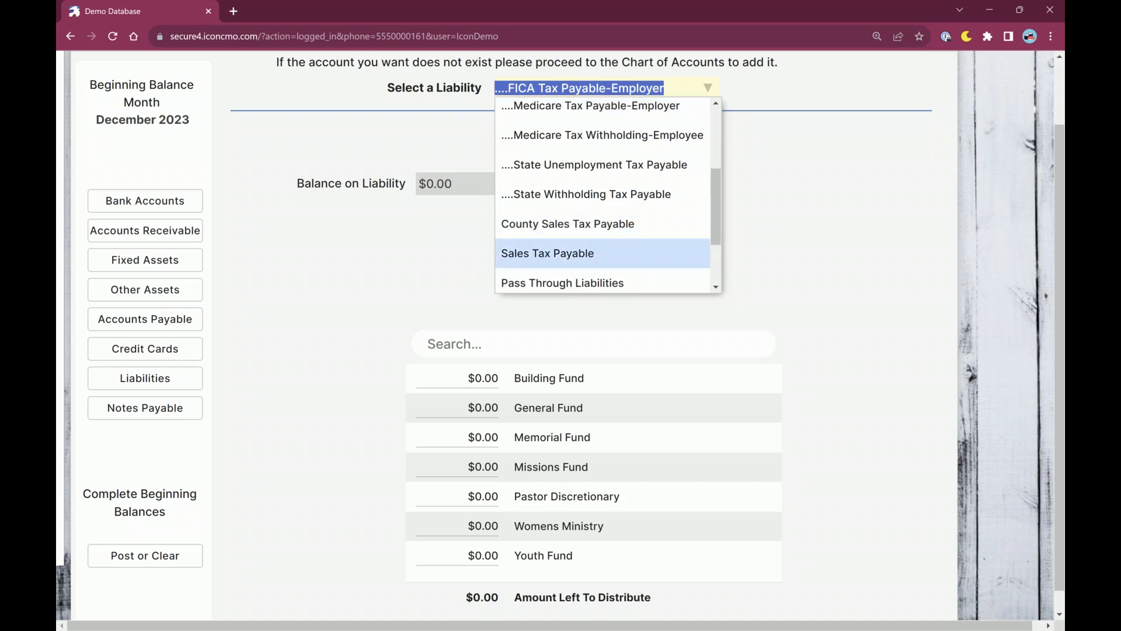
{"action": "left_click", "coordinate": [439, 278]}
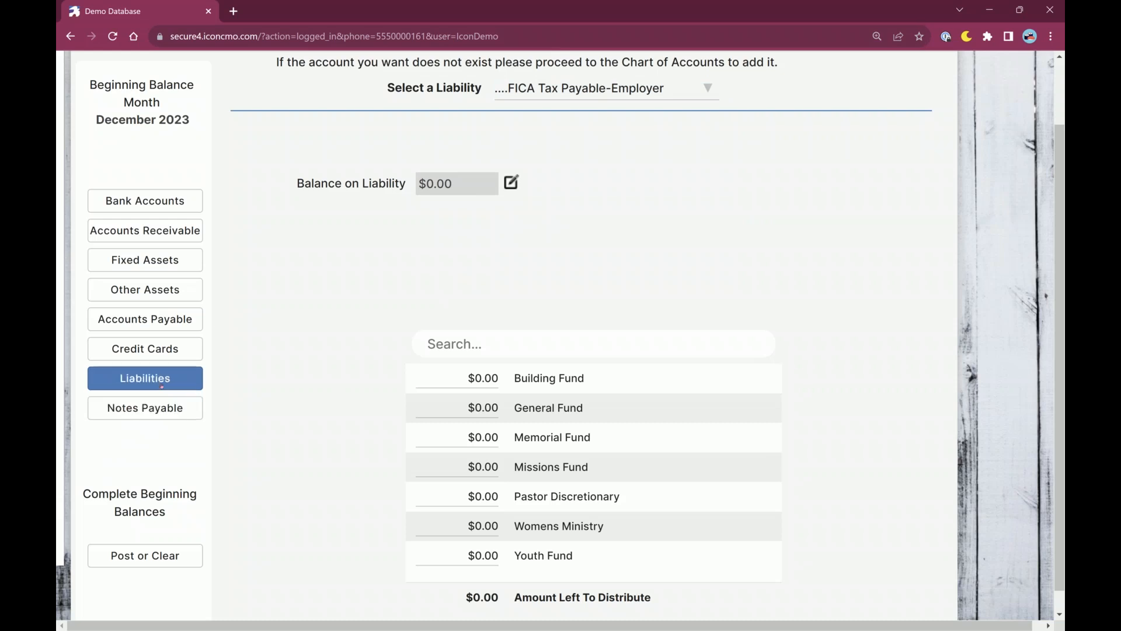
- Set the loan balance of the Mortgage note payable to 50000, save it, and check its distribution across funds
{"action": "left_click", "coordinate": [154, 416]}
{"action": "left_click", "coordinate": [584, 87]}
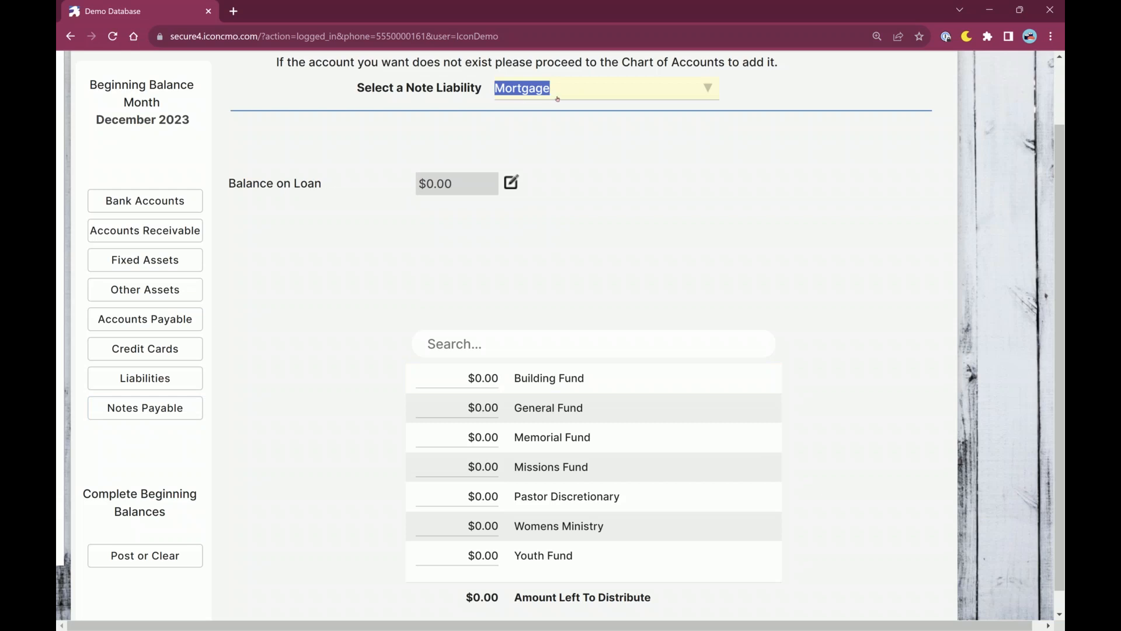
{"action": "left_click", "coordinate": [512, 183]}
{"action": "left_click", "coordinate": [459, 185]}
{"action": "left_click_drag", "start_coordinate": [459, 185], "coordinate": [397, 186]}
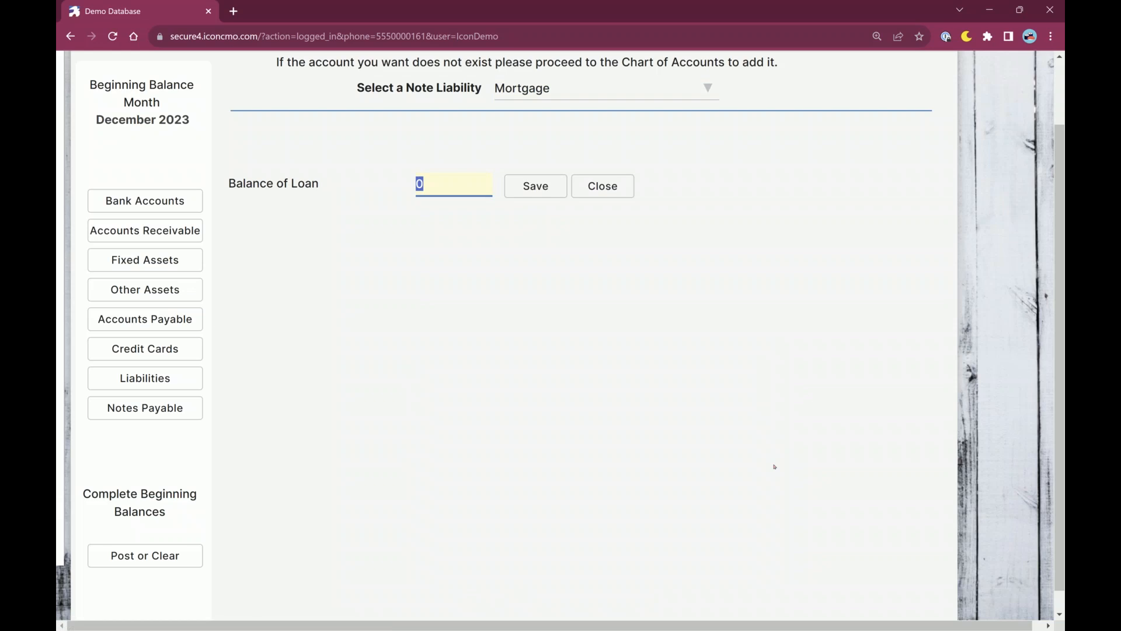
{"action": "type", "text": "50000"}
{"action": "left_click", "coordinate": [536, 186]}
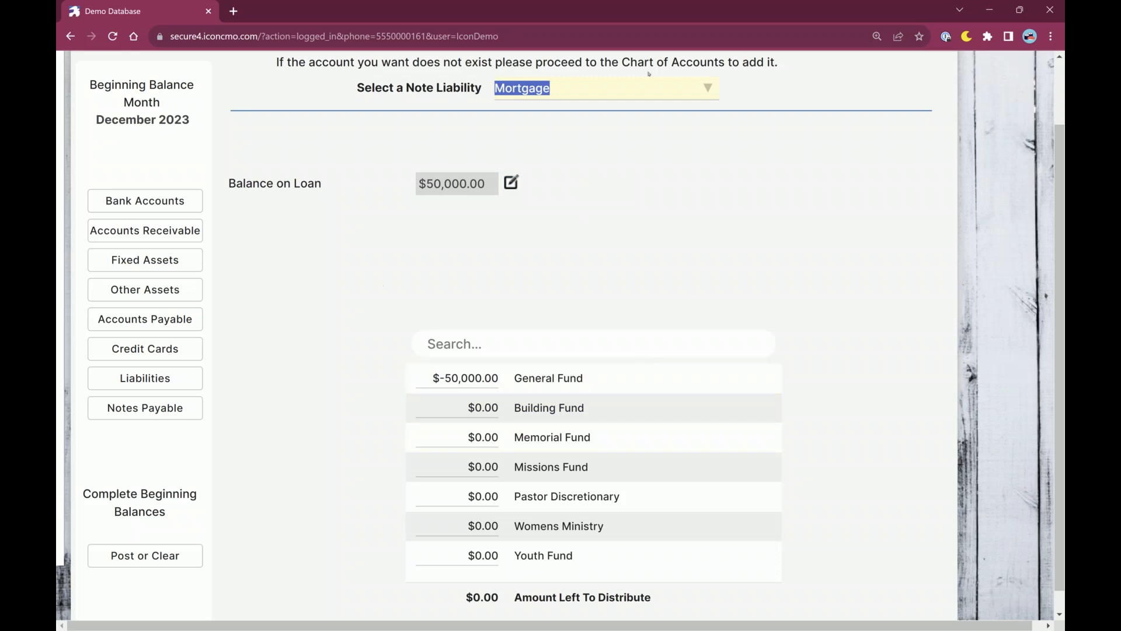
{"action": "scroll", "coordinate": [800, 273], "scroll_direction": "up", "scroll_amount": 1}
{"action": "scroll", "coordinate": [800, 296], "scroll_direction": "down", "scroll_amount": 2}
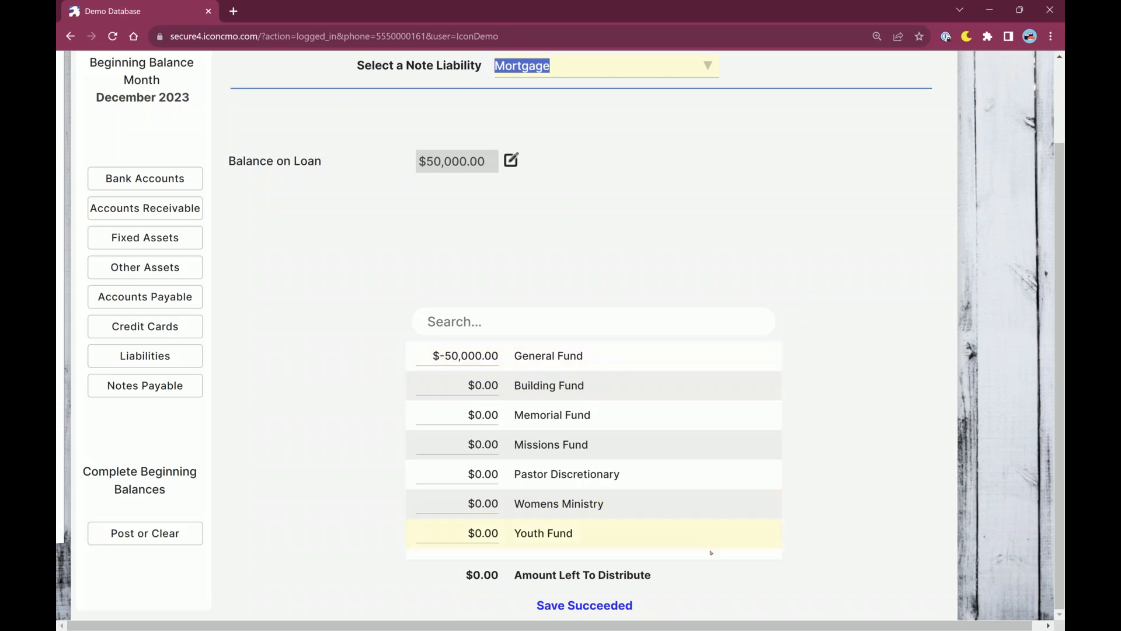
{"action": "scroll", "coordinate": [255, 400], "scroll_direction": "up", "scroll_amount": 1}
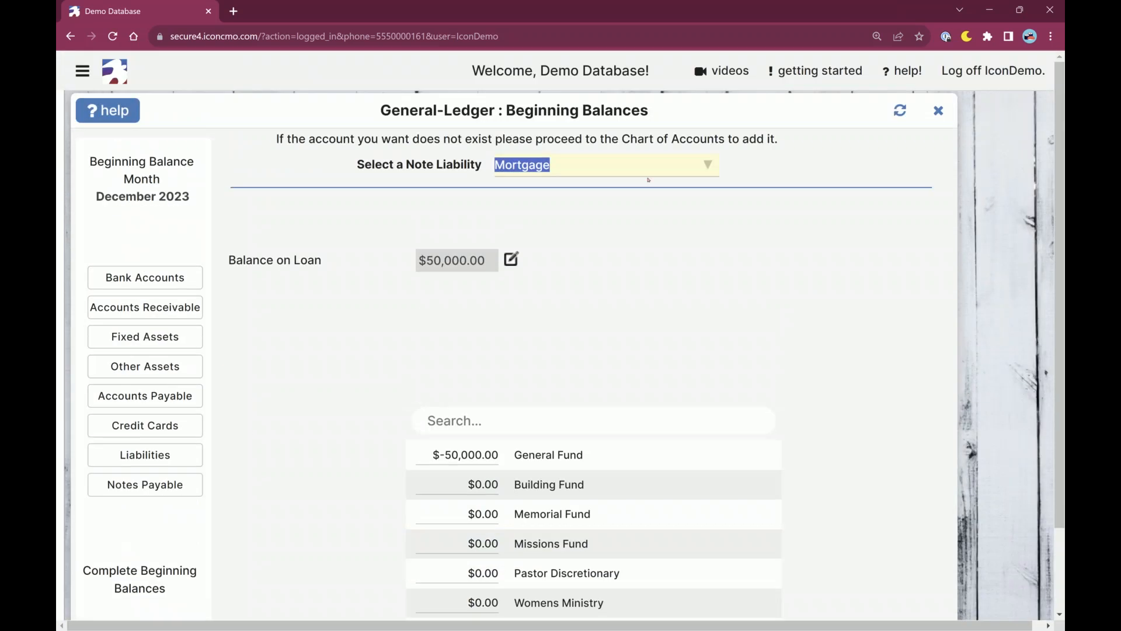
{"action": "scroll", "coordinate": [851, 510], "scroll_direction": "down", "scroll_amount": 3}
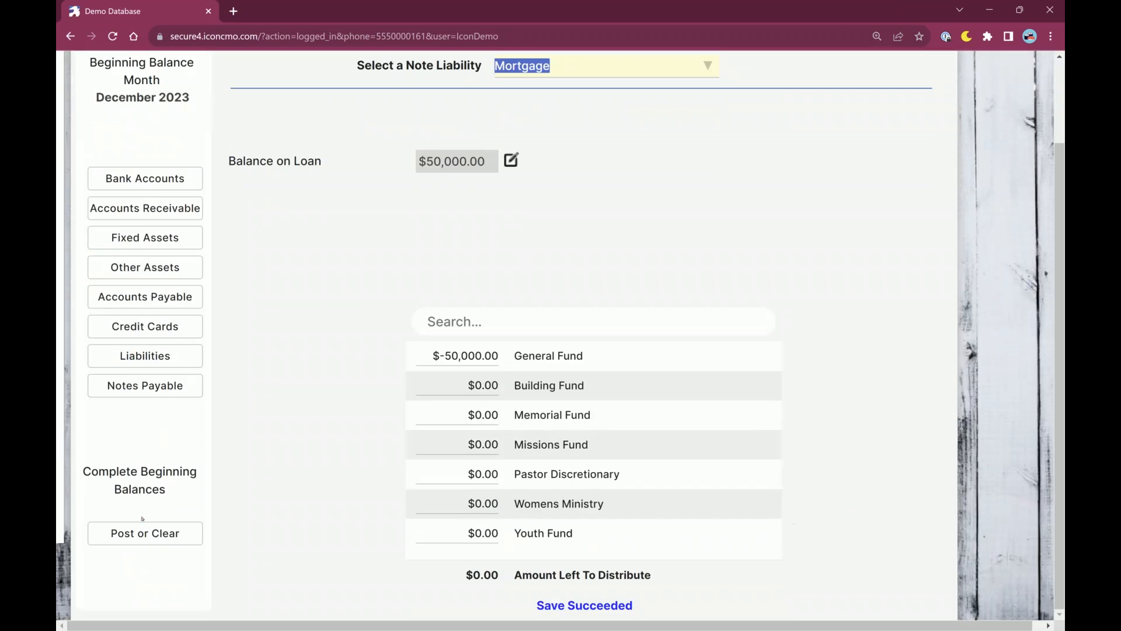
{"action": "left_click", "coordinate": [439, 356]}
{"action": "triple_click", "coordinate": [439, 356]}
{"action": "key", "text": "ctrl+c"}
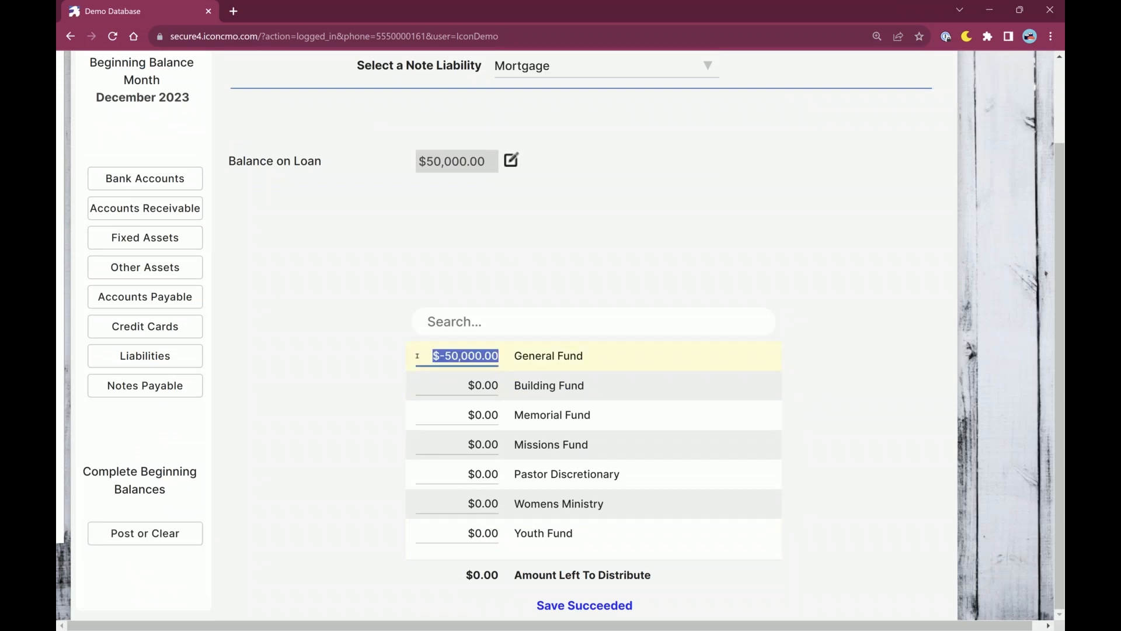
{"action": "key", "text": "BackSpace"}
{"action": "key", "text": "Tab"}
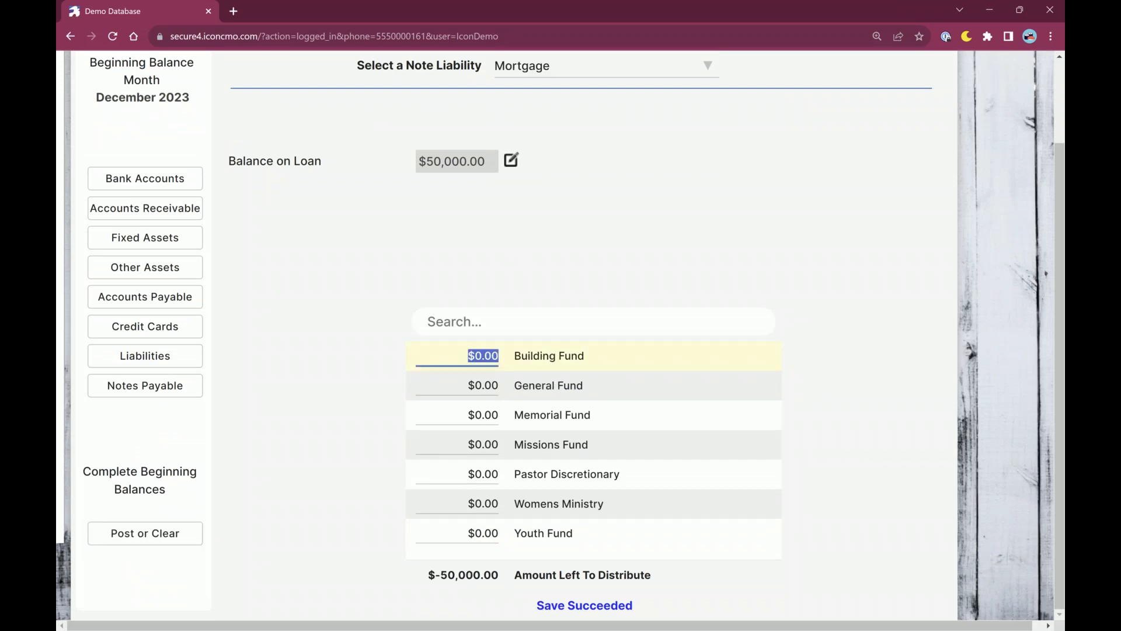
{"action": "key", "text": "Tab"}
{"action": "key", "text": "ctrl+v"}
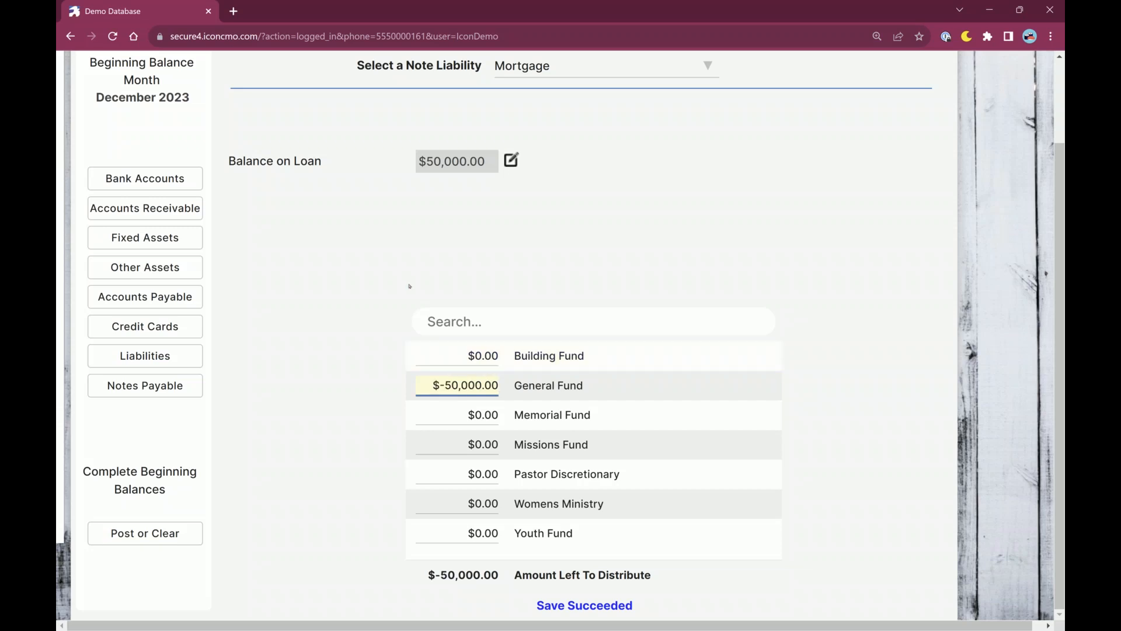
{"action": "left_click", "coordinate": [374, 437]}
- Move the Mortgage note's -50,000.00 distribution from the General Fund to the Building Fund
{"action": "triple_click", "coordinate": [458, 390]}
{"action": "key", "text": "ctrl+c"}
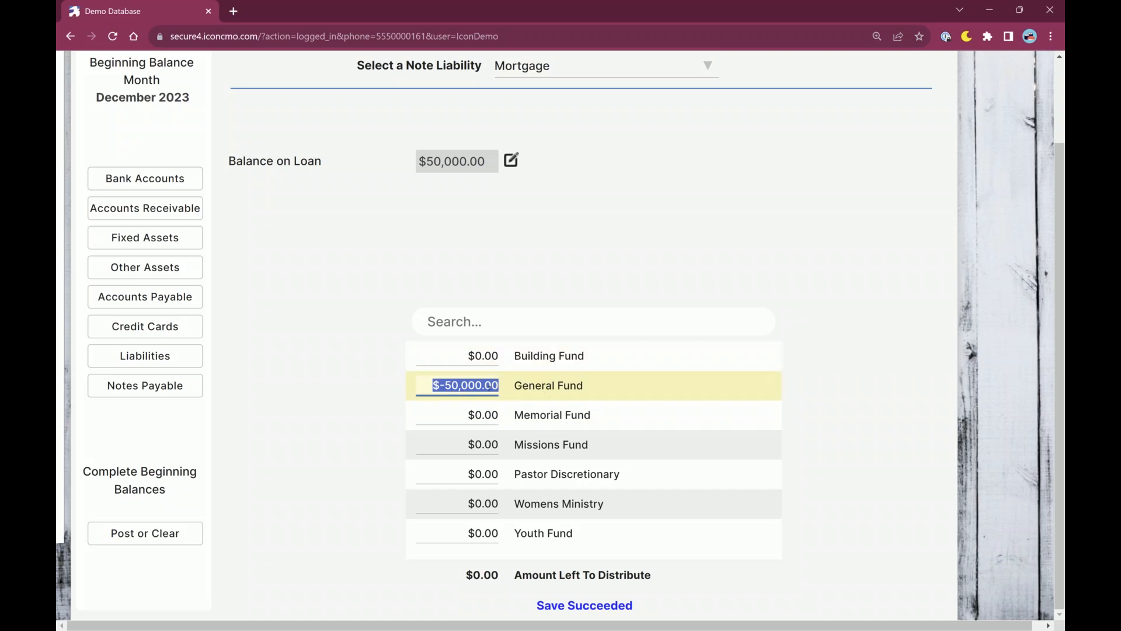
{"action": "key", "text": "BackSpace"}
{"action": "left_click", "coordinate": [459, 357]}
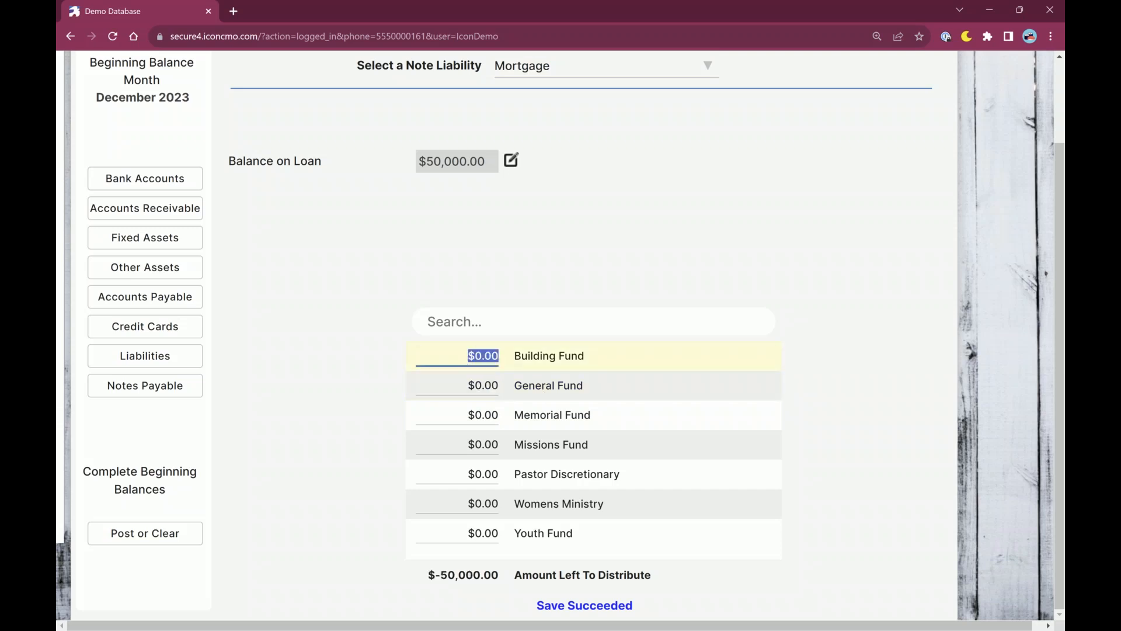
{"action": "key", "text": "ctrl+v"}
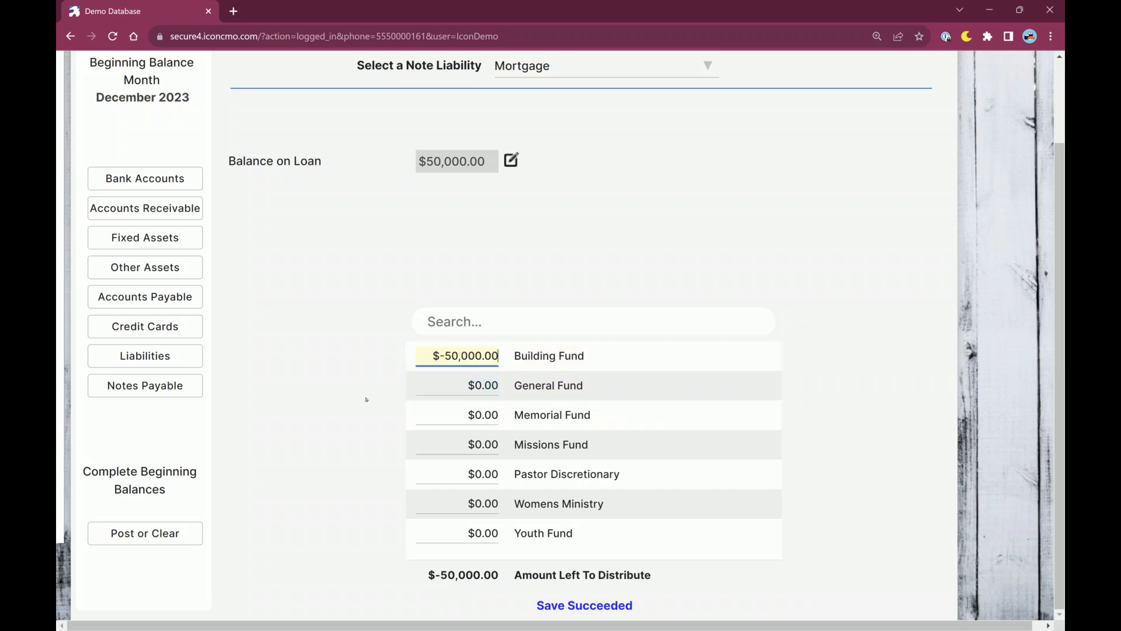
{"action": "key", "text": "Tab"}
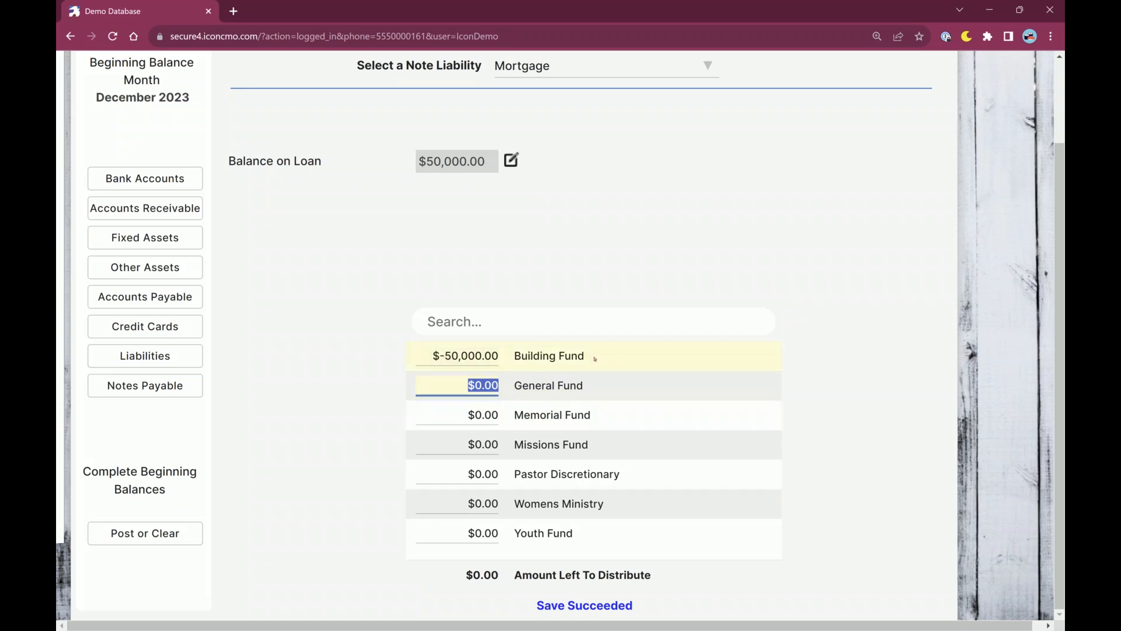
{"action": "left_click", "coordinate": [449, 359]}
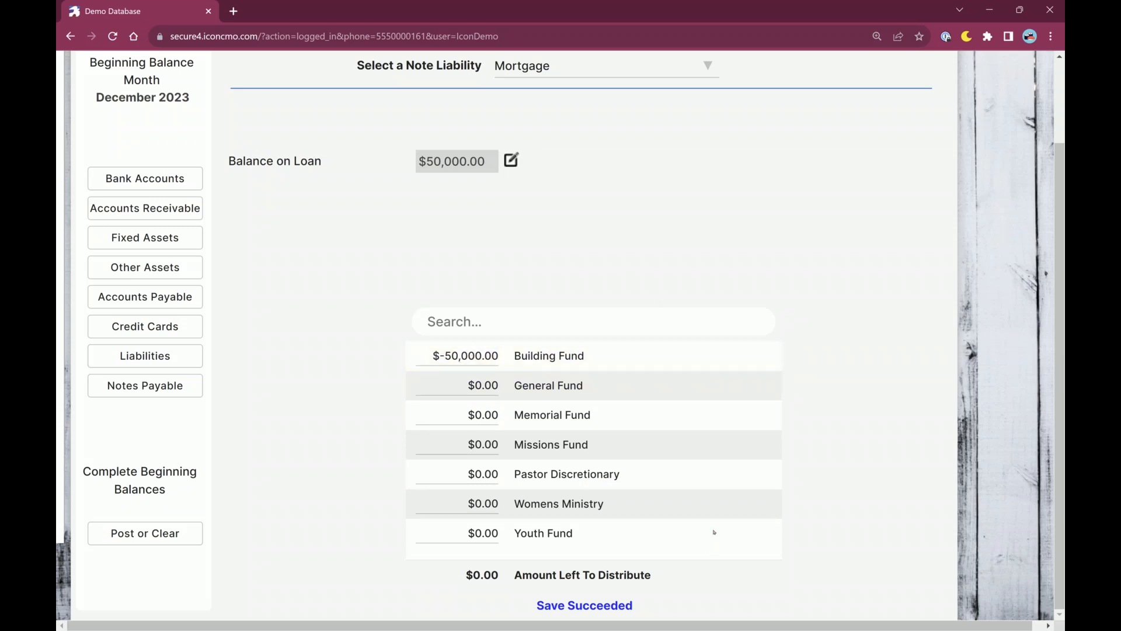
- Open the GL Reports form of the general ledger with the full report list in view
{"action": "scroll", "coordinate": [274, 580], "scroll_direction": "up", "scroll_amount": 2}
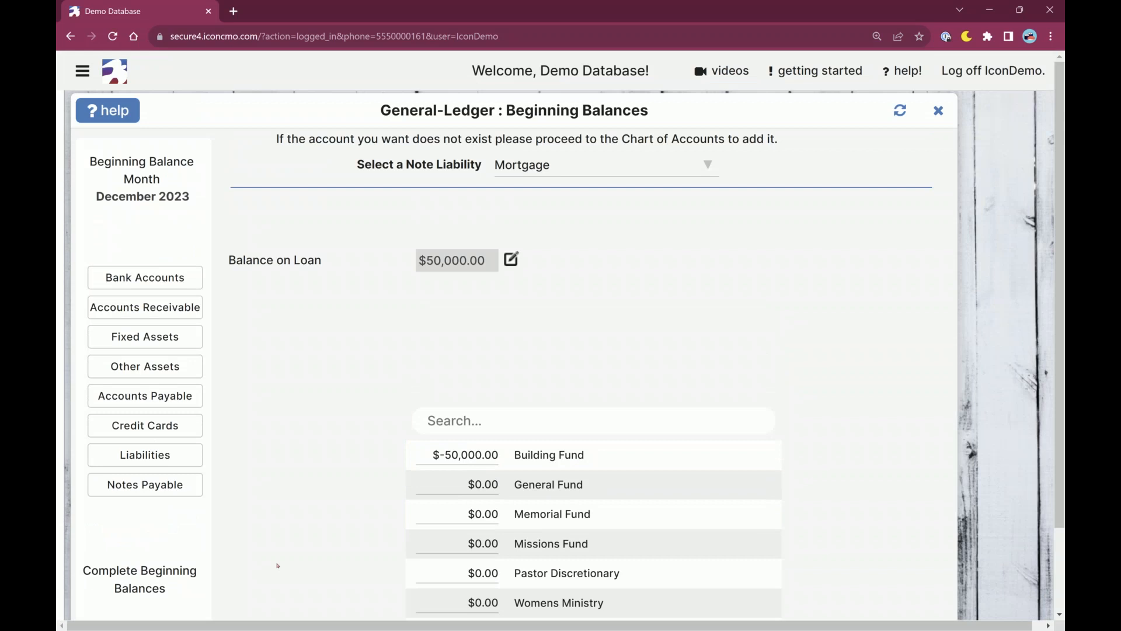
{"action": "scroll", "coordinate": [278, 565], "scroll_direction": "down", "scroll_amount": 2}
{"action": "scroll", "coordinate": [200, 254], "scroll_direction": "up", "scroll_amount": 2}
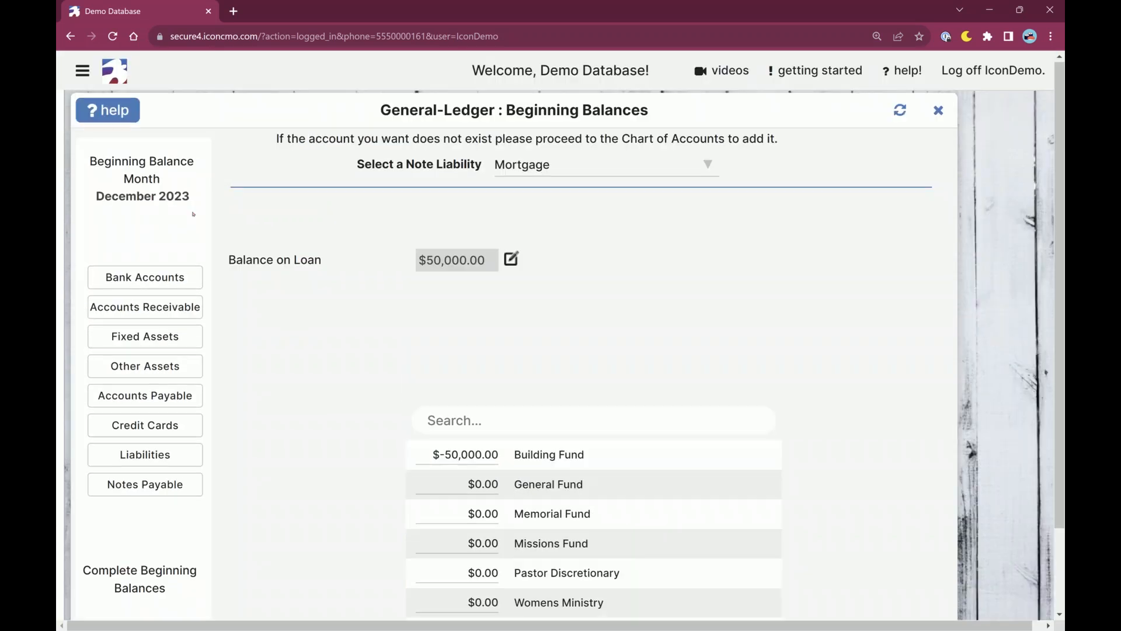
{"action": "left_click", "coordinate": [82, 70]}
{"action": "scroll", "coordinate": [157, 352], "scroll_direction": "down", "scroll_amount": 3}
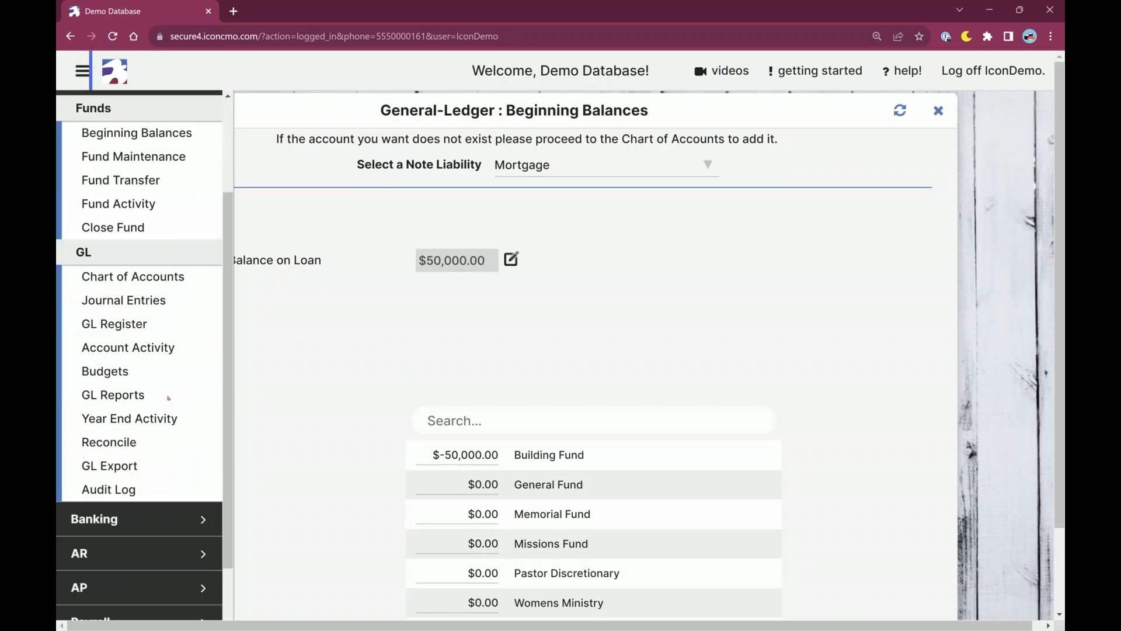
{"action": "left_click", "coordinate": [117, 396]}
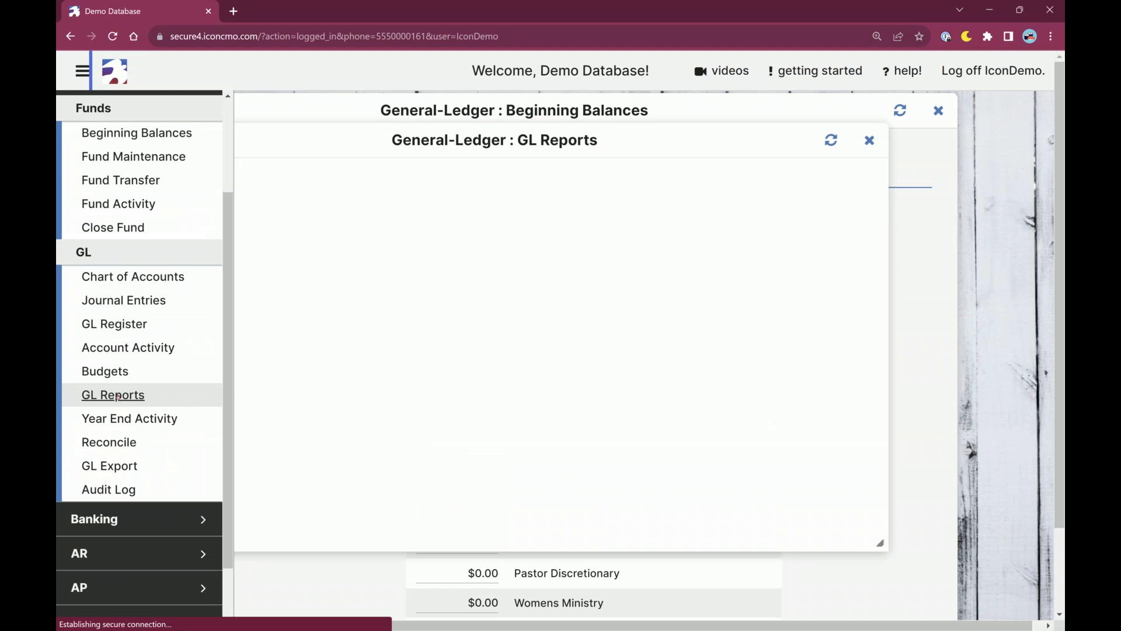
{"action": "left_click", "coordinate": [82, 70]}
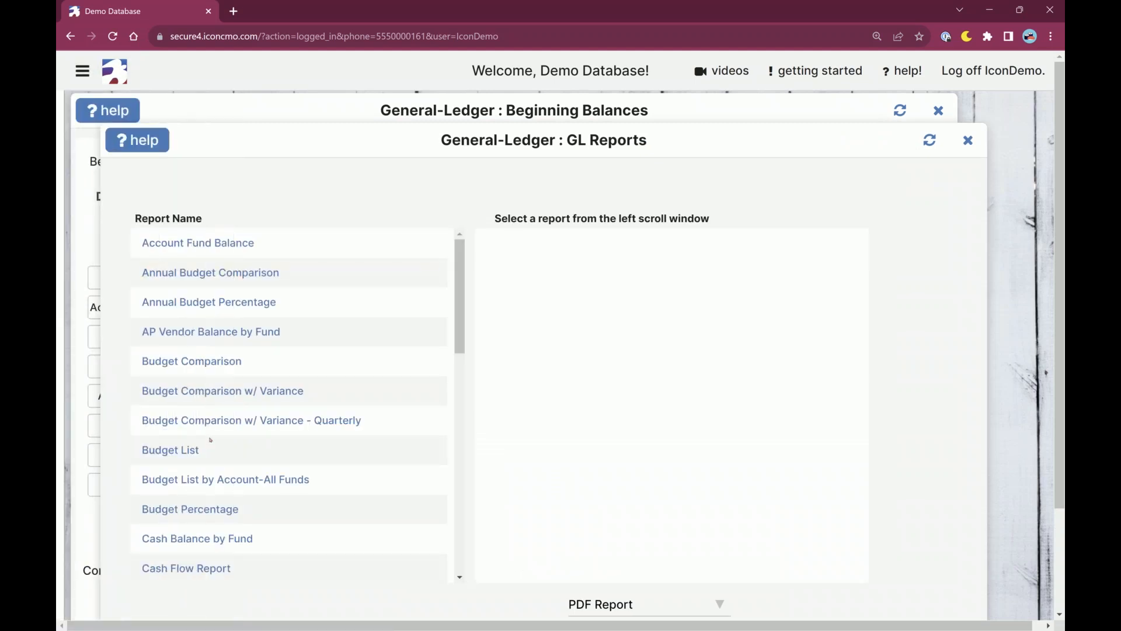
- Generate the Statement of Financial Position (Balance Sheet) as a PDF report for All Funds with end date 12/31/2023
{"action": "scroll", "coordinate": [213, 539], "scroll_direction": "down", "scroll_amount": 3}
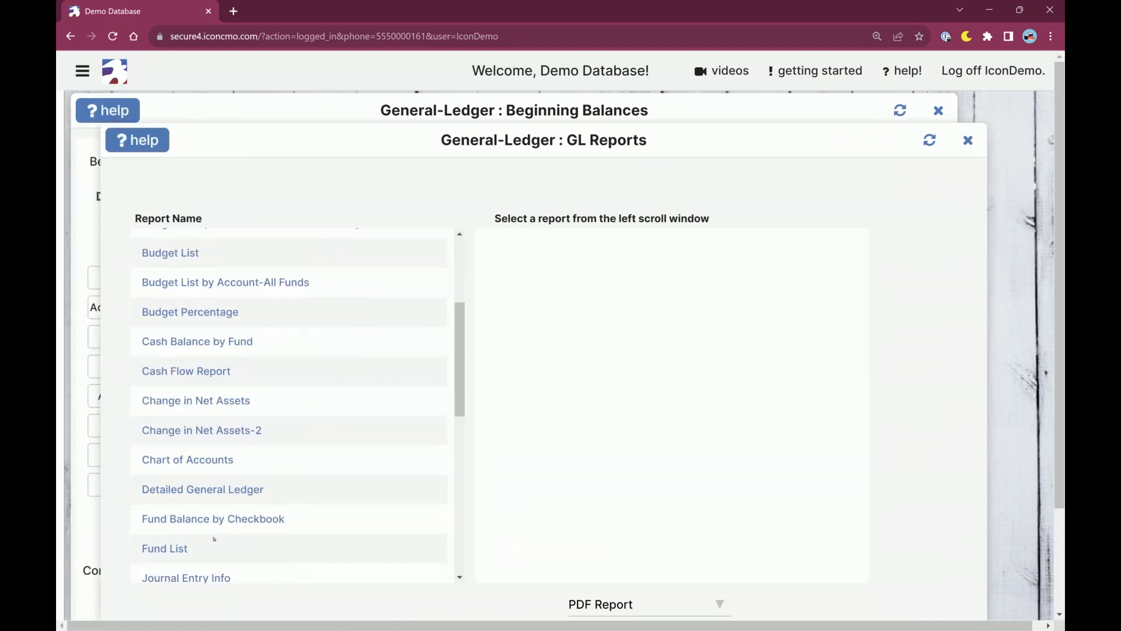
{"action": "scroll", "coordinate": [214, 538], "scroll_direction": "down", "scroll_amount": 2}
{"action": "scroll", "coordinate": [214, 536], "scroll_direction": "down", "scroll_amount": 2}
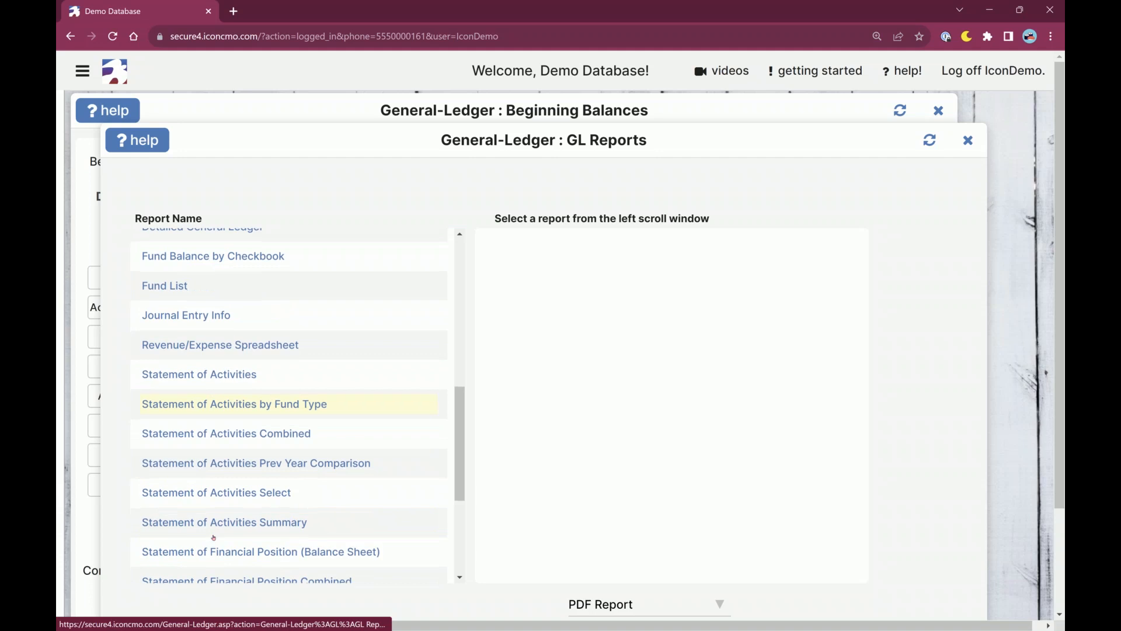
{"action": "scroll", "coordinate": [214, 538], "scroll_direction": "down", "scroll_amount": 2}
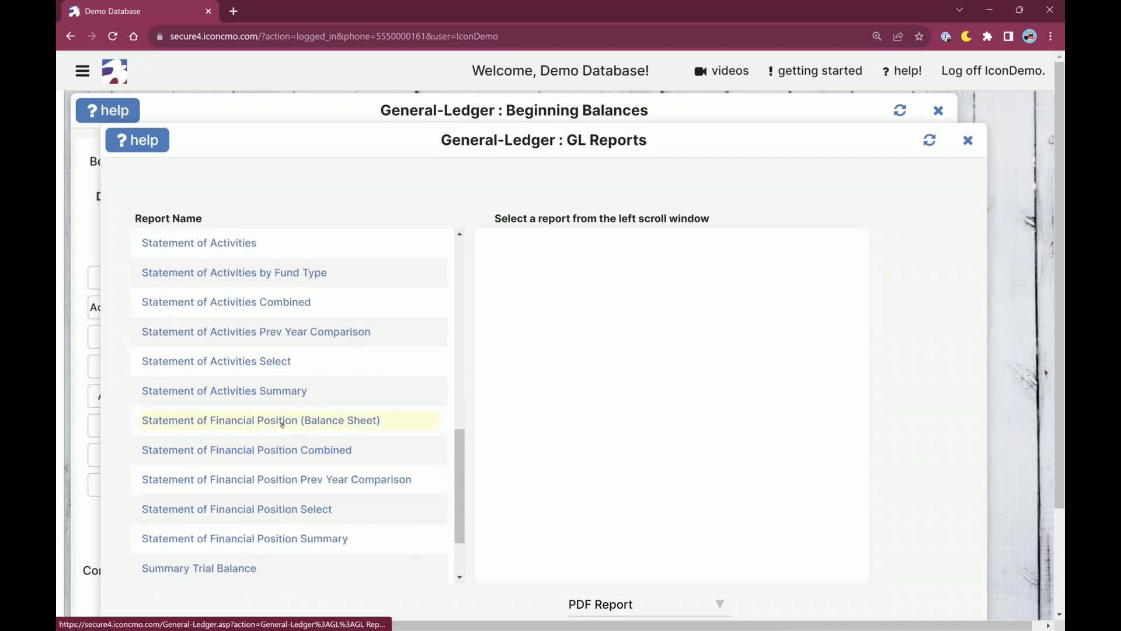
{"action": "left_click", "coordinate": [255, 425]}
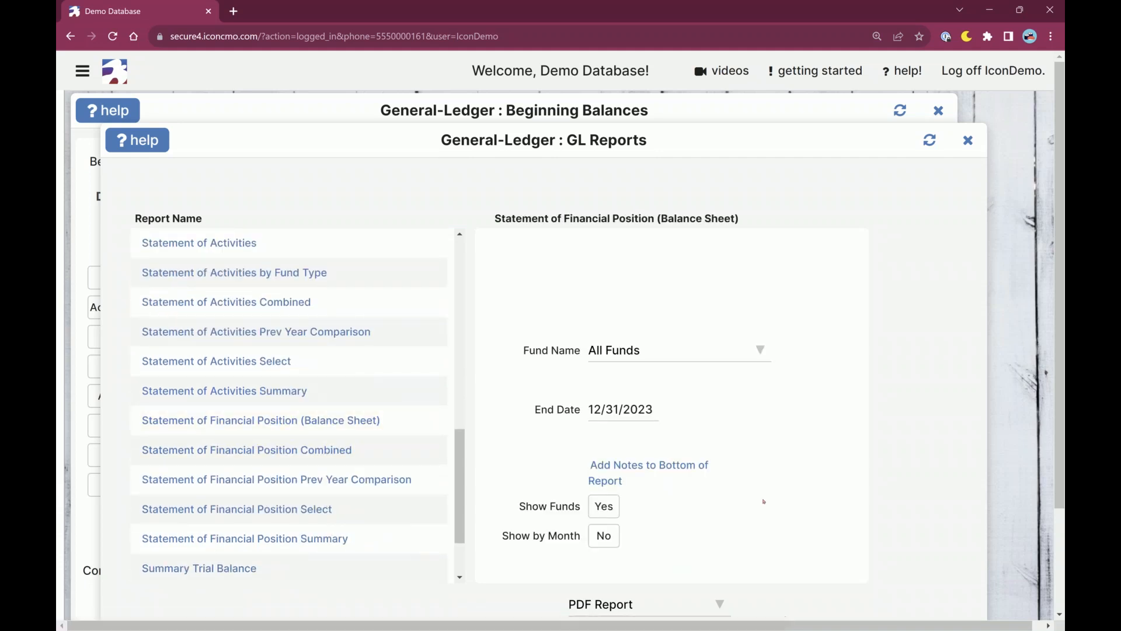
{"action": "scroll", "coordinate": [670, 486], "scroll_direction": "down", "scroll_amount": 2}
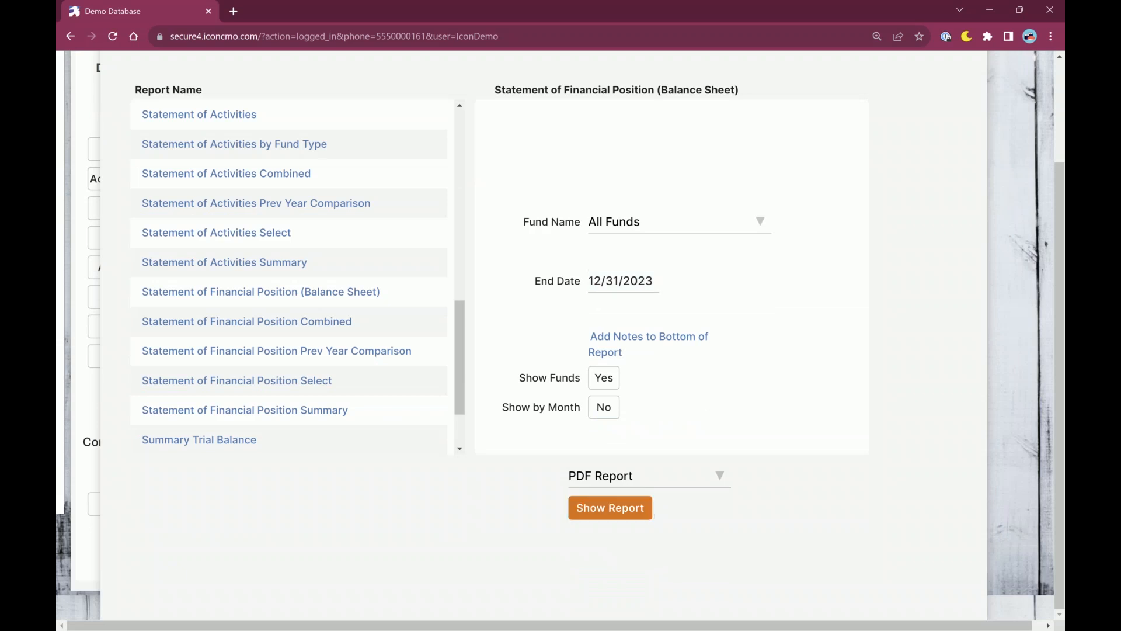
{"action": "left_click", "coordinate": [610, 508]}
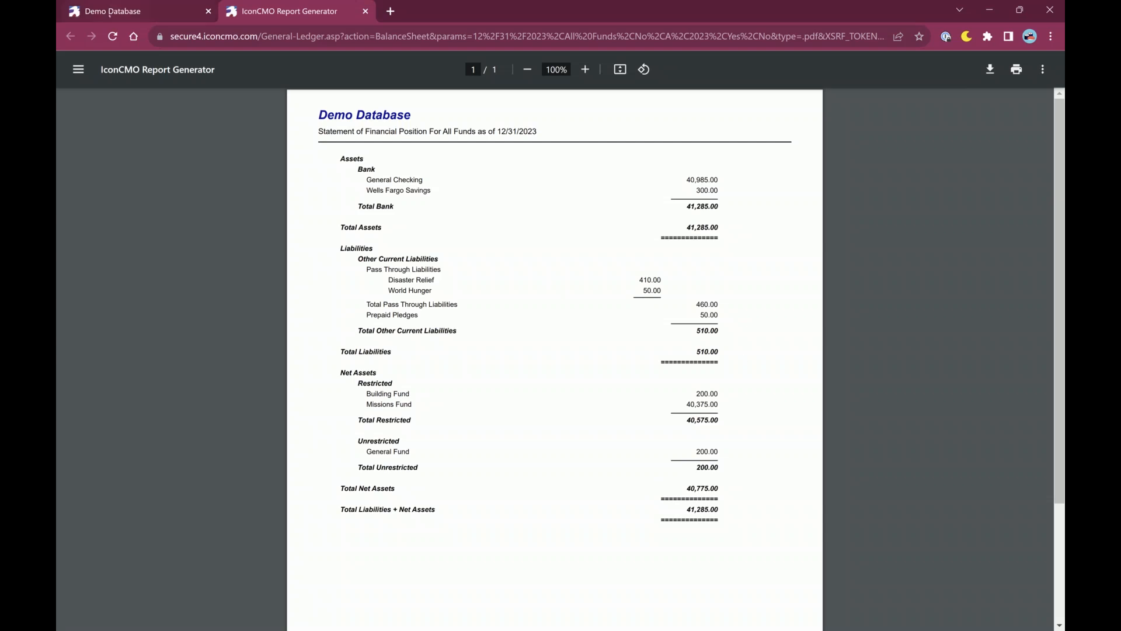
- Return to the database page, run a system backup from Backup/Restore, and close that form
{"action": "left_click", "coordinate": [155, 6]}
{"action": "scroll", "coordinate": [530, 203], "scroll_direction": "up", "scroll_amount": 2}
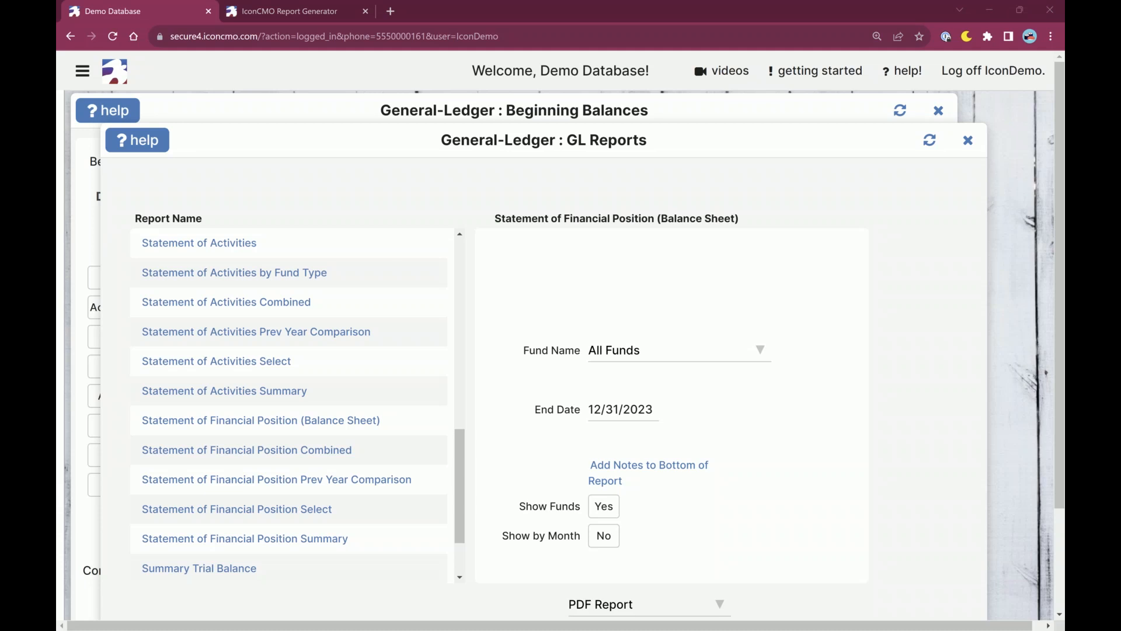
{"action": "left_click", "coordinate": [83, 72]}
{"action": "scroll", "coordinate": [97, 562], "scroll_direction": "down", "scroll_amount": 2}
{"action": "left_click", "coordinate": [102, 590]}
{"action": "left_click", "coordinate": [127, 466]}
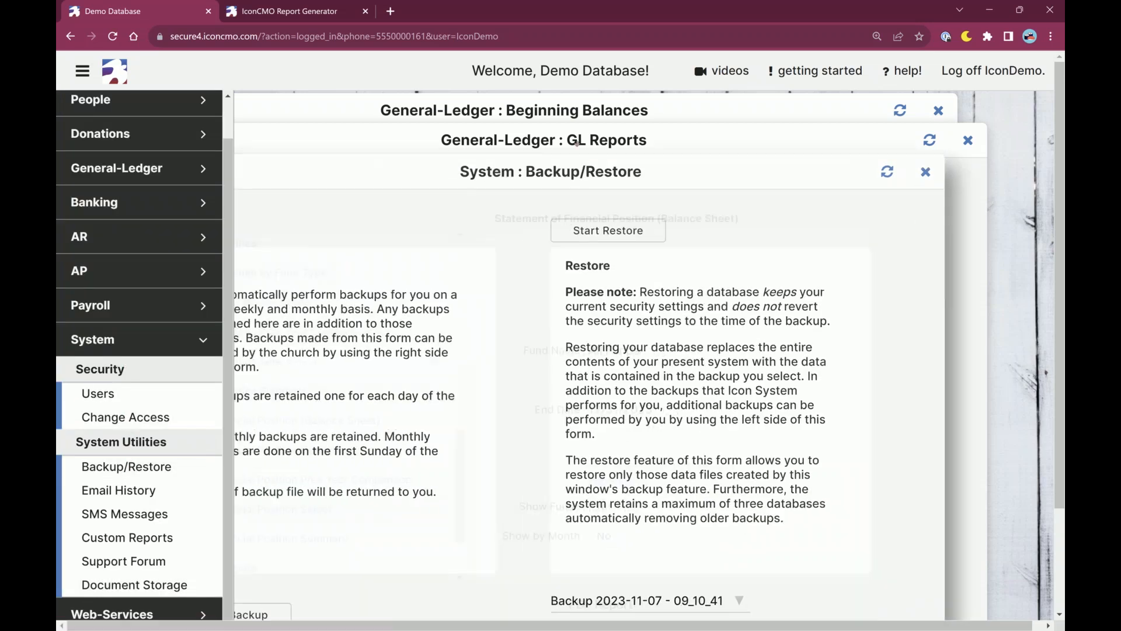
{"action": "left_click", "coordinate": [320, 588]}
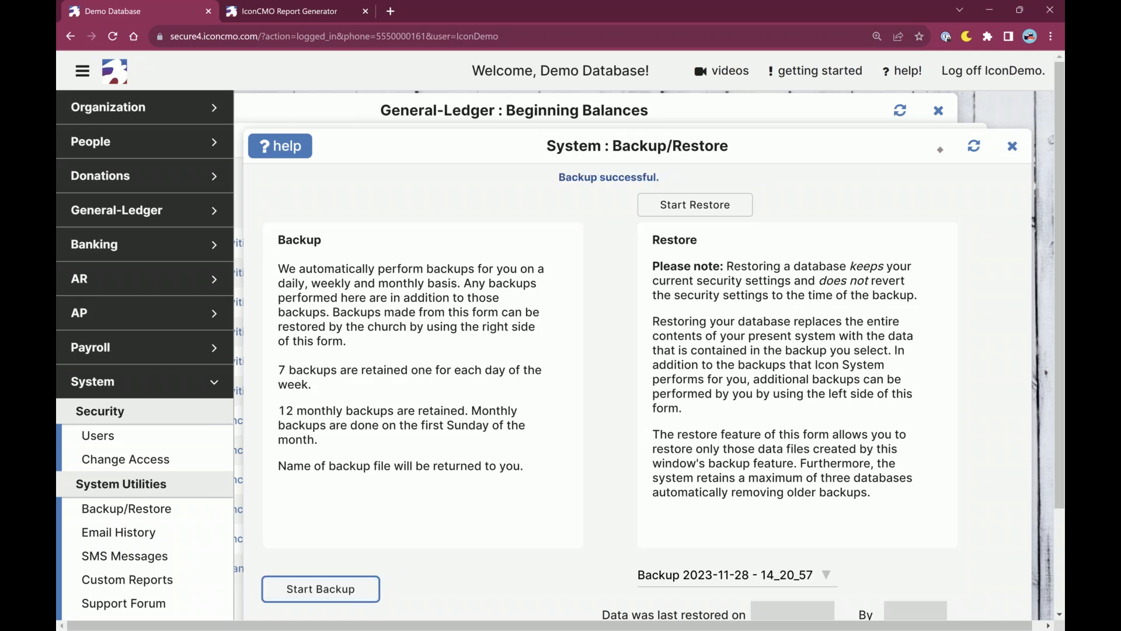
{"action": "left_click", "coordinate": [1012, 147]}
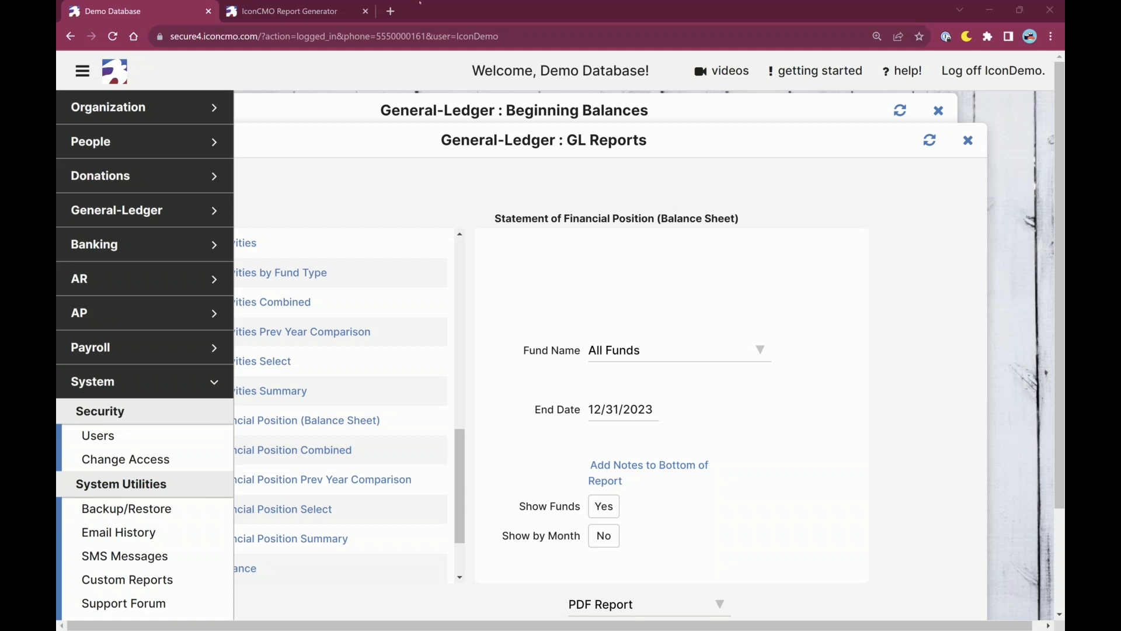
- Reload the database page, close the Organization Home window, and reopen the general ledger's Beginning Balances form clear of the navigation
{"action": "left_click", "coordinate": [114, 37]}
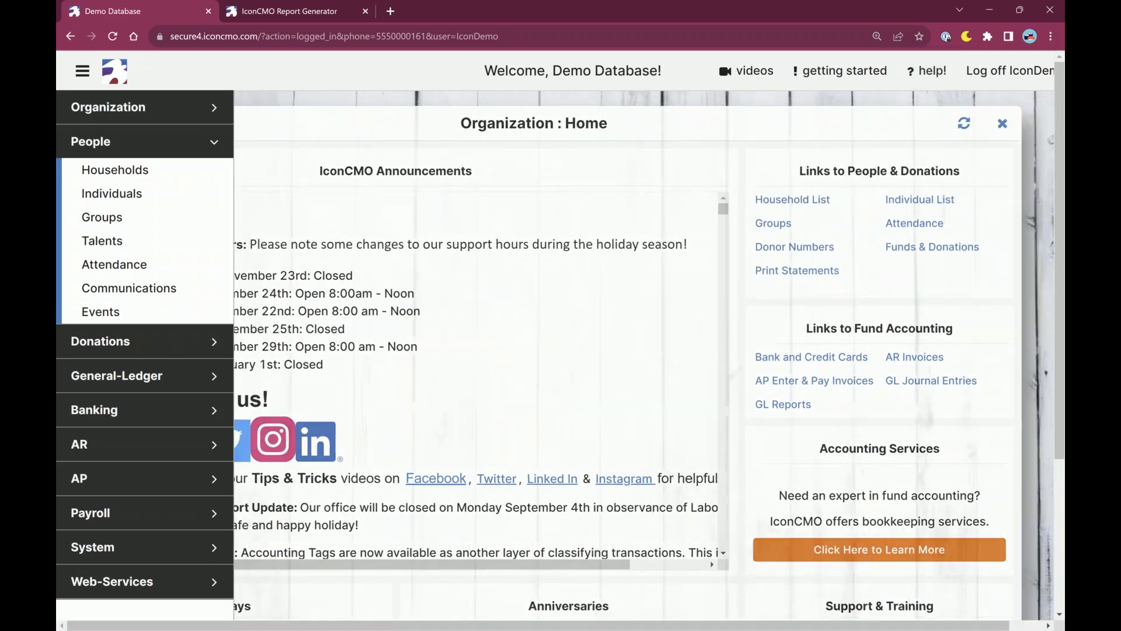
{"action": "left_click", "coordinate": [1001, 123]}
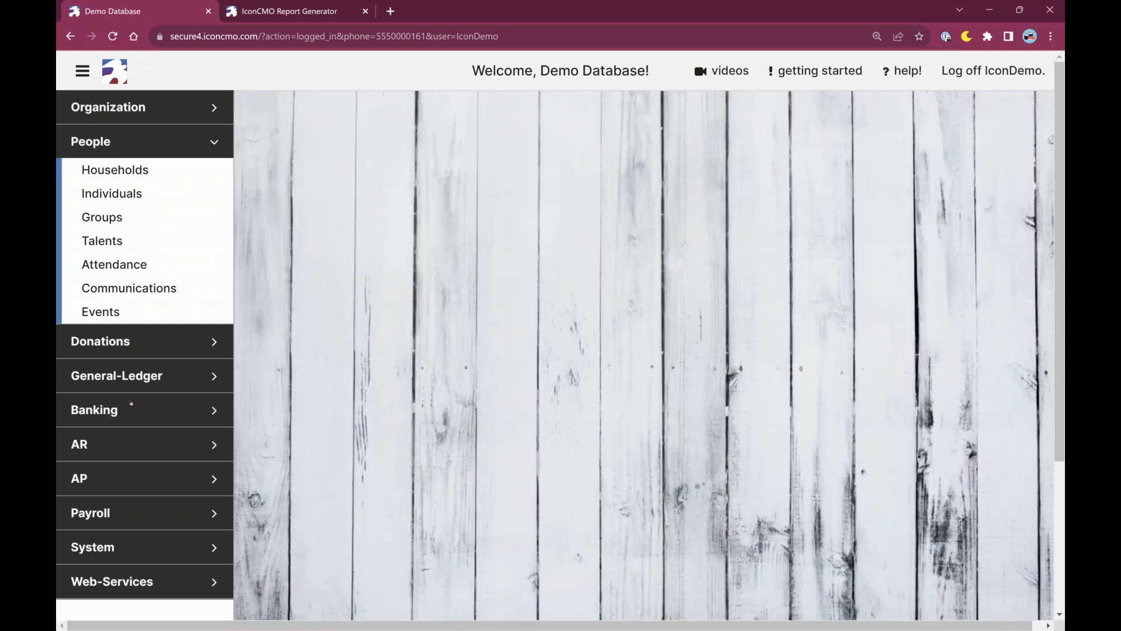
{"action": "left_click", "coordinate": [123, 380]}
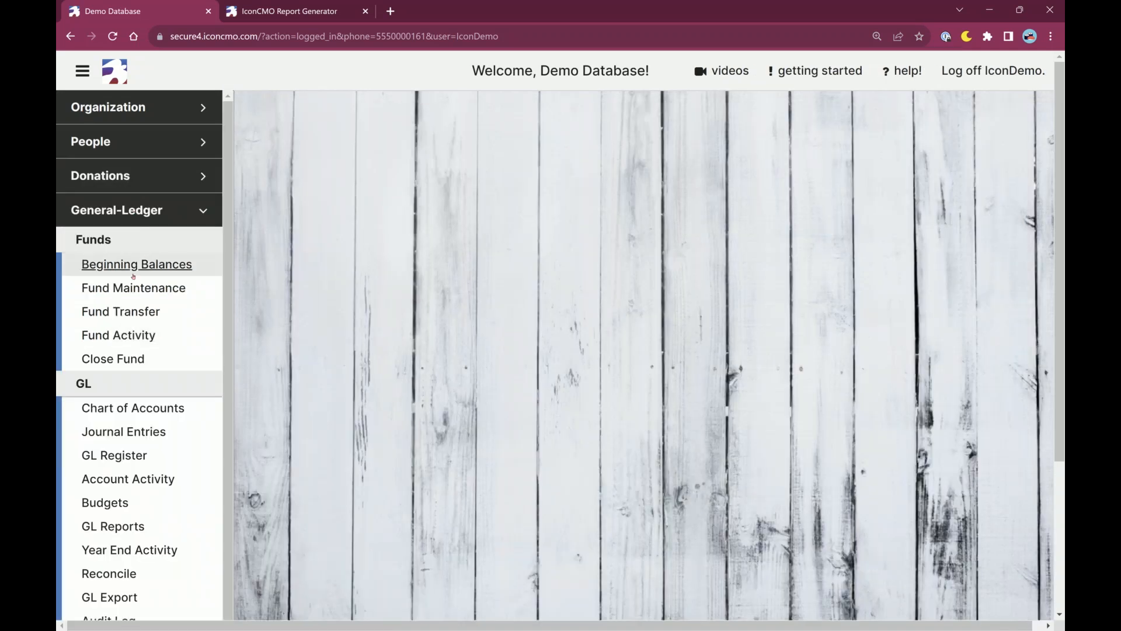
{"action": "left_click", "coordinate": [133, 266]}
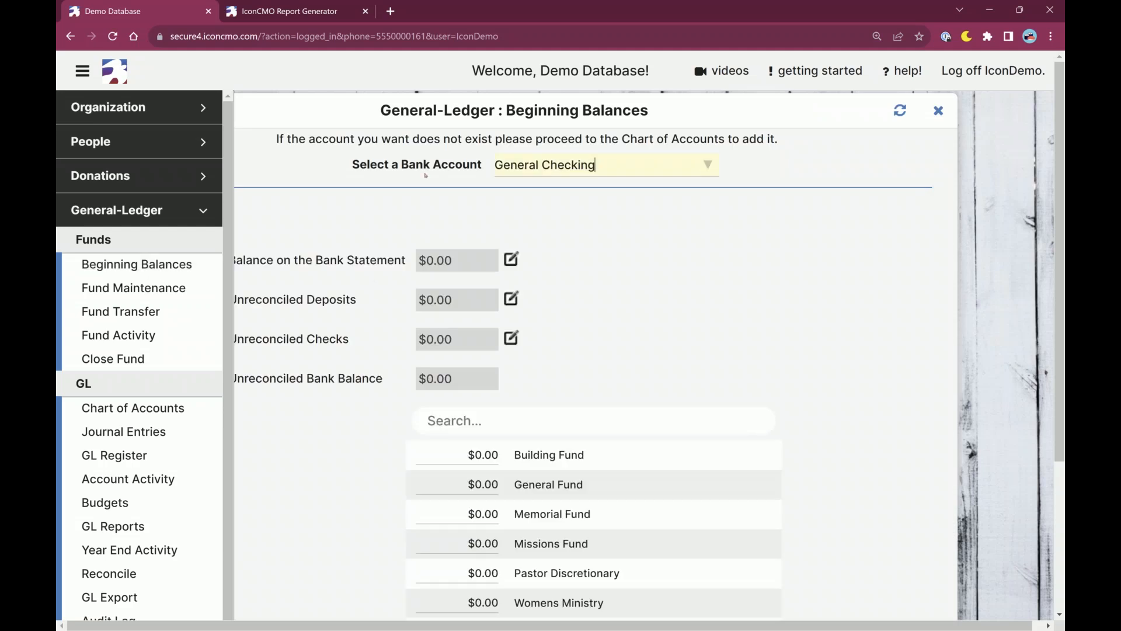
{"action": "left_click_drag", "start_coordinate": [337, 106], "coordinate": [455, 105]}
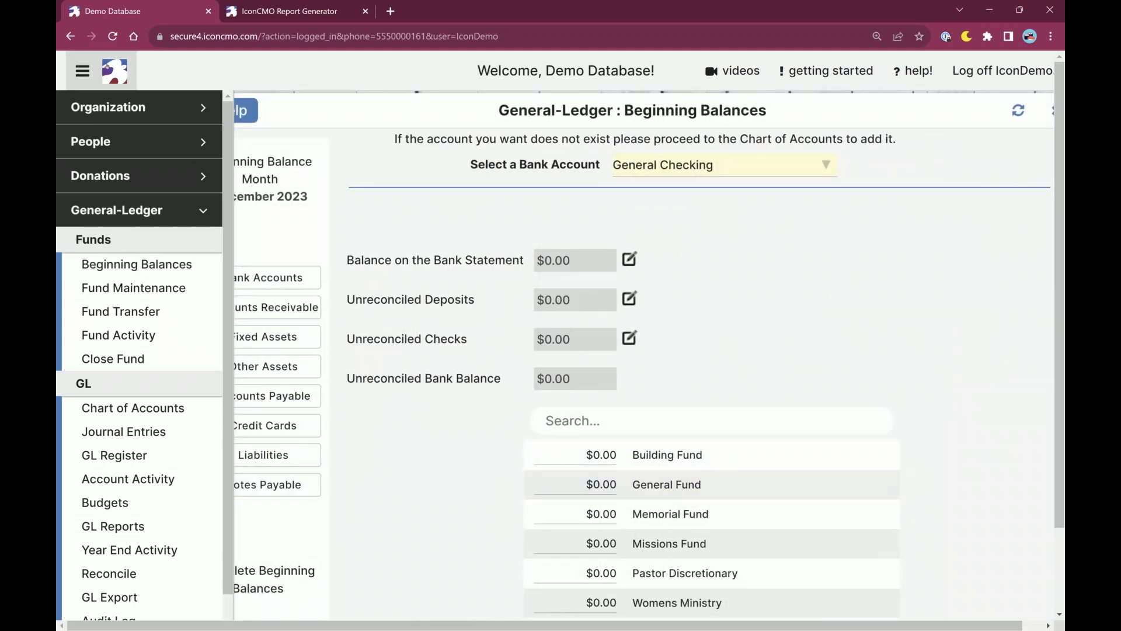
{"action": "left_click", "coordinate": [107, 67]}
{"action": "scroll", "coordinate": [725, 255], "scroll_direction": "down", "scroll_amount": 2}
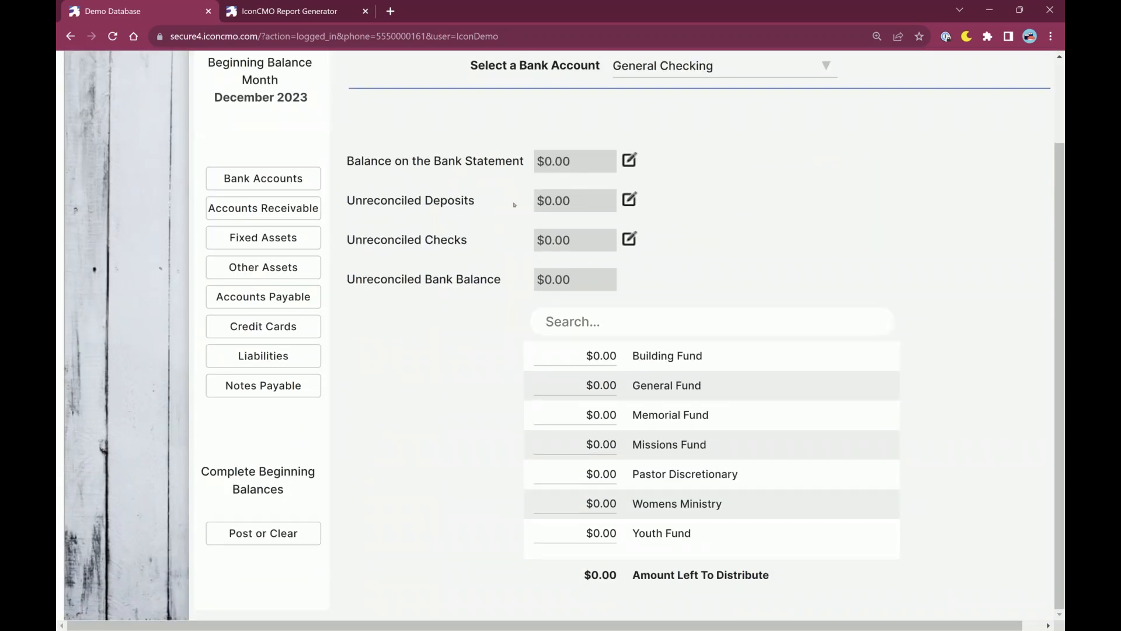
- Set the bank statement balance of the General Checking account to 25000 and save it
{"action": "left_click", "coordinate": [264, 179]}
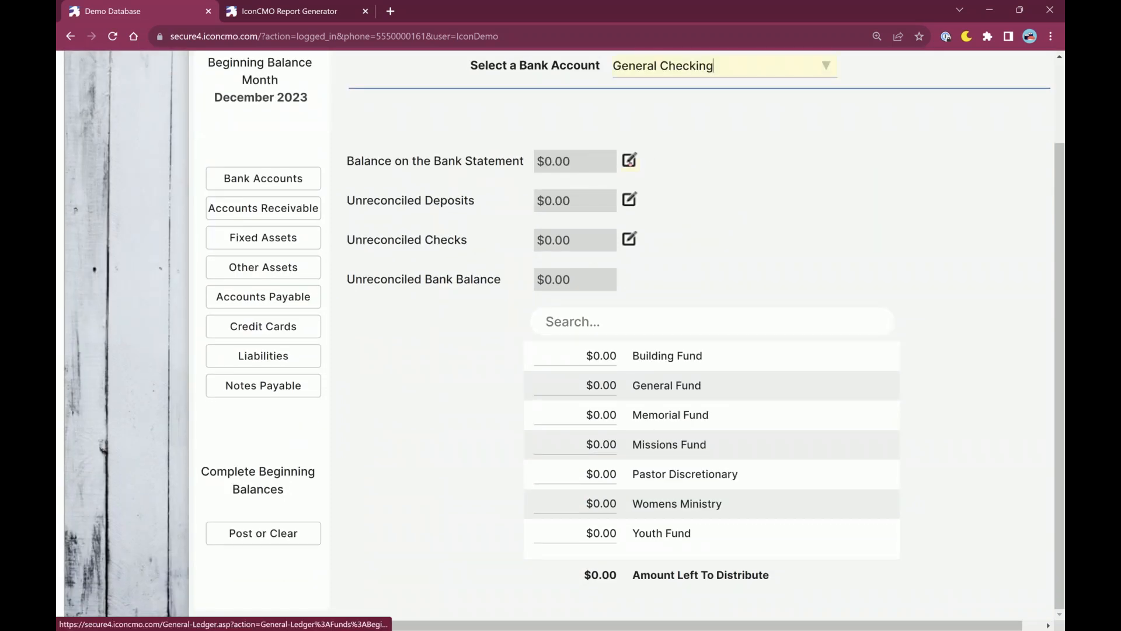
{"action": "left_click", "coordinate": [630, 160]}
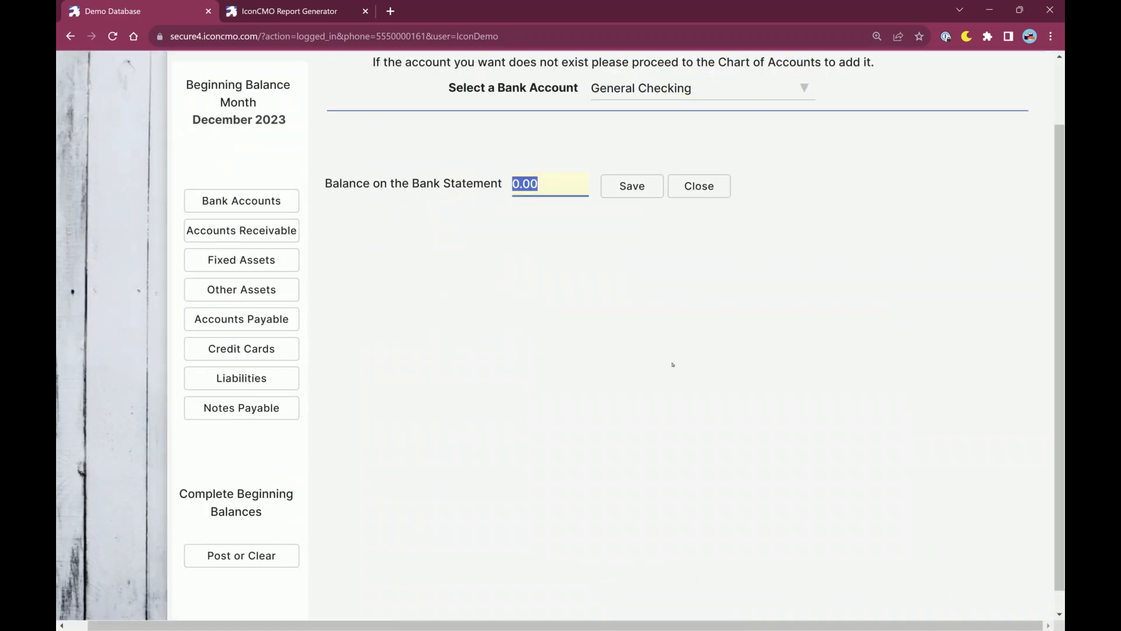
{"action": "type", "text": "25000"}
{"action": "key", "text": "Tab"}
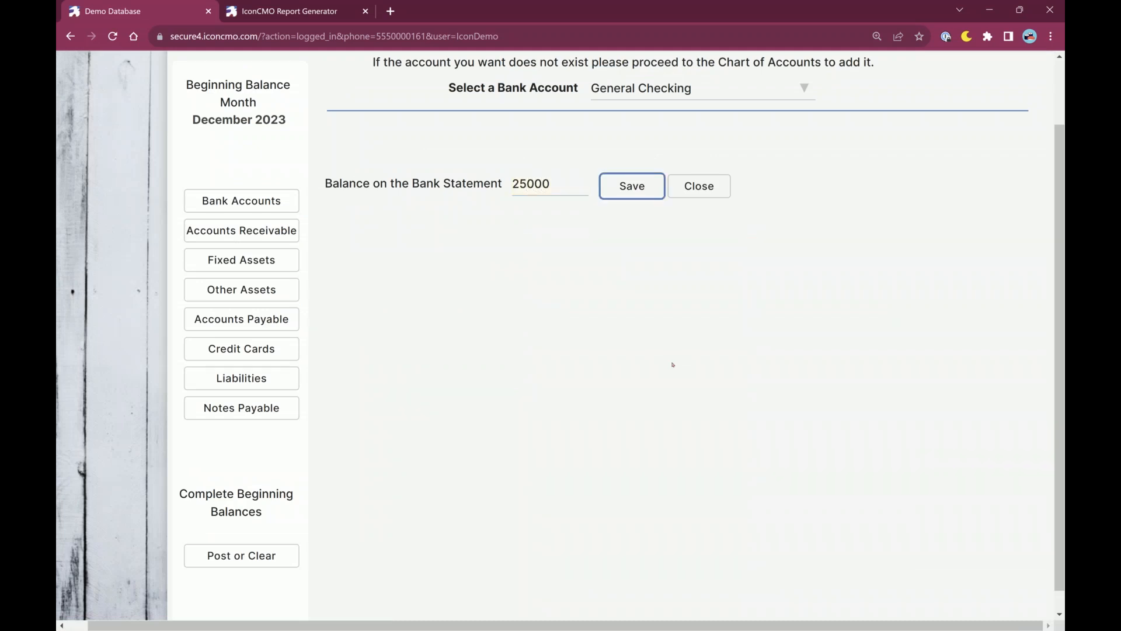
{"action": "key", "text": "Return"}
- Add an unreconciled deposit of 200.00 dated 12/16/2023 to the General Checking account
{"action": "left_click", "coordinate": [607, 221]}
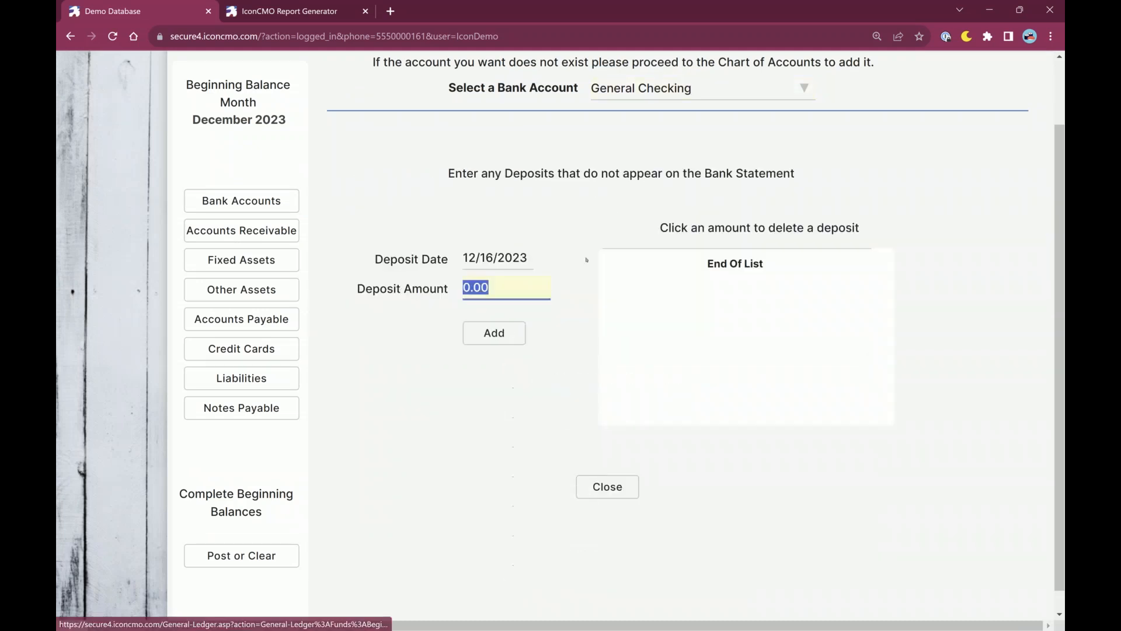
{"action": "type", "text": "200."}
{"action": "key", "text": "Tab"}
{"action": "key", "text": "Tab"}
{"action": "left_click", "coordinate": [494, 333]}
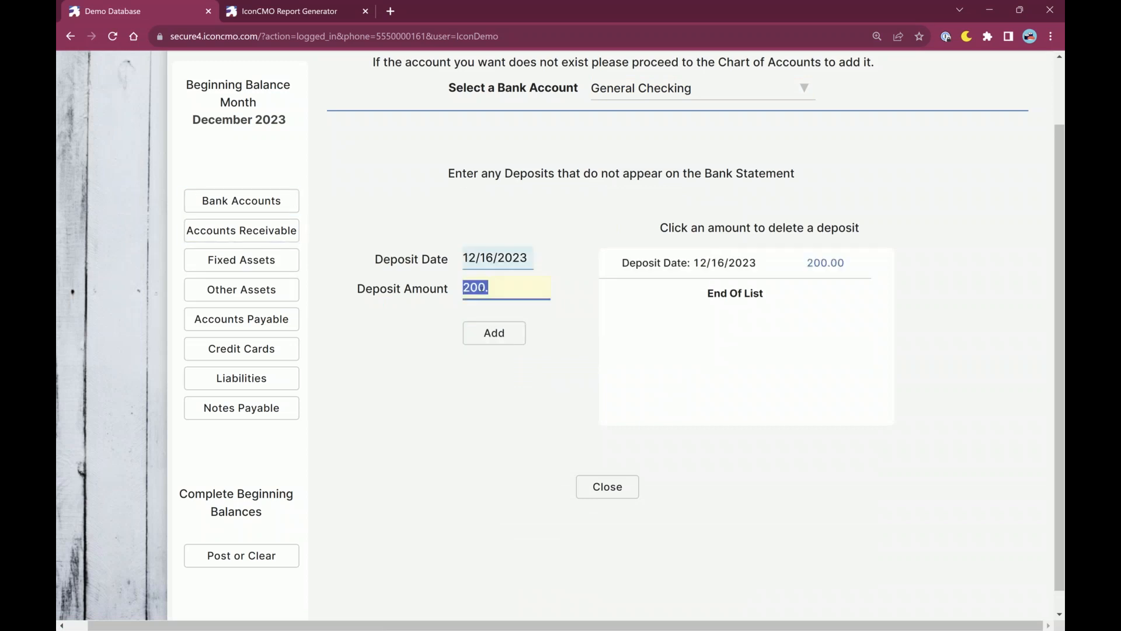
{"action": "left_click", "coordinate": [539, 377]}
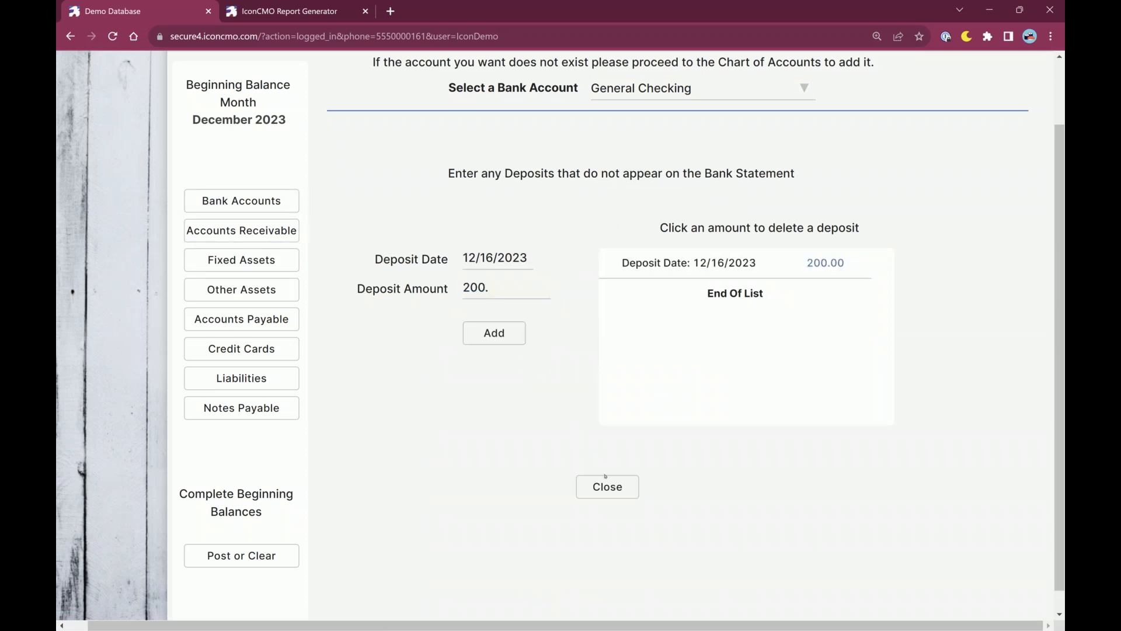
- Close the deposits list and add unreconciled checks 1 for 25.00 and 2 for 50.00, dated 12/16/2023, to General Checking
{"action": "left_click", "coordinate": [606, 478]}
{"action": "left_click", "coordinate": [608, 262]}
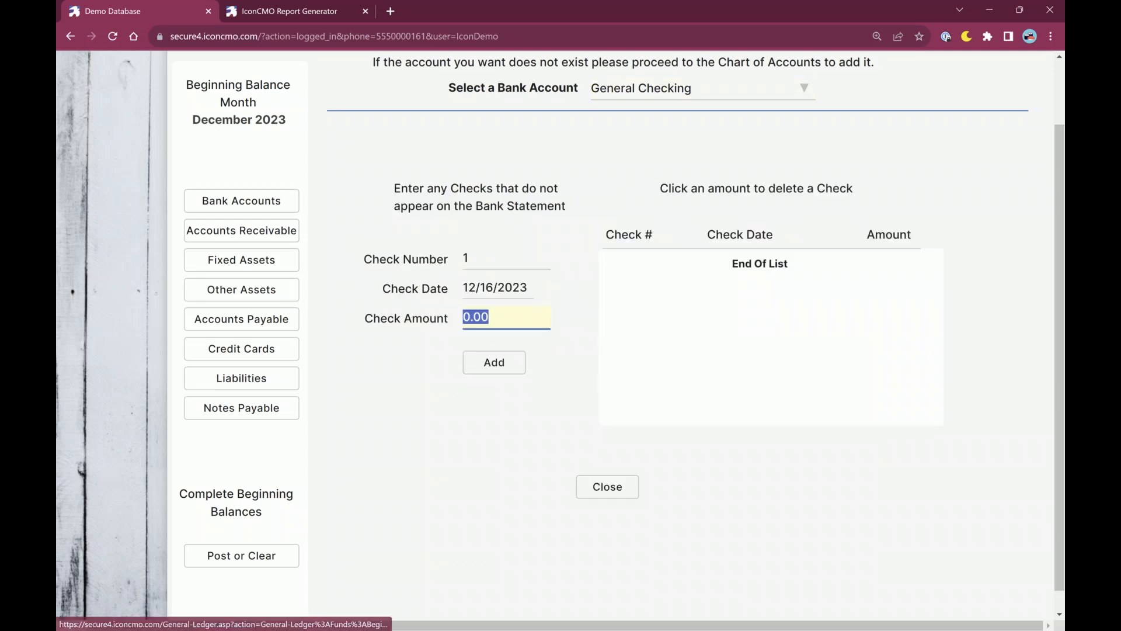
{"action": "type", "text": "25"}
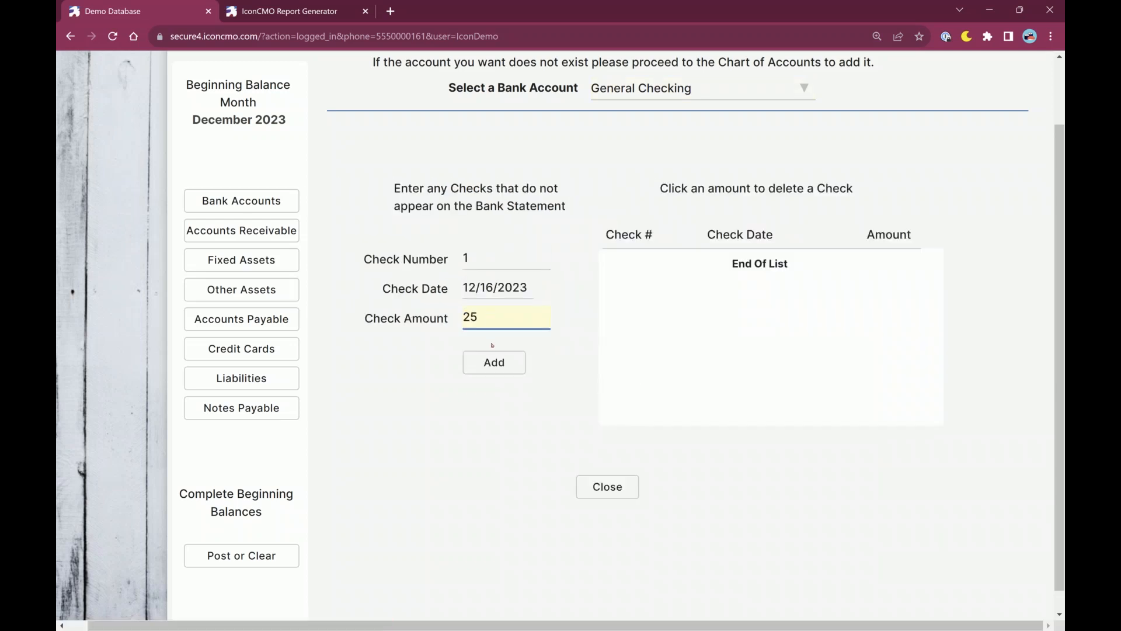
{"action": "left_click", "coordinate": [494, 362]}
{"action": "type", "text": "50"}
{"action": "left_click", "coordinate": [490, 363]}
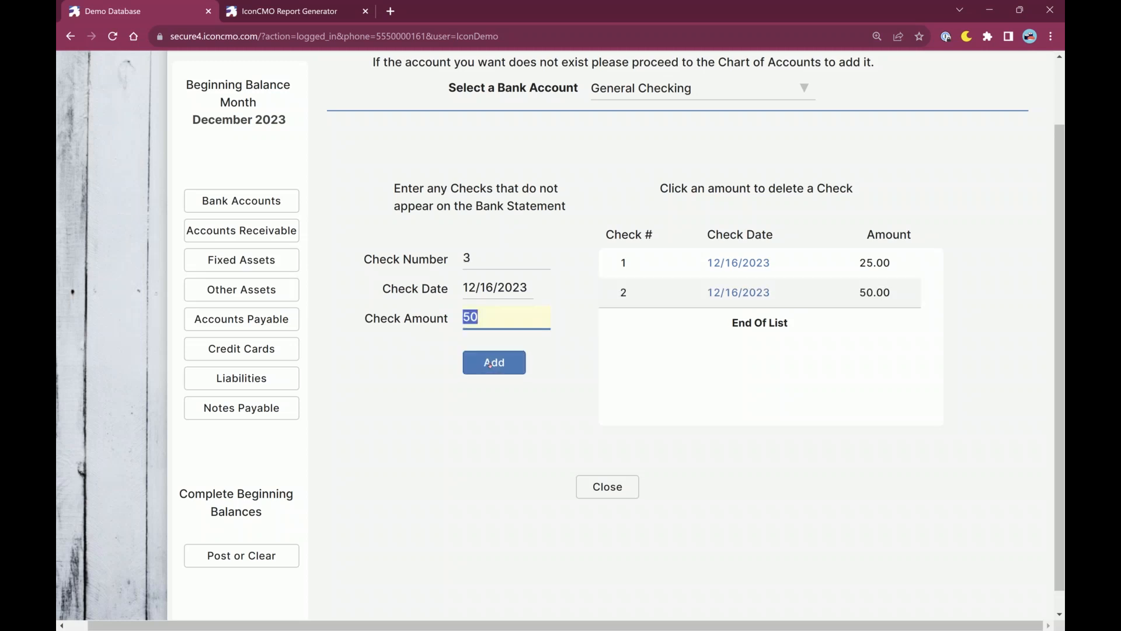
- Add unreconciled checks 3 for 47.99 and 4 for 121.50, dated 12/16/2023, and close the checks list
{"action": "type", "text": "47.99"}
{"action": "left_click", "coordinate": [489, 363]}
{"action": "type", "text": "121"}
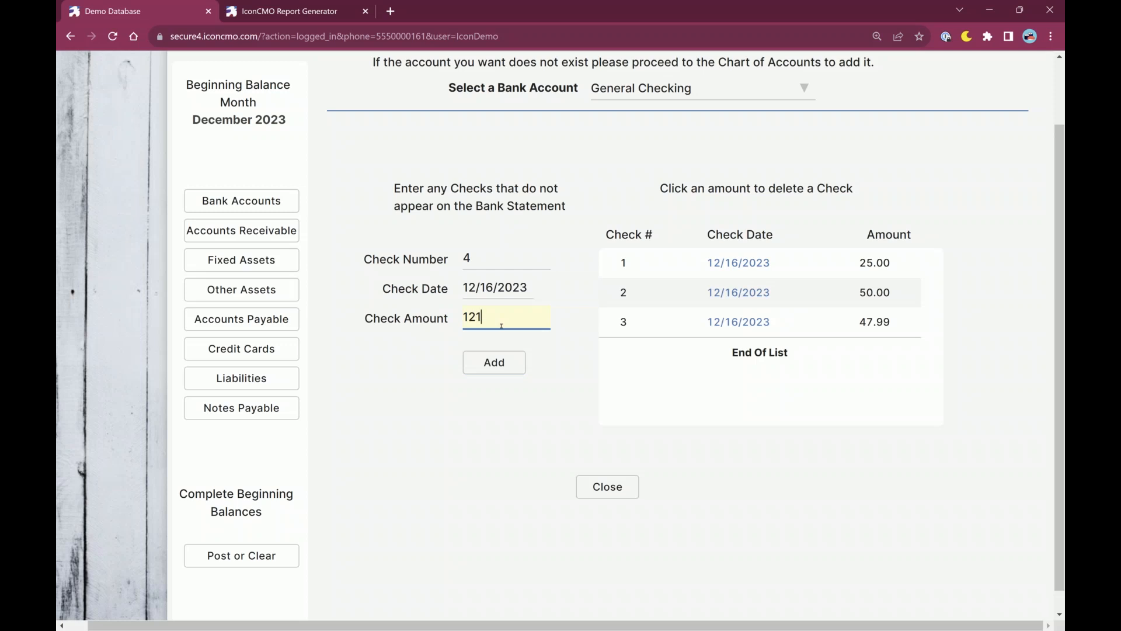
{"action": "type", "text": ".50"}
{"action": "key", "text": "Tab"}
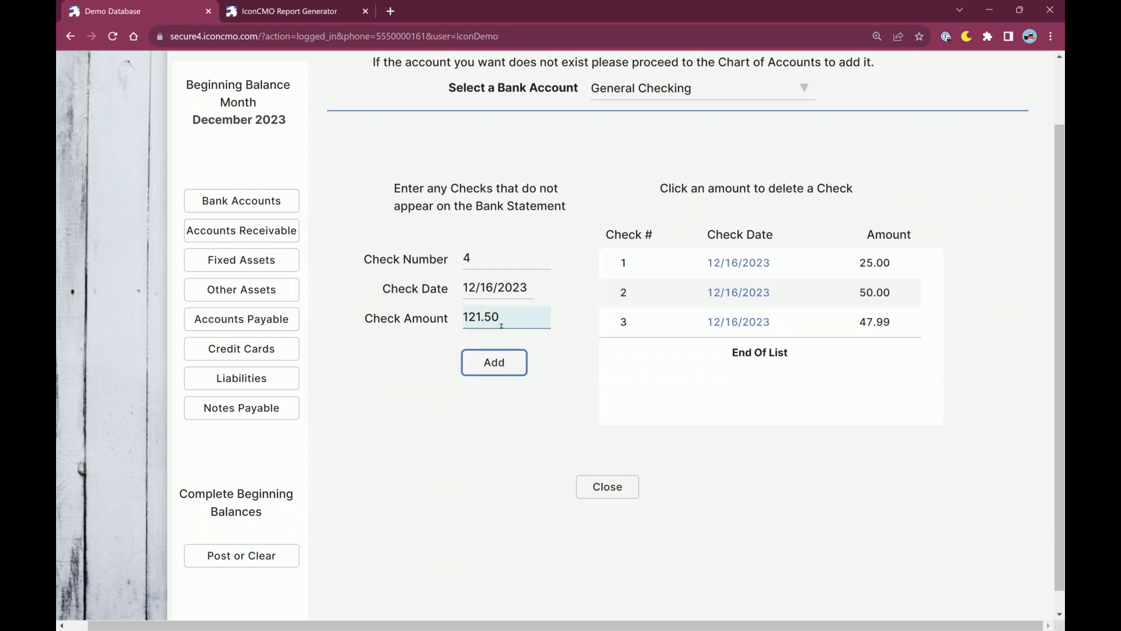
{"action": "left_click", "coordinate": [494, 362]}
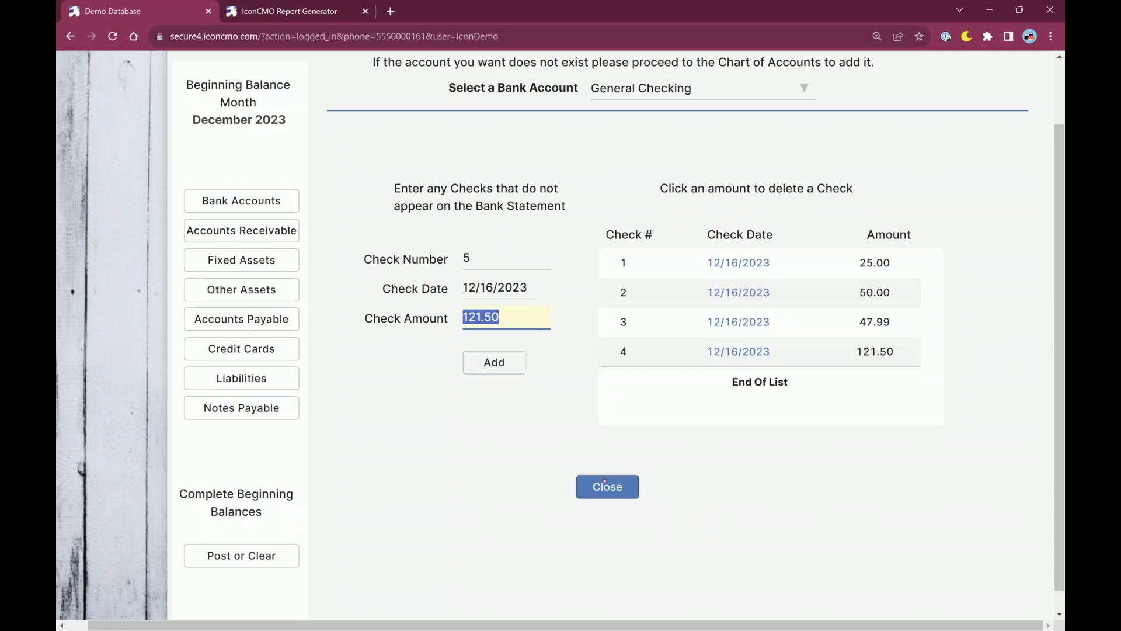
{"action": "left_click", "coordinate": [607, 485]}
- Clear the General Fund's share of General Checking and assign 125.00 to Memorial Fund, 2500 to Missions Fund and 3450 to Pastor Discretionary
{"action": "left_click", "coordinate": [555, 377]}
{"action": "left_click", "coordinate": [589, 377]}
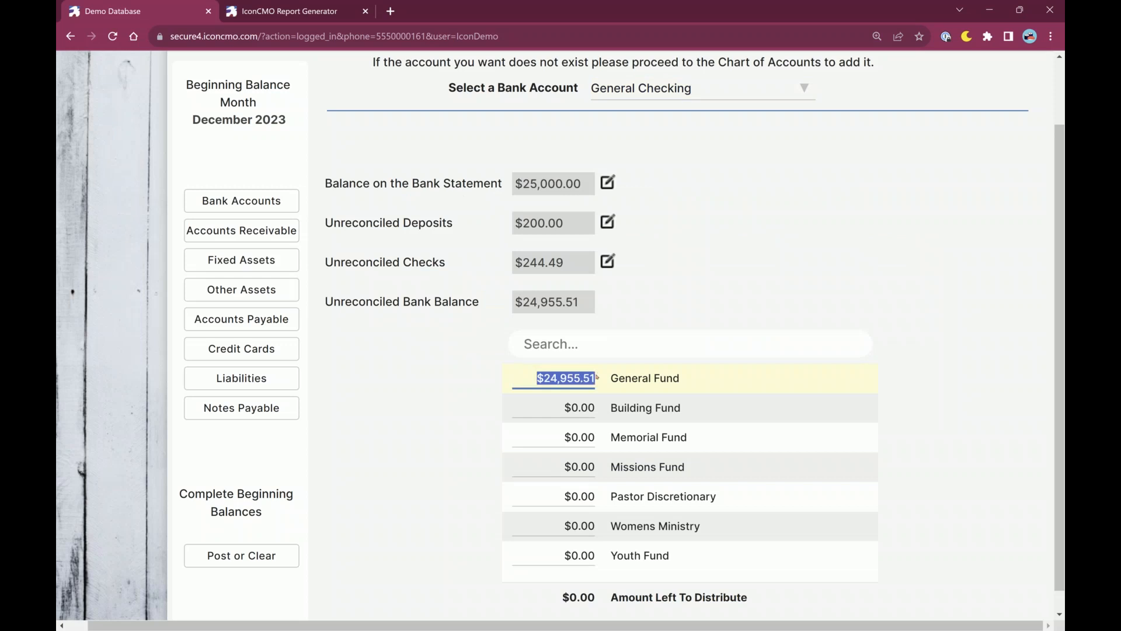
{"action": "key", "text": "BackSpace"}
{"action": "key", "text": "Tab"}
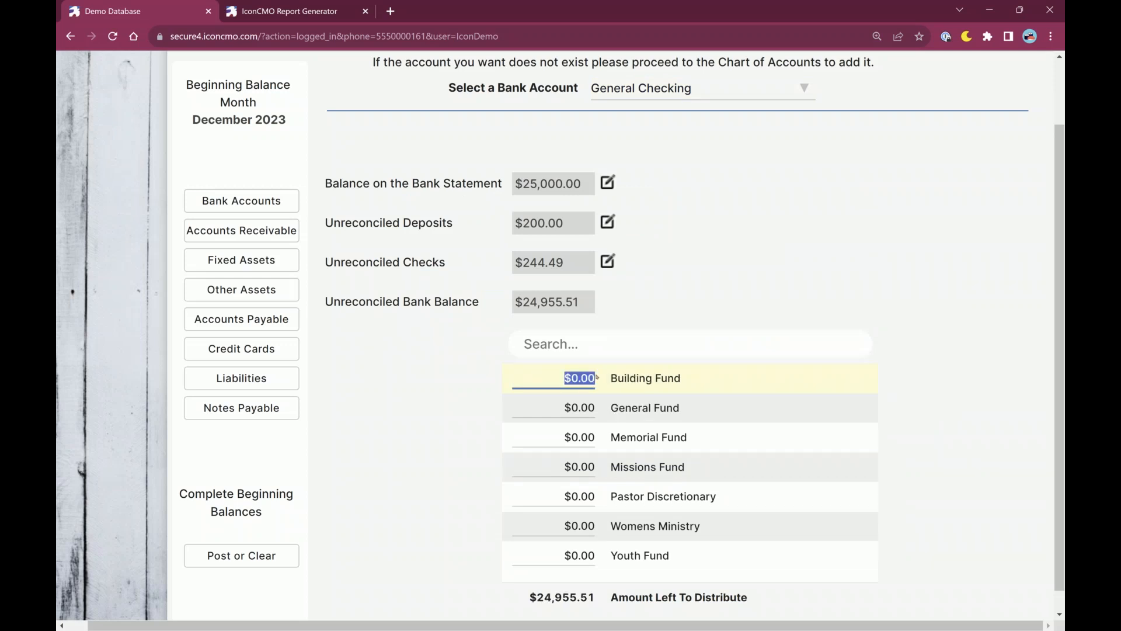
{"action": "key", "text": "Tab"}
{"action": "key", "text": "Tab"}
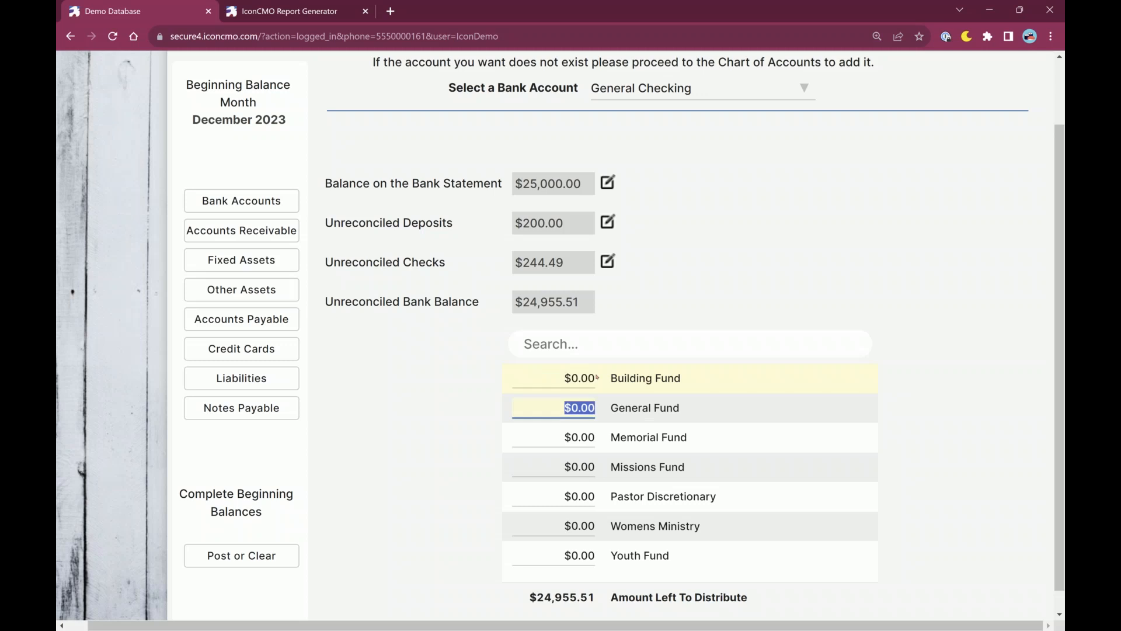
{"action": "type", "text": "125.00"}
{"action": "key", "text": "Tab"}
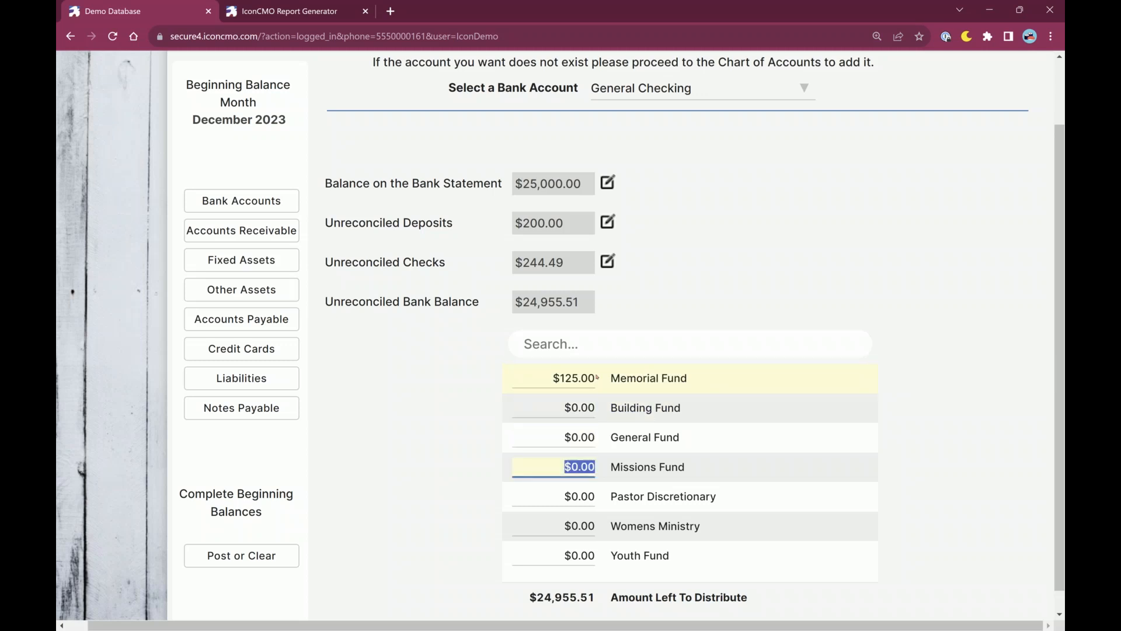
{"action": "type", "text": "2500"}
{"action": "key", "text": "Tab"}
{"action": "type", "text": "3450"}
{"action": "key", "text": "Tab"}
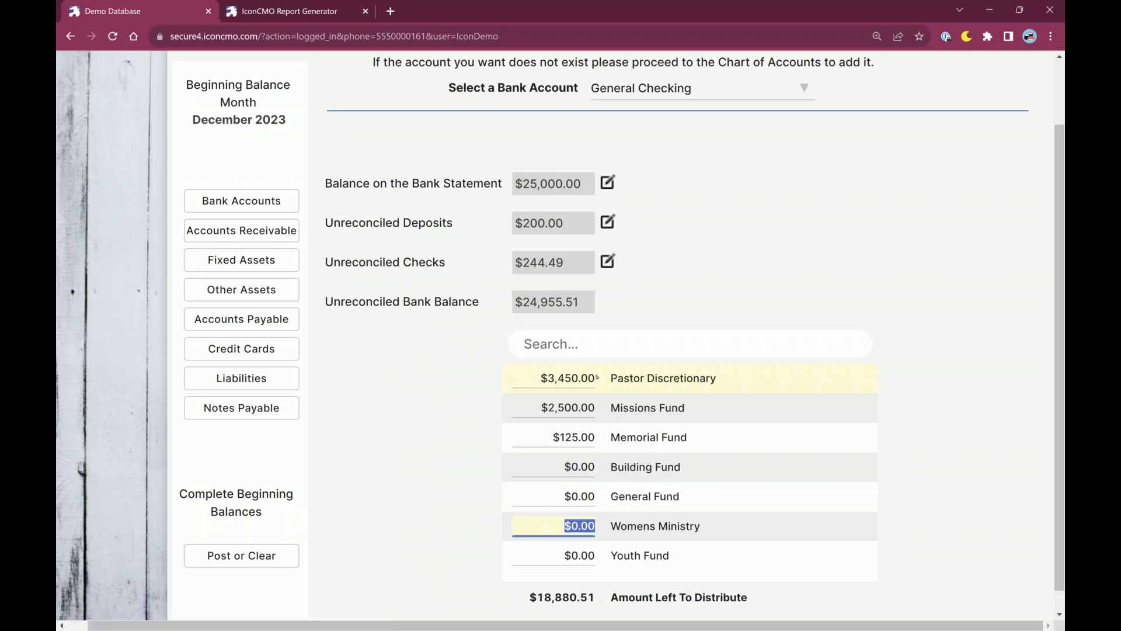
- Assign 7,595 of General Checking to Womens Ministry, 8,500 to Youth Fund and 2785.51 to General Fund
{"action": "type", "text": "7,595"}
{"action": "key", "text": "Tab"}
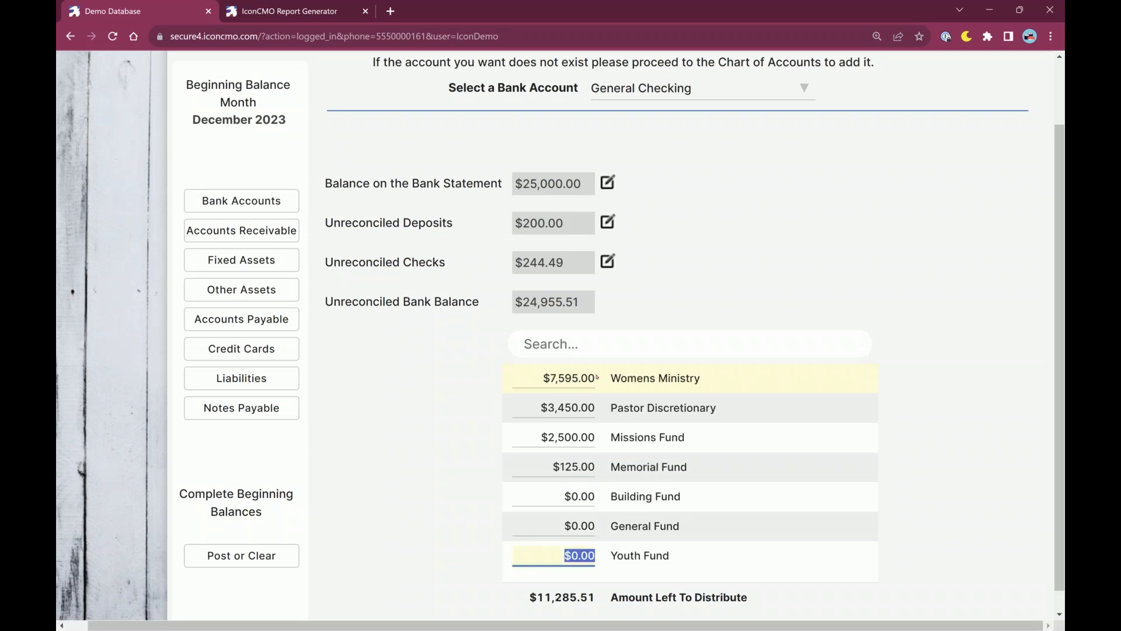
{"action": "type", "text": "8,500"}
{"action": "key", "text": "Tab"}
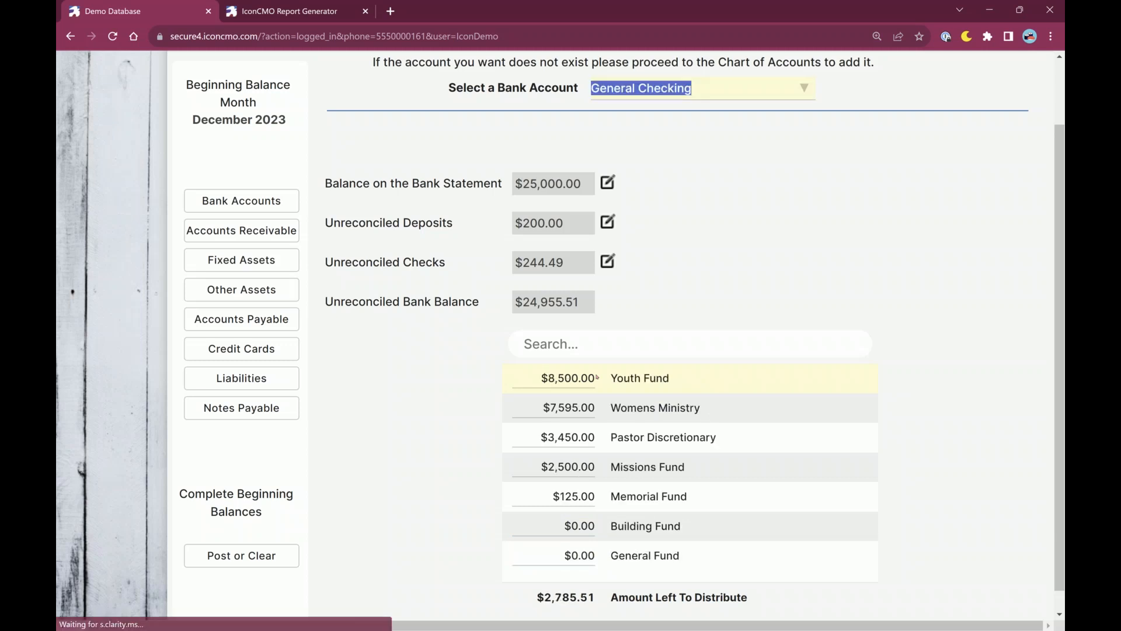
{"action": "left_click", "coordinate": [557, 555]}
{"action": "type", "text": "2785.51"}
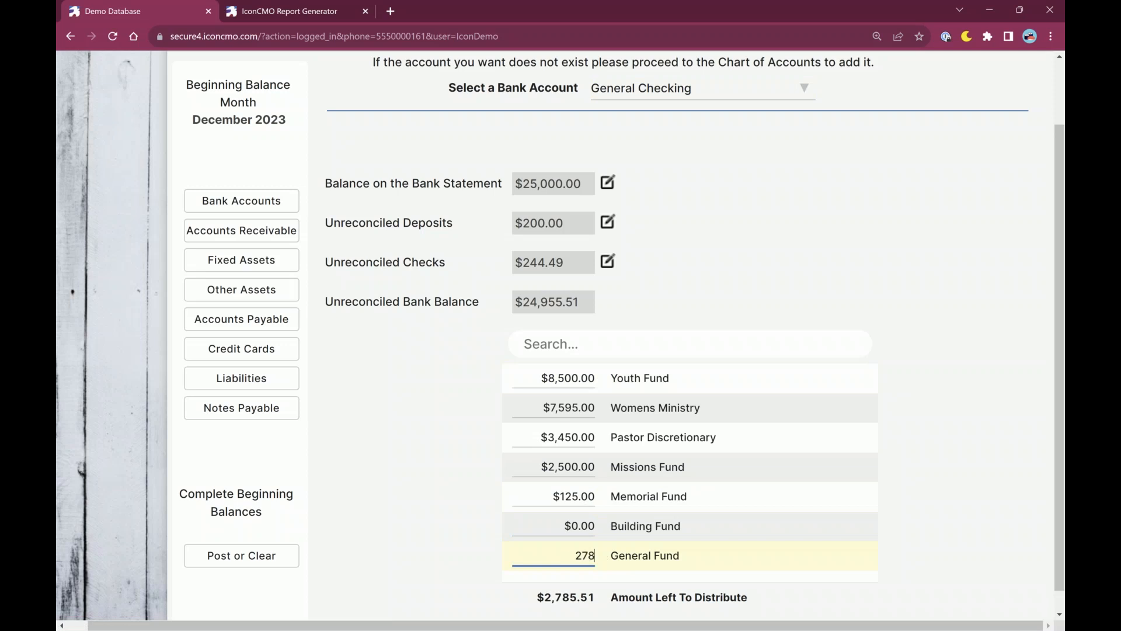
{"action": "key", "text": "Return"}
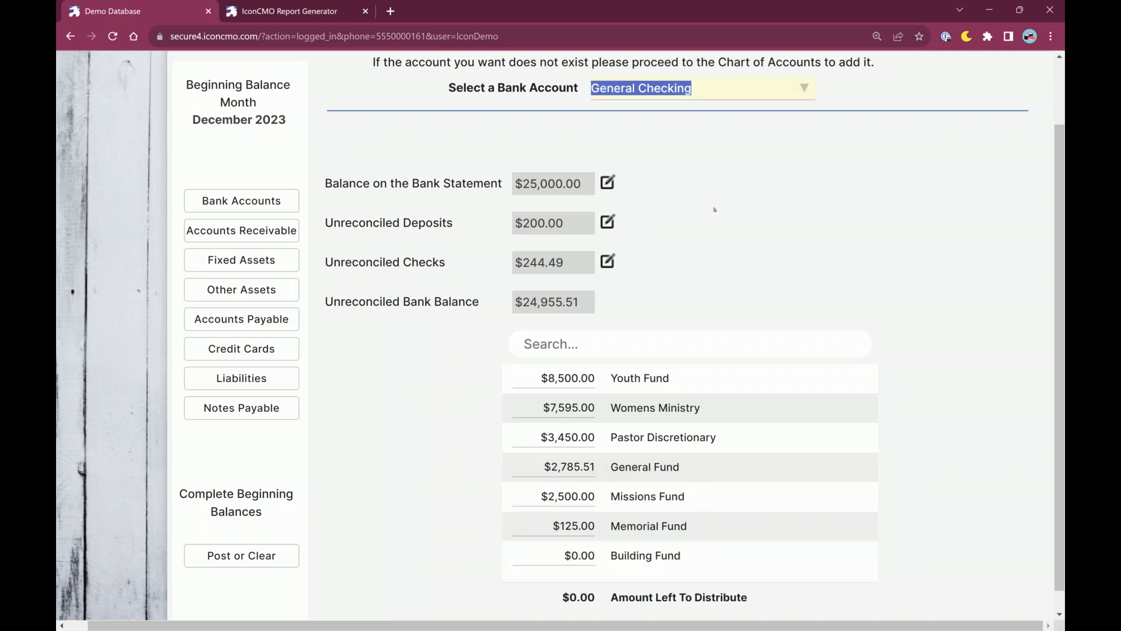
{"action": "left_click", "coordinate": [715, 210]}
- Select the Wells Fargo Savings bank account and save a bank statement balance of 5000 for it
{"action": "scroll", "coordinate": [698, 324], "scroll_direction": "up", "scroll_amount": 2}
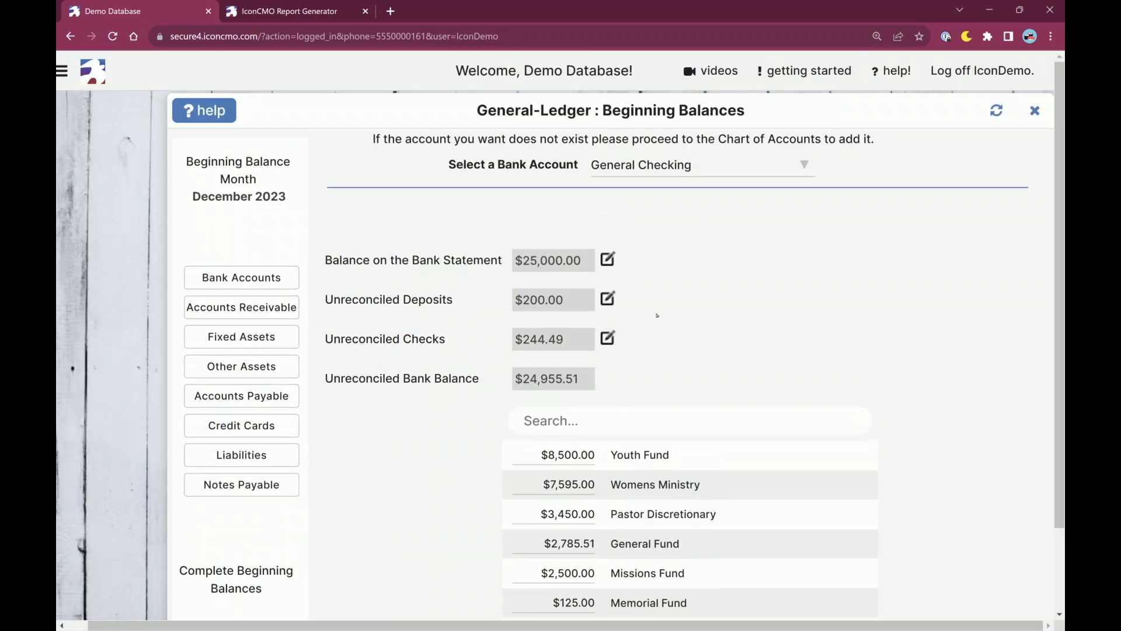
{"action": "left_click", "coordinate": [674, 169]}
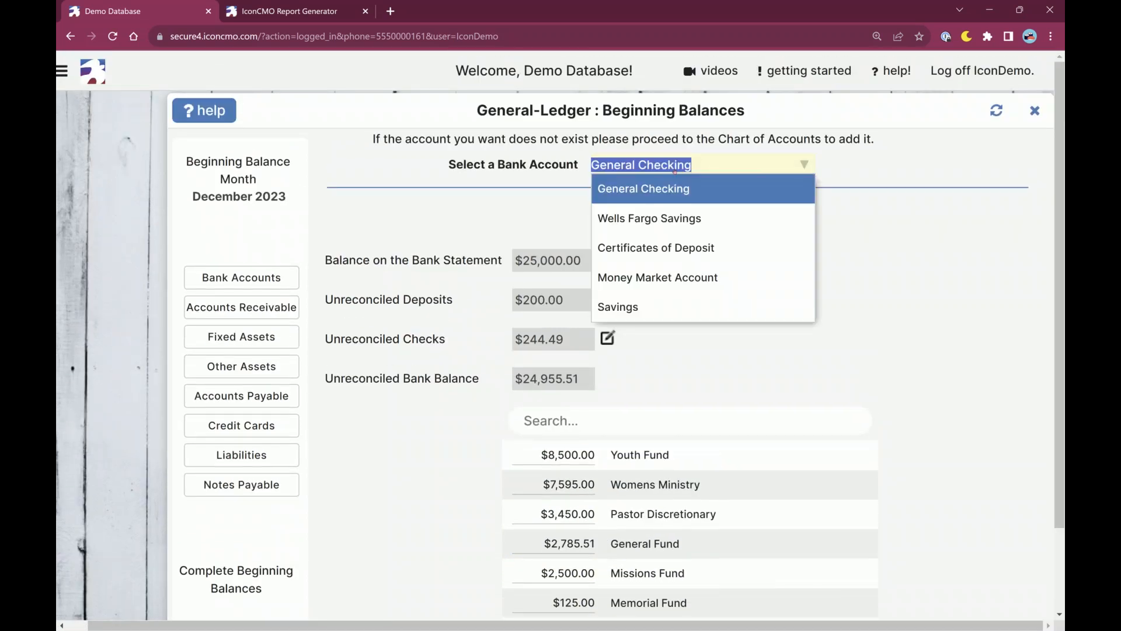
{"action": "left_click", "coordinate": [671, 220]}
{"action": "scroll", "coordinate": [635, 313], "scroll_direction": "down", "scroll_amount": 2}
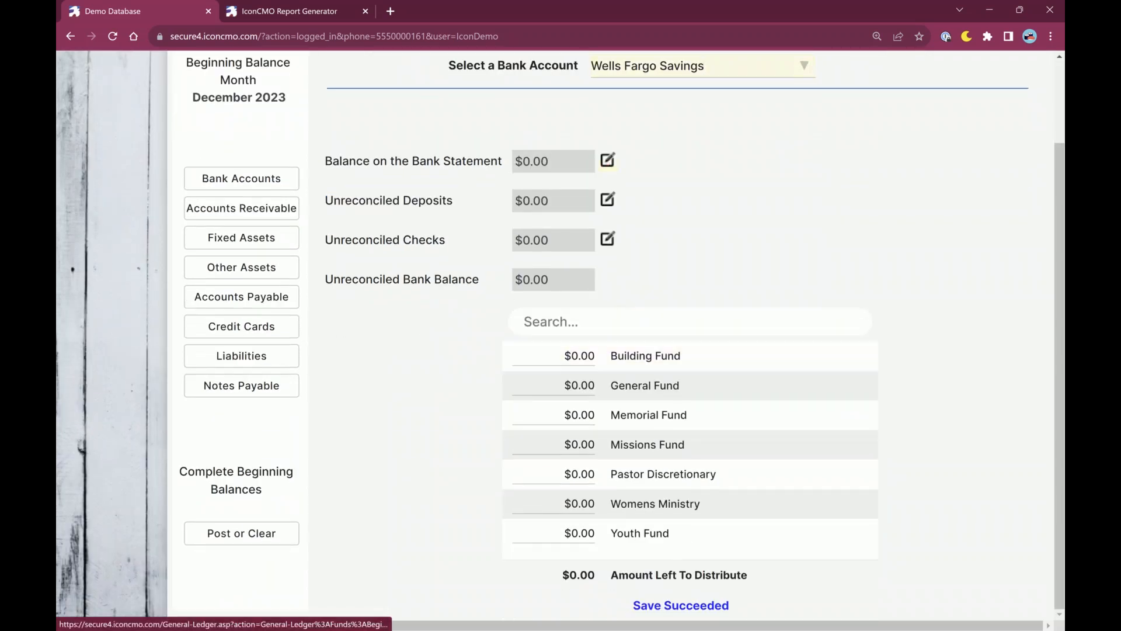
{"action": "left_click", "coordinate": [607, 160]}
{"action": "type", "text": "5000"}
{"action": "left_click", "coordinate": [632, 186]}
- Distribute the Wells Fargo Savings balance as 3000 to General Fund and 2000 to Memorial Fund
{"action": "left_click", "coordinate": [584, 378]}
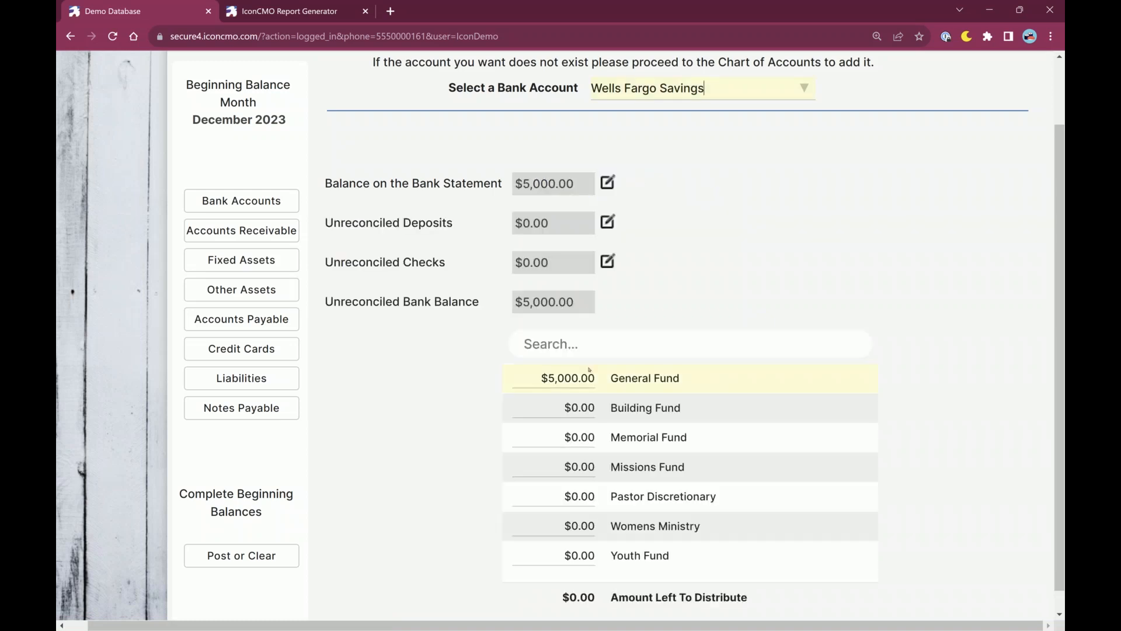
{"action": "left_click_drag", "start_coordinate": [548, 378], "coordinate": [616, 382]}
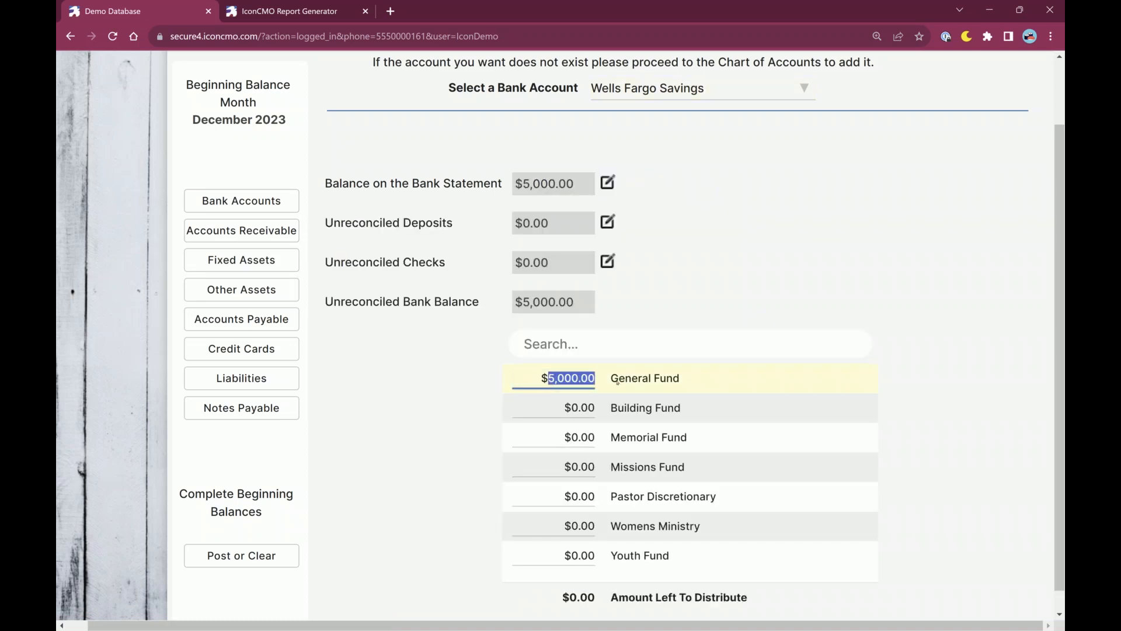
{"action": "type", "text": "3.0"}
{"action": "key", "text": "BackSpace"}
{"action": "key", "text": "BackSpace"}
{"action": "type", "text": "000"}
{"action": "key", "text": "Tab"}
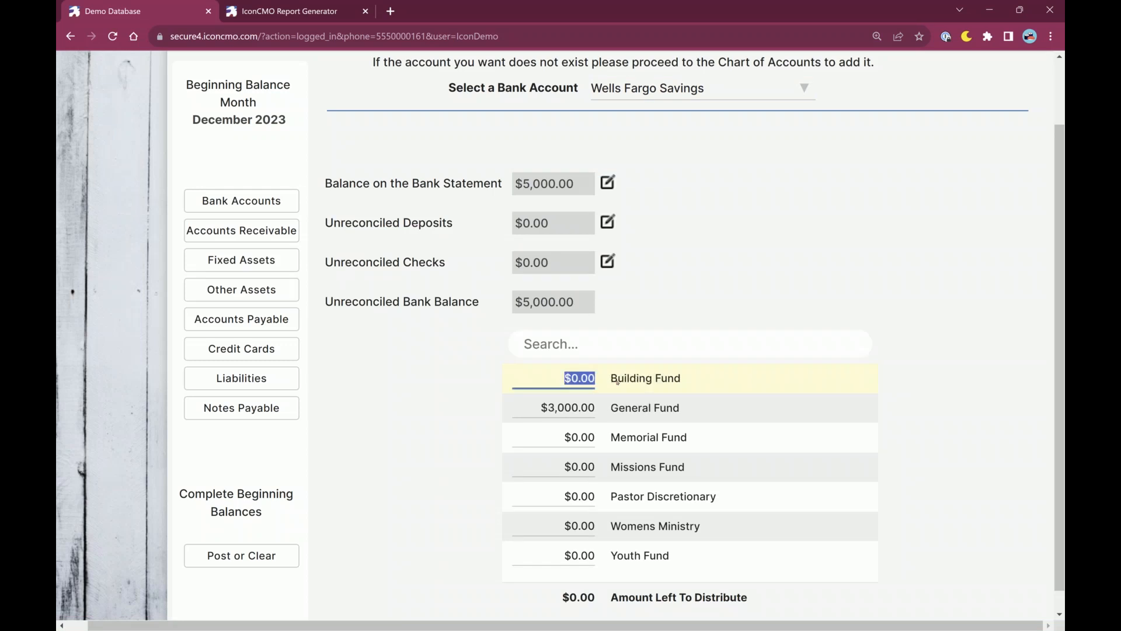
{"action": "key", "text": "Tab"}
{"action": "key", "text": "Tab"}
{"action": "type", "text": "2000"}
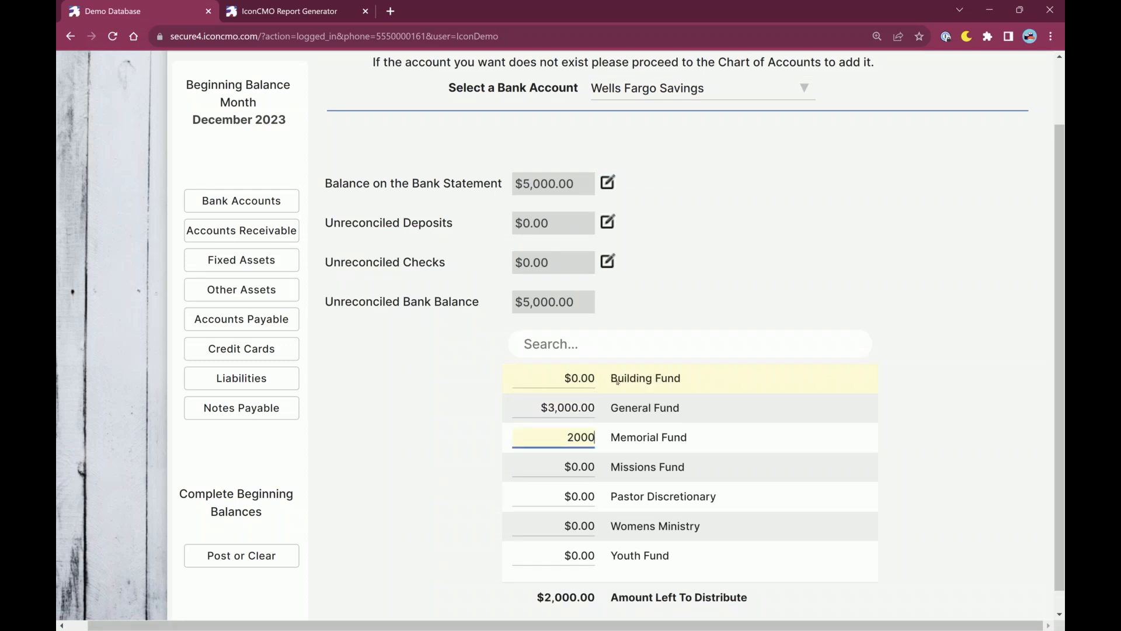
{"action": "key", "text": "Tab"}
{"action": "left_click", "coordinate": [324, 275]}
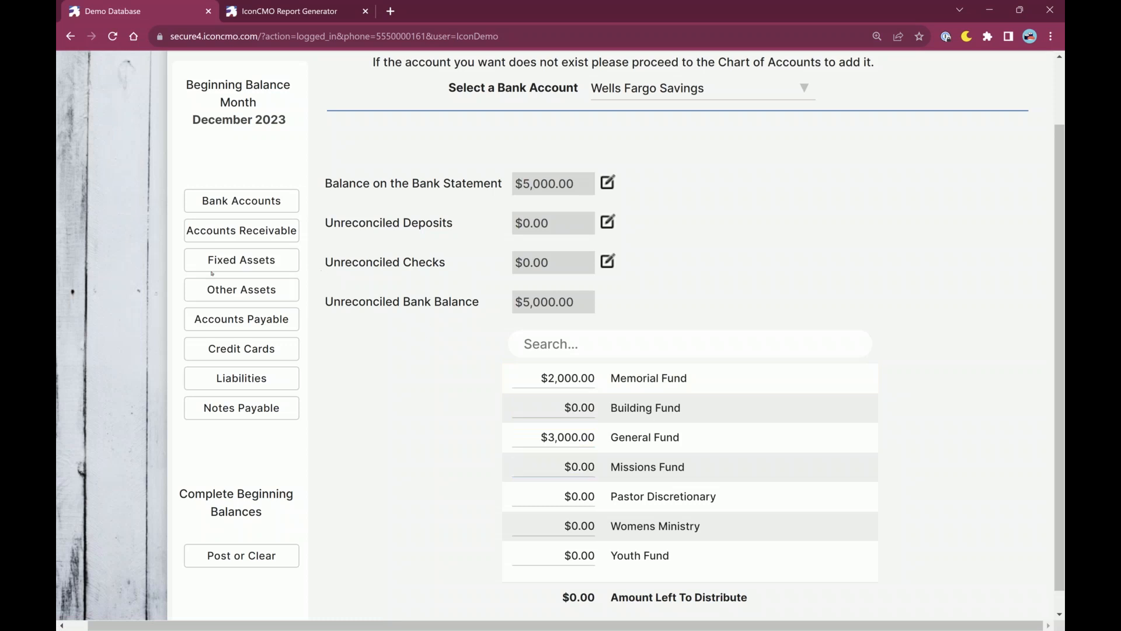
- Record an Accounts Receivable beginning balance of 25.00 for the preselected customer in the General Fund and close the entry form
{"action": "left_click", "coordinate": [236, 230]}
{"action": "left_click", "coordinate": [607, 183]}
{"action": "left_click", "coordinate": [486, 183]}
{"action": "left_click", "coordinate": [479, 218]}
{"action": "left_click_drag", "start_coordinate": [453, 213], "coordinate": [222, 194]}
{"action": "type", "text": "25.00"}
{"action": "key", "text": "Tab"}
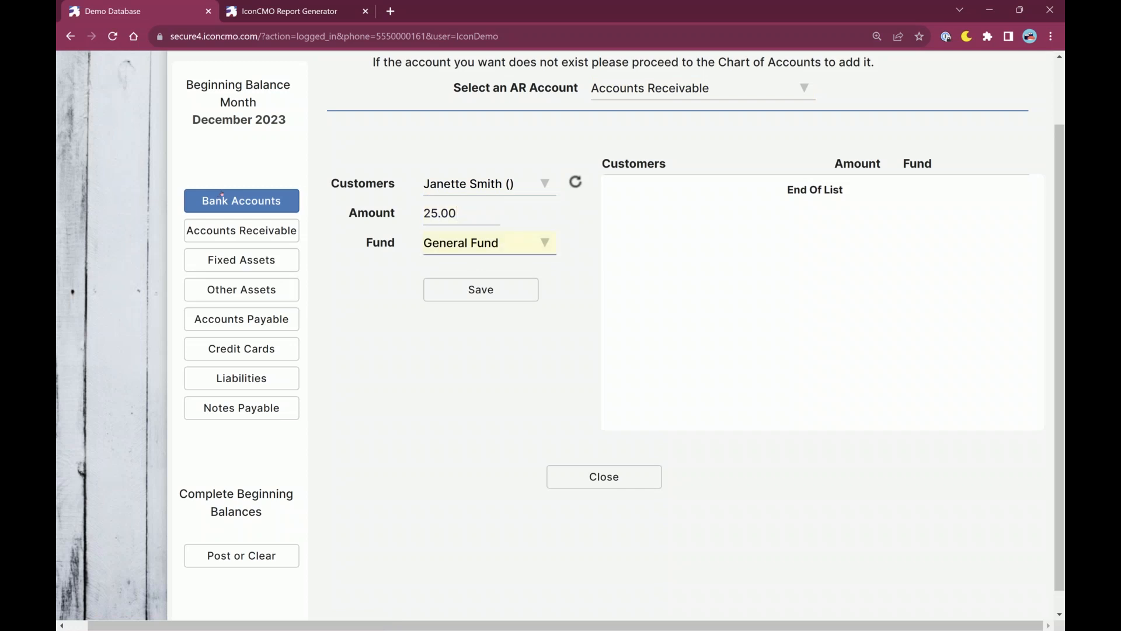
{"action": "left_click", "coordinate": [488, 294]}
{"action": "left_click", "coordinate": [604, 476]}
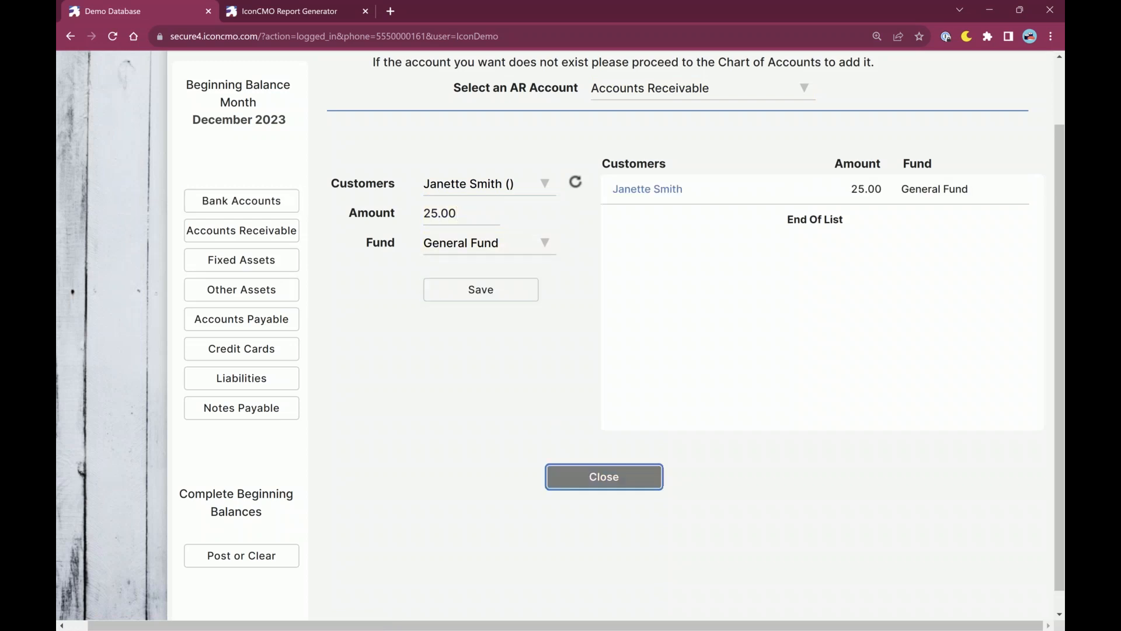
- Set the initial value of the Buildings fixed asset to 100000, apply it to the Building Fund, and save
{"action": "left_click", "coordinate": [291, 268]}
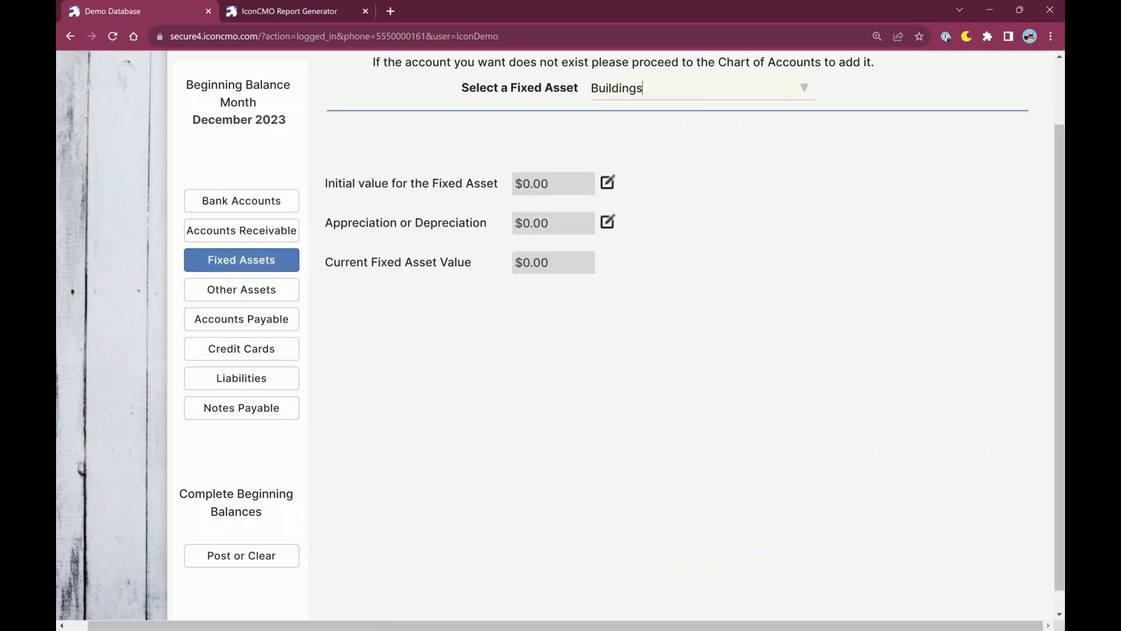
{"action": "left_click", "coordinate": [607, 183]}
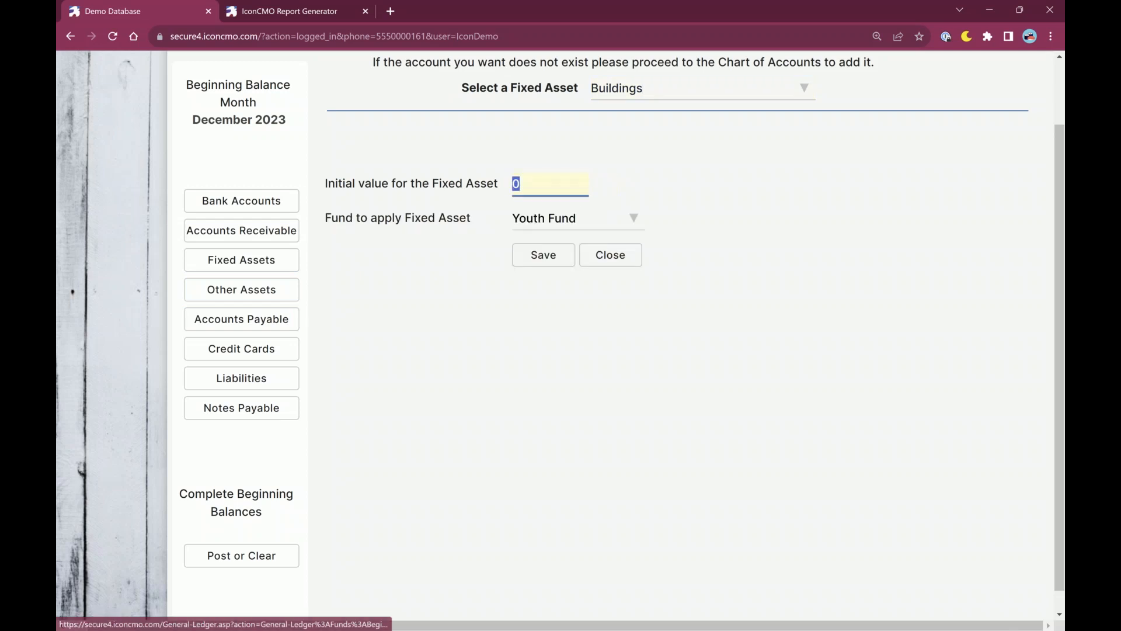
{"action": "type", "text": "100000"}
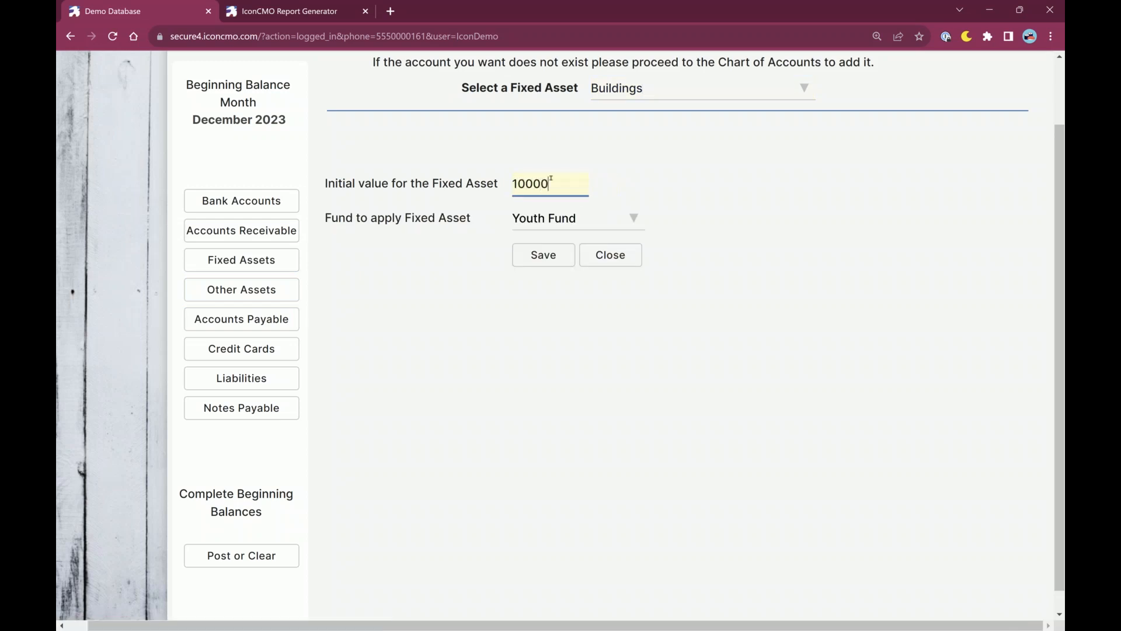
{"action": "key", "text": "Tab"}
{"action": "key", "text": "alt+Down"}
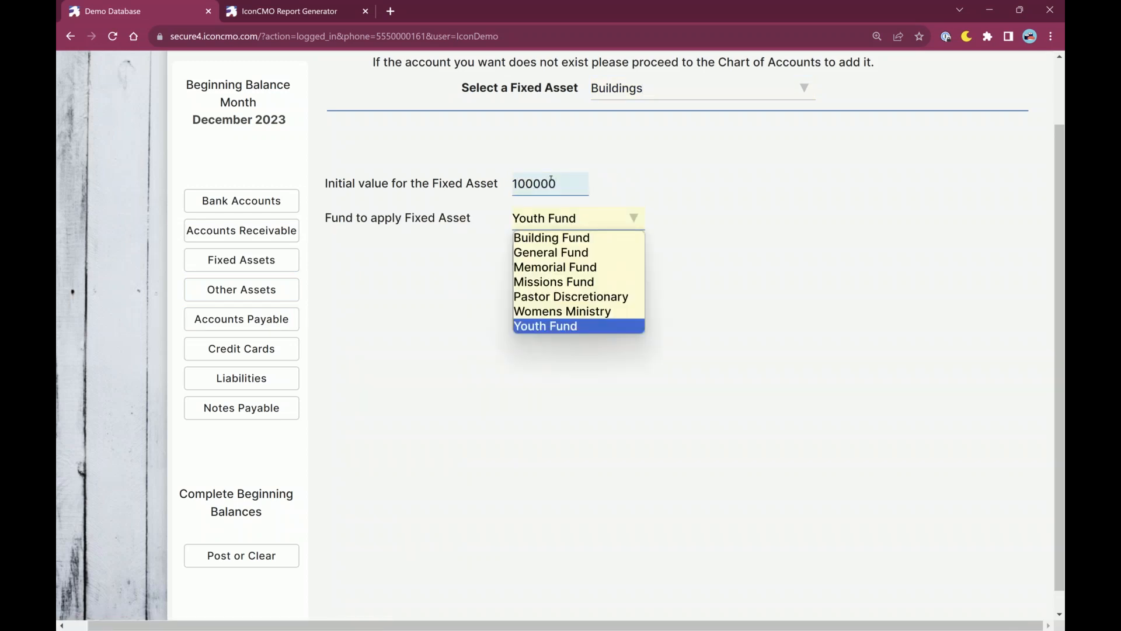
{"action": "key", "text": "Up"}
{"action": "key", "text": "Up"}
{"action": "key", "text": "Up"}
{"action": "key", "text": "Up"}
{"action": "key", "text": "Up"}
{"action": "key", "text": "Up"}
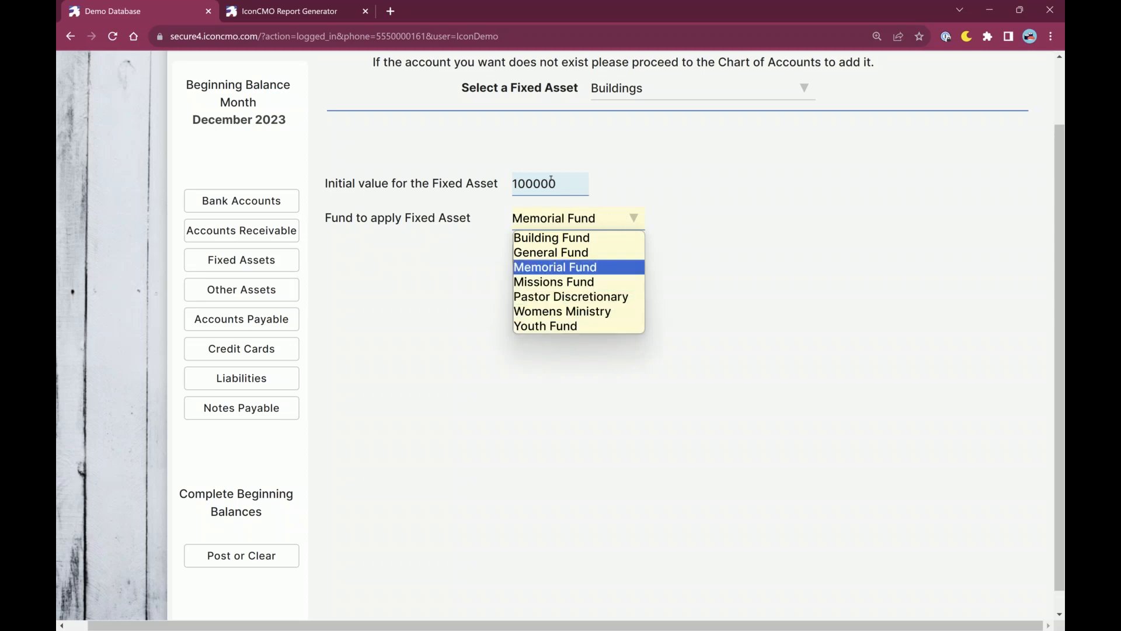
{"action": "key", "text": "Return"}
{"action": "key", "text": "Tab"}
{"action": "key", "text": "Return"}
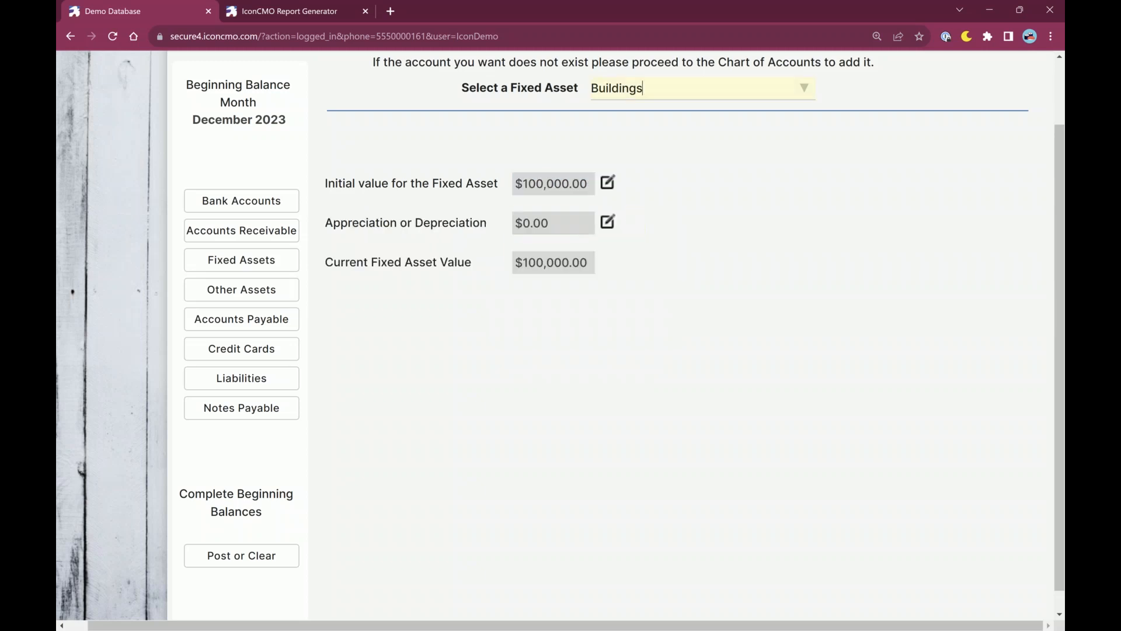
- Save a depreciation of -10000 for the Buildings fixed asset using the Depreciation - Buildings account
{"action": "left_click", "coordinate": [608, 223]}
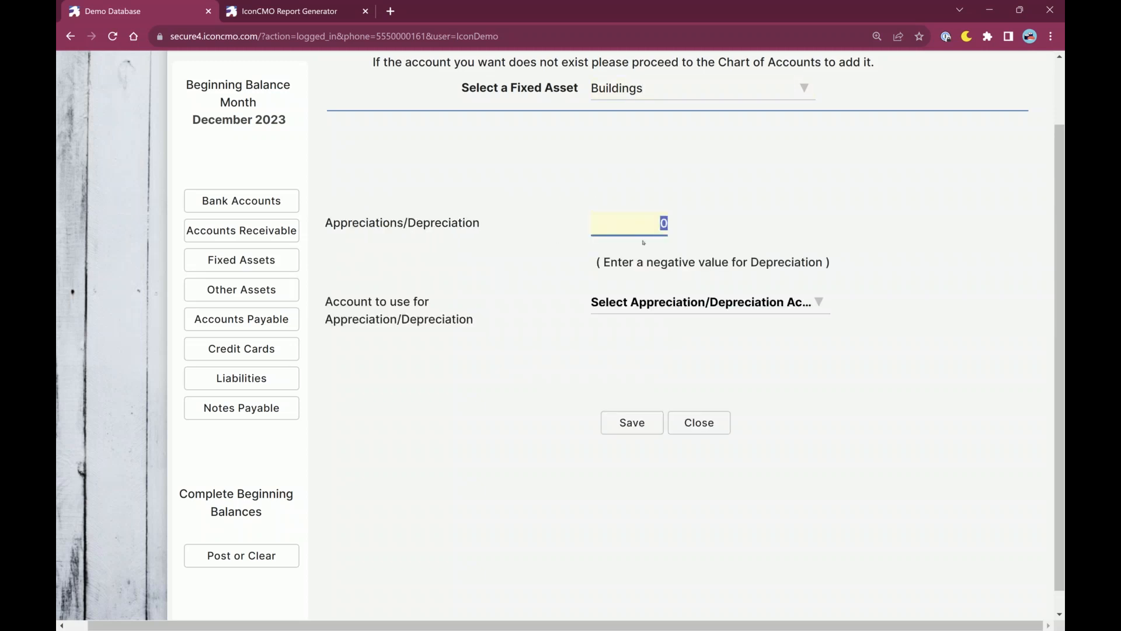
{"action": "type", "text": "-10000"}
{"action": "key", "text": "Tab"}
{"action": "key", "text": "alt+Down"}
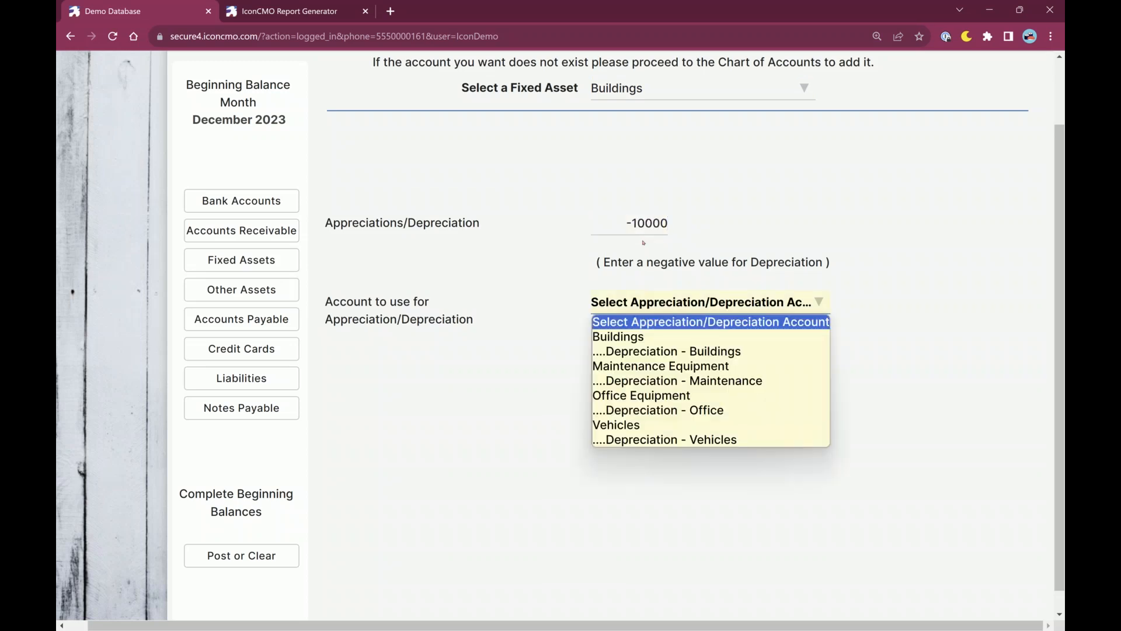
{"action": "key", "text": "Down"}
{"action": "key", "text": "Down"}
{"action": "key", "text": "Return"}
{"action": "key", "text": "Tab"}
{"action": "key", "text": "Return"}
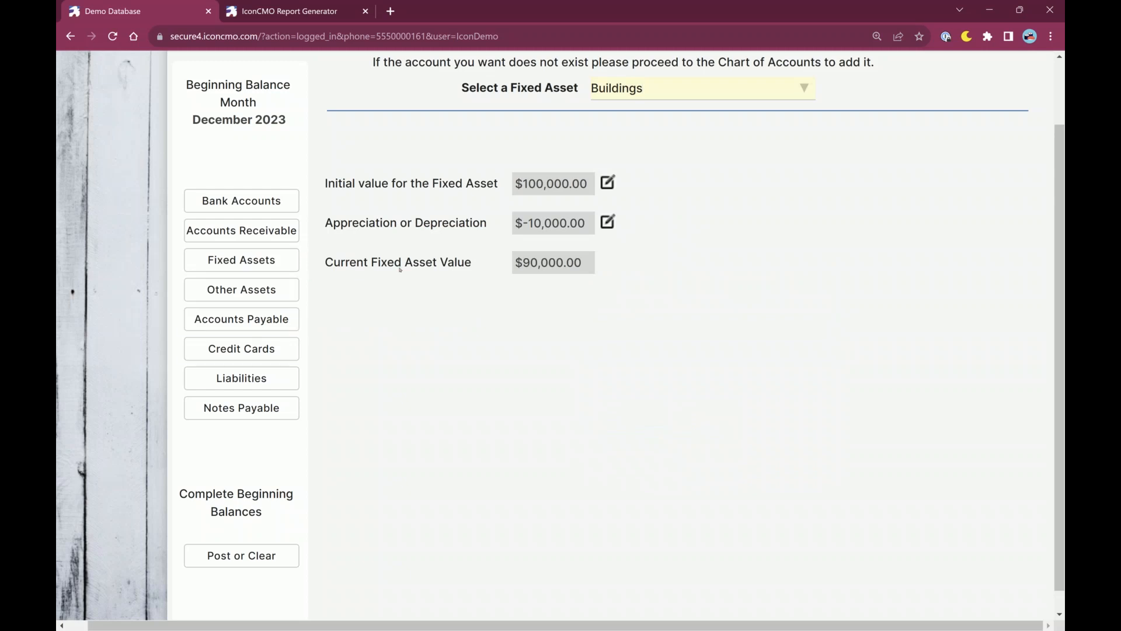
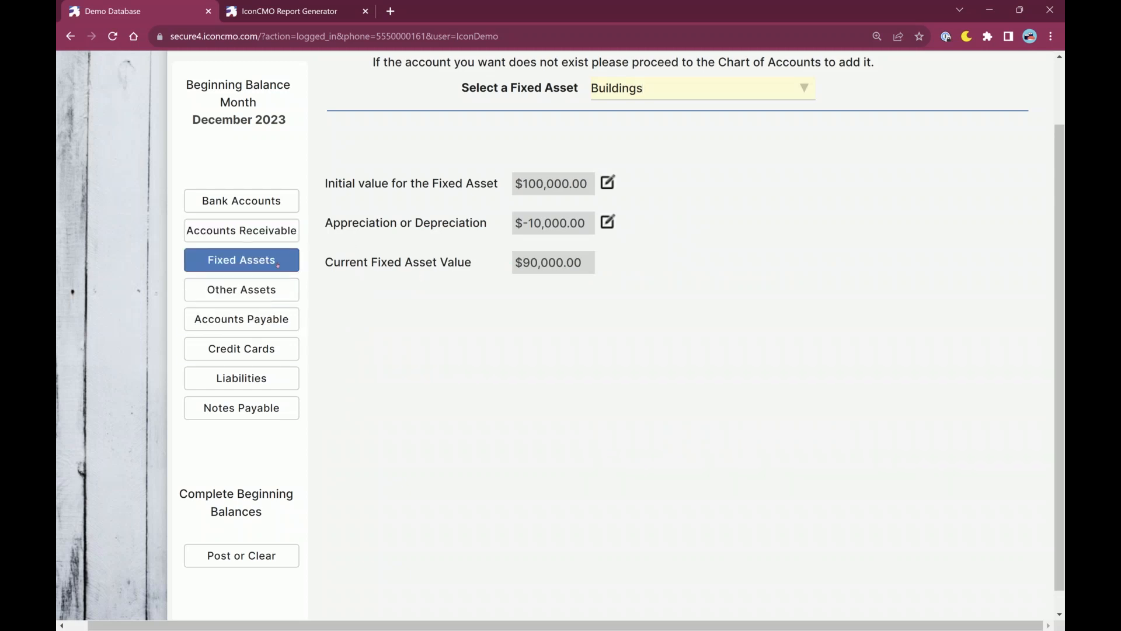
- Record an Accounts Payable beginning balance of 20.00 for the vendor Amazon in the General Fund and close the entry form
{"action": "left_click", "coordinate": [253, 319]}
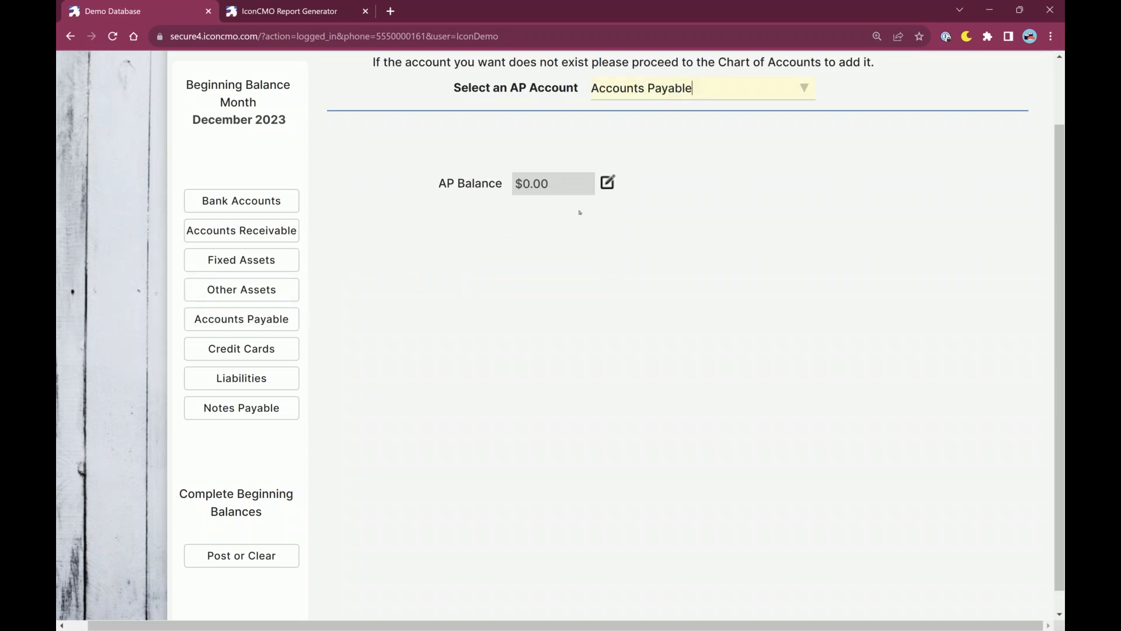
{"action": "left_click", "coordinate": [452, 185]}
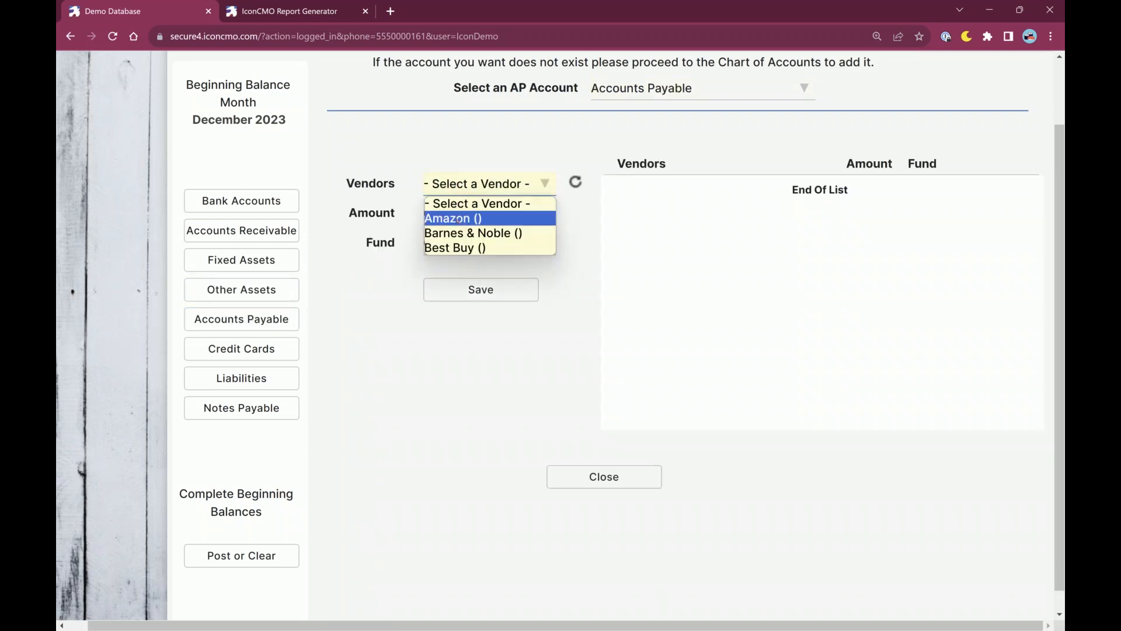
{"action": "left_click", "coordinate": [450, 217]}
{"action": "type", "text": "20.00"}
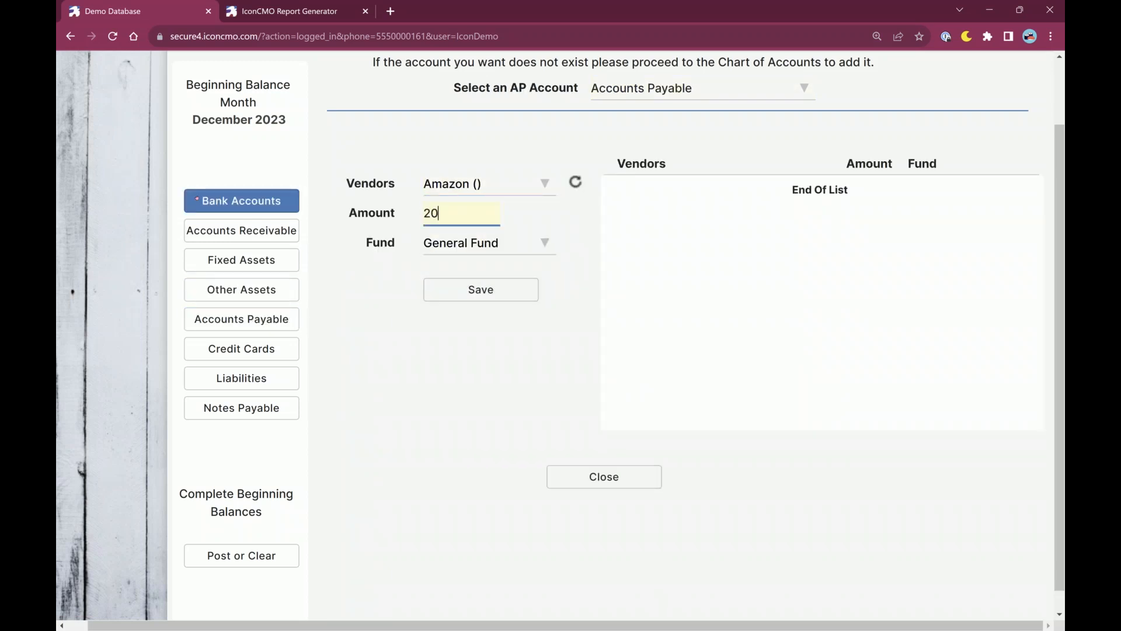
{"action": "key", "text": "Tab"}
{"action": "key", "text": "Tab"}
{"action": "key", "text": "Return"}
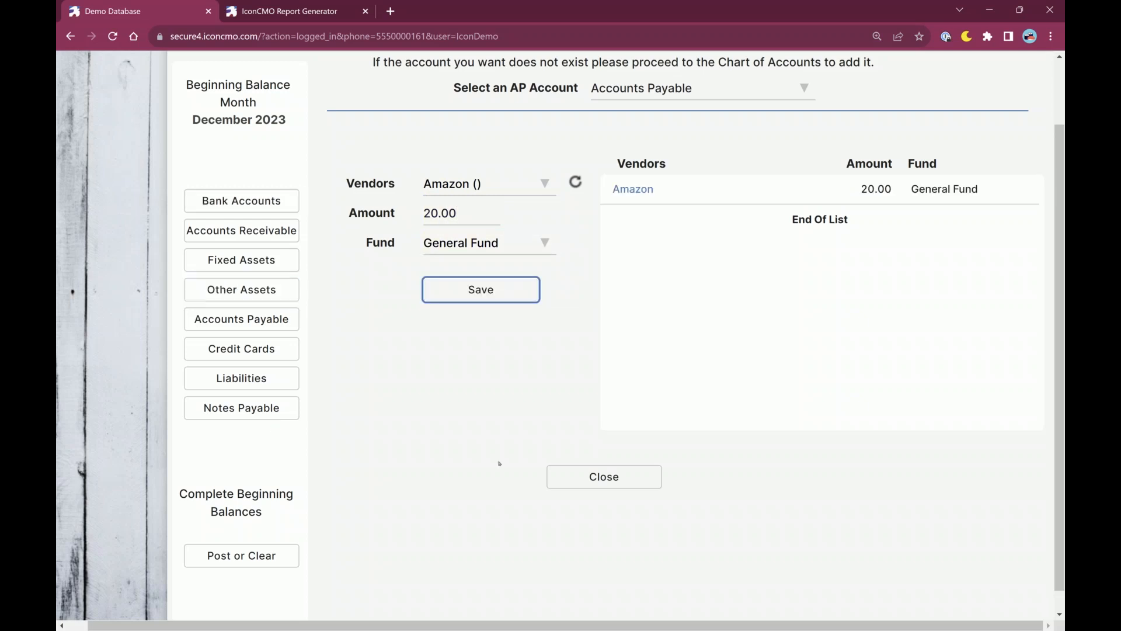
{"action": "left_click", "coordinate": [554, 476]}
- Set the last statement balance of the Discovery Card credit card account to 510.00 and save
{"action": "left_click", "coordinate": [247, 354]}
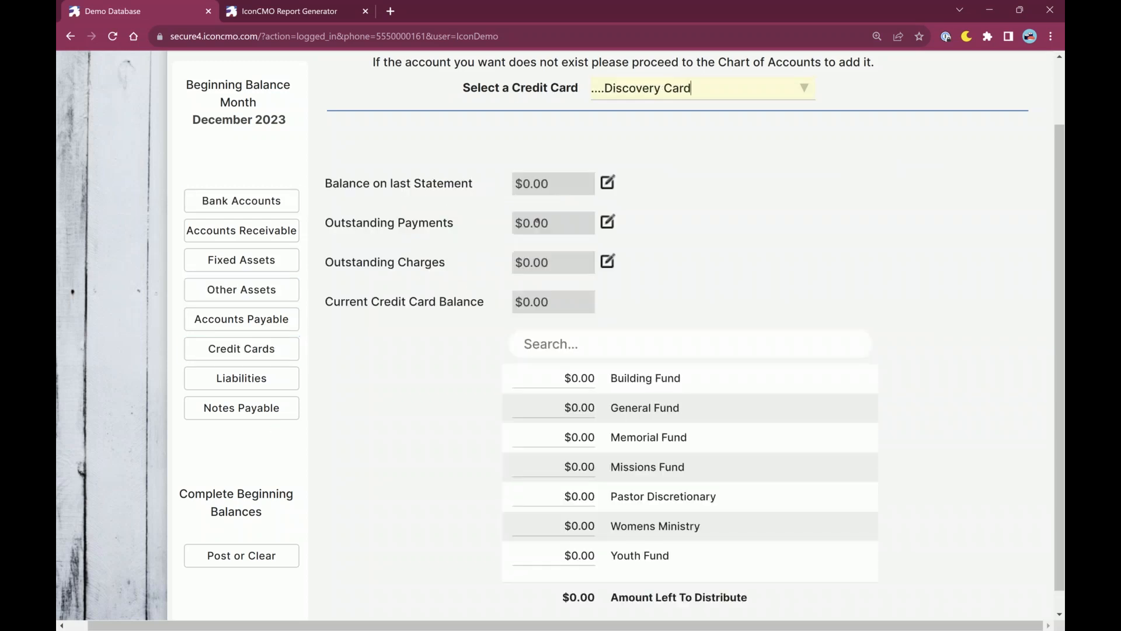
{"action": "left_click", "coordinate": [607, 184]}
{"action": "type", "text": "510.0"}
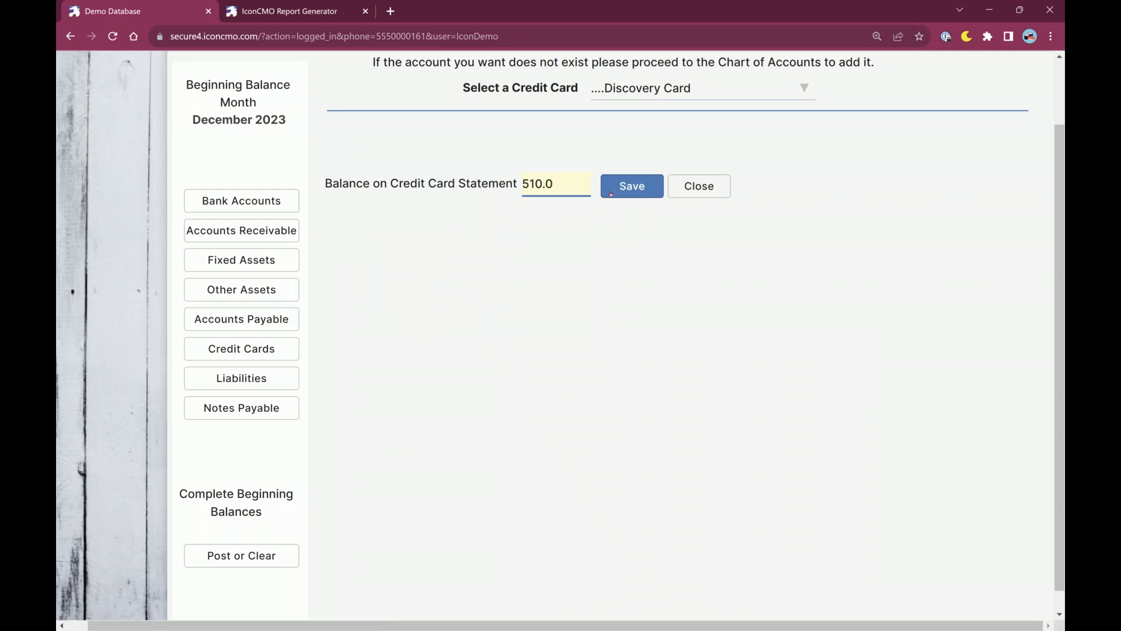
{"action": "left_click", "coordinate": [619, 187]}
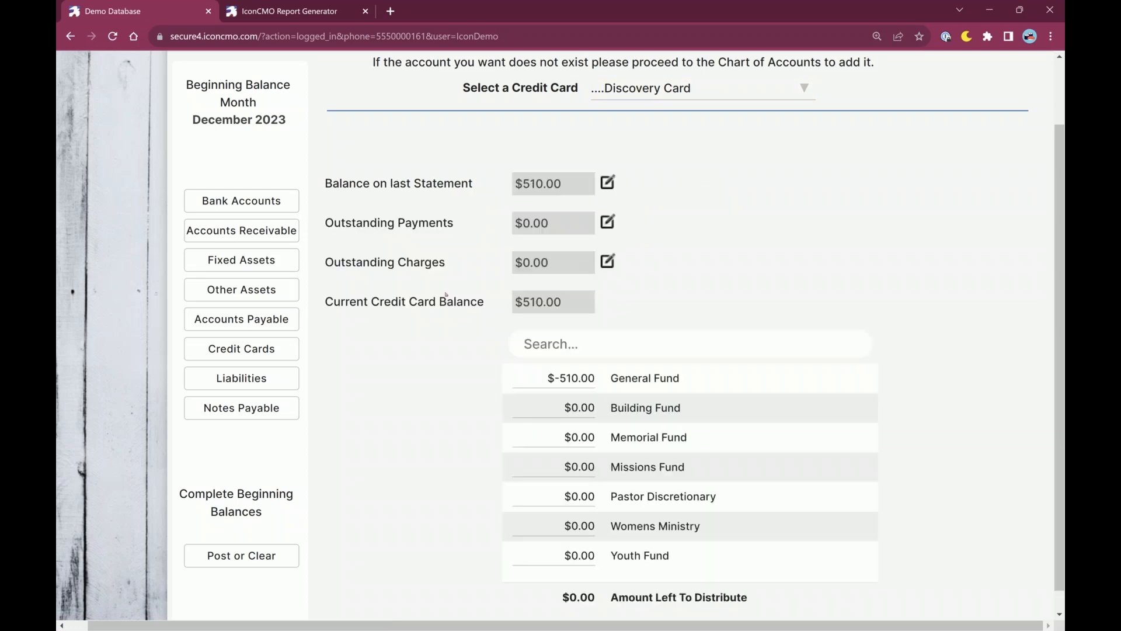
- Save an outstanding charge of 50.00 for the Discovery Card and close the entry form
{"action": "left_click", "coordinate": [613, 260]}
{"action": "type", "text": "50.00"}
{"action": "key", "text": "Tab"}
{"action": "key", "text": "Return"}
{"action": "left_click", "coordinate": [607, 486]}
- Set the loan balance of the Mortgage note payable to 50000 and save
{"action": "left_click", "coordinate": [241, 408]}
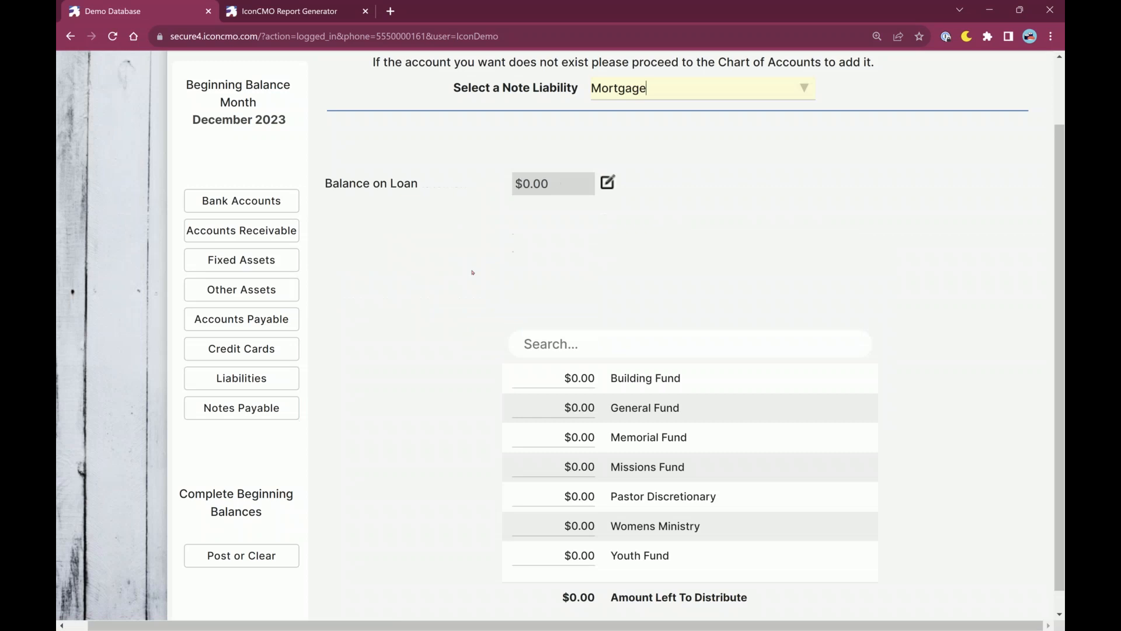
{"action": "left_click", "coordinate": [607, 182]}
{"action": "type", "text": "50000"}
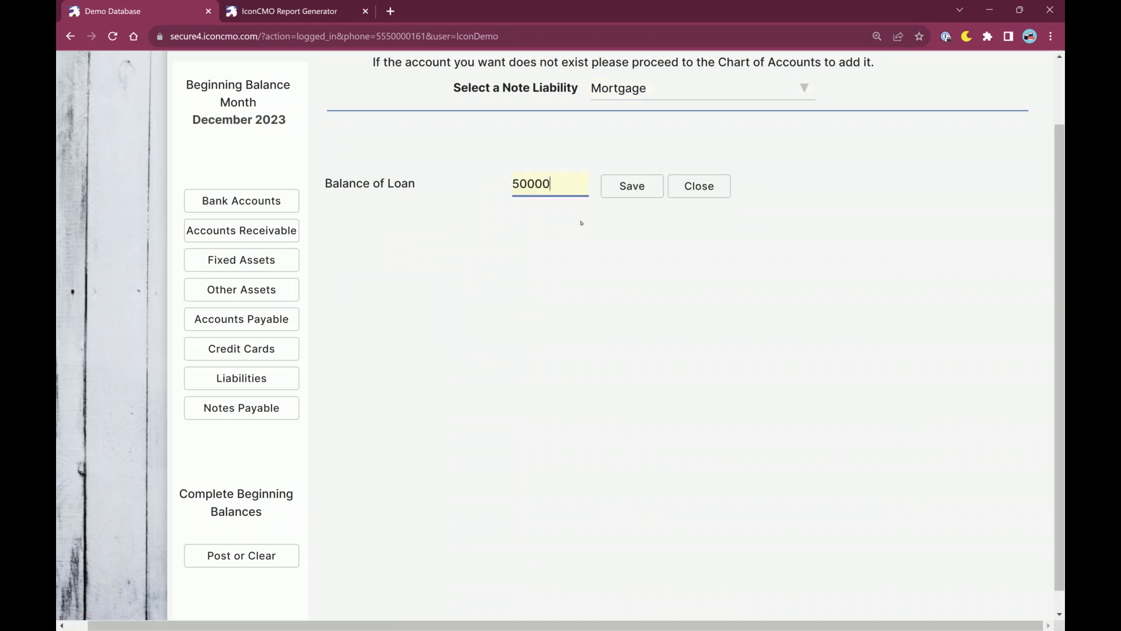
{"action": "key", "text": "Tab"}
{"action": "key", "text": "Return"}
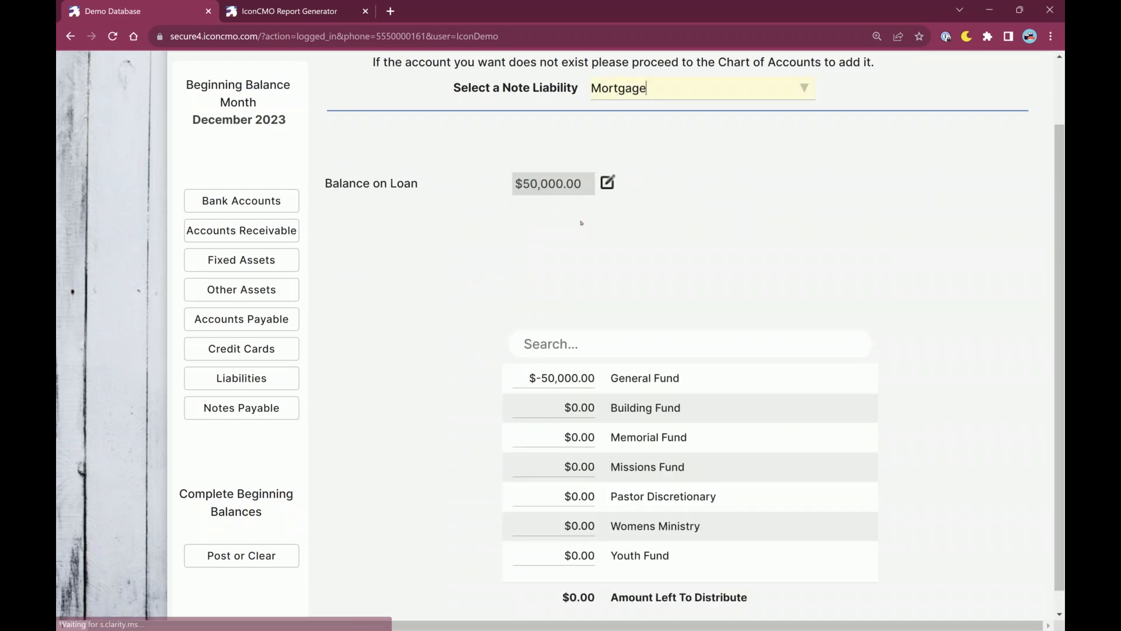
- Move the Mortgage distribution of -50,000.00 from the General Fund to the Building Fund
{"action": "left_click", "coordinate": [534, 354]}
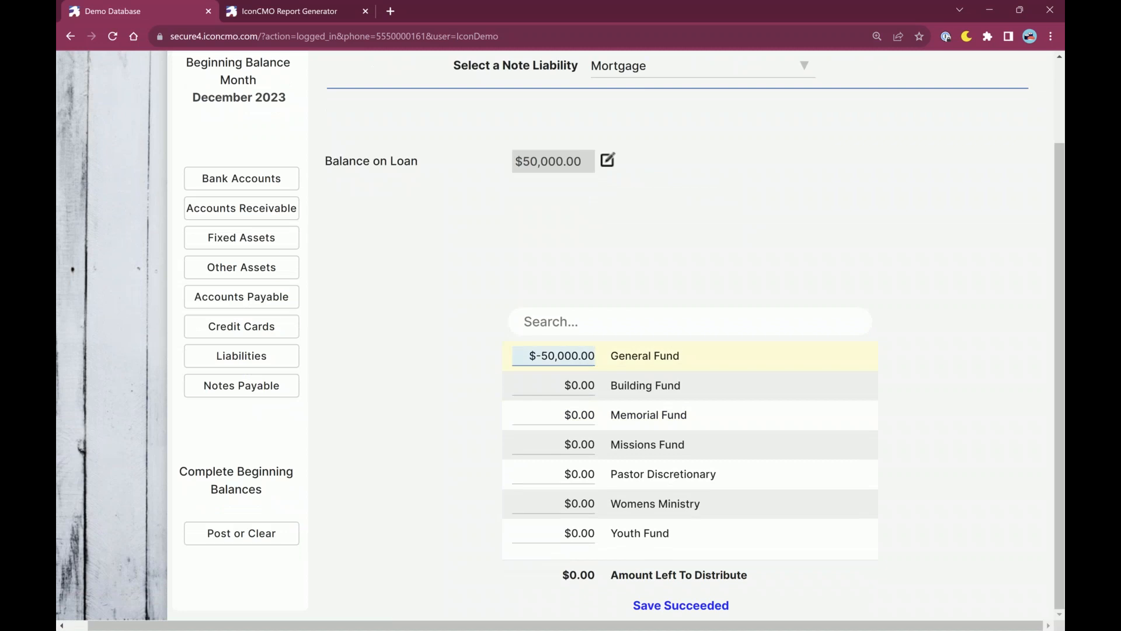
{"action": "left_click_drag", "start_coordinate": [535, 354], "coordinate": [595, 356]}
{"action": "key", "text": "ctrl+c"}
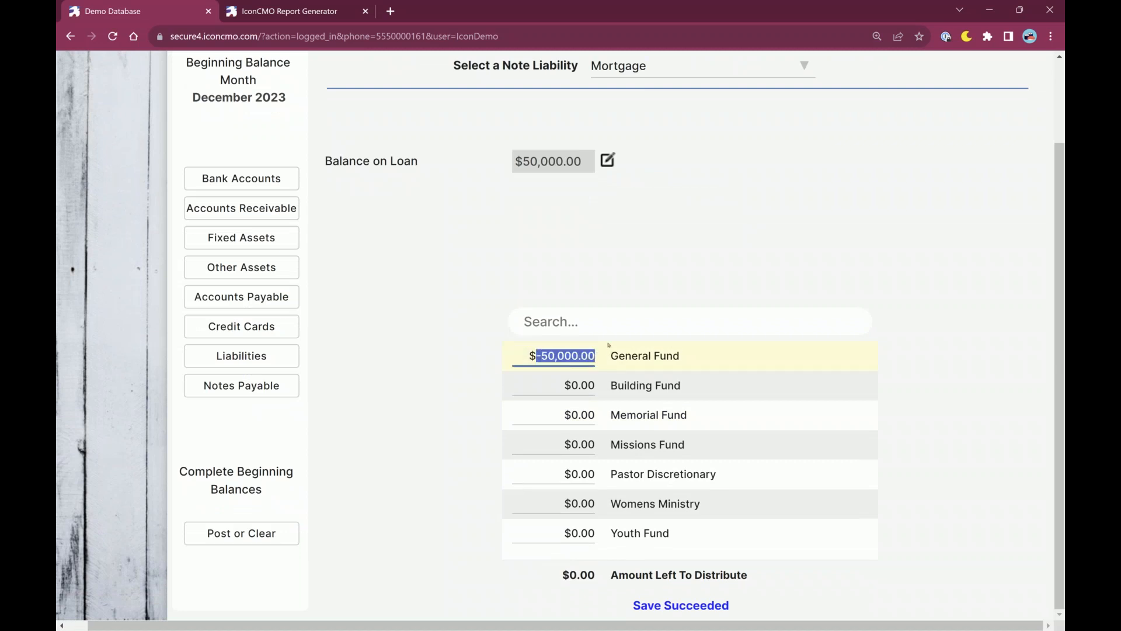
{"action": "key", "text": "BackSpace"}
{"action": "key", "text": "Tab"}
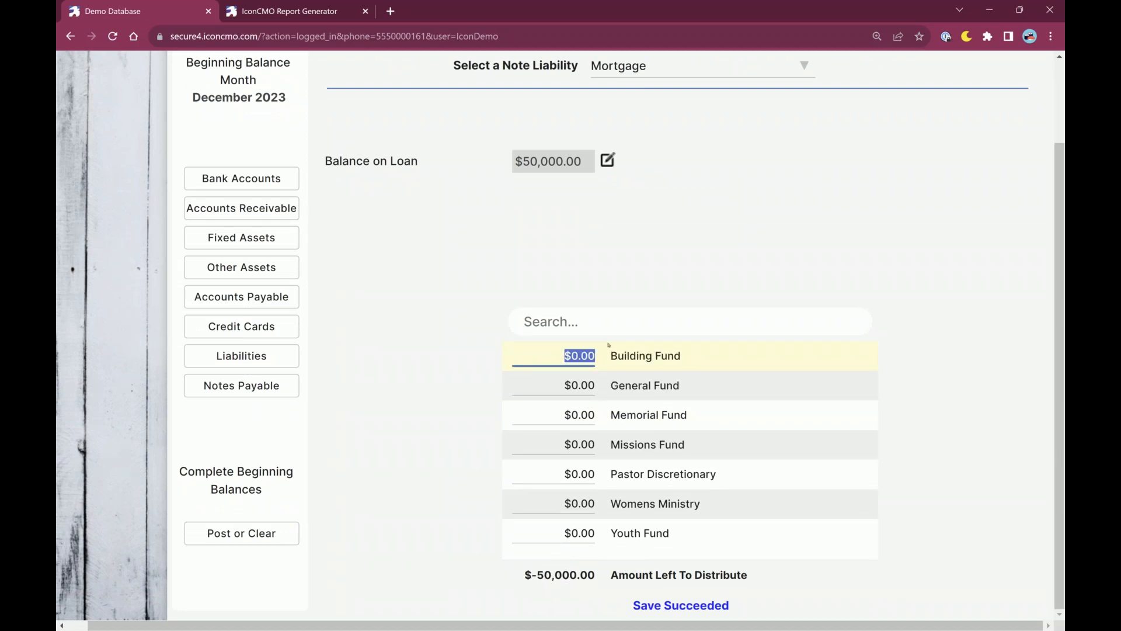
{"action": "key", "text": "ctrl+v"}
{"action": "key", "text": "Tab"}
{"action": "left_click", "coordinate": [642, 413]}
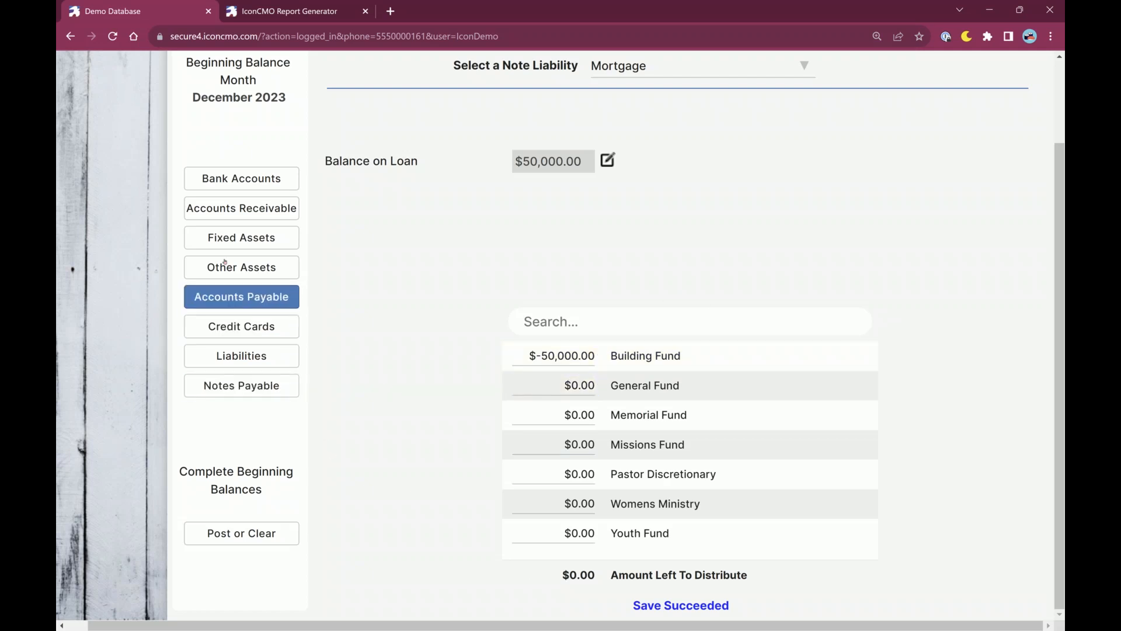
- Generate the Statement of Financial Position (Balance Sheet) as a PDF report for All Funds from the GL Reports
{"action": "scroll", "coordinate": [503, 378], "scroll_direction": "up", "scroll_amount": 2}
{"action": "scroll", "coordinate": [493, 372], "scroll_direction": "down", "scroll_amount": 2}
{"action": "scroll", "coordinate": [169, 123], "scroll_direction": "up", "scroll_amount": 2}
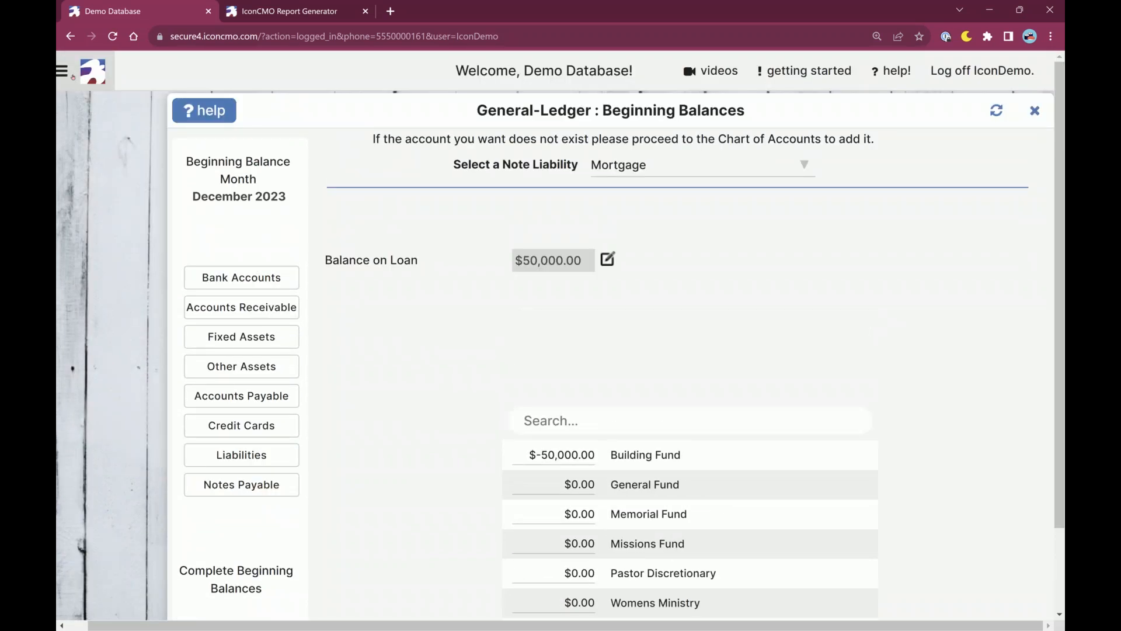
{"action": "left_click", "coordinate": [62, 70]}
{"action": "scroll", "coordinate": [125, 551], "scroll_direction": "down", "scroll_amount": 2}
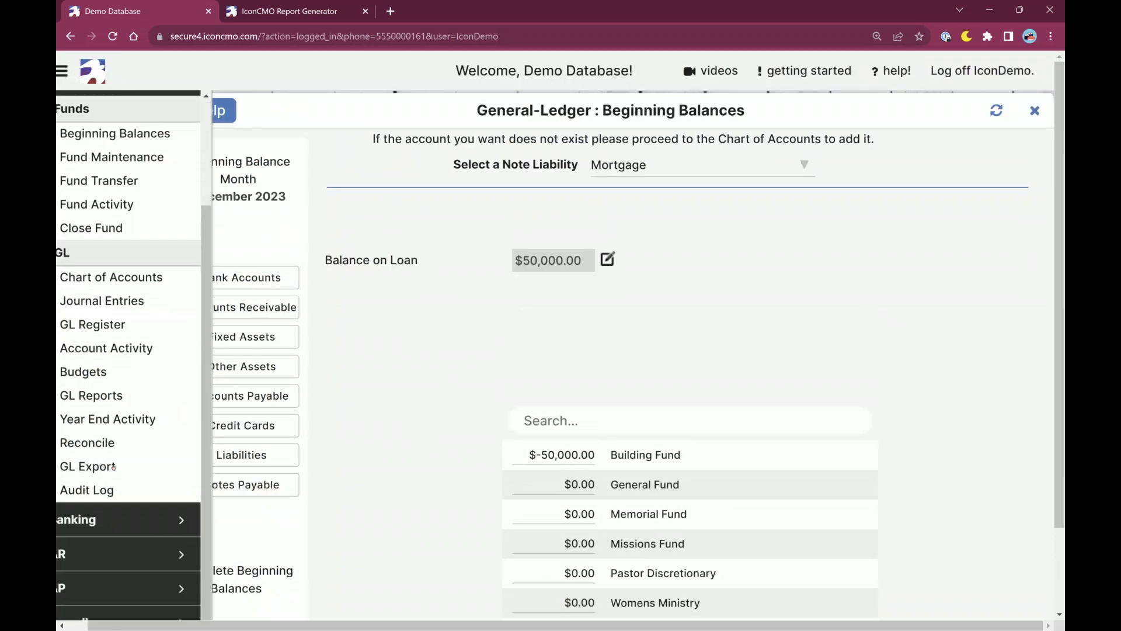
{"action": "left_click", "coordinate": [101, 396]}
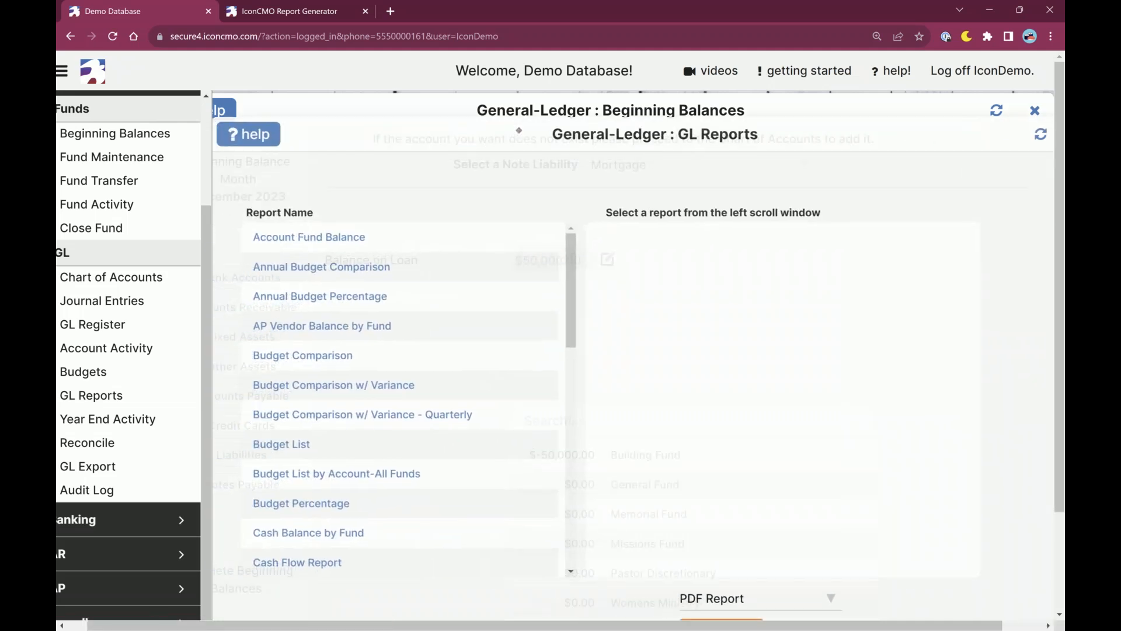
{"action": "scroll", "coordinate": [350, 350], "scroll_direction": "down", "scroll_amount": 8}
{"action": "scroll", "coordinate": [387, 508], "scroll_direction": "down", "scroll_amount": 1}
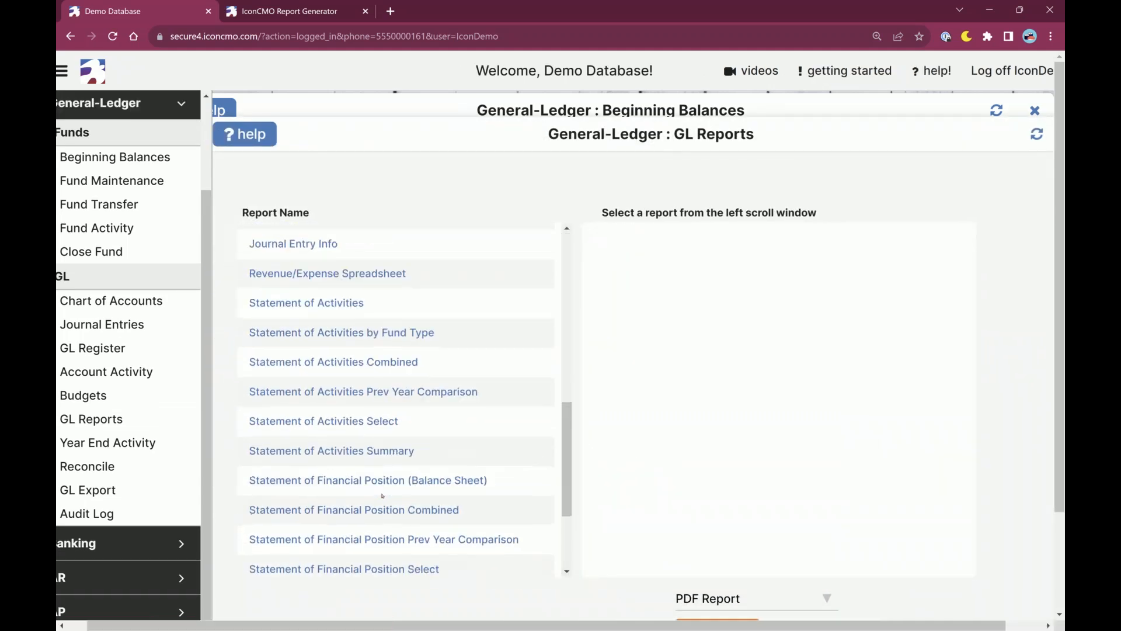
{"action": "left_click", "coordinate": [369, 479]}
{"action": "scroll", "coordinate": [876, 429], "scroll_direction": "down", "scroll_amount": 2}
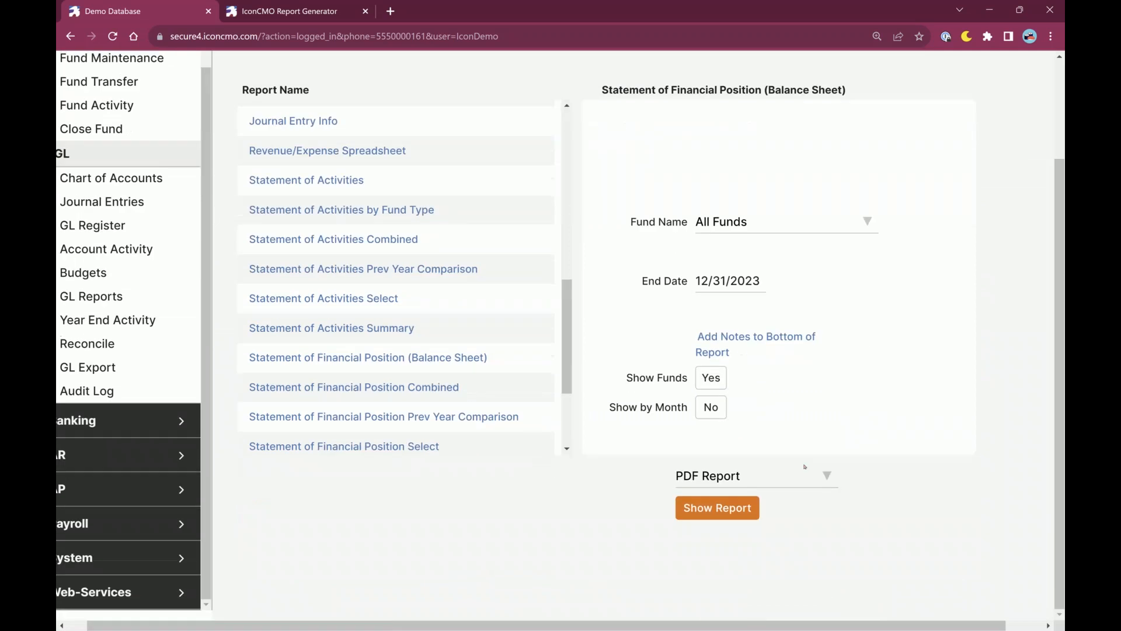
{"action": "left_click", "coordinate": [717, 508]}
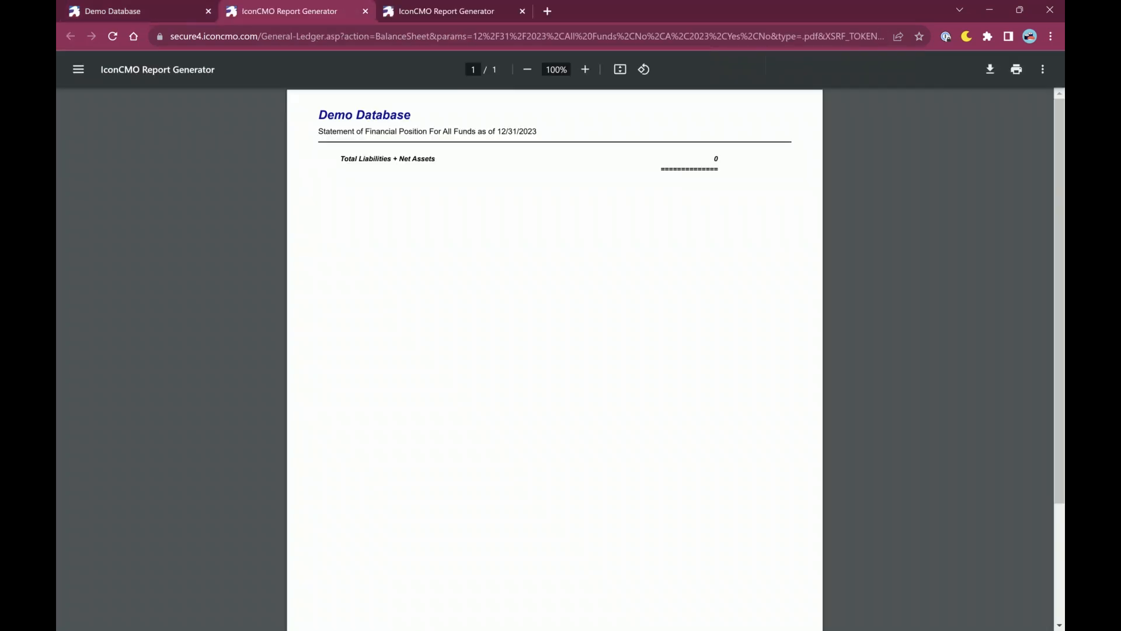
- Enlarge the Statement of Financial Position report to 200% to examine its totals, and close both open report tabs
{"action": "key", "text": "ctrl+plus"}
{"action": "key", "text": "ctrl+plus"}
{"action": "key", "text": "ctrl+plus"}
{"action": "key", "text": "ctrl+plus"}
{"action": "key", "text": "ctrl+plus"}
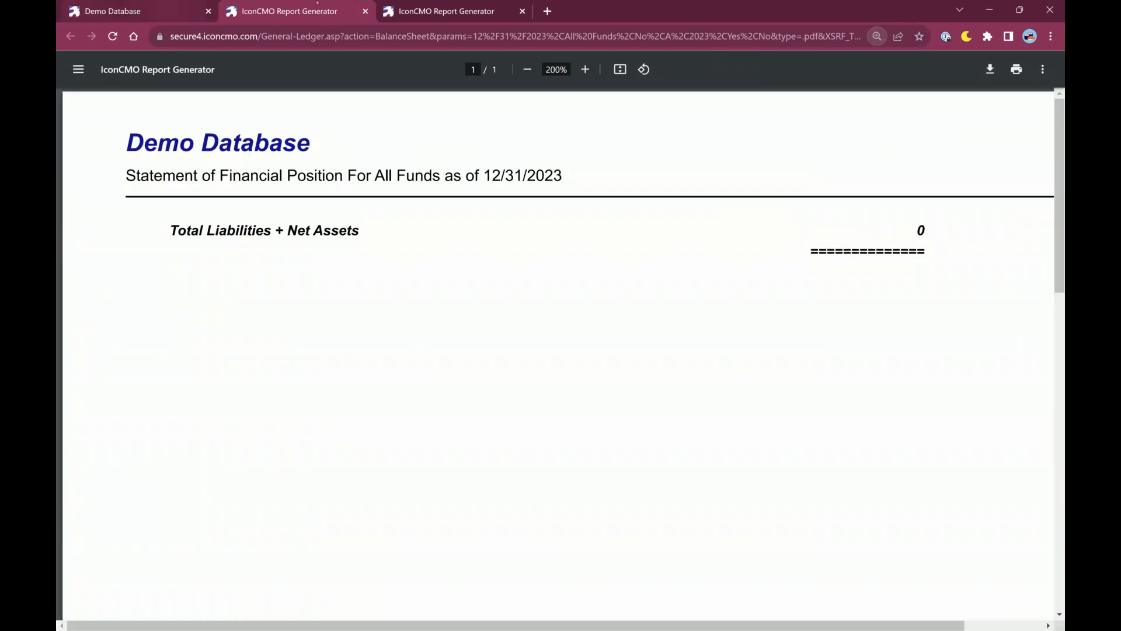
{"action": "key", "text": "ctrl+w"}
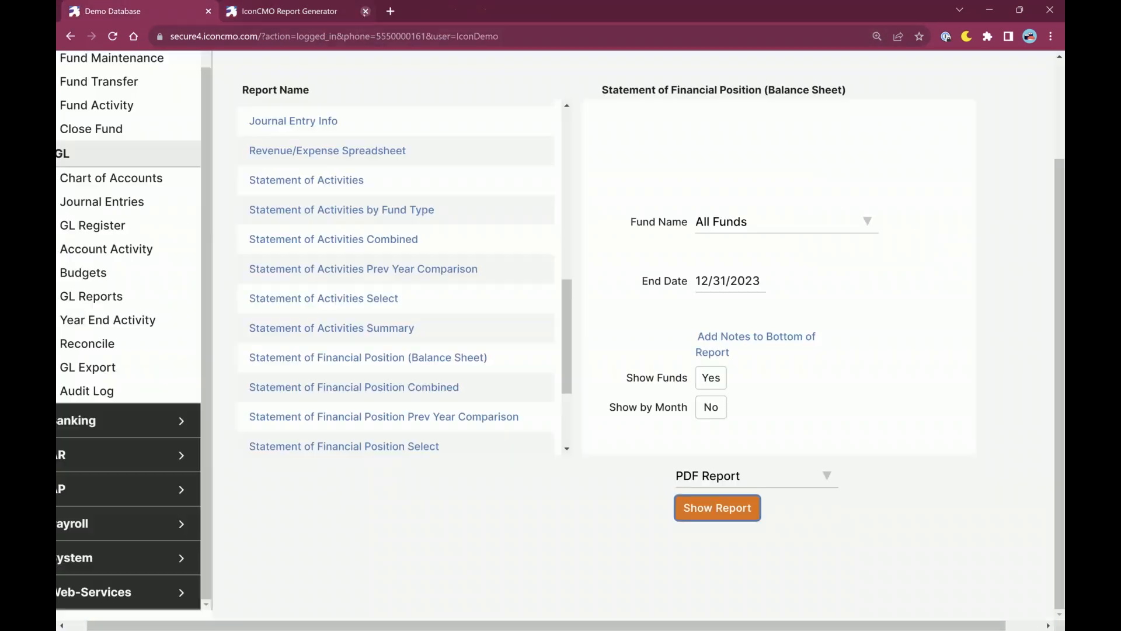
{"action": "left_click", "coordinate": [365, 11]}
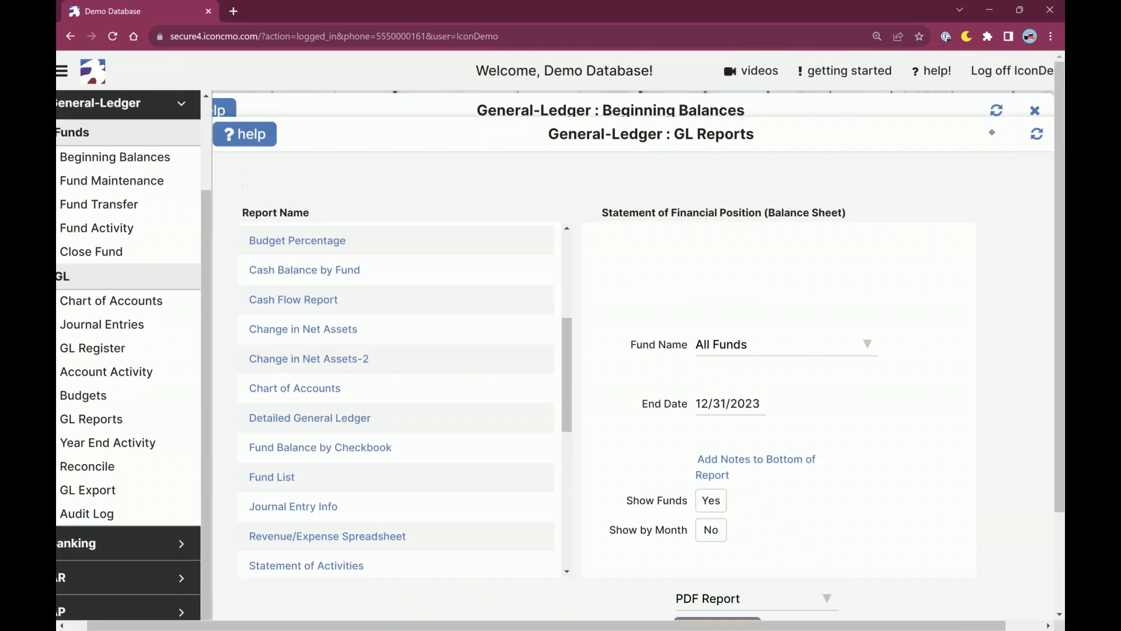
- Dismiss the GL Reports window and hide the navigation menu to return to the Mortgage beginning balance
{"action": "left_click_drag", "start_coordinate": [992, 133], "coordinate": [819, 197]}
{"action": "left_click", "coordinate": [885, 199]}
{"action": "scroll", "coordinate": [896, 270], "scroll_direction": "down", "scroll_amount": 4}
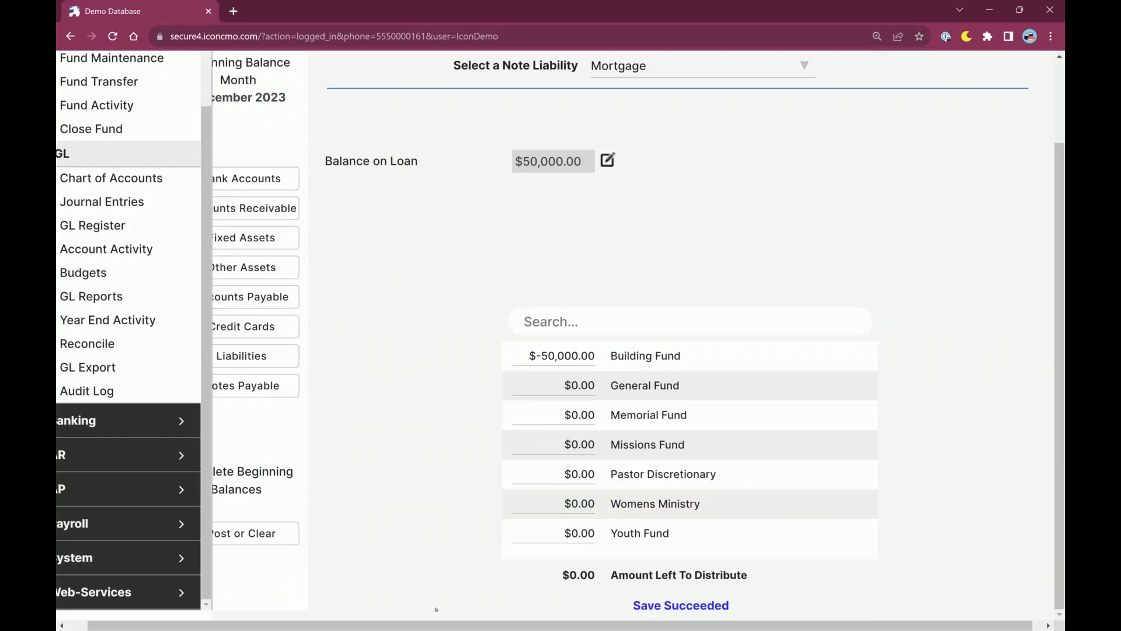
{"action": "scroll", "coordinate": [71, 80], "scroll_direction": "up", "scroll_amount": 5}
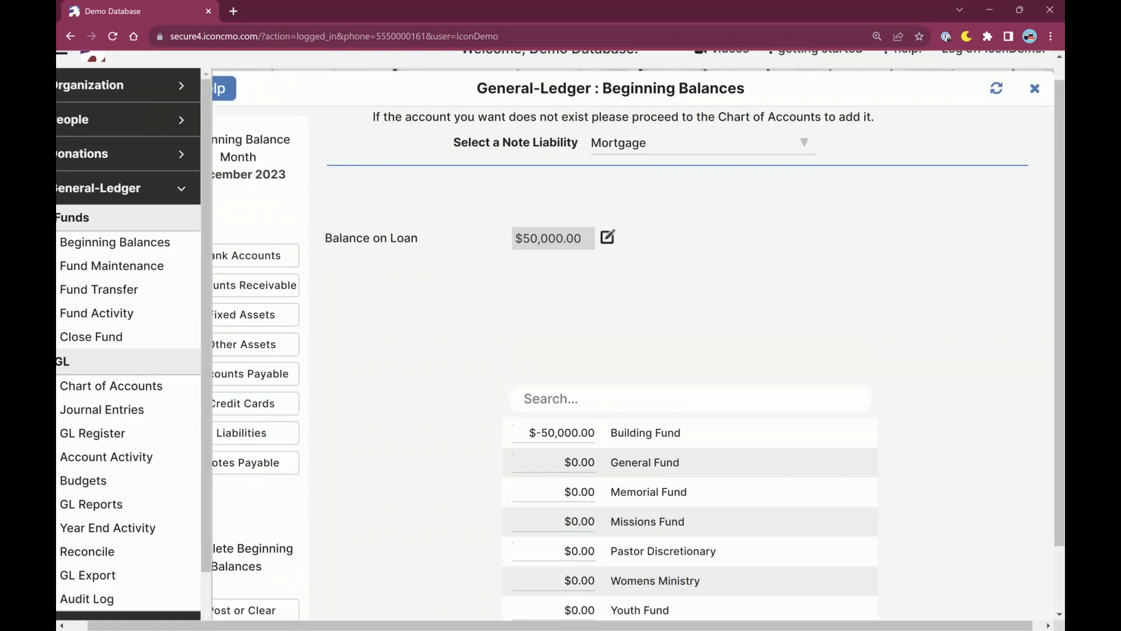
{"action": "left_click", "coordinate": [64, 73]}
{"action": "scroll", "coordinate": [359, 383], "scroll_direction": "down", "scroll_amount": 3}
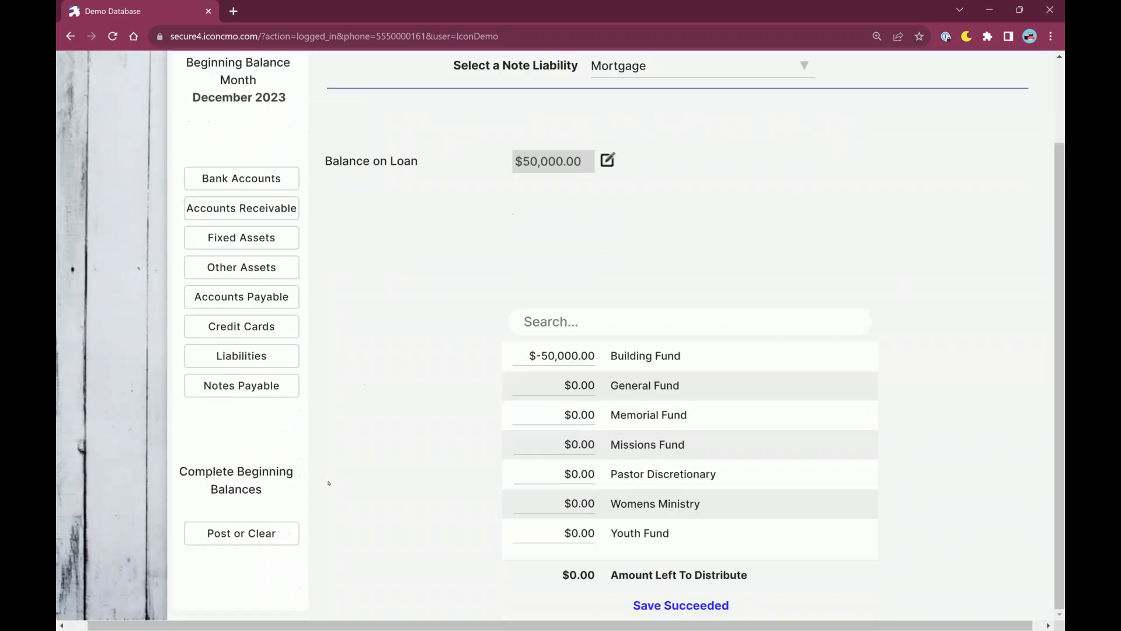
- Post the December 2023 beginning balances and close the Beginning Balances page
{"action": "left_click", "coordinate": [241, 533]}
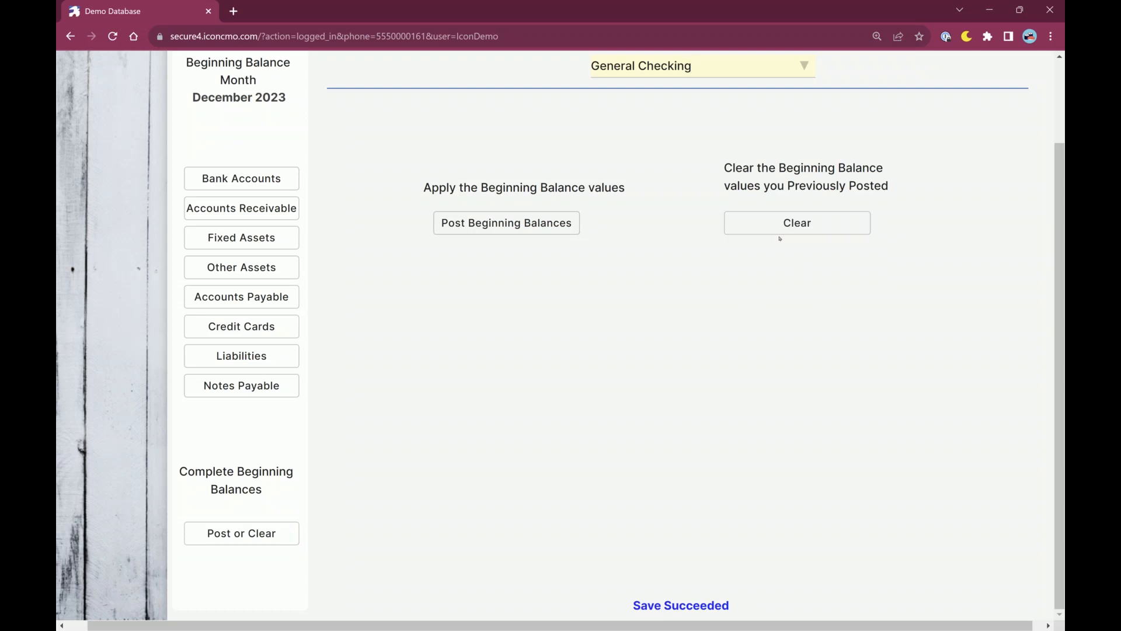
{"action": "scroll", "coordinate": [821, 253], "scroll_direction": "up", "scroll_amount": 2}
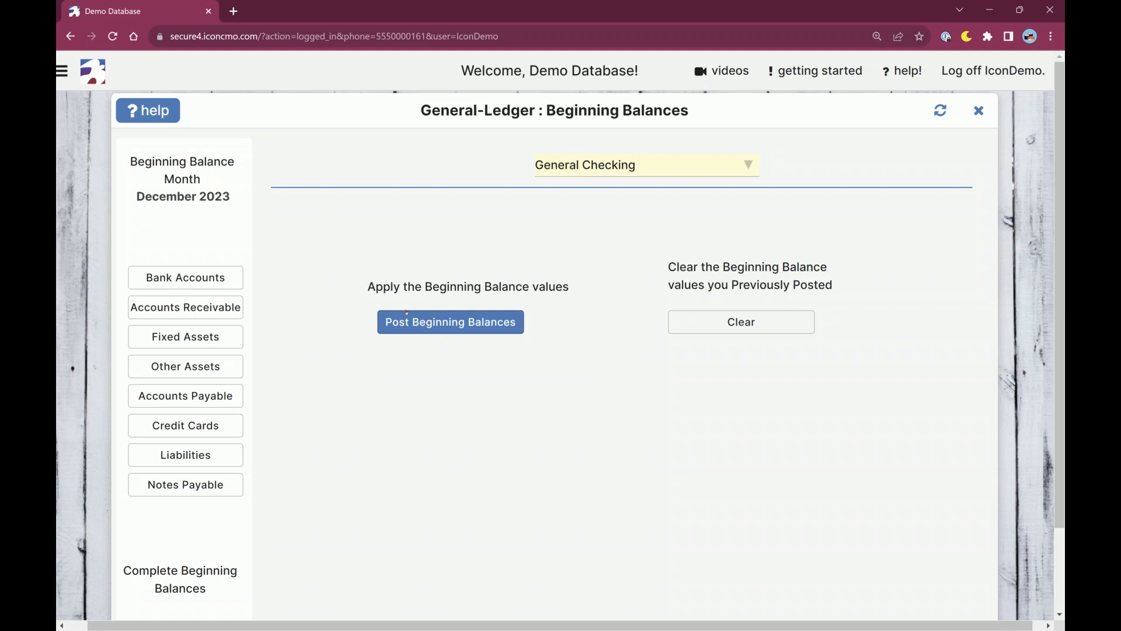
{"action": "left_click", "coordinate": [443, 328]}
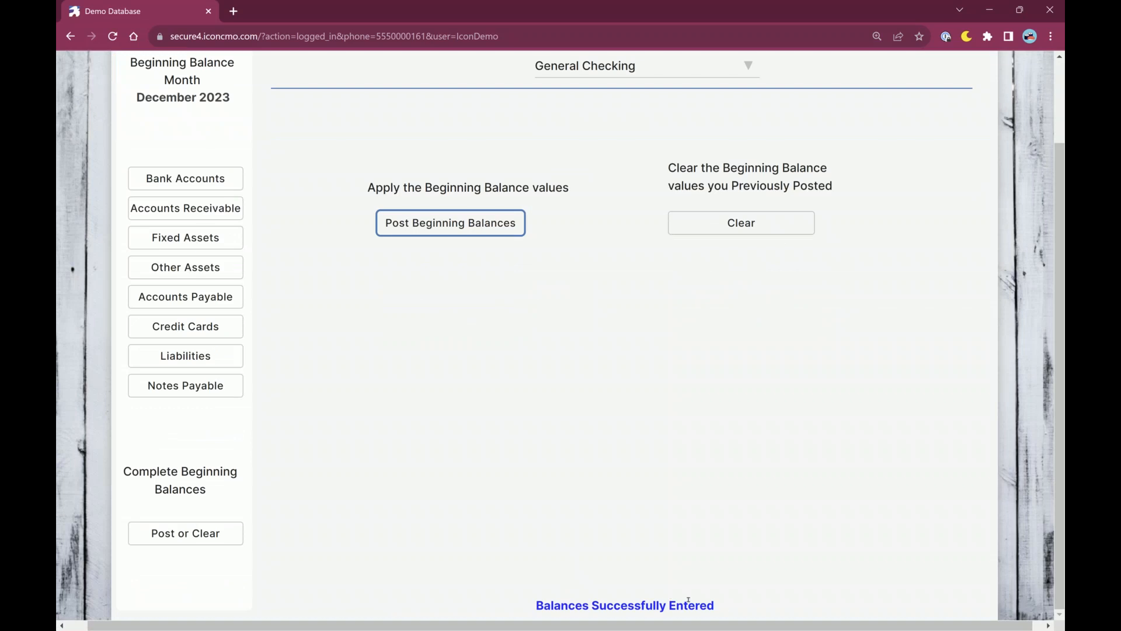
{"action": "left_click_drag", "start_coordinate": [542, 607], "coordinate": [532, 609]}
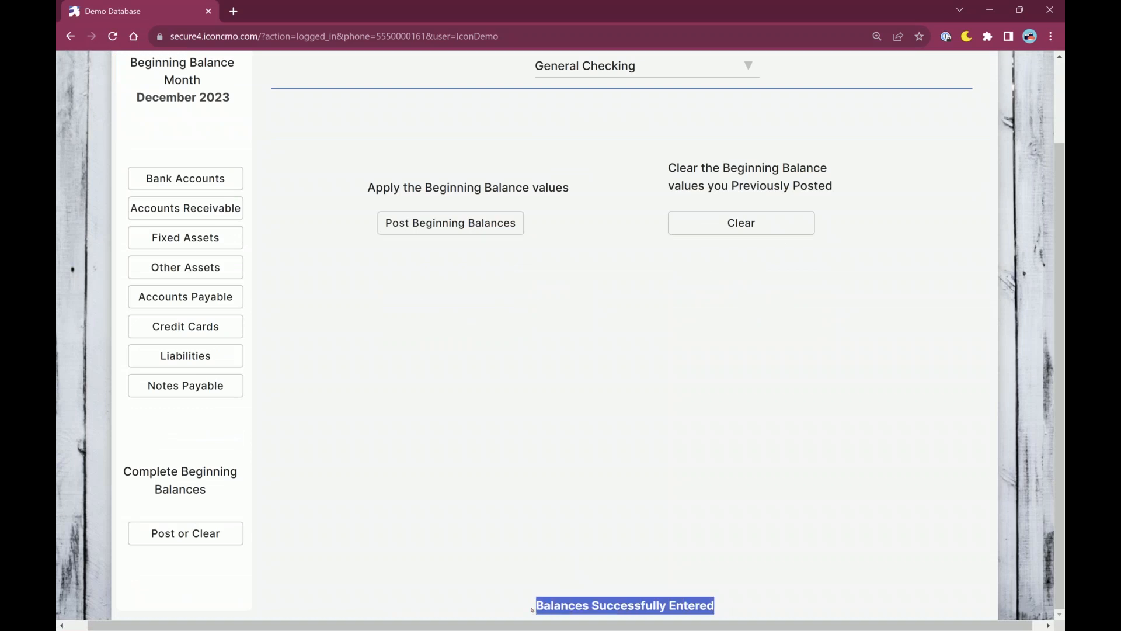
{"action": "scroll", "coordinate": [727, 543], "scroll_direction": "up", "scroll_amount": 2}
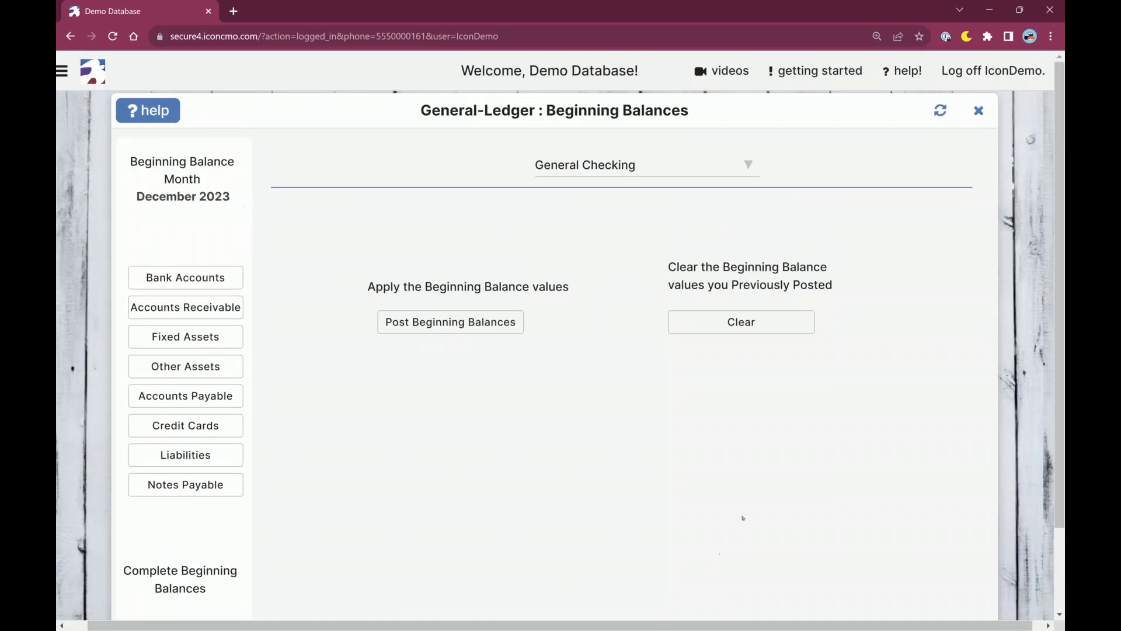
{"action": "scroll", "coordinate": [743, 517], "scroll_direction": "down", "scroll_amount": 2}
{"action": "scroll", "coordinate": [758, 526], "scroll_direction": "up", "scroll_amount": 2}
{"action": "left_click", "coordinate": [979, 111]}
- Open GL Reports in the General-Ledger module
{"action": "left_click", "coordinate": [61, 71]}
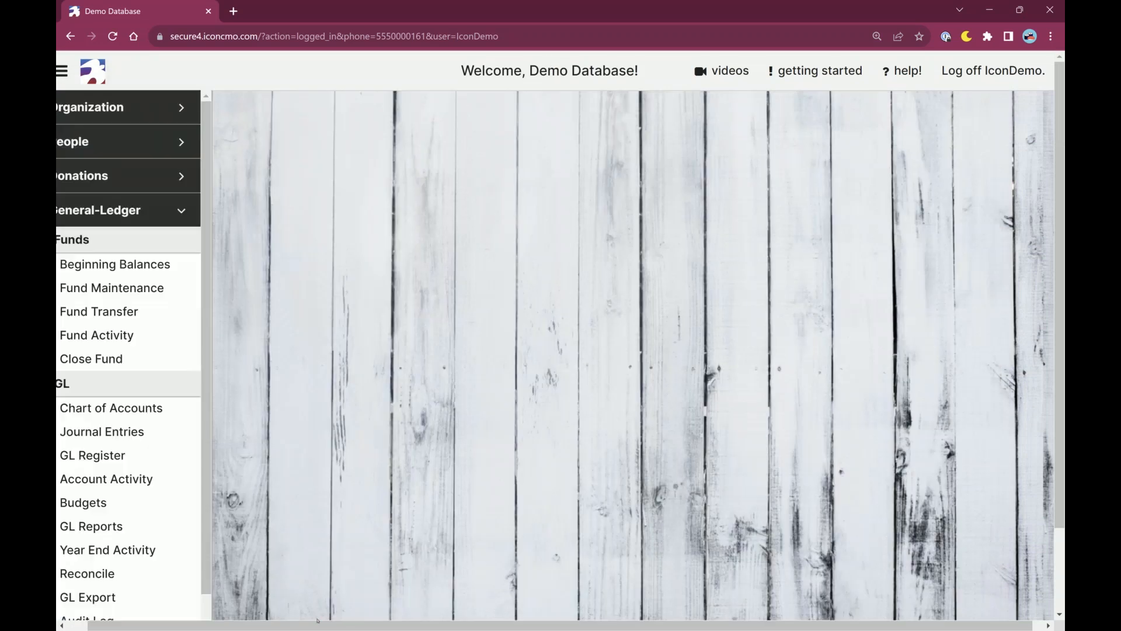
{"action": "scroll", "coordinate": [141, 467], "scroll_direction": "down", "scroll_amount": 2}
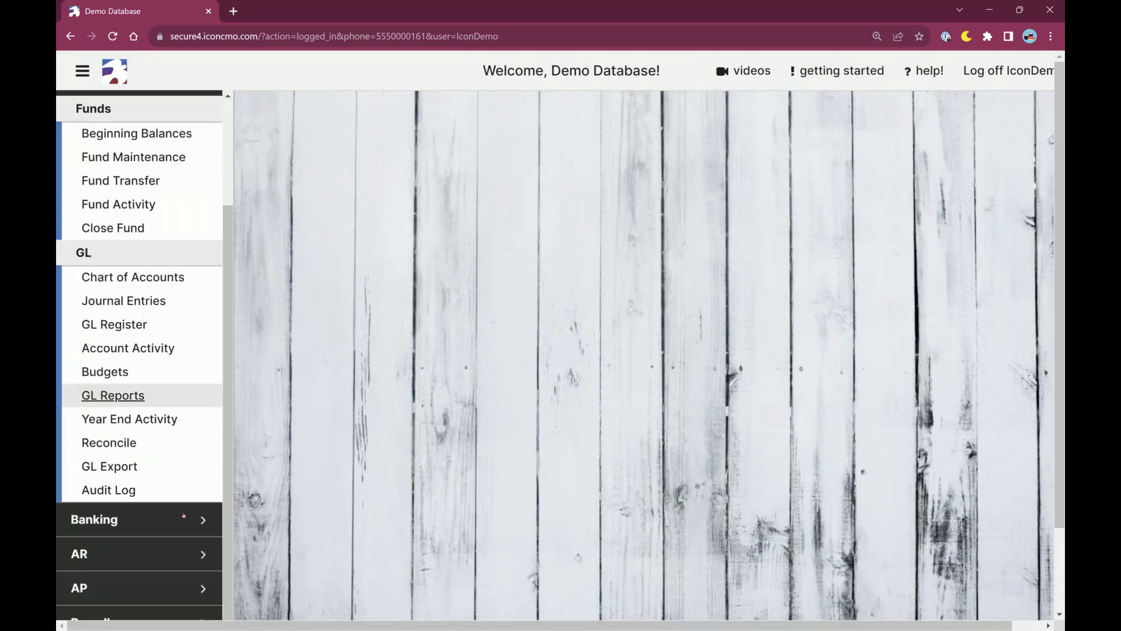
{"action": "left_click", "coordinate": [112, 395]}
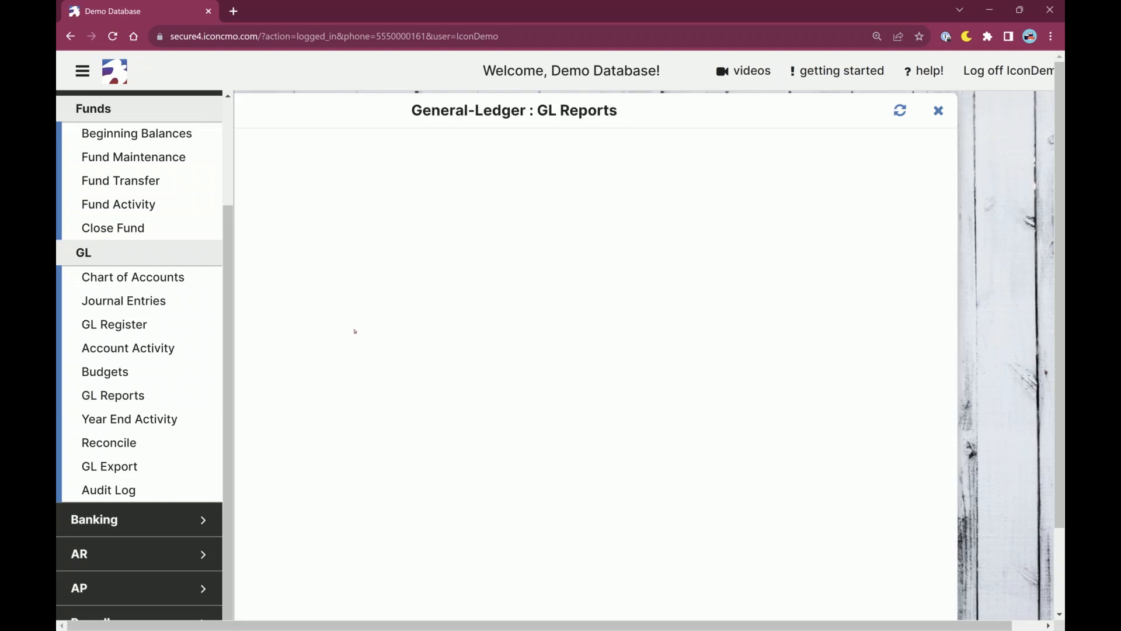
{"action": "left_click", "coordinate": [94, 81]}
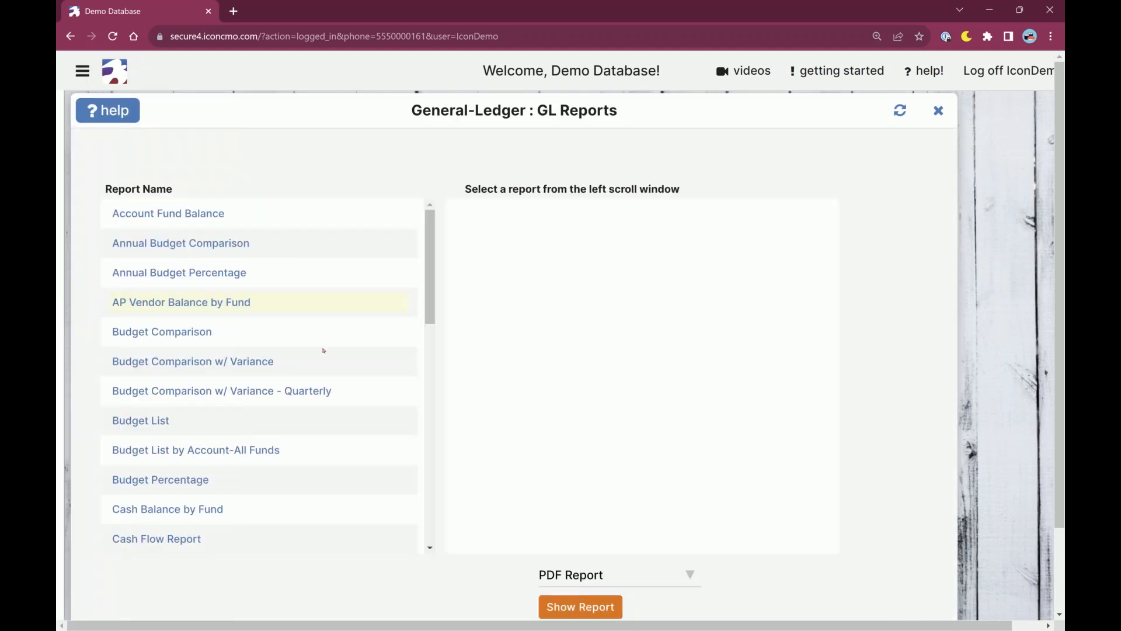
- Generate the Statement of Financial Position (Balance Sheet) as a PDF report for All Funds with end date 12/31/2023
{"action": "scroll", "coordinate": [321, 362], "scroll_direction": "down", "scroll_amount": 10}
{"action": "scroll", "coordinate": [320, 373], "scroll_direction": "down", "scroll_amount": 1}
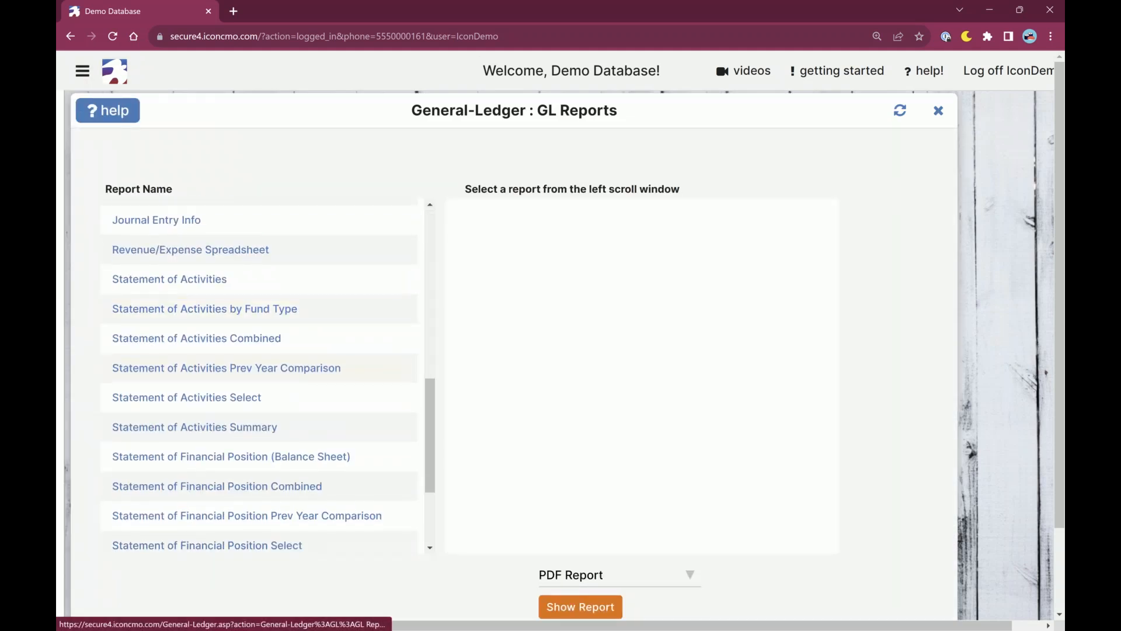
{"action": "left_click", "coordinate": [216, 463]}
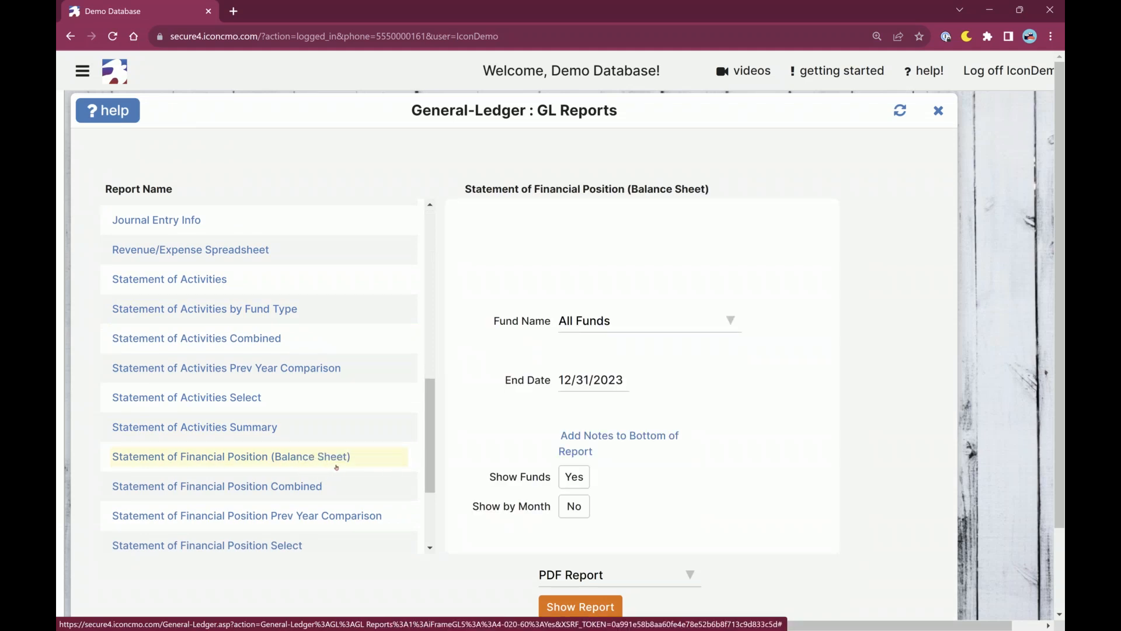
{"action": "scroll", "coordinate": [614, 570], "scroll_direction": "down", "scroll_amount": 2}
{"action": "left_click", "coordinate": [581, 509]}
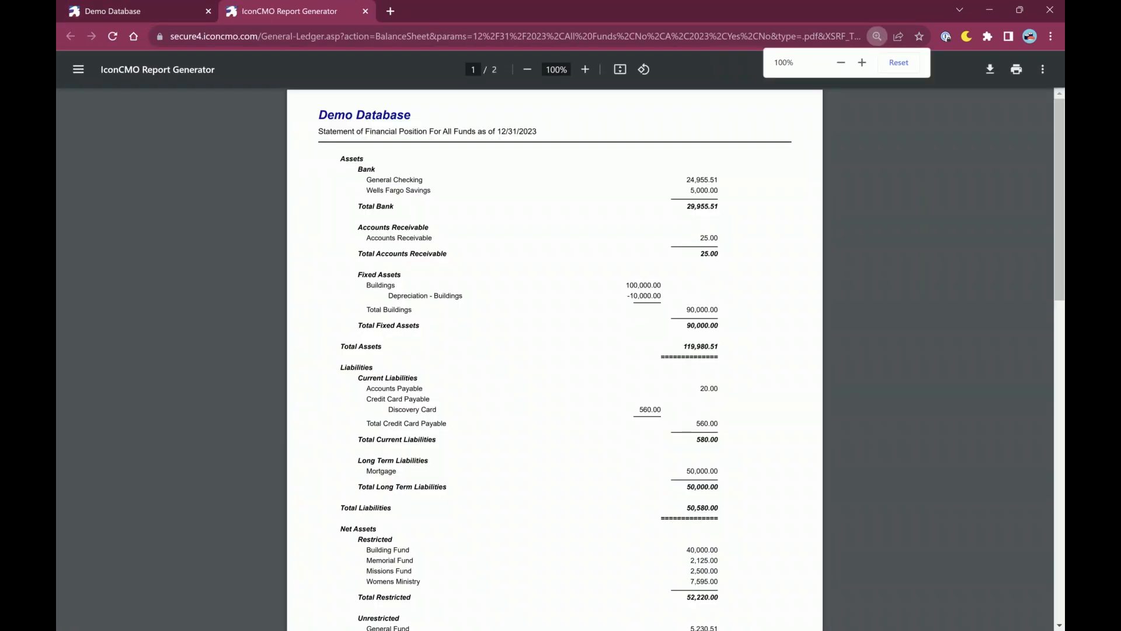
- Enlarge the balance sheet report to 200% and review its assets and liabilities sections
{"action": "key", "text": "ctrl+plus"}
{"action": "key", "text": "ctrl+plus"}
{"action": "key", "text": "ctrl+plus"}
{"action": "key", "text": "ctrl+plus"}
{"action": "key", "text": "ctrl+plus"}
{"action": "key", "text": "ctrl+plus"}
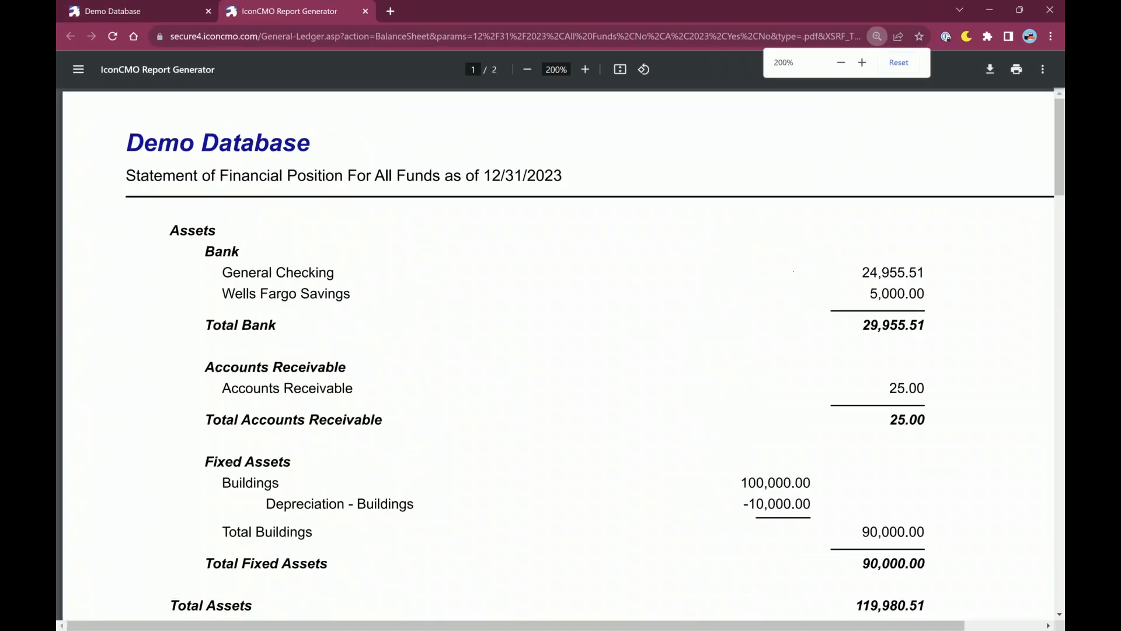
{"action": "key", "text": "ctrl+minus"}
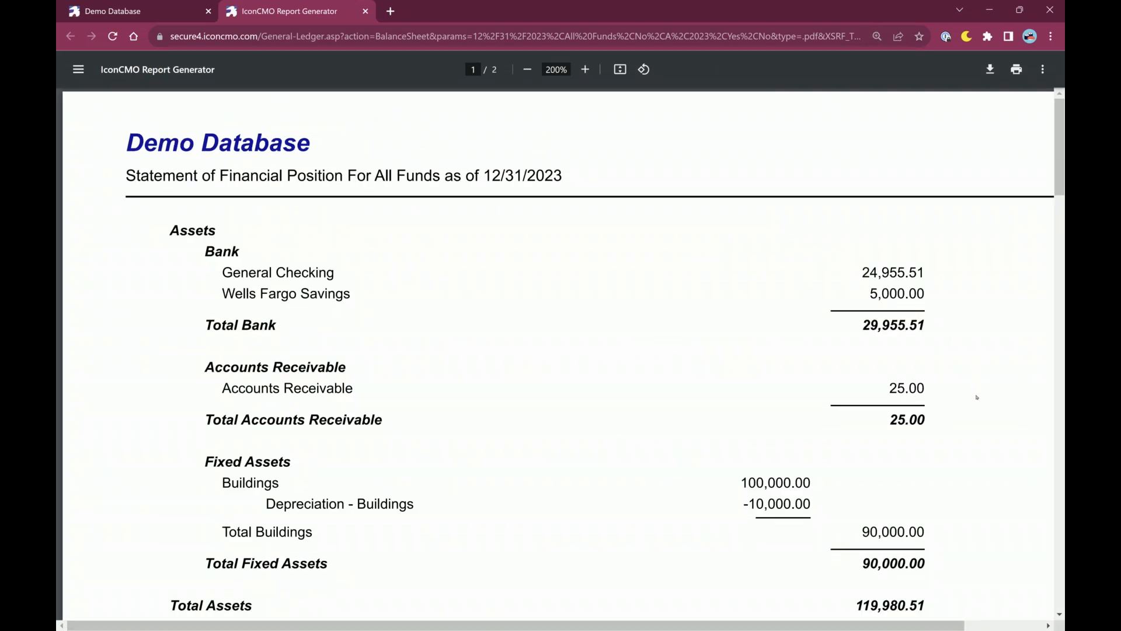
{"action": "scroll", "coordinate": [978, 412], "scroll_direction": "down", "scroll_amount": 2}
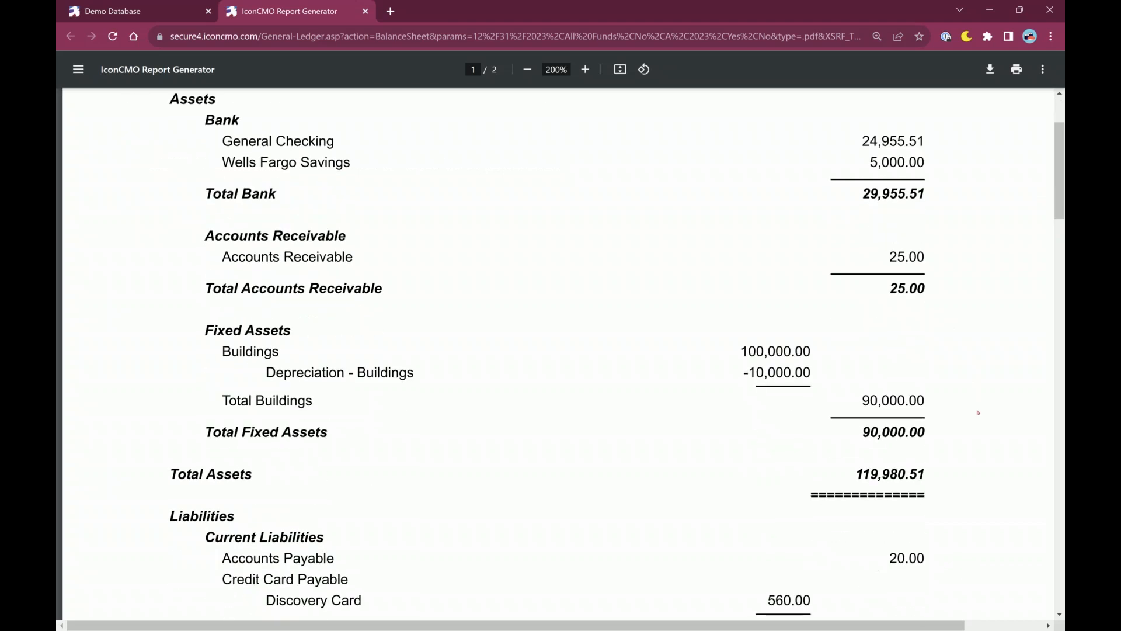
{"action": "scroll", "coordinate": [978, 412], "scroll_direction": "down", "scroll_amount": 1}
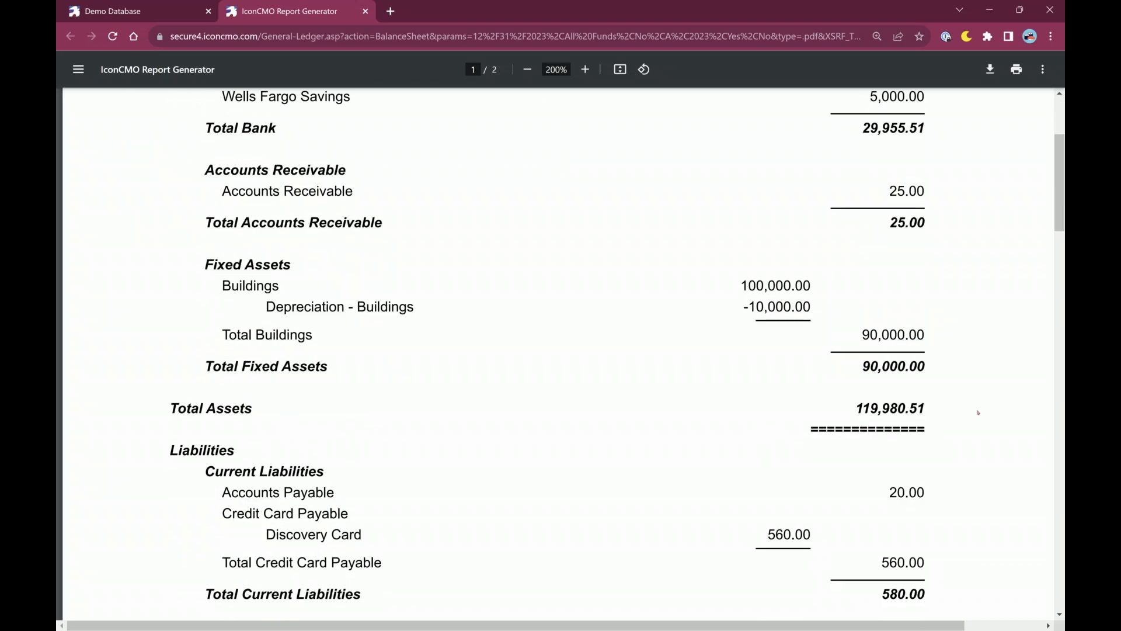
{"action": "scroll", "coordinate": [978, 412], "scroll_direction": "down", "scroll_amount": 1}
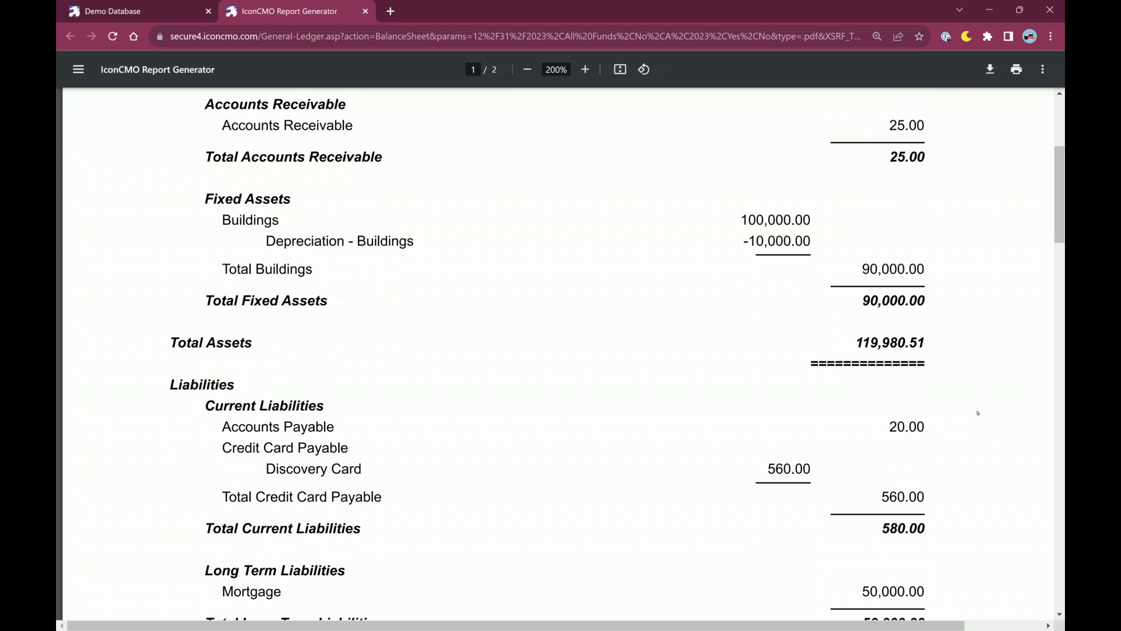
{"action": "scroll", "coordinate": [978, 412], "scroll_direction": "down", "scroll_amount": 1}
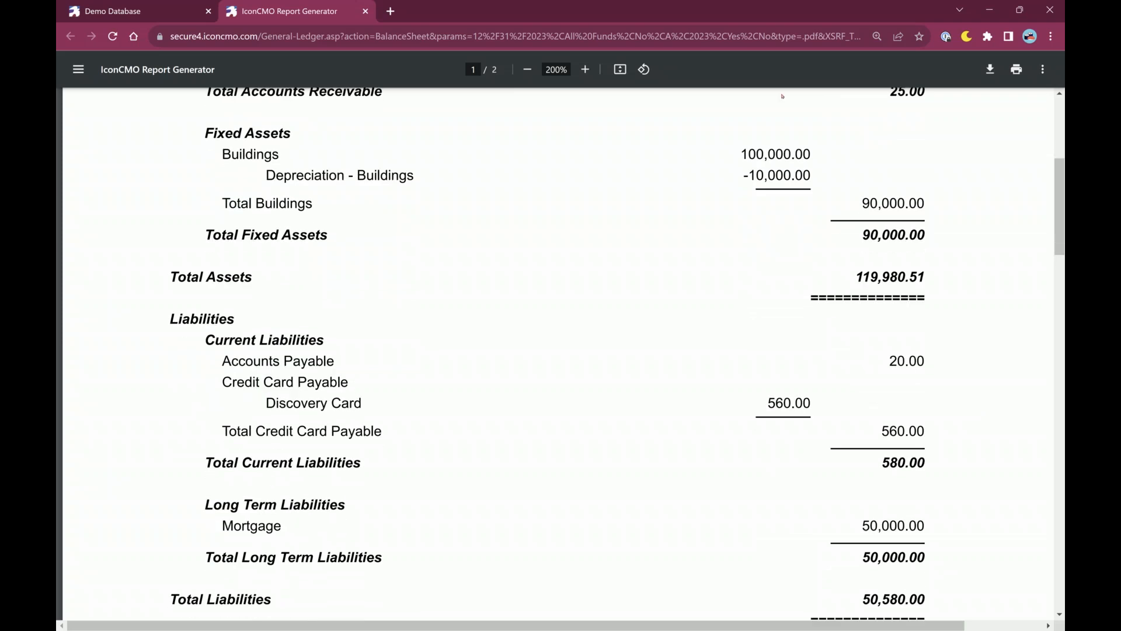
- Examine the Buildings value, its depreciation, the buildings total and the Mortgage line in the report
{"action": "left_click_drag", "start_coordinate": [812, 153], "coordinate": [739, 154]}
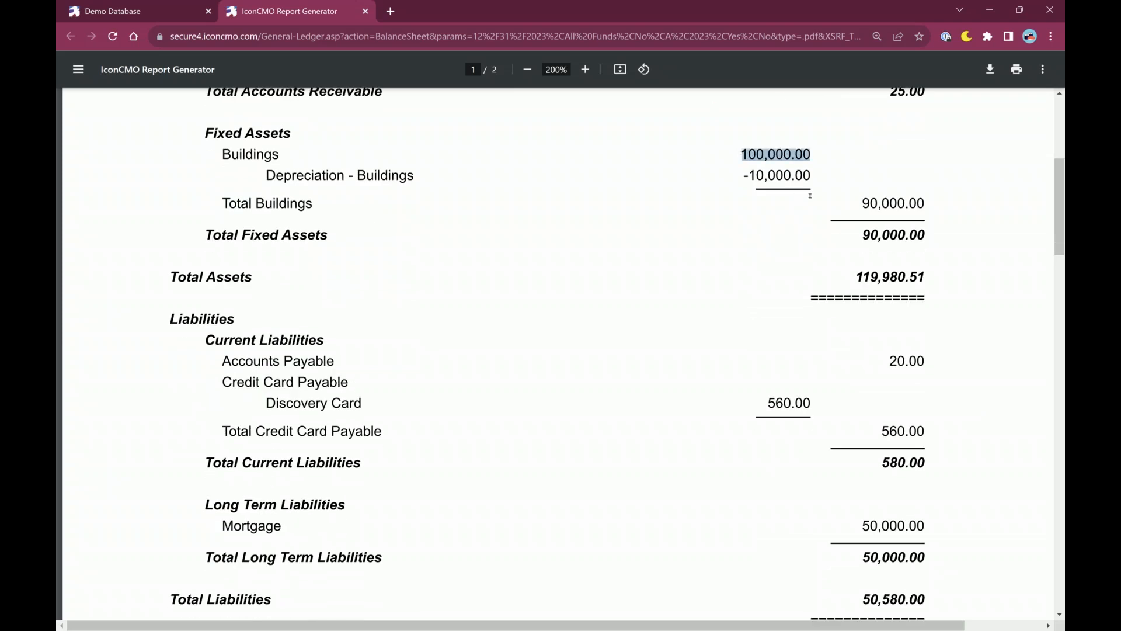
{"action": "left_click_drag", "start_coordinate": [812, 175], "coordinate": [735, 183]}
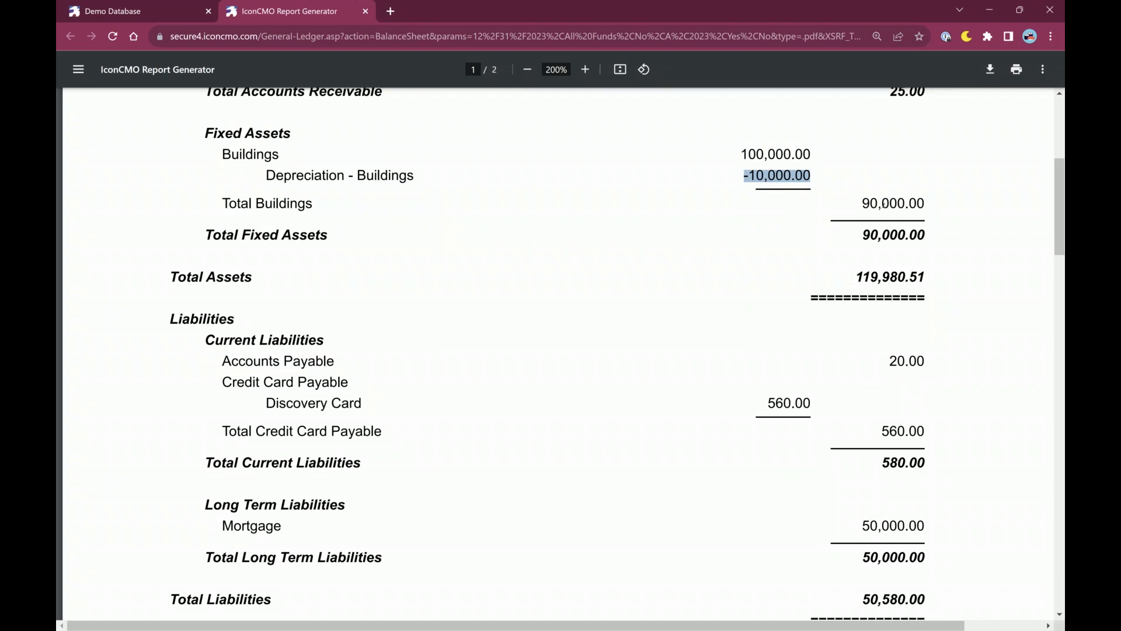
{"action": "left_click_drag", "start_coordinate": [925, 203], "coordinate": [858, 203]}
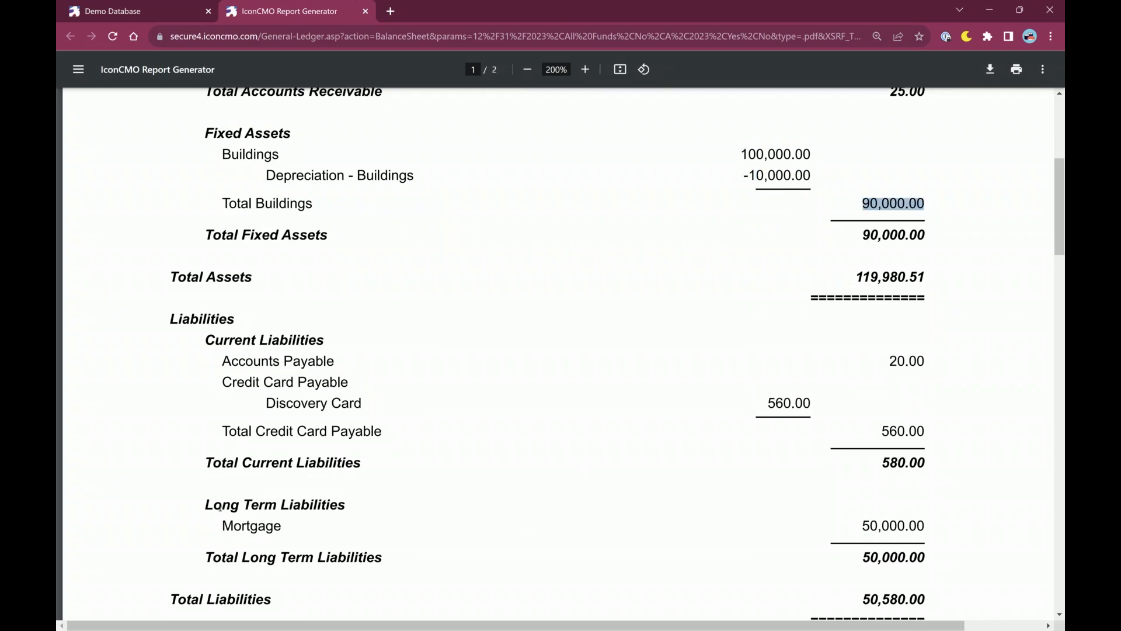
{"action": "left_click_drag", "start_coordinate": [223, 530], "coordinate": [929, 528]}
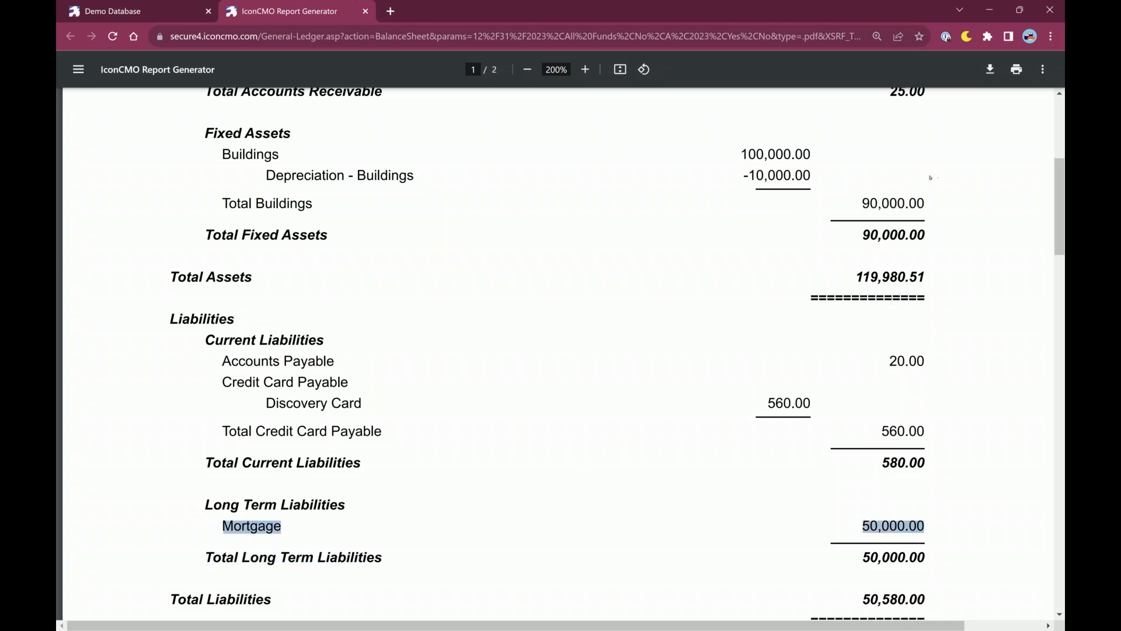
- Compare the Building Fund balance under restricted net assets with the total fixed assets and the mortgage
{"action": "scroll", "coordinate": [901, 552], "scroll_direction": "down", "scroll_amount": 3}
{"action": "left_click_drag", "start_coordinate": [929, 485], "coordinate": [616, 492]}
{"action": "left_click_drag", "start_coordinate": [319, 490], "coordinate": [217, 486]}
{"action": "scroll", "coordinate": [940, 196], "scroll_direction": "up", "scroll_amount": 1}
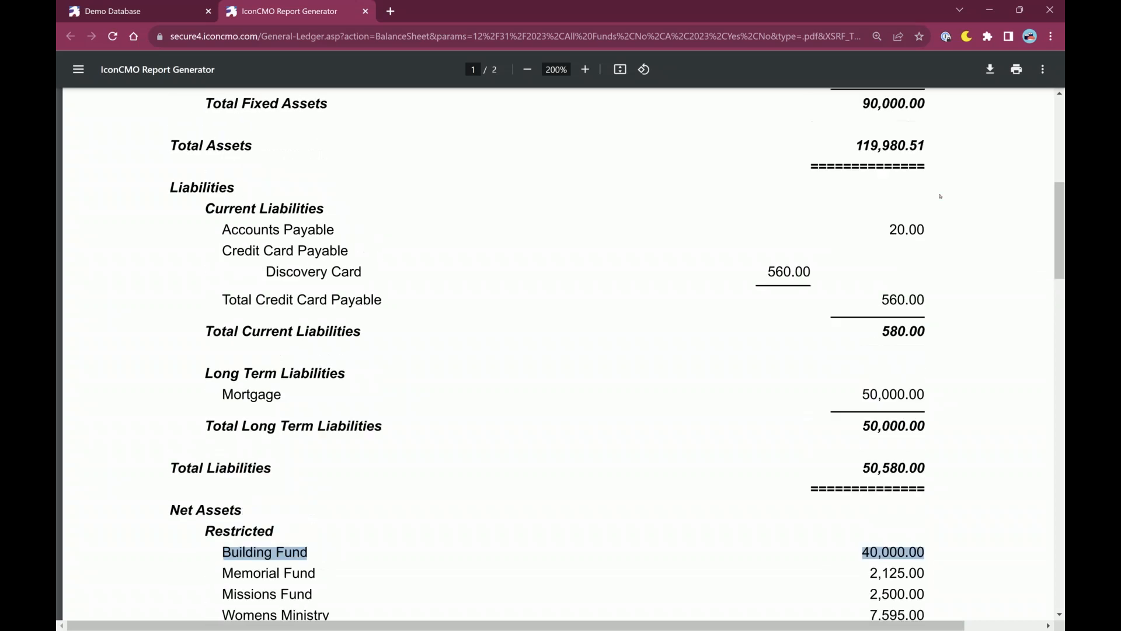
{"action": "left_click_drag", "start_coordinate": [929, 105], "coordinate": [862, 104]}
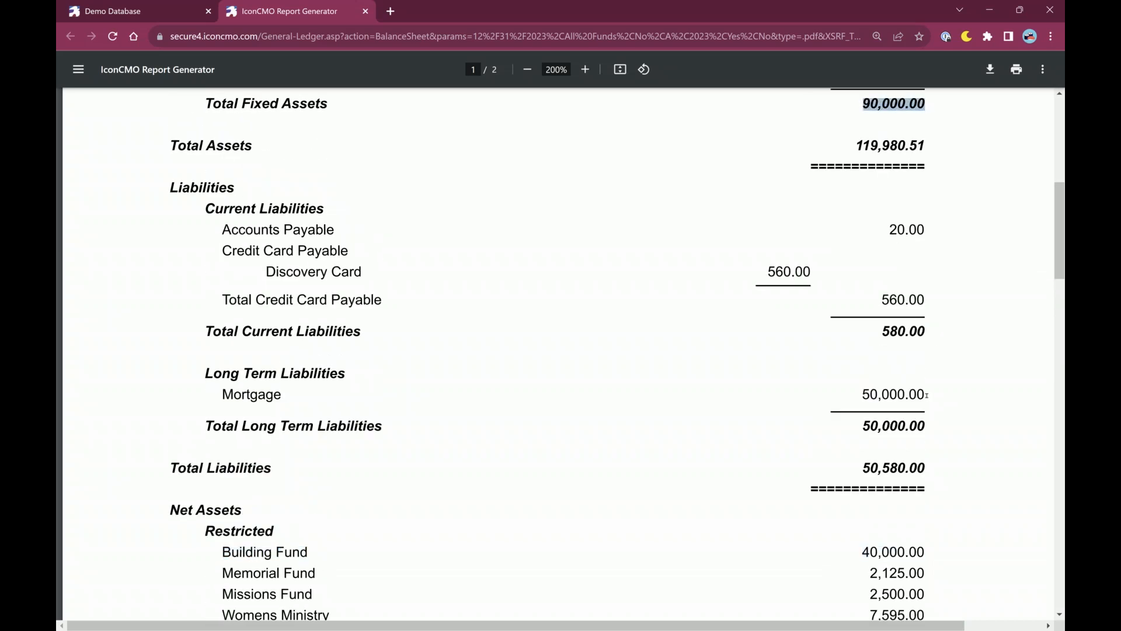
{"action": "left_click_drag", "start_coordinate": [926, 395], "coordinate": [837, 393]}
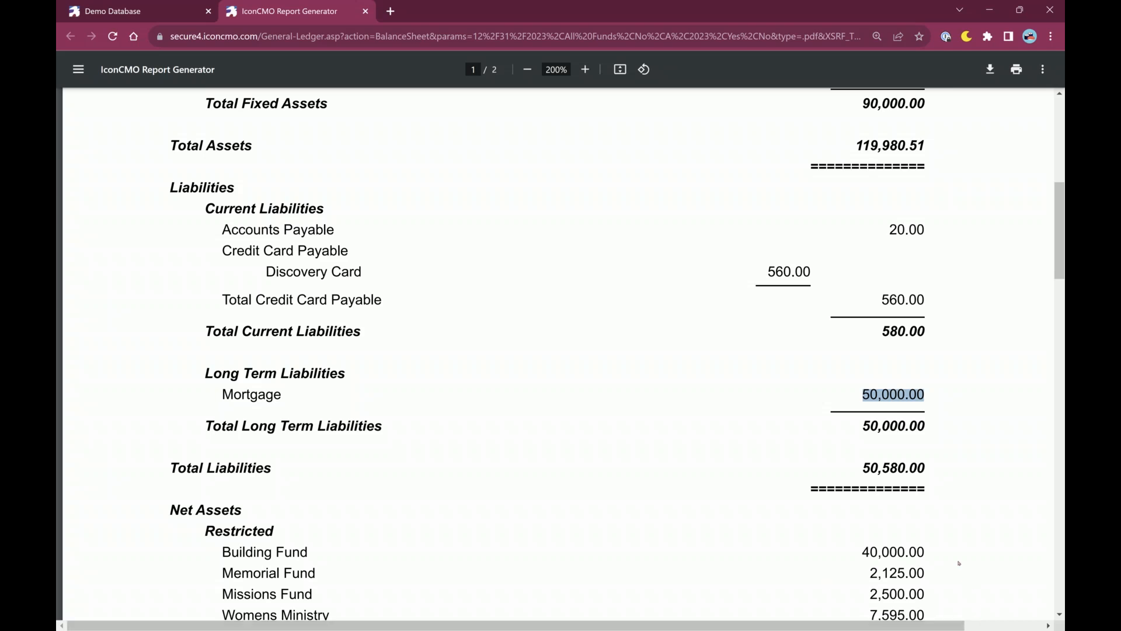
{"action": "left_click", "coordinate": [921, 550]}
{"action": "left_click_drag", "start_coordinate": [864, 549], "coordinate": [219, 549]}
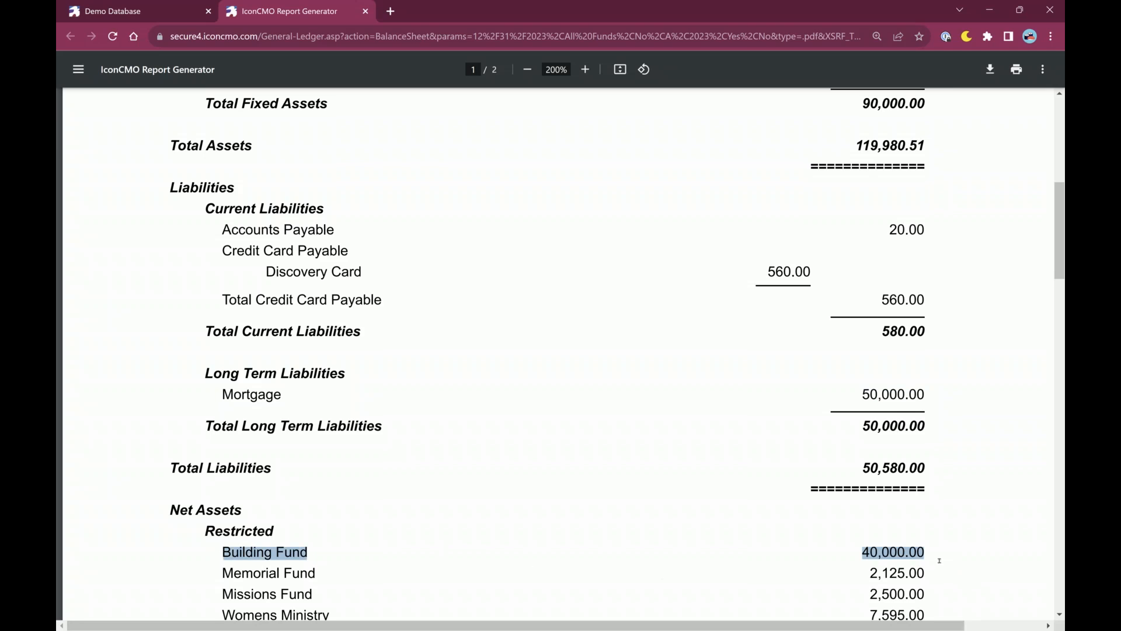
{"action": "left_click", "coordinate": [952, 519]}
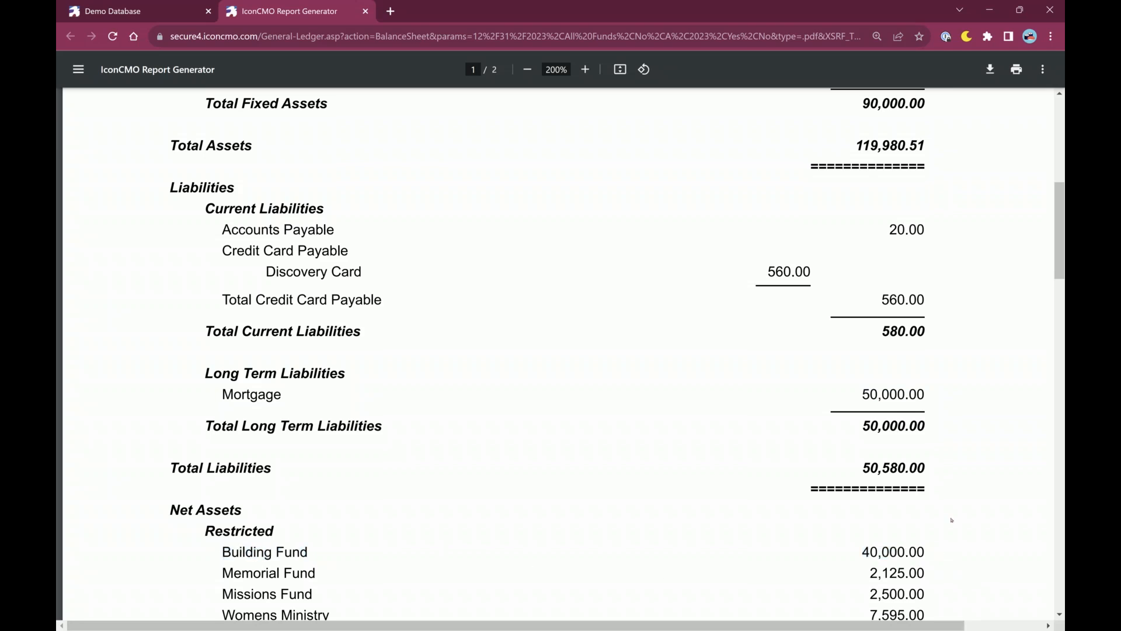
- Review the restricted and unrestricted fund balances and the Total Liabilities + Net Assets line
{"action": "scroll", "coordinate": [952, 520], "scroll_direction": "up", "scroll_amount": 1}
{"action": "scroll", "coordinate": [952, 519], "scroll_direction": "down", "scroll_amount": 4}
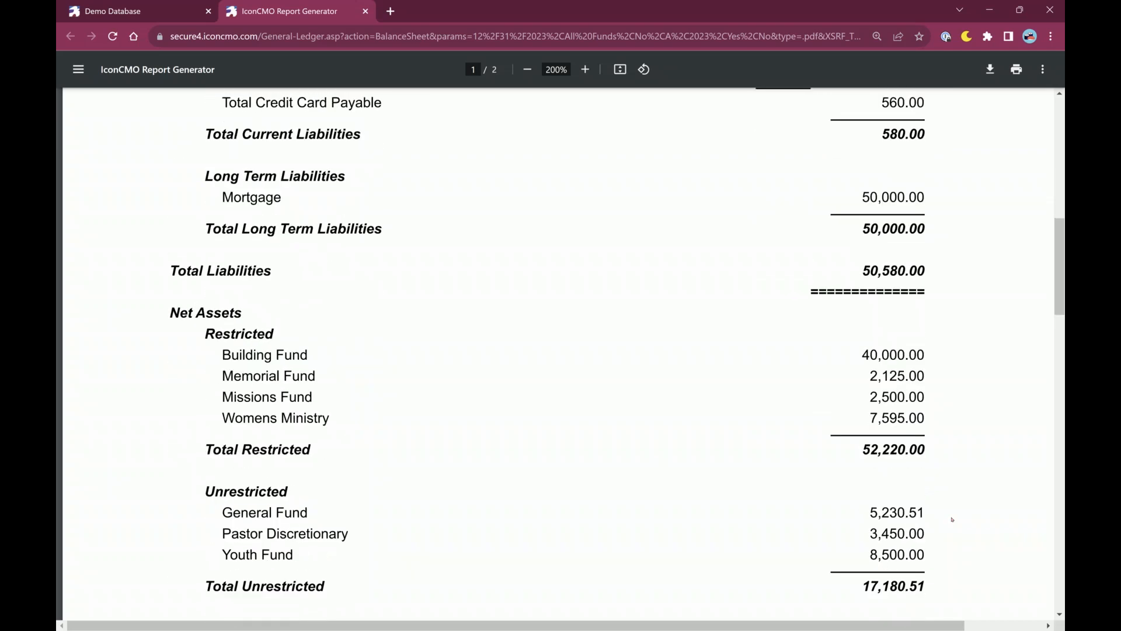
{"action": "scroll", "coordinate": [952, 519], "scroll_direction": "down", "scroll_amount": 1}
{"action": "scroll", "coordinate": [951, 520], "scroll_direction": "down", "scroll_amount": 2}
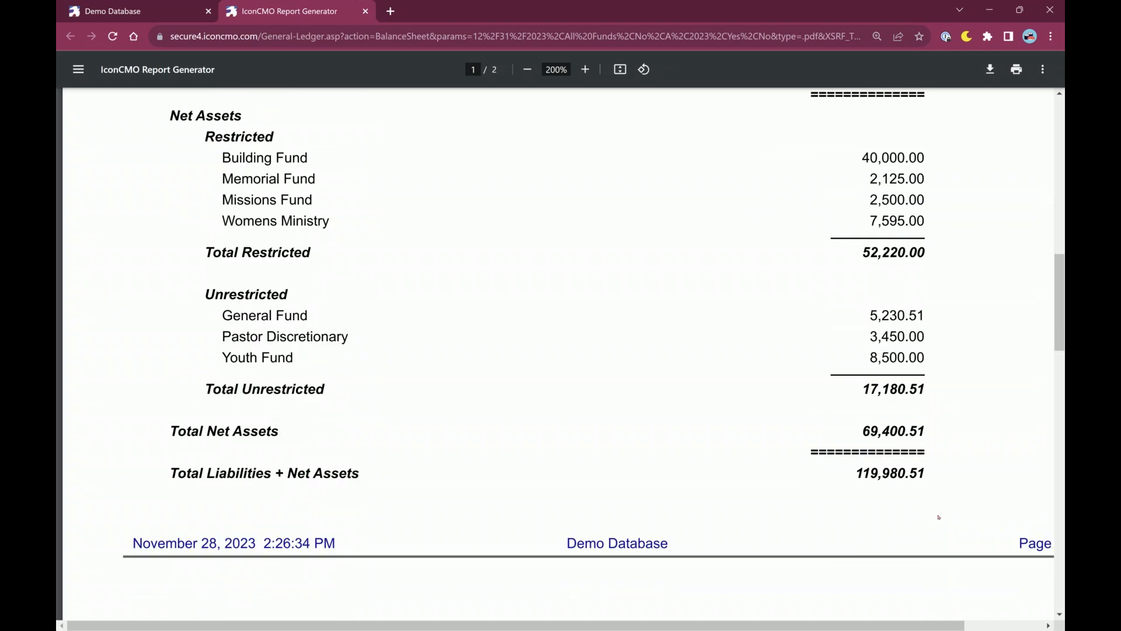
{"action": "scroll", "coordinate": [938, 516], "scroll_direction": "up", "scroll_amount": 1}
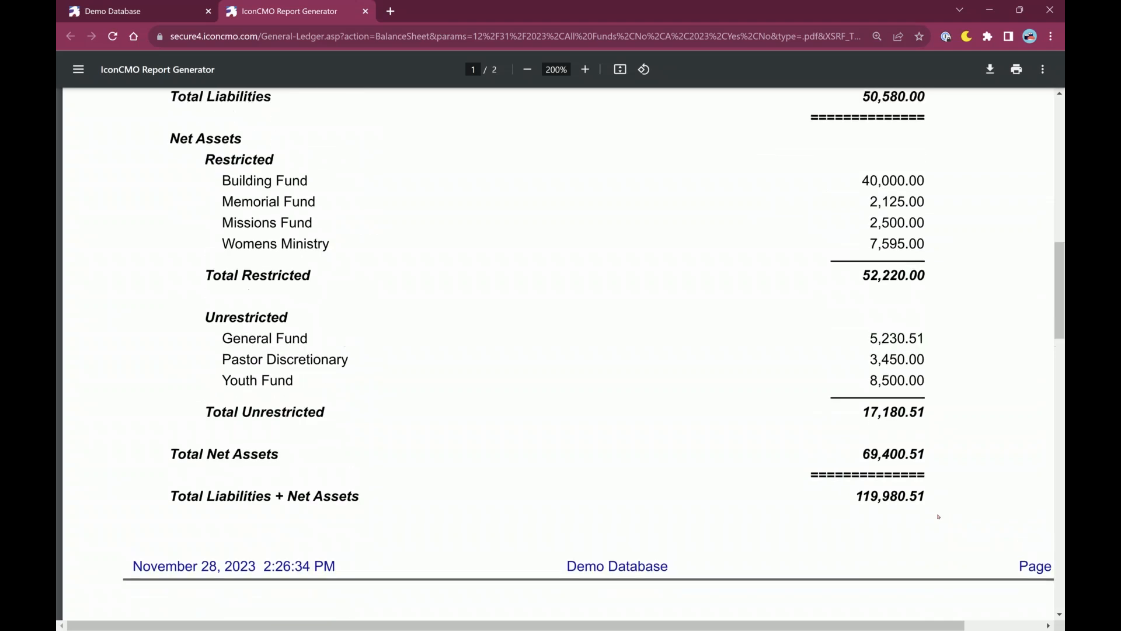
- Return to the Demo Database tab, close GL Reports and open the GL Register
{"action": "left_click", "coordinate": [111, 11]}
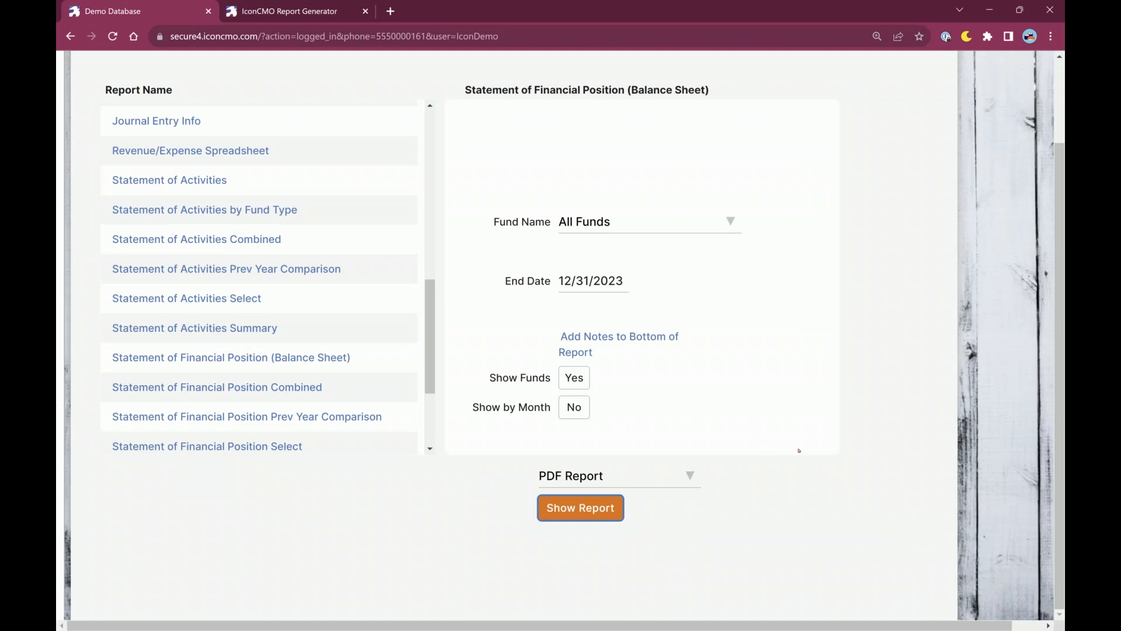
{"action": "scroll", "coordinate": [799, 450], "scroll_direction": "up", "scroll_amount": 2}
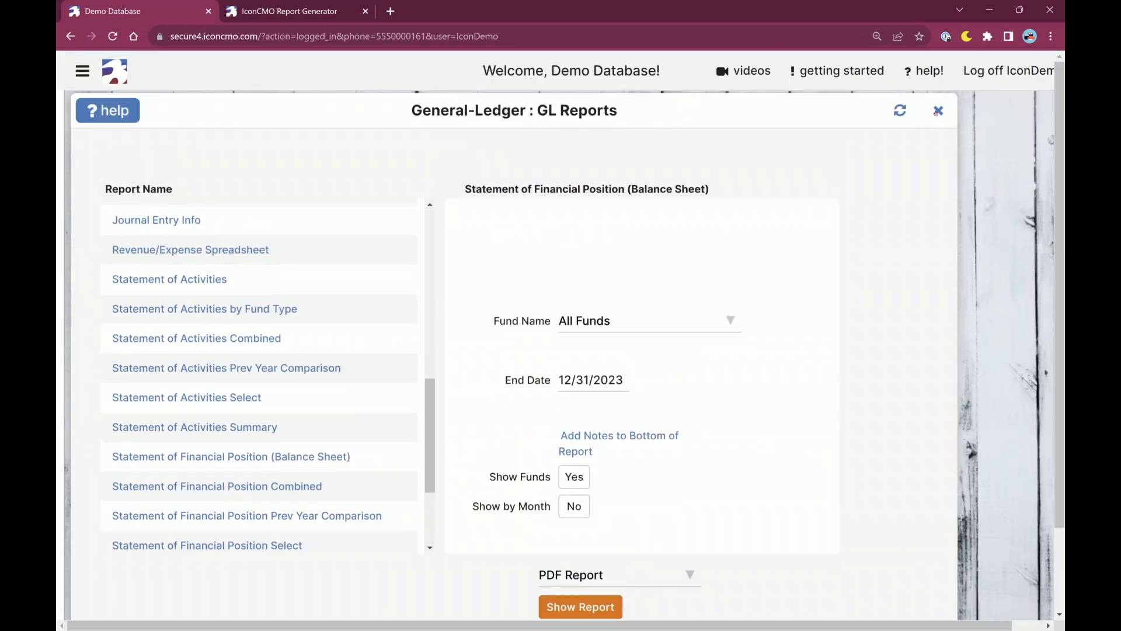
{"action": "left_click", "coordinate": [937, 111]}
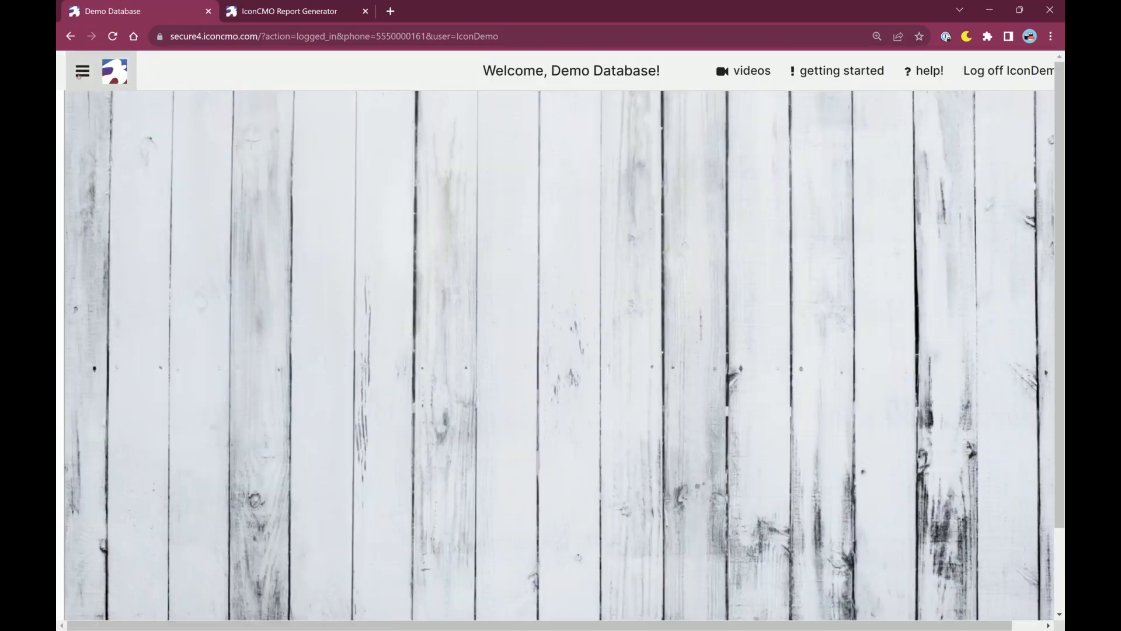
{"action": "left_click", "coordinate": [80, 75]}
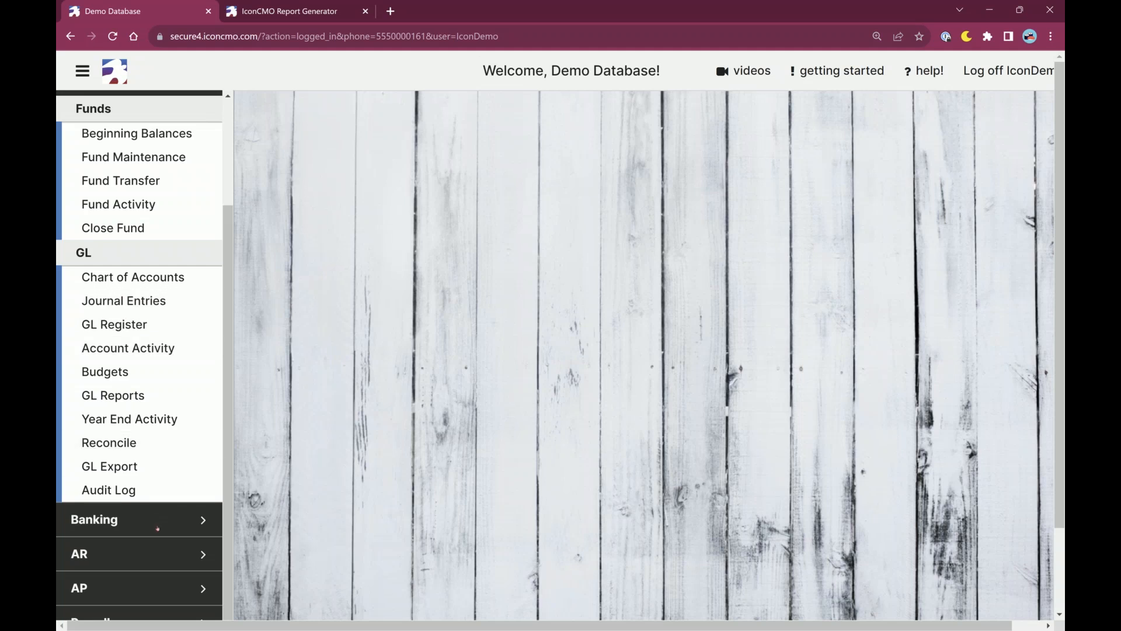
{"action": "left_click", "coordinate": [116, 324]}
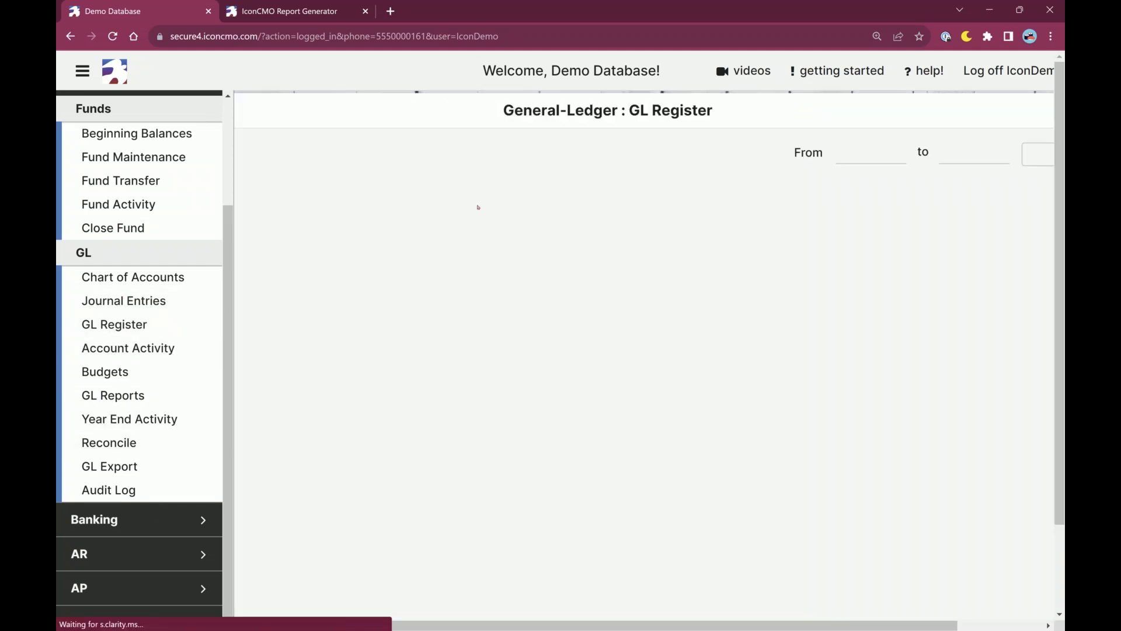
- Inspect the debit and credit lines of the BBal21 Beginning Balance transaction in the register, and close it
{"action": "left_click", "coordinate": [58, 73]}
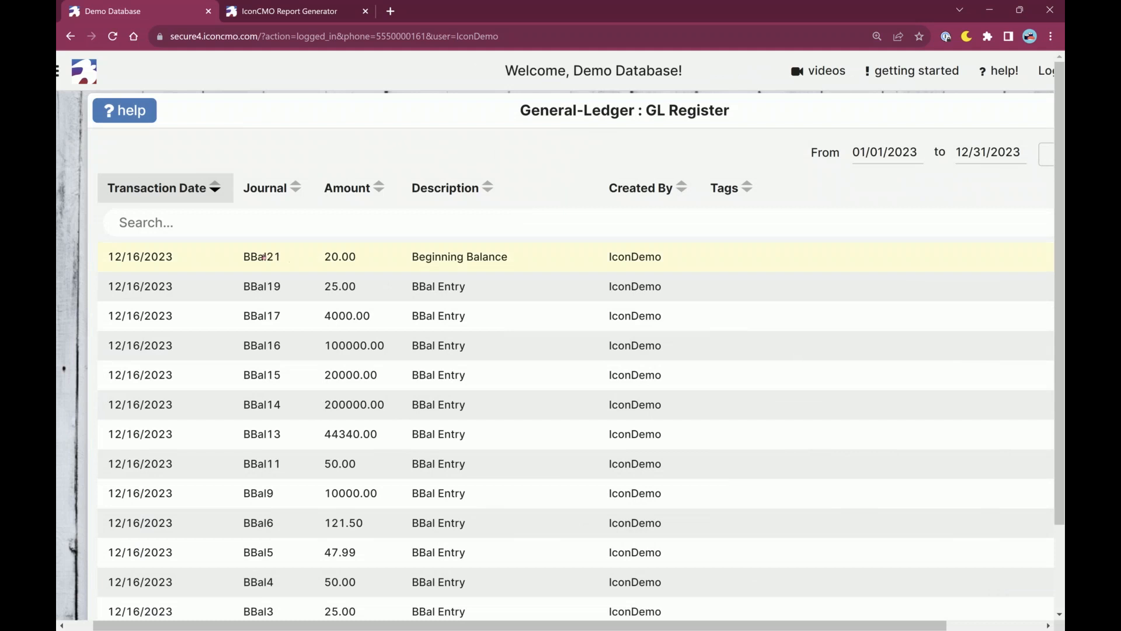
{"action": "left_click_drag", "start_coordinate": [282, 257], "coordinate": [240, 257]}
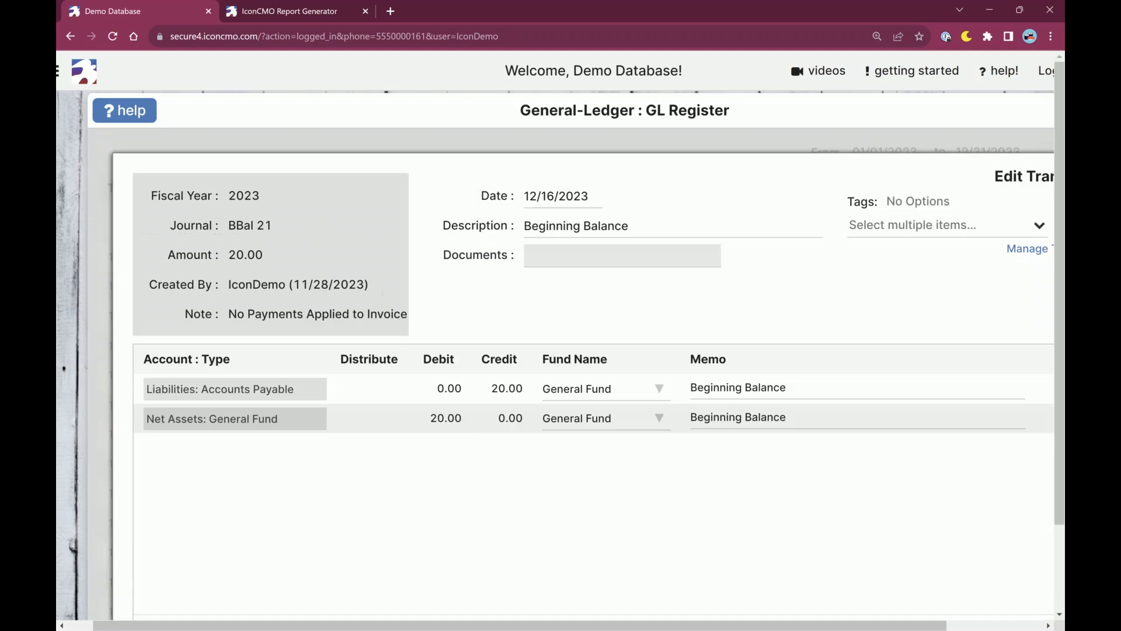
{"action": "scroll", "coordinate": [800, 494], "scroll_direction": "down", "scroll_amount": 2}
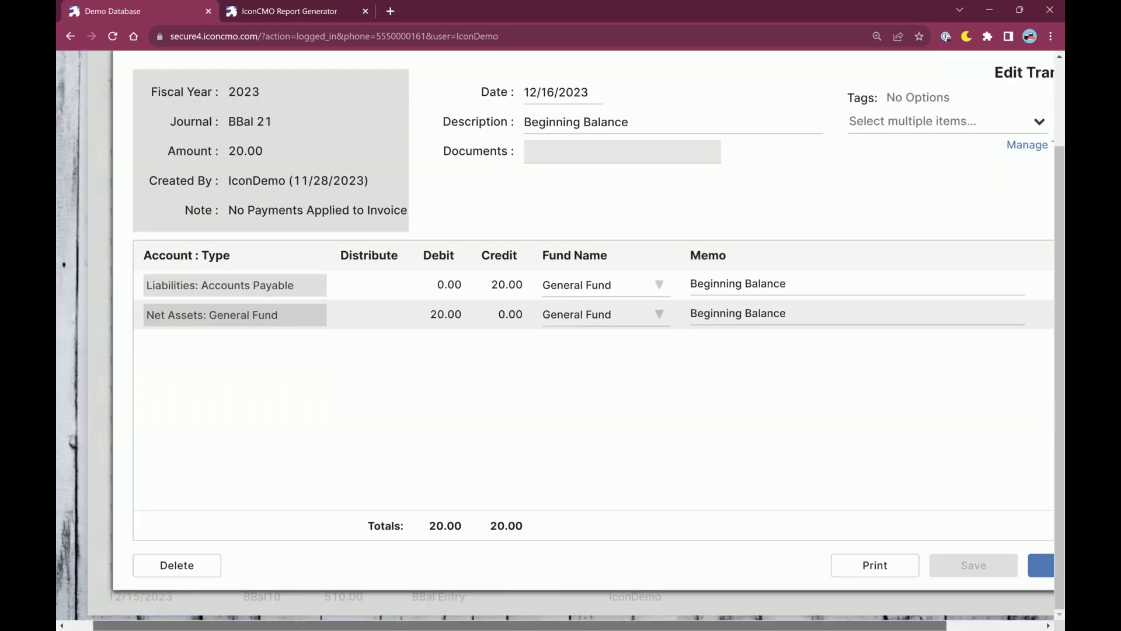
{"action": "scroll", "coordinate": [1009, 583], "scroll_direction": "right", "scroll_amount": 2}
{"action": "left_click", "coordinate": [988, 569]}
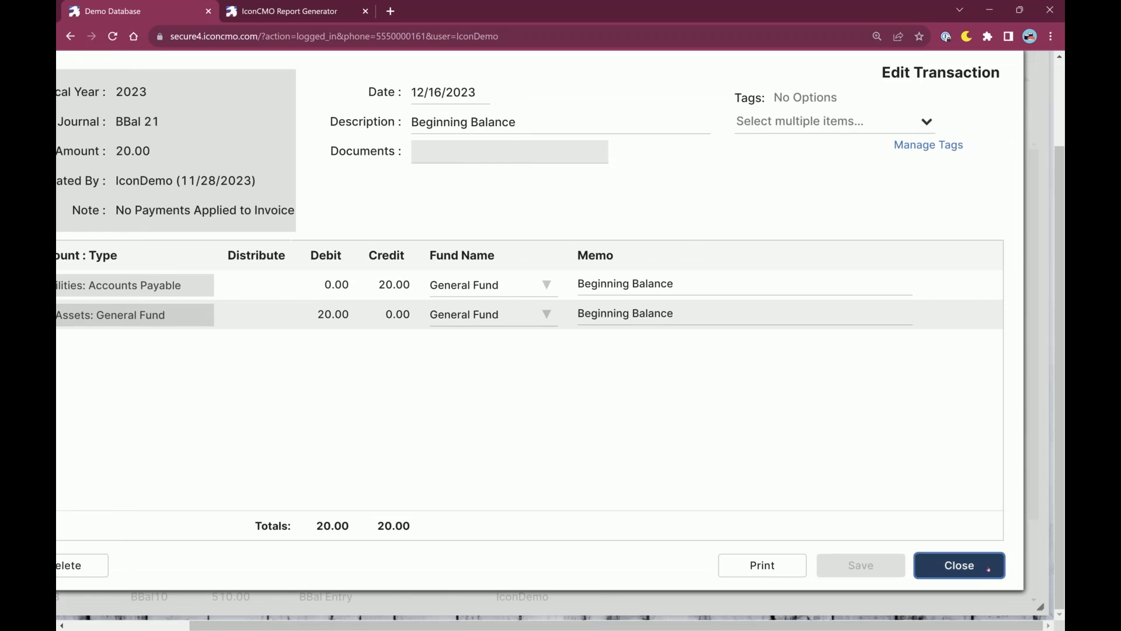
{"action": "left_click", "coordinate": [999, 577]}
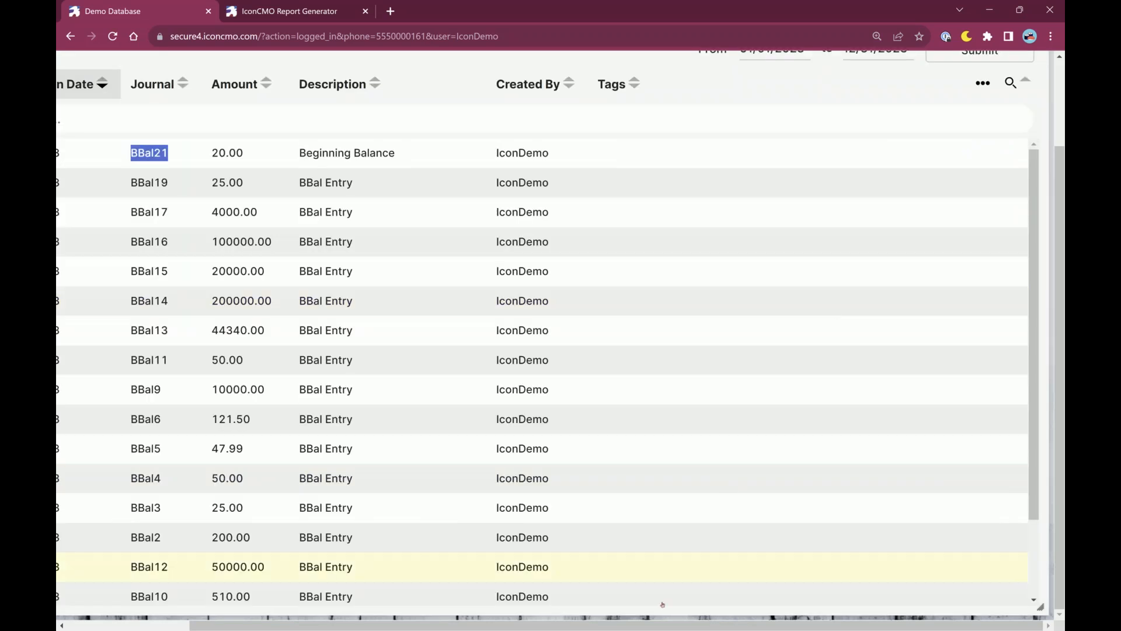
- Review the list of BBal entries dated 12/15/2023 and 12/16/2023, and close the GL Register
{"action": "scroll", "coordinate": [448, 624], "scroll_direction": "left", "scroll_amount": 1}
{"action": "scroll", "coordinate": [473, 473], "scroll_direction": "left", "scroll_amount": 1}
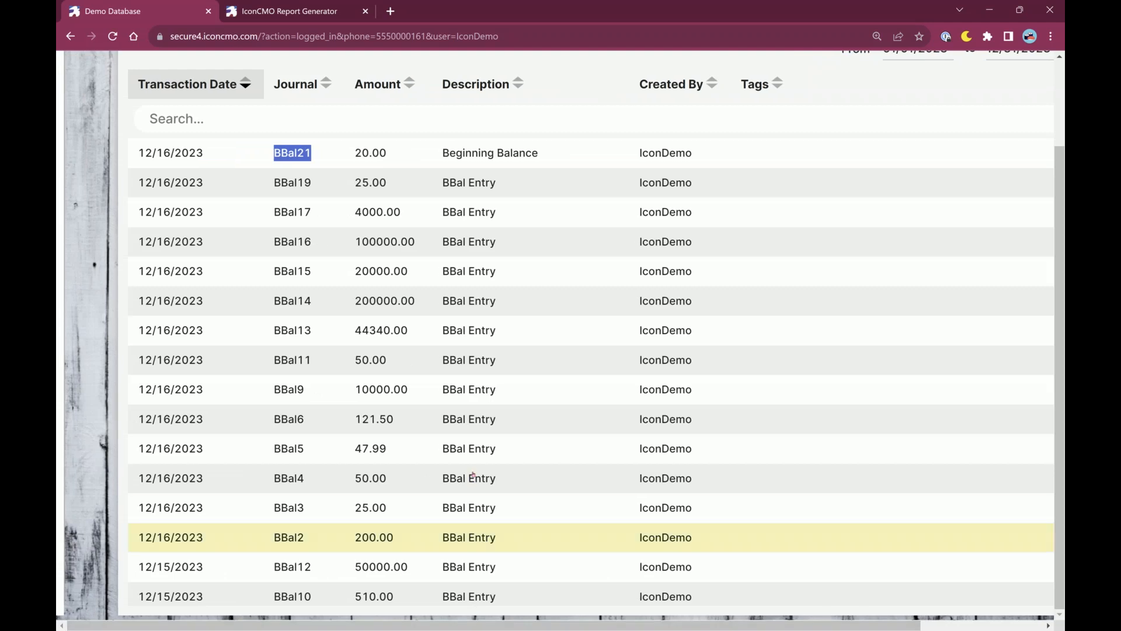
{"action": "scroll", "coordinate": [473, 474], "scroll_direction": "down", "scroll_amount": 2}
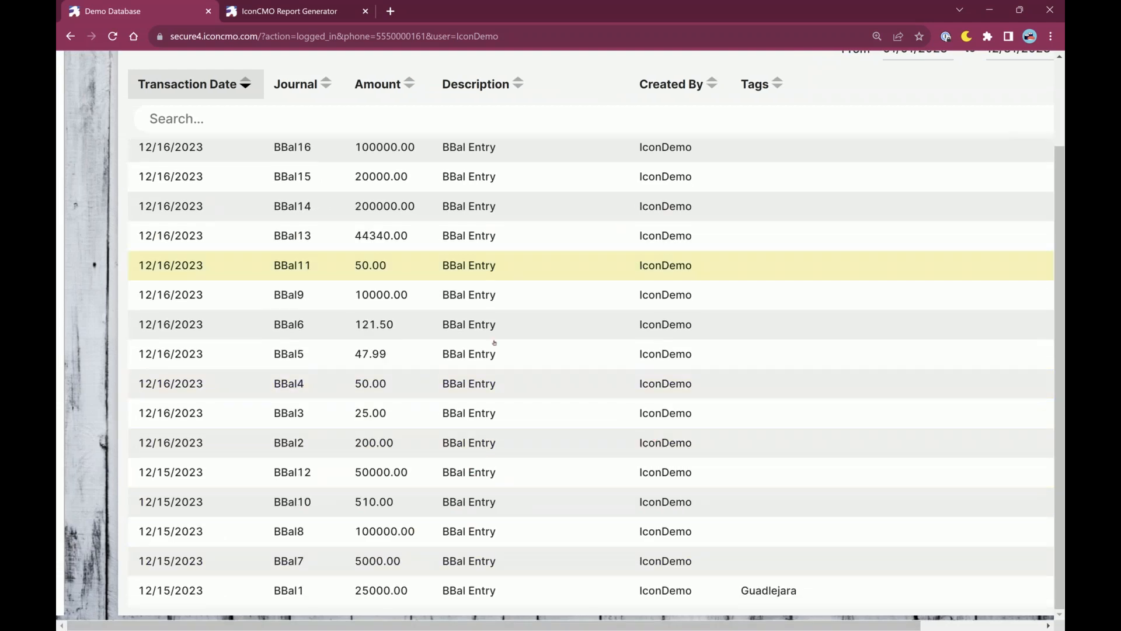
{"action": "scroll", "coordinate": [575, 491], "scroll_direction": "up", "scroll_amount": 2}
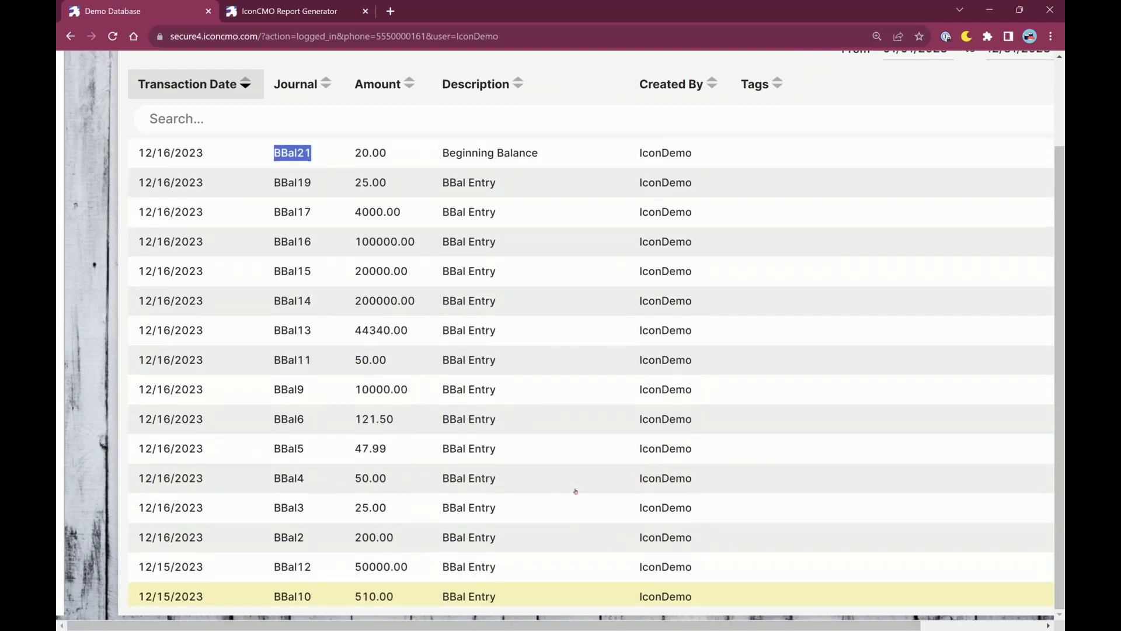
{"action": "scroll", "coordinate": [633, 246], "scroll_direction": "up", "scroll_amount": 2}
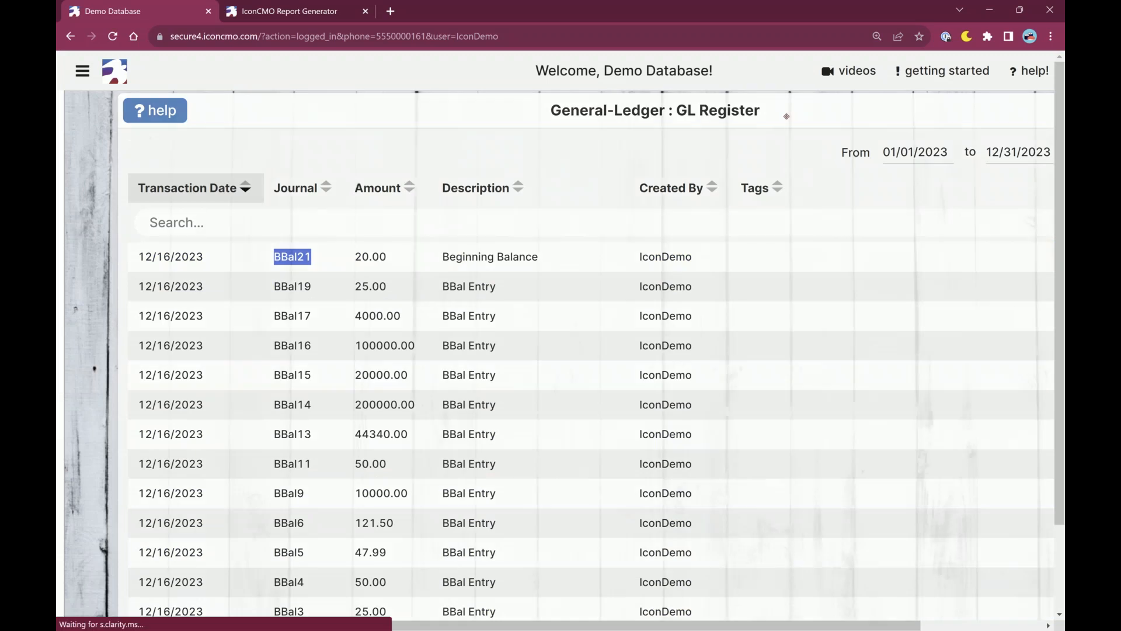
{"action": "scroll", "coordinate": [678, 135], "scroll_direction": "right", "scroll_amount": 2}
{"action": "scroll", "coordinate": [678, 136], "scroll_direction": "right", "scroll_amount": 2}
{"action": "scroll", "coordinate": [678, 136], "scroll_direction": "up", "scroll_amount": 1}
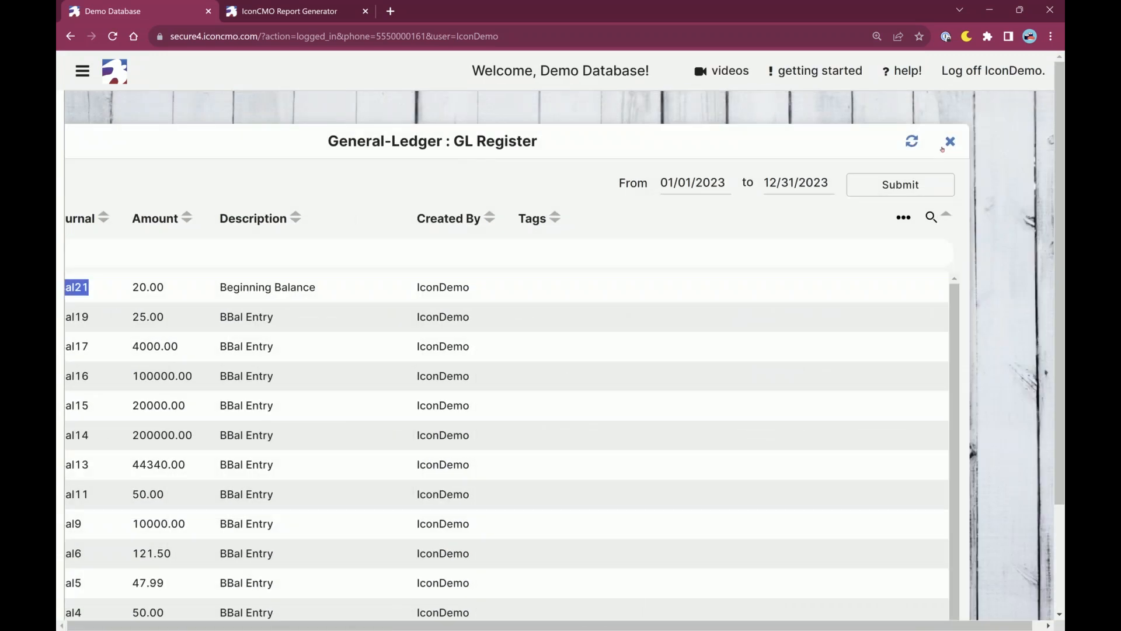
{"action": "left_click", "coordinate": [950, 142]}
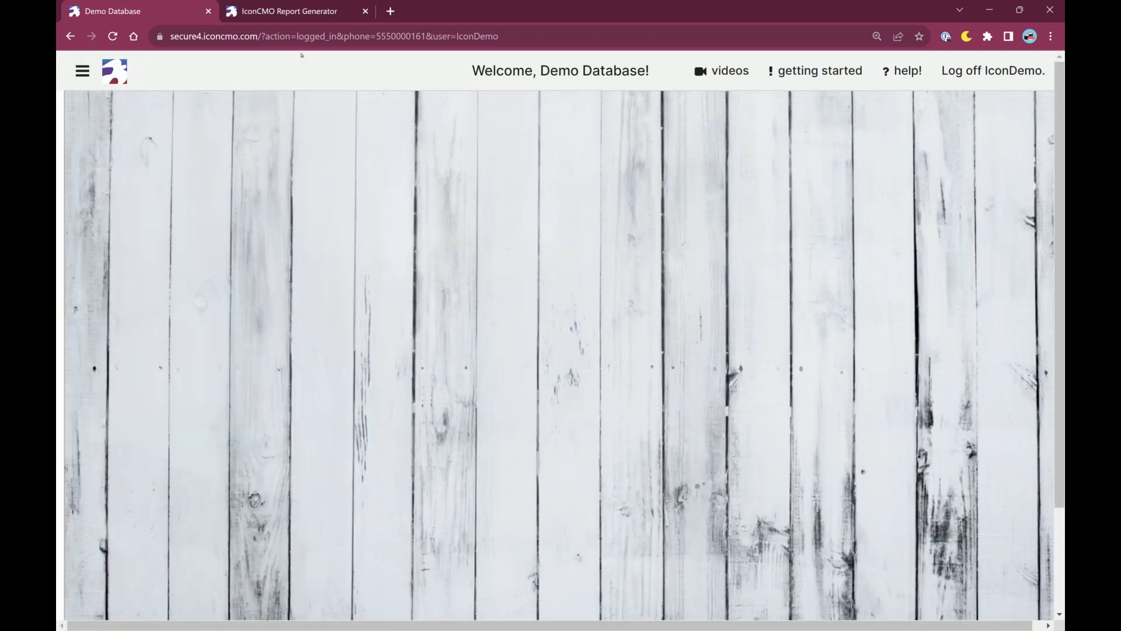
- Close the IconCMO Report Generator tab, the older Demo Database tab and the Organization Home window
{"action": "left_click", "coordinate": [83, 71]}
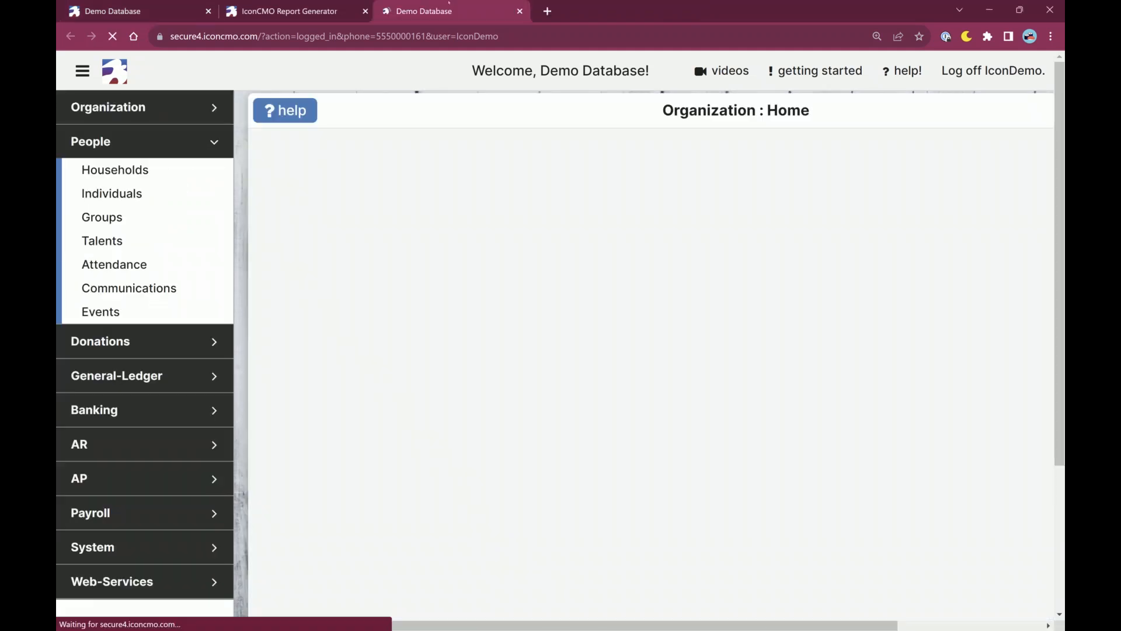
{"action": "left_click", "coordinate": [365, 11]}
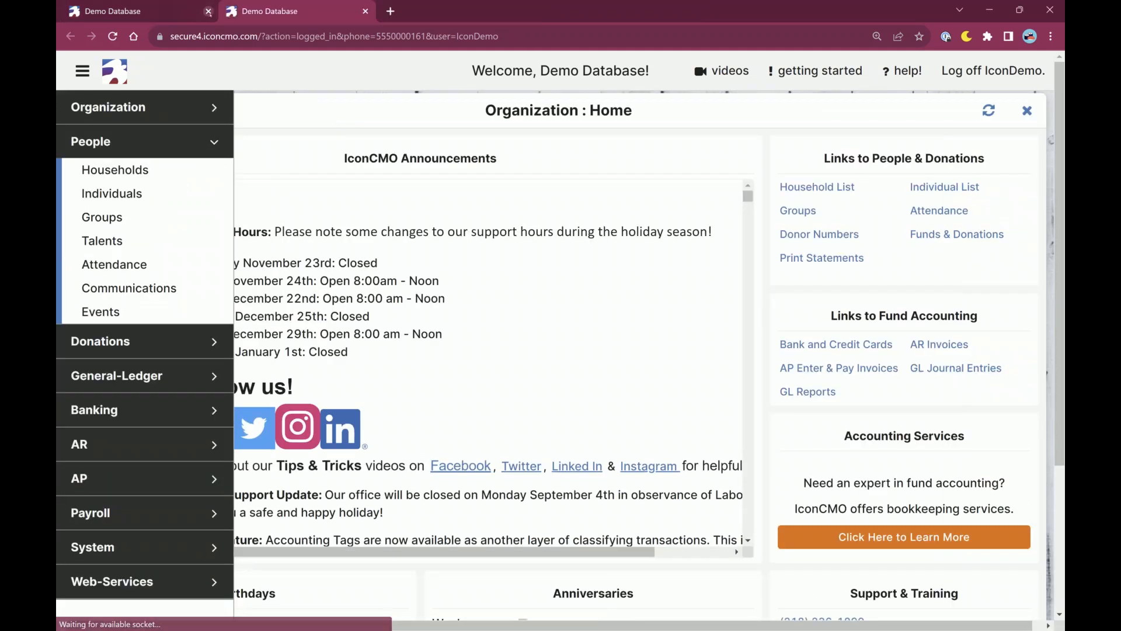
{"action": "left_click", "coordinate": [208, 11]}
{"action": "left_click", "coordinate": [1028, 111]}
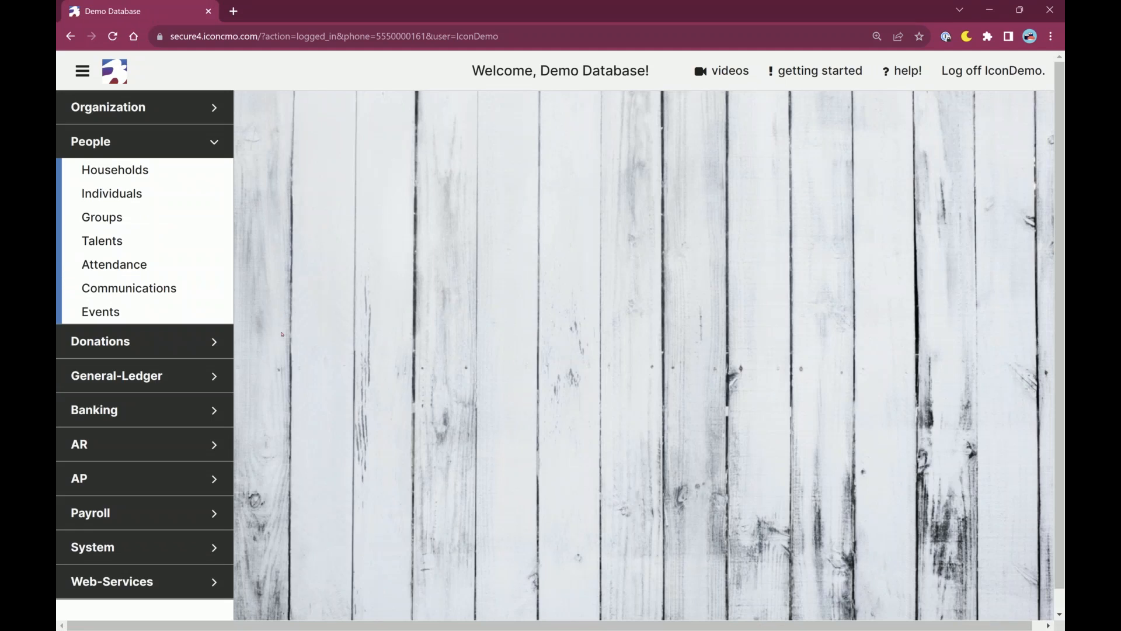
- Open the Enter Transactions screen of the Banking module and bring its account list into full view
{"action": "left_click", "coordinate": [118, 415]}
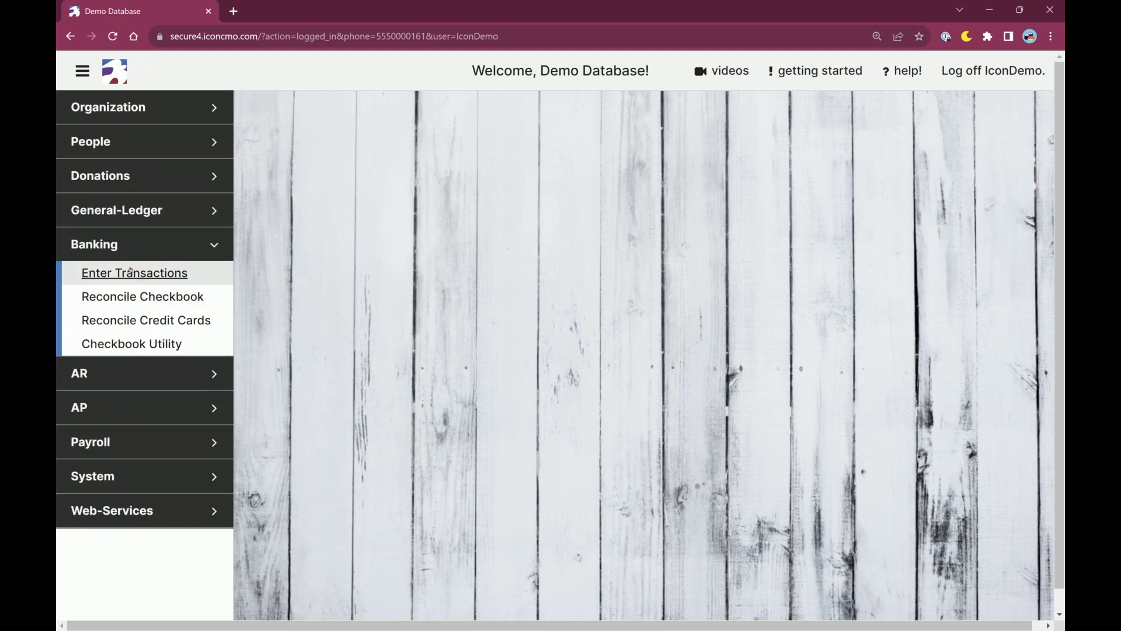
{"action": "left_click", "coordinate": [165, 280]}
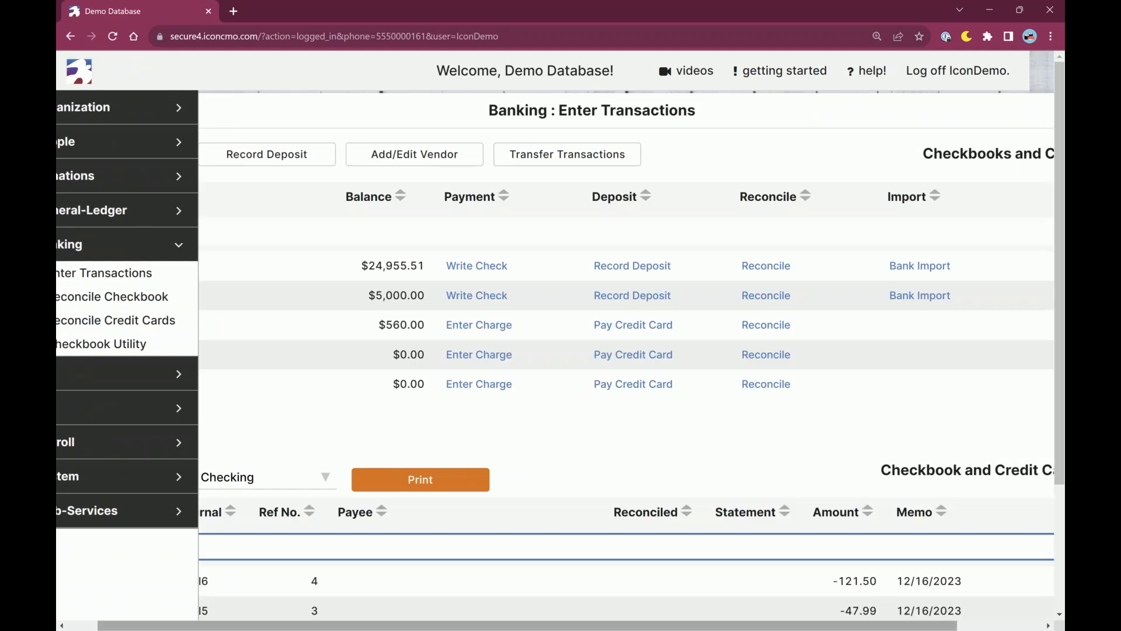
{"action": "left_click_drag", "start_coordinate": [160, 628], "coordinate": [124, 627]}
{"action": "left_click", "coordinate": [92, 73]}
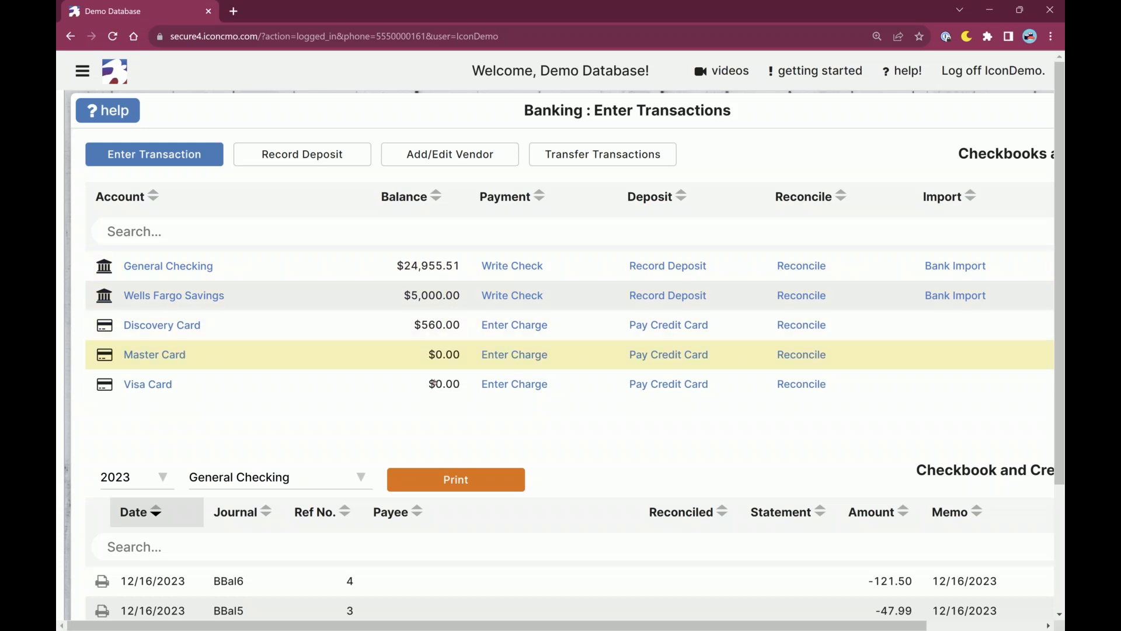
- Review the 2023 General Checking entries under Checkbook and Credit Card Activity
{"action": "scroll", "coordinate": [433, 385], "scroll_direction": "down", "scroll_amount": 3}
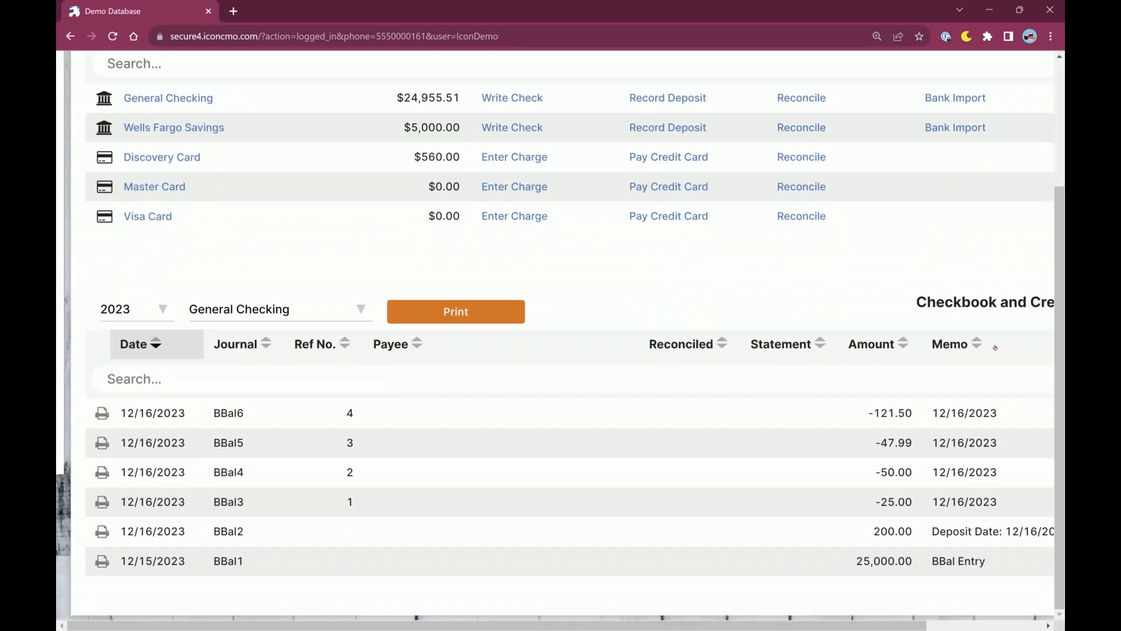
{"action": "left_click_drag", "start_coordinate": [918, 303], "coordinate": [694, 309]}
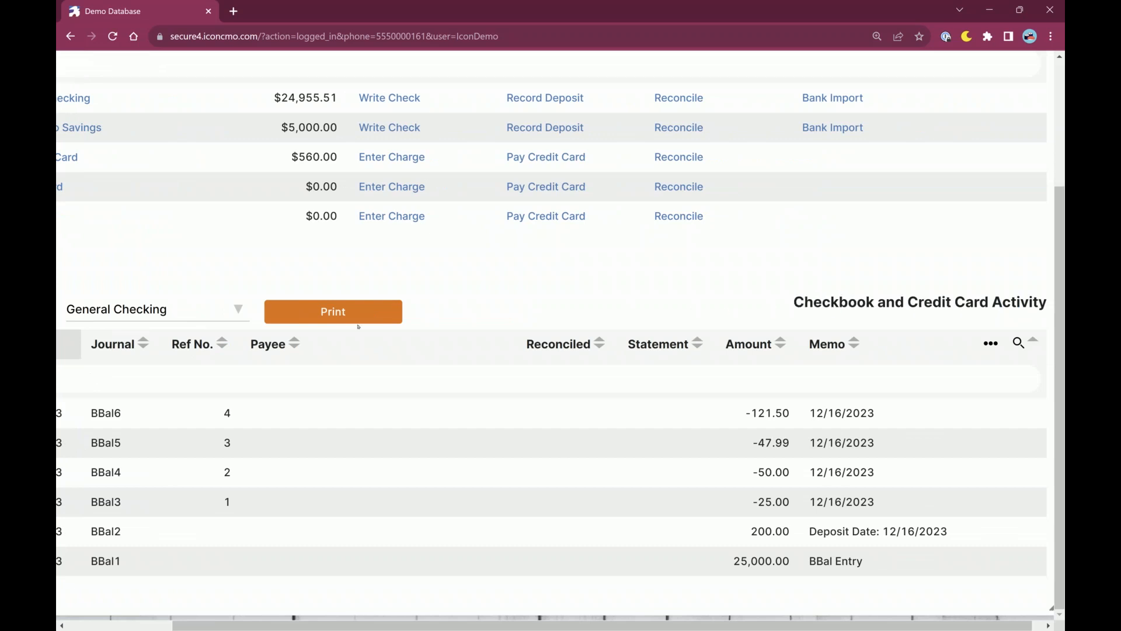
{"action": "left_click_drag", "start_coordinate": [245, 627], "coordinate": [161, 627]}
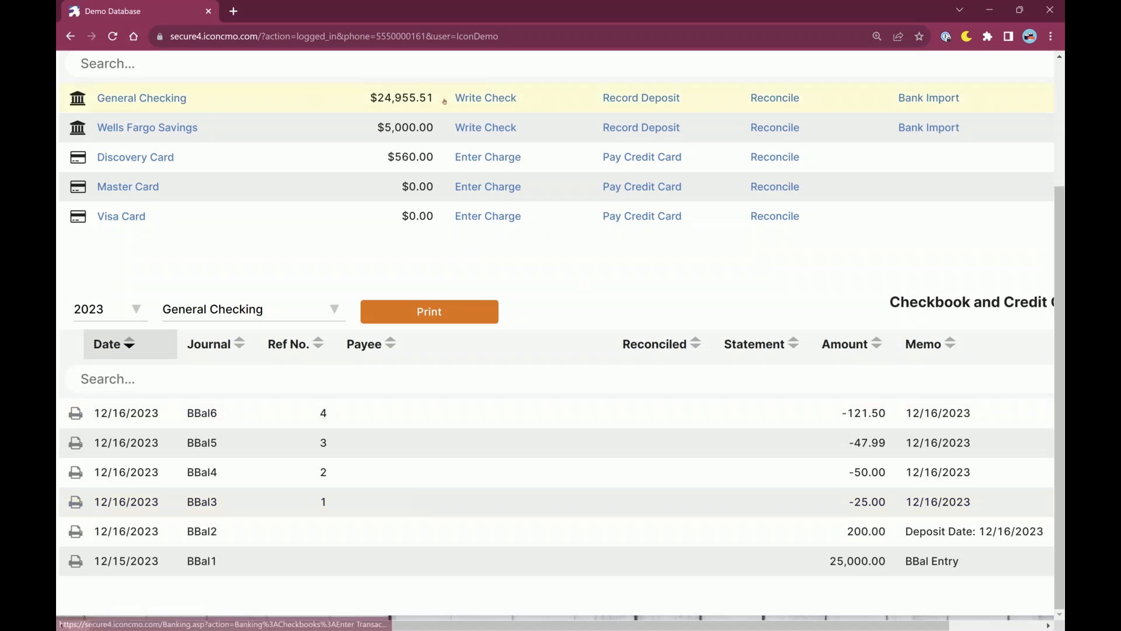
- Start linking a bank account from General Checking's bank import and agree to connect through Plaid
{"action": "left_click", "coordinate": [928, 98]}
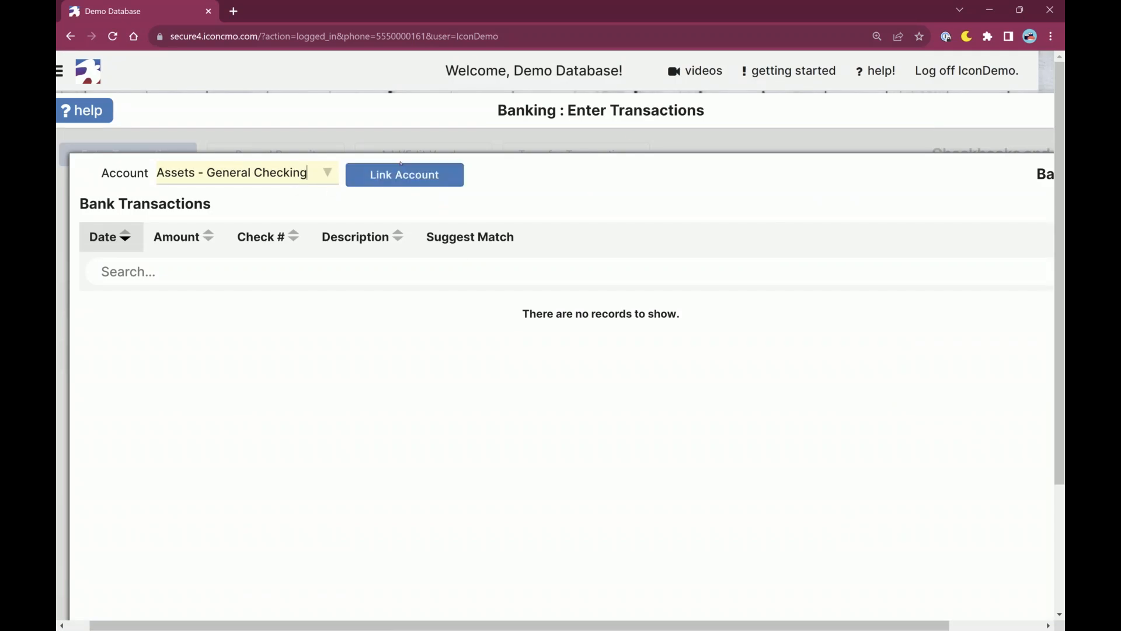
{"action": "left_click", "coordinate": [419, 180]}
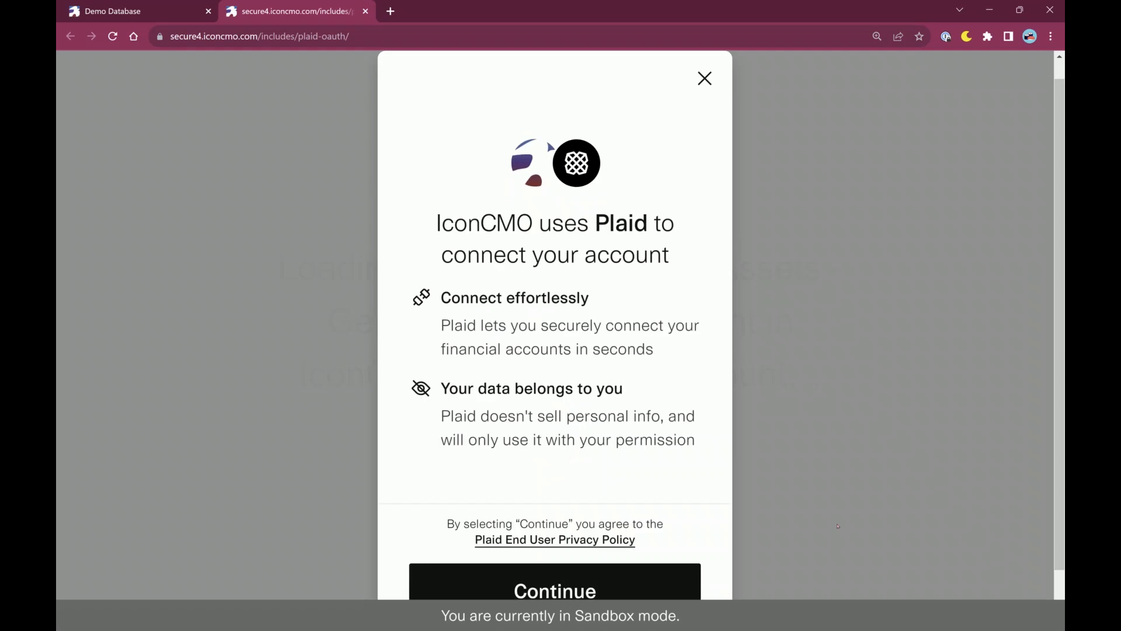
{"action": "scroll", "coordinate": [837, 525], "scroll_direction": "down", "scroll_amount": 1}
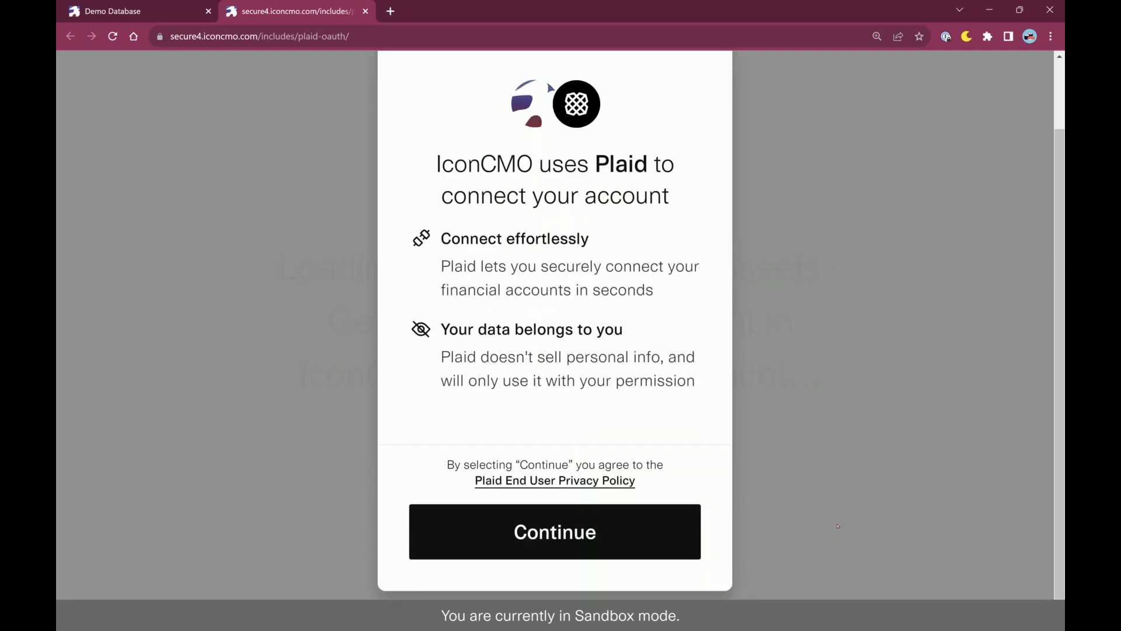
{"action": "scroll", "coordinate": [838, 526], "scroll_direction": "up", "scroll_amount": 1}
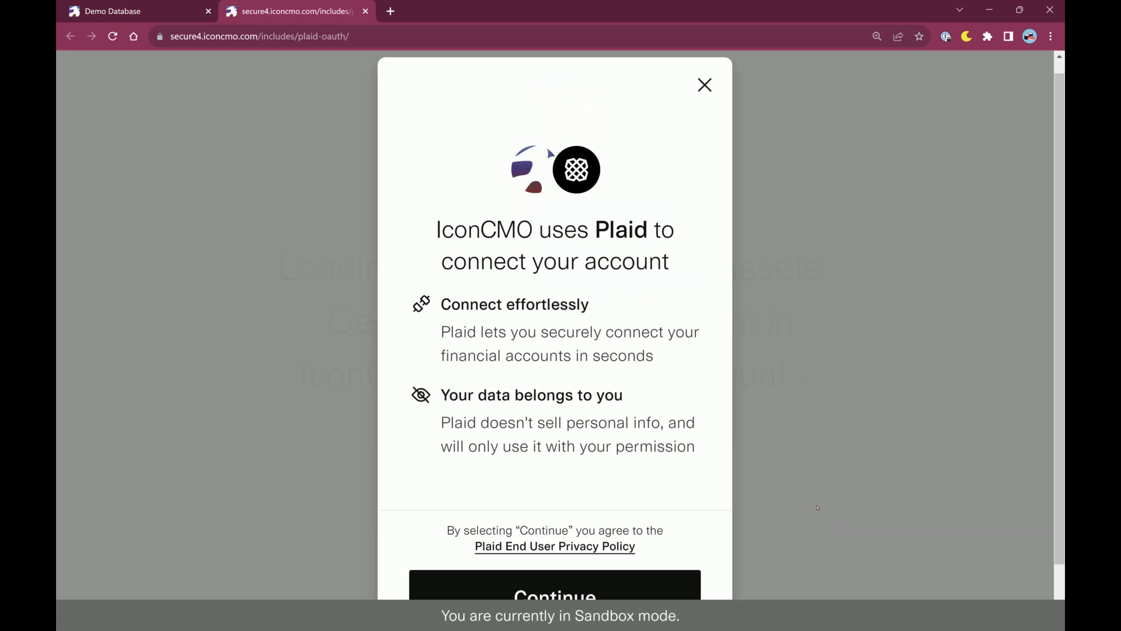
{"action": "scroll", "coordinate": [817, 508], "scroll_direction": "down", "scroll_amount": 1}
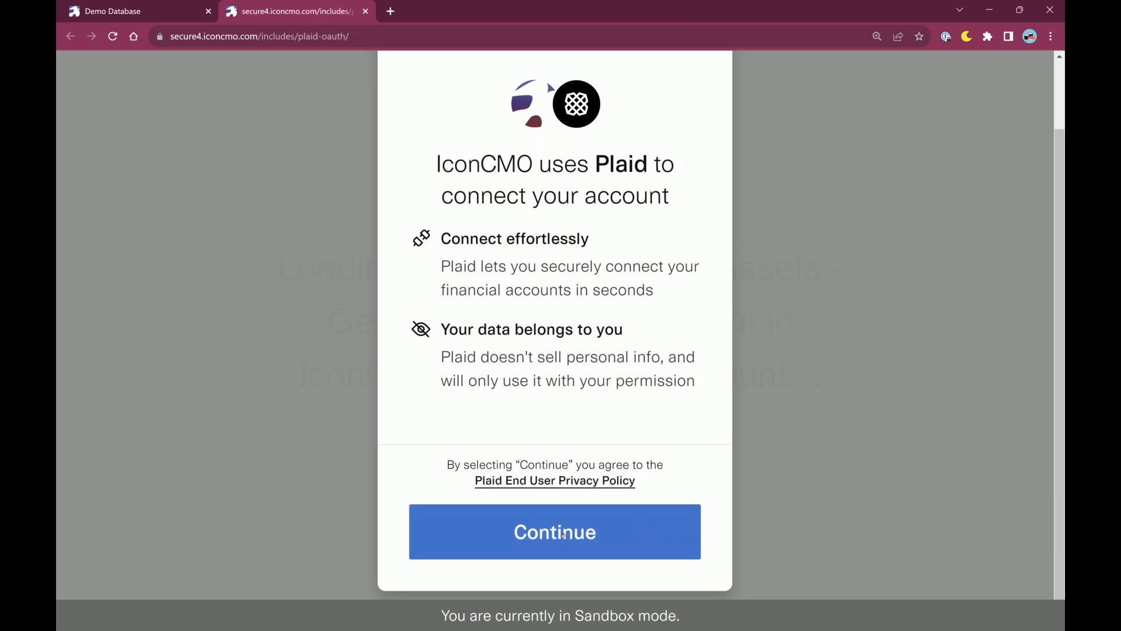
{"action": "left_click", "coordinate": [561, 535]}
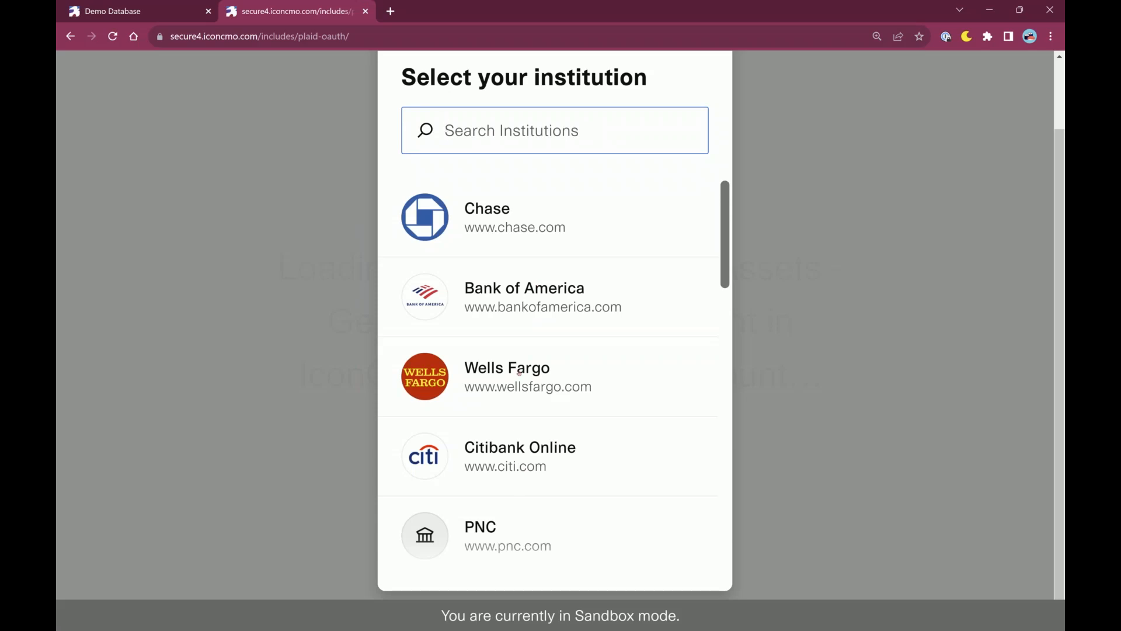
- Back out of the Wells Fargo login and choose PNC as the institution instead
{"action": "left_click", "coordinate": [519, 373]}
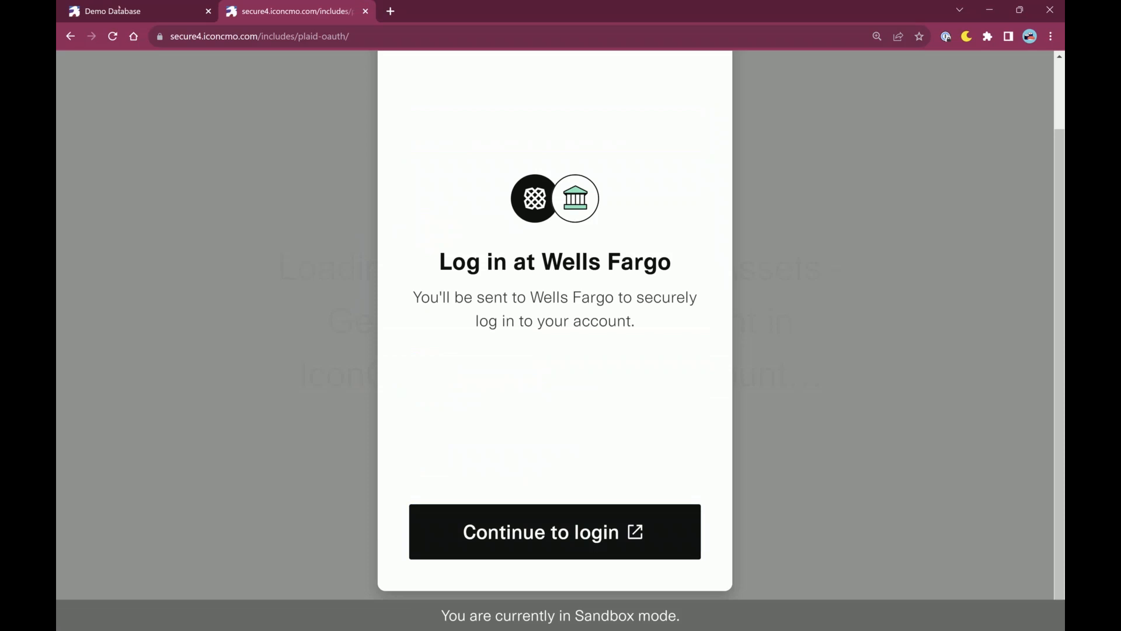
{"action": "left_click", "coordinate": [70, 36]}
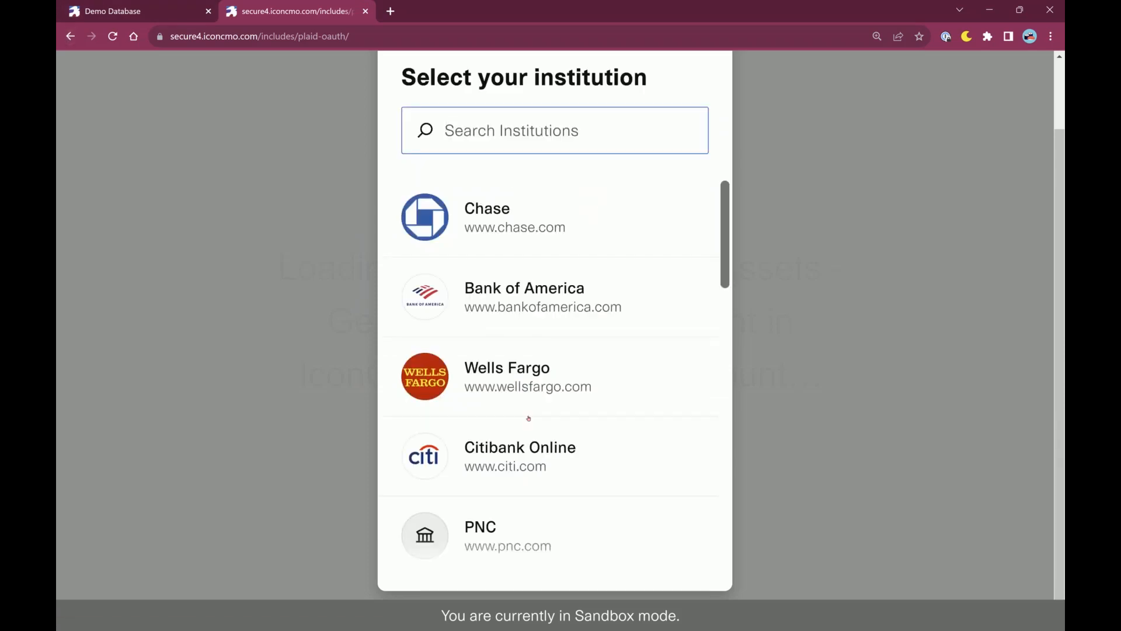
{"action": "left_click", "coordinate": [508, 545]}
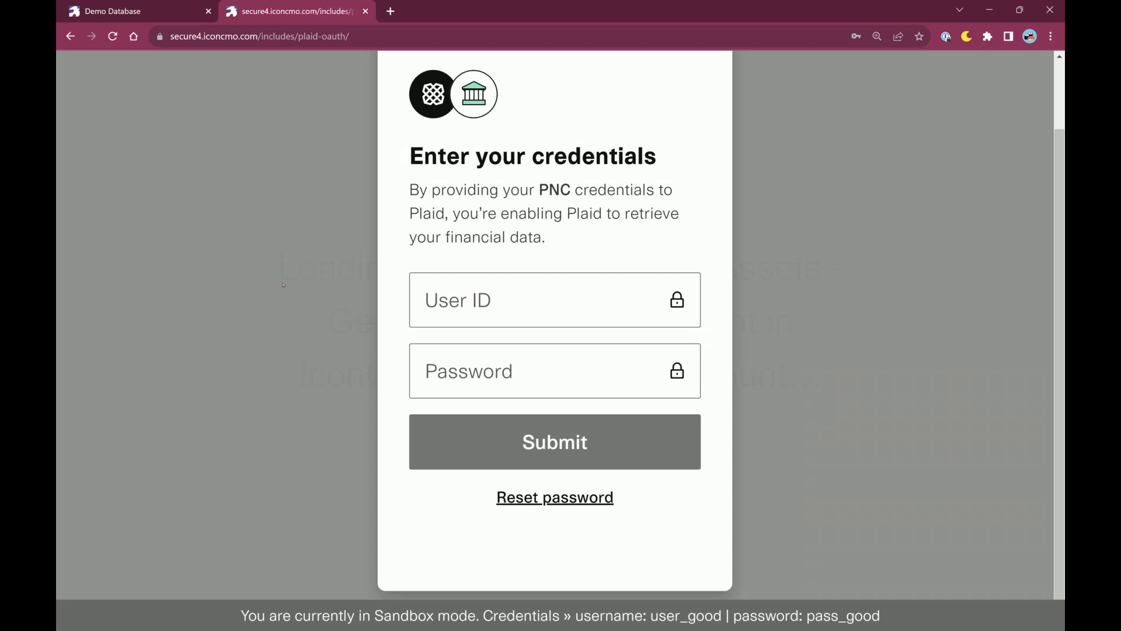
- Fill in the saved sandbox user ID and password for PNC and submit the credentials
{"action": "left_click", "coordinate": [441, 300]}
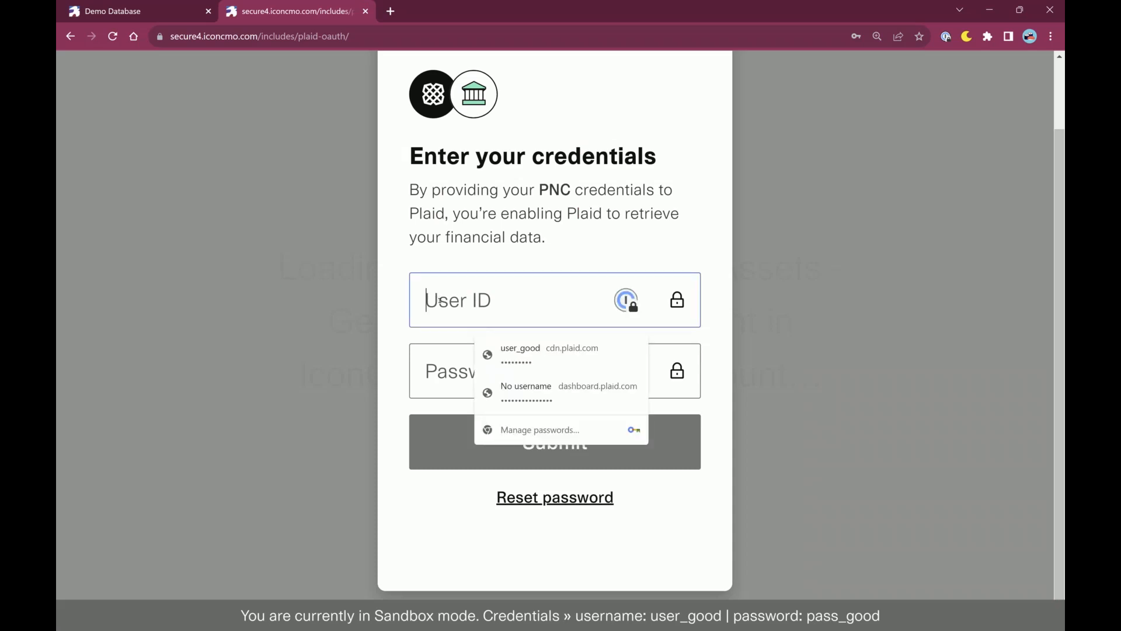
{"action": "left_click", "coordinate": [566, 360]}
{"action": "left_click", "coordinate": [580, 448]}
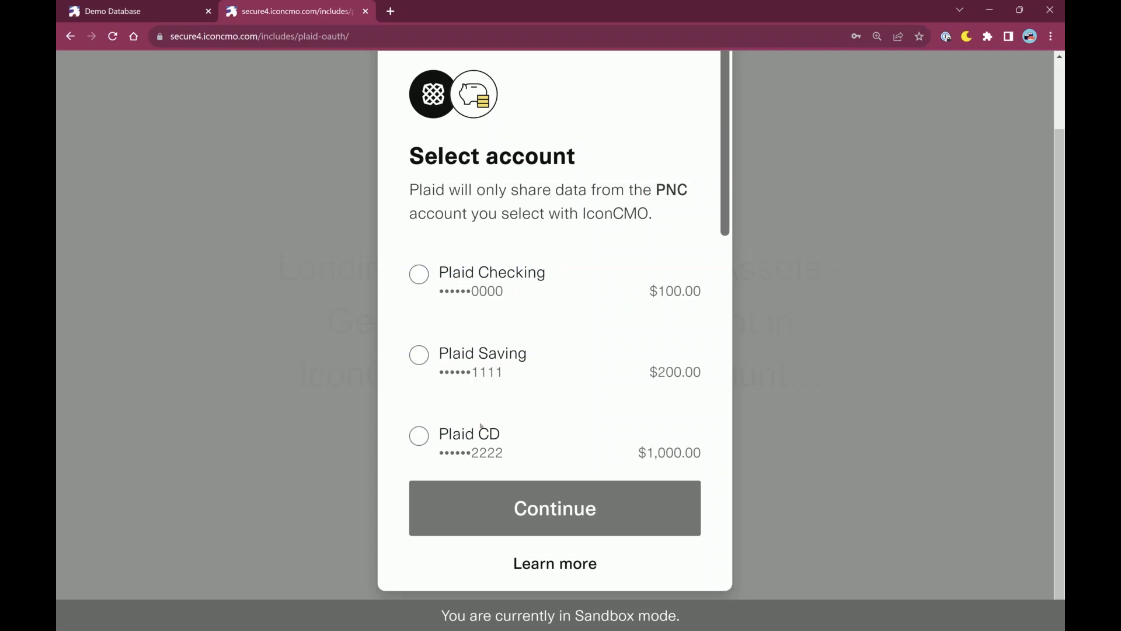
- Look through the PNC accounts that Plaid offers for linking, from checking and savings down to the mortgage
{"action": "scroll", "coordinate": [480, 427], "scroll_direction": "down", "scroll_amount": 5}
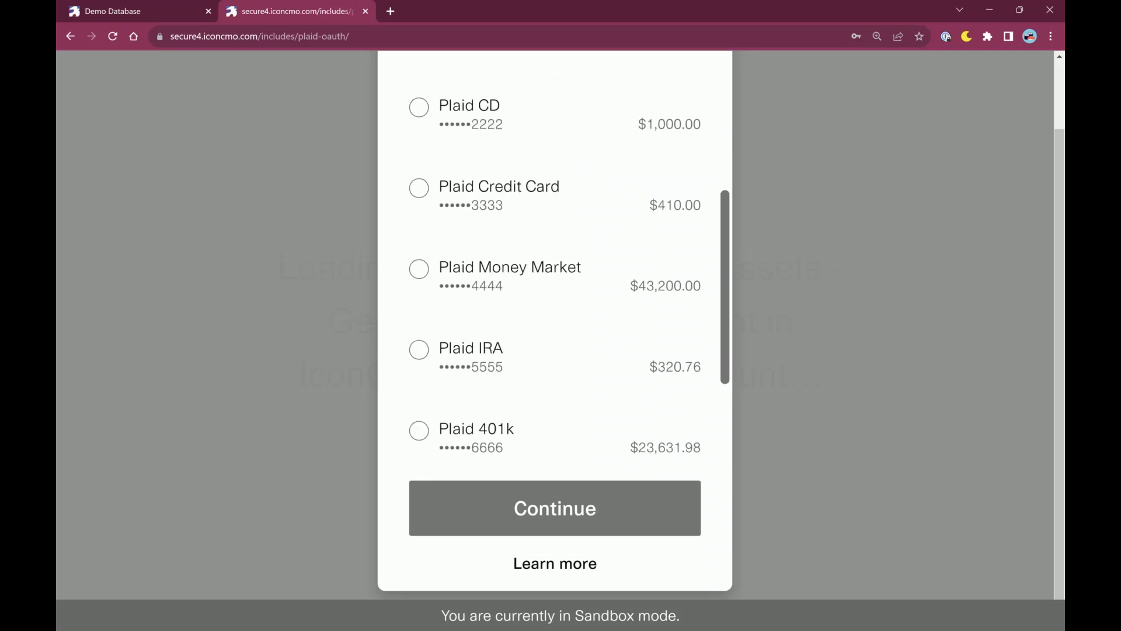
{"action": "scroll", "coordinate": [554, 263], "scroll_direction": "down", "scroll_amount": 4}
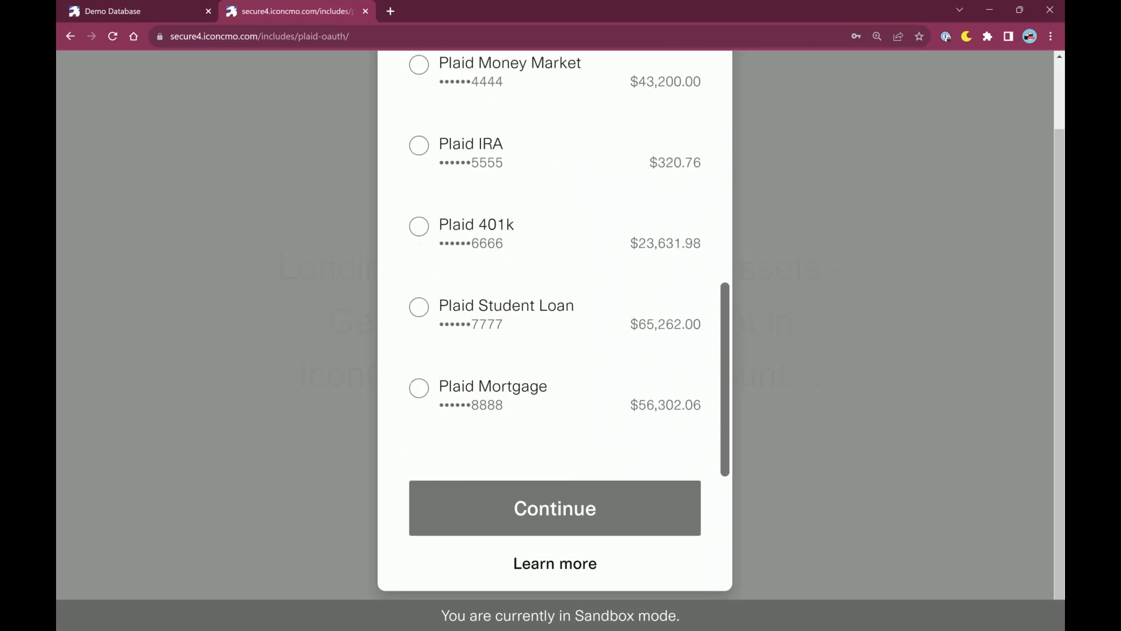
{"action": "scroll", "coordinate": [561, 407], "scroll_direction": "up", "scroll_amount": 1}
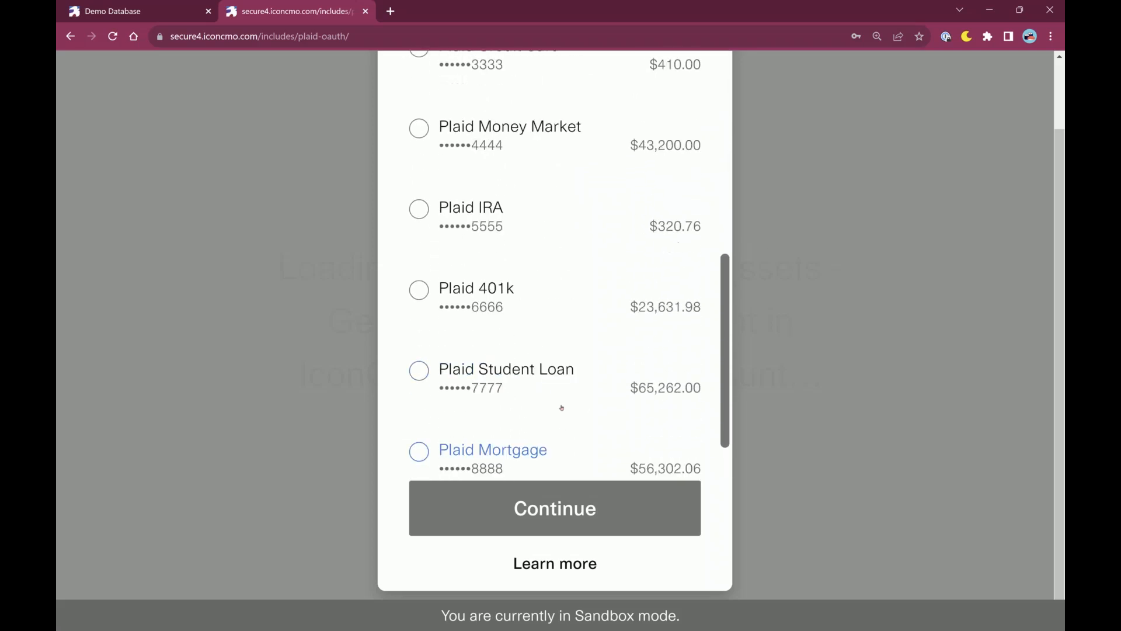
{"action": "scroll", "coordinate": [562, 407], "scroll_direction": "up", "scroll_amount": 1}
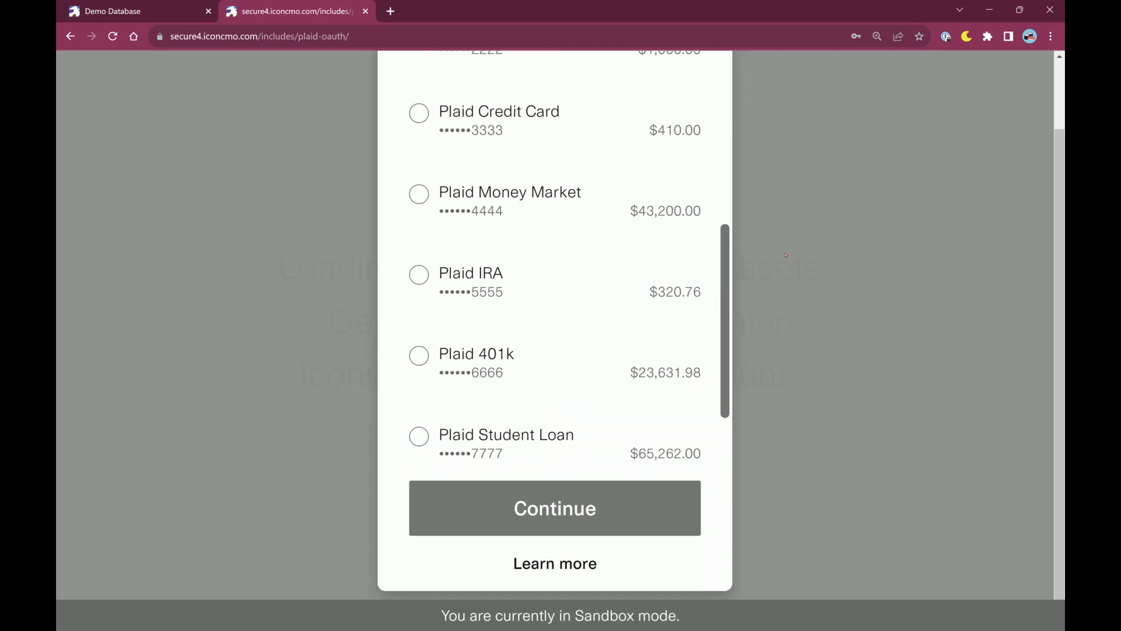
- Choose the Plaid Checking account at PNC and finish linking it to General Checking
{"action": "scroll", "coordinate": [633, 375], "scroll_direction": "up", "scroll_amount": 1}
{"action": "scroll", "coordinate": [625, 377], "scroll_direction": "up", "scroll_amount": 4}
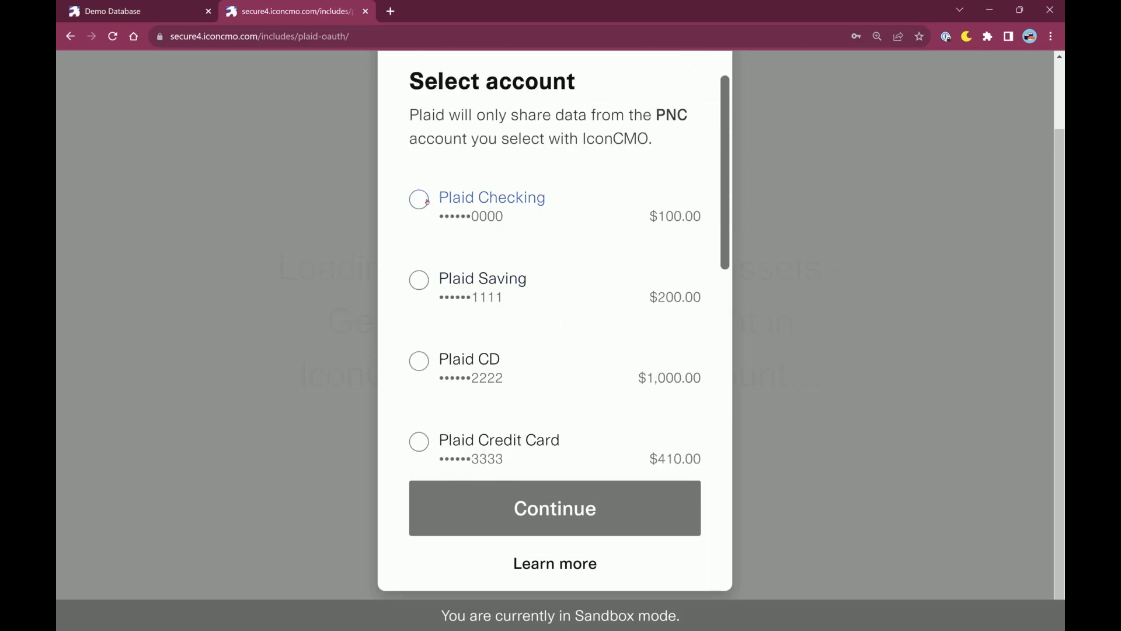
{"action": "left_click", "coordinate": [426, 201]}
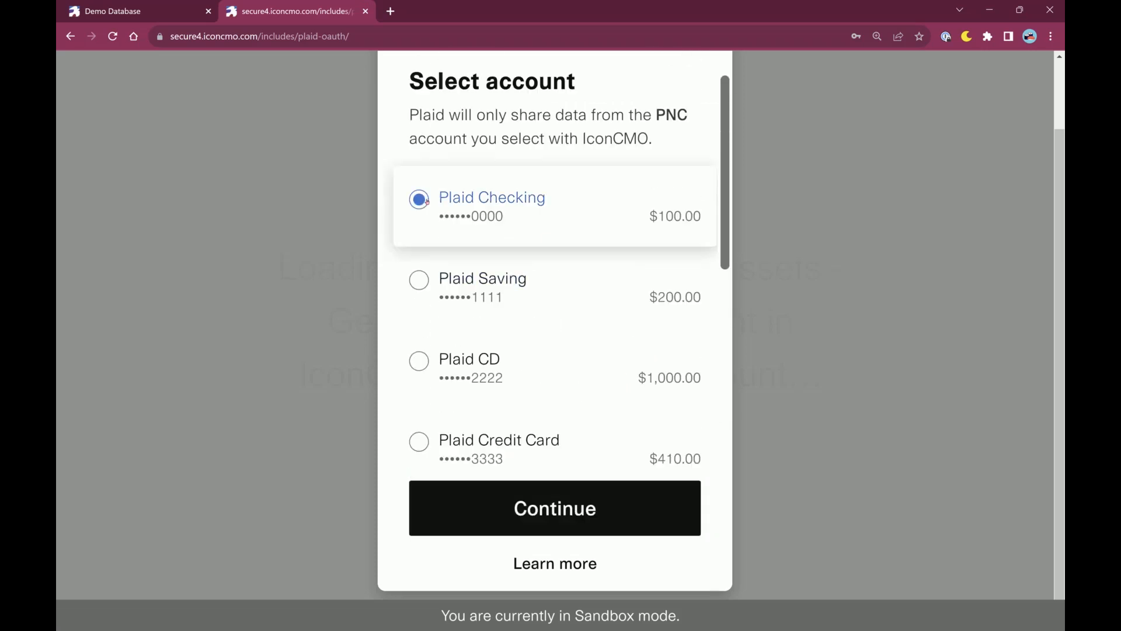
{"action": "left_click", "coordinate": [600, 527]}
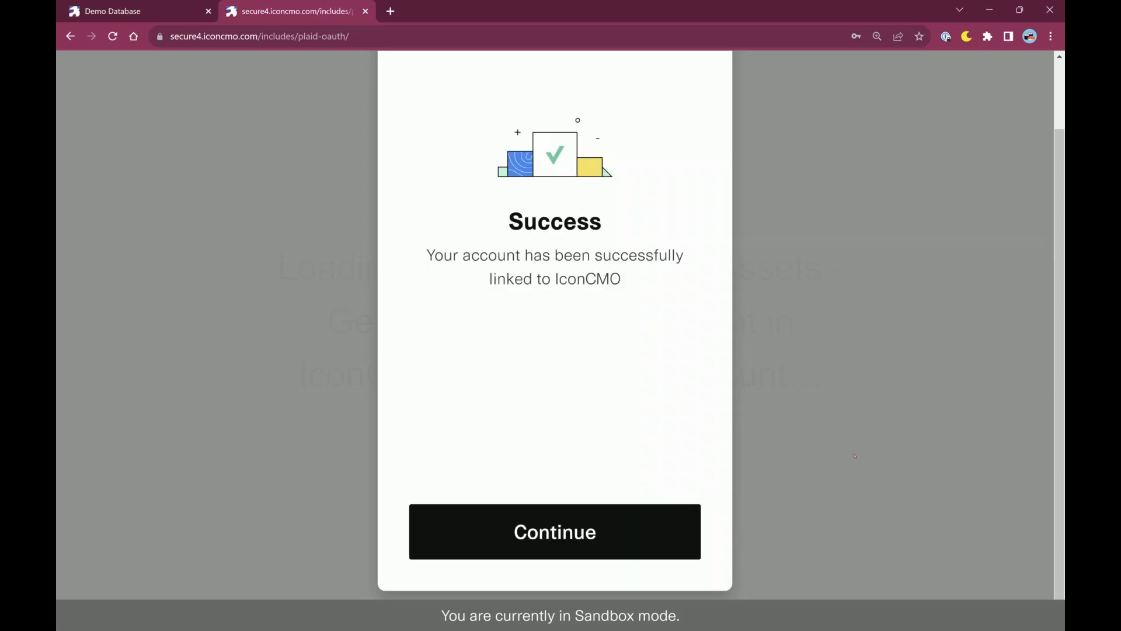
{"action": "left_click", "coordinate": [596, 531]}
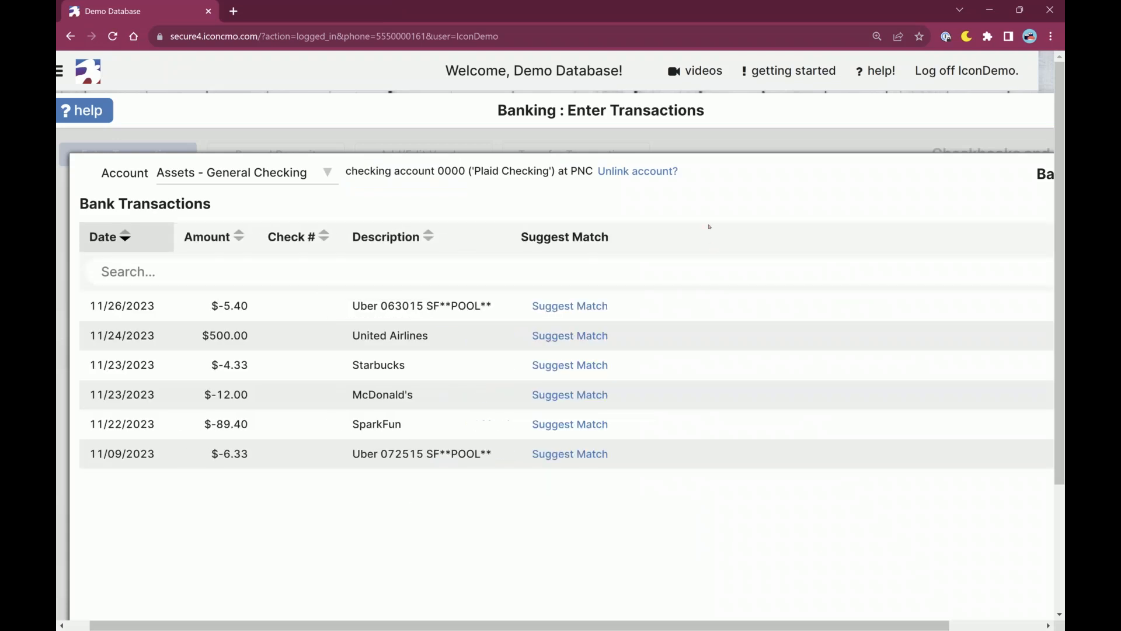
- Set the start of the bank transactions' date range to 09/28/2023
{"action": "key", "text": "ctrl+minus"}
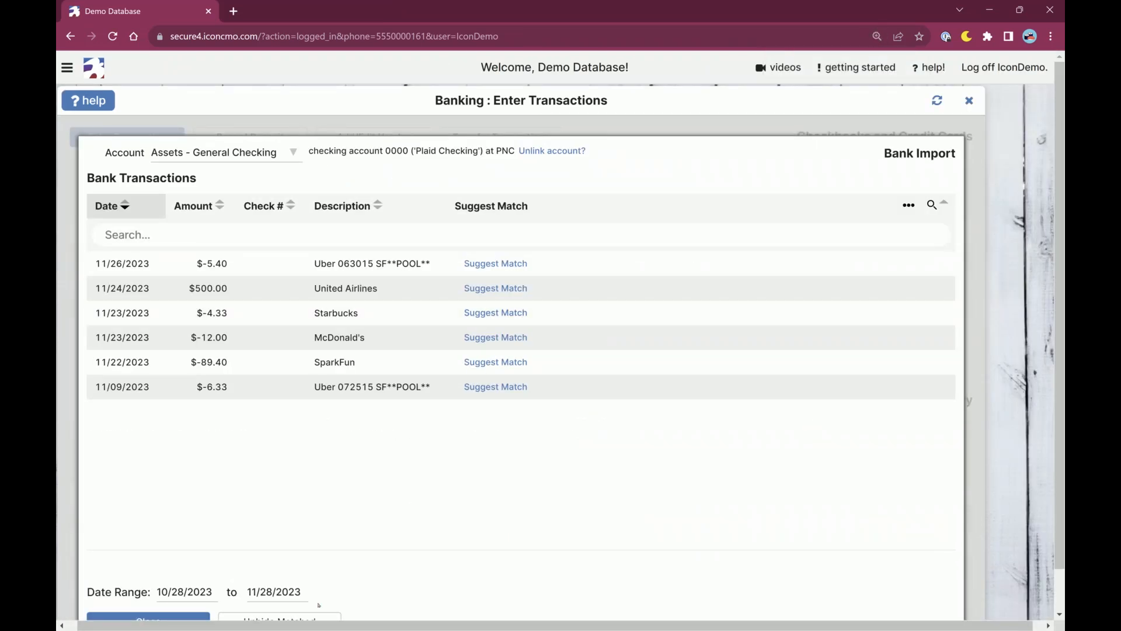
{"action": "scroll", "coordinate": [459, 596], "scroll_direction": "down", "scroll_amount": 1}
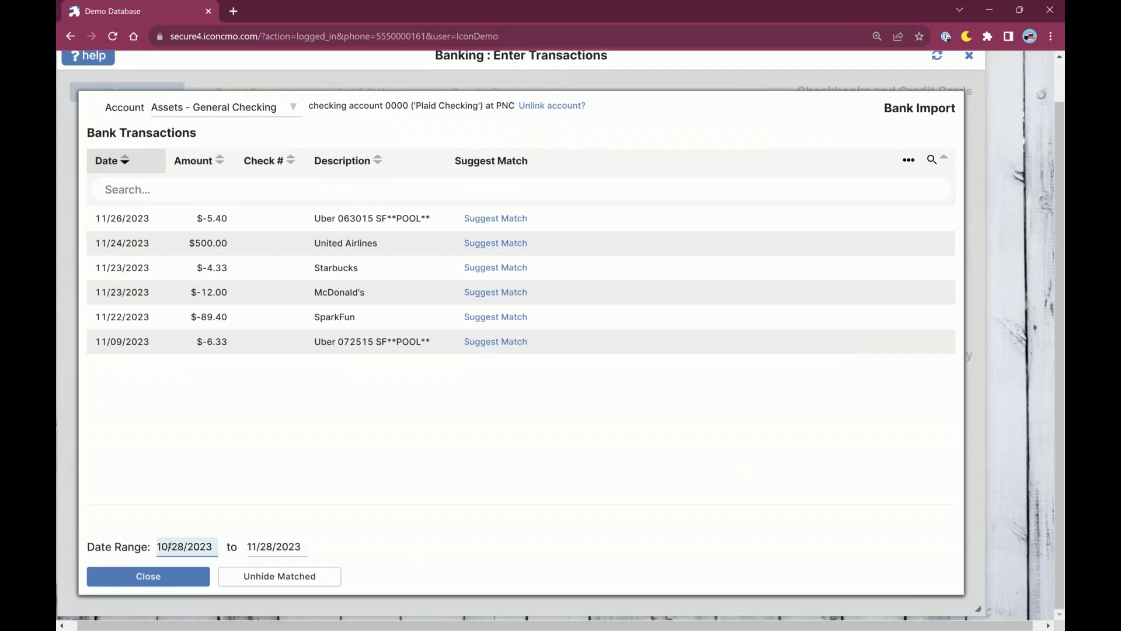
{"action": "left_click", "coordinate": [167, 546]}
{"action": "left_click_drag", "start_coordinate": [167, 546], "coordinate": [150, 543]}
{"action": "type", "text": "9"}
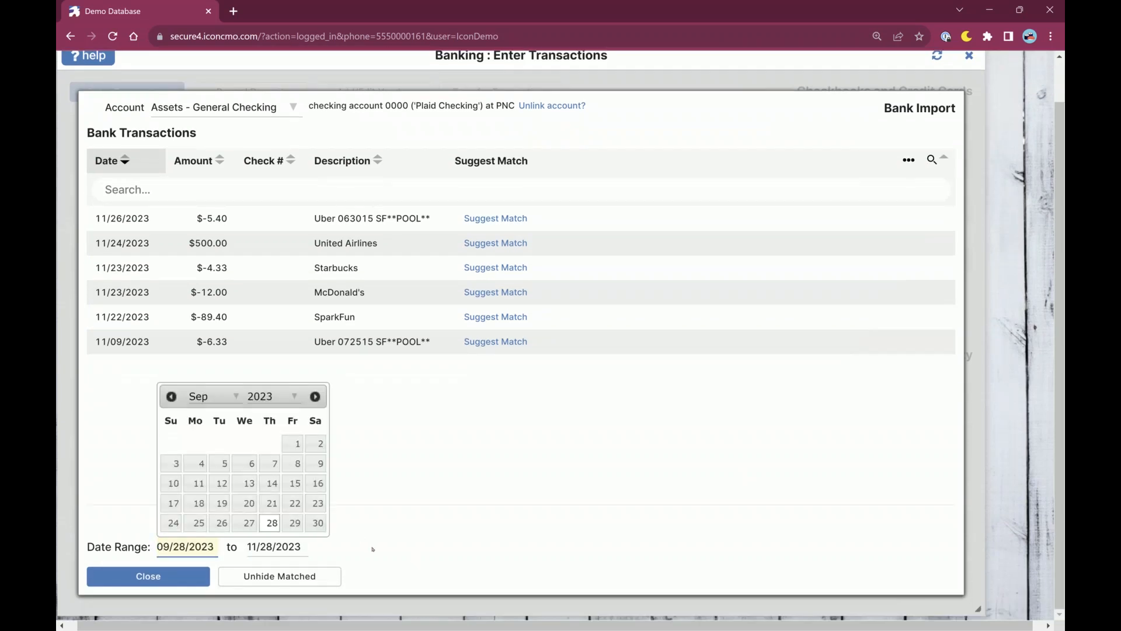
{"action": "left_click", "coordinate": [373, 549]}
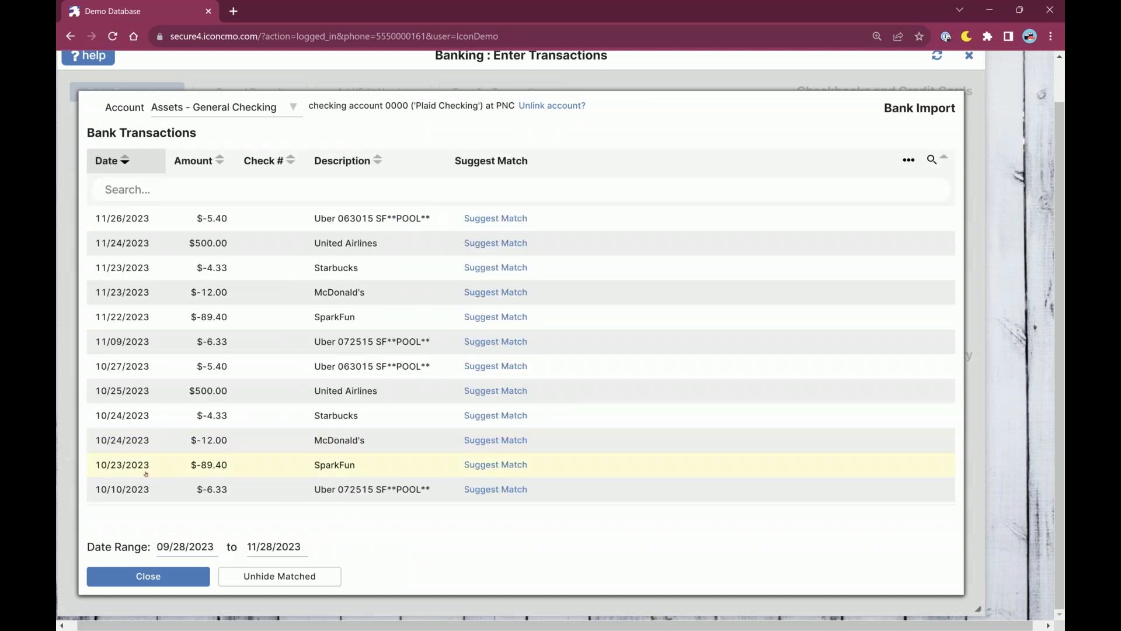
- Review the dates, amounts, descriptions and match options of the imported General Checking bank transactions
{"action": "scroll", "coordinate": [146, 474], "scroll_direction": "up", "scroll_amount": 1}
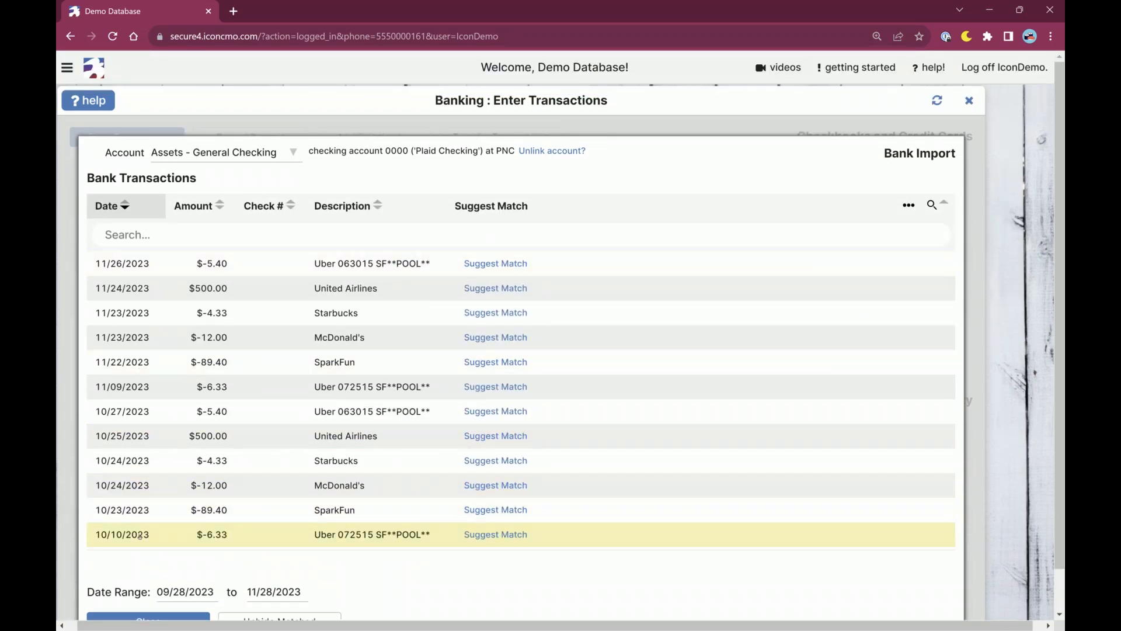
{"action": "scroll", "coordinate": [139, 535], "scroll_direction": "down", "scroll_amount": 1}
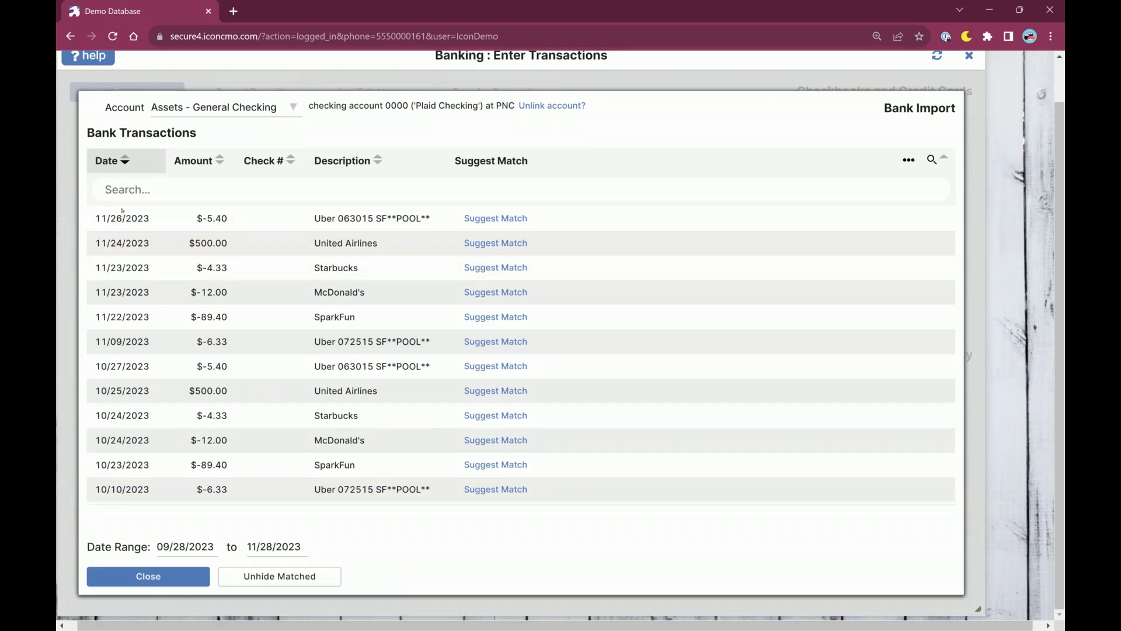
{"action": "key", "text": "Tab"}
{"action": "key", "text": "Tab"}
{"action": "key", "text": "Tab"}
{"action": "key", "text": "Tab"}
{"action": "key", "text": "Tab"}
{"action": "scroll", "coordinate": [470, 559], "scroll_direction": "up", "scroll_amount": 1}
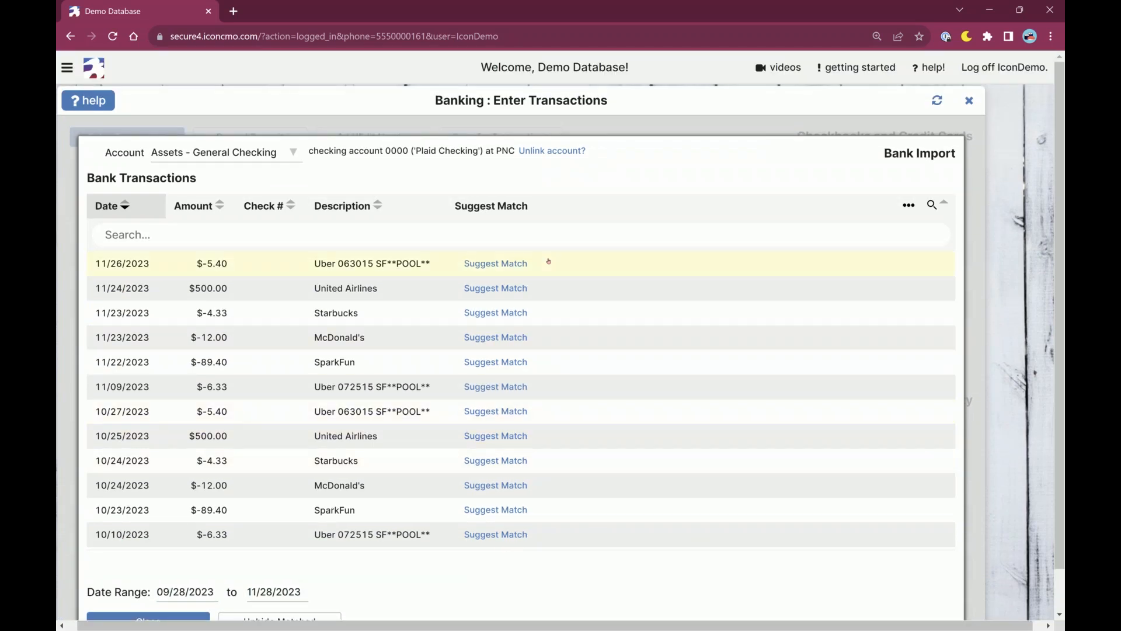
{"action": "left_click_drag", "start_coordinate": [323, 97], "coordinate": [317, 102]}
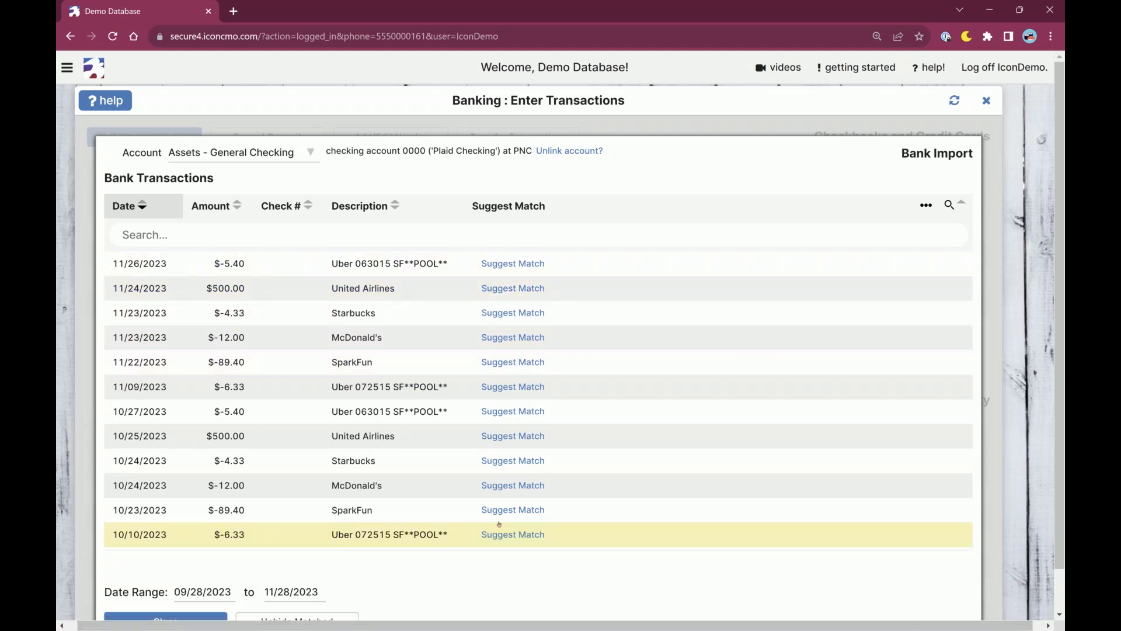
{"action": "scroll", "coordinate": [571, 569], "scroll_direction": "down", "scroll_amount": 1}
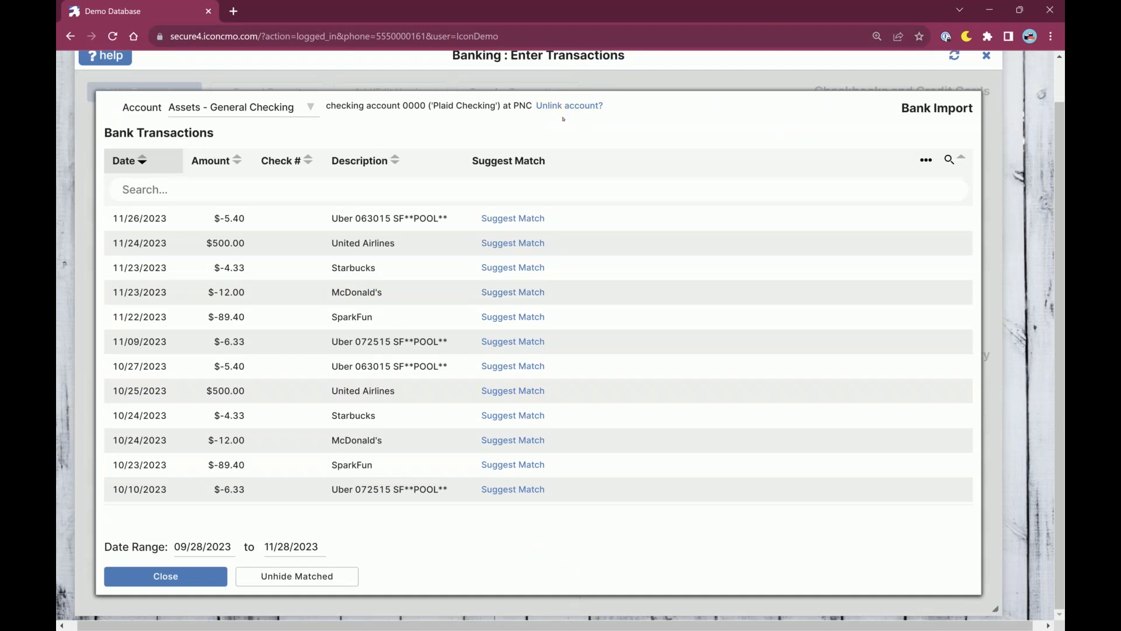
- Switch the bank import to Assets - Wells Fargo Savings and check which connected bank accounts are offered for linking
{"action": "left_click", "coordinate": [299, 111]}
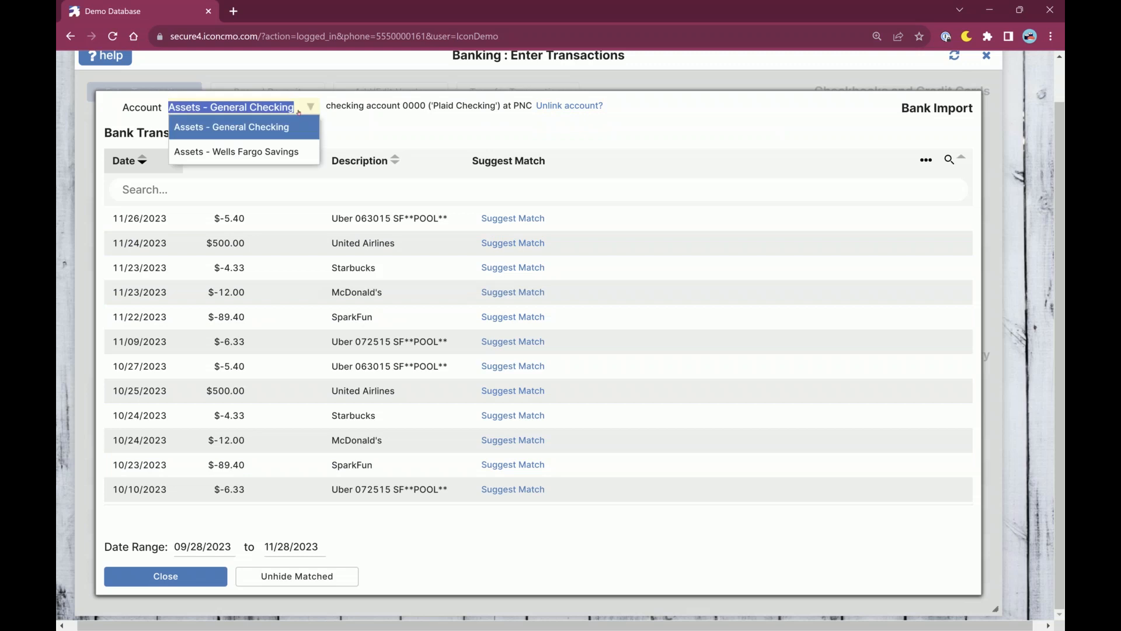
{"action": "left_click", "coordinate": [271, 152]}
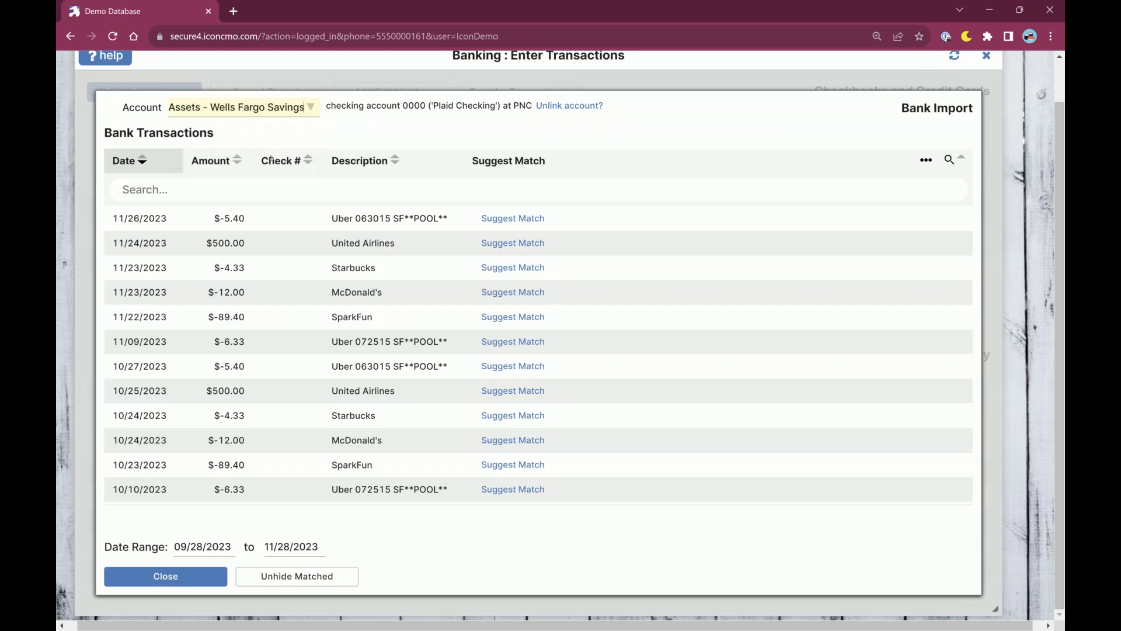
{"action": "left_click", "coordinate": [375, 109]}
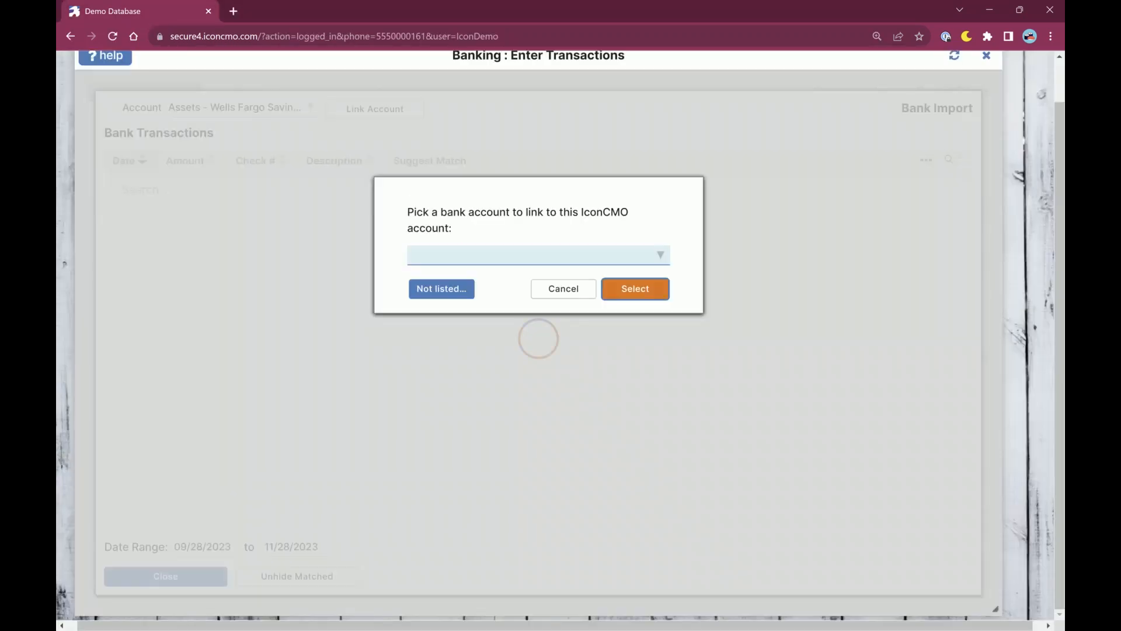
{"action": "left_click", "coordinate": [490, 256]}
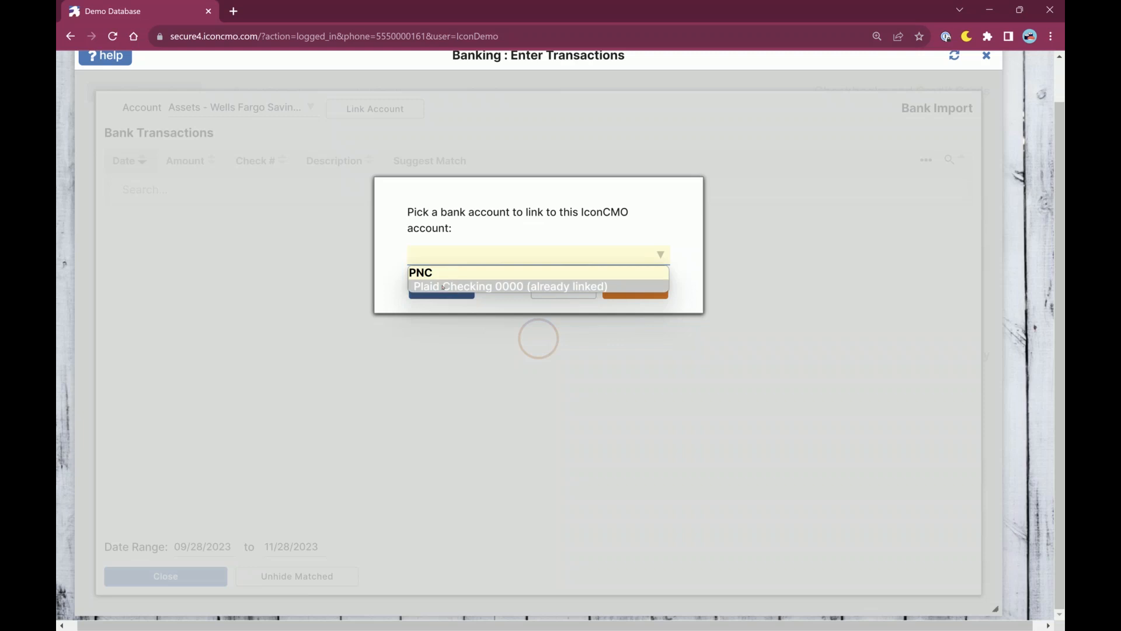
{"action": "left_click", "coordinate": [490, 233]}
- Open Plaid's institution list for an unlisted bank account, look through it and exit without linking Wells Fargo Savings
{"action": "left_click", "coordinate": [448, 292]}
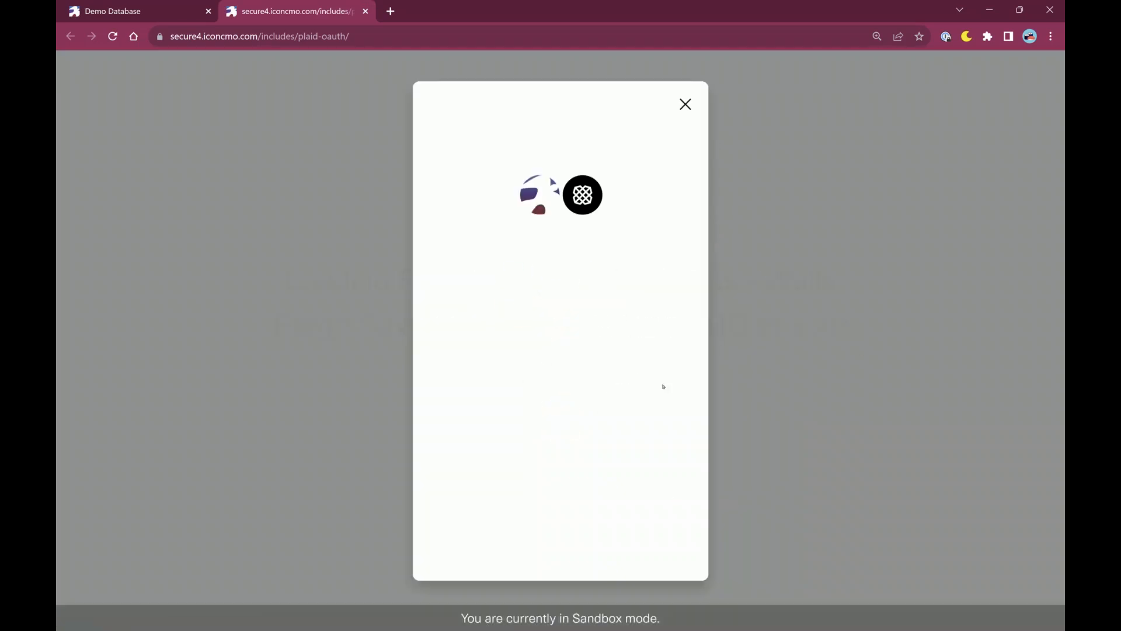
{"action": "left_click", "coordinate": [560, 533]}
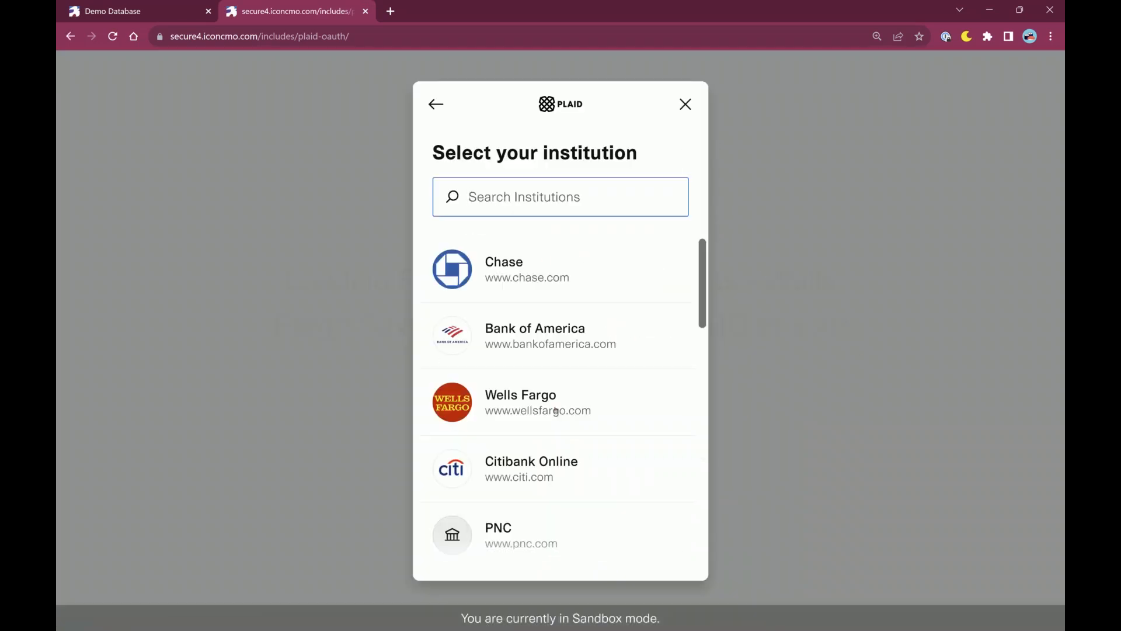
{"action": "scroll", "coordinate": [649, 413], "scroll_direction": "down", "scroll_amount": 2}
{"action": "scroll", "coordinate": [663, 419], "scroll_direction": "up", "scroll_amount": 2}
{"action": "left_click", "coordinate": [686, 104]}
{"action": "left_click", "coordinate": [650, 504]}
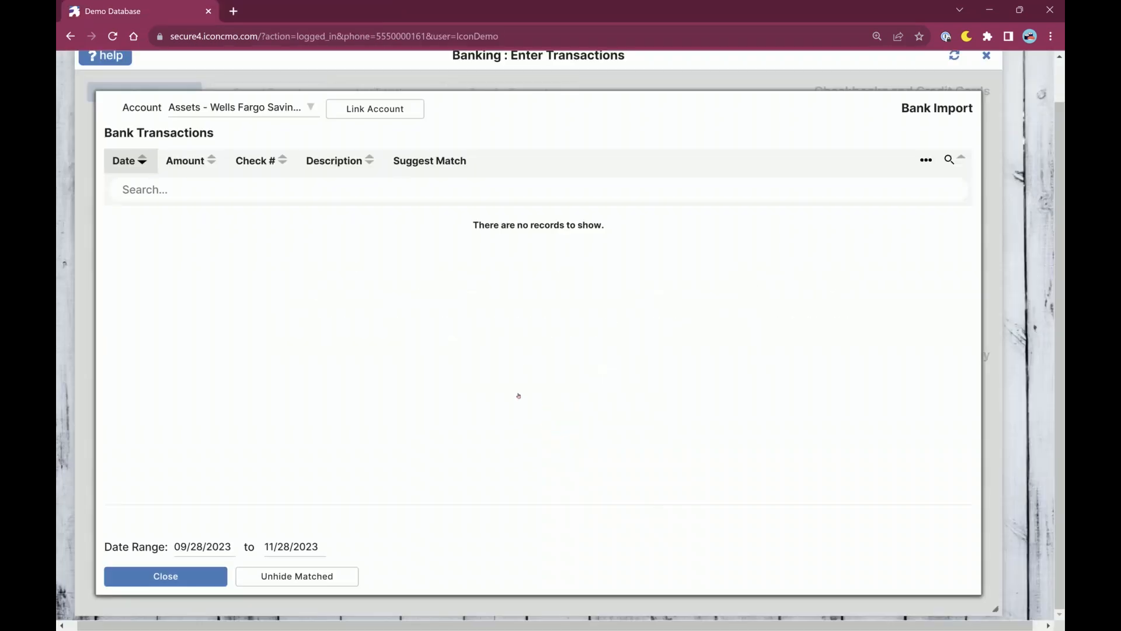
{"action": "scroll", "coordinate": [519, 402], "scroll_direction": "up", "scroll_amount": 1}
{"action": "left_click", "coordinate": [299, 152]}
{"action": "left_click", "coordinate": [299, 152]}
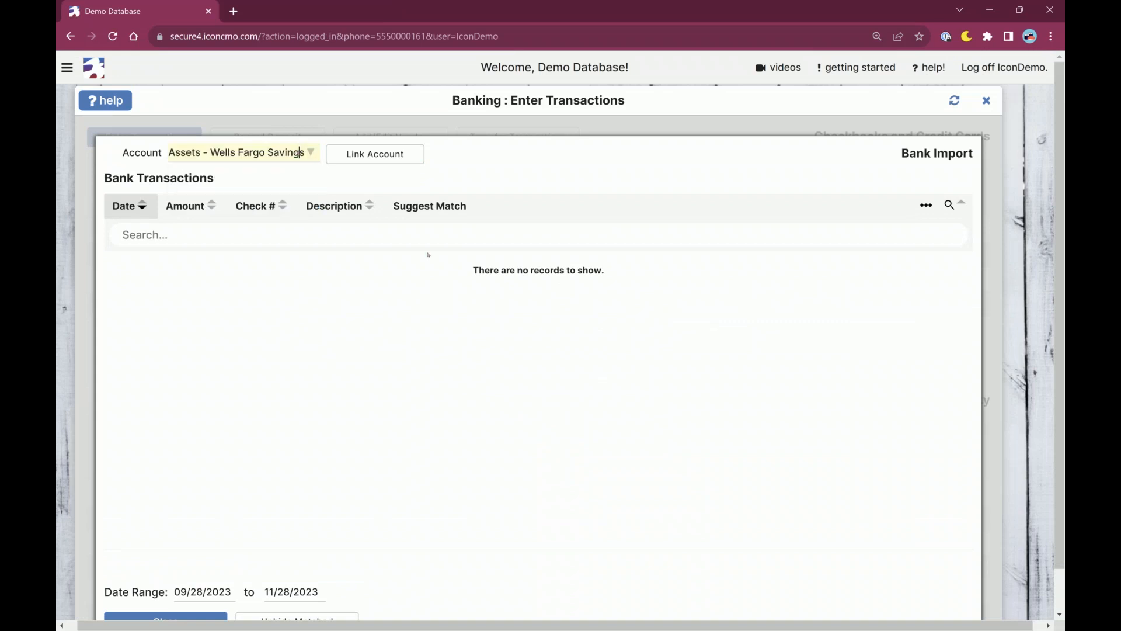
{"action": "scroll", "coordinate": [943, 326], "scroll_direction": "down", "scroll_amount": 1}
{"action": "scroll", "coordinate": [943, 325], "scroll_direction": "up", "scroll_amount": 1}
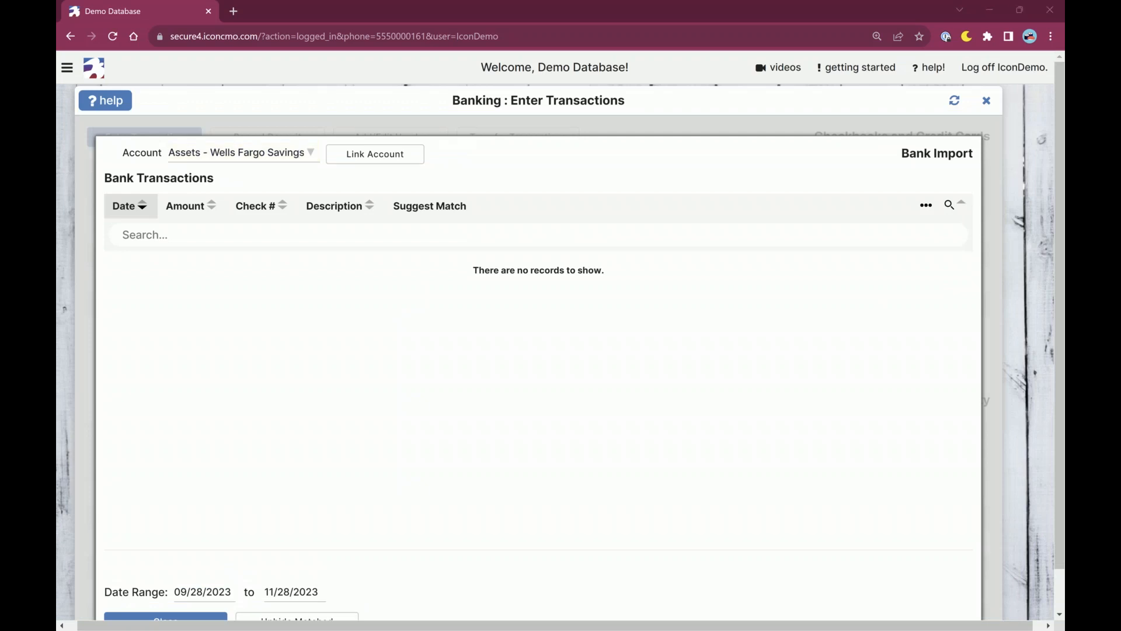
{"action": "scroll", "coordinate": [746, 338], "scroll_direction": "down", "scroll_amount": 1}
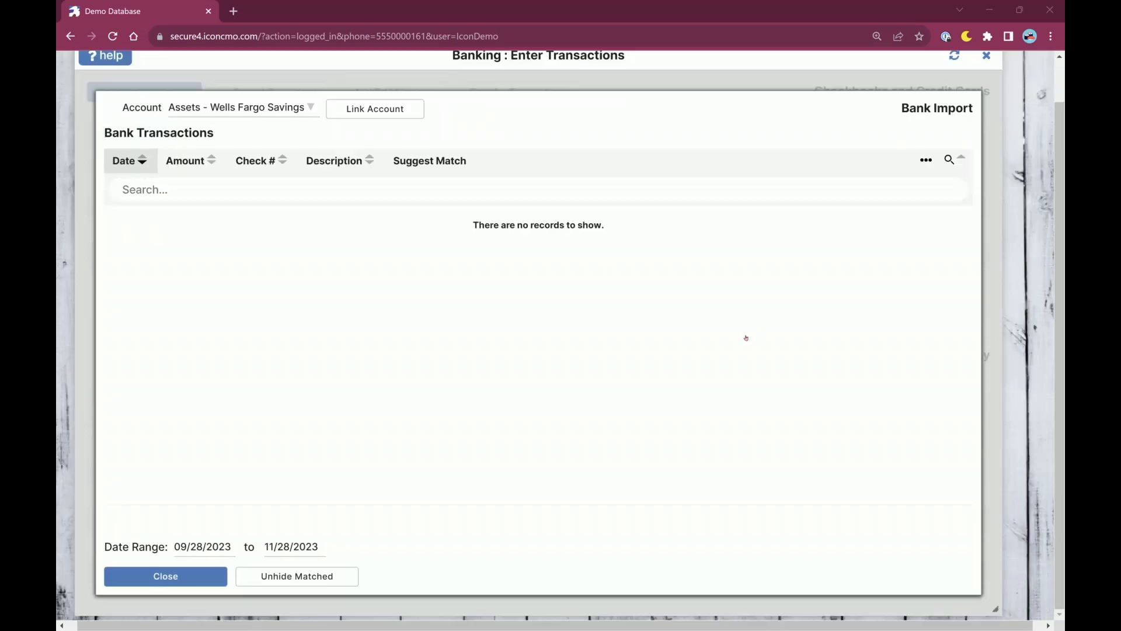
{"action": "scroll", "coordinate": [806, 340], "scroll_direction": "up", "scroll_amount": 1}
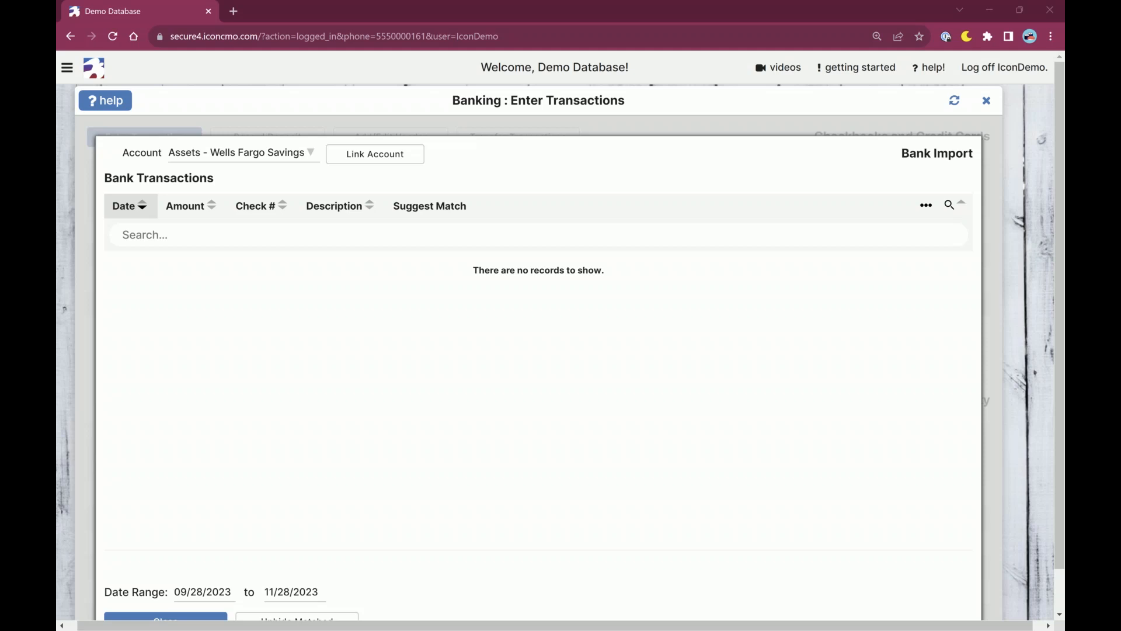
- Switch the bank import's account back to Assets - General Checking
{"action": "left_click", "coordinate": [320, 162]}
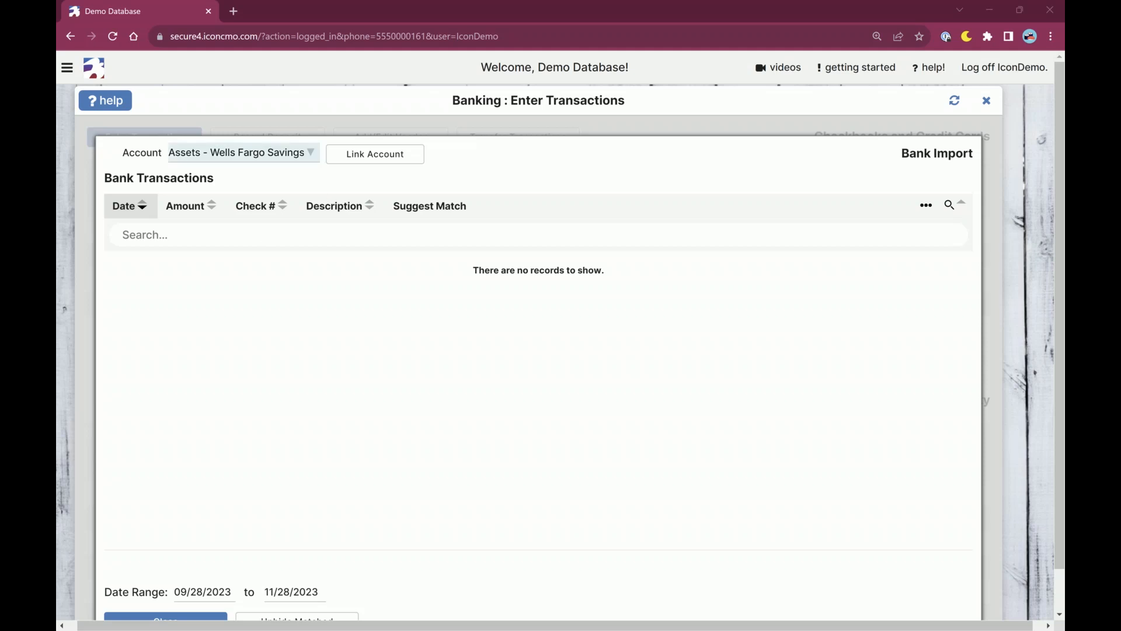
{"action": "left_click", "coordinate": [210, 171]}
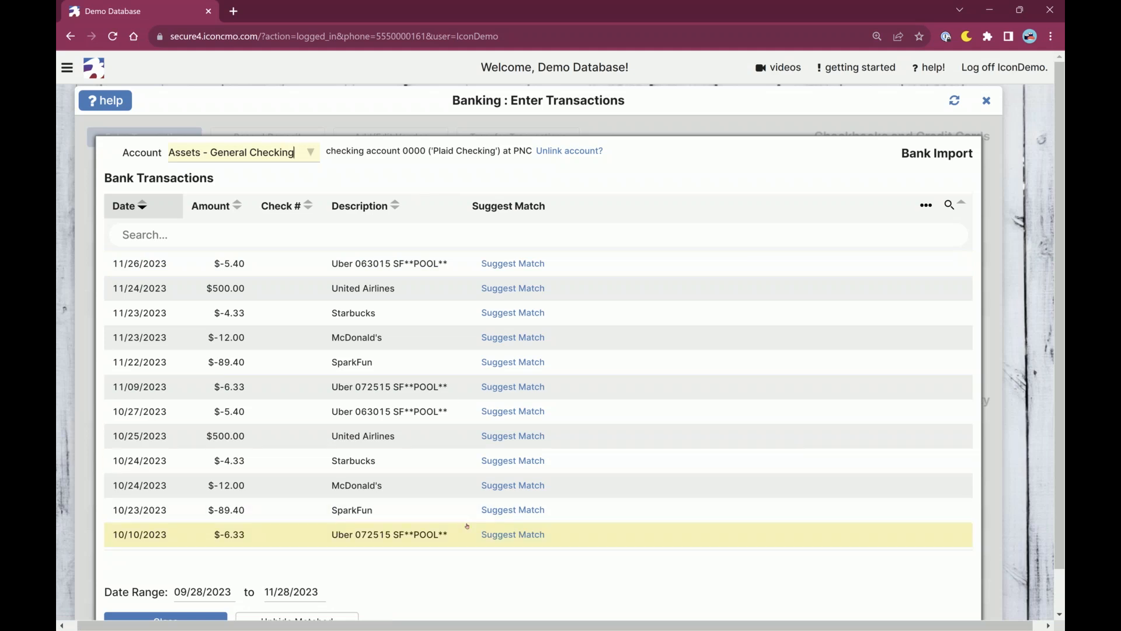
{"action": "scroll", "coordinate": [467, 526], "scroll_direction": "down", "scroll_amount": 2}
{"action": "scroll", "coordinate": [467, 526], "scroll_direction": "up", "scroll_amount": 2}
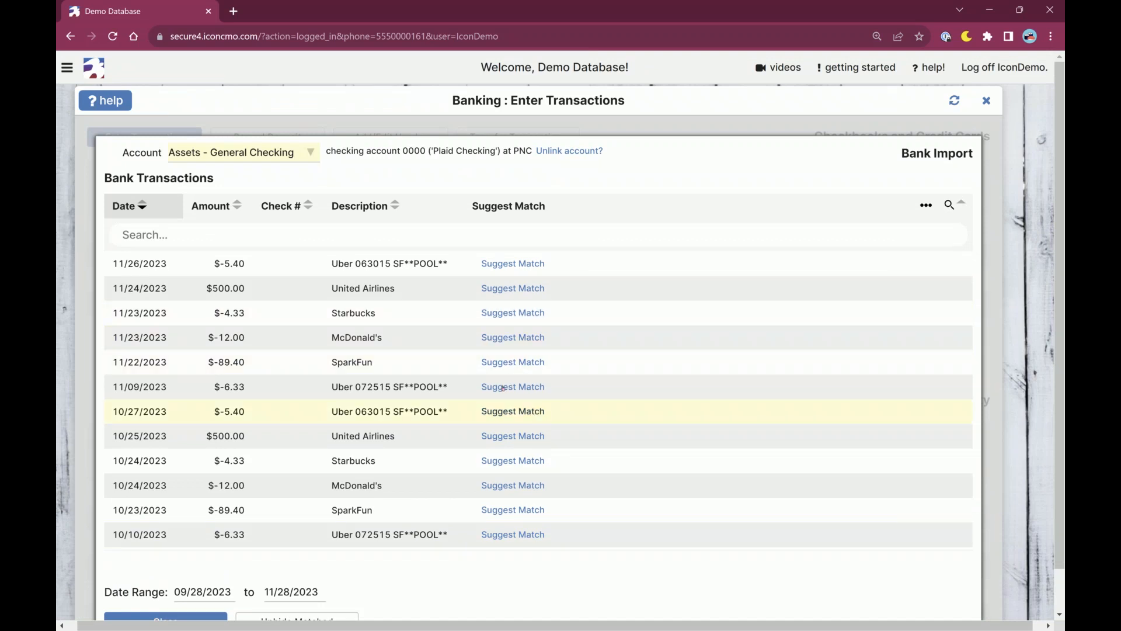
{"action": "mouse_move", "coordinate": [392, 340]}
{"action": "left_mouse_down"}
{"action": "mouse_move", "coordinate": [200, 340]}
{"action": "mouse_move", "coordinate": [401, 347]}
{"action": "left_mouse_up"}
{"action": "left_click", "coordinate": [410, 344]}
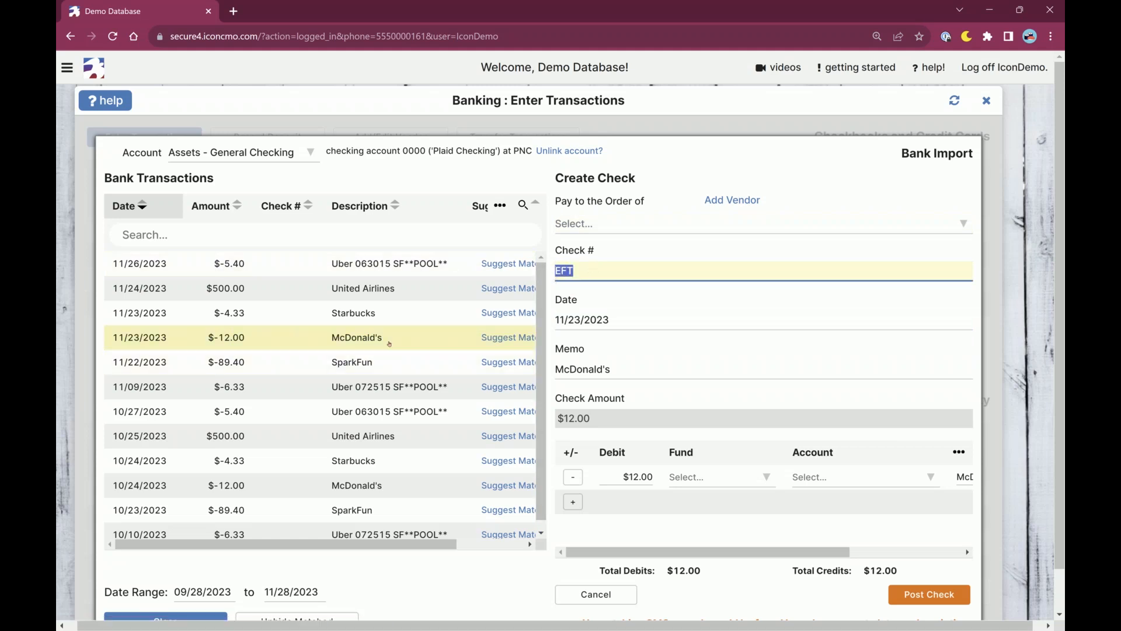
{"action": "left_click", "coordinate": [596, 594]}
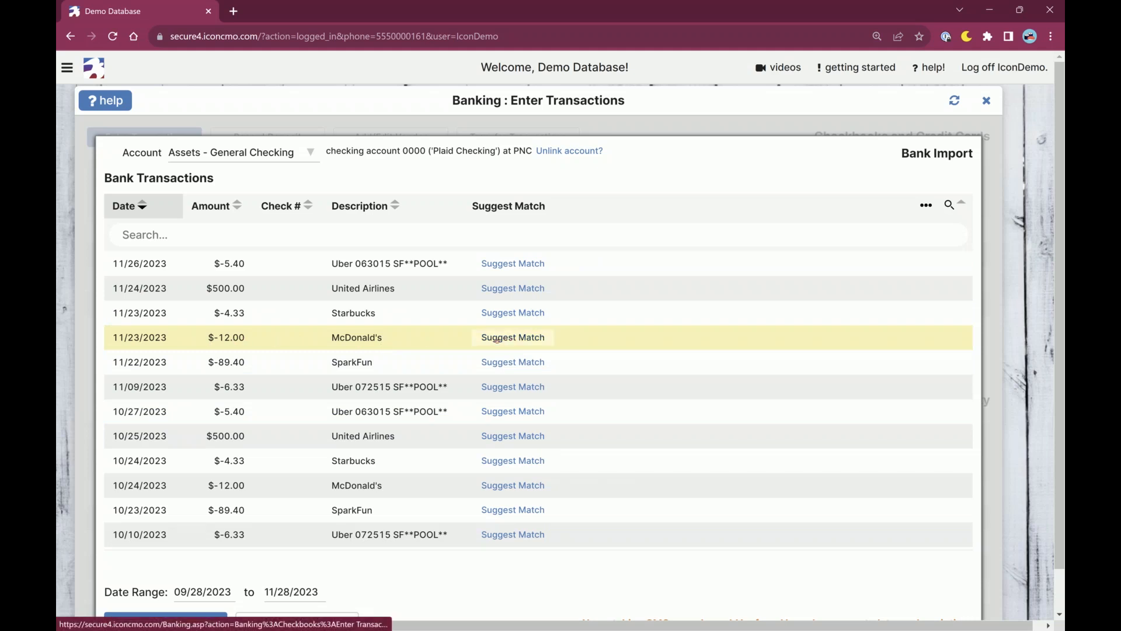
- Request a suggested match for the 11/23/2023 McDonald's transaction and check the payee field of its new check
{"action": "left_click", "coordinate": [500, 340]}
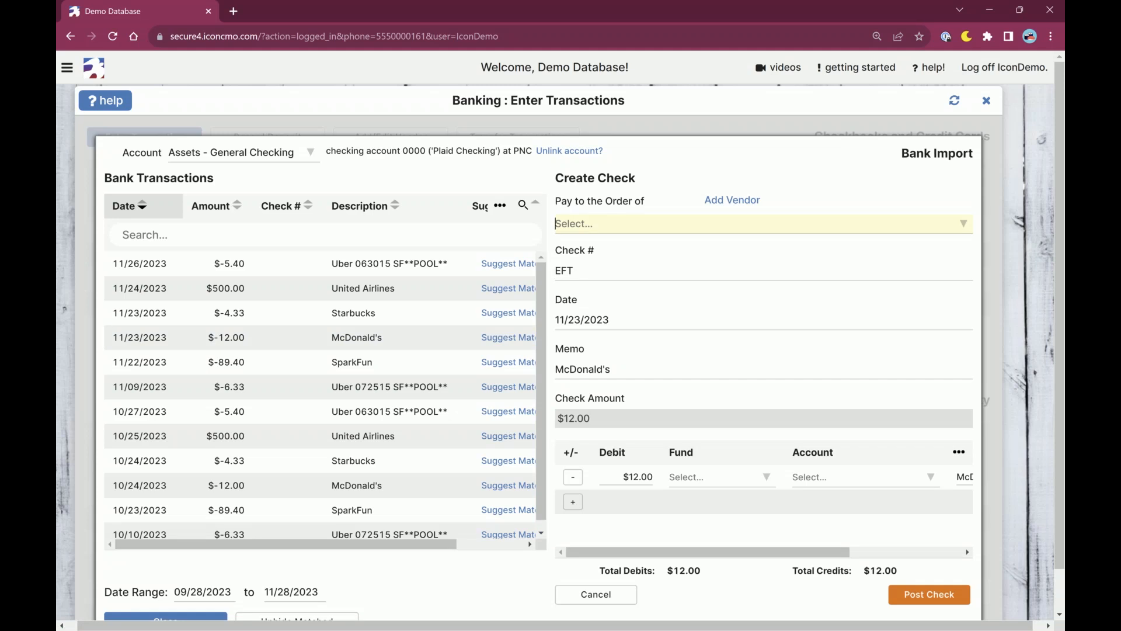
{"action": "left_click", "coordinate": [611, 224]}
{"action": "left_click", "coordinate": [612, 228]}
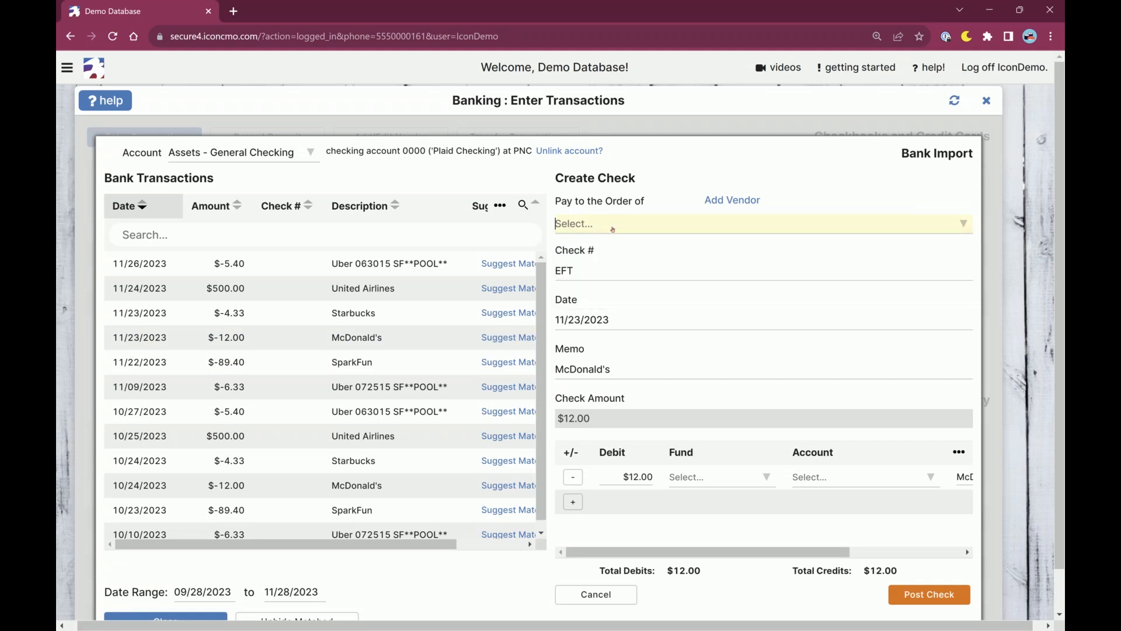
{"action": "left_click_drag", "start_coordinate": [386, 340], "coordinate": [340, 341]}
{"action": "left_click", "coordinate": [386, 345]}
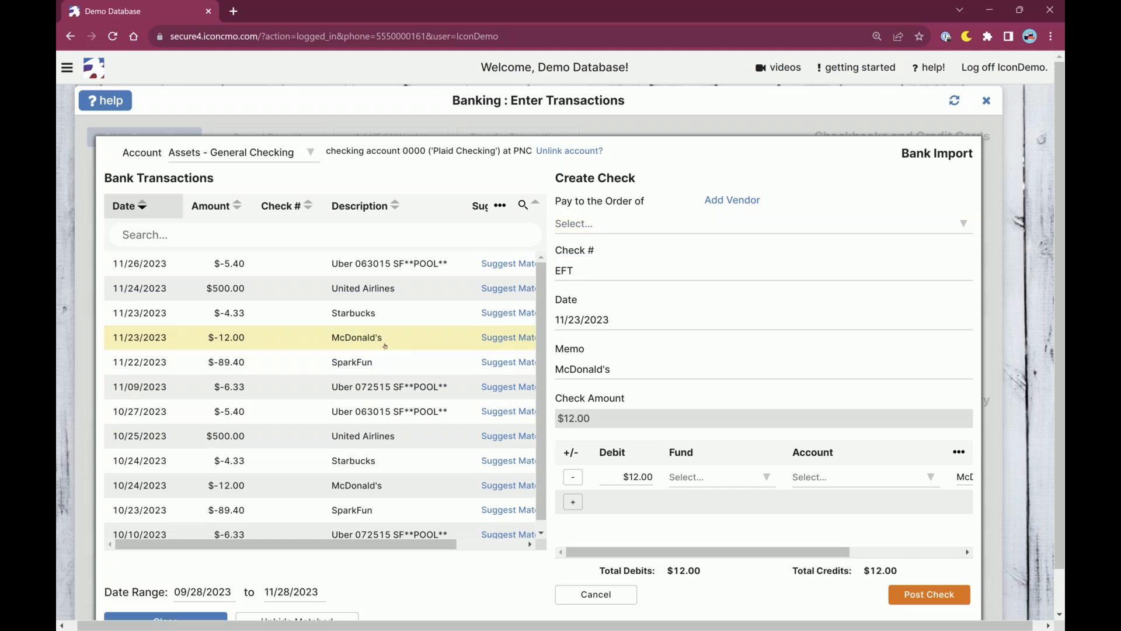
- Add a new vendor named McDonalds from the check form and save it as the payee
{"action": "left_click", "coordinate": [753, 204]}
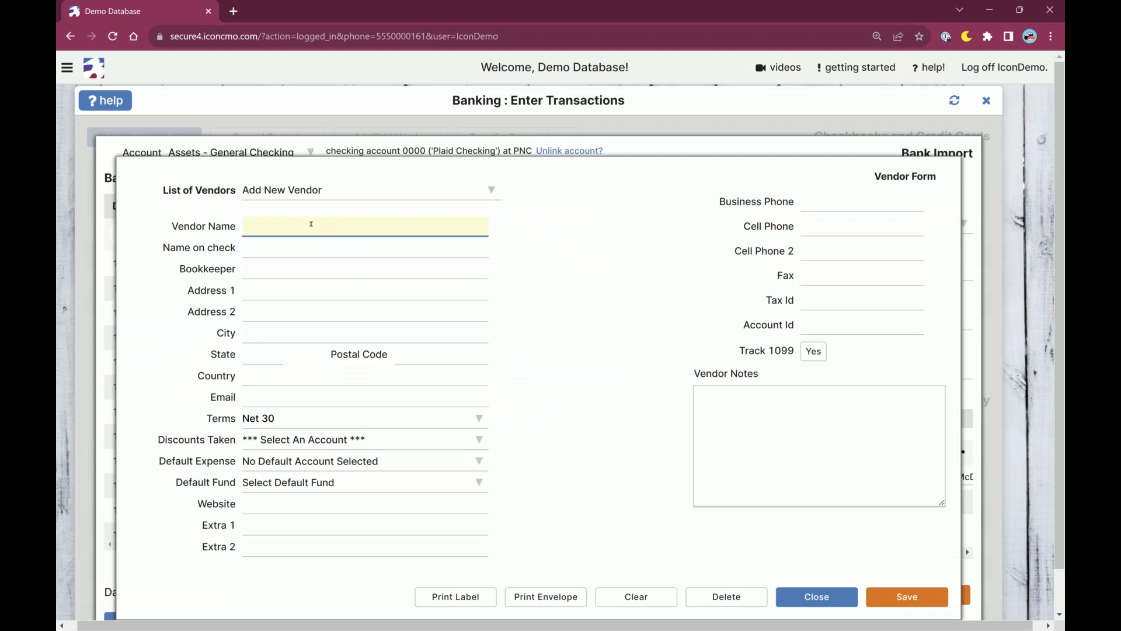
{"action": "type", "text": "ma"}
{"action": "key", "text": "BackSpace"}
{"action": "key", "text": "BackSpace"}
{"action": "type", "text": "McDonalds"}
{"action": "key", "text": "Tab"}
{"action": "left_click", "coordinate": [923, 599]}
- Assign the General Fund and the account matching "meal" to the McDonalds check's $12.00 line and post the check
{"action": "left_click", "coordinate": [713, 477]}
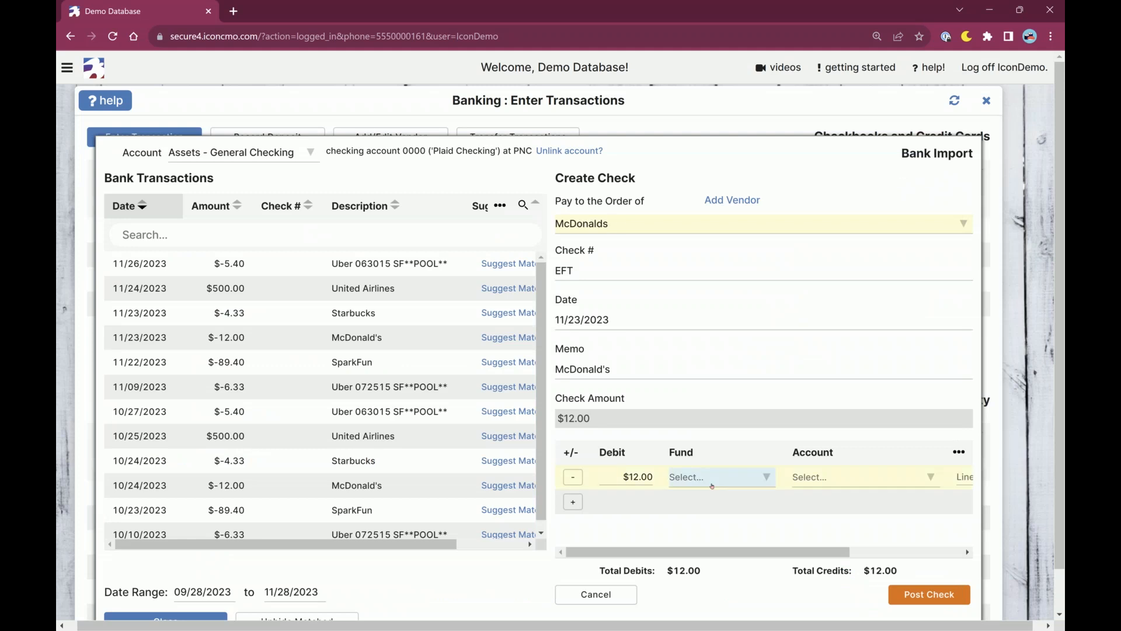
{"action": "left_click", "coordinate": [711, 520]}
{"action": "left_click", "coordinate": [840, 478]}
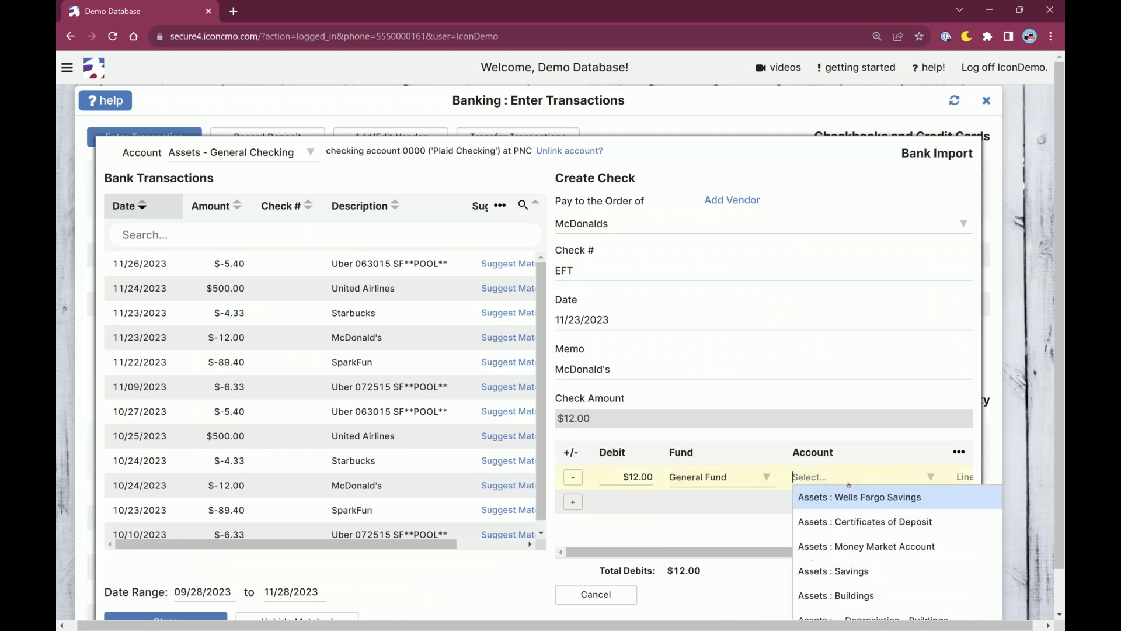
{"action": "type", "text": "meal"}
{"action": "key", "text": "Tab"}
{"action": "left_click", "coordinate": [934, 596]}
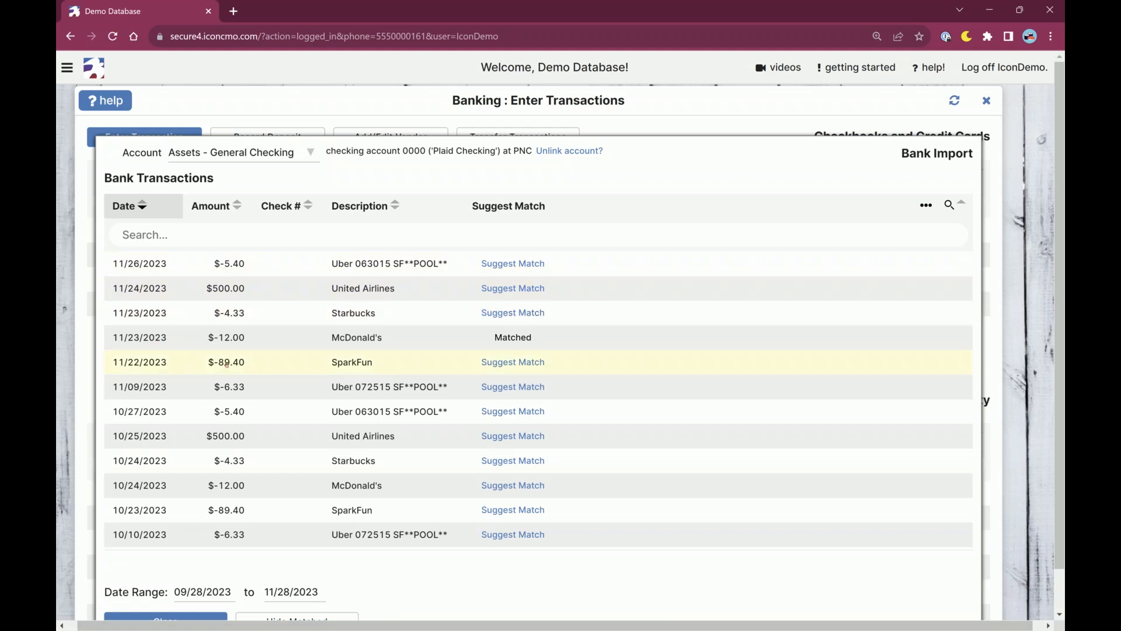
- Request a suggested match for the 11/22/2023 SparkFun transaction, compare its date, amount and description with the new check, and cancel the check
{"action": "triple_click", "coordinate": [237, 362]}
{"action": "double_click", "coordinate": [388, 360]}
{"action": "left_click_drag", "start_coordinate": [376, 348], "coordinate": [377, 362]}
{"action": "left_click", "coordinate": [464, 365]}
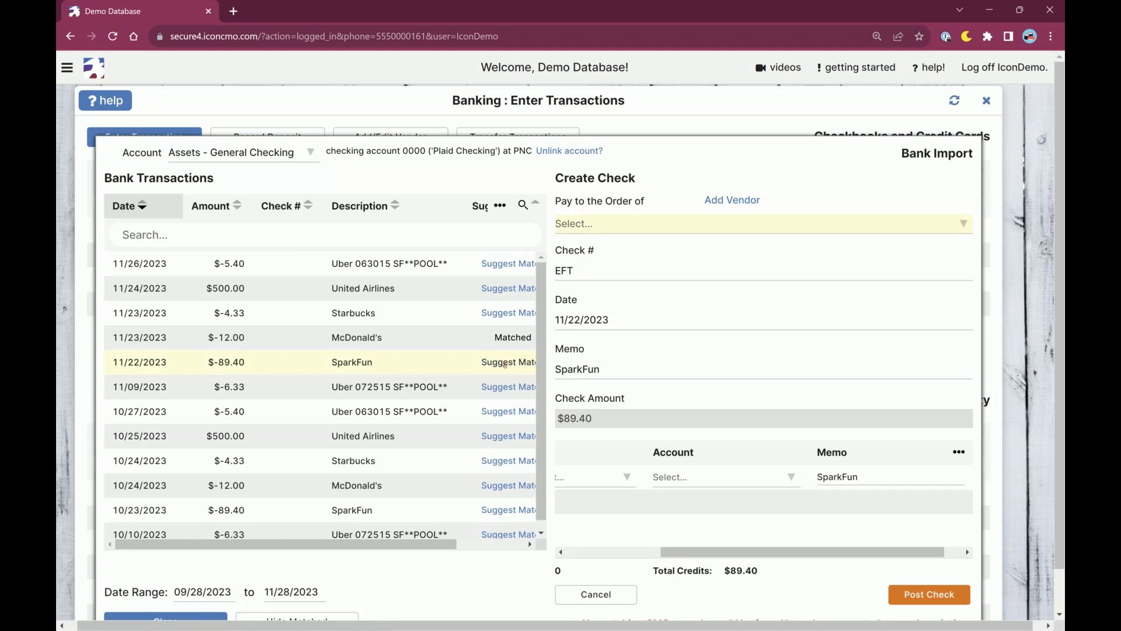
{"action": "left_click_drag", "start_coordinate": [374, 362], "coordinate": [331, 363]}
{"action": "left_click_drag", "start_coordinate": [247, 363], "coordinate": [121, 362]}
{"action": "left_click", "coordinate": [214, 366]}
{"action": "left_click", "coordinate": [121, 362]}
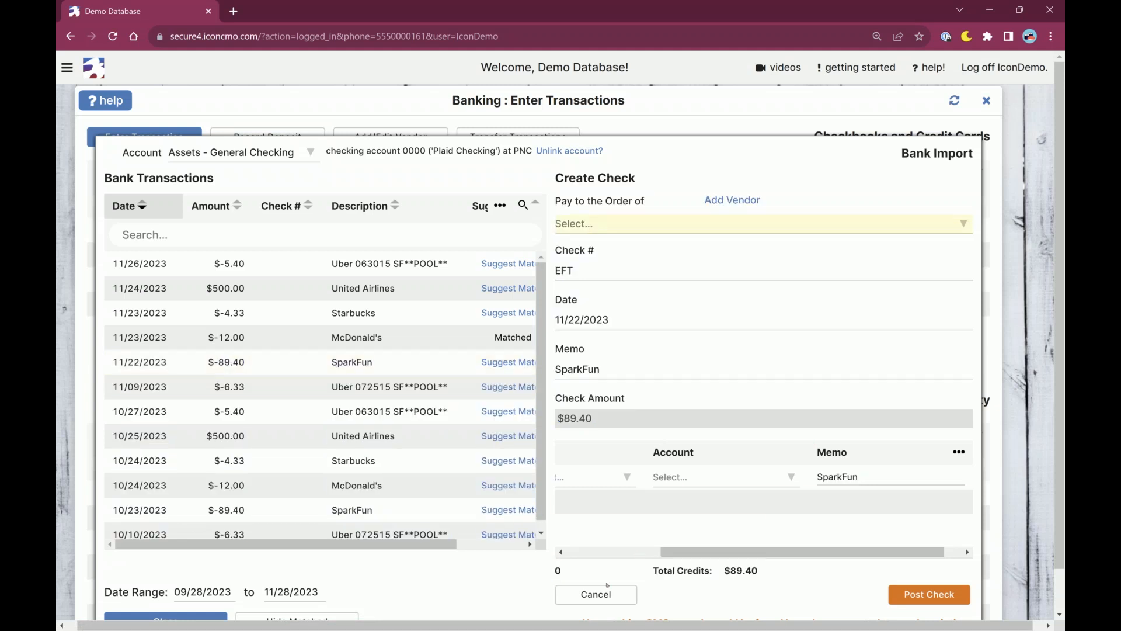
{"action": "left_click", "coordinate": [601, 602]}
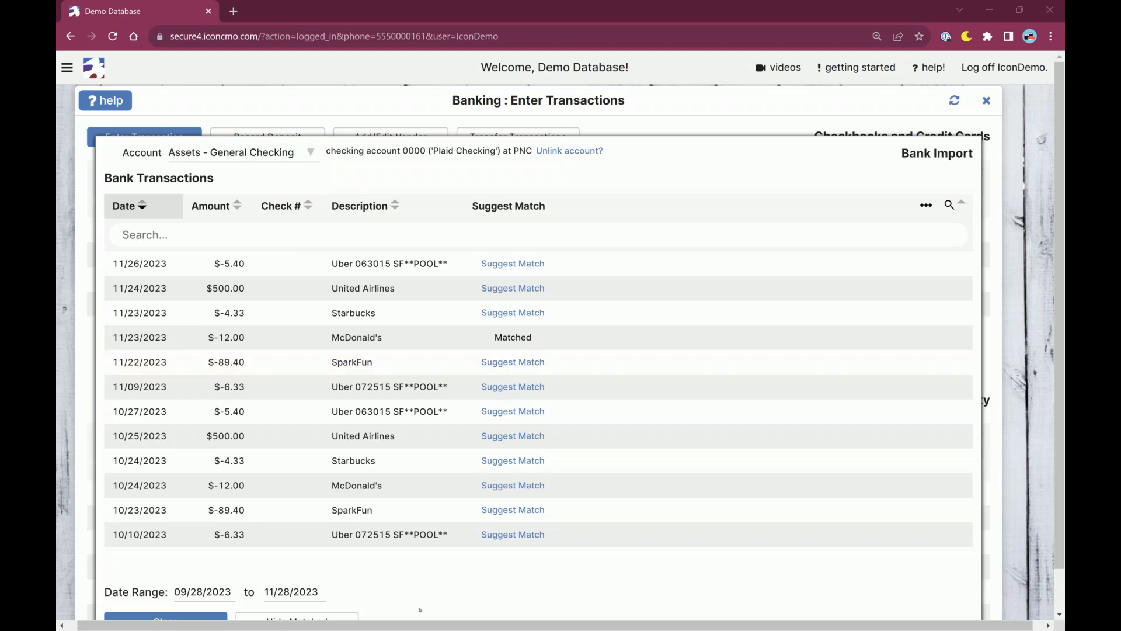
- Close the bank import and the Enter Transactions window
{"action": "scroll", "coordinate": [420, 609], "scroll_direction": "down", "scroll_amount": 1}
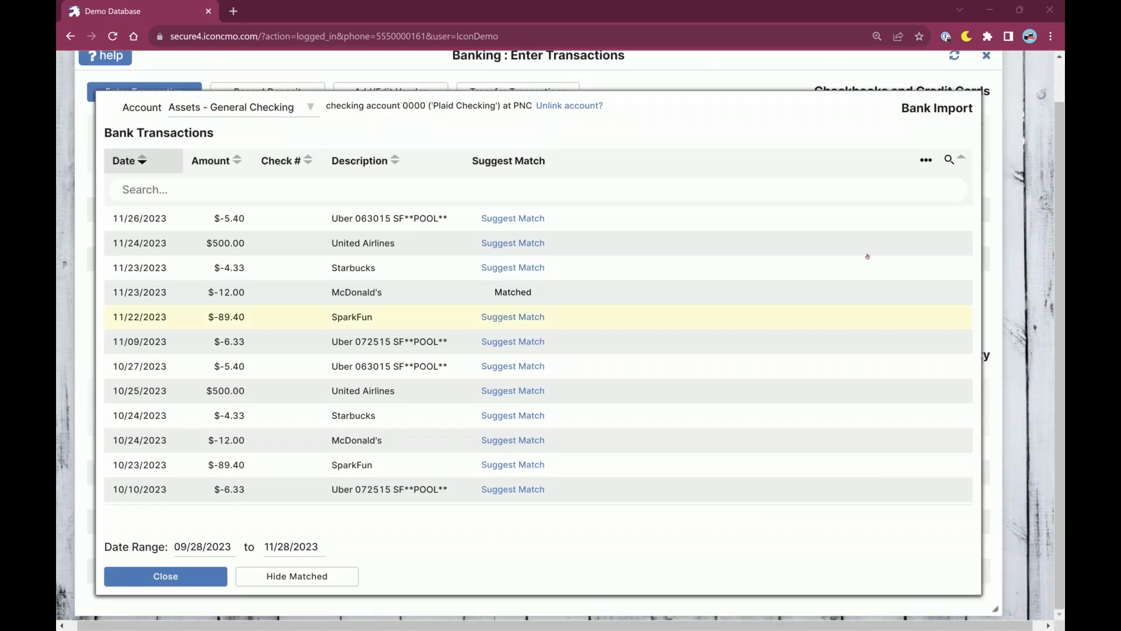
{"action": "left_click", "coordinate": [181, 578]}
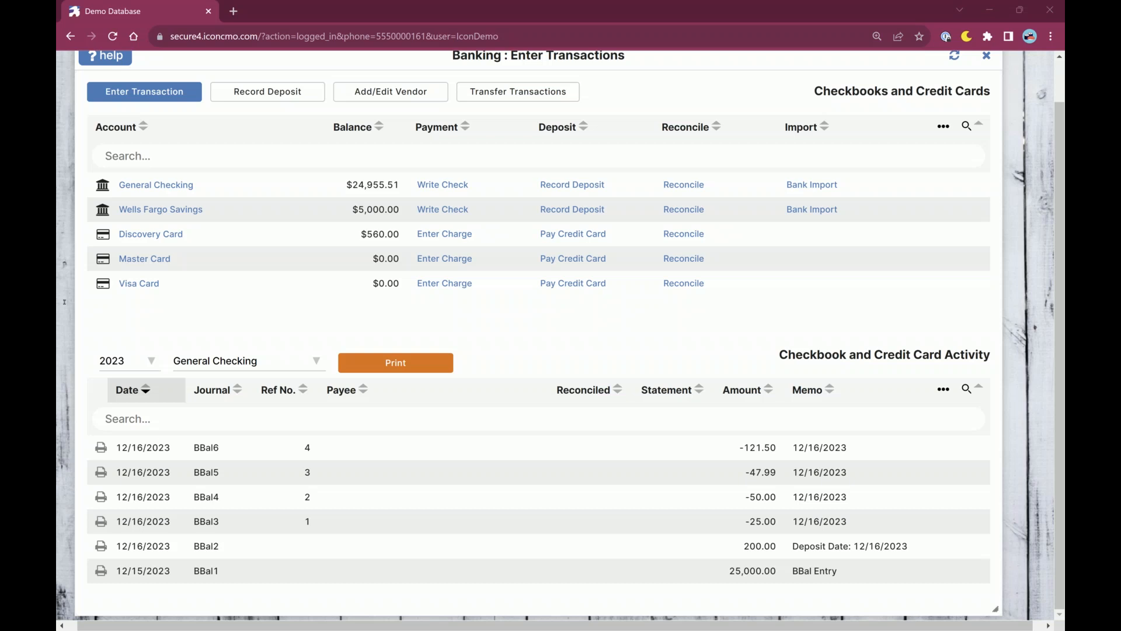
{"action": "scroll", "coordinate": [560, 335], "scroll_direction": "up", "scroll_amount": 1}
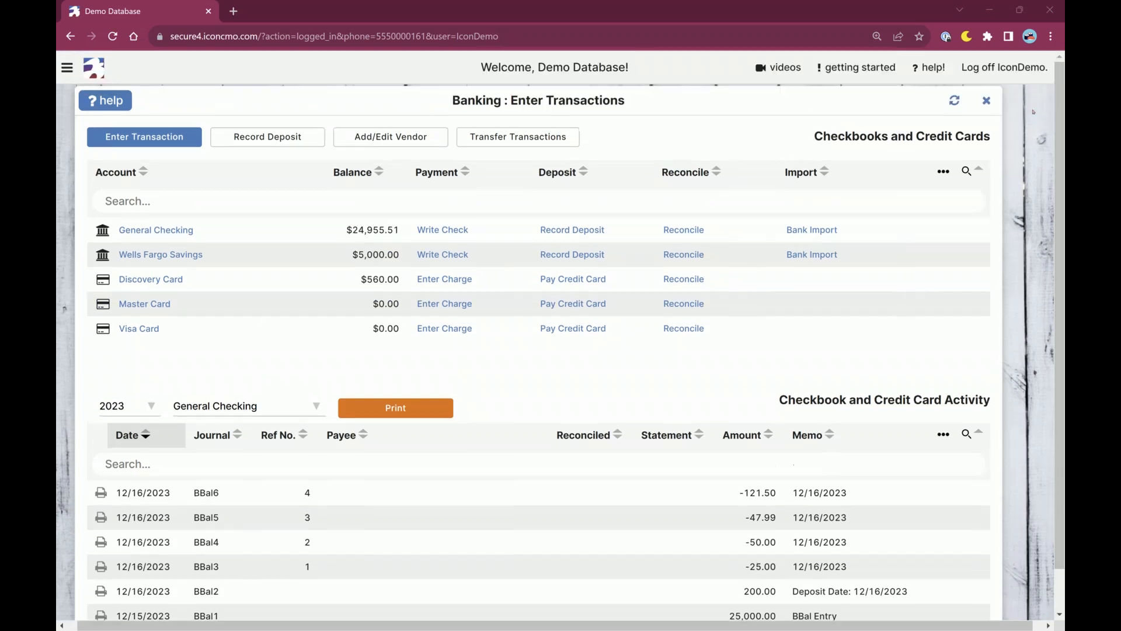
{"action": "left_click", "coordinate": [986, 100]}
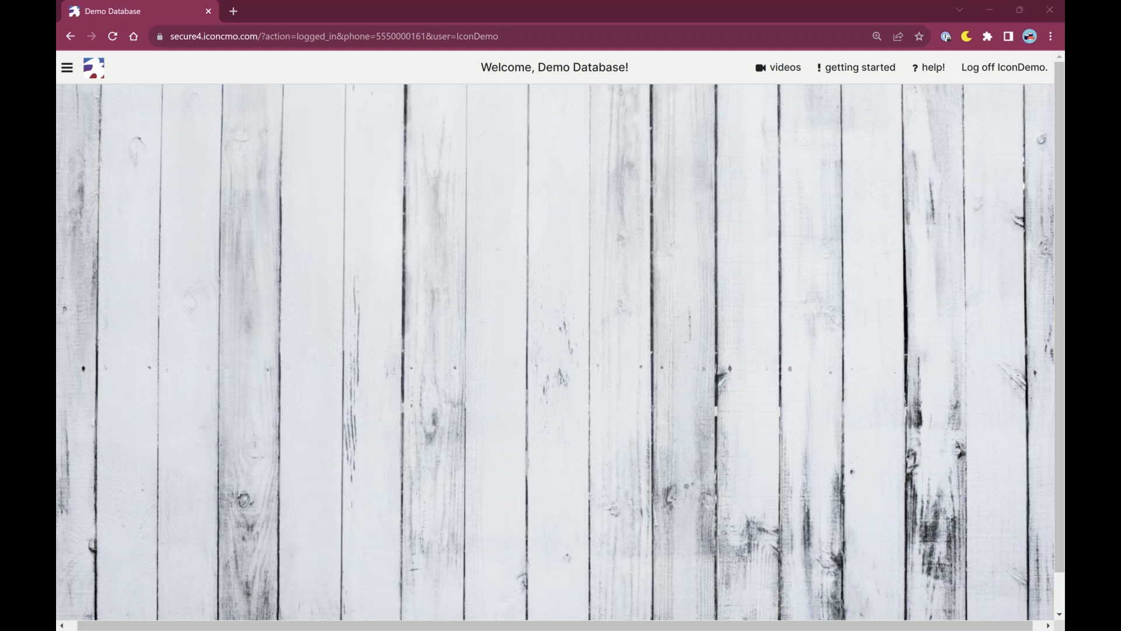
- Show the Payroll options available in the demo database
{"action": "left_click", "coordinate": [66, 67]}
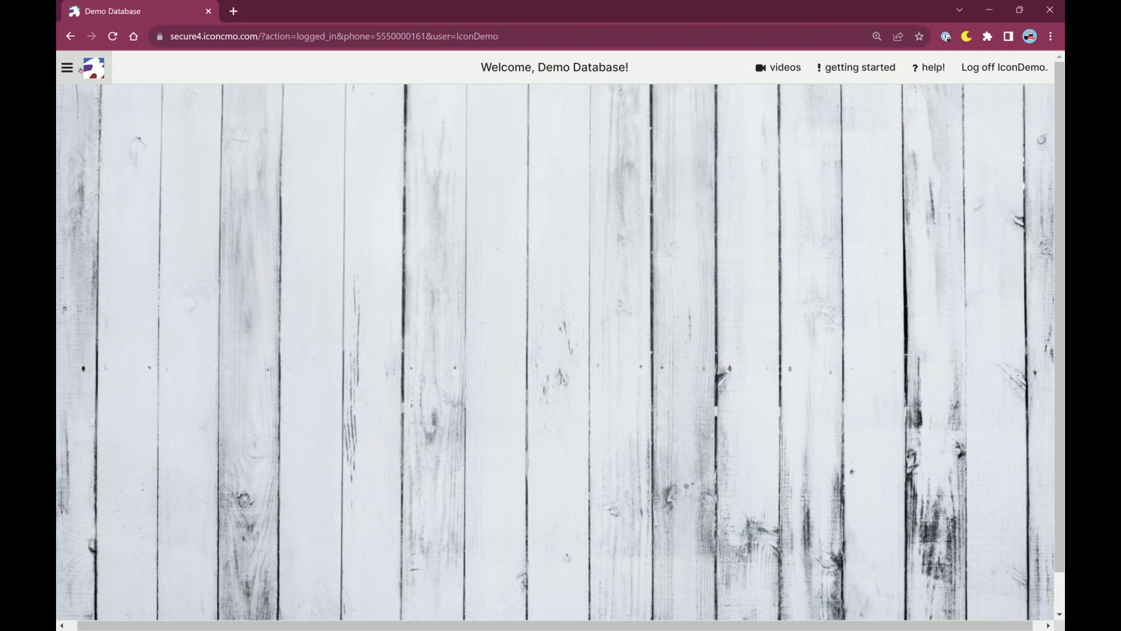
{"action": "left_click", "coordinate": [69, 67]}
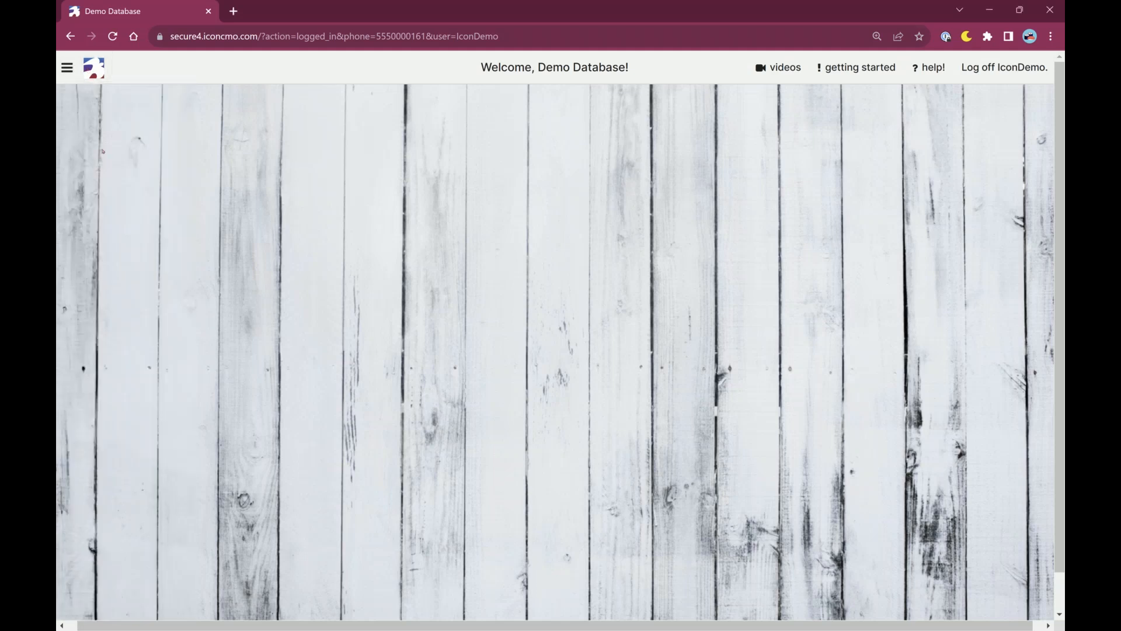
{"action": "left_click", "coordinate": [67, 67]}
{"action": "left_click", "coordinate": [124, 381]}
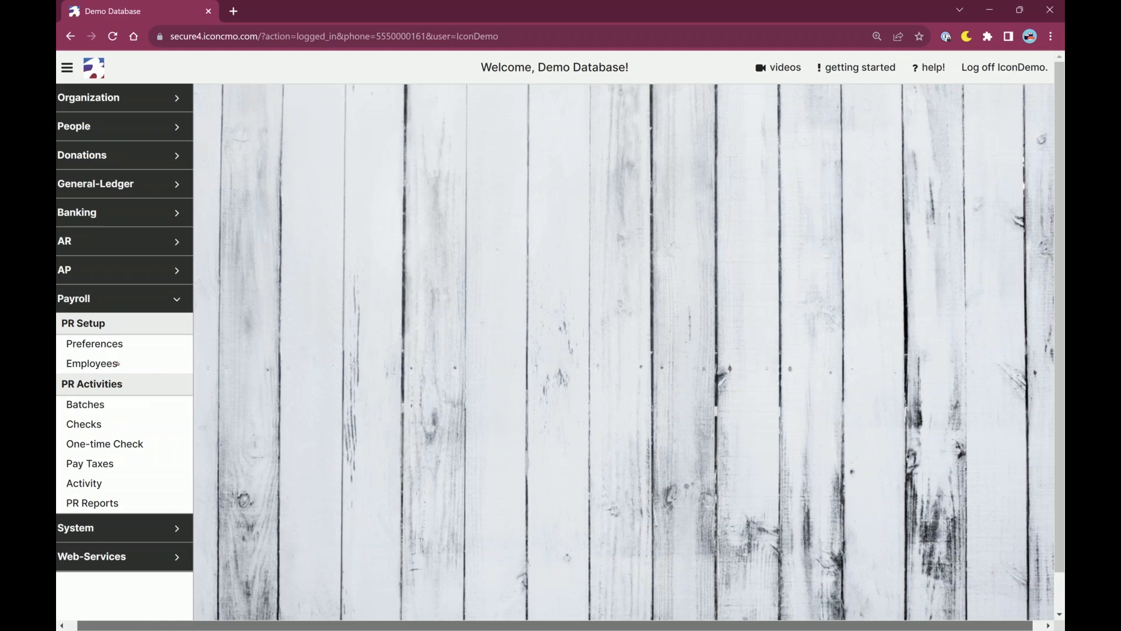
- Switch to the Payroll2023 test organization in Firefox and close its Home window
{"action": "mouse_move", "coordinate": [204, 626]}
{"action": "left_mouse_down"}
{"action": "mouse_move", "coordinate": [213, 626]}
{"action": "mouse_move", "coordinate": [189, 626]}
{"action": "left_mouse_up"}
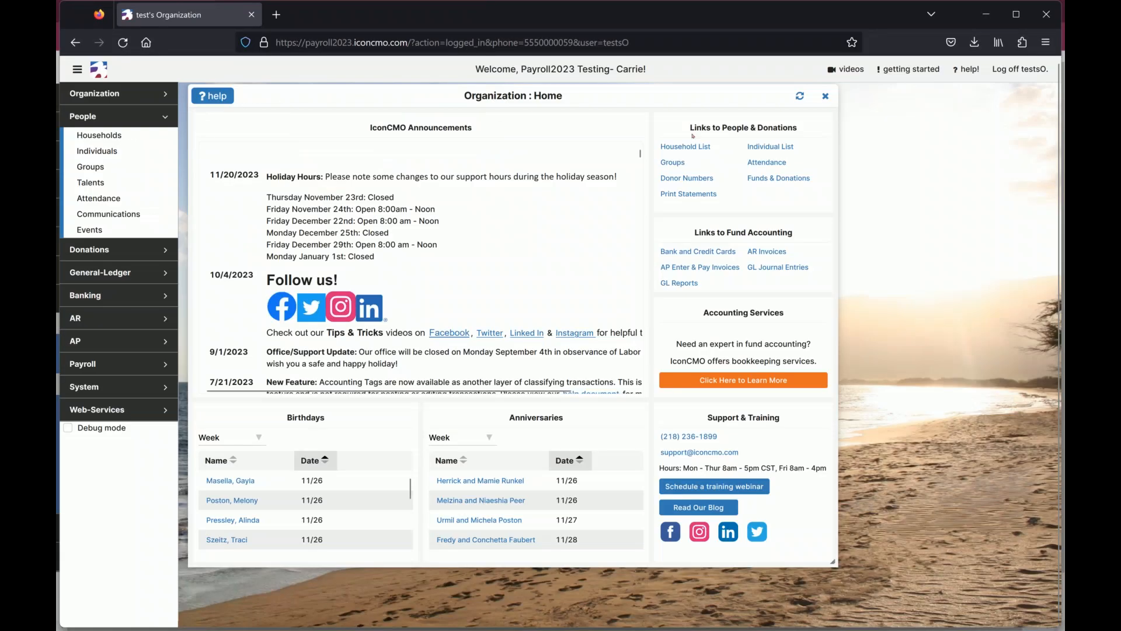
{"action": "left_click_drag", "start_coordinate": [562, 102], "coordinate": [606, 114]}
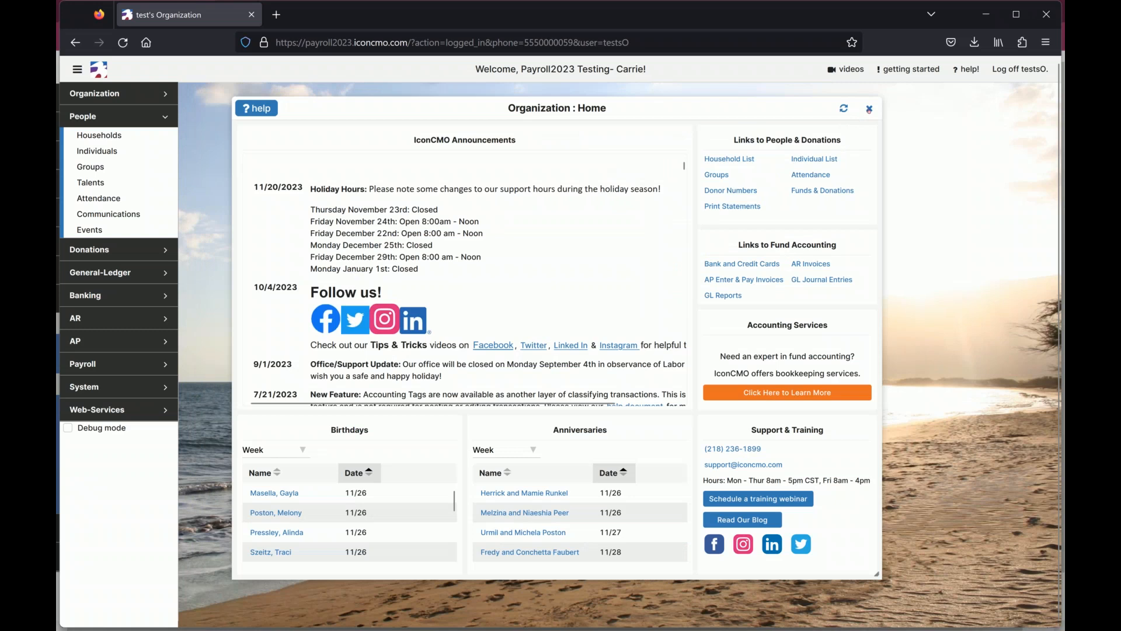
{"action": "left_click", "coordinate": [869, 109]}
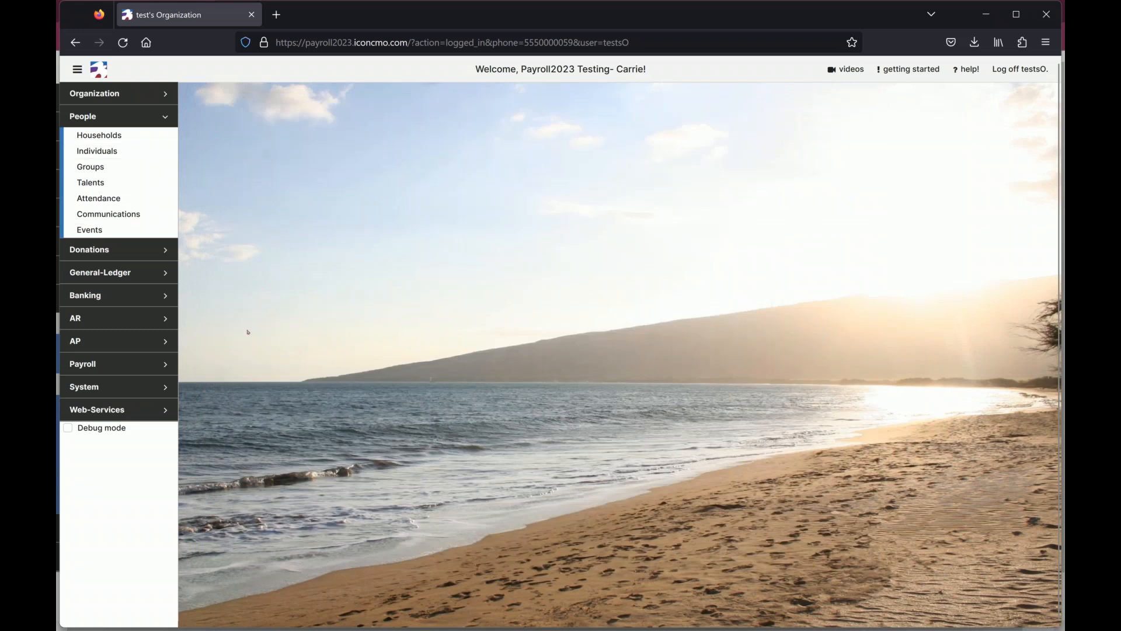
{"action": "key", "text": "ctrl+plus"}
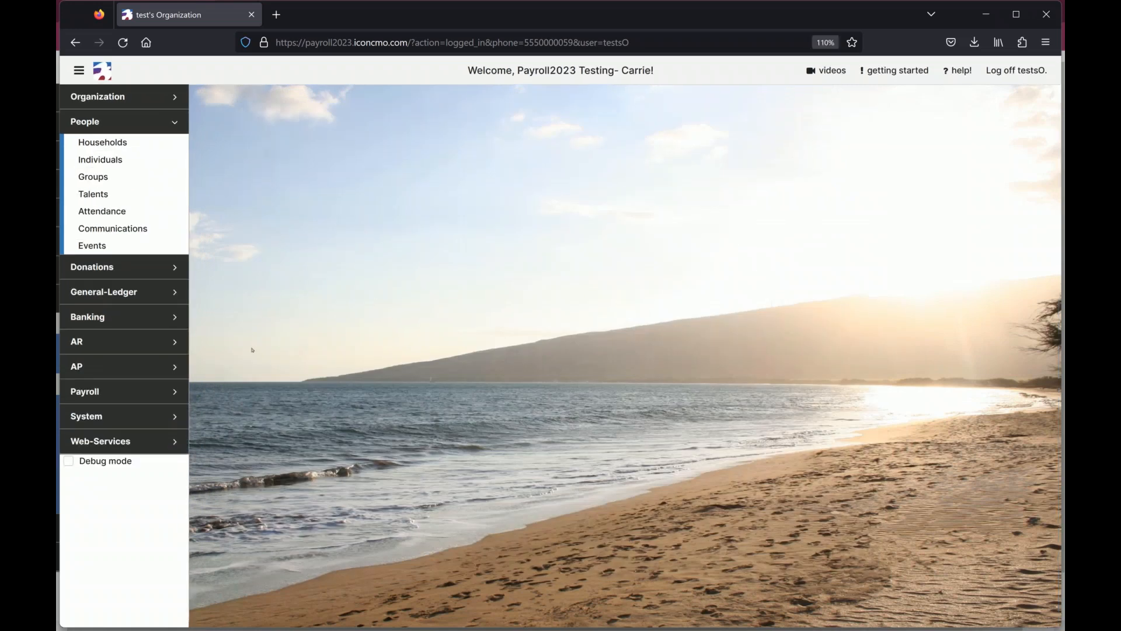
- Open Payroll Setup and start a new employee record
{"action": "left_click", "coordinate": [175, 394]}
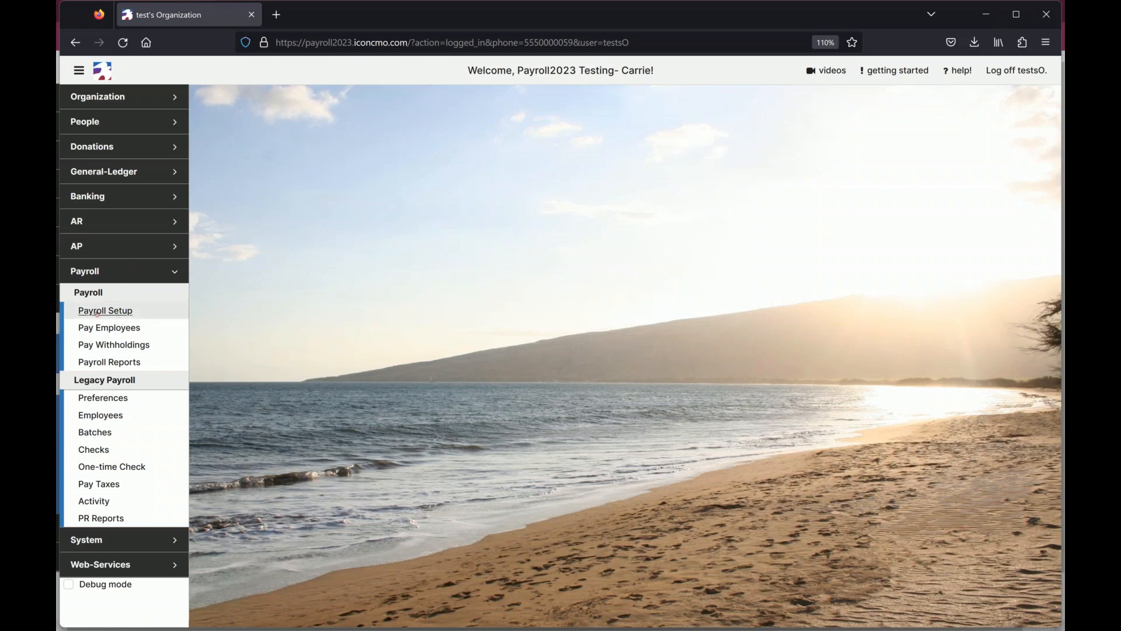
{"action": "left_click", "coordinate": [96, 312]}
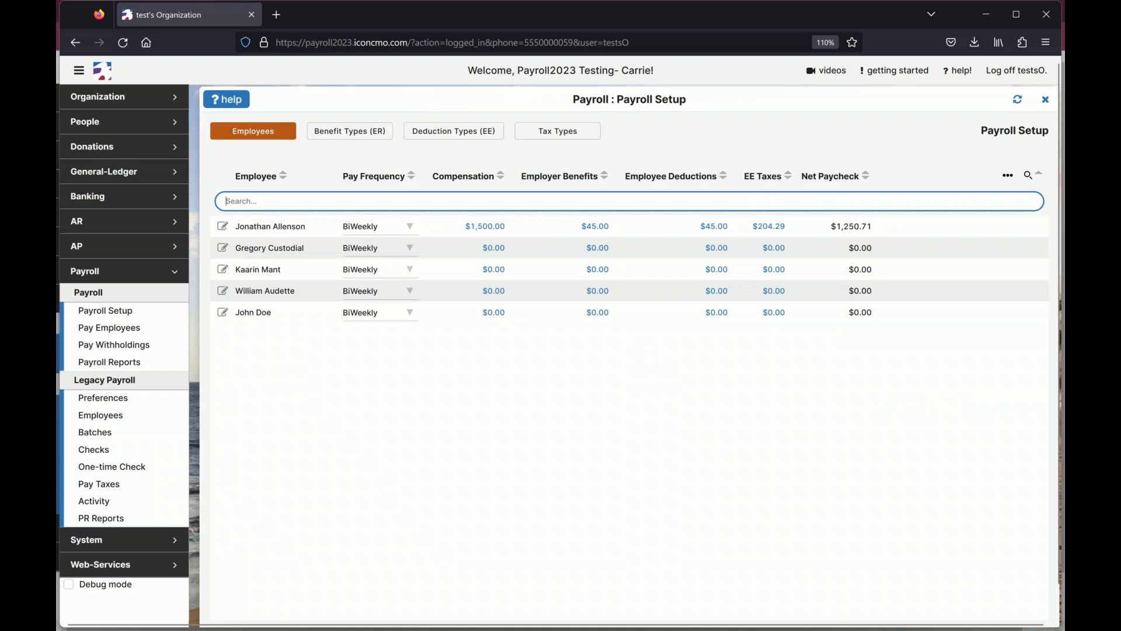
{"action": "left_click", "coordinate": [262, 135]}
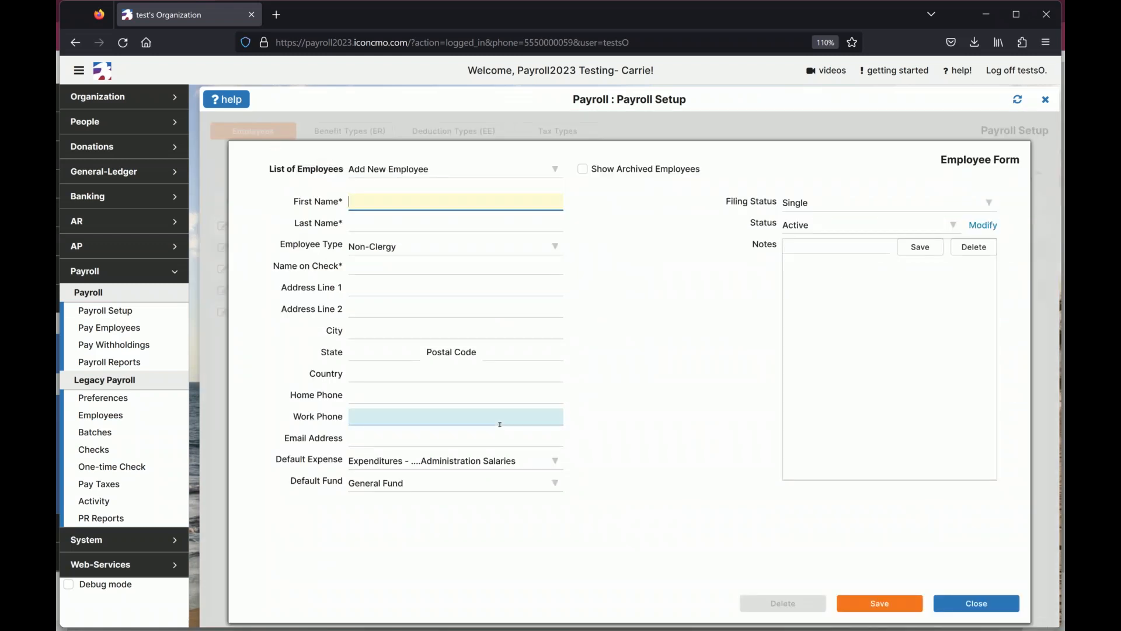
- Enter Best as the first name and Employee as the last name, and check the employee type options
{"action": "type", "text": "Best"}
{"action": "key", "text": "Tab"}
{"action": "type", "text": "Employee"}
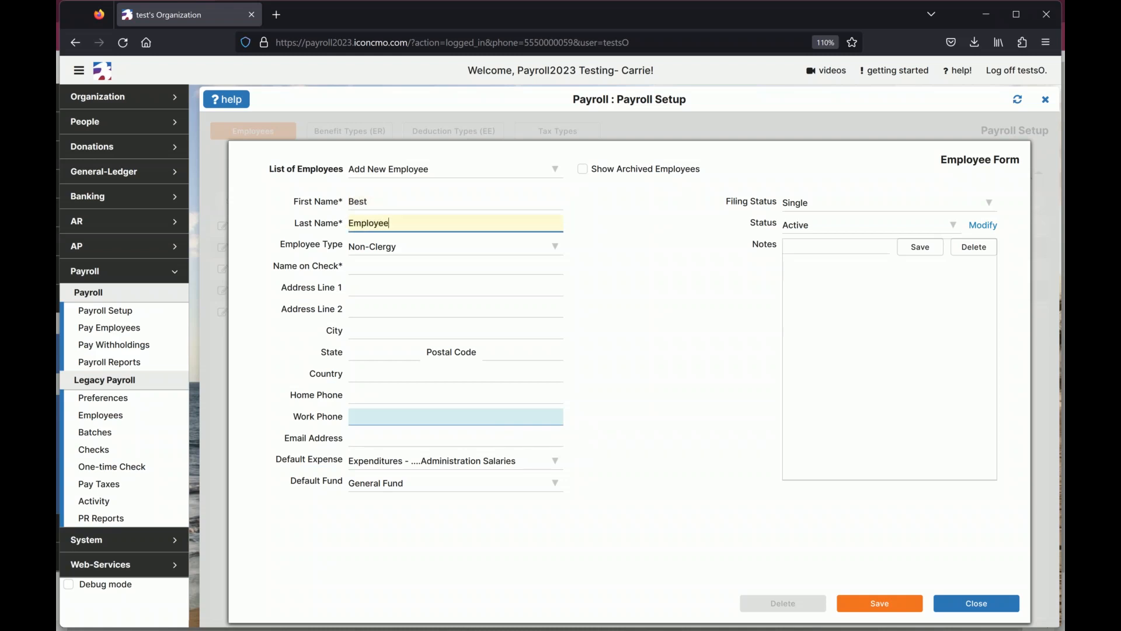
{"action": "key", "text": "Tab"}
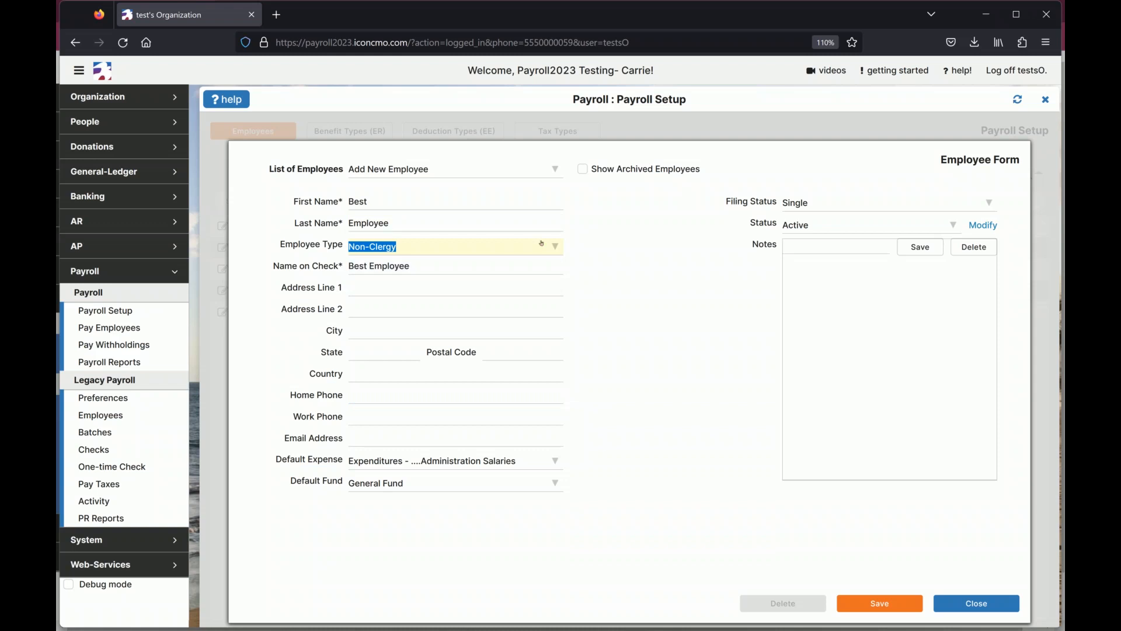
{"action": "left_click", "coordinate": [552, 246]}
{"action": "left_click", "coordinate": [631, 290]}
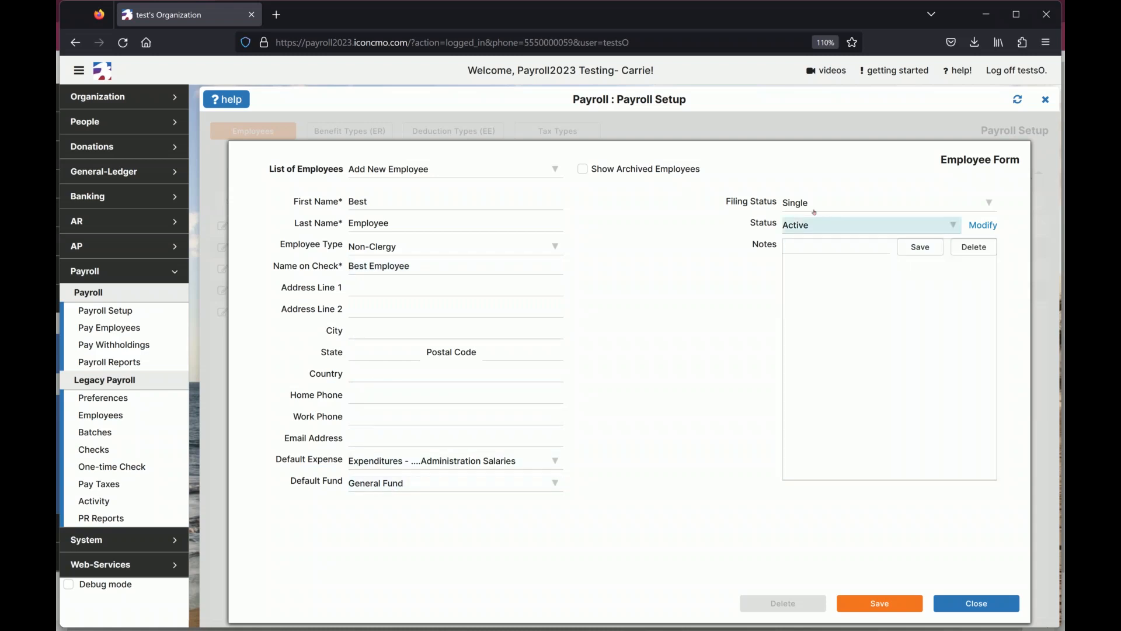
- Check the filing status options, keep Single and try to save the new employee
{"action": "left_click", "coordinate": [730, 202]}
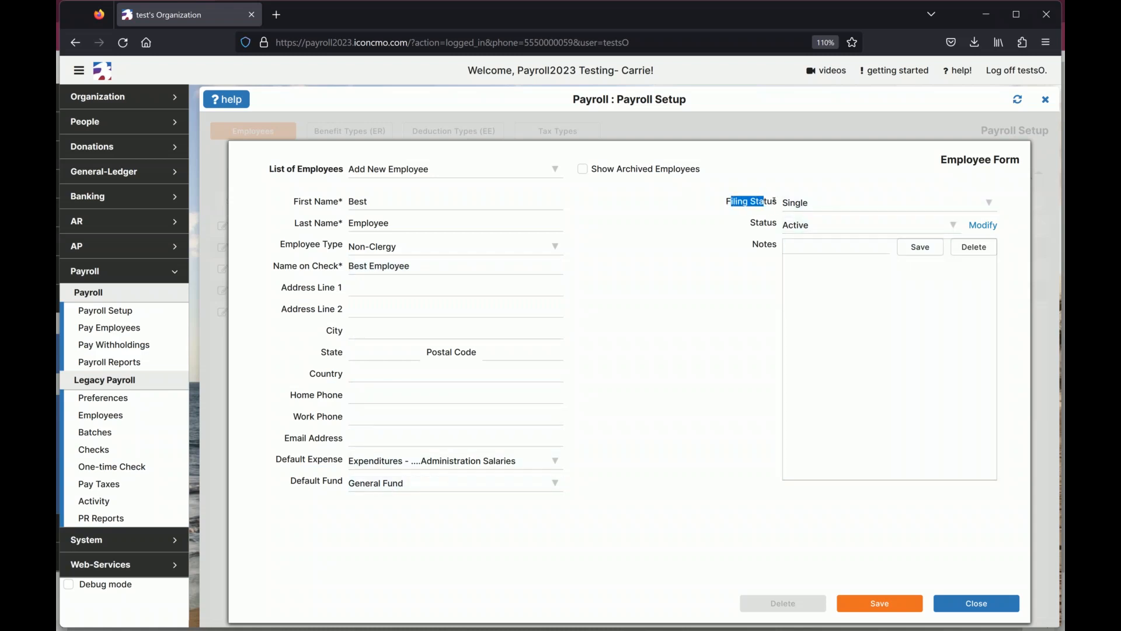
{"action": "left_click", "coordinate": [808, 203]}
{"action": "left_click", "coordinate": [809, 202]}
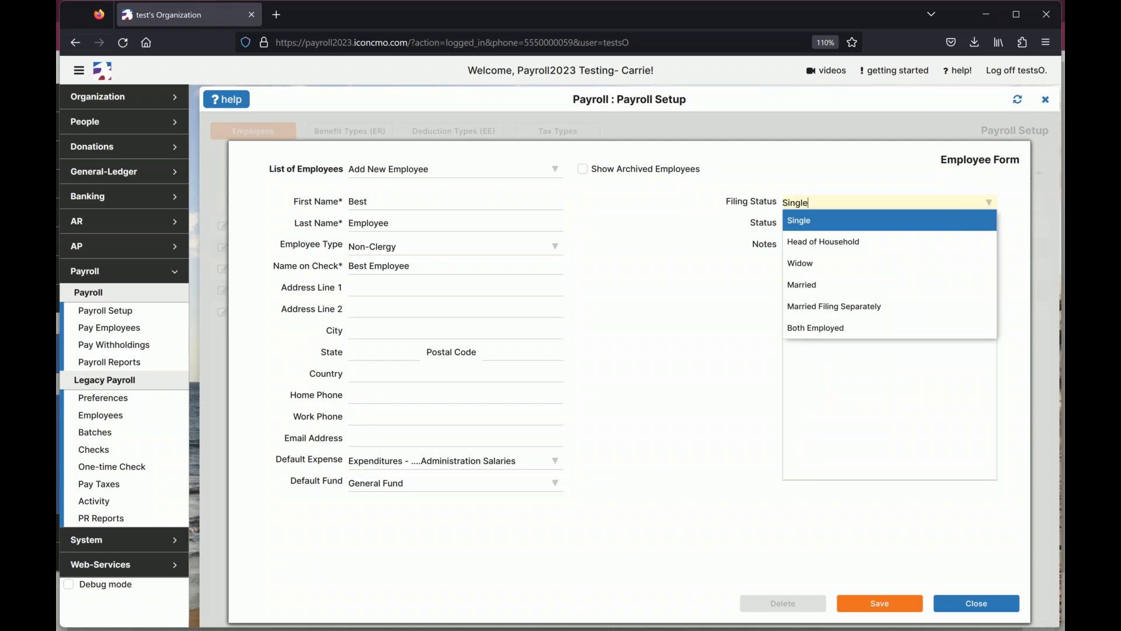
{"action": "left_click", "coordinate": [866, 606]}
{"action": "left_click", "coordinate": [861, 608]}
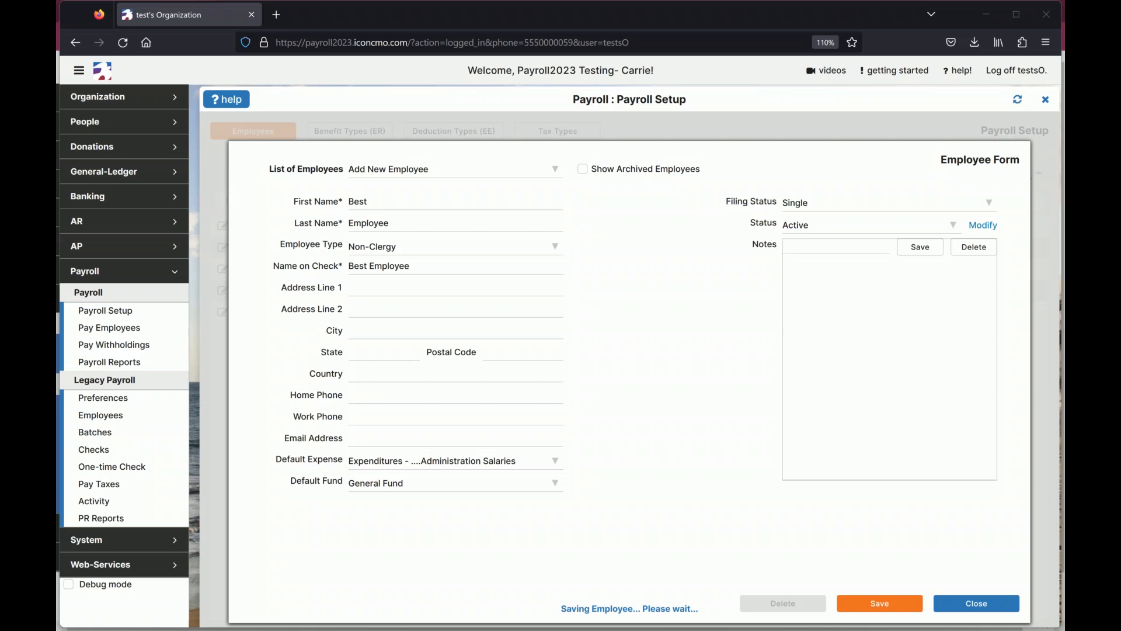
- Open the test organization in a new browser tab, closing the old tab and the new one's Home window
{"action": "left_click_drag", "start_coordinate": [64, 239], "coordinate": [373, 11]}
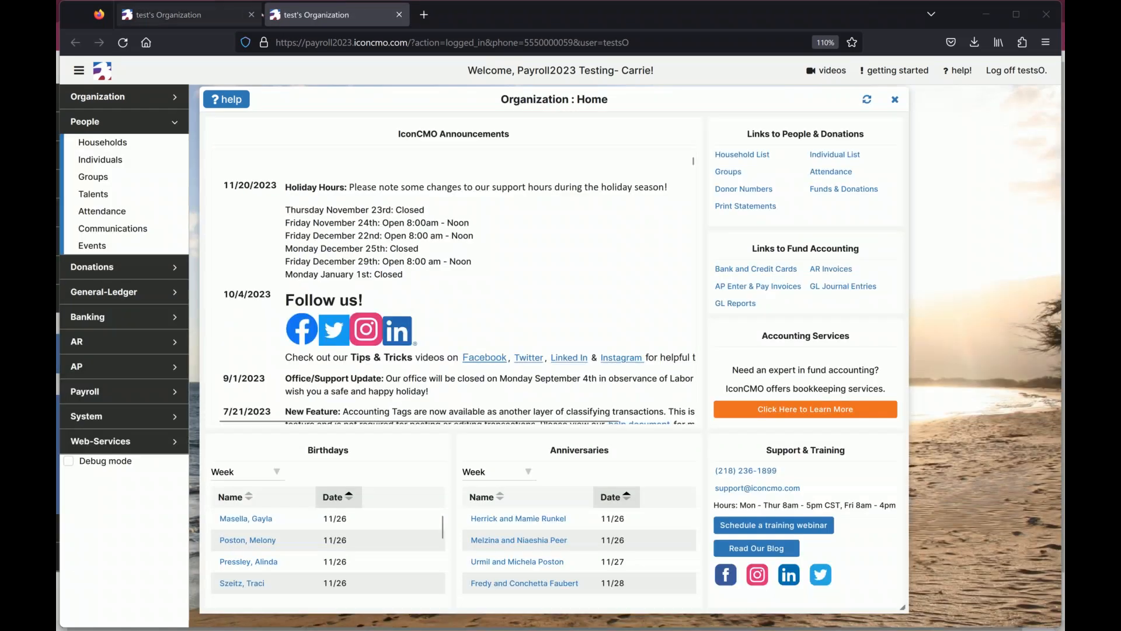
{"action": "left_click", "coordinate": [251, 15]}
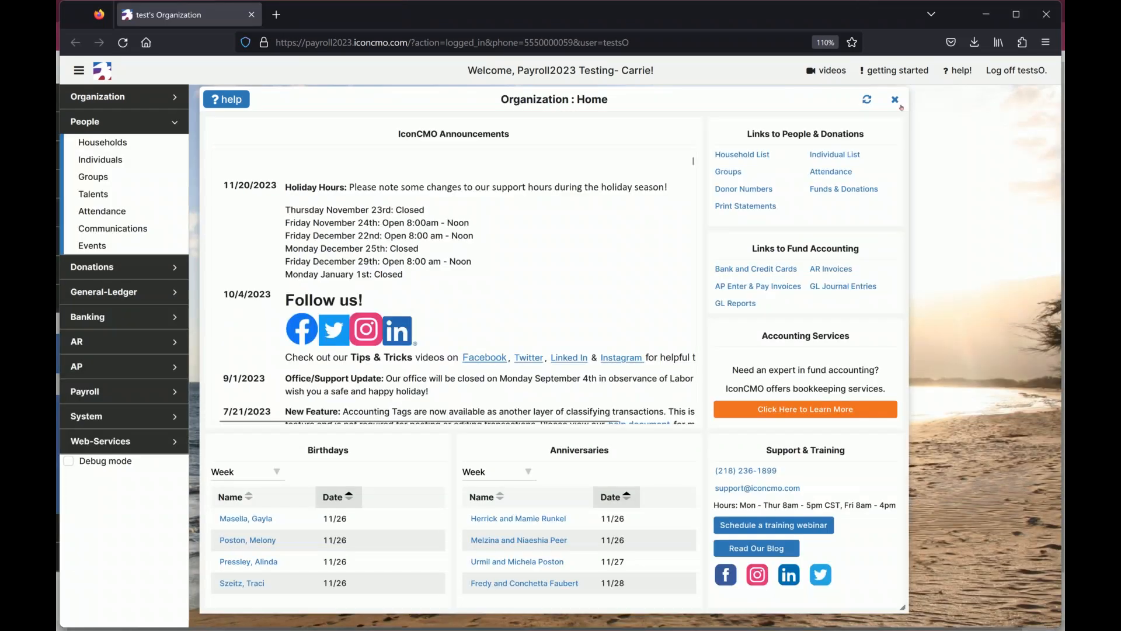
{"action": "left_click", "coordinate": [895, 99]}
- Reopen Payroll Setup and start another new employee record
{"action": "left_click", "coordinate": [115, 392]}
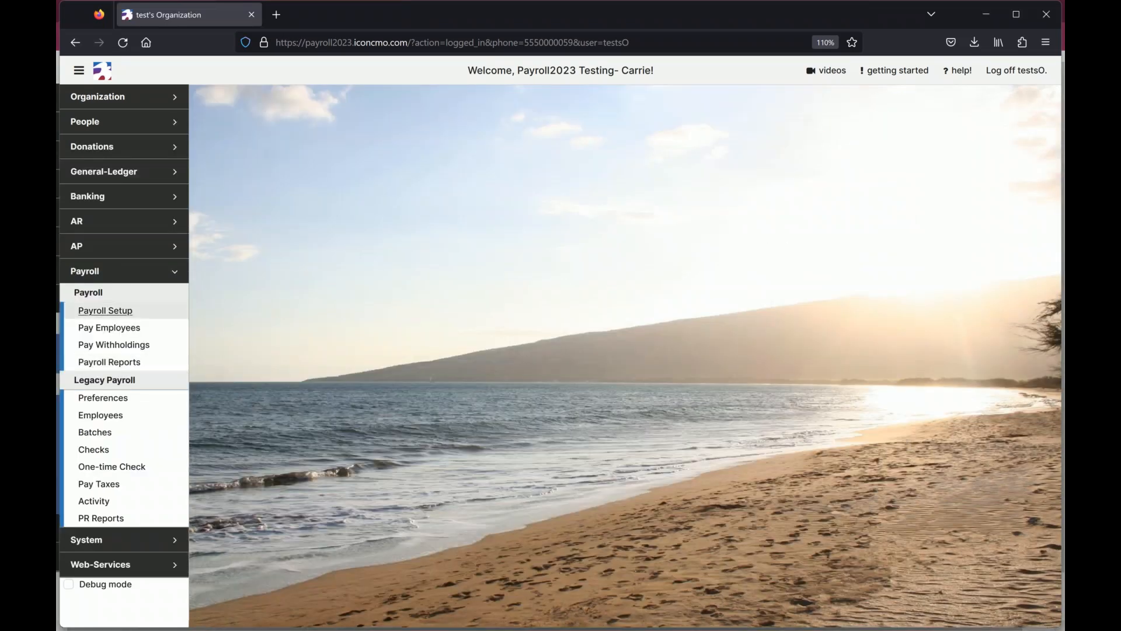
{"action": "left_click", "coordinate": [120, 316]}
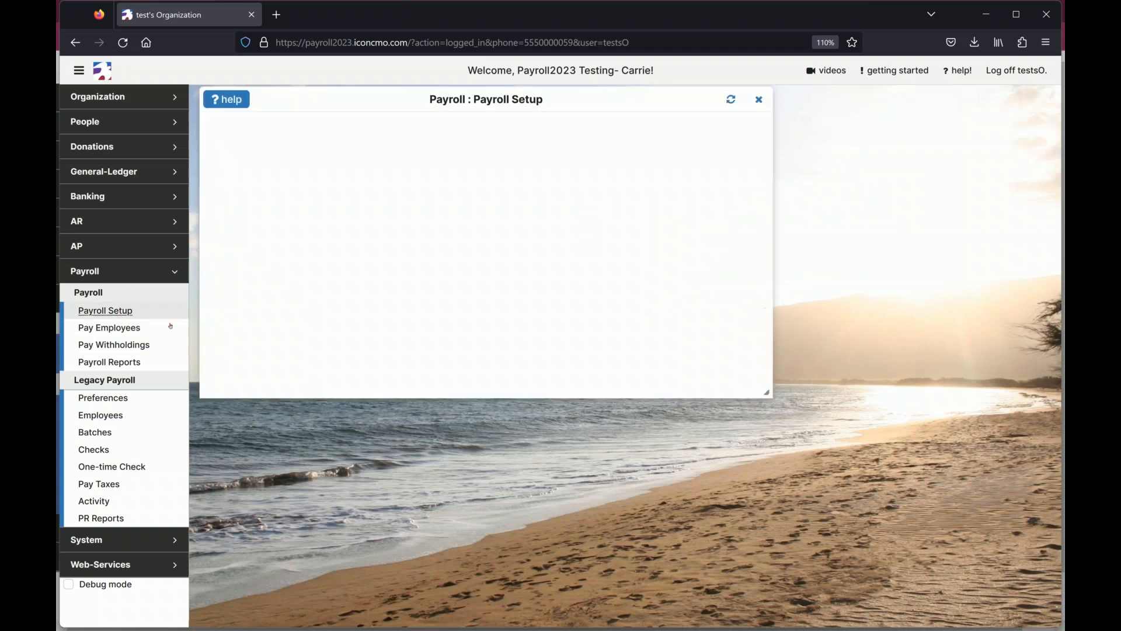
{"action": "left_click", "coordinate": [253, 130]}
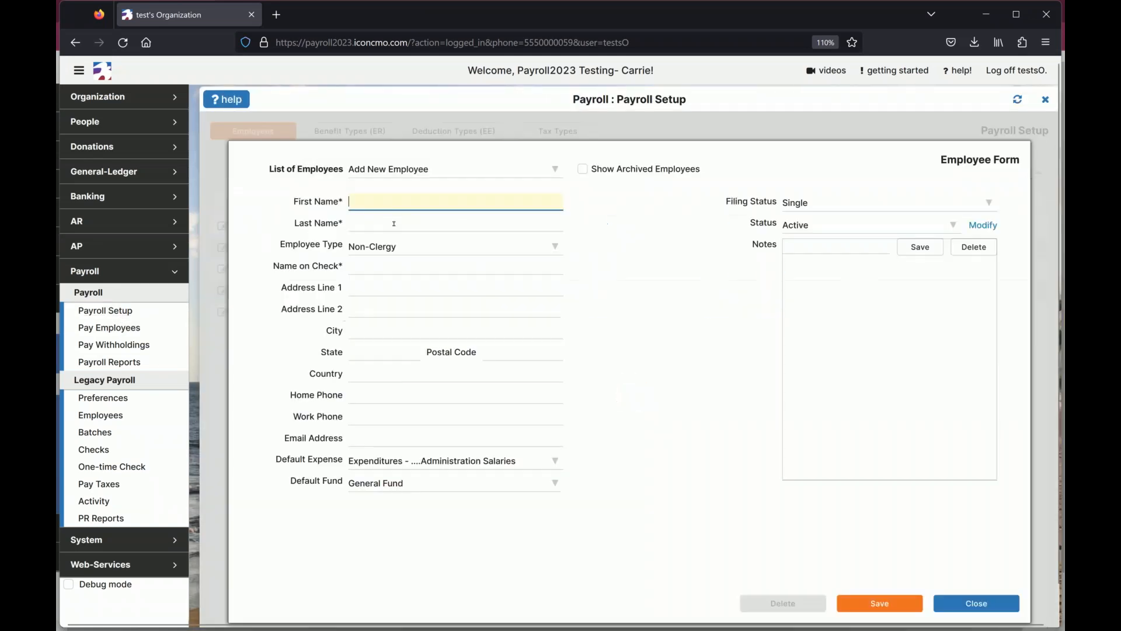
- Enter Best as the first name and Employee as the last name, and save the employee
{"action": "type", "text": "Best"}
{"action": "key", "text": "Tab"}
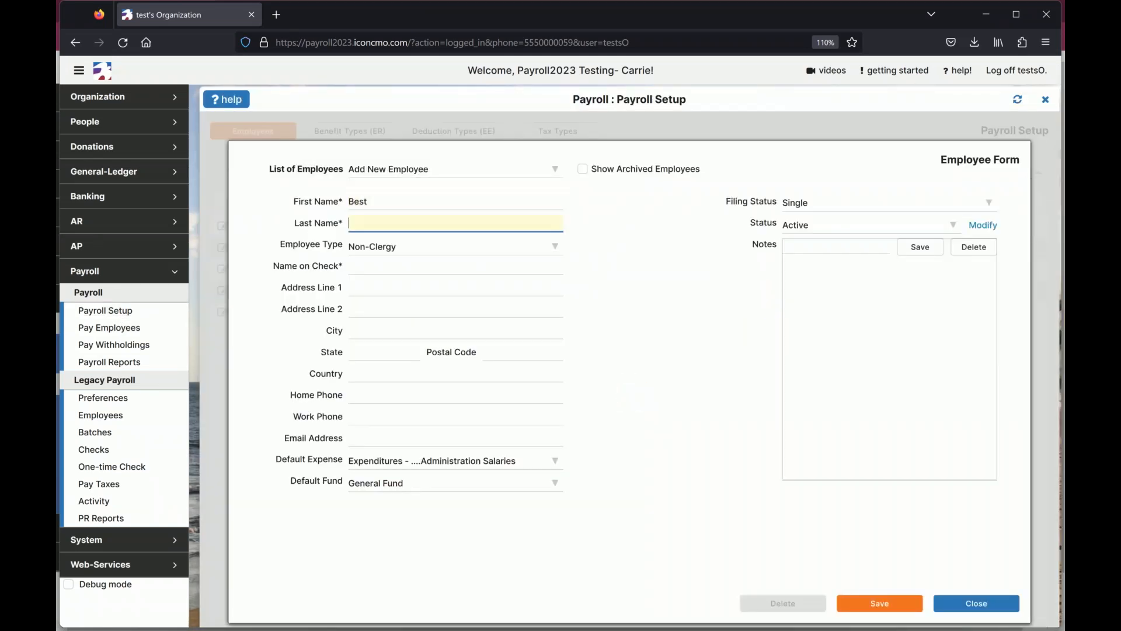
{"action": "type", "text": "Em"}
{"action": "key", "text": "Down"}
{"action": "key", "text": "Return"}
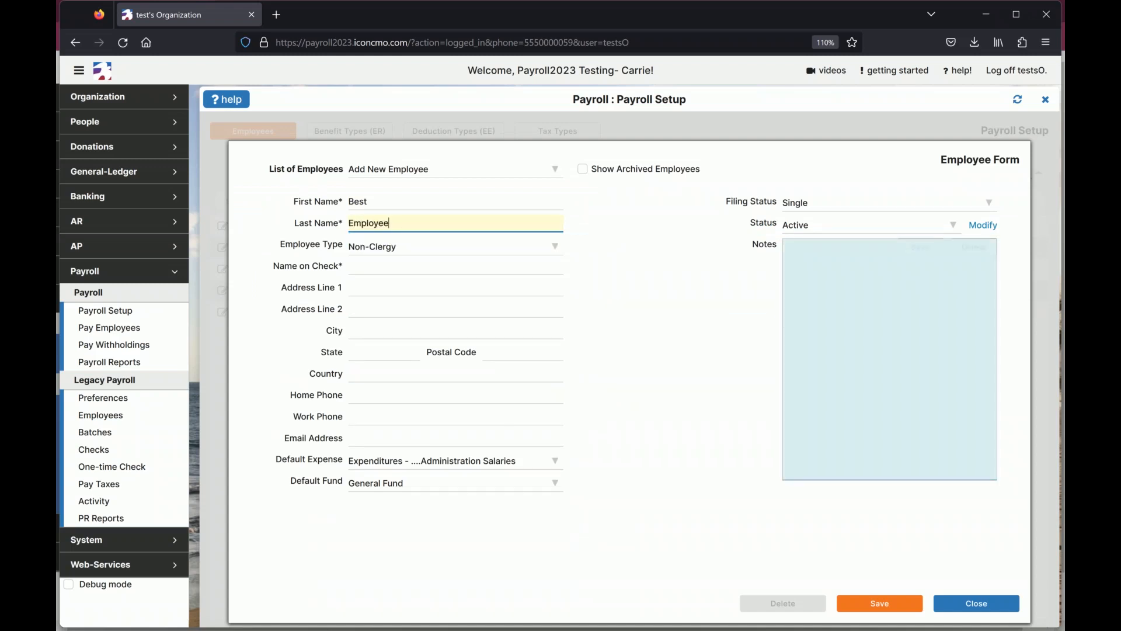
{"action": "left_click", "coordinate": [879, 604]}
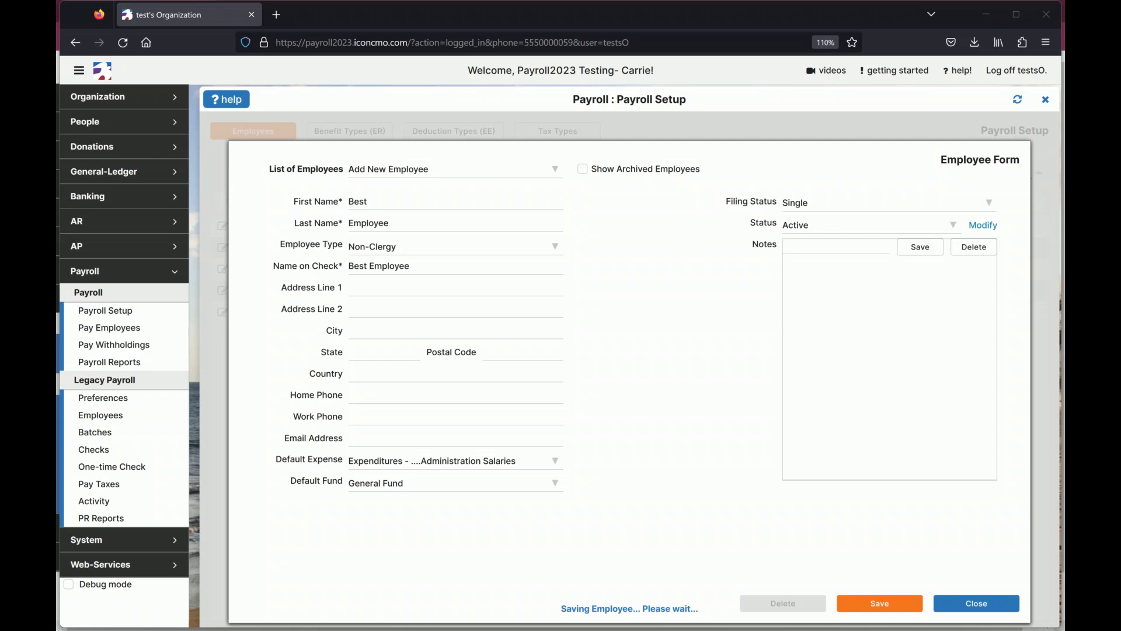
- Open the other payroll testing church's database in a new browser tab and close its Home window
{"action": "left_click_drag", "start_coordinate": [513, 14], "coordinate": [455, 13]}
{"action": "left_click", "coordinate": [894, 99]}
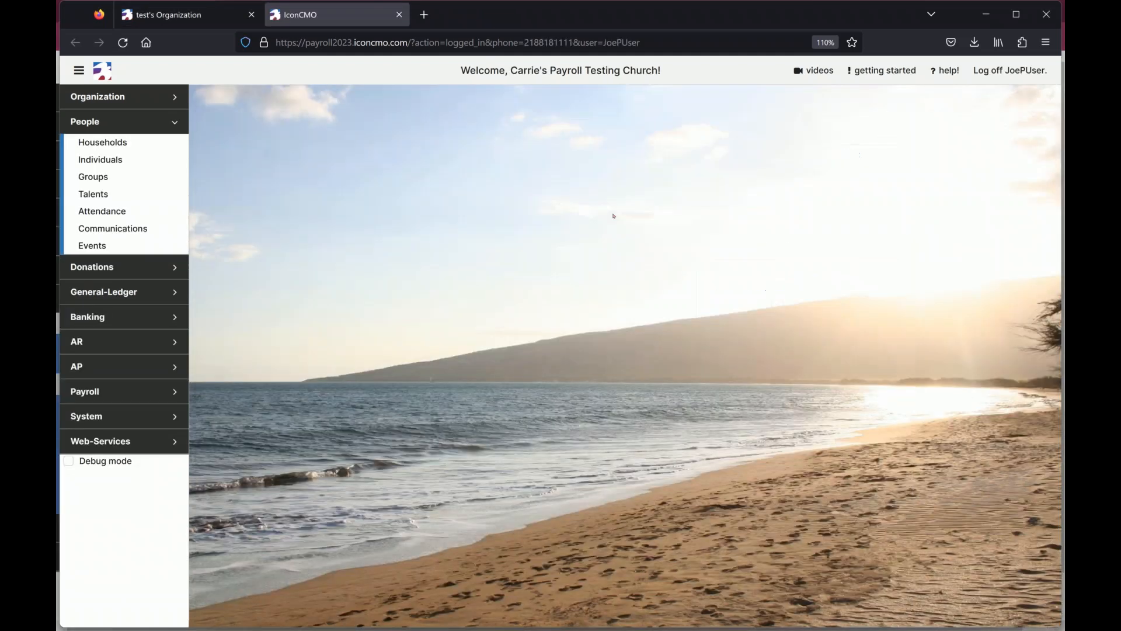
- Open Payroll Setup in the payroll testing church's database and start a new employee record
{"action": "left_click", "coordinate": [131, 390]}
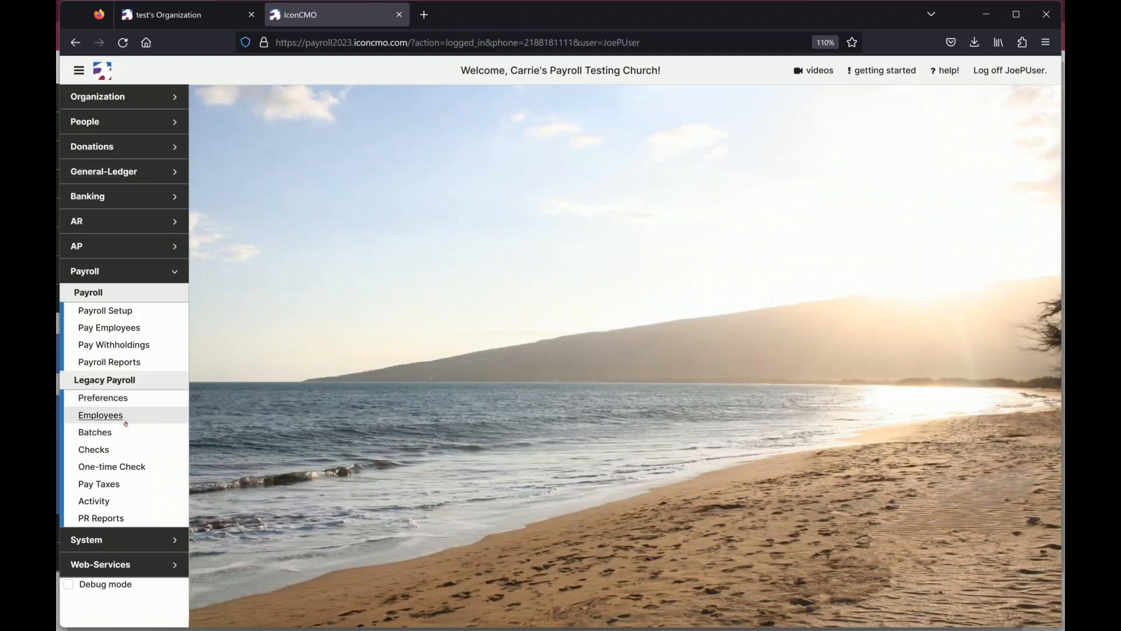
{"action": "left_click", "coordinate": [111, 312]}
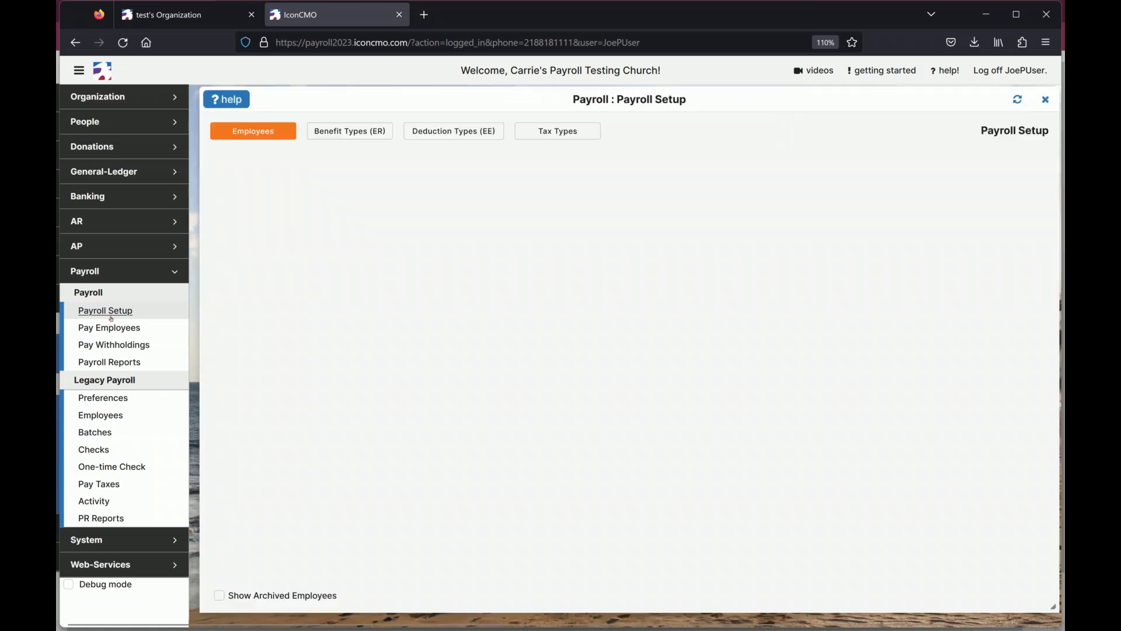
{"action": "left_click", "coordinate": [269, 132]}
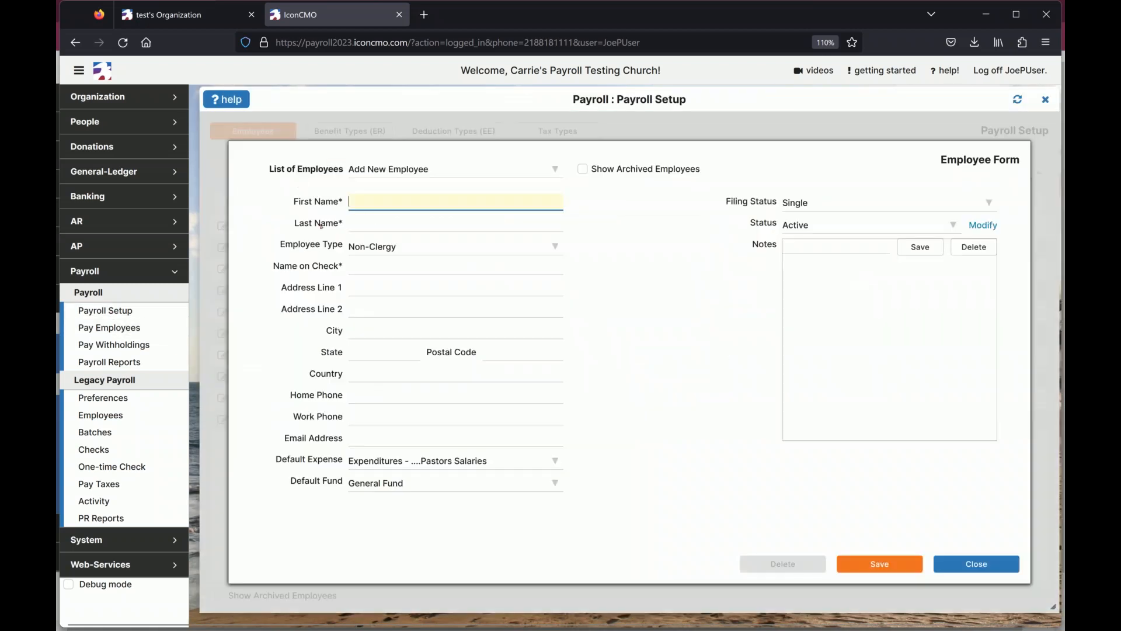
- Enter Best as the first name and Employee as the last name in the employee form, and try to save it
{"action": "type", "text": "Best"}
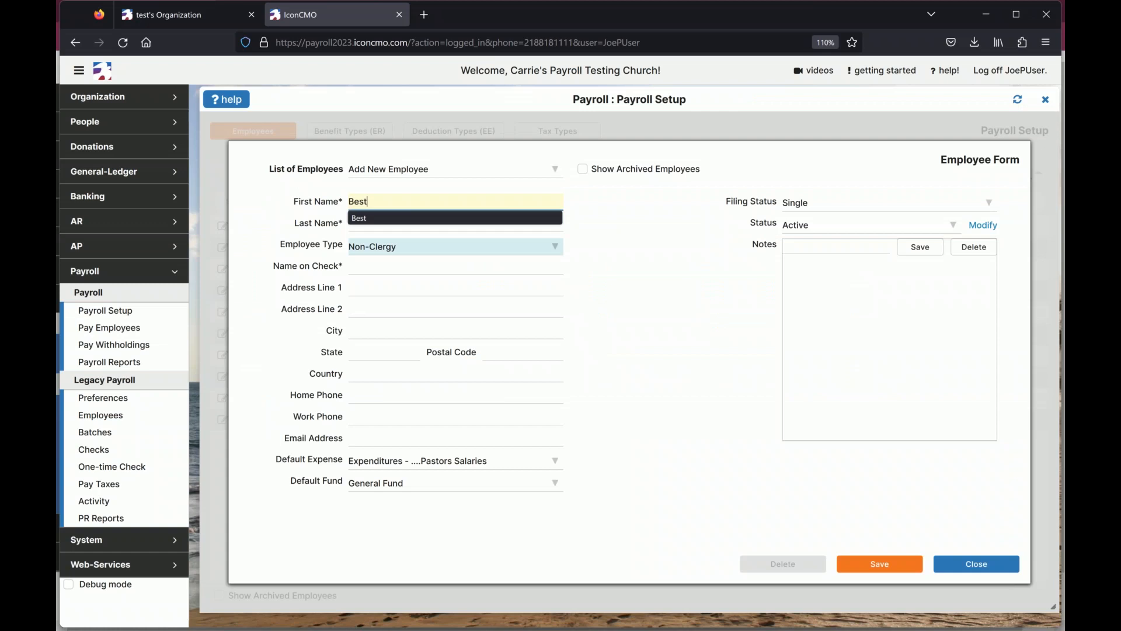
{"action": "key", "text": "Tab"}
{"action": "type", "text": "Employee"}
{"action": "key", "text": "Tab"}
{"action": "left_click", "coordinate": [658, 383]}
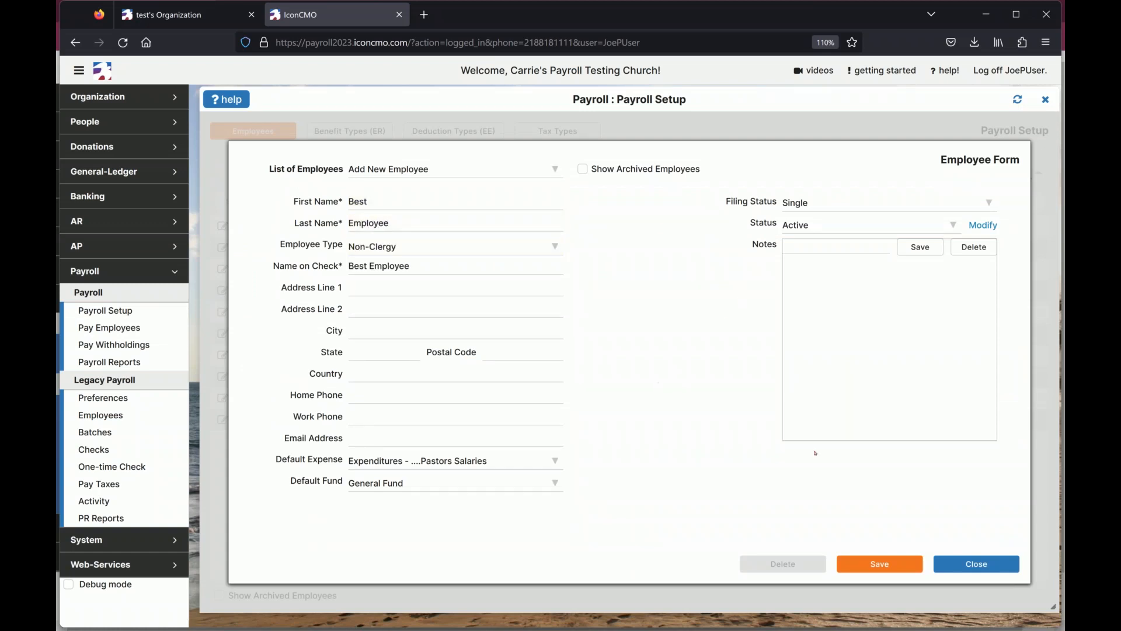
{"action": "left_click", "coordinate": [886, 562]}
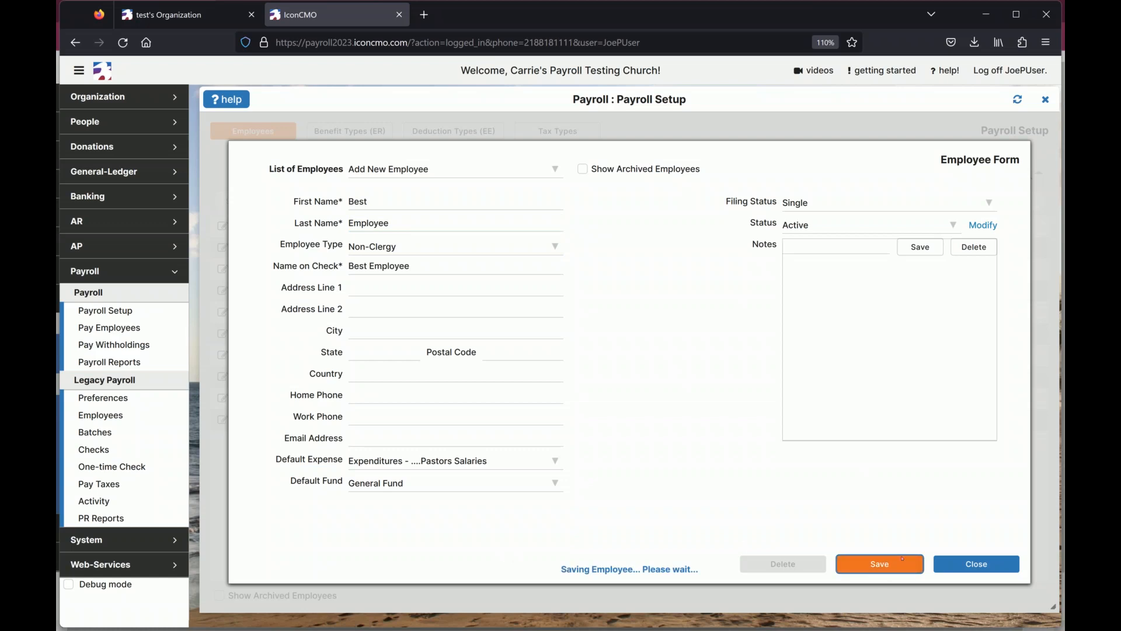
- Replace the first and last name with a different person's name and try saving the employee again
{"action": "double_click", "coordinate": [358, 200]}
{"action": "type", "text": "John"}
{"action": "key", "text": "Tab"}
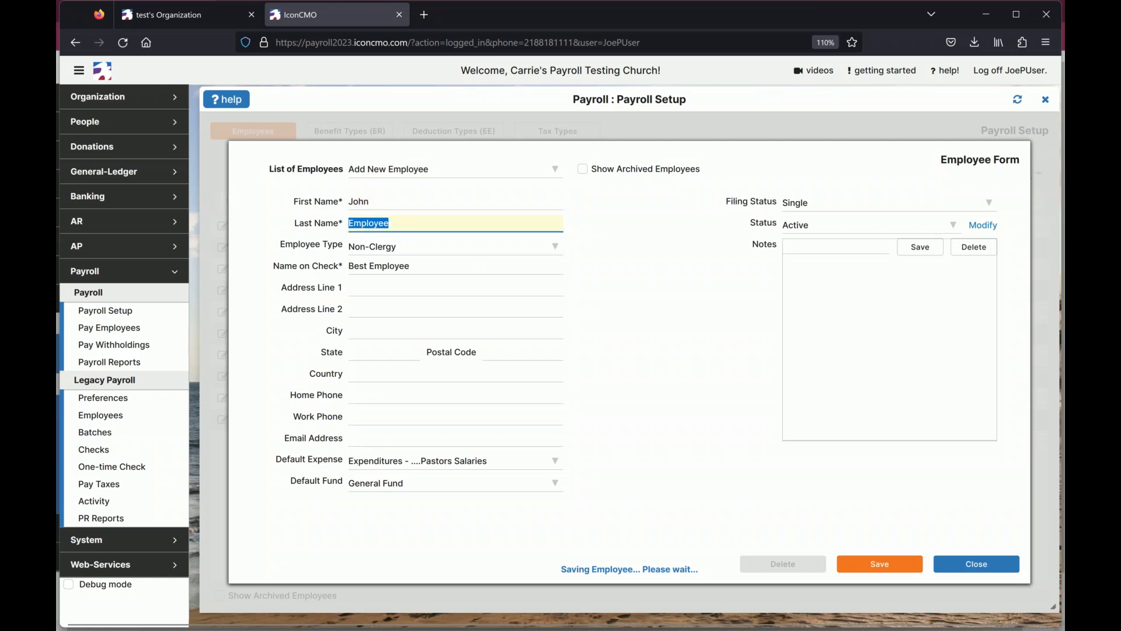
{"action": "type", "text": "Smith"}
{"action": "key", "text": "Tab"}
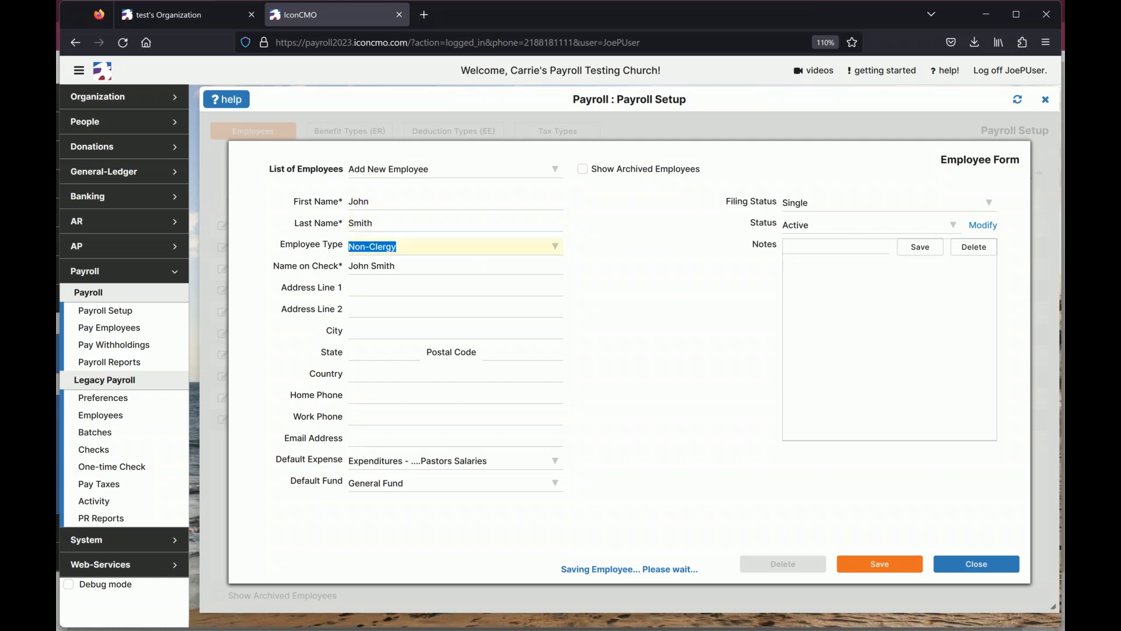
{"action": "left_click", "coordinate": [784, 450]}
{"action": "left_click", "coordinate": [872, 558]}
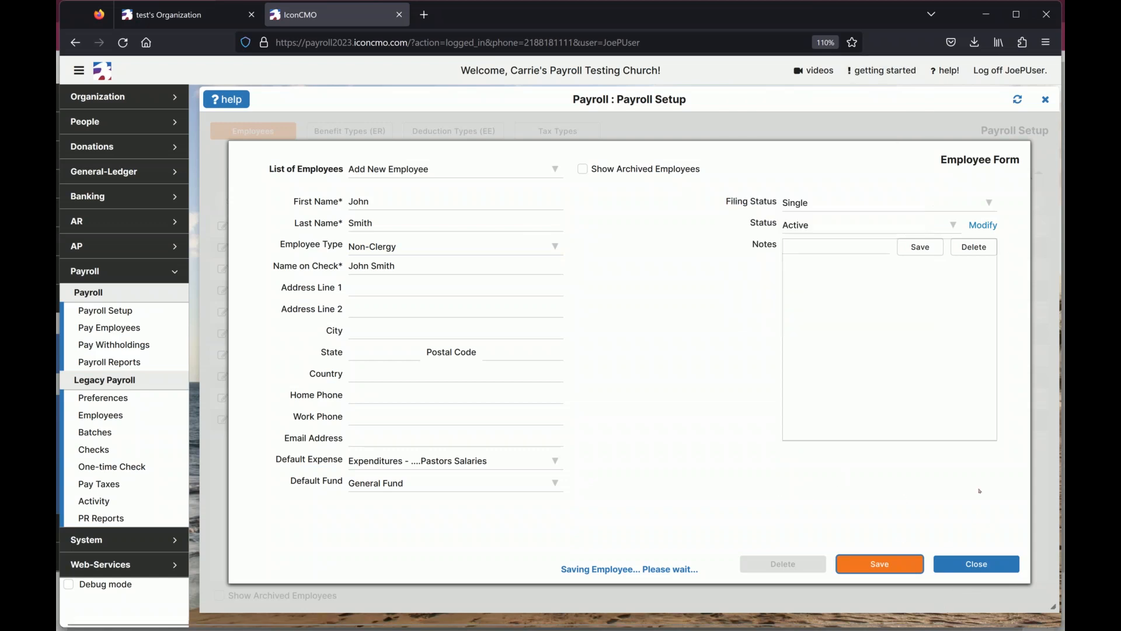
- Point out the employee form's save status message and close the form
{"action": "left_click_drag", "start_coordinate": [697, 568], "coordinate": [559, 570]}
{"action": "left_click", "coordinate": [850, 602]}
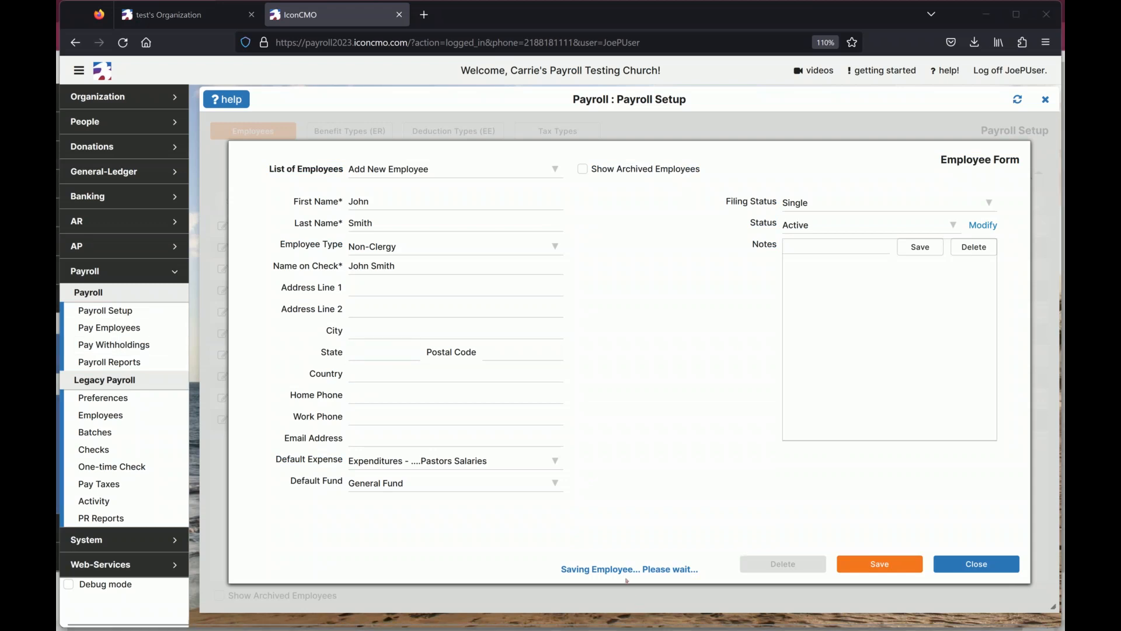
{"action": "left_click_drag", "start_coordinate": [561, 571], "coordinate": [662, 570]}
{"action": "left_click", "coordinate": [736, 535]}
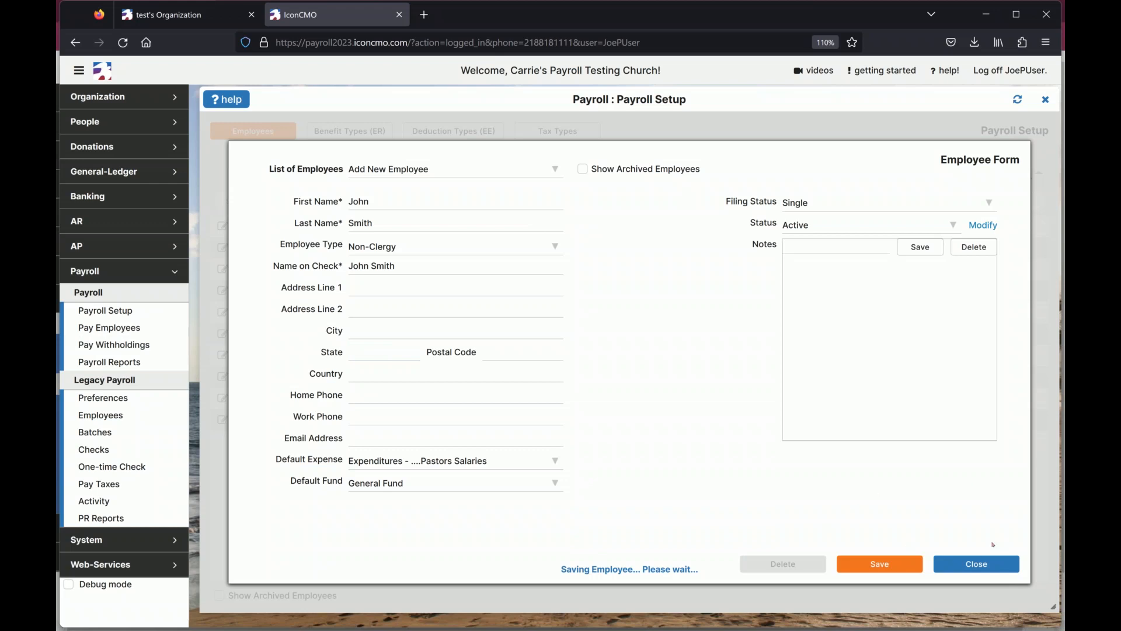
{"action": "left_click", "coordinate": [976, 564]}
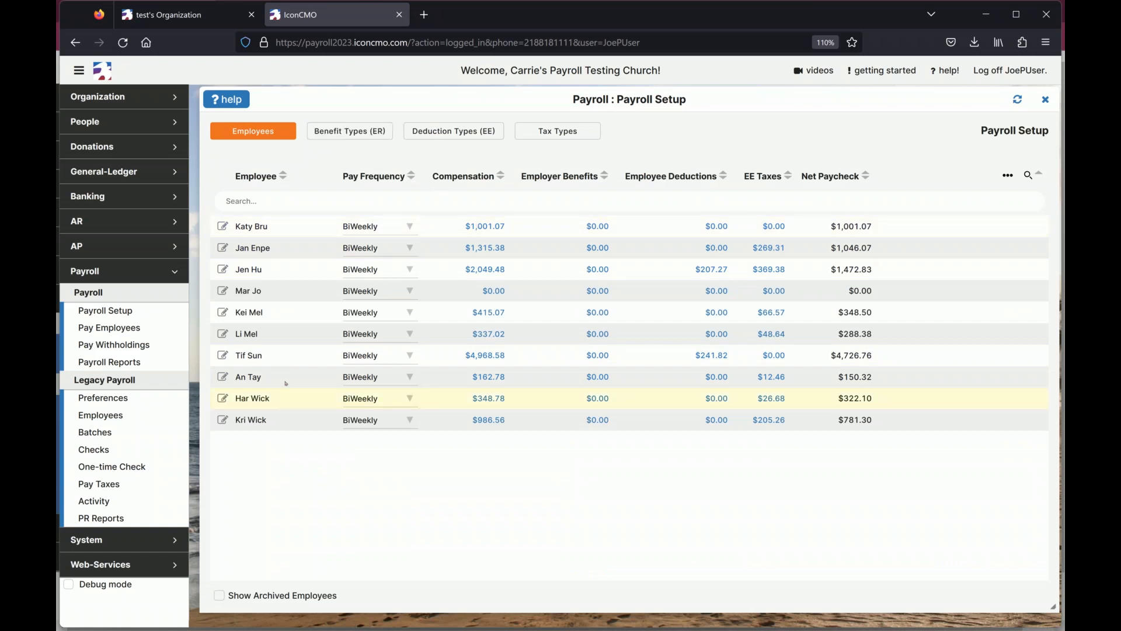
- Switch to the first browser tab, reload the site and open Payroll Setup there
{"action": "left_click", "coordinate": [158, 15]}
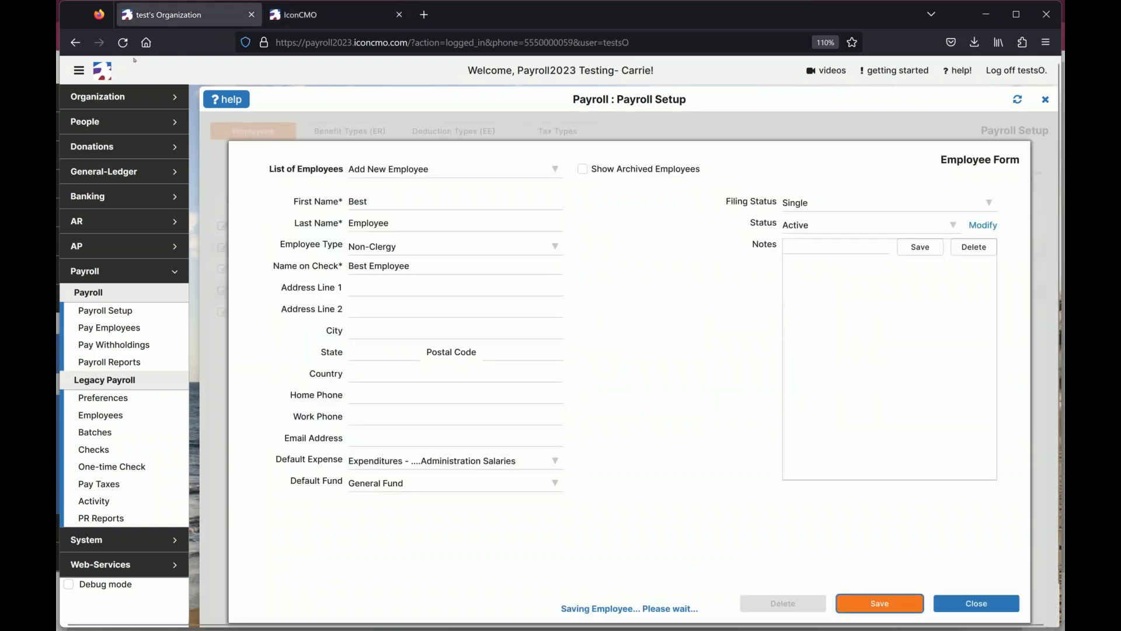
{"action": "left_click", "coordinate": [123, 42]}
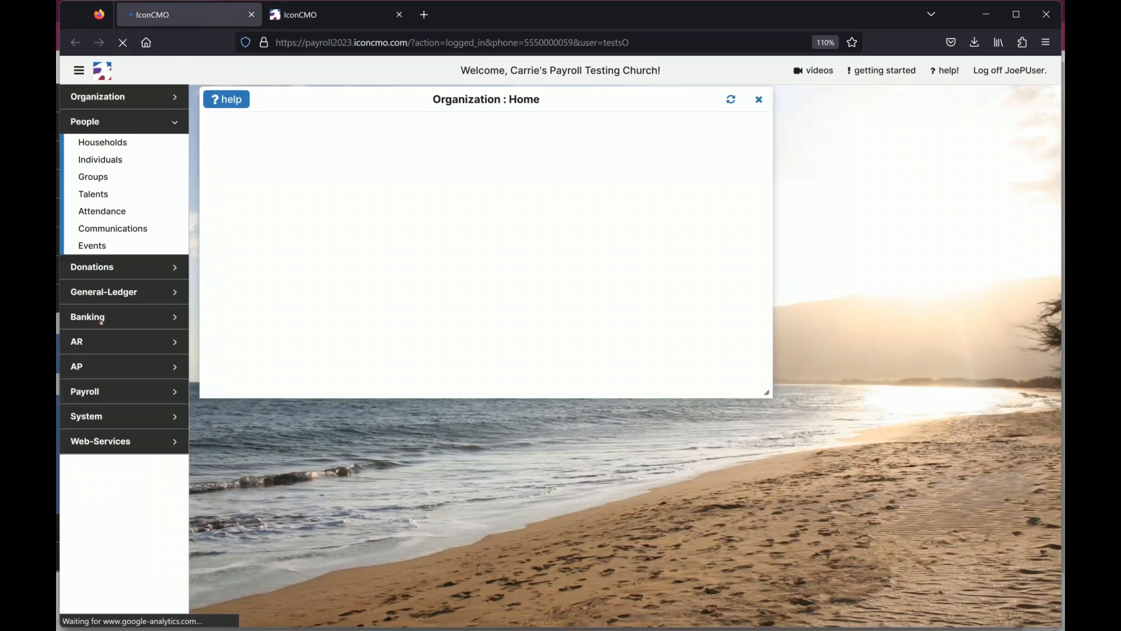
{"action": "left_click", "coordinate": [114, 391]}
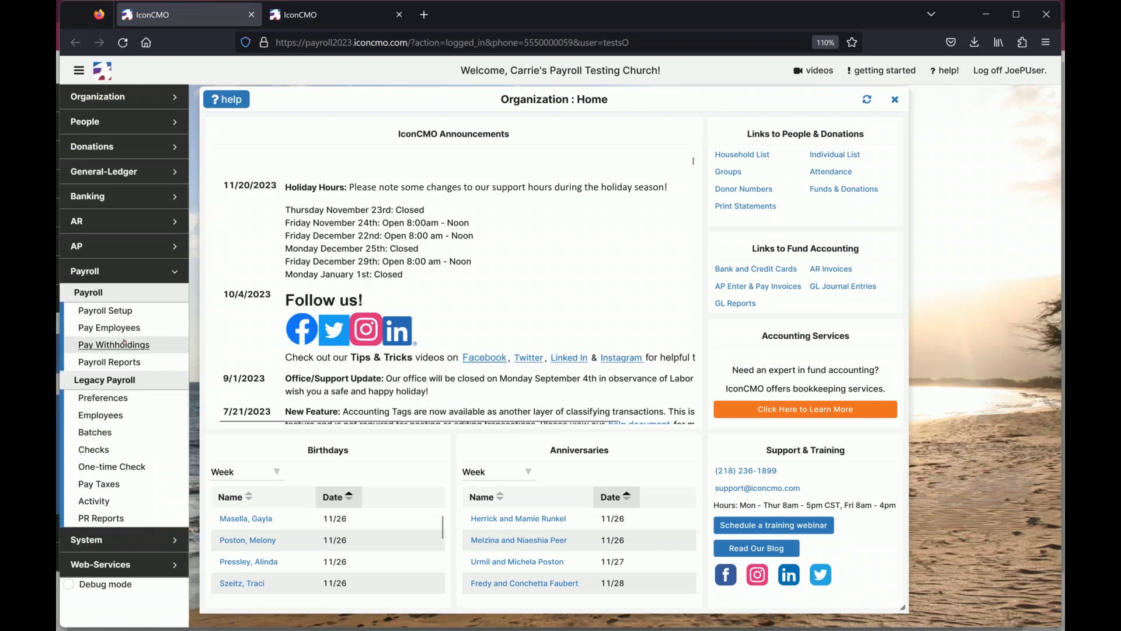
{"action": "left_click", "coordinate": [135, 312]}
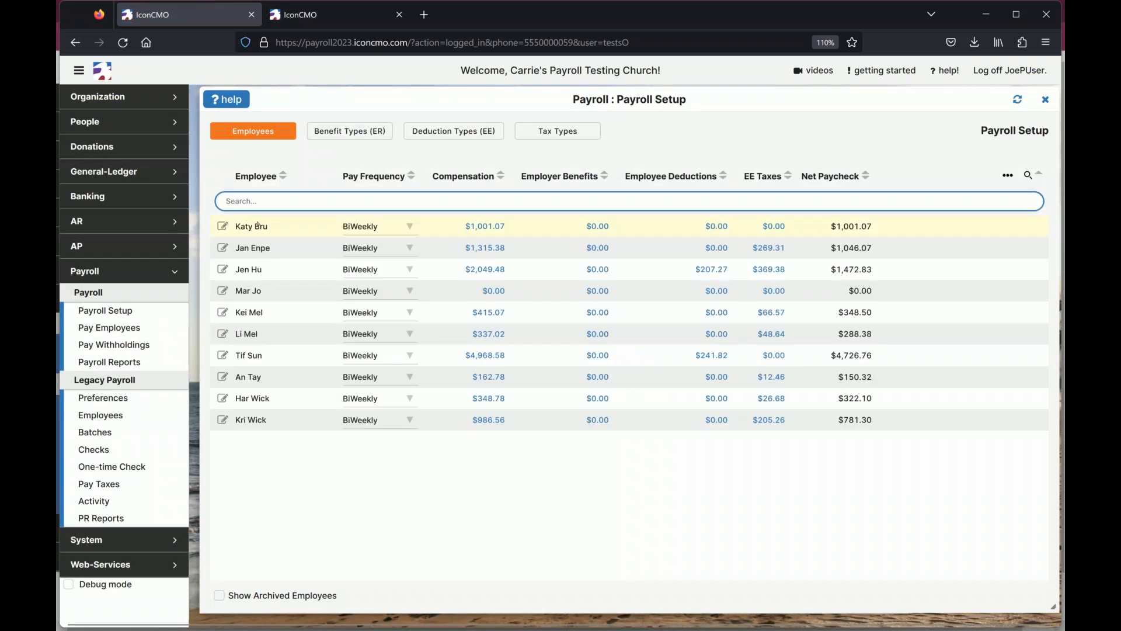
- Close the second browser tab, reopen the test organization in a new one and open its Payroll Setup
{"action": "left_click", "coordinate": [398, 14]}
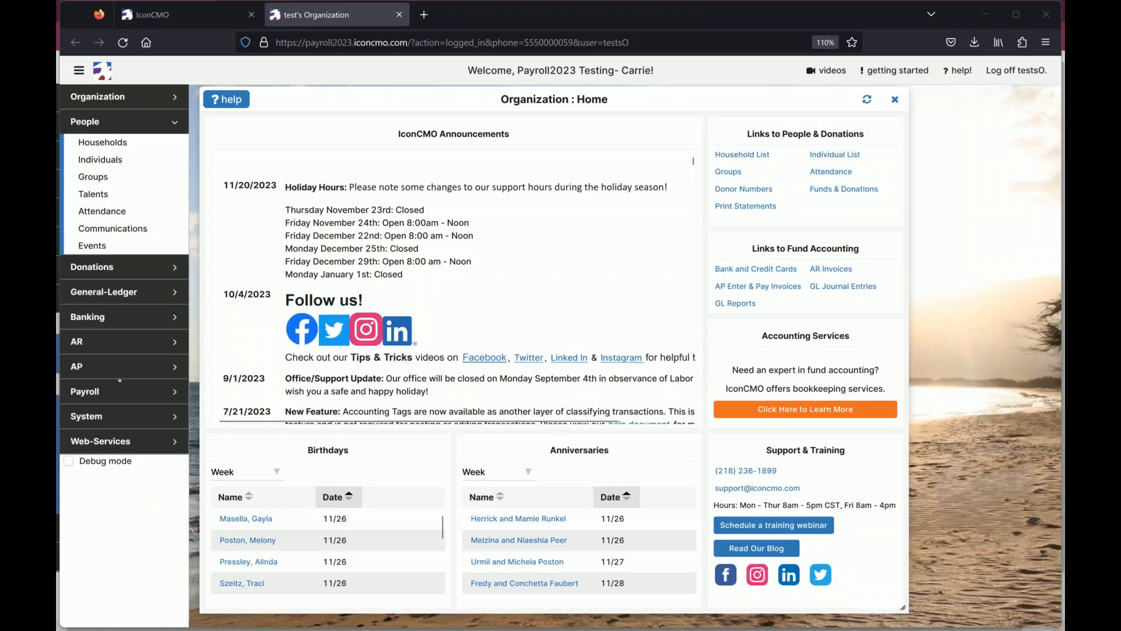
{"action": "left_click", "coordinate": [116, 390]}
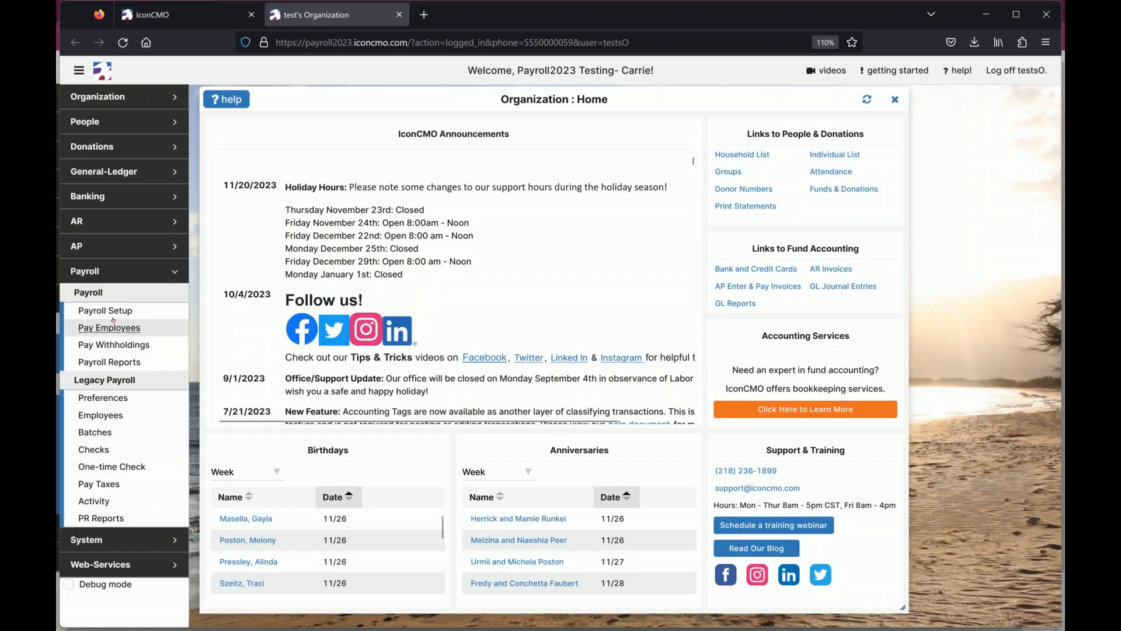
{"action": "left_click", "coordinate": [111, 310]}
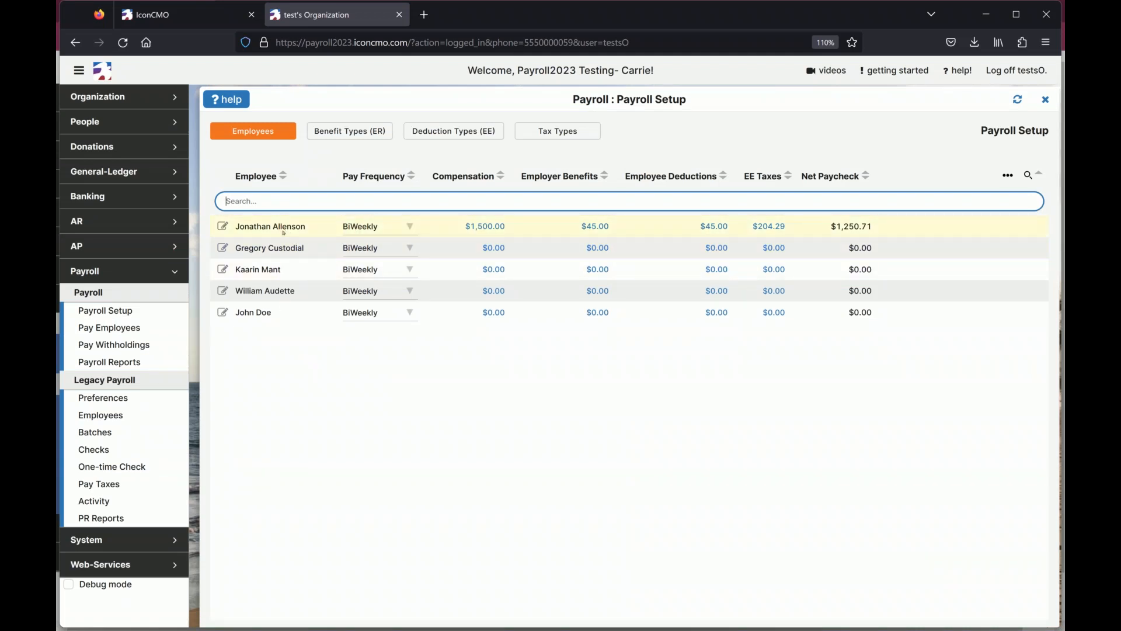
- Open the compensation details of the first employee in the payroll list
{"action": "left_click", "coordinate": [387, 233]}
{"action": "left_click", "coordinate": [388, 232]}
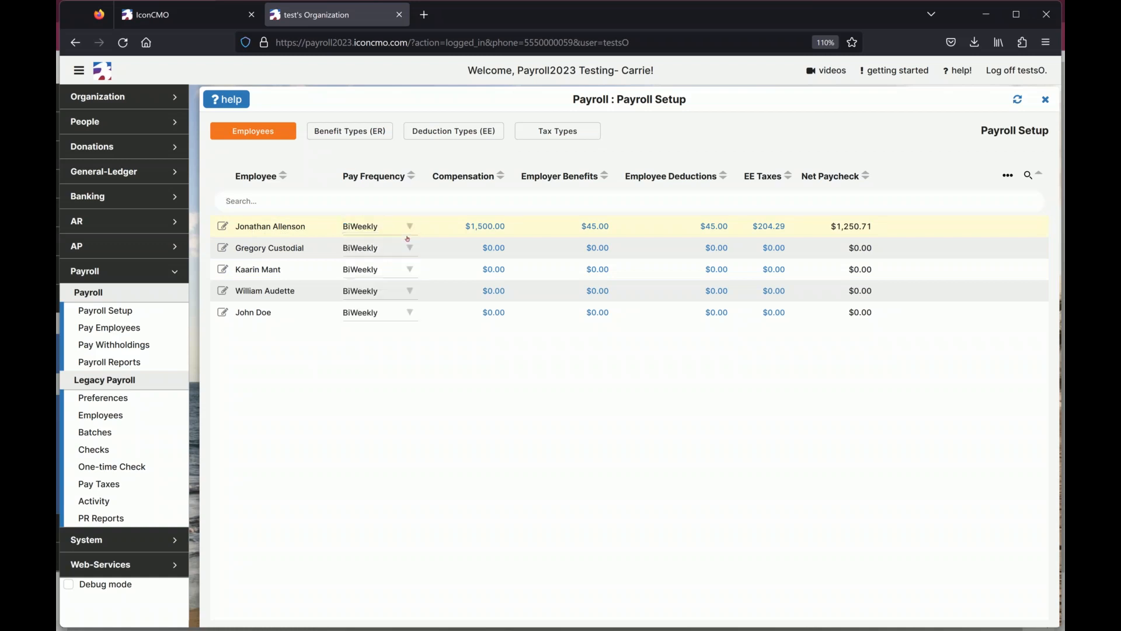
{"action": "left_click", "coordinate": [489, 227]}
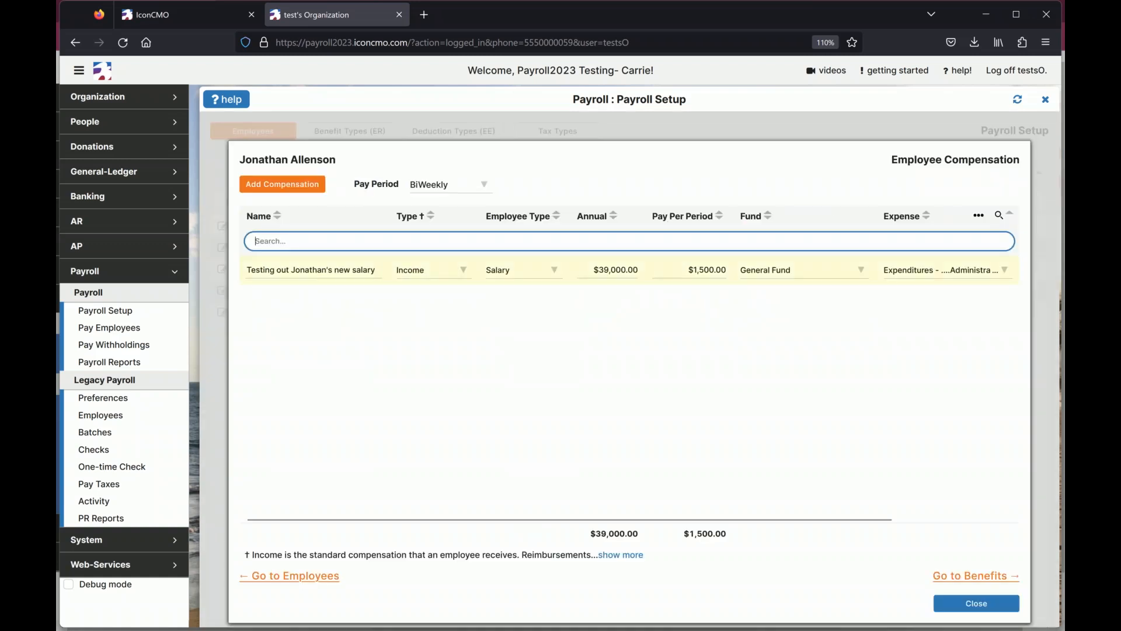
- Add a compensation line for the employee and name it Janitor
{"action": "left_click", "coordinate": [307, 185]}
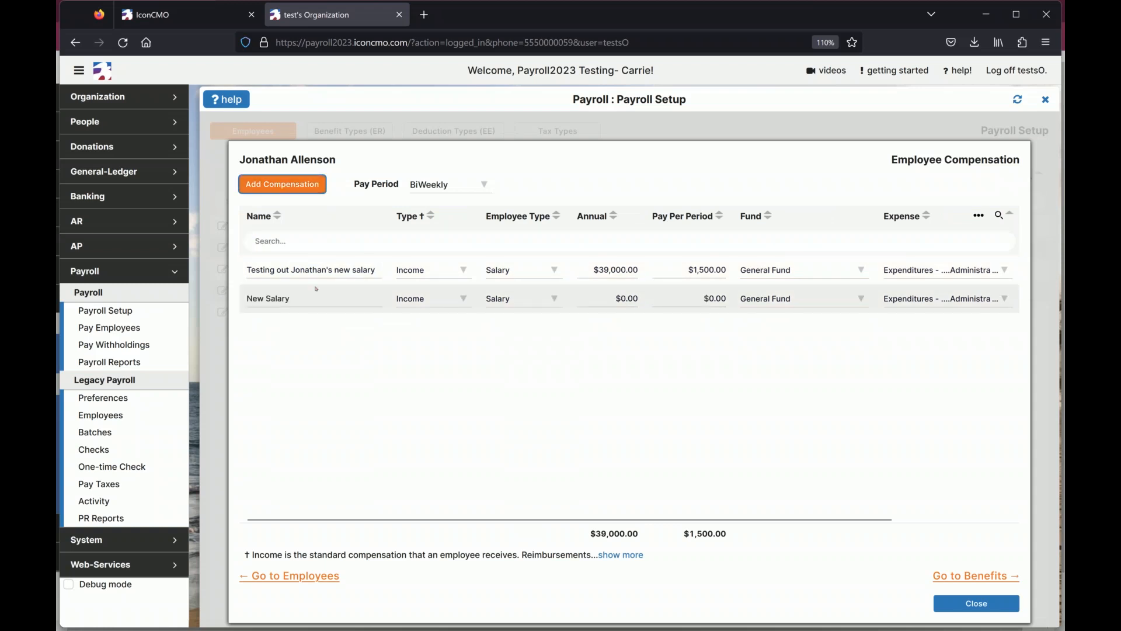
{"action": "left_click_drag", "start_coordinate": [315, 295], "coordinate": [216, 293]}
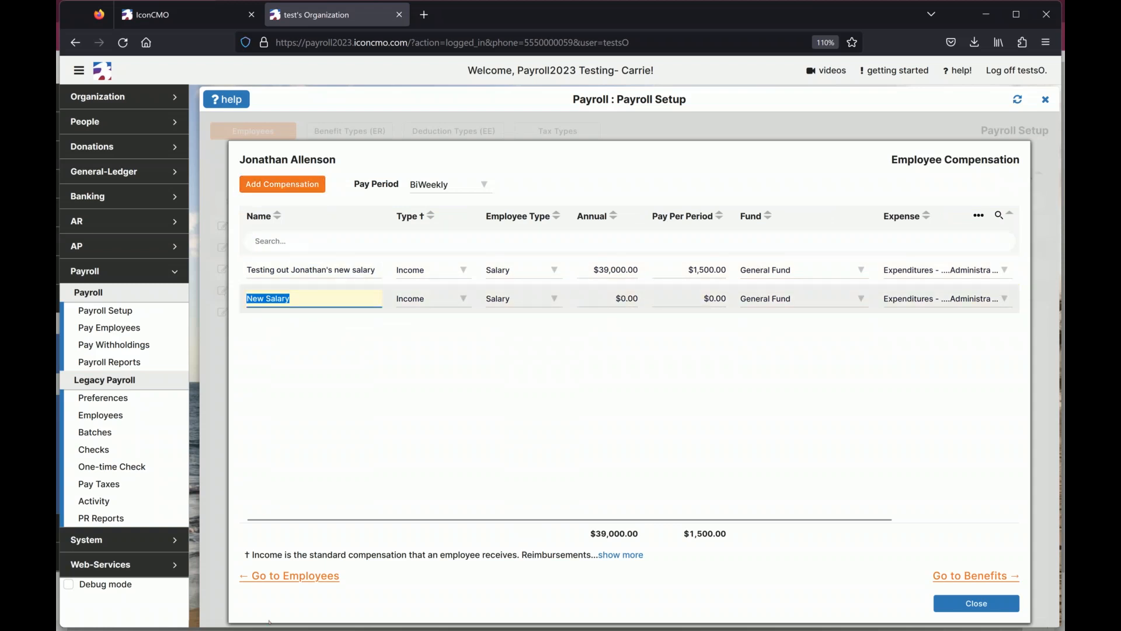
{"action": "type", "text": "Janito"}
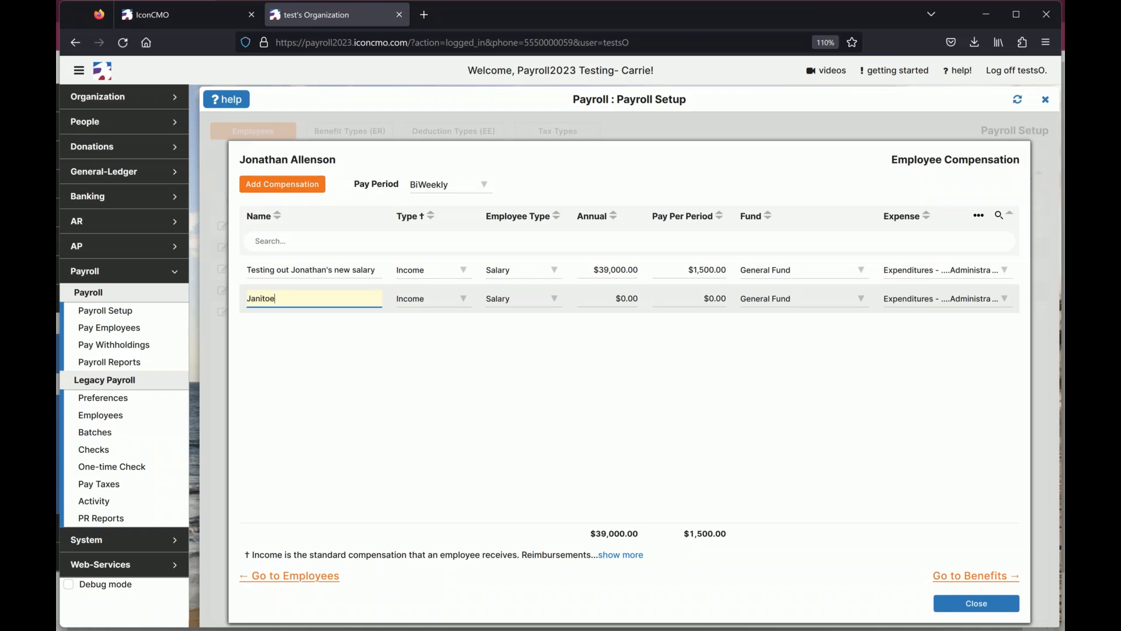
{"action": "type", "text": "e"}
{"action": "key", "text": "BackSpace"}
{"action": "type", "text": "r"}
{"action": "left_click", "coordinate": [358, 422]}
{"action": "key", "text": "Tab"}
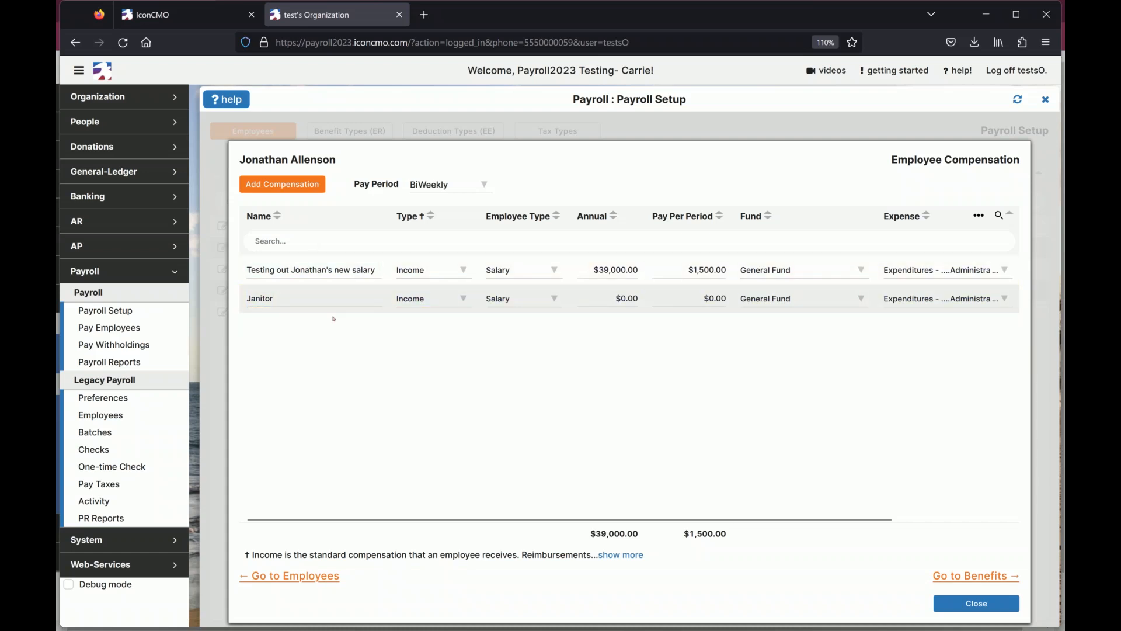
- Keep Income as the Janitor line's type and set its employee type to Hourly with 80 default hours
{"action": "left_click", "coordinate": [444, 296]}
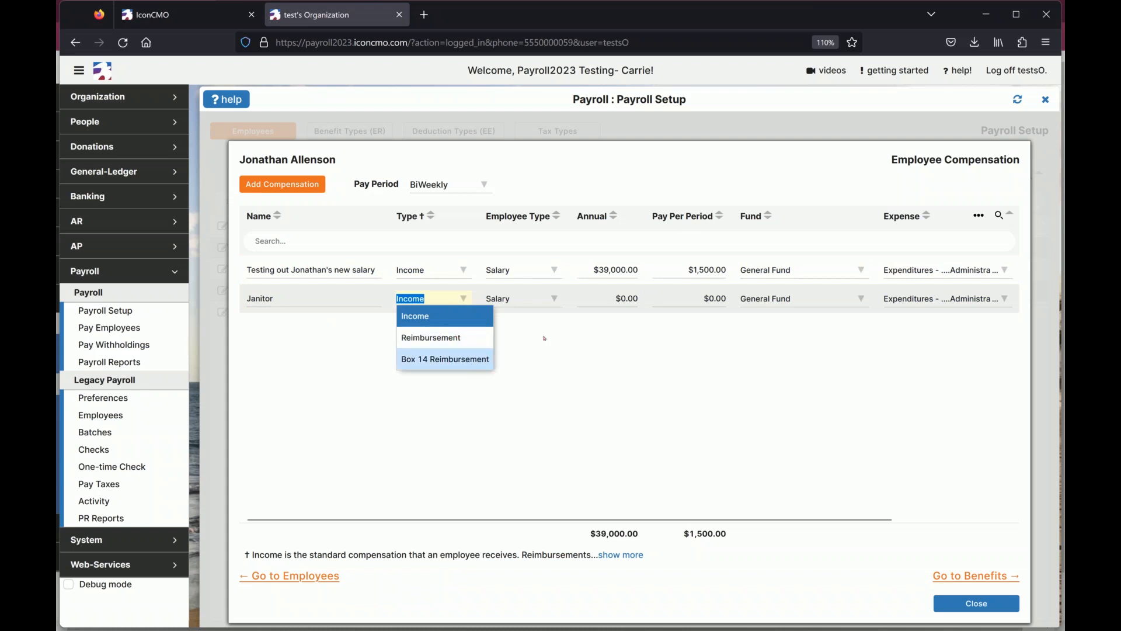
{"action": "left_click", "coordinate": [571, 331]}
{"action": "left_click", "coordinate": [529, 301]}
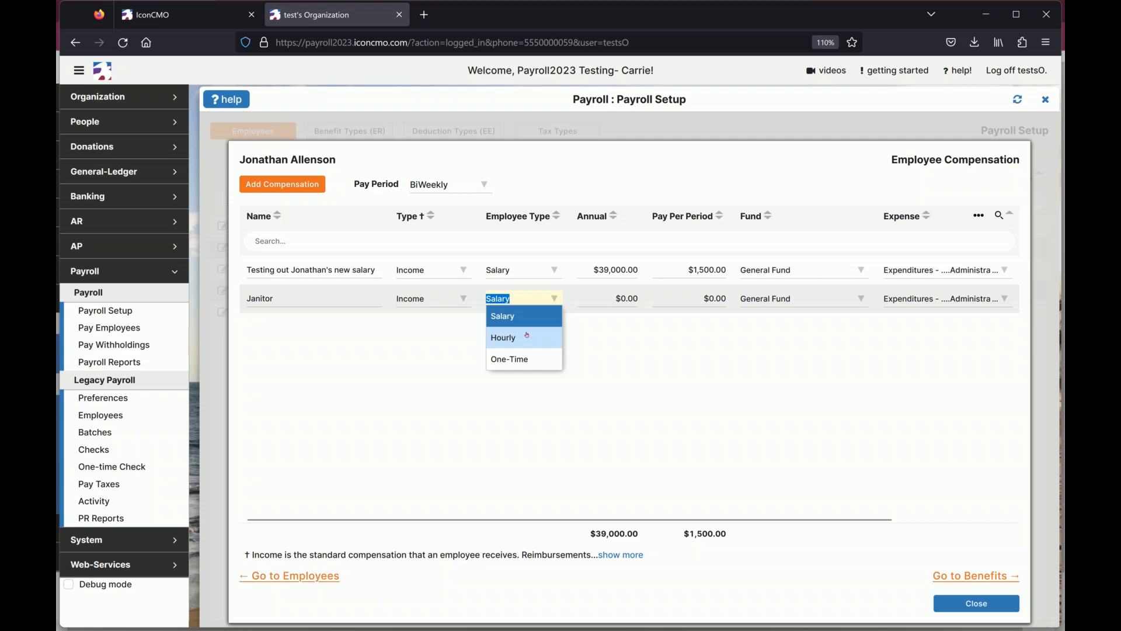
{"action": "left_click", "coordinate": [527, 336]}
{"action": "left_click", "coordinate": [527, 308]}
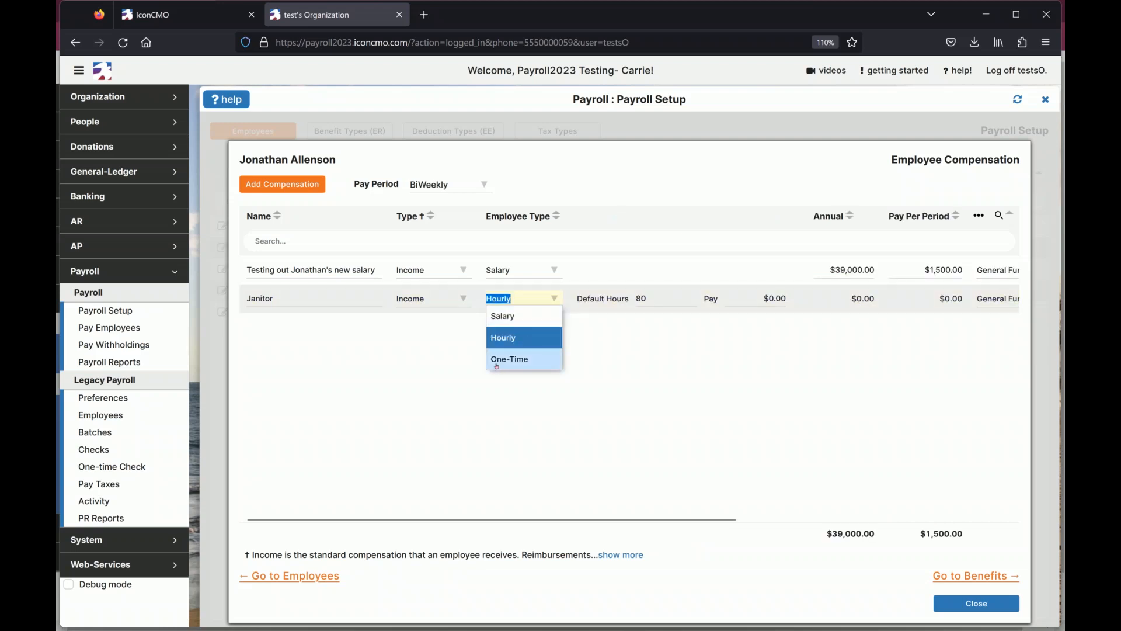
{"action": "left_click", "coordinate": [546, 300]}
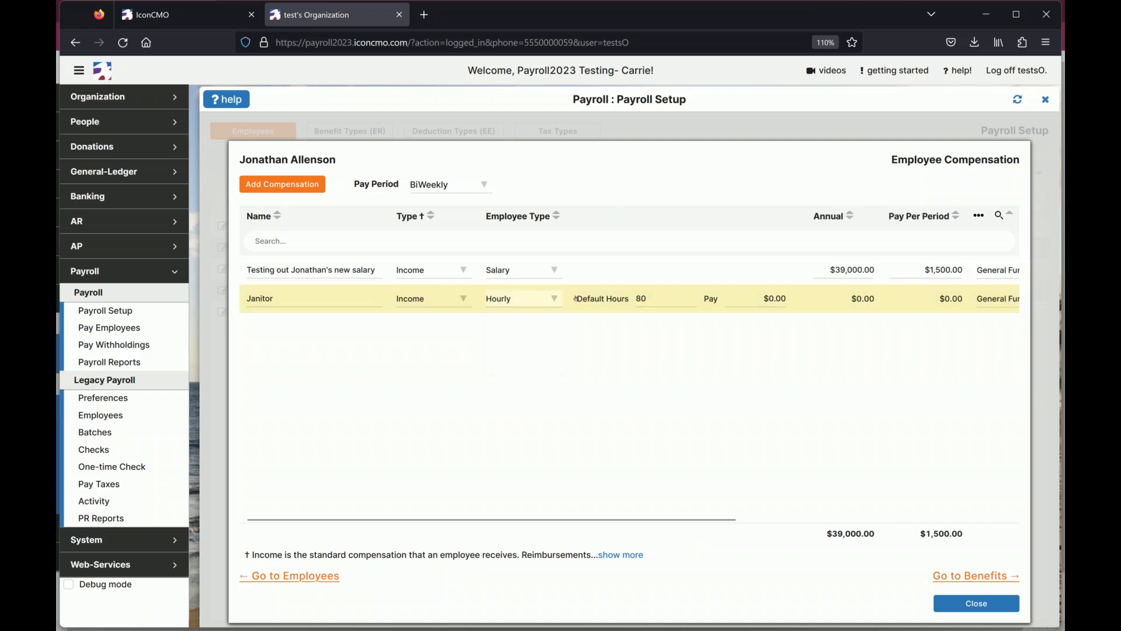
{"action": "key", "text": "Tab"}
{"action": "key", "text": "Tab"}
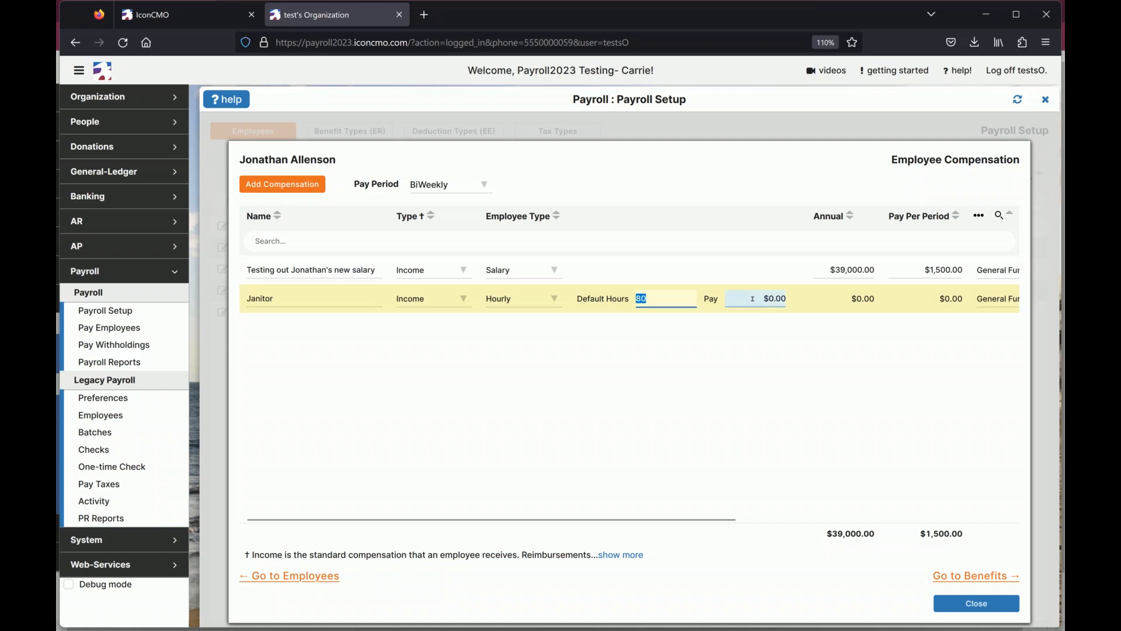
{"action": "left_click", "coordinate": [550, 366]}
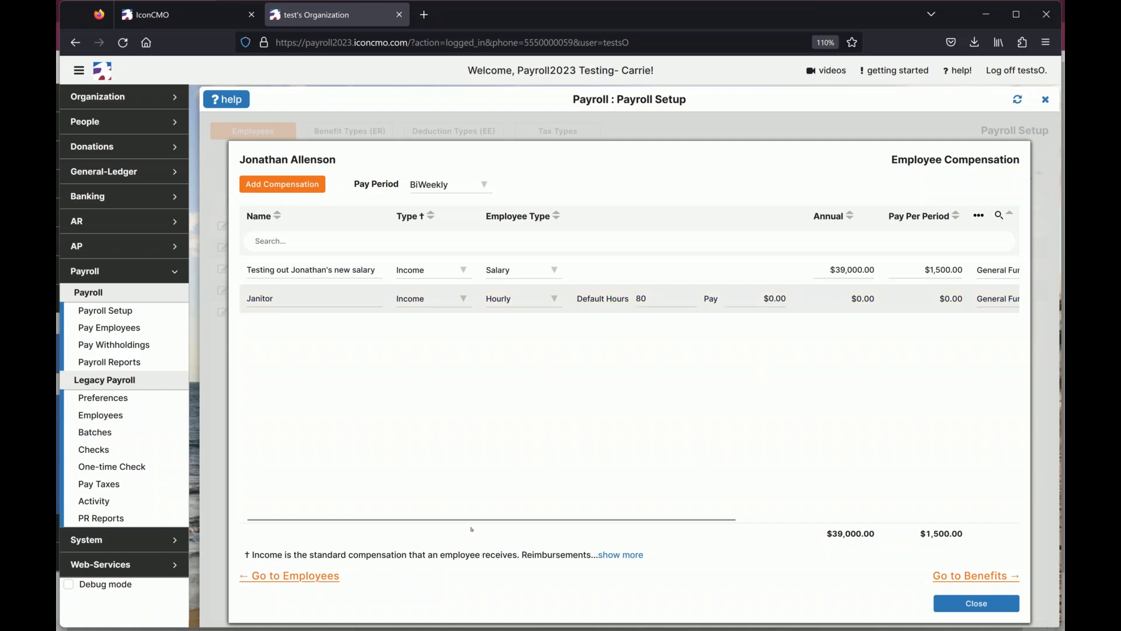
- Examine the salary line's annual and per-period pay fields and the remaining fund, expense and delete columns
{"action": "left_click_drag", "start_coordinate": [472, 519], "coordinate": [701, 333]}
{"action": "left_click", "coordinate": [526, 270]}
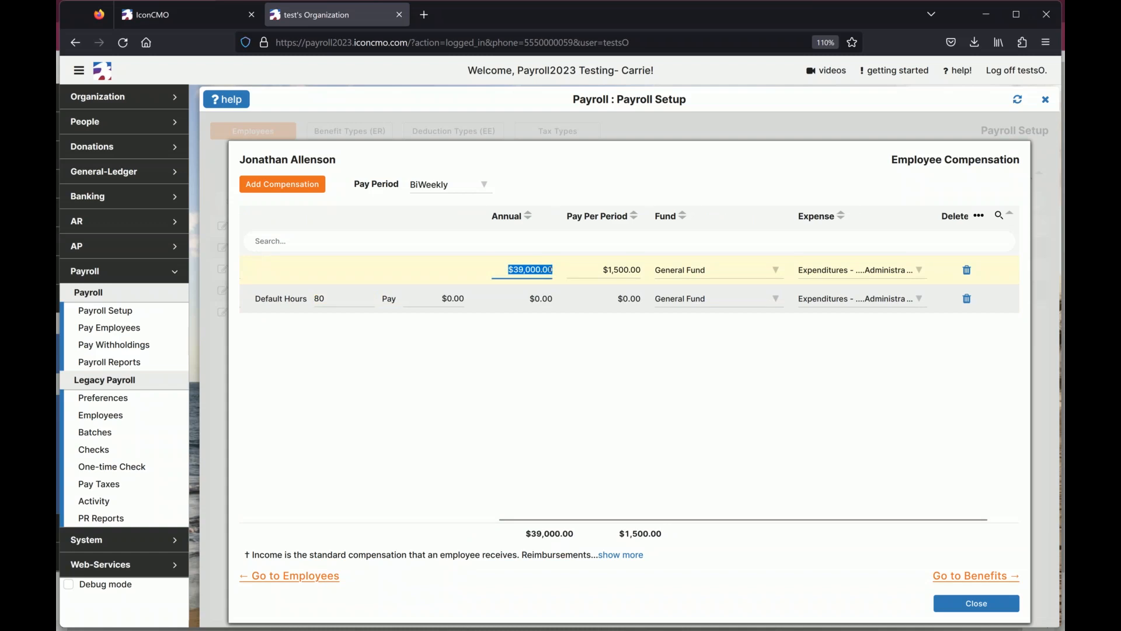
{"action": "left_click", "coordinate": [605, 270]}
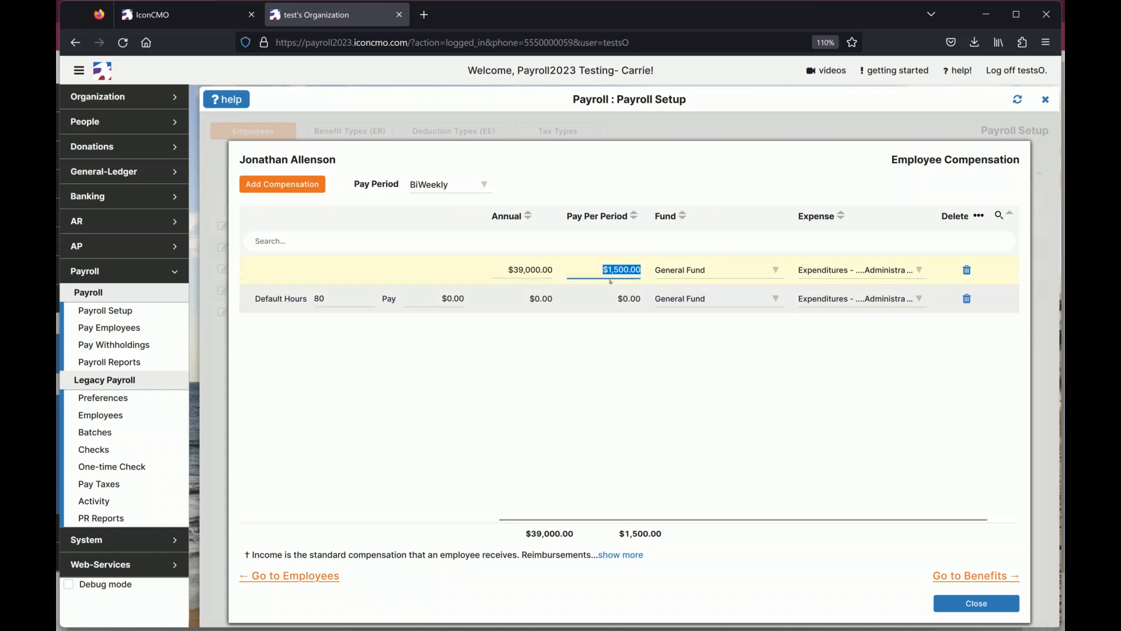
{"action": "left_click_drag", "start_coordinate": [594, 268], "coordinate": [664, 268]}
{"action": "left_click", "coordinate": [512, 269]}
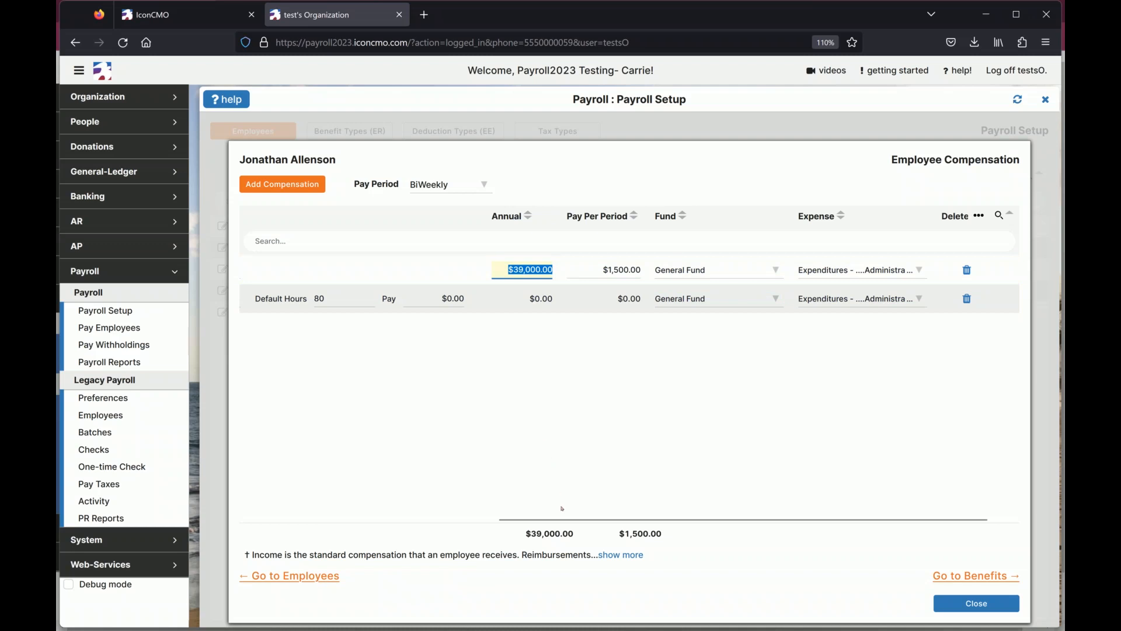
{"action": "left_click_drag", "start_coordinate": [563, 520], "coordinate": [744, 508]}
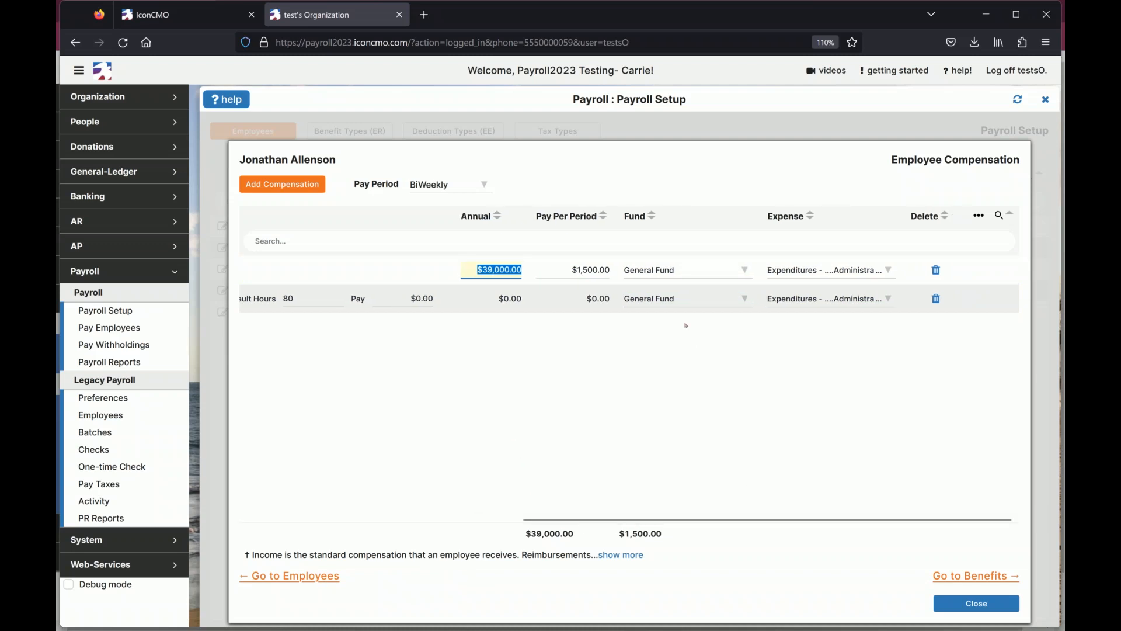
- Check the fund and expense account choices of the salary line, keeping General Fund and the Administration Salaries expenditure
{"action": "left_click", "coordinate": [691, 273]}
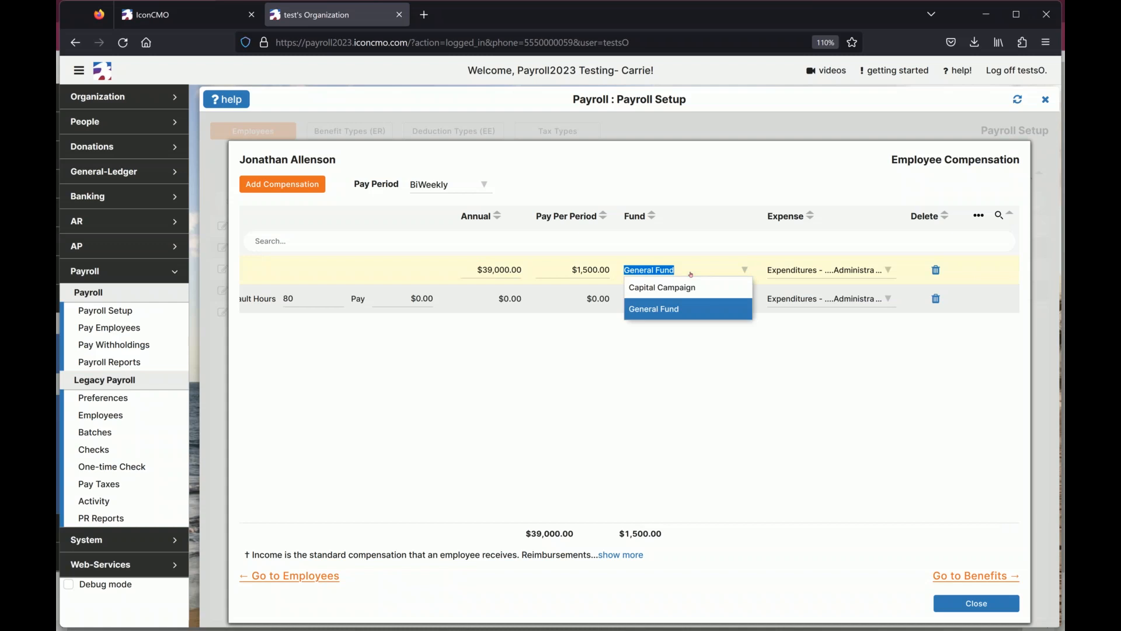
{"action": "left_click", "coordinate": [691, 274]}
{"action": "left_click", "coordinate": [844, 268]}
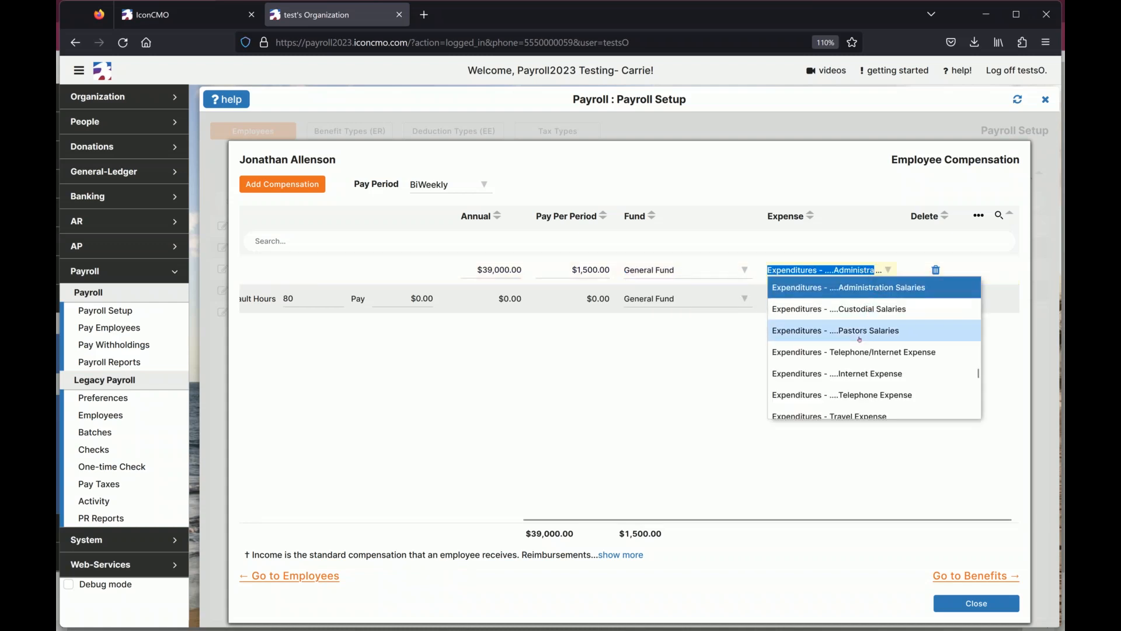
{"action": "left_click", "coordinate": [852, 269]}
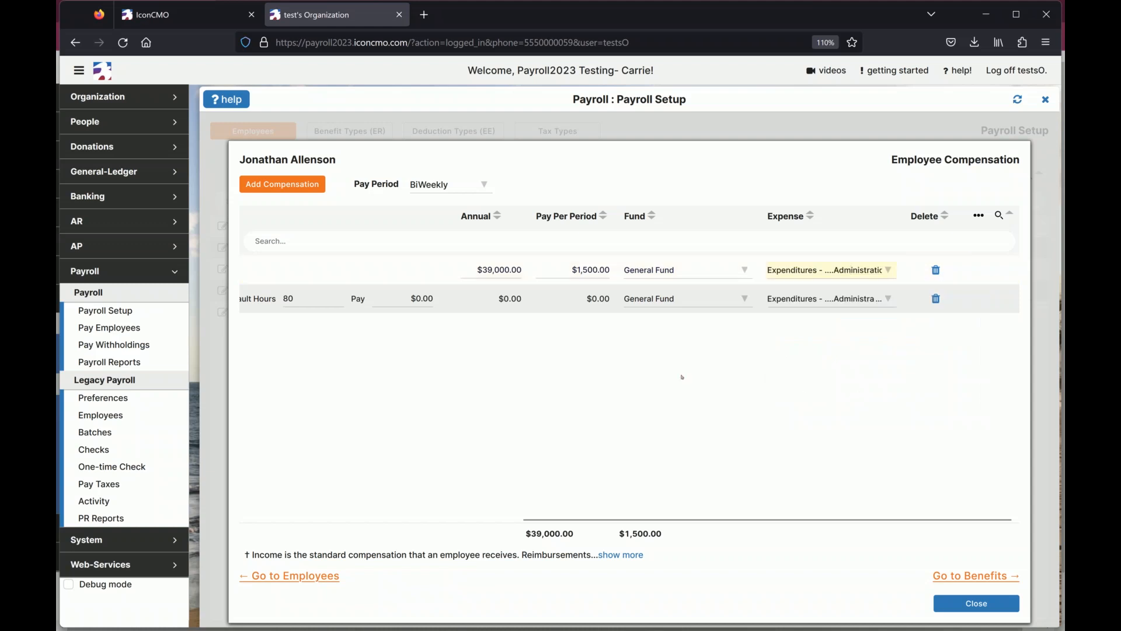
- Go to the employee's employer benefits, apply Health Insurance and remove the 403(b) benefit
{"action": "left_click", "coordinate": [984, 578]}
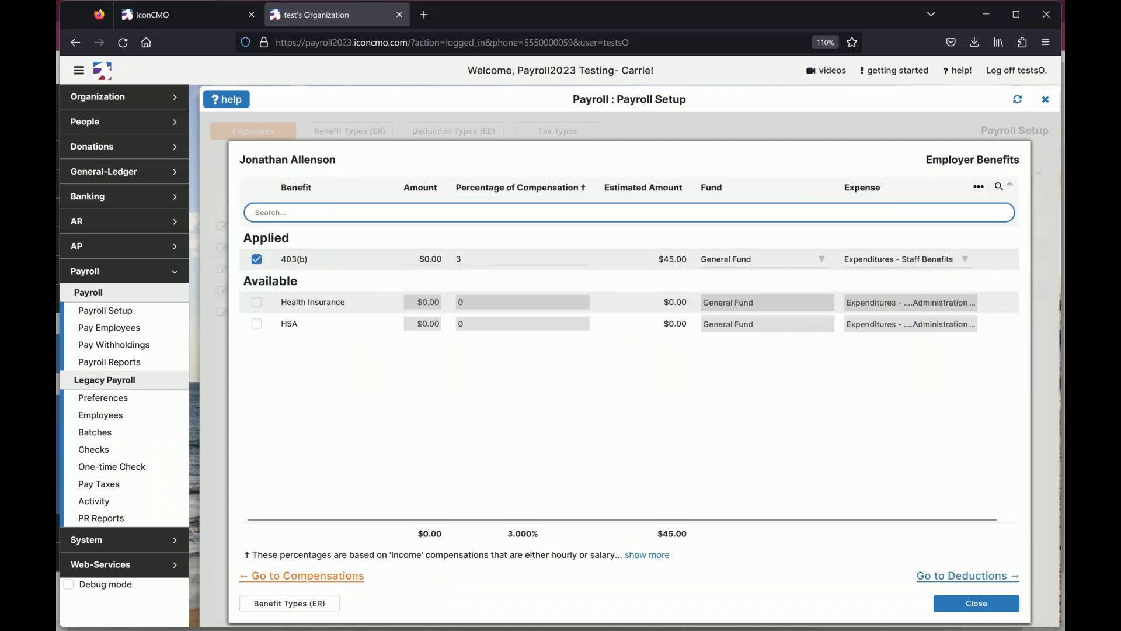
{"action": "left_click_drag", "start_coordinate": [446, 518], "coordinate": [332, 520]}
{"action": "left_click", "coordinate": [257, 302]}
{"action": "left_click", "coordinate": [256, 280]}
{"action": "left_click", "coordinate": [257, 259]}
{"action": "left_click", "coordinate": [257, 302]}
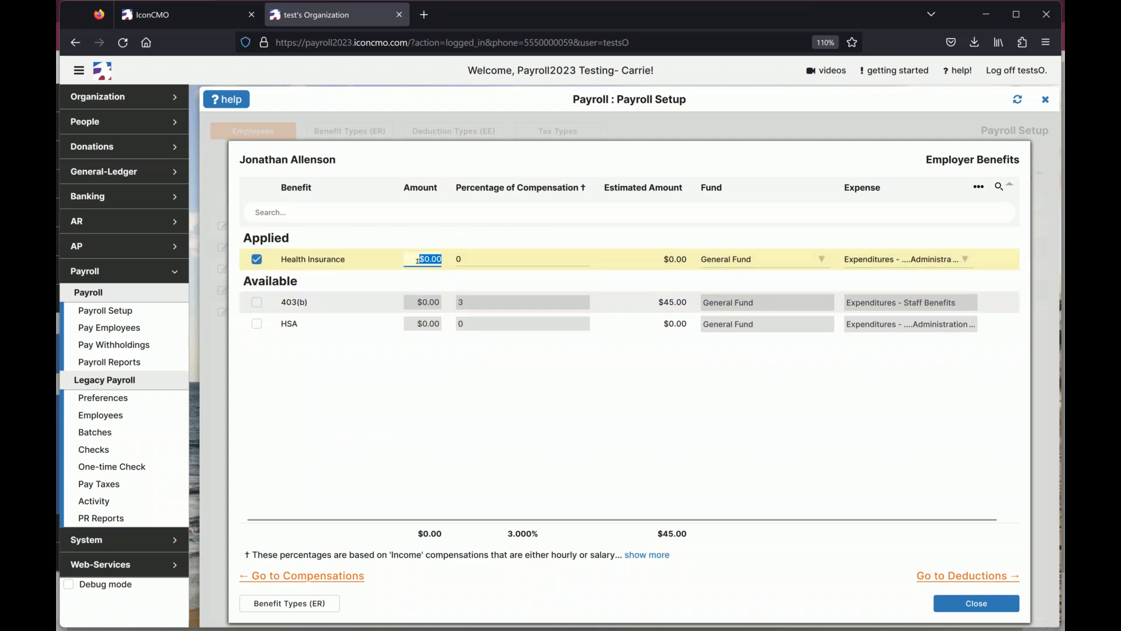
- Set the employer's Health Insurance benefit to 5 percent of compensation
{"action": "key", "text": "Tab"}
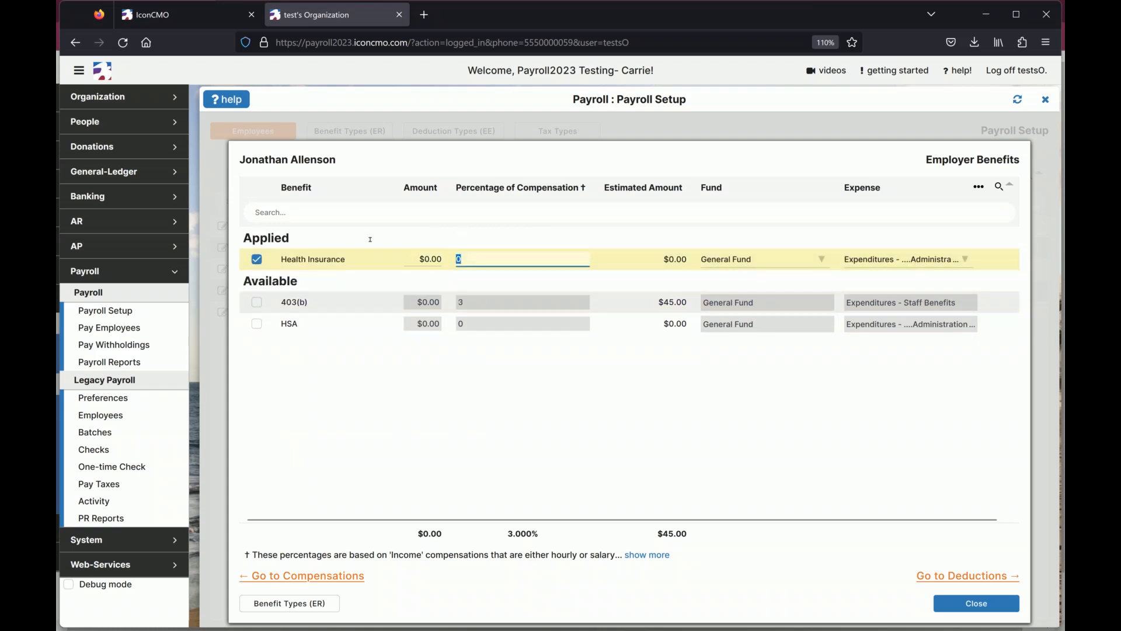
{"action": "type", "text": "5"}
{"action": "key", "text": "Tab"}
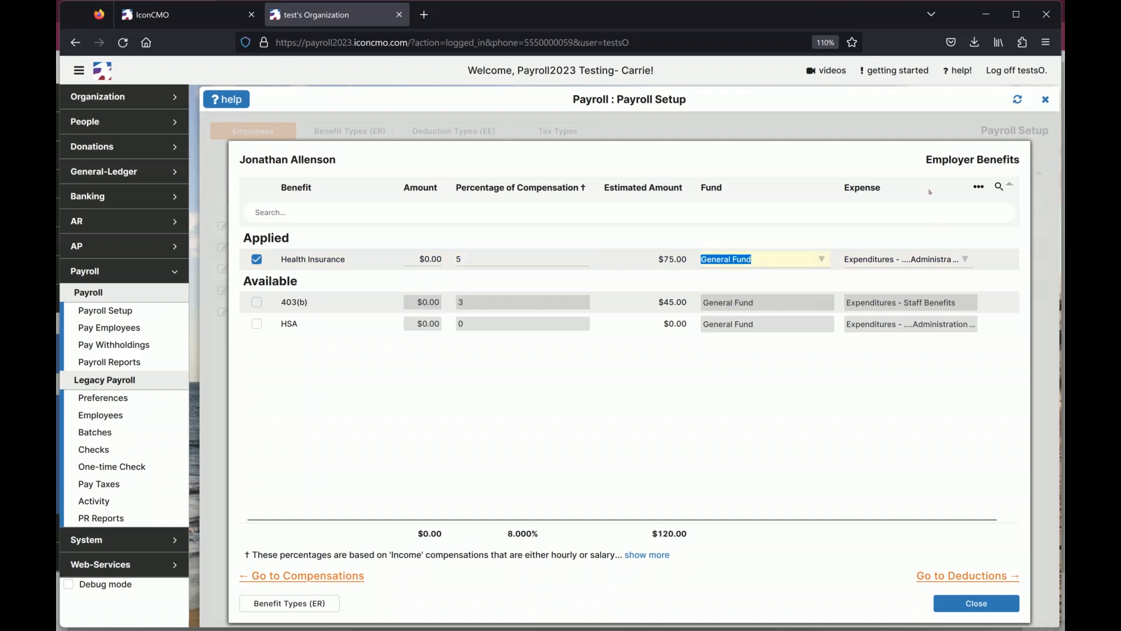
- Review the fund and expense choices of the Health Insurance employer benefit without changing them
{"action": "left_click_drag", "start_coordinate": [925, 158], "coordinate": [1013, 159]}
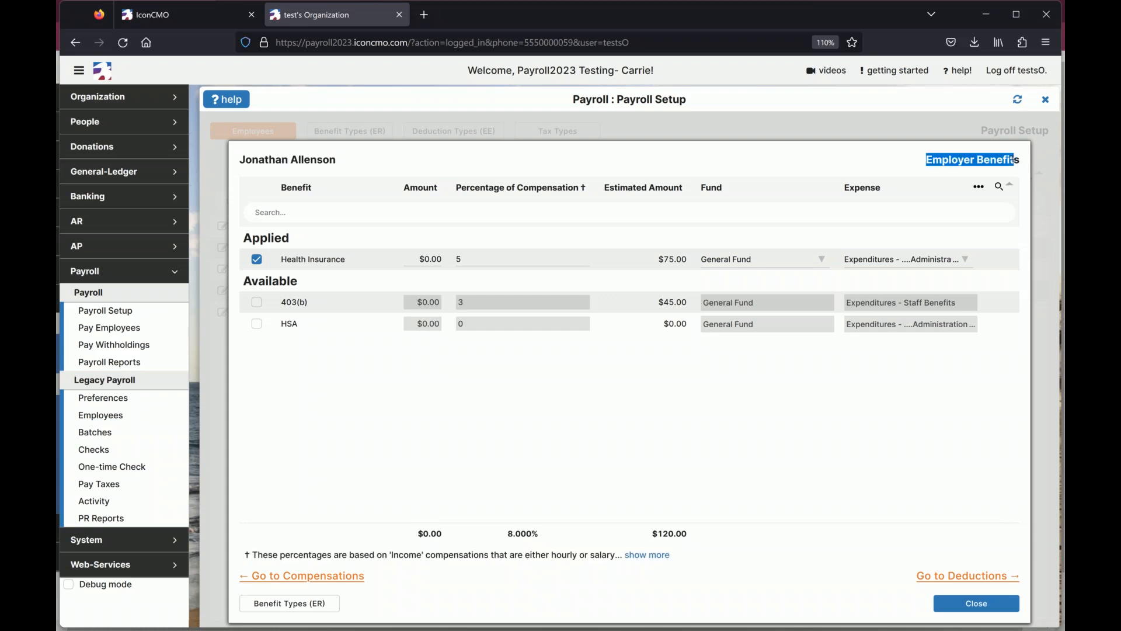
{"action": "left_click", "coordinate": [752, 260]}
{"action": "left_click", "coordinate": [730, 297]}
{"action": "left_click", "coordinate": [940, 257]}
{"action": "left_click", "coordinate": [619, 614]}
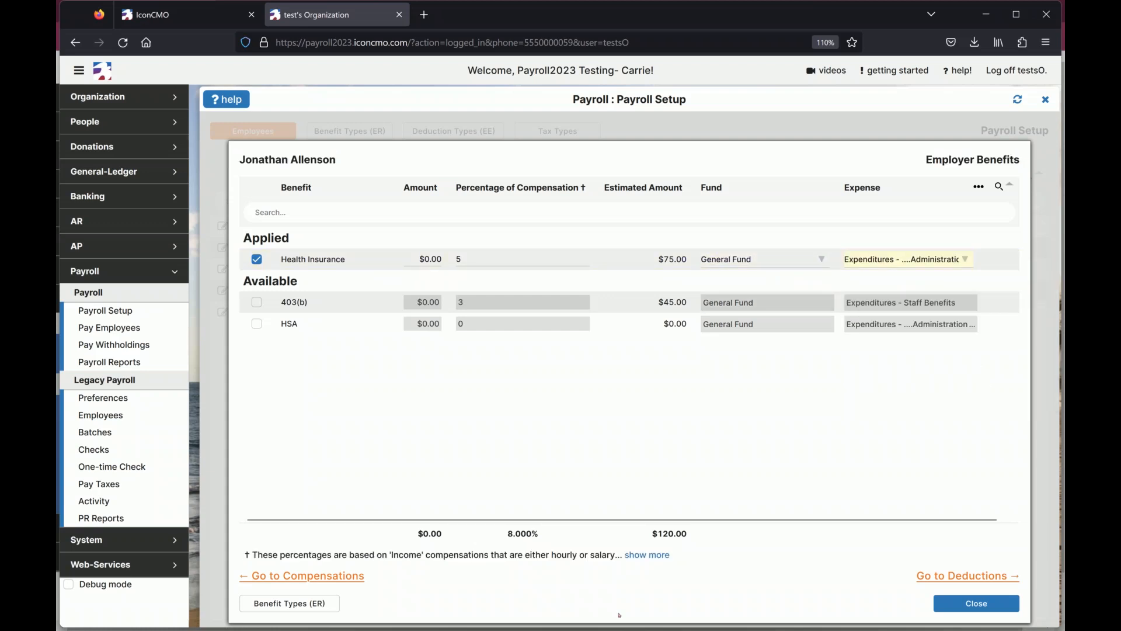
- Go to the employee's deductions, apply Health Insurance and remove the 403(b) deduction
{"action": "left_click", "coordinate": [968, 576]}
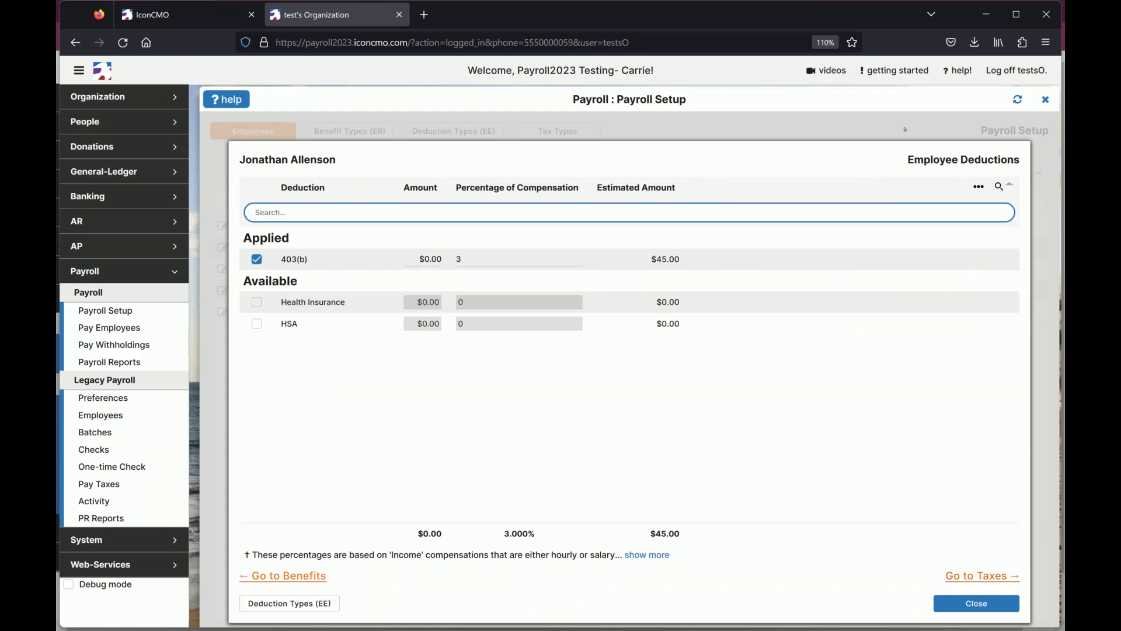
{"action": "left_click_drag", "start_coordinate": [909, 159], "coordinate": [1013, 159]}
{"action": "left_click", "coordinate": [916, 159]}
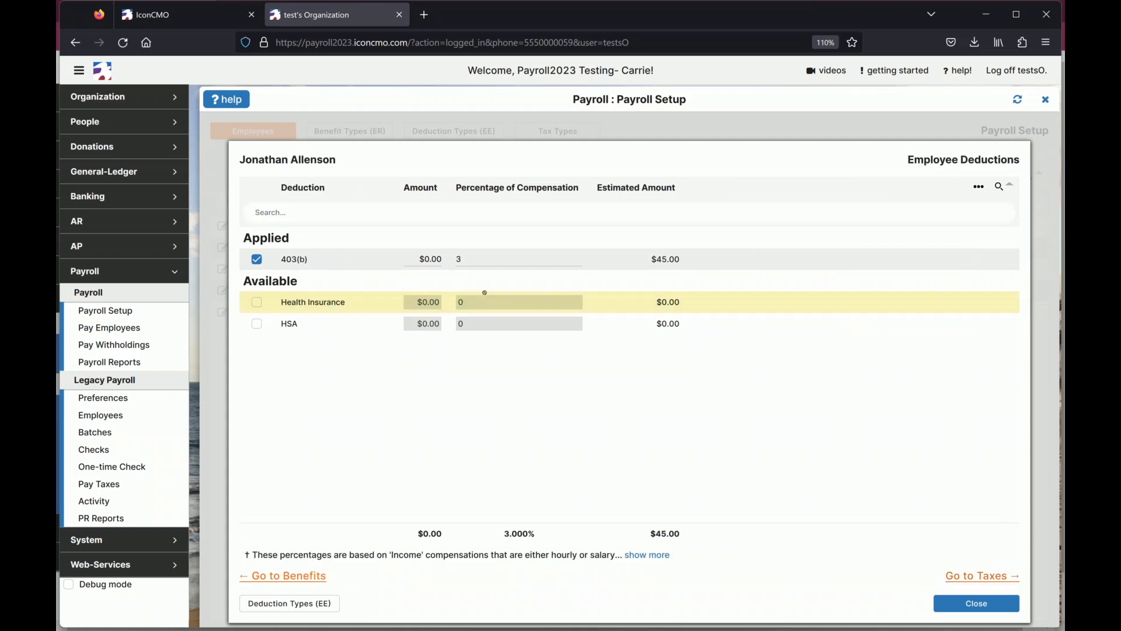
{"action": "left_click", "coordinate": [257, 302]}
{"action": "left_click", "coordinate": [256, 260]}
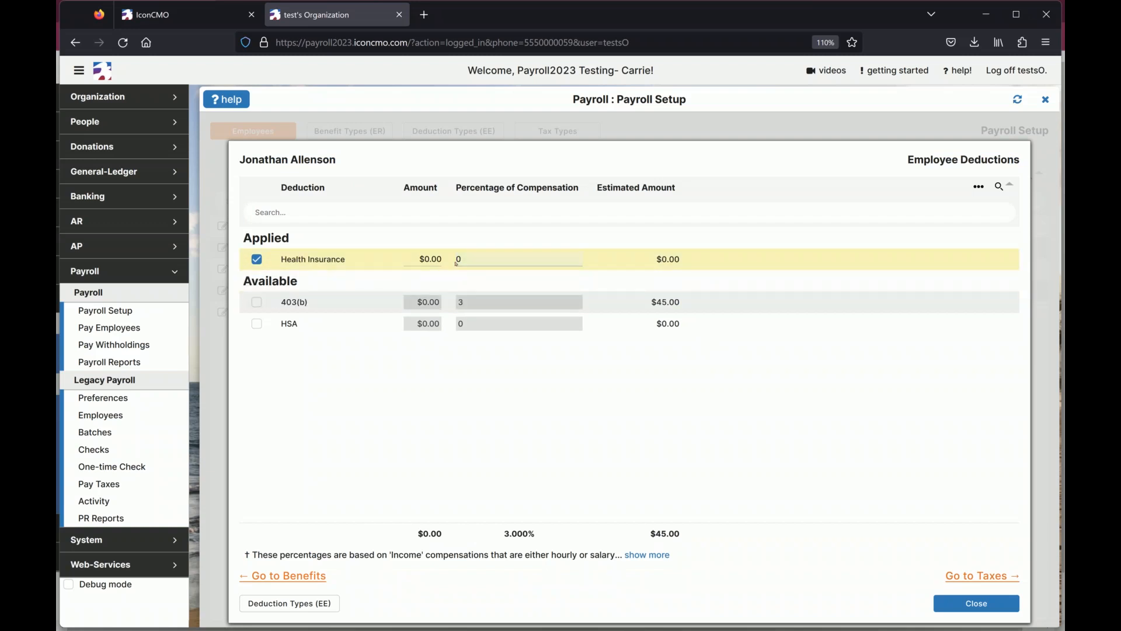
- Set the employee's Health Insurance deduction to 2 percent of compensation
{"action": "left_click", "coordinate": [496, 260]}
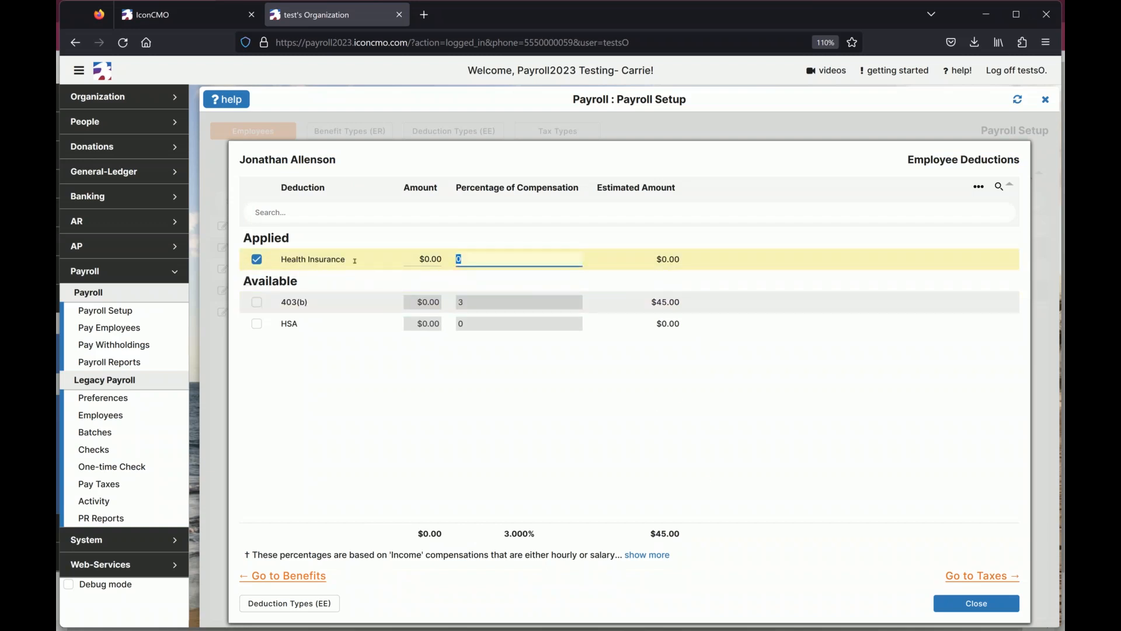
{"action": "type", "text": "2"}
{"action": "key", "text": "Tab"}
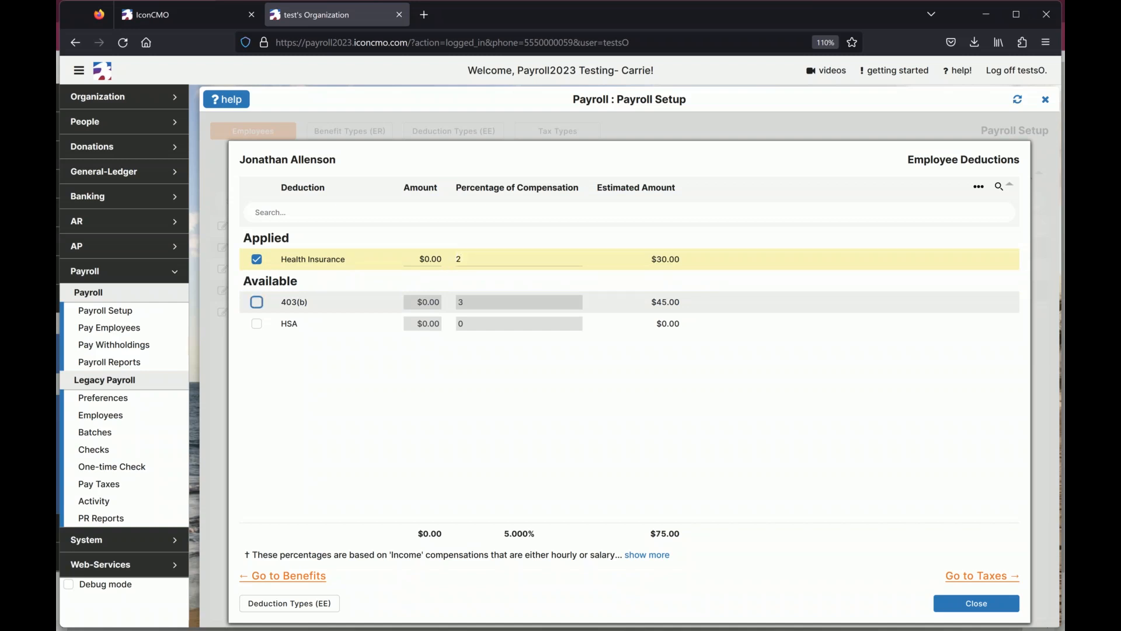
{"action": "mouse_move", "coordinate": [690, 257]}
{"action": "left_mouse_down"}
{"action": "mouse_move", "coordinate": [656, 258]}
{"action": "mouse_move", "coordinate": [691, 259]}
{"action": "left_mouse_up"}
{"action": "left_click", "coordinate": [836, 443]}
- Go to the employee's tax configuration and add the AK tax type to the tax types list
{"action": "left_click", "coordinate": [981, 576]}
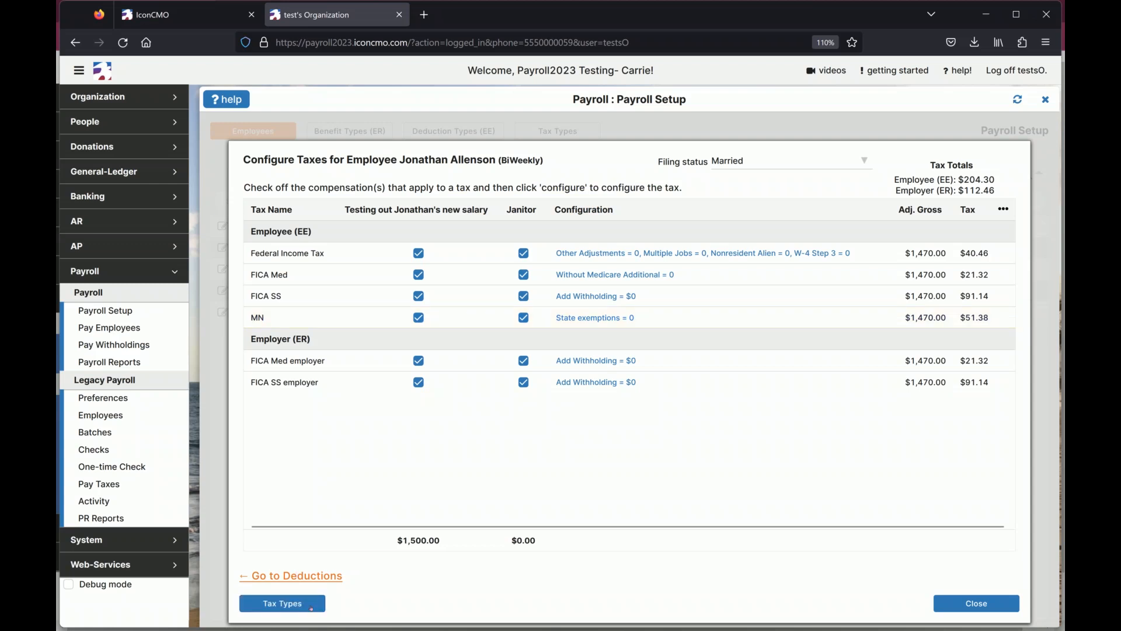
{"action": "left_click", "coordinate": [312, 609]}
{"action": "left_click", "coordinate": [350, 235]}
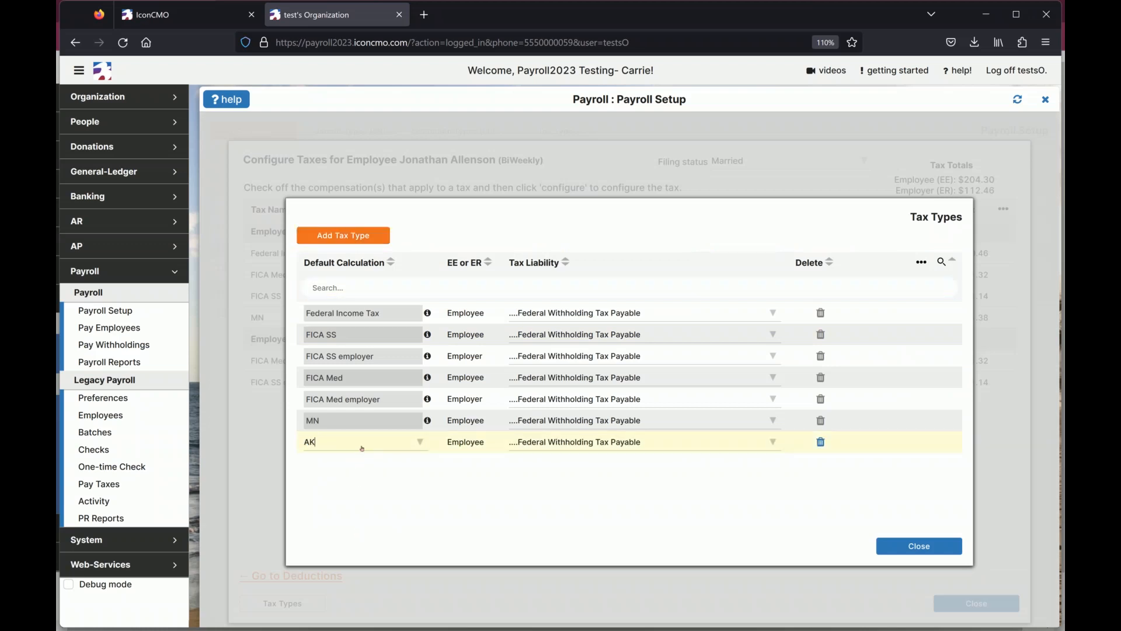
- Browse the default calculation choices for the new tax type, keep AK and close the tax types list
{"action": "left_click", "coordinate": [362, 446]}
{"action": "key", "text": "Down"}
{"action": "key", "text": "Down"}
{"action": "key", "text": "Down"}
{"action": "key", "text": "Down"}
{"action": "key", "text": "Down"}
{"action": "key", "text": "Down"}
{"action": "key", "text": "Down"}
{"action": "key", "text": "Down"}
{"action": "key", "text": "Down"}
{"action": "key", "text": "Down"}
{"action": "key", "text": "Down"}
{"action": "key", "text": "Down"}
{"action": "key", "text": "Down"}
{"action": "key", "text": "Down"}
{"action": "key", "text": "Down"}
{"action": "key", "text": "Down"}
{"action": "key", "text": "Down"}
{"action": "key", "text": "Down"}
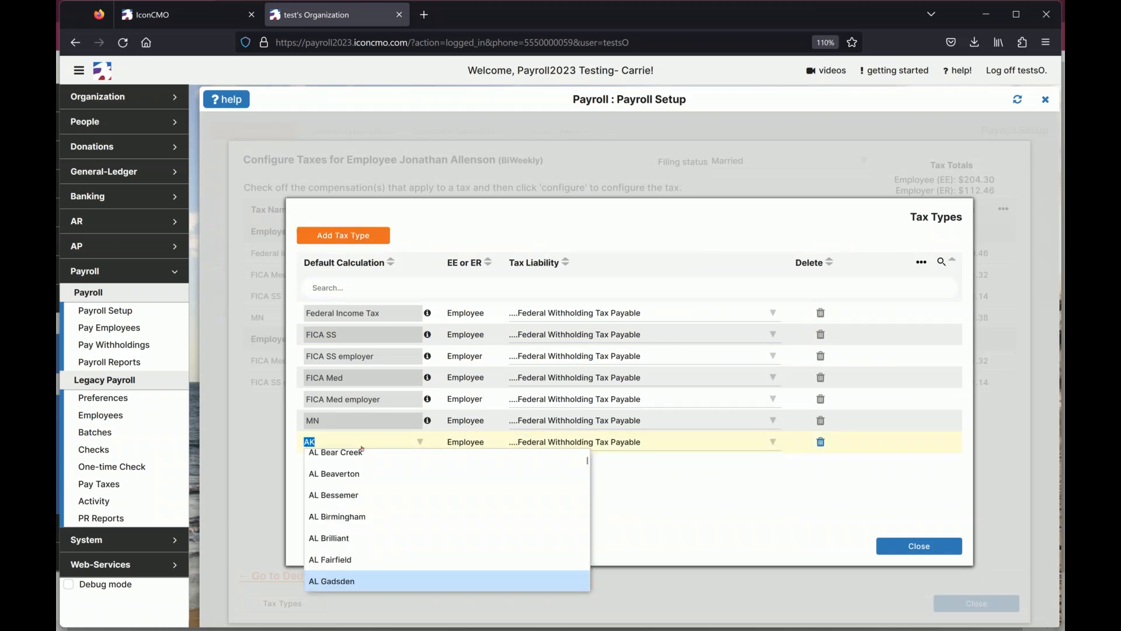
{"action": "key", "text": "Down"}
{"action": "key", "text": "Down"}
{"action": "key", "text": "Down"}
{"action": "key", "text": "Down"}
{"action": "key", "text": "Down"}
{"action": "key", "text": "Down"}
{"action": "key", "text": "Down"}
{"action": "key", "text": "Down"}
{"action": "key", "text": "Down"}
{"action": "key", "text": "Down"}
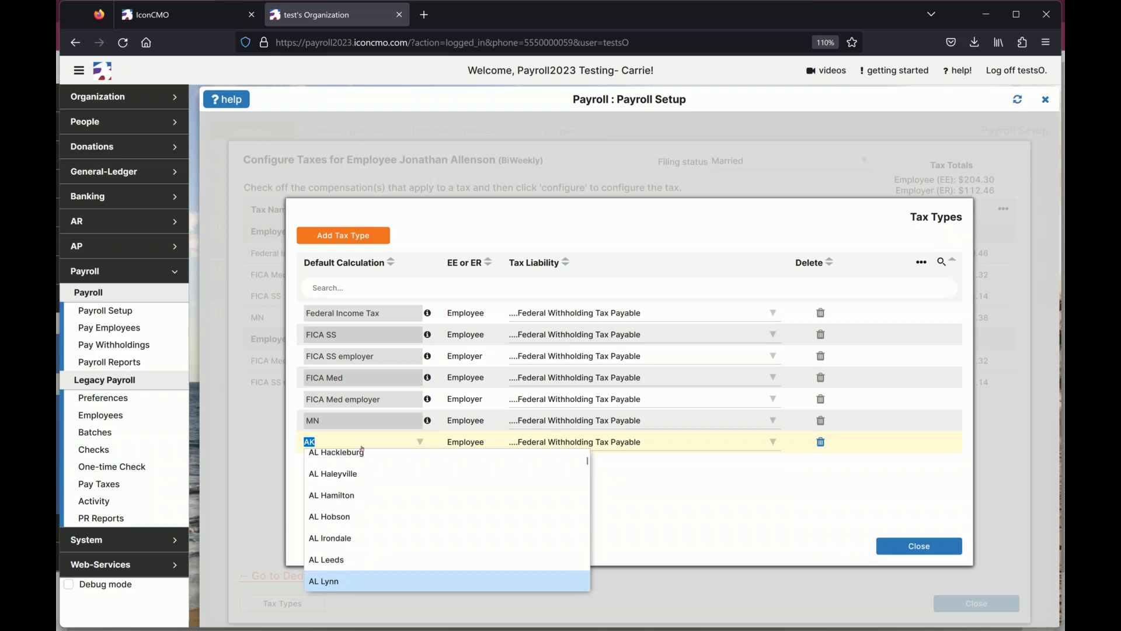
{"action": "key", "text": "Down"}
{"action": "key", "text": "Down"}
{"action": "key", "text": "Down"}
{"action": "key", "text": "Down"}
{"action": "key", "text": "Down"}
{"action": "key", "text": "Down"}
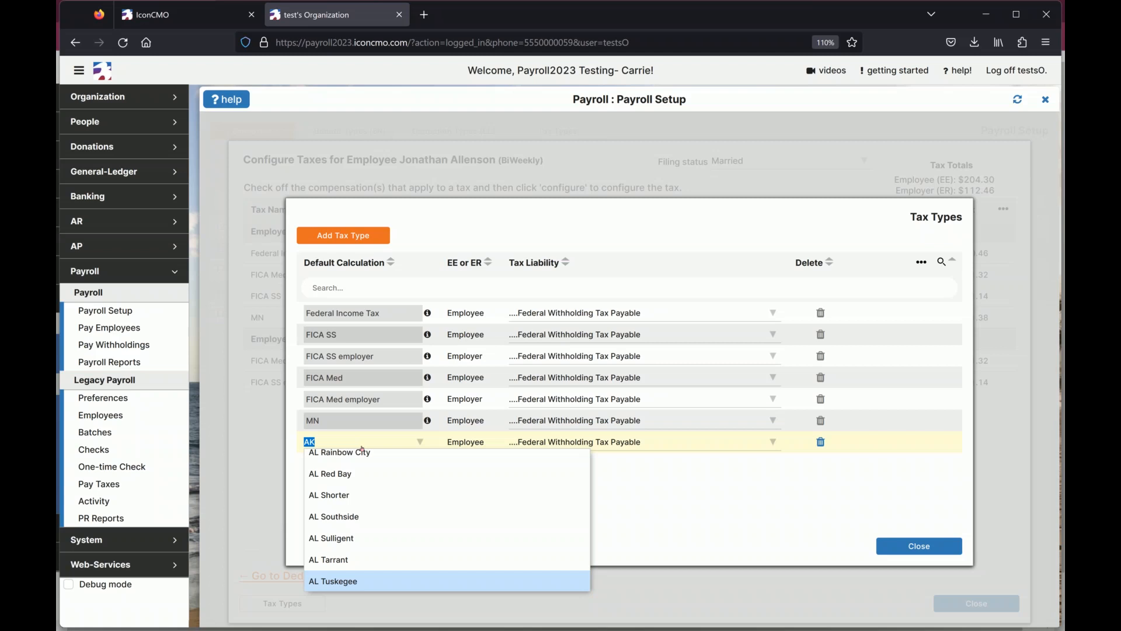
{"action": "key", "text": "Down"}
{"action": "key", "text": "Down"}
{"action": "key", "text": "Down"}
{"action": "key", "text": "Down"}
{"action": "key", "text": "Down"}
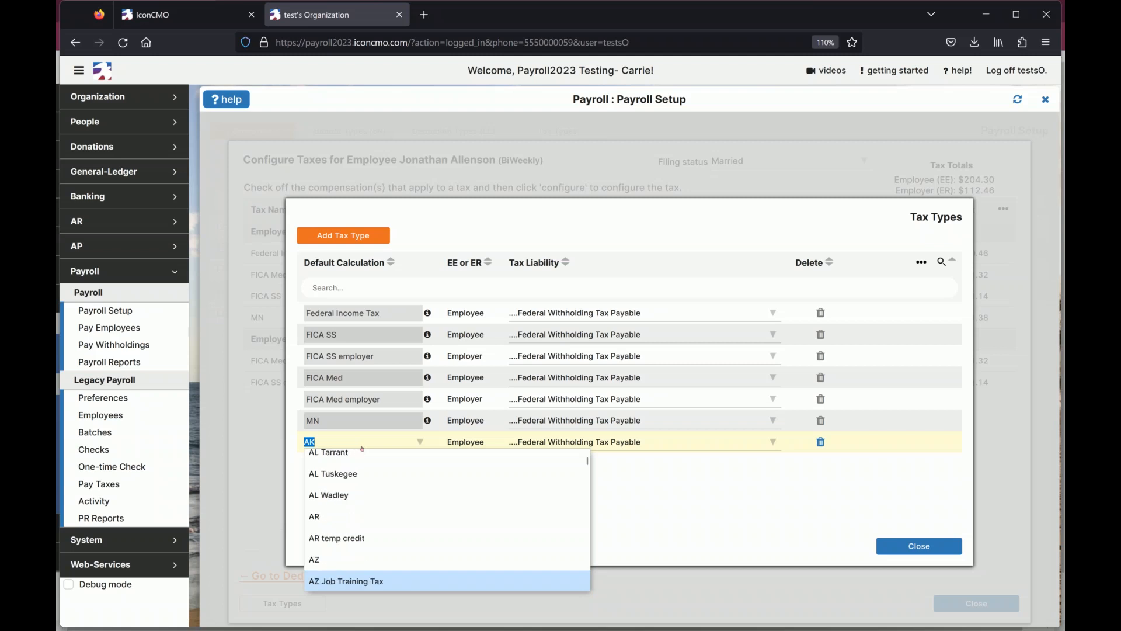
{"action": "key", "text": "Up"}
{"action": "key", "text": "Up"}
{"action": "key", "text": "Down"}
{"action": "key", "text": "Down"}
{"action": "key", "text": "Escape"}
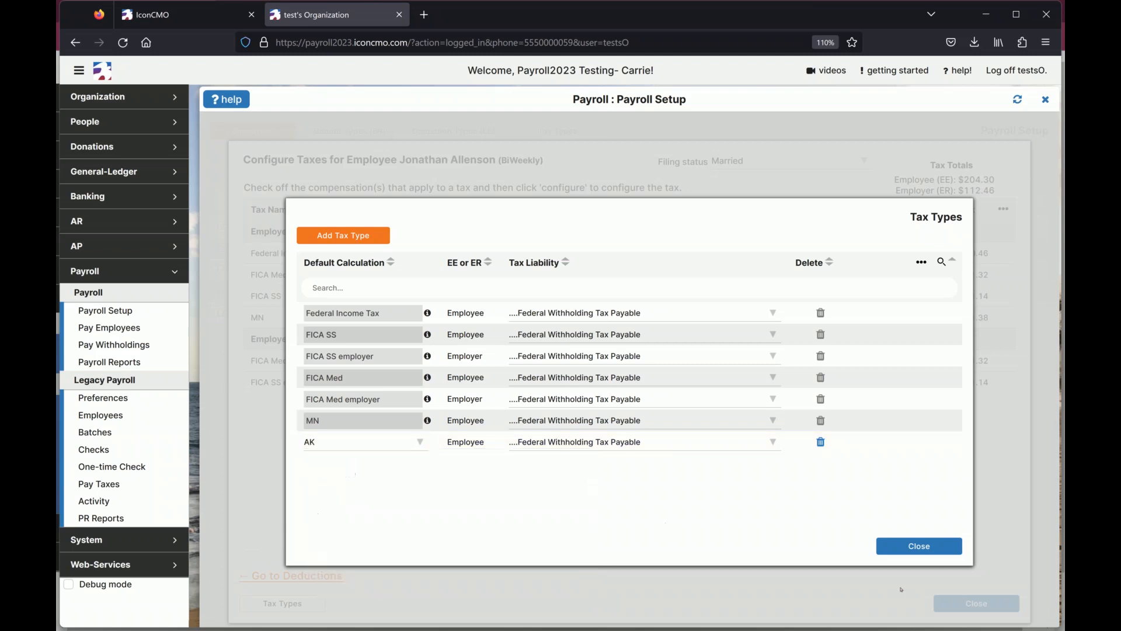
{"action": "left_click", "coordinate": [961, 546]}
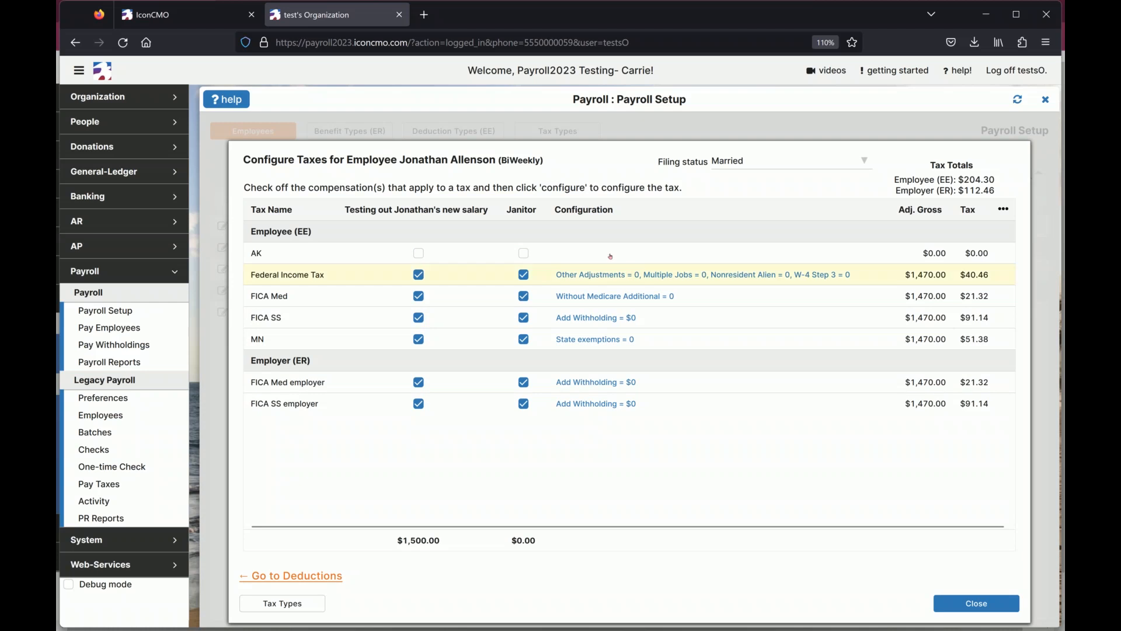
- Turn on manual tax calculation for Federal Income Tax and view the MN state exemptions option
{"action": "left_click", "coordinate": [584, 274]}
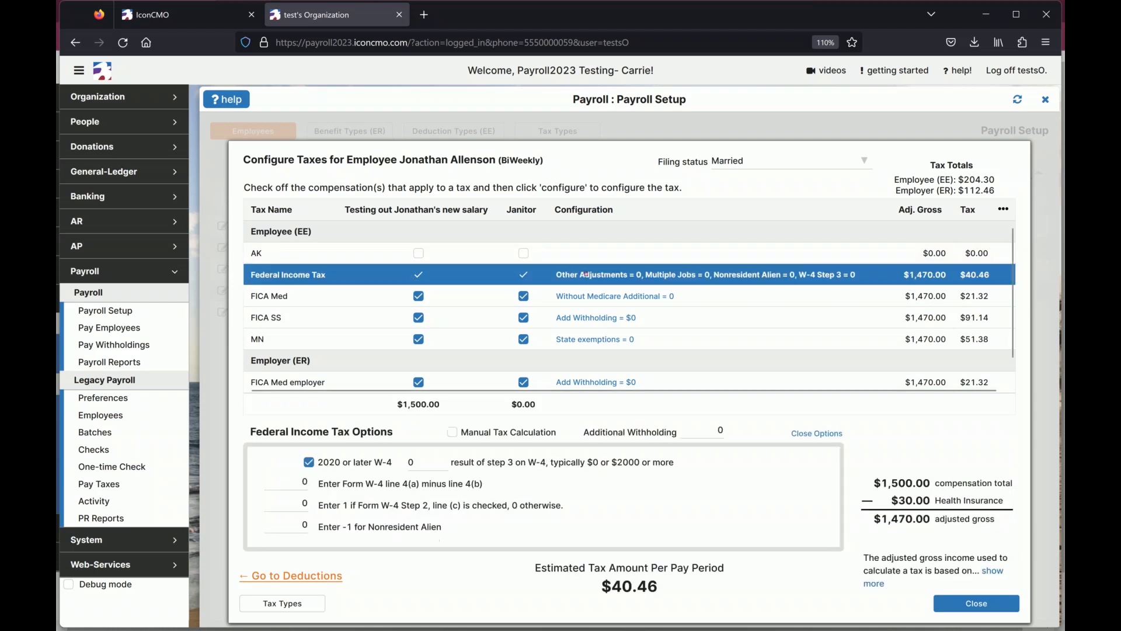
{"action": "left_click", "coordinate": [452, 433]}
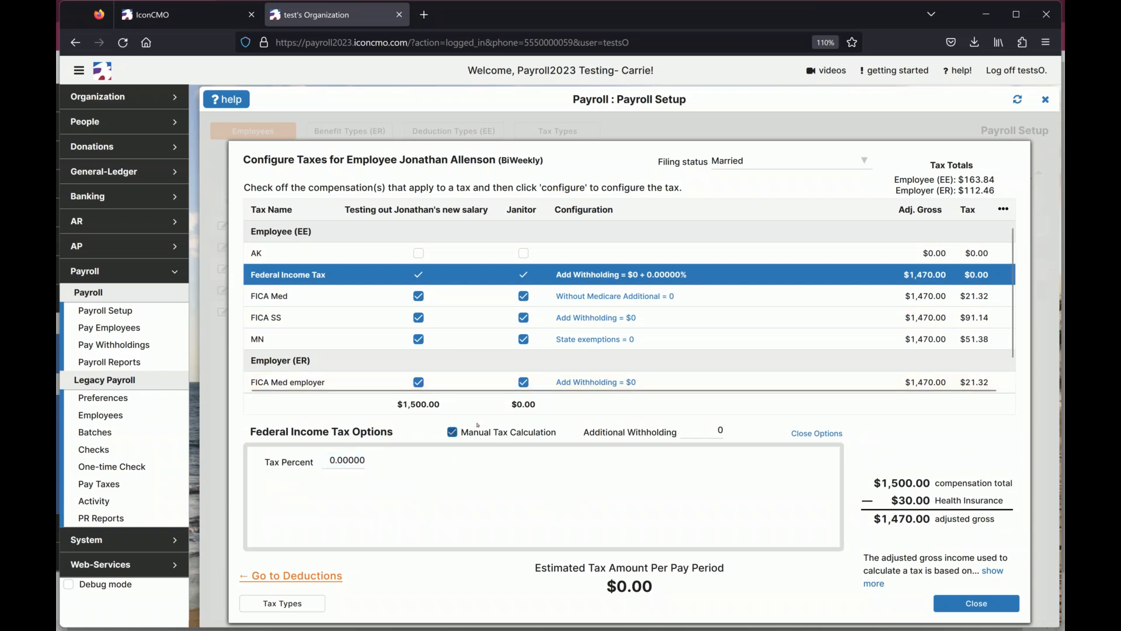
{"action": "left_click", "coordinate": [287, 348]}
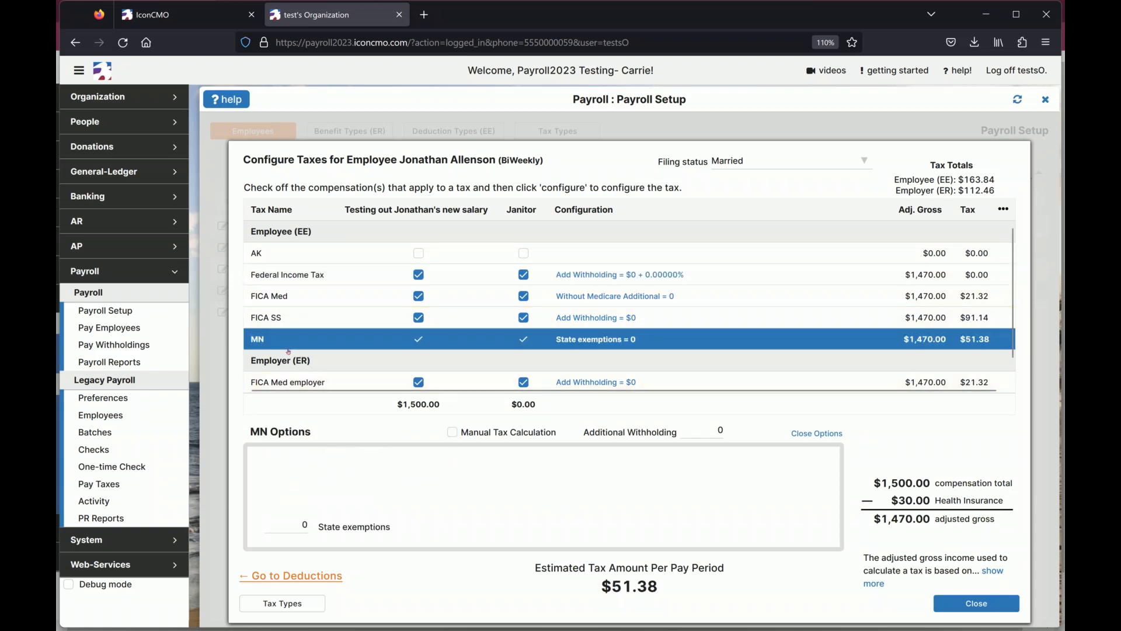
{"action": "left_click", "coordinate": [301, 524]}
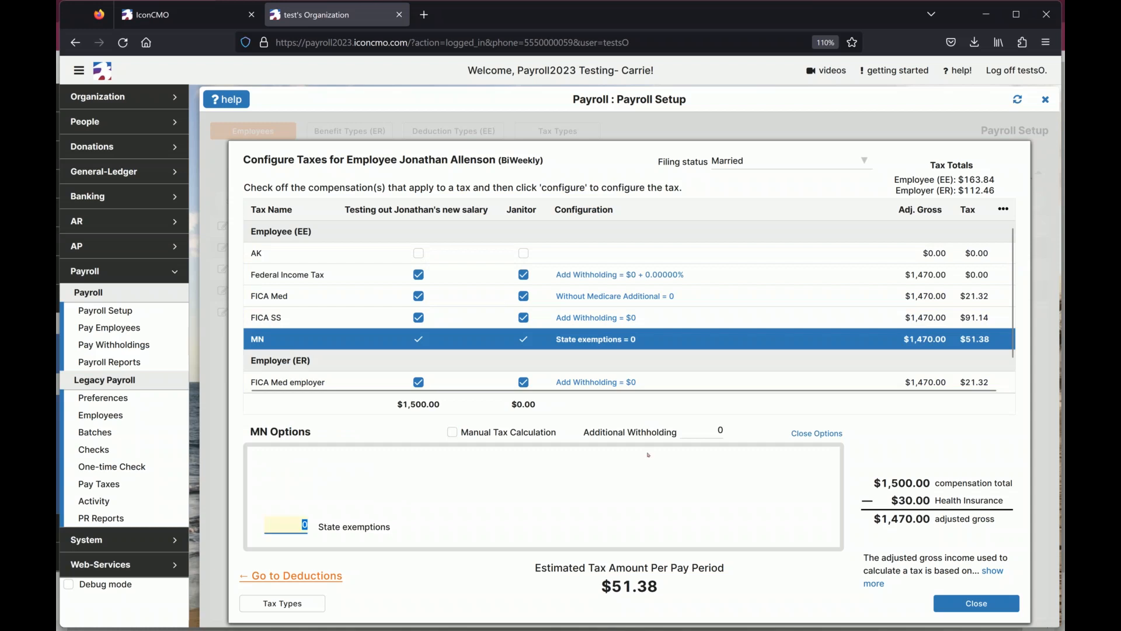
{"action": "left_click", "coordinate": [828, 434]}
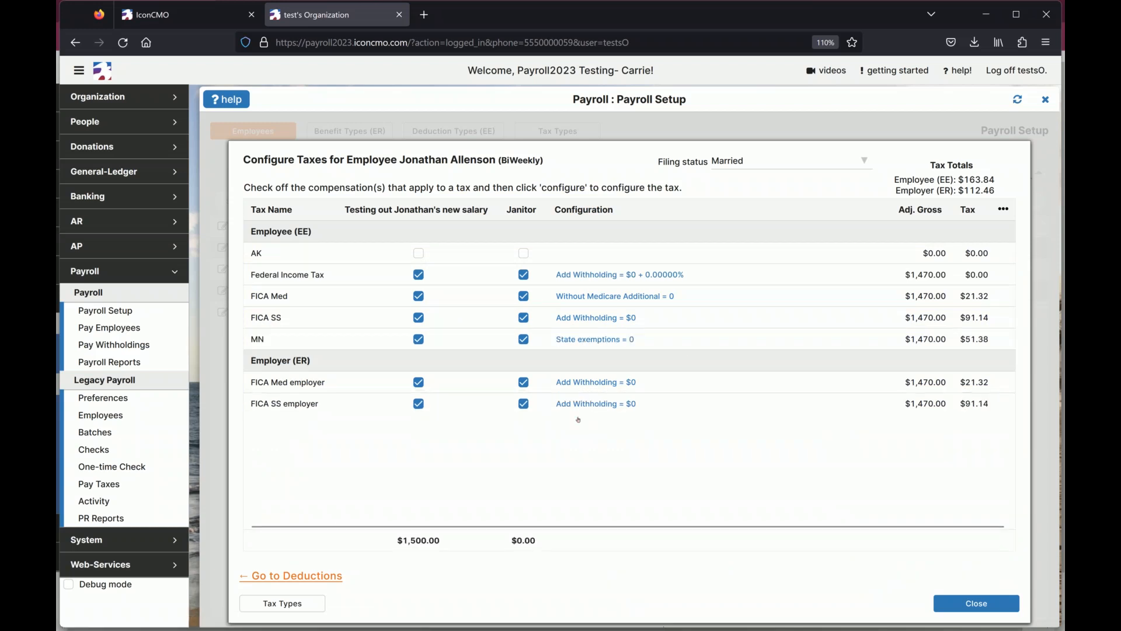
- Turn off manual calculation for Federal Income Tax, set its additional withholding to 25 and close the options
{"action": "left_click", "coordinate": [588, 282]}
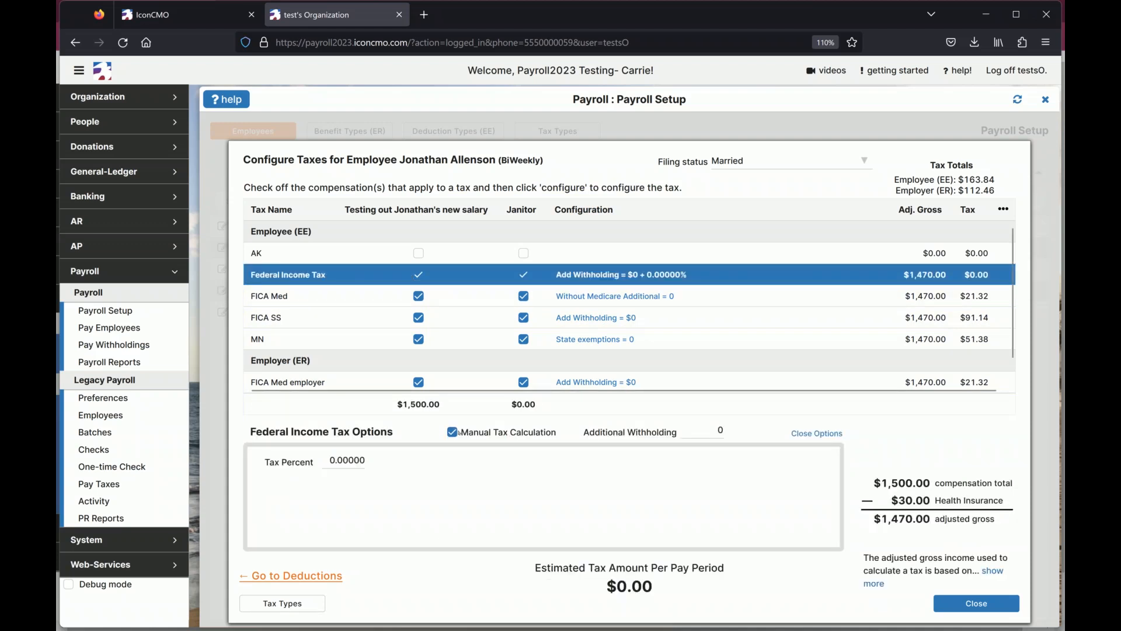
{"action": "left_click", "coordinate": [453, 432]}
{"action": "left_click", "coordinate": [694, 424]}
{"action": "type", "text": "25"}
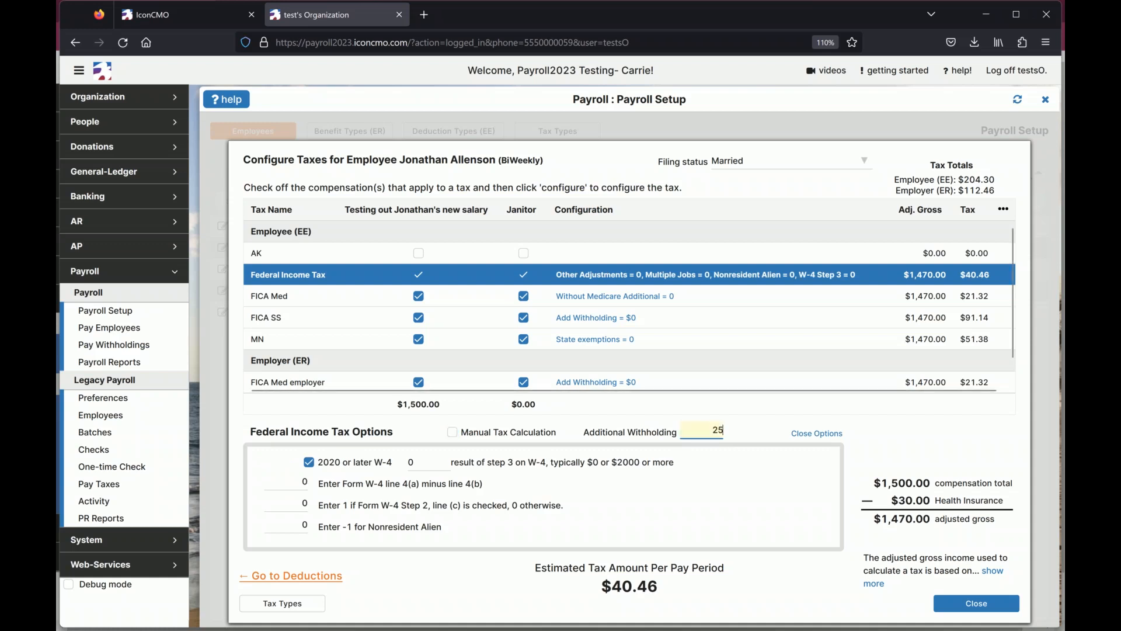
{"action": "key", "text": "Tab"}
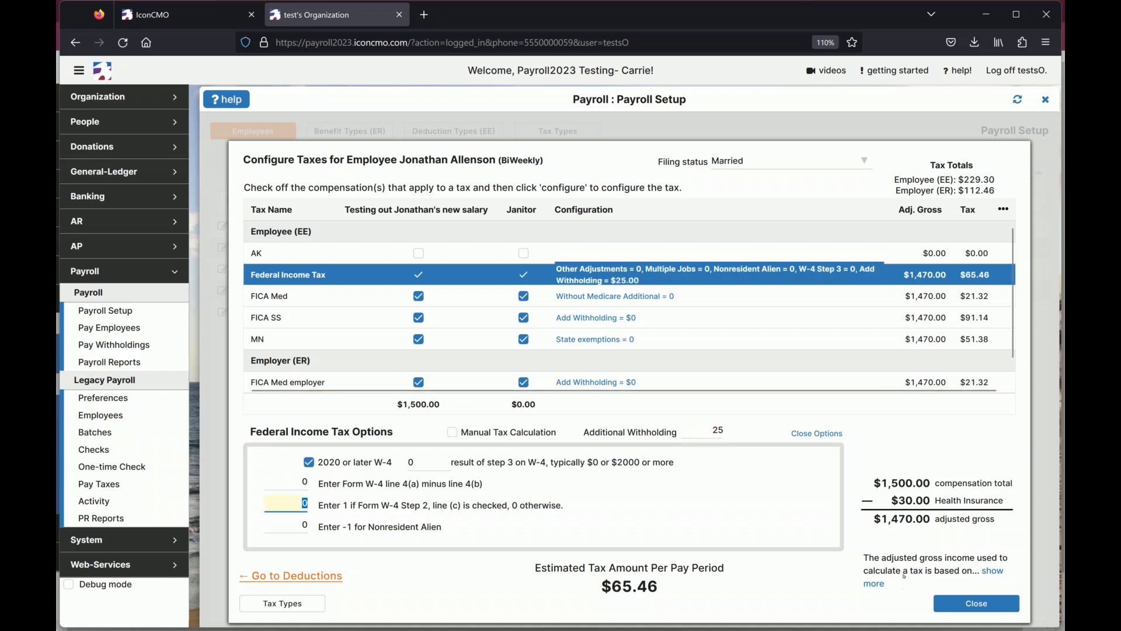
{"action": "scroll", "coordinate": [451, 523], "scroll_direction": "down", "scroll_amount": 1}
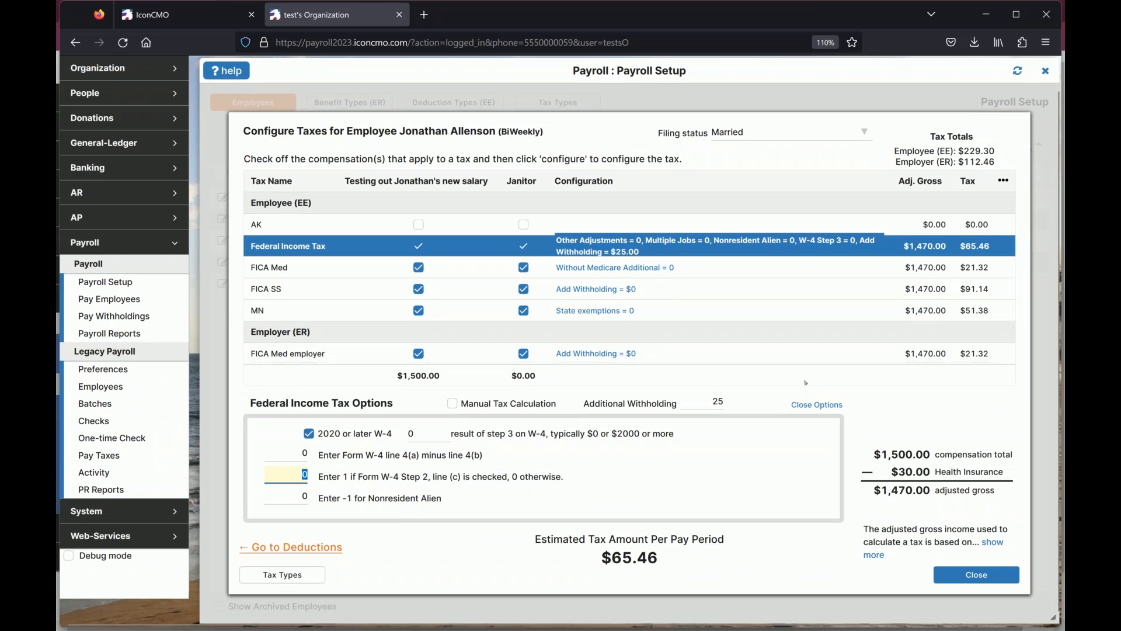
{"action": "left_click", "coordinate": [818, 403]}
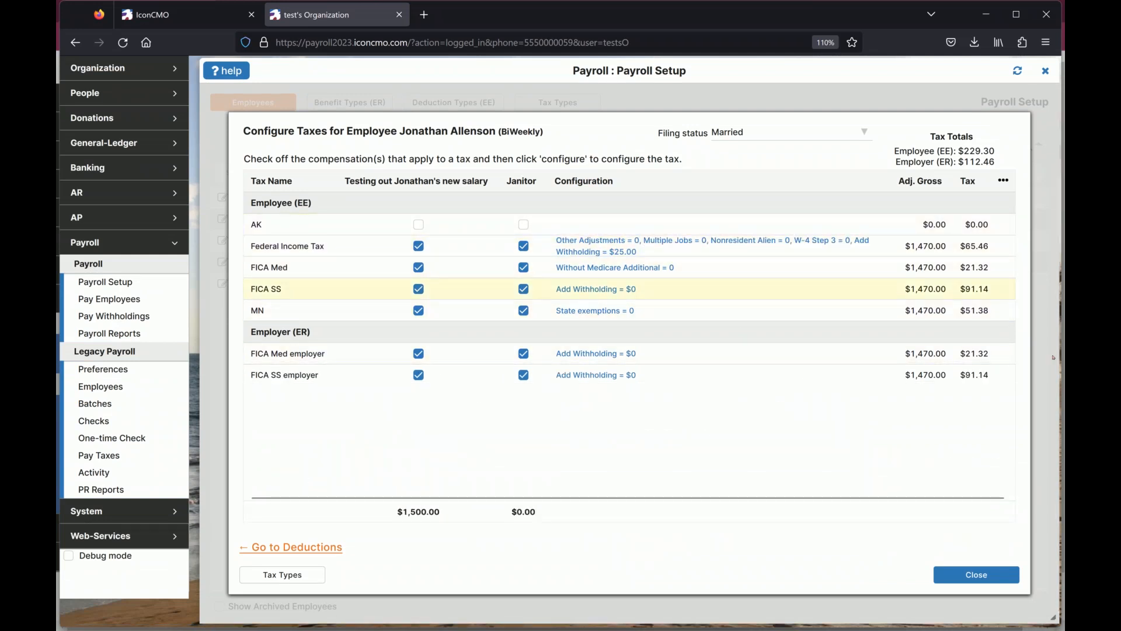
- Close the employee's tax configuration and open the payroll batches in Pay Employees
{"action": "left_click_drag", "start_coordinate": [910, 247], "coordinate": [935, 247]}
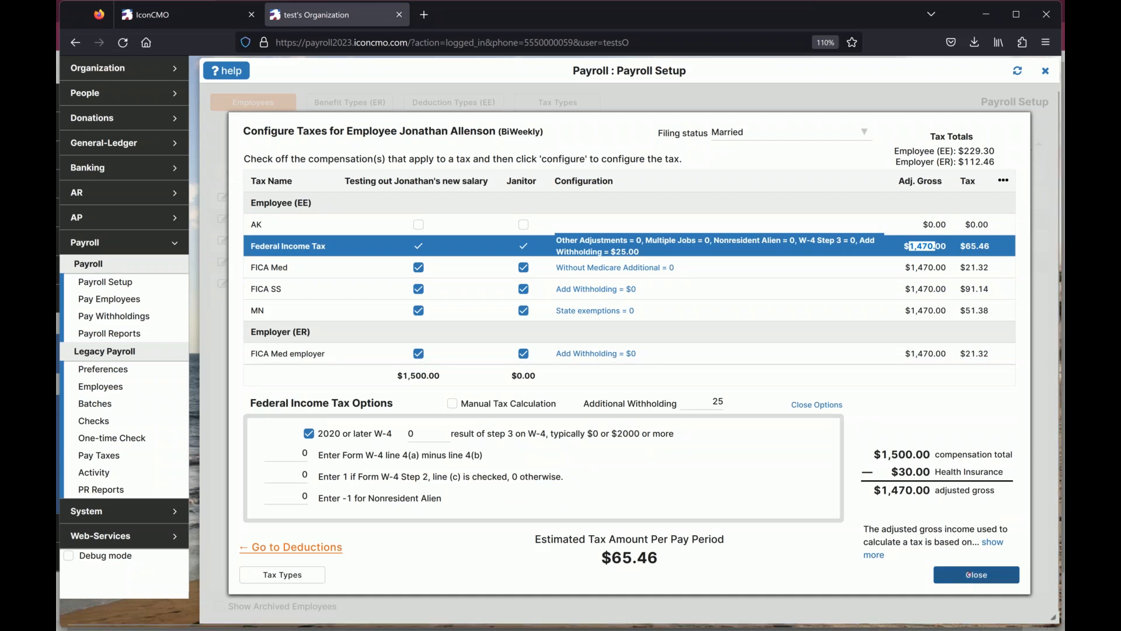
{"action": "left_click", "coordinate": [972, 583]}
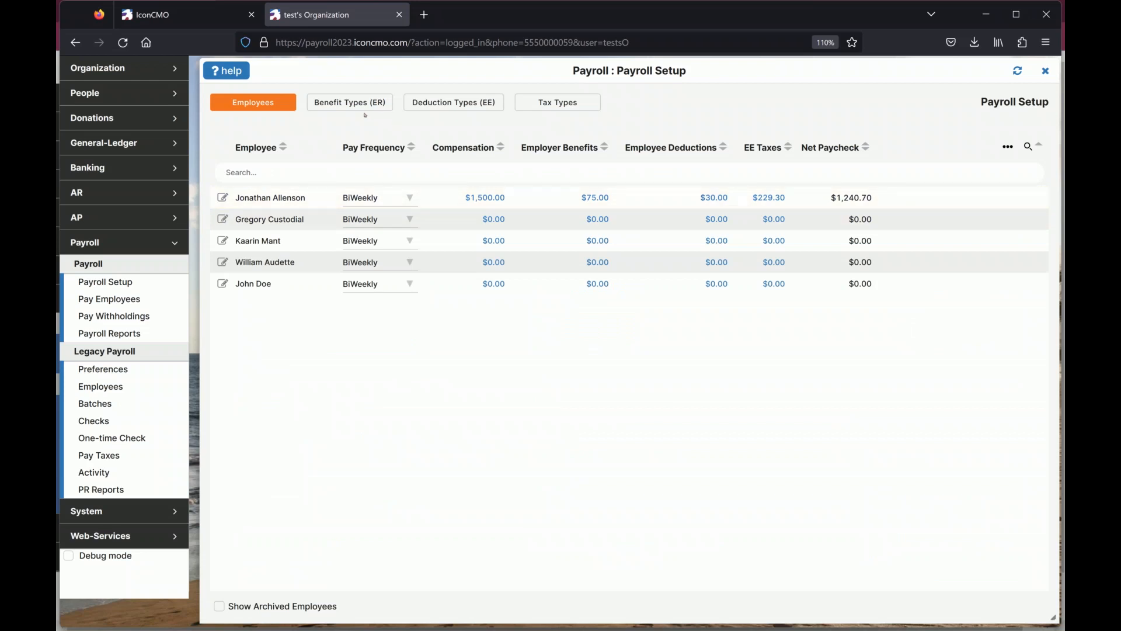
{"action": "left_click", "coordinate": [121, 299]}
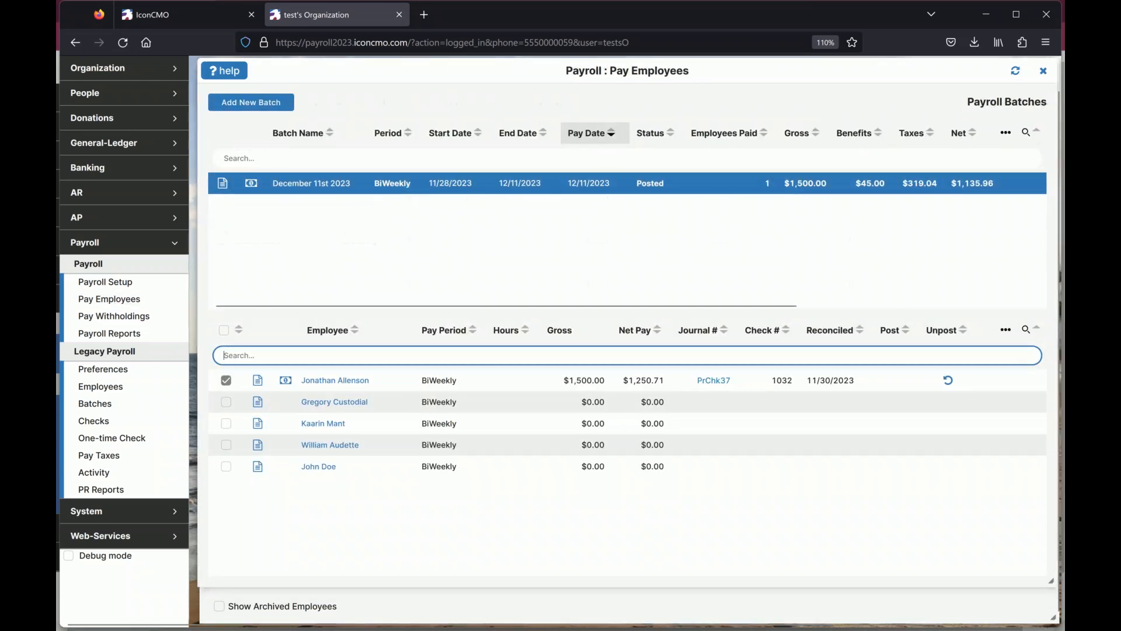
- Add a new payroll batch and name it November 30th
{"action": "left_click", "coordinate": [251, 102]}
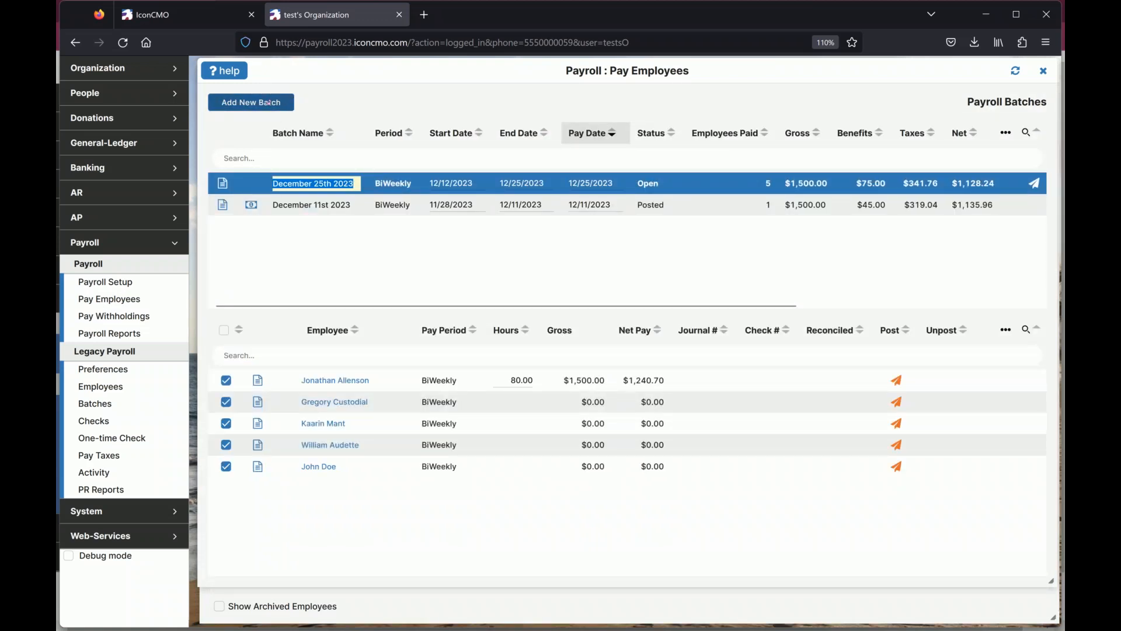
{"action": "left_click", "coordinate": [321, 238]}
{"action": "left_click", "coordinate": [286, 189]}
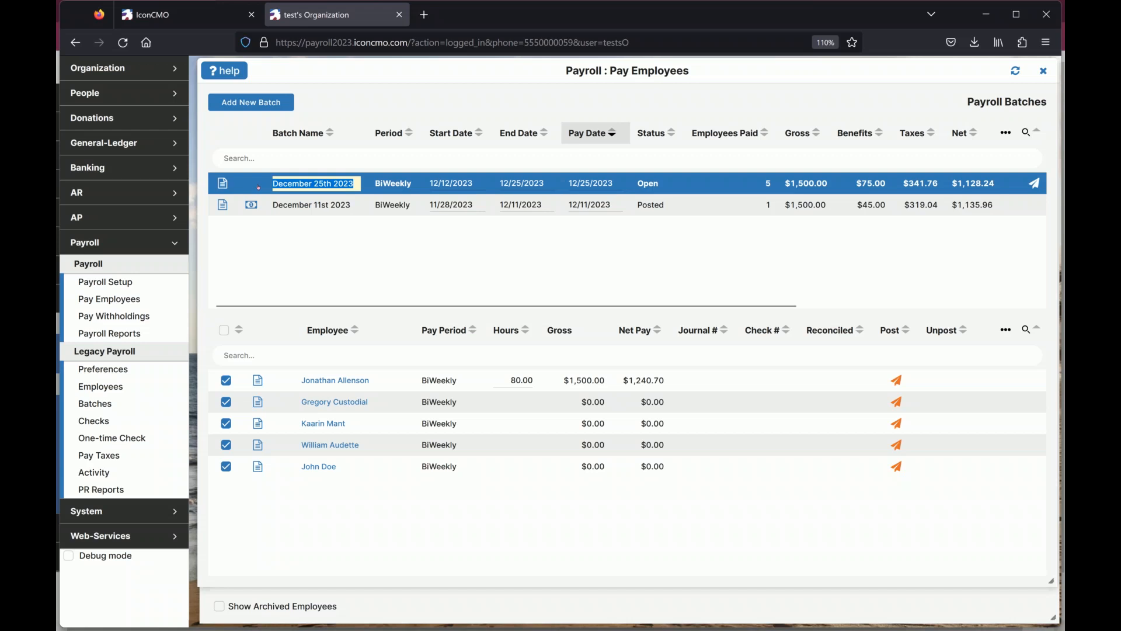
{"action": "type", "text": "November"}
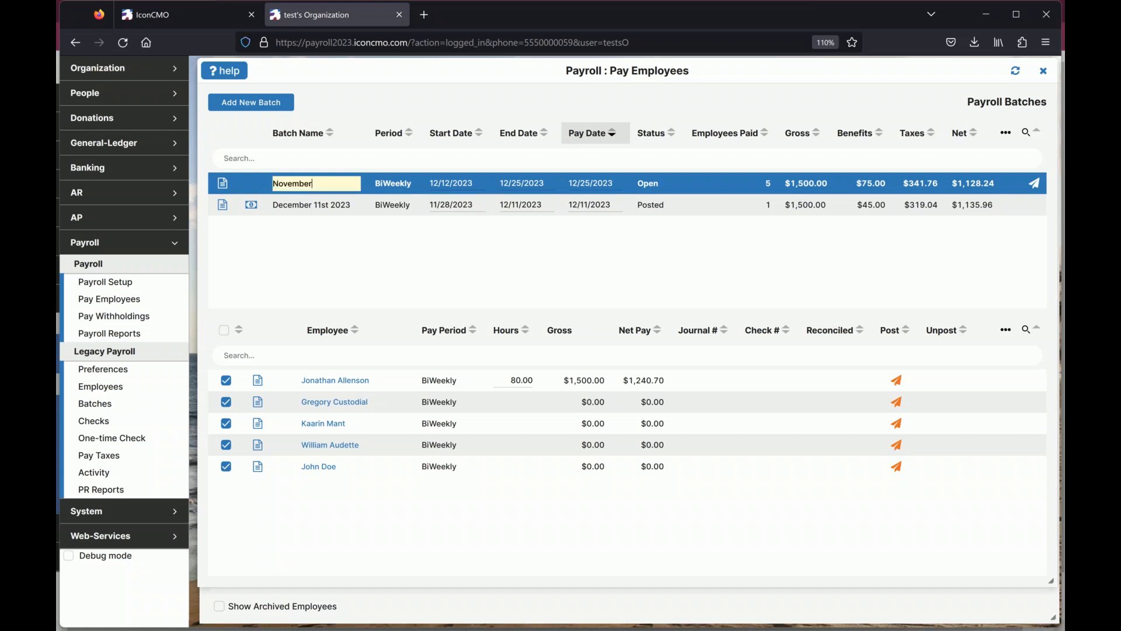
{"action": "type", "text": " 30th"}
{"action": "key", "text": "Tab"}
- Set the new batch's start date to 11/01/2023 and both its end date and pay date to 11/30/2023
{"action": "type", "text": "11"}
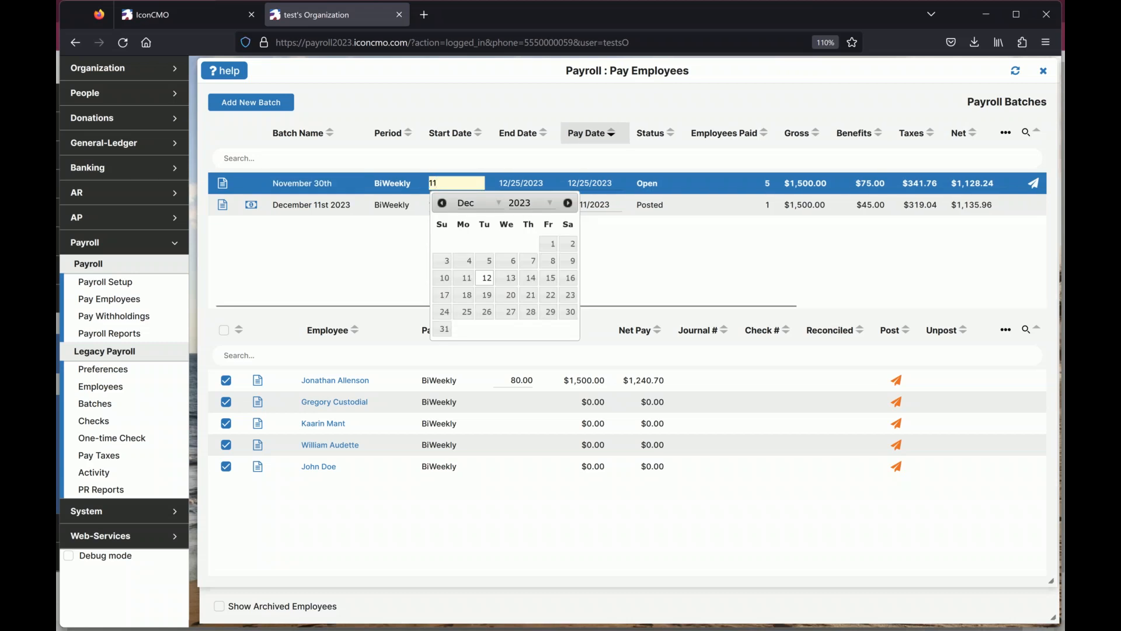
{"action": "key", "text": "BackSpace"}
{"action": "key", "text": "BackSpace"}
{"action": "type", "text": "11/01/2023"}
{"action": "key", "text": "Tab"}
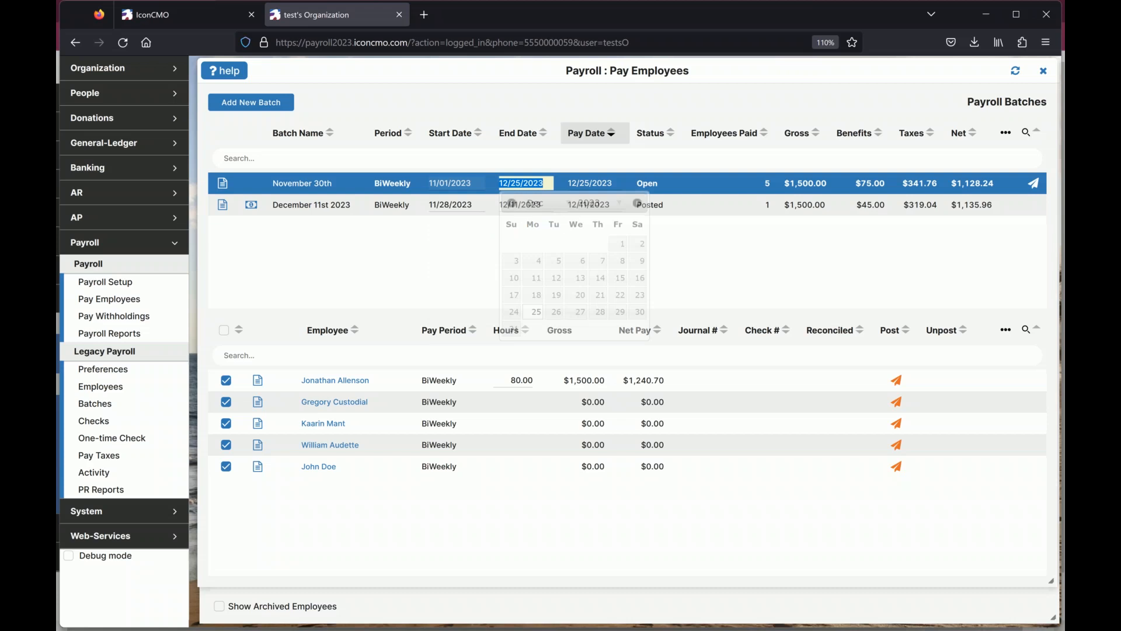
{"action": "type", "text": "11/"}
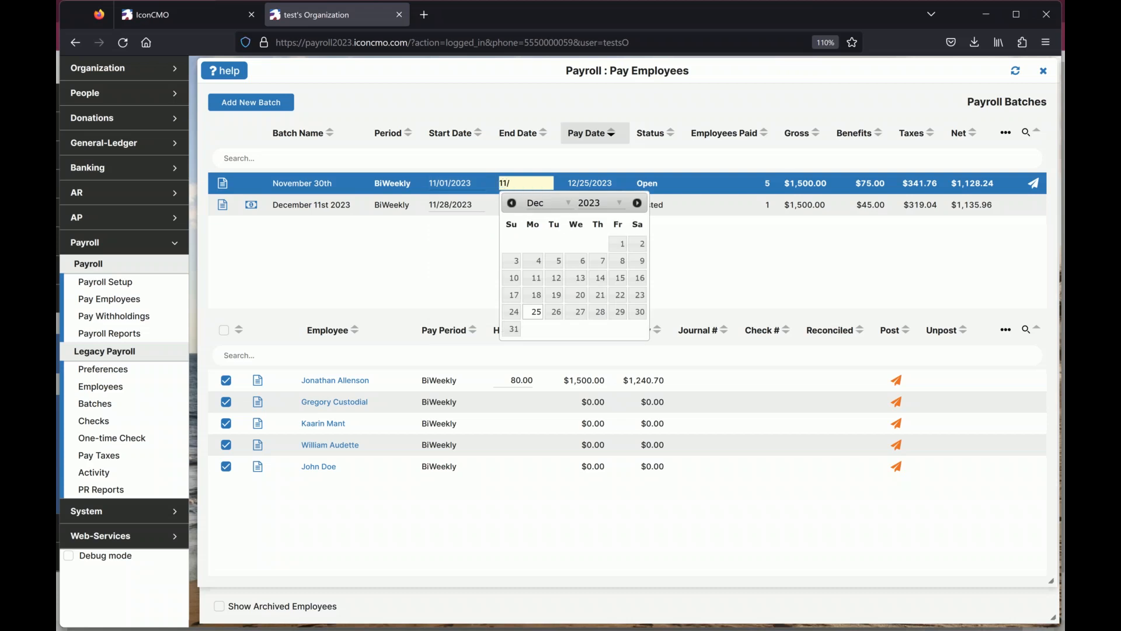
{"action": "type", "text": "30/2023"}
{"action": "key", "text": "Tab"}
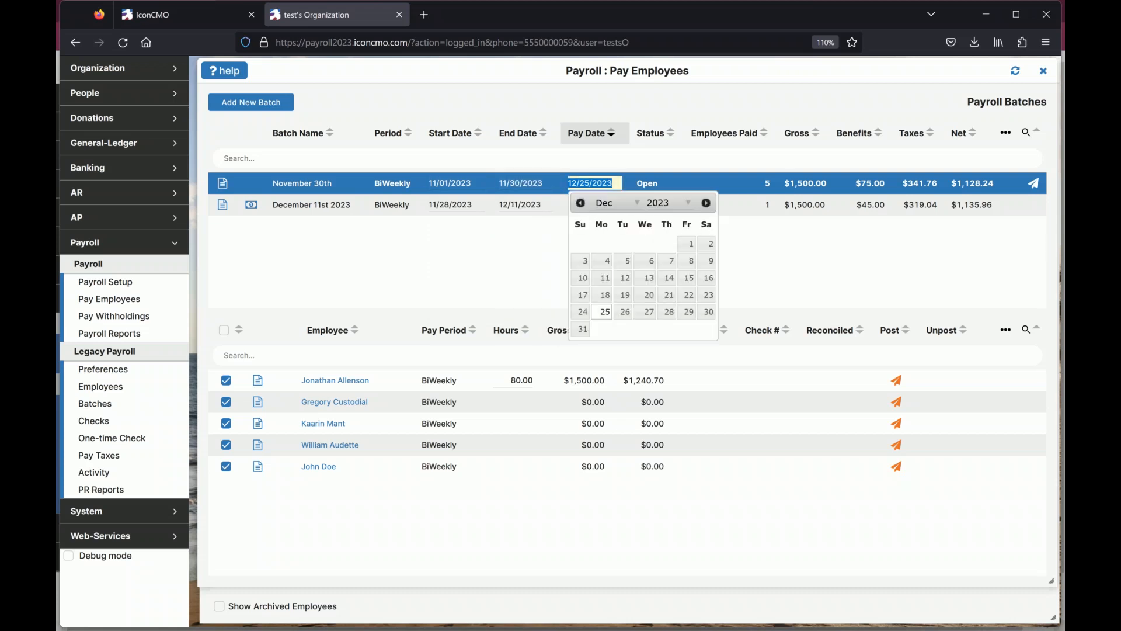
{"action": "type", "text": "1"}
{"action": "type", "text": "1/30/2023"}
{"action": "key", "text": "Return"}
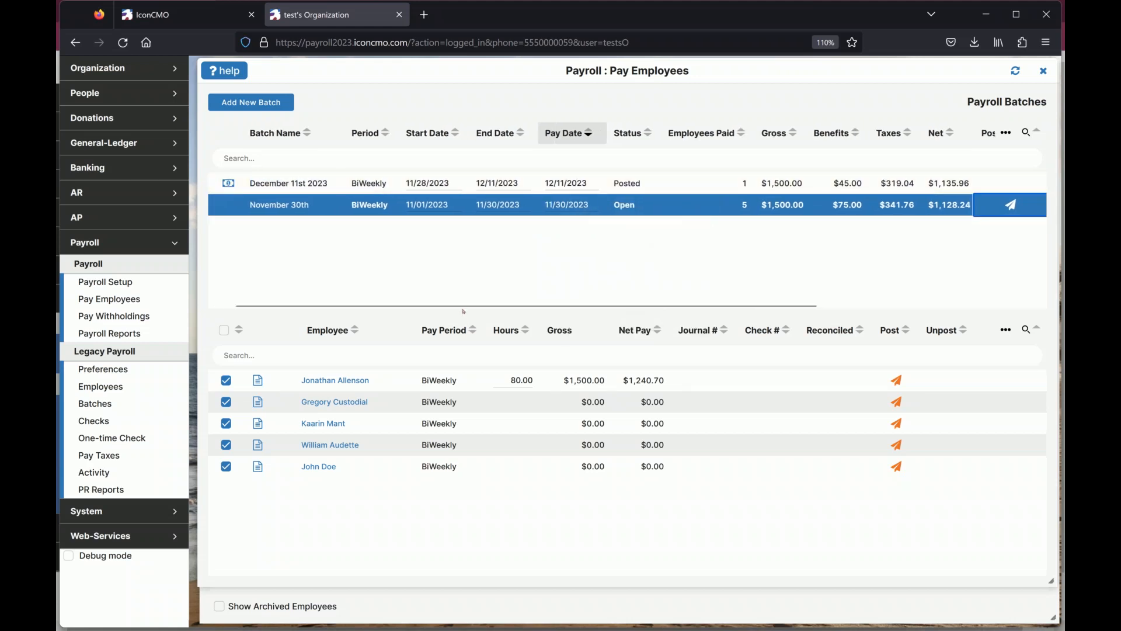
- Leave only the first listed employee selected for payment in the November 30th batch and set that employee's hours to 60
{"action": "left_click_drag", "start_coordinate": [463, 308], "coordinate": [357, 301]}
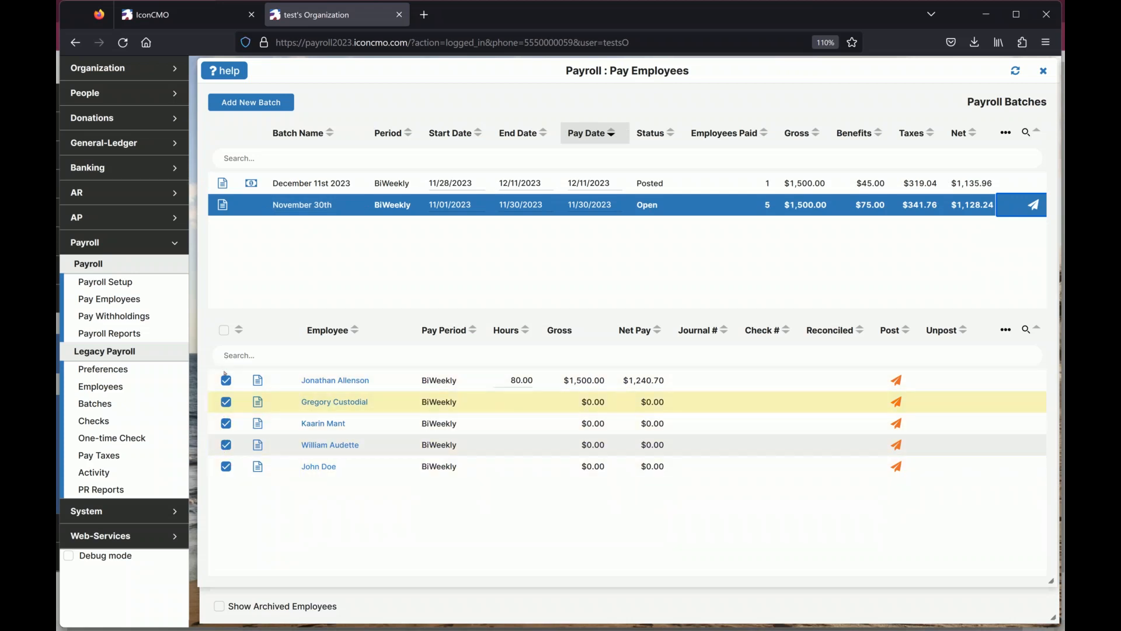
{"action": "left_click", "coordinate": [224, 331]}
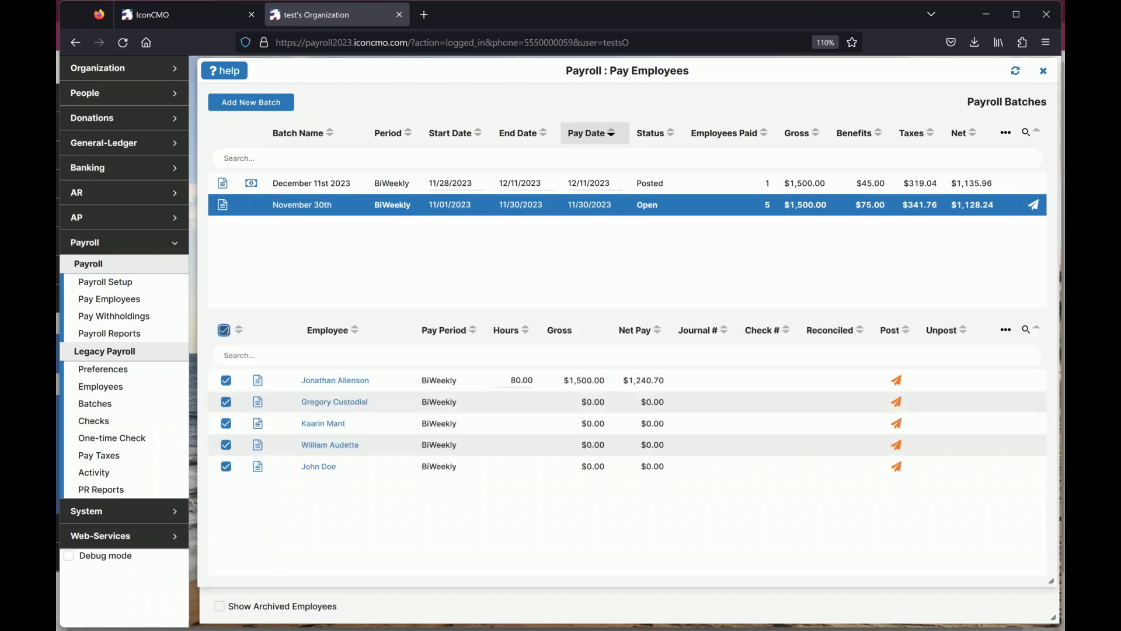
{"action": "left_click", "coordinate": [227, 381]}
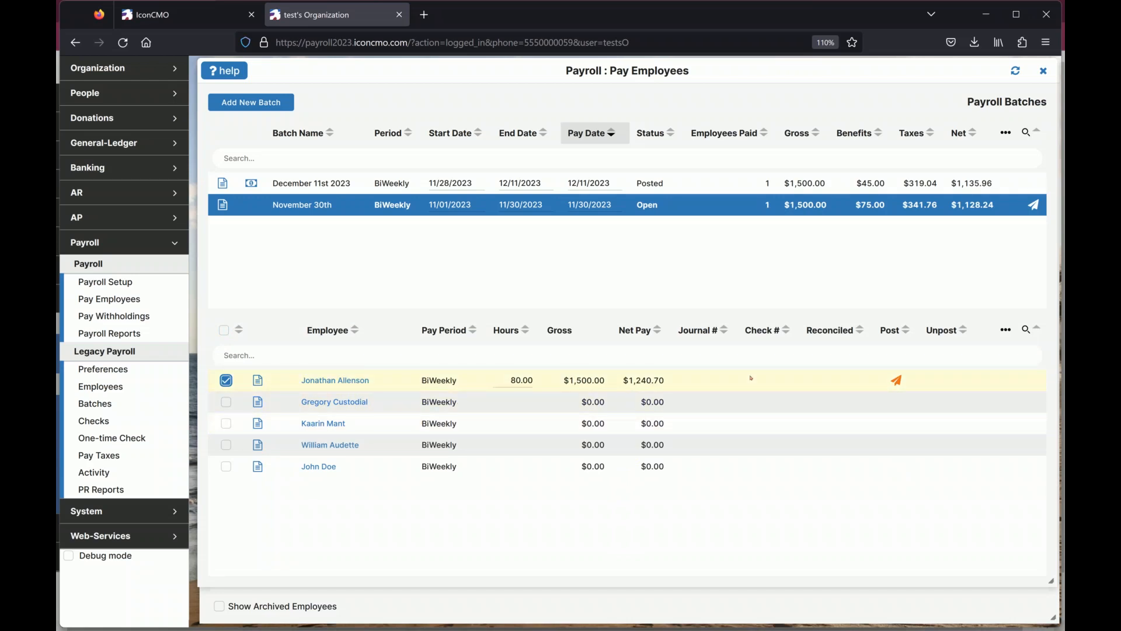
{"action": "left_click", "coordinate": [514, 381]}
{"action": "type", "text": "60"}
{"action": "key", "text": "Return"}
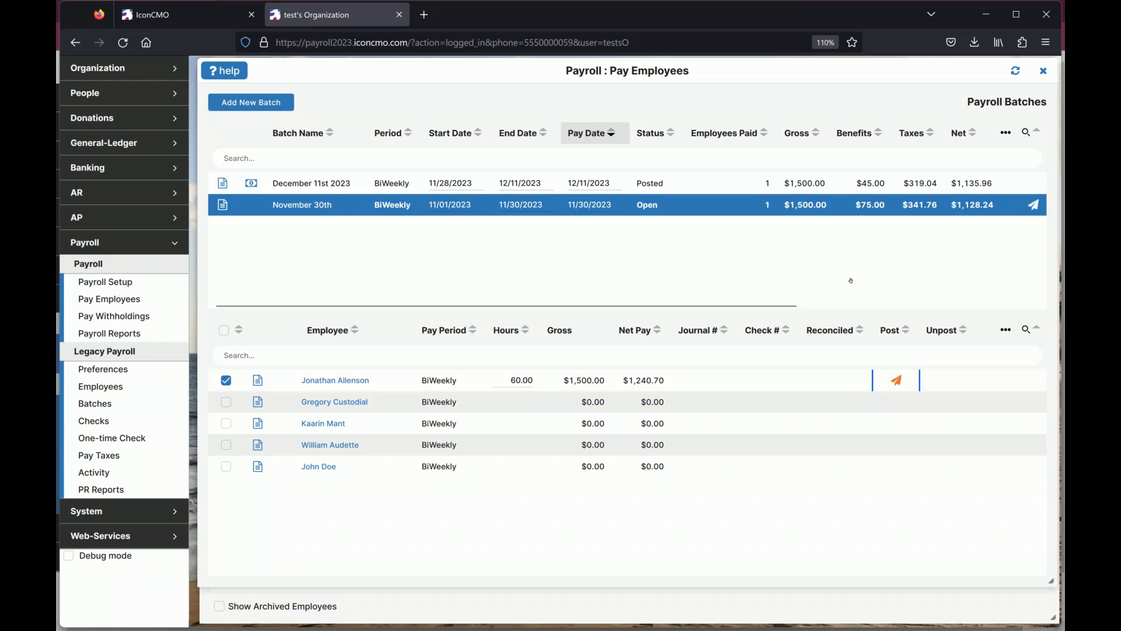
- Post the November 30th payroll to accounting from the Checking account with starting check number 1033 and check date 11/30/2023
{"action": "left_click", "coordinate": [896, 380]}
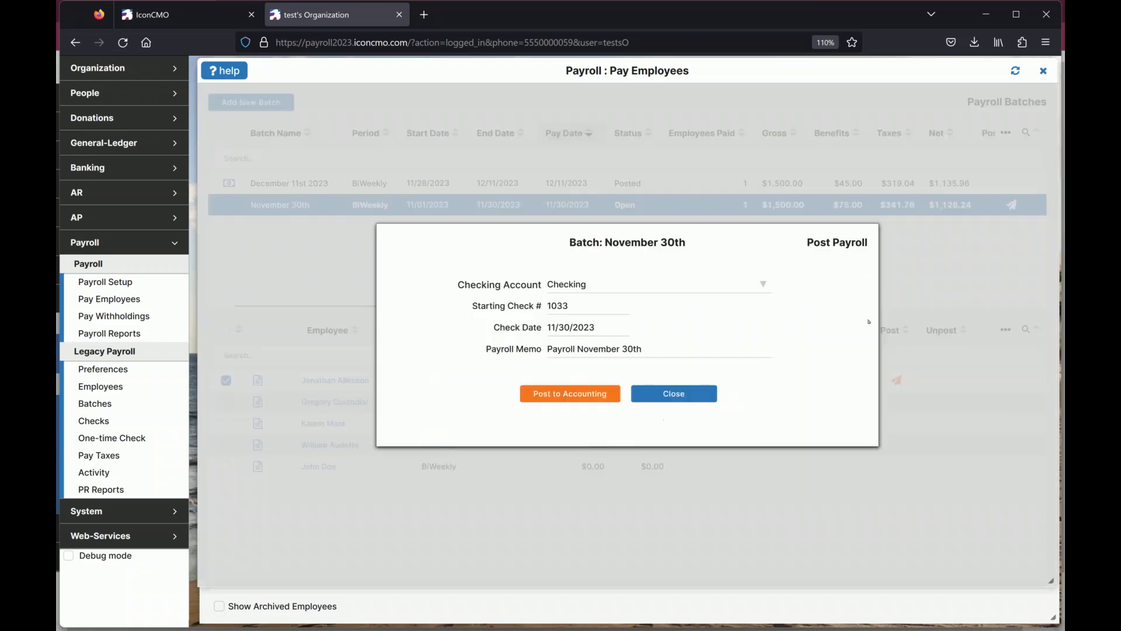
{"action": "left_click", "coordinate": [607, 306]}
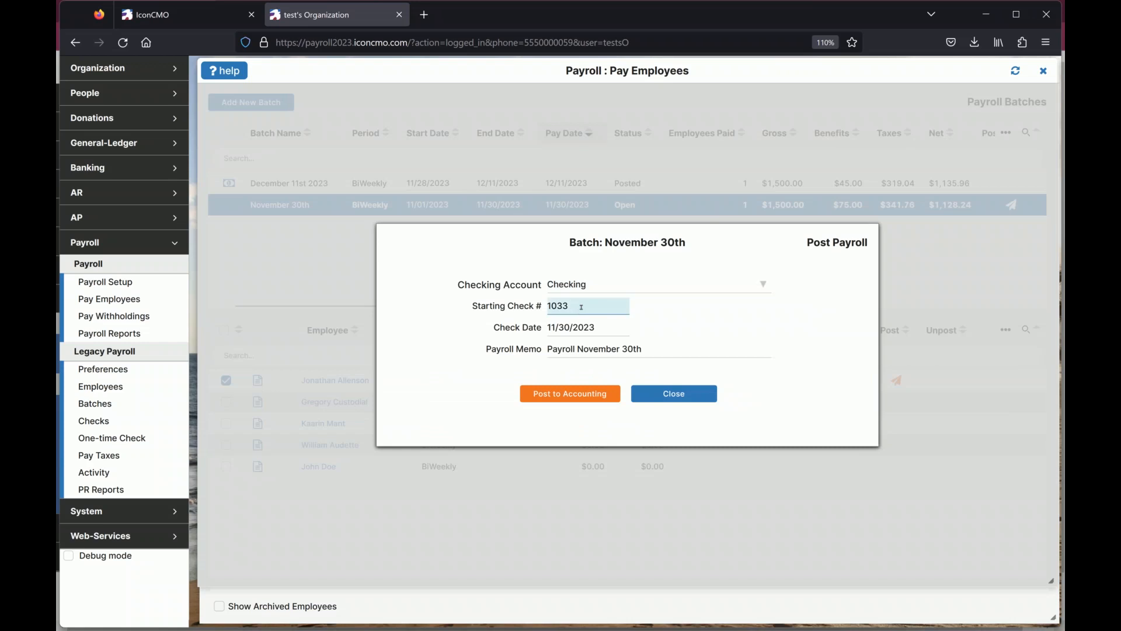
{"action": "left_click_drag", "start_coordinate": [610, 307], "coordinate": [522, 307]}
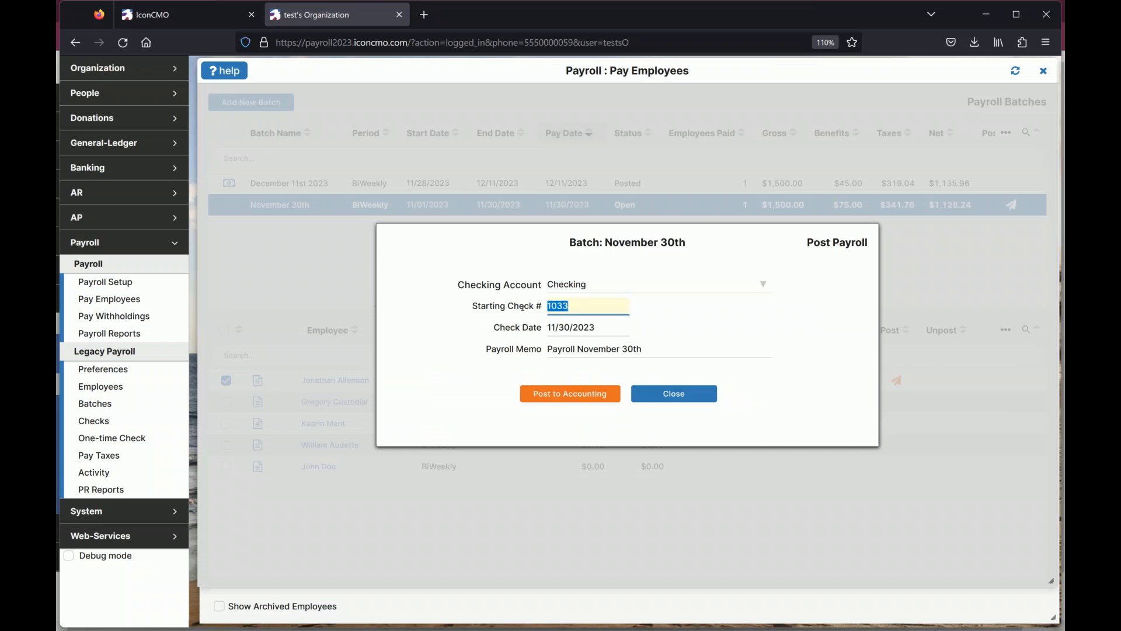
{"action": "left_click", "coordinate": [570, 393]}
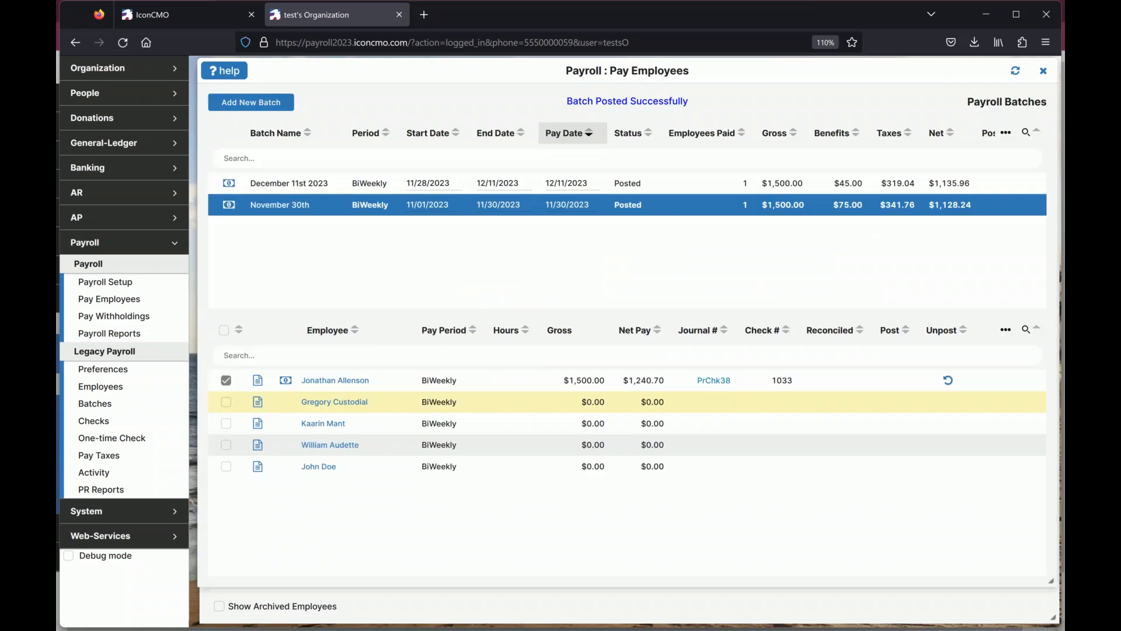
- Review the posted payroll check's 11/30/2023 journal entry in the GL Register and close the register
{"action": "left_click", "coordinate": [714, 380]}
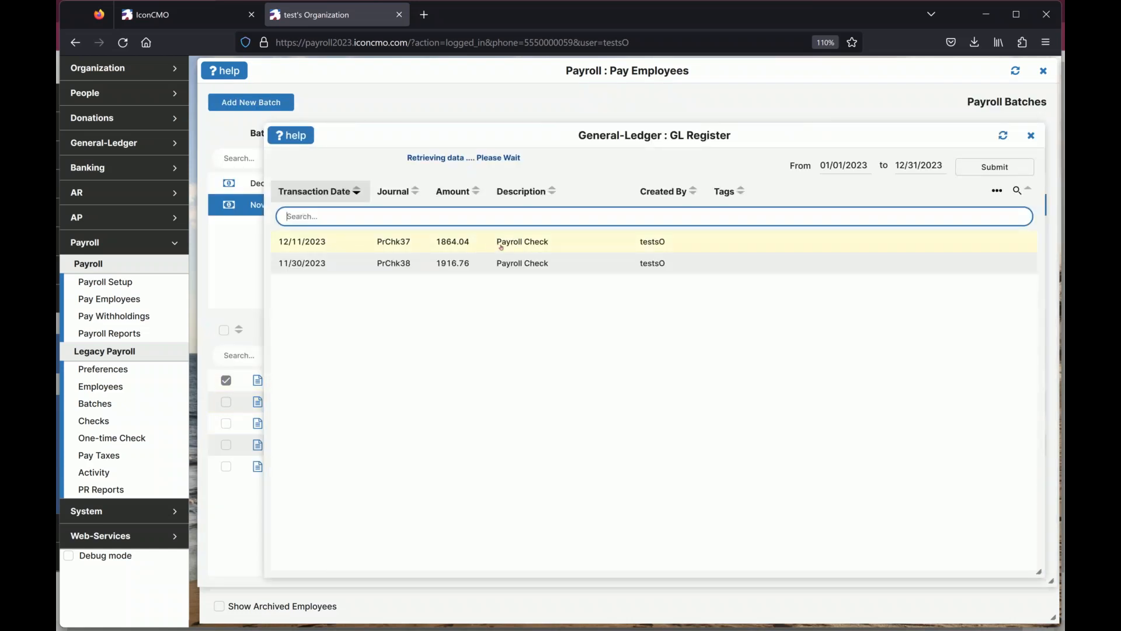
{"action": "left_click", "coordinate": [508, 264]}
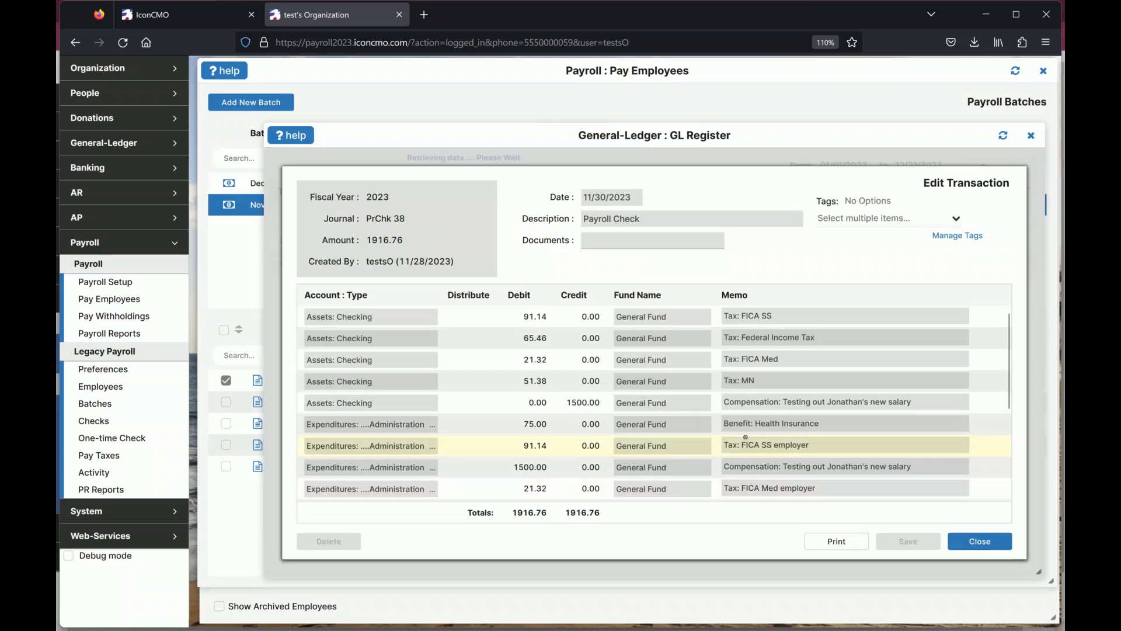
{"action": "scroll", "coordinate": [745, 437], "scroll_direction": "down", "scroll_amount": 3}
{"action": "scroll", "coordinate": [745, 444], "scroll_direction": "up", "scroll_amount": 3}
{"action": "left_click", "coordinate": [979, 541]}
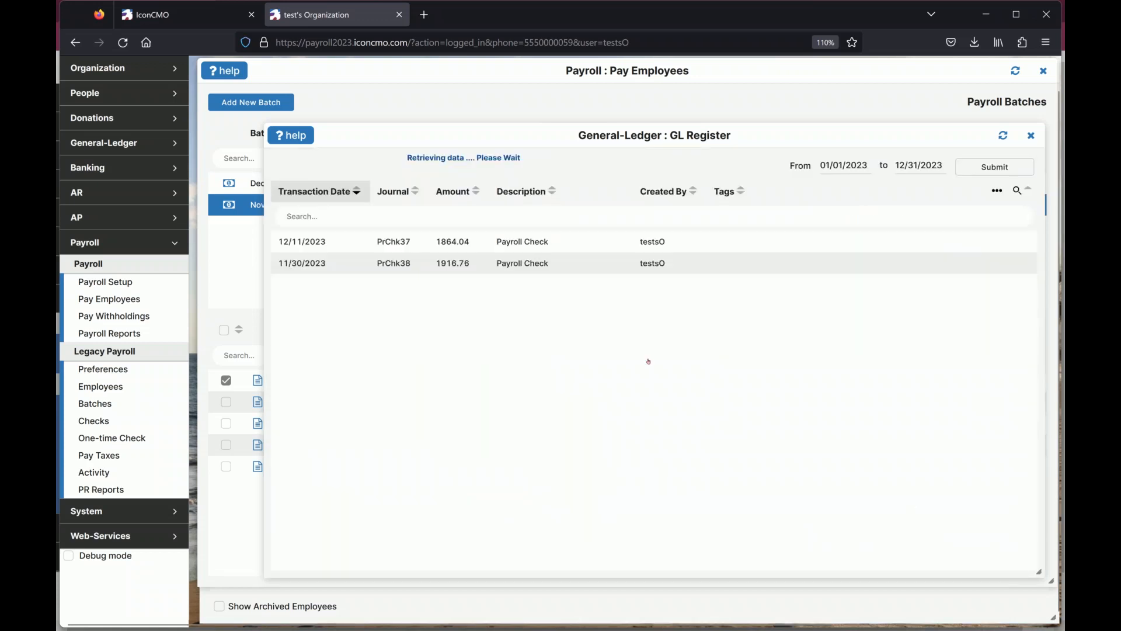
{"action": "scroll", "coordinate": [672, 390], "scroll_direction": "up", "scroll_amount": 1}
{"action": "left_click", "coordinate": [1031, 164]}
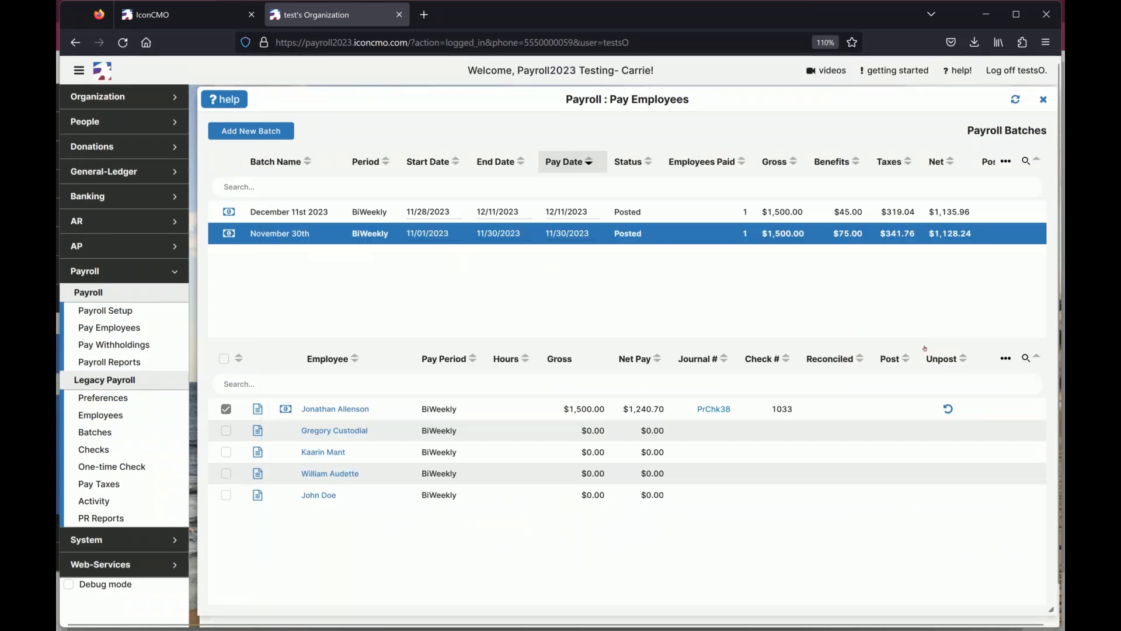
- Unpost the employee's November 30th payroll by deleting its check rather than voiding it
{"action": "left_click", "coordinate": [947, 409]}
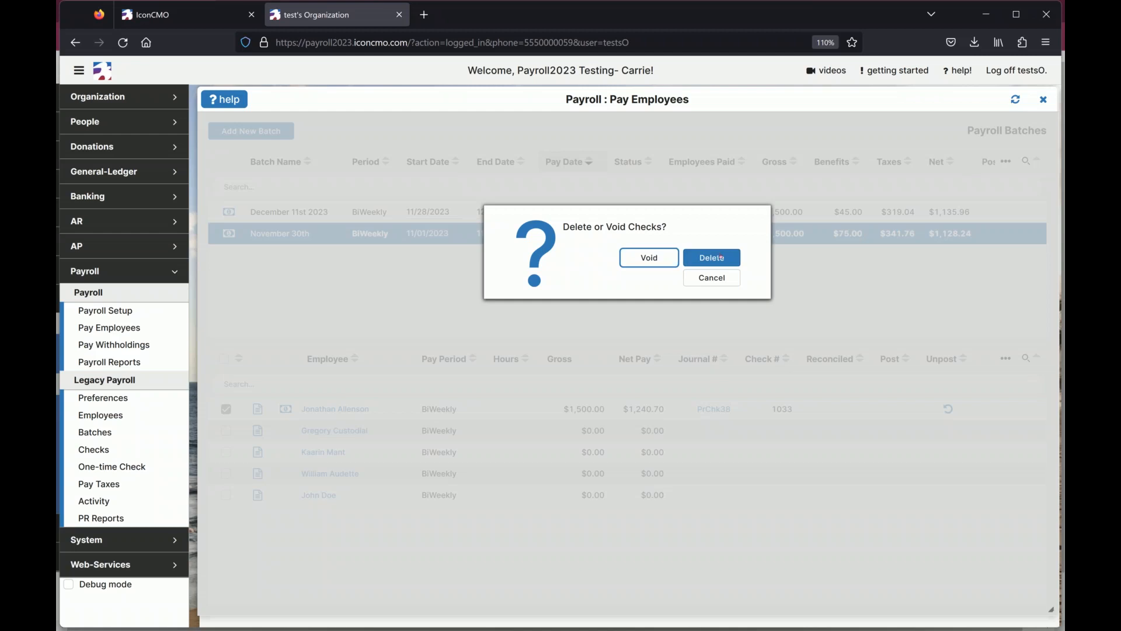
{"action": "left_click", "coordinate": [727, 264]}
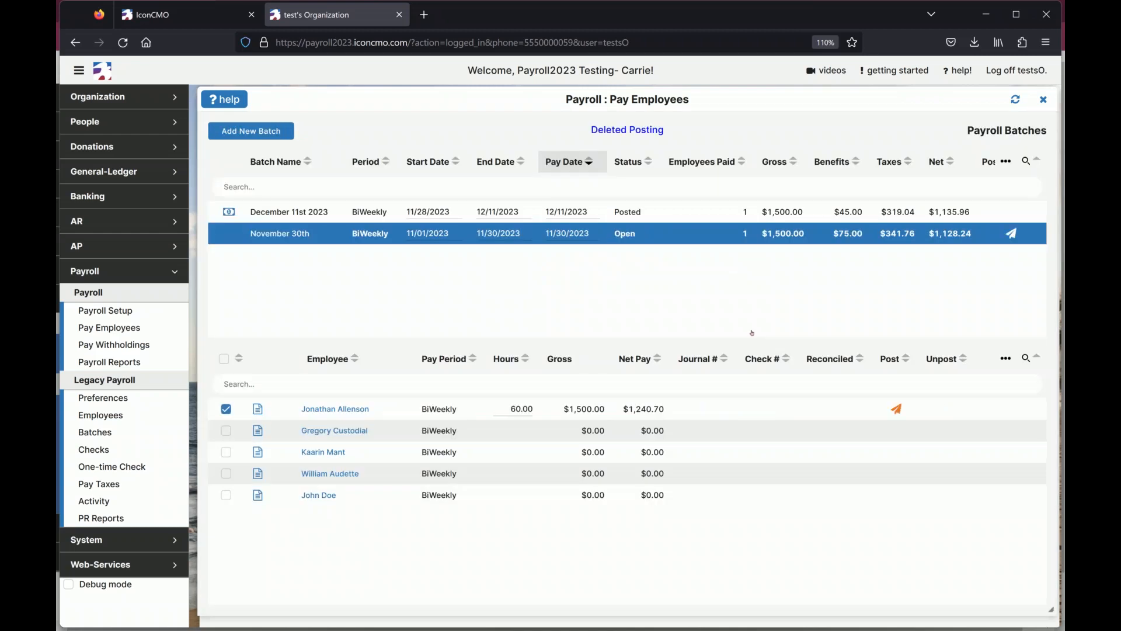
- Set the selected employee's hours to 65 and post that employee's November 30th payroll to accounting again
{"action": "left_click", "coordinate": [523, 407]}
{"action": "double_click", "coordinate": [512, 406]}
{"action": "type", "text": "65"}
{"action": "key", "text": "Tab"}
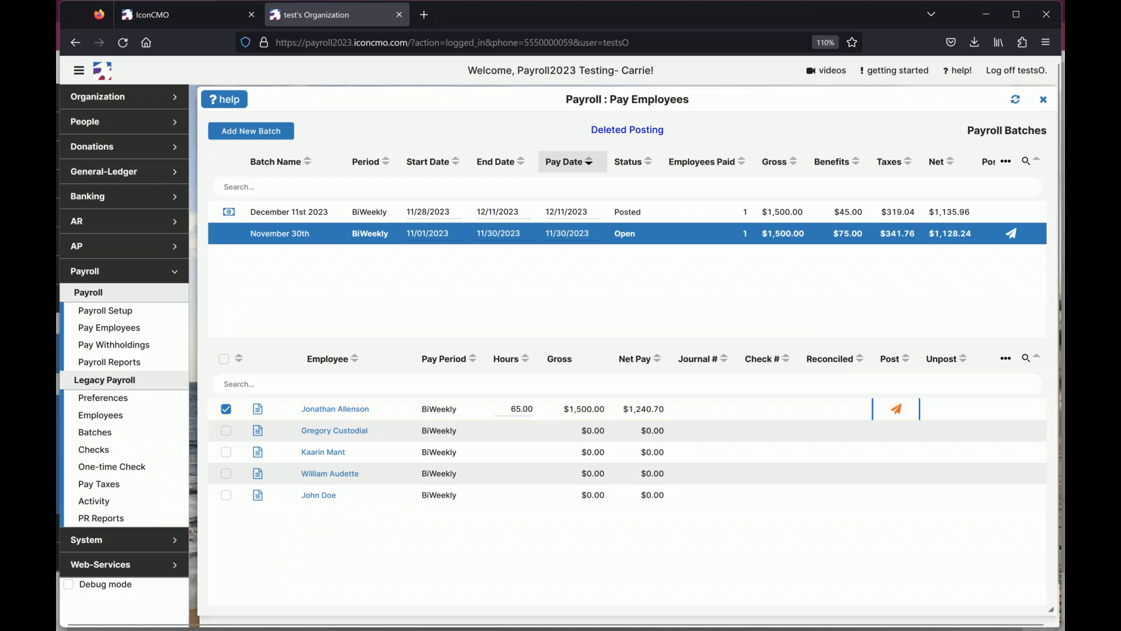
{"action": "left_click", "coordinate": [897, 409]}
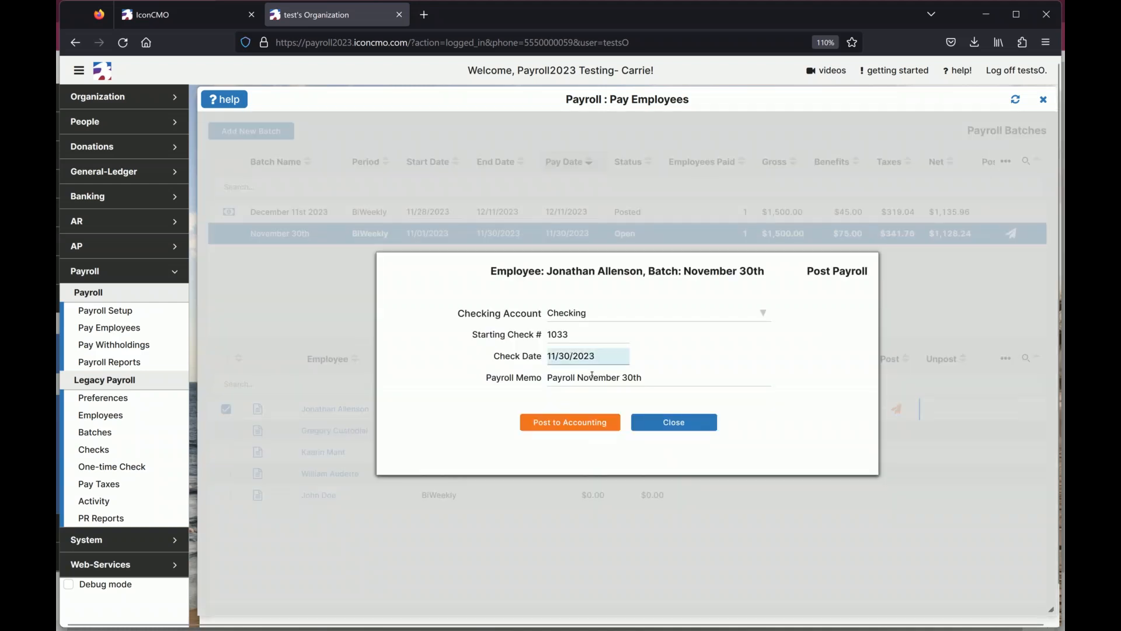
{"action": "left_click", "coordinate": [570, 423]}
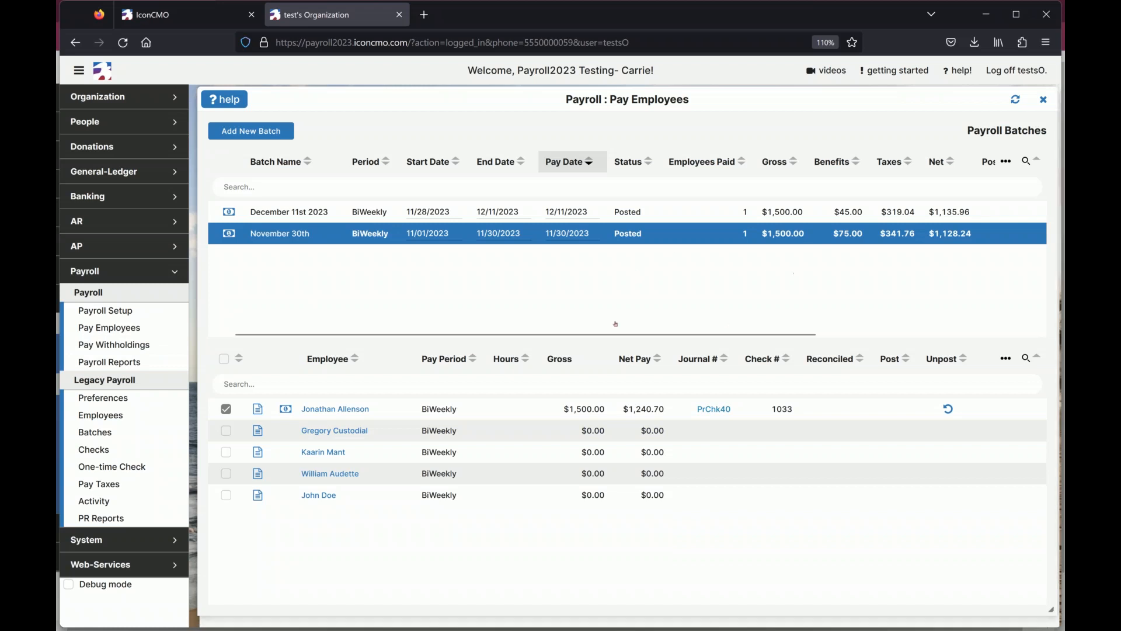
- Examine the Federal Income Tax, FICA Med and FICA SS amounts in the paid employee's batch edit report and return to the payroll batches
{"action": "left_click", "coordinate": [258, 410]}
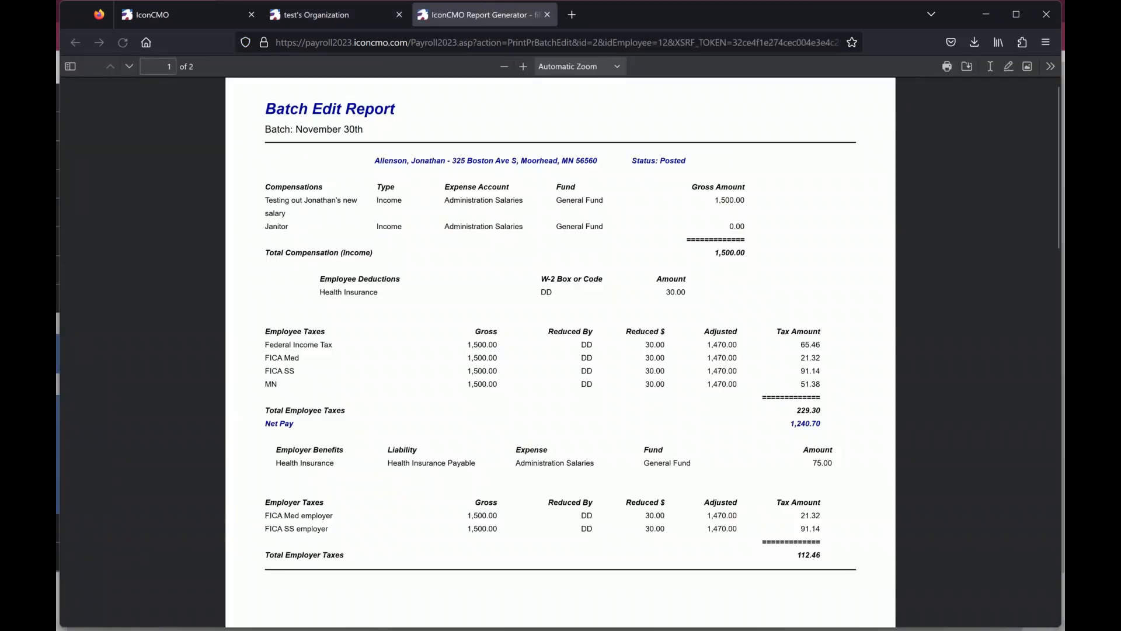
{"action": "key", "text": "ctrl+plus"}
{"action": "key", "text": "ctrl+plus"}
{"action": "key", "text": "ctrl+plus"}
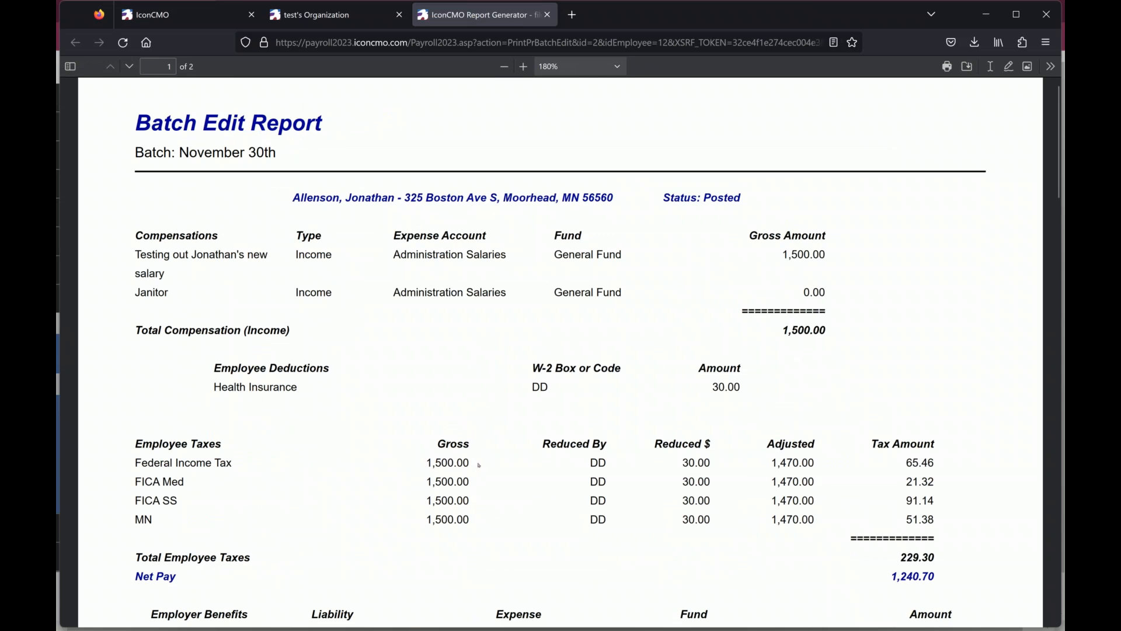
{"action": "scroll", "coordinate": [480, 471], "scroll_direction": "down", "scroll_amount": 2}
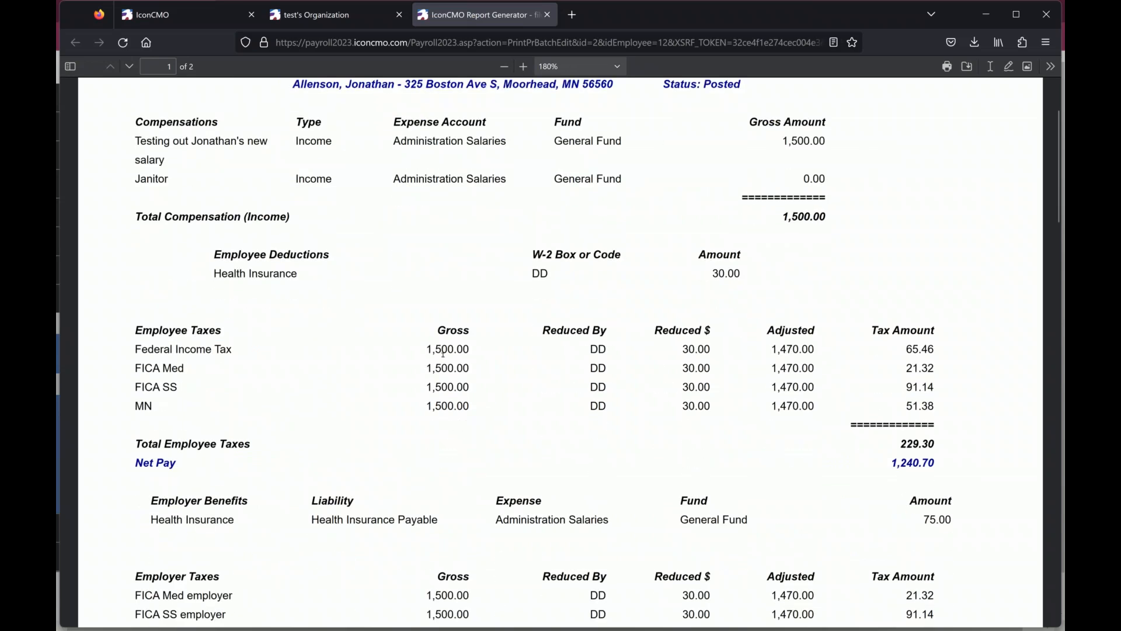
{"action": "left_click_drag", "start_coordinate": [905, 349], "coordinate": [938, 389]}
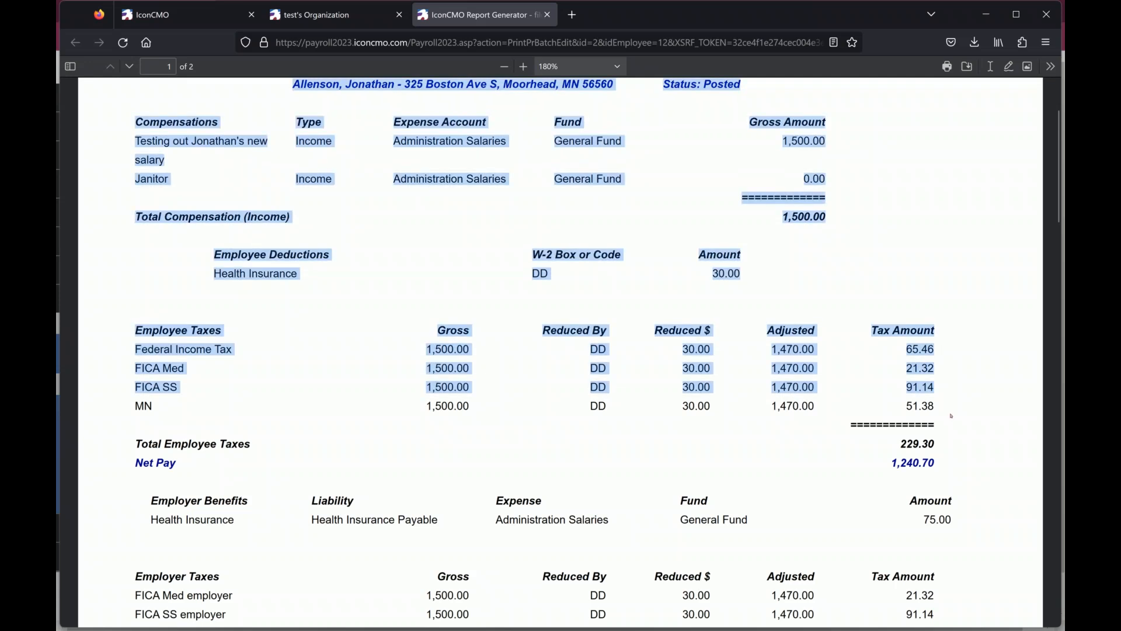
{"action": "left_click", "coordinate": [950, 416]}
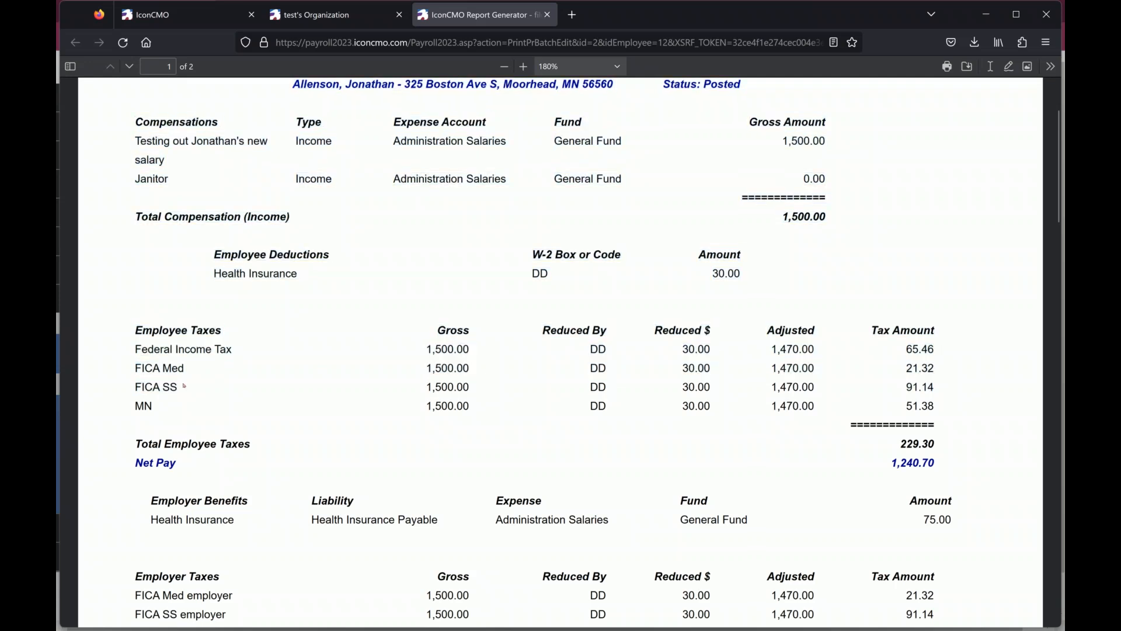
{"action": "left_click_drag", "start_coordinate": [135, 349], "coordinate": [196, 391]}
{"action": "left_click", "coordinate": [940, 389]}
{"action": "left_click_drag", "start_coordinate": [920, 387], "coordinate": [901, 359]}
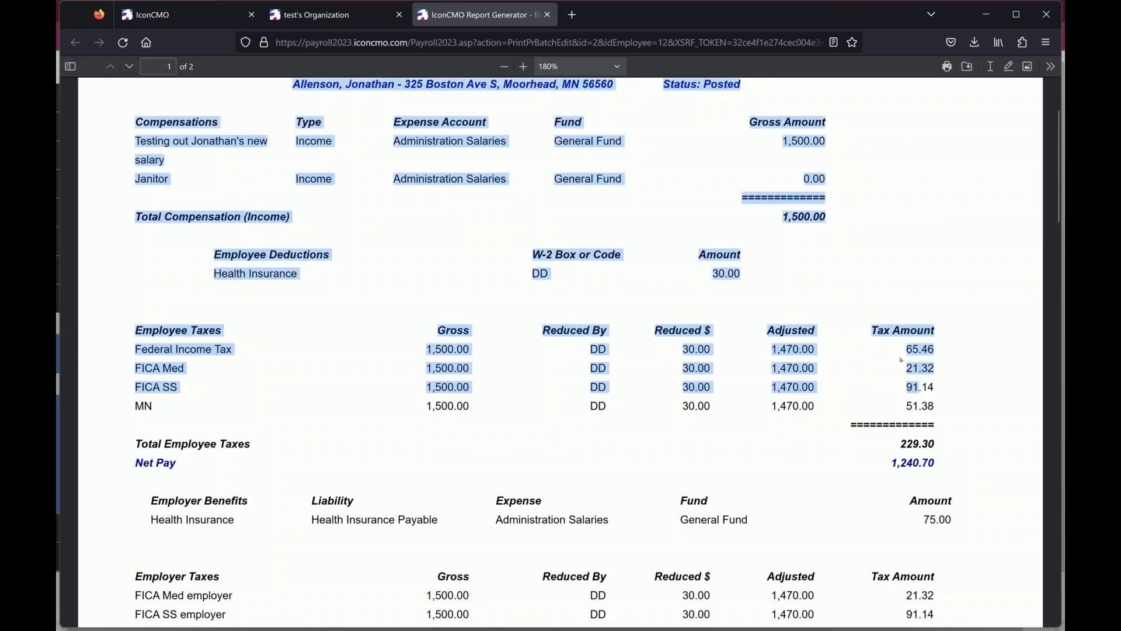
{"action": "left_click", "coordinate": [966, 361]}
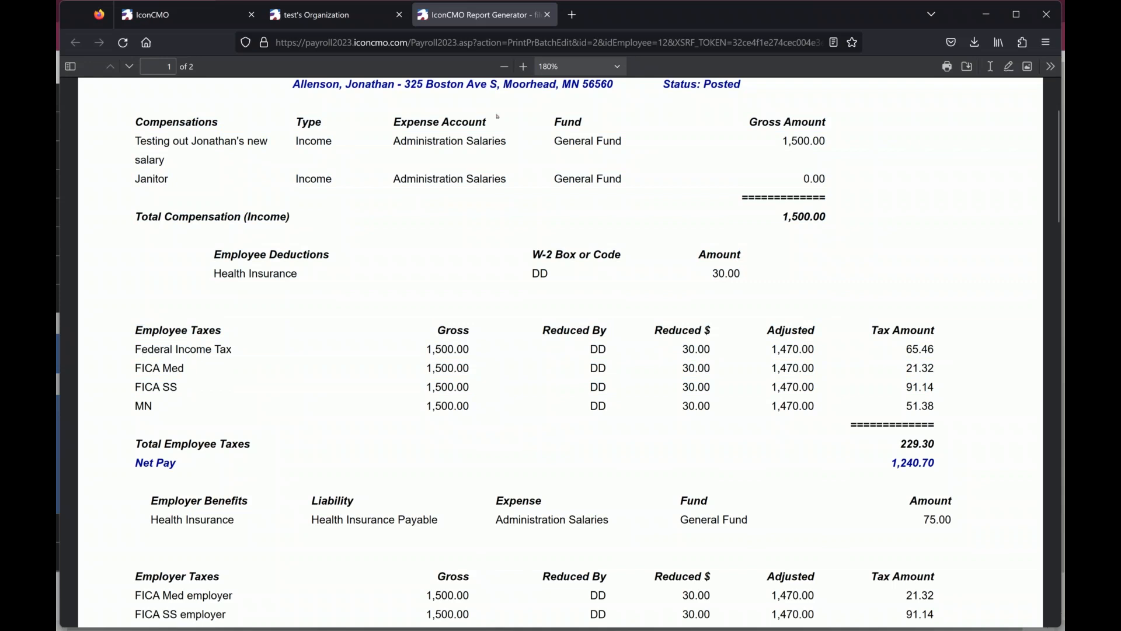
{"action": "left_click", "coordinate": [333, 15]}
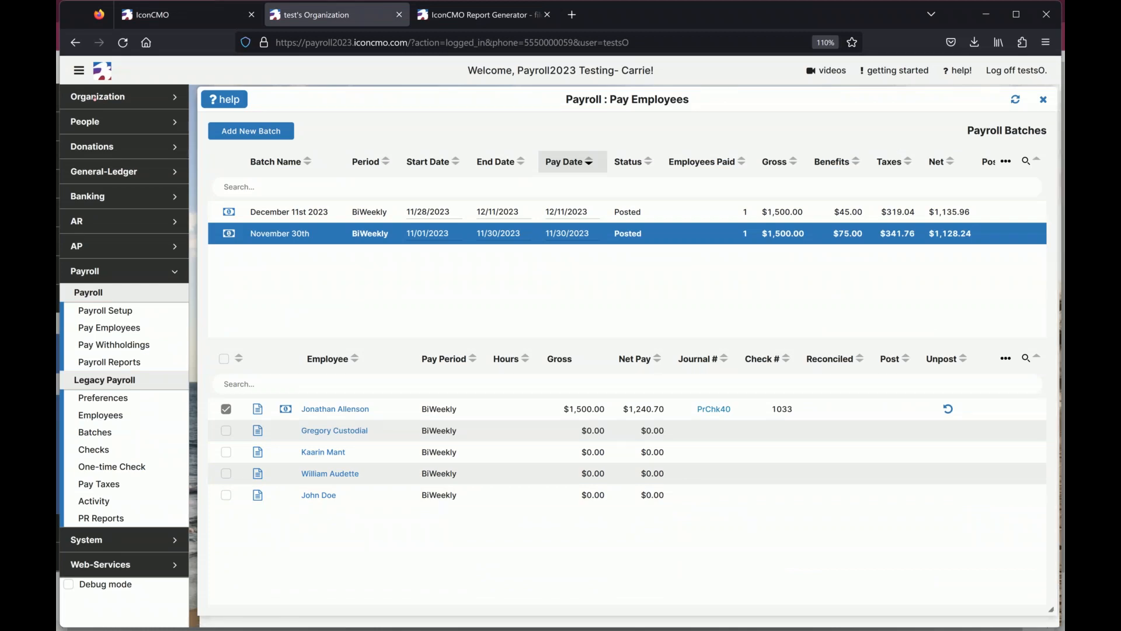
{"action": "left_click_drag", "start_coordinate": [718, 97], "coordinate": [707, 98]}
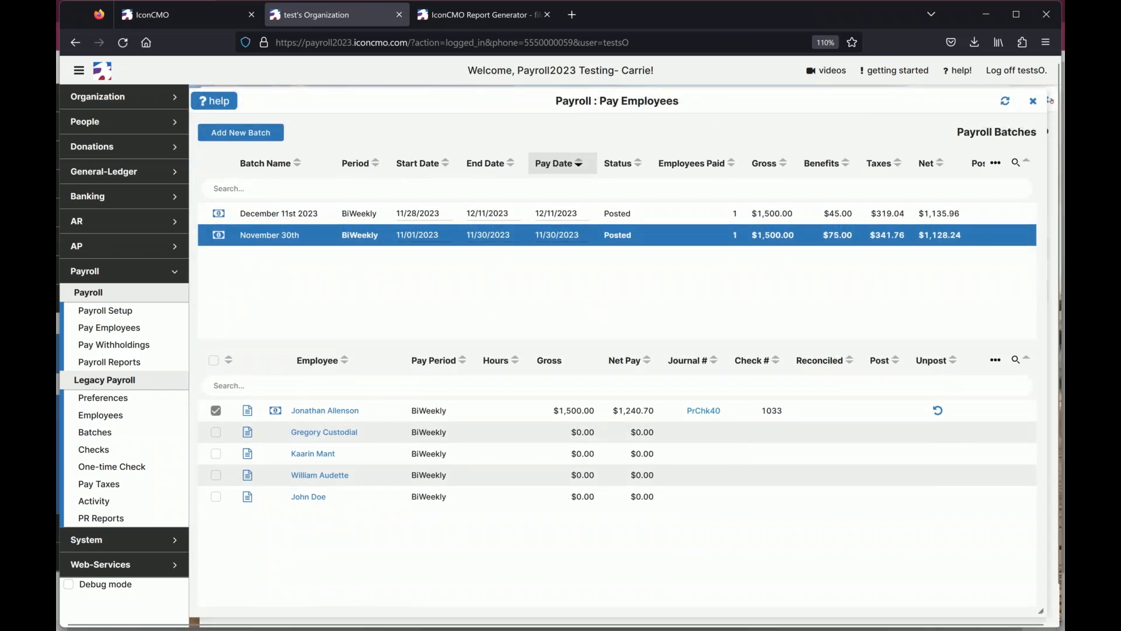
{"action": "mouse_move", "coordinate": [880, 107]}
{"action": "left_mouse_down"}
{"action": "mouse_move", "coordinate": [891, 107]}
{"action": "mouse_move", "coordinate": [881, 109]}
{"action": "left_mouse_up"}
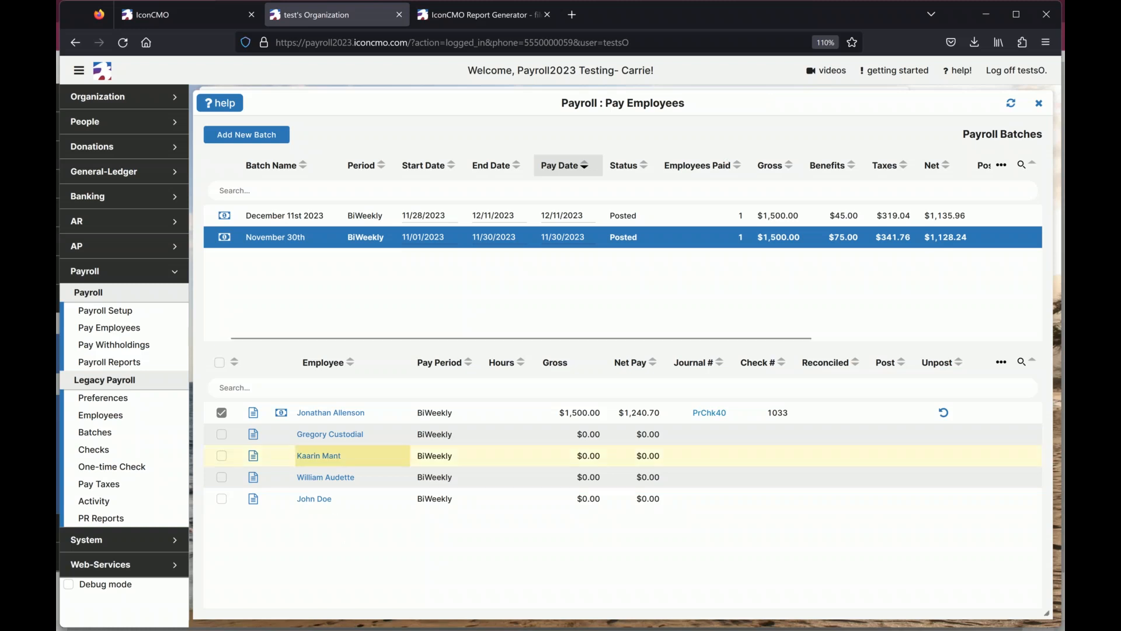
- Review the paid employee's November 30th payroll check with its compensation and tax lines, and return to the payroll batches
{"action": "left_click", "coordinate": [281, 413]}
{"action": "scroll", "coordinate": [886, 516], "scroll_direction": "down", "scroll_amount": 3}
{"action": "scroll", "coordinate": [886, 517], "scroll_direction": "up", "scroll_amount": 3}
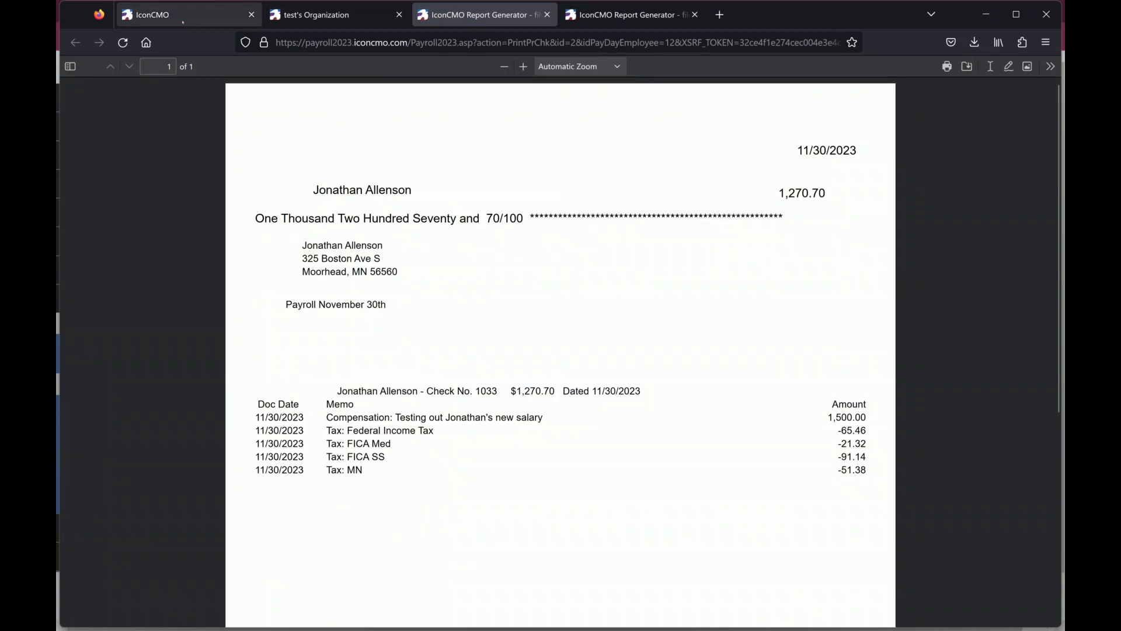
{"action": "left_click", "coordinate": [275, 20]}
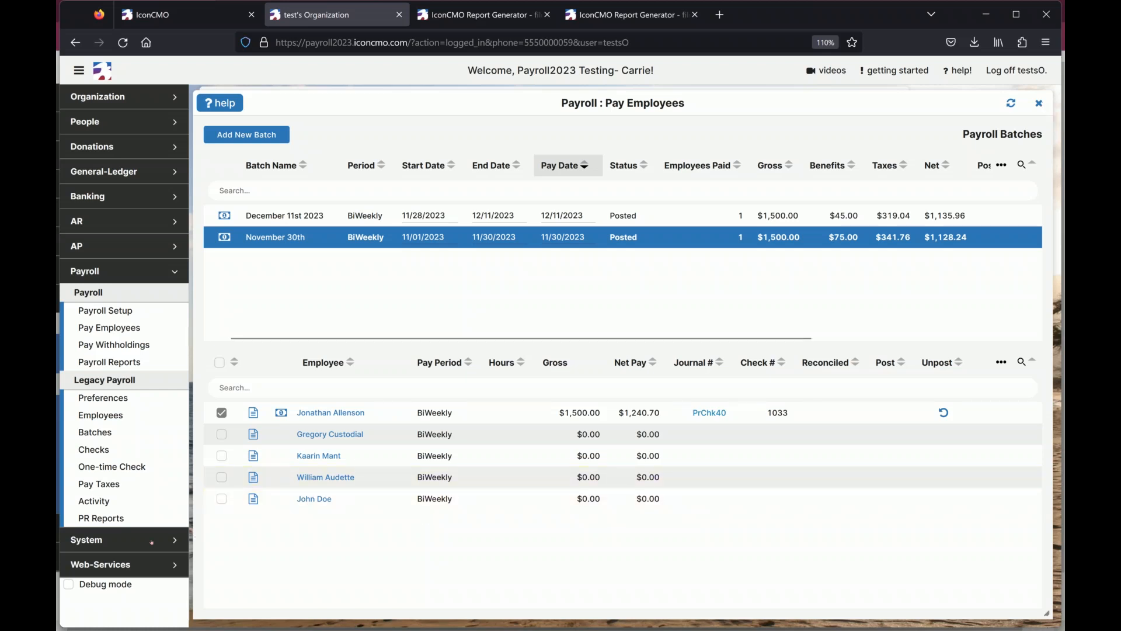
- Review the setup information for Yearli's W-2 Filing product in the Web-Services App Market
{"action": "left_click", "coordinate": [136, 564]}
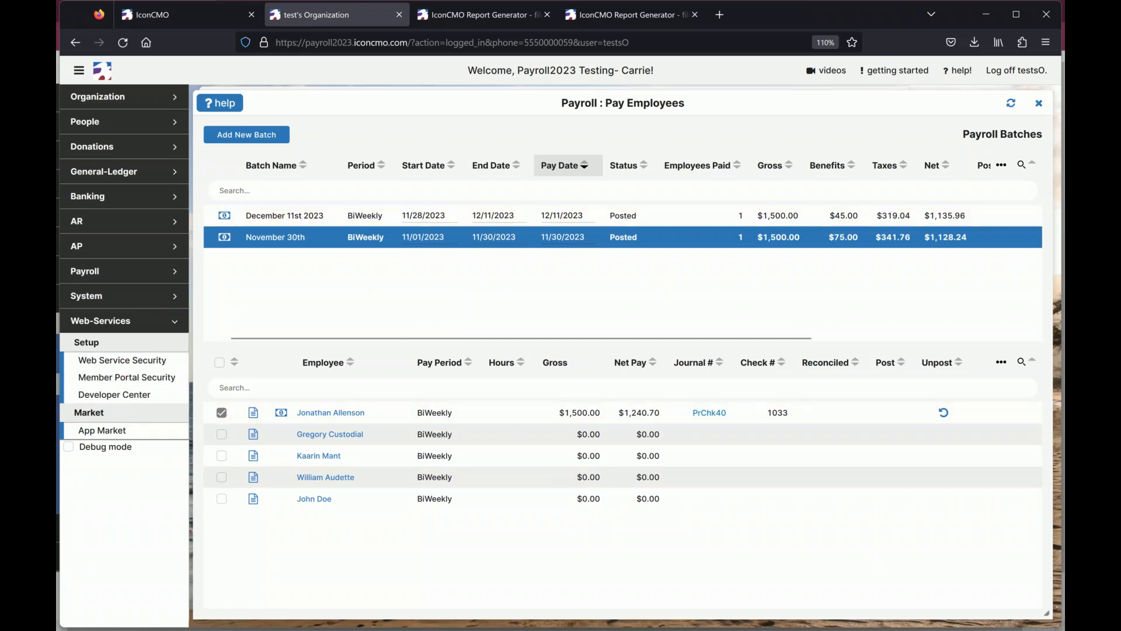
{"action": "left_click", "coordinate": [104, 431]}
{"action": "scroll", "coordinate": [355, 388], "scroll_direction": "down", "scroll_amount": 4}
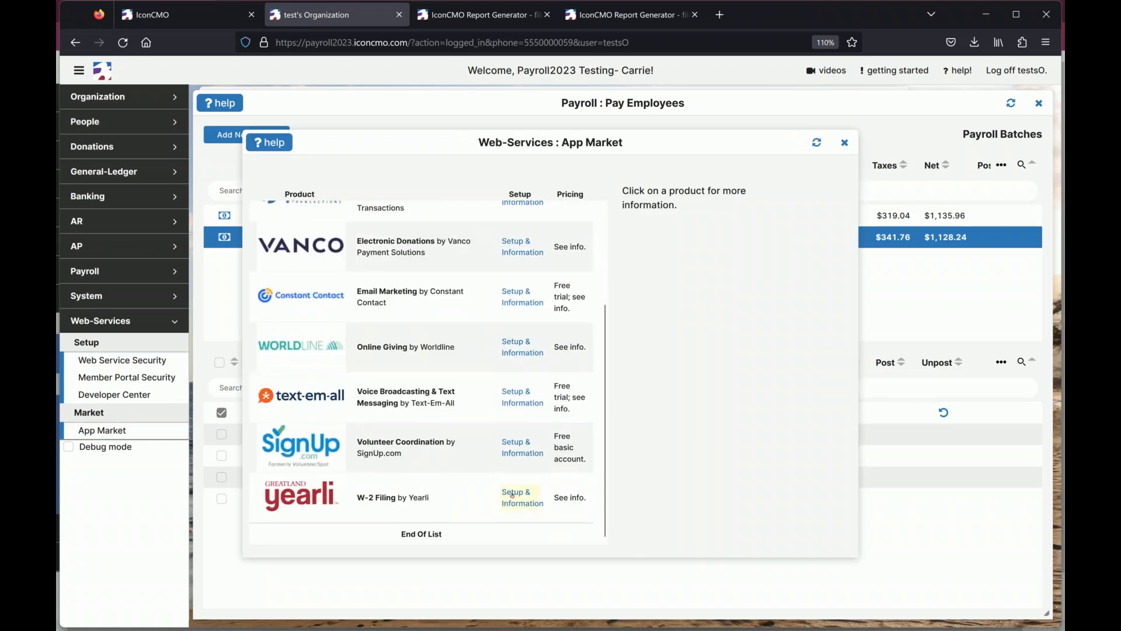
{"action": "left_click", "coordinate": [517, 499]}
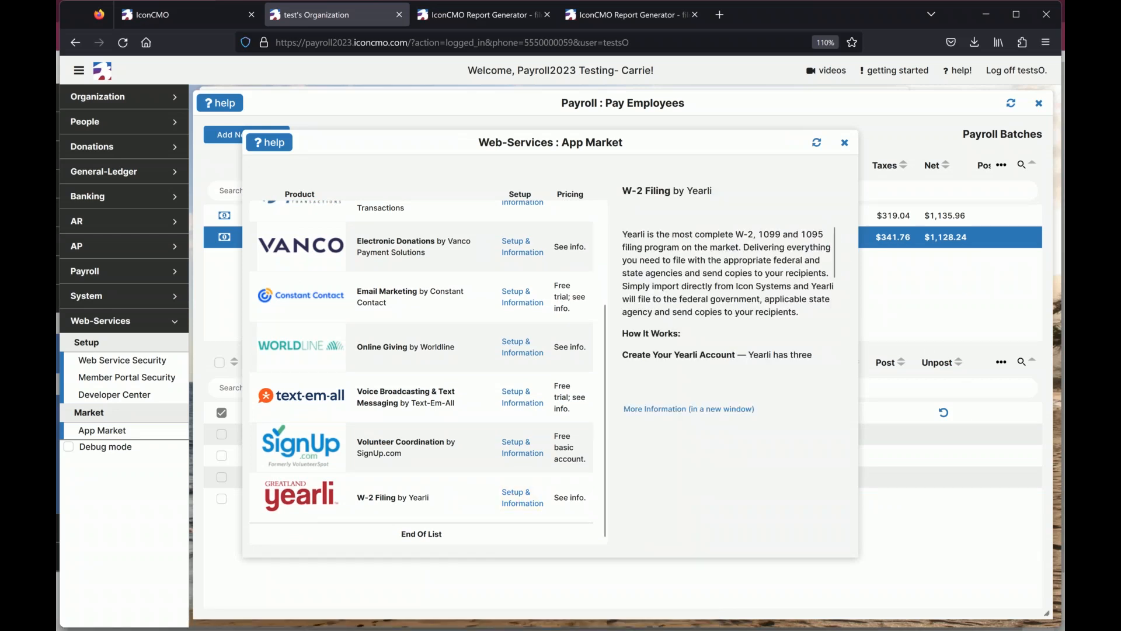
{"action": "scroll", "coordinate": [842, 276], "scroll_direction": "down", "scroll_amount": 1}
{"action": "scroll", "coordinate": [842, 276], "scroll_direction": "down", "scroll_amount": 3}
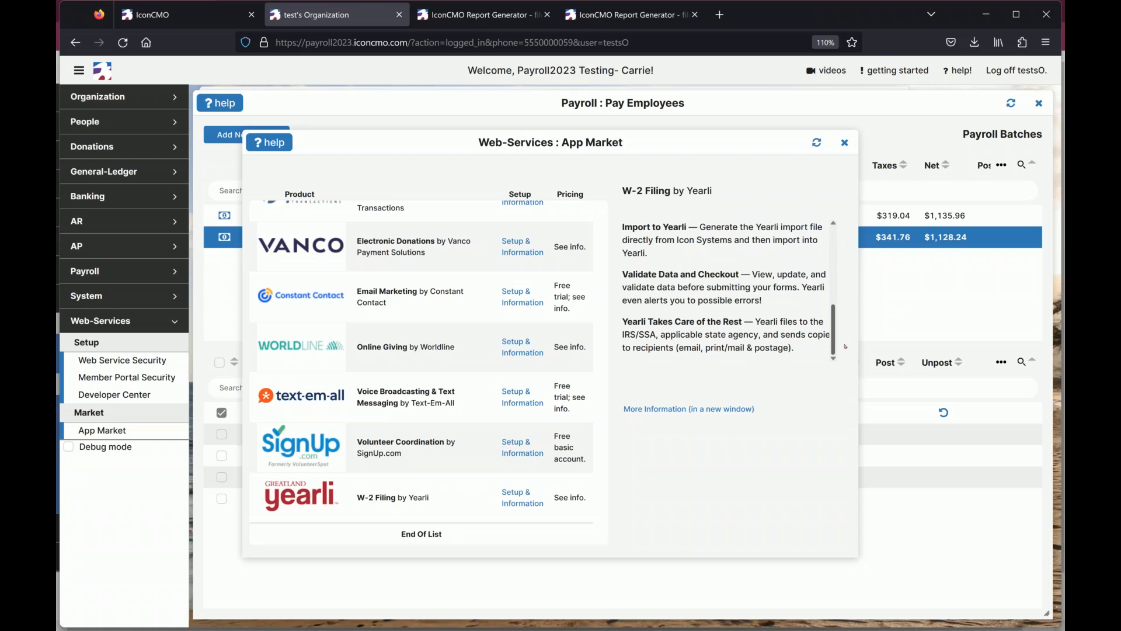
- Examine Yearli's integration page and its Plans and Pricing subscription options online, and return to IconCMO, closing the App Market
{"action": "left_click", "coordinate": [689, 408]}
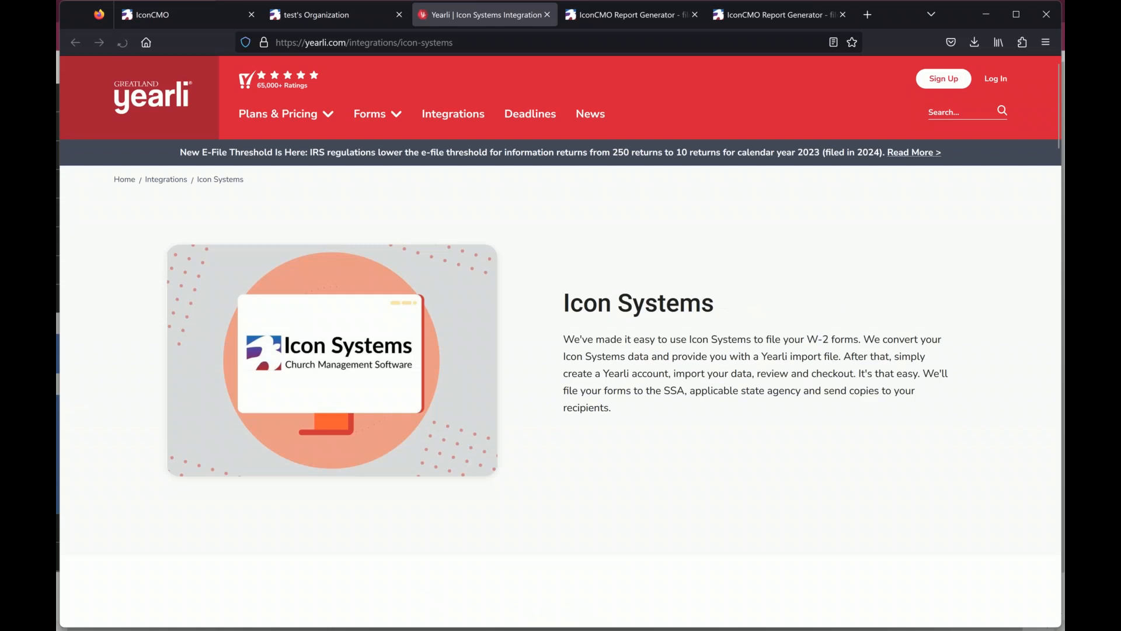
{"action": "scroll", "coordinate": [375, 173], "scroll_direction": "down", "scroll_amount": 5}
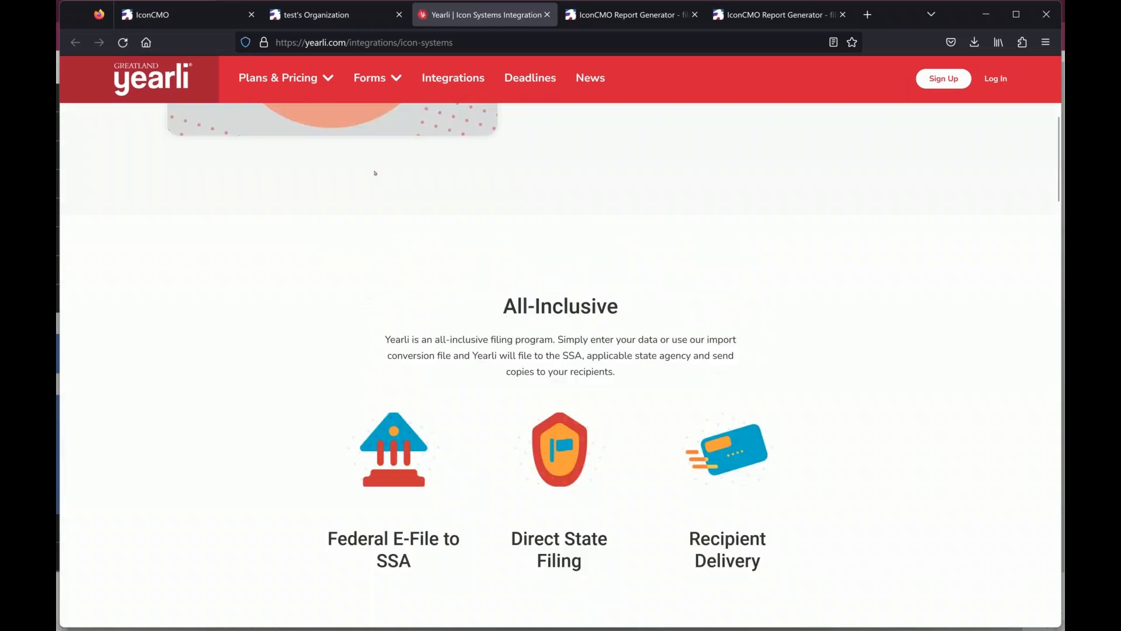
{"action": "mouse_move", "coordinate": [274, 79]}
{"action": "left_click", "coordinate": [264, 124]}
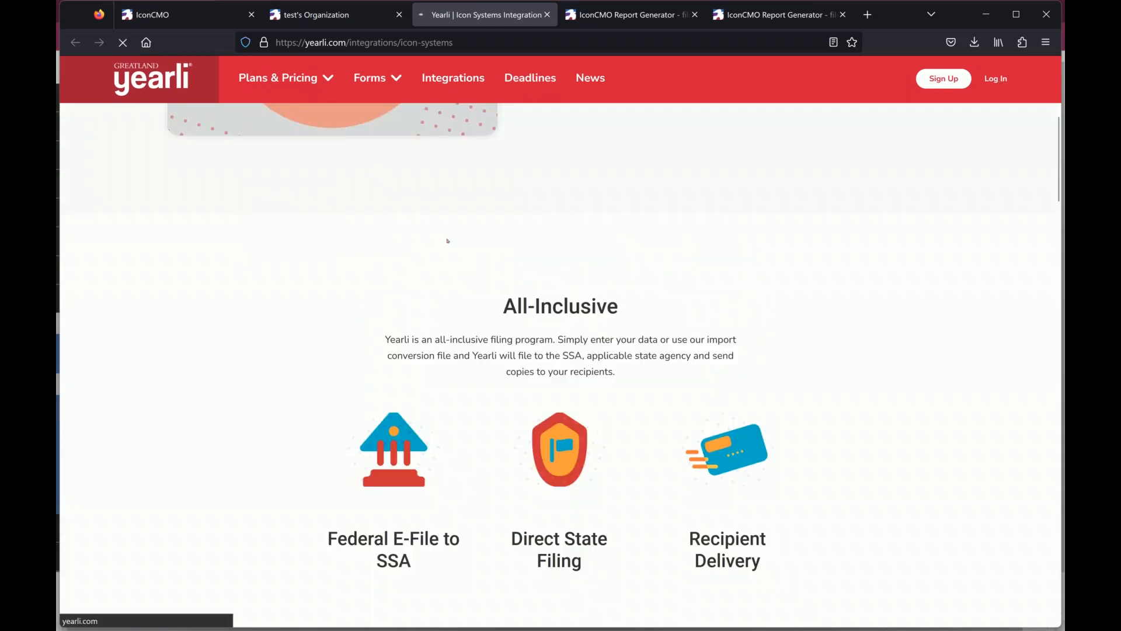
{"action": "scroll", "coordinate": [708, 415], "scroll_direction": "down", "scroll_amount": 5}
{"action": "scroll", "coordinate": [280, 81], "scroll_direction": "up", "scroll_amount": 5}
{"action": "left_click", "coordinate": [277, 78]}
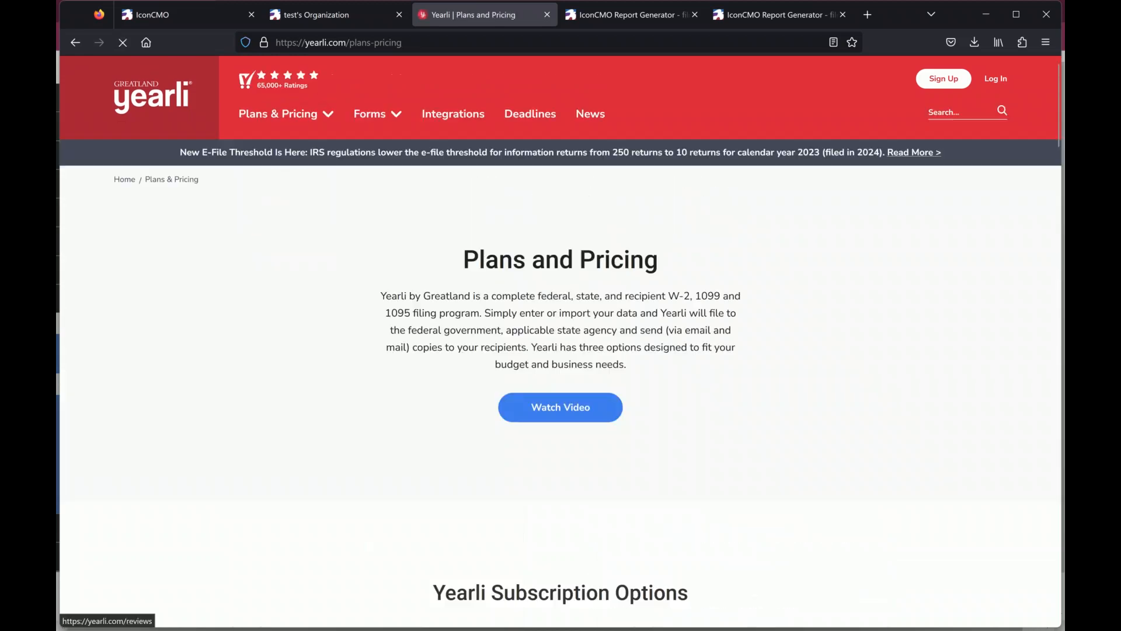
{"action": "scroll", "coordinate": [417, 348], "scroll_direction": "down", "scroll_amount": 6}
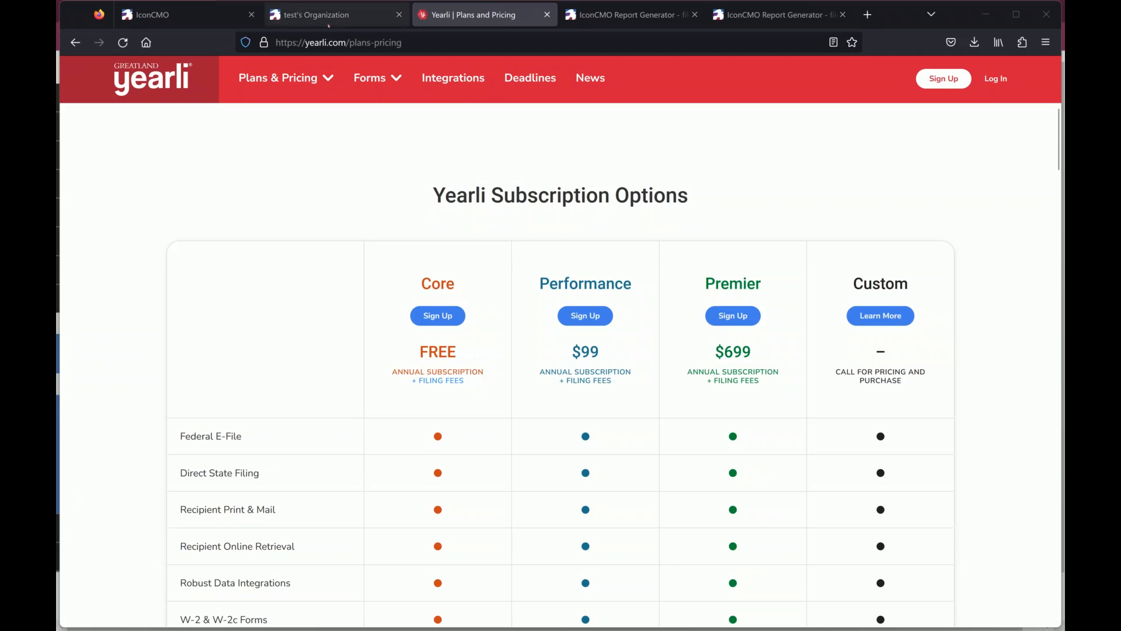
{"action": "left_click", "coordinate": [297, 15]}
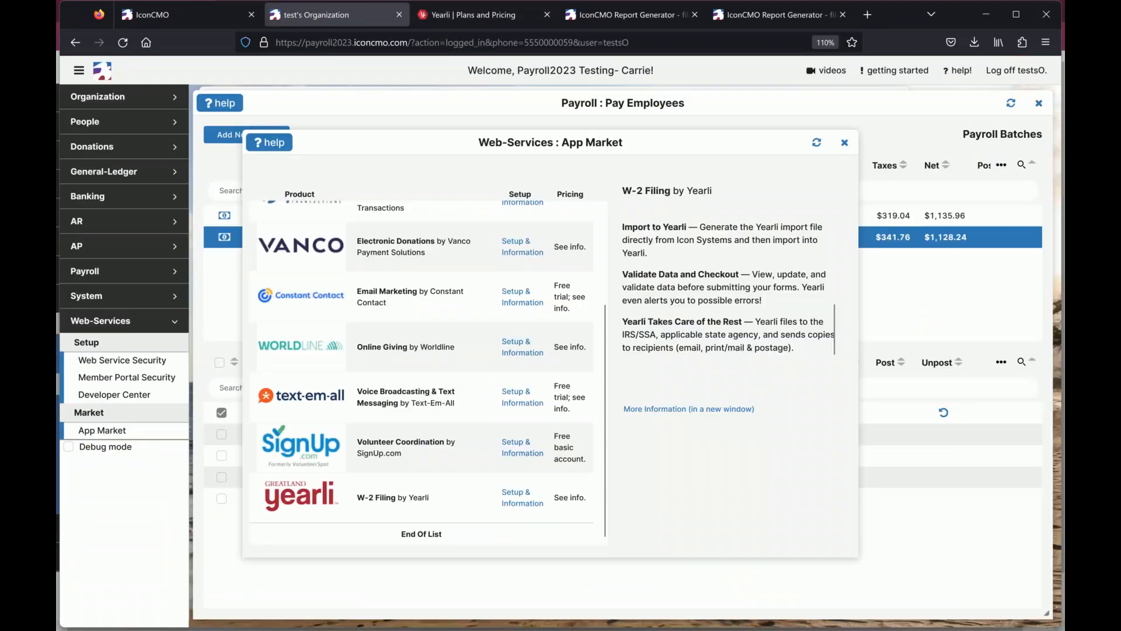
{"action": "left_click", "coordinate": [844, 143]}
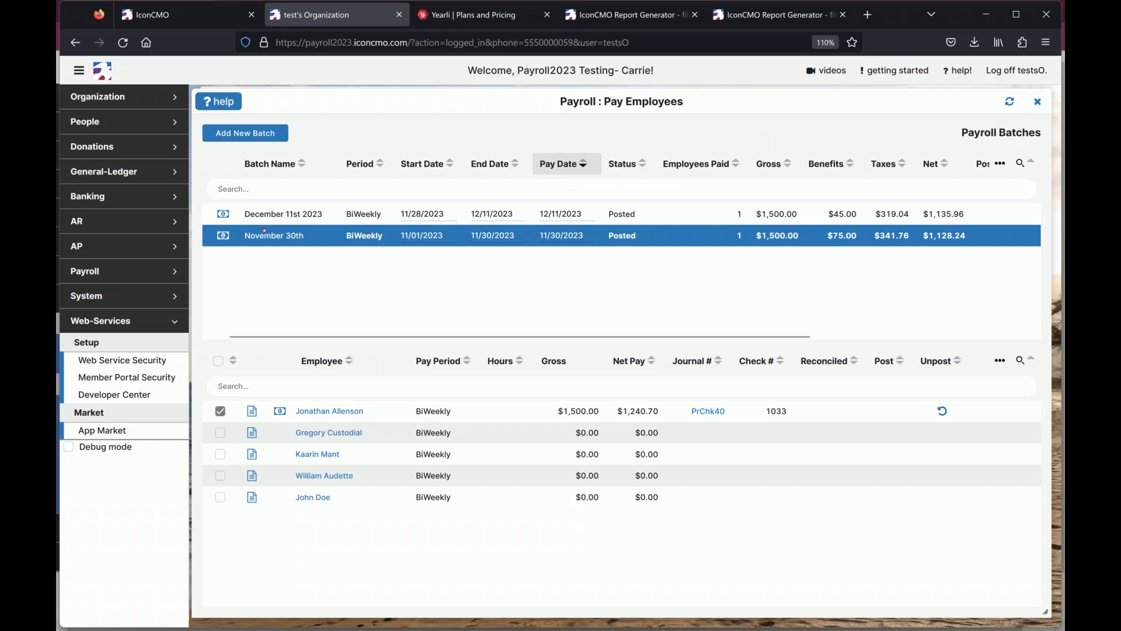
- Unpost the entire November 30th payroll batch by deleting its checks rather than voiding them
{"action": "left_click", "coordinate": [152, 325]}
{"action": "left_click", "coordinate": [135, 271]}
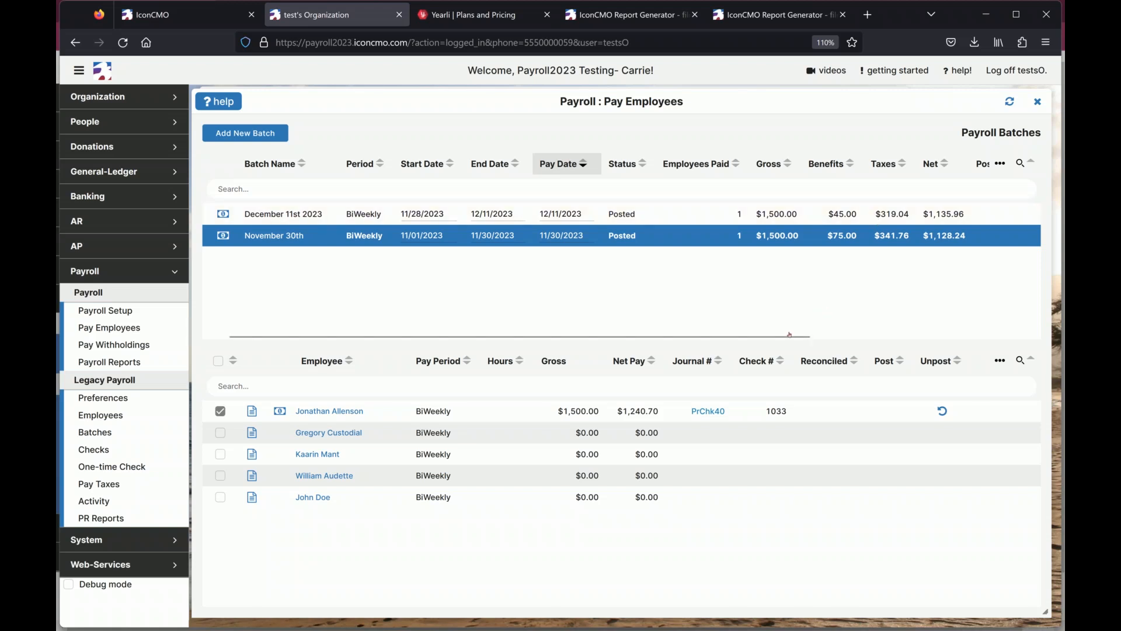
{"action": "left_click_drag", "start_coordinate": [790, 334], "coordinate": [1007, 335]}
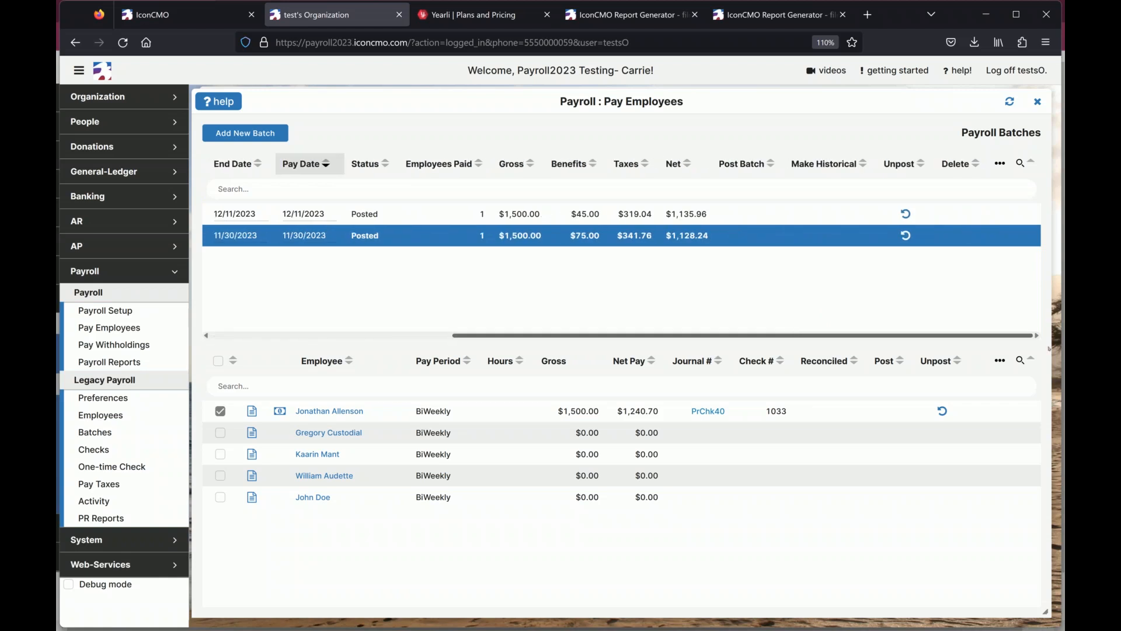
{"action": "left_click", "coordinate": [907, 236]}
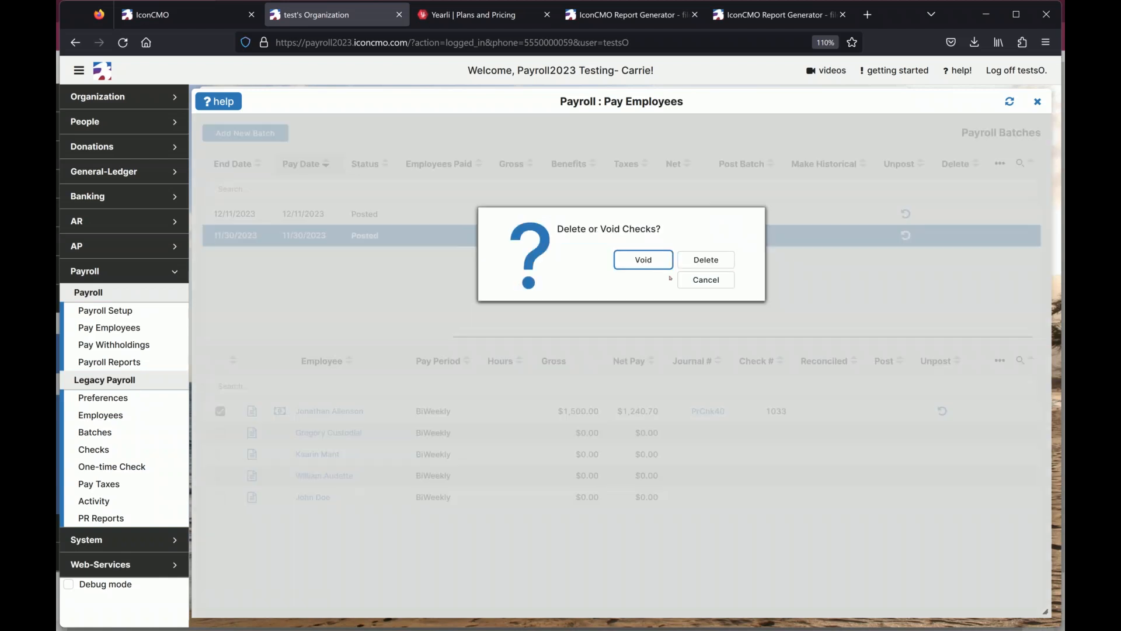
{"action": "left_click", "coordinate": [706, 259]}
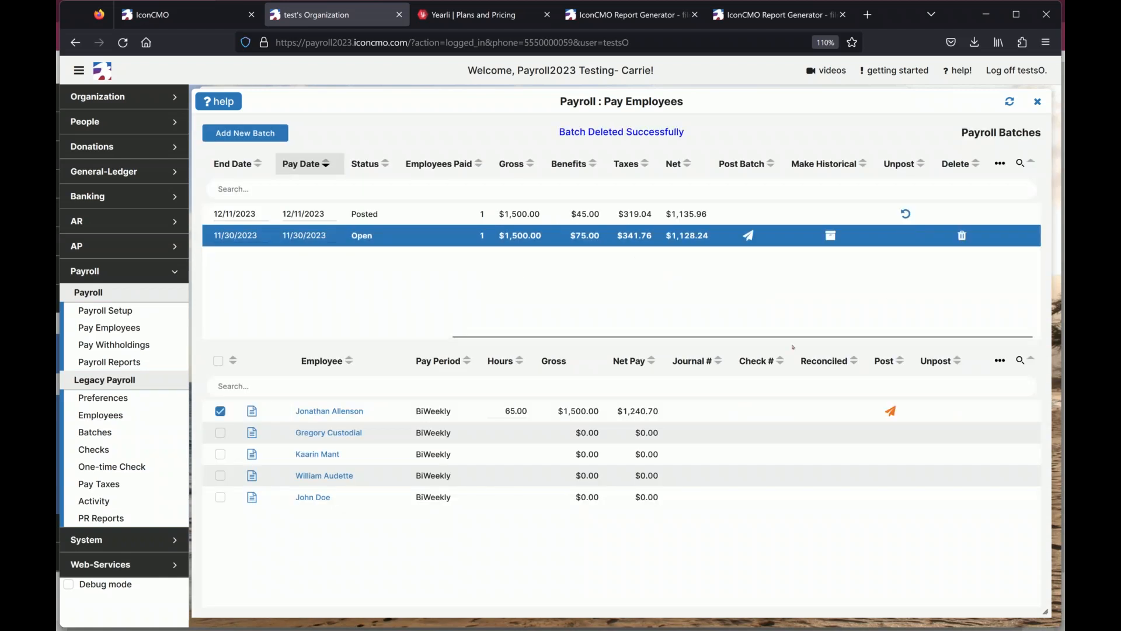
{"action": "left_click_drag", "start_coordinate": [792, 337], "coordinate": [550, 337]}
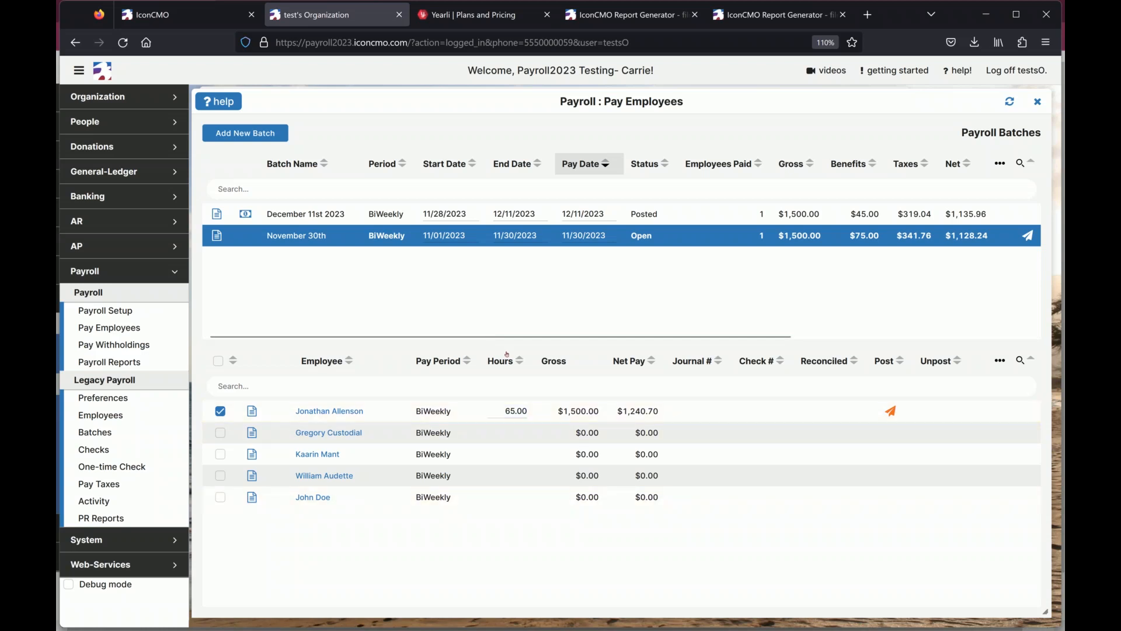
- Make the November 30th payroll batch historical and review its status and remaining batch options
{"action": "double_click", "coordinate": [307, 237]}
{"action": "left_click_drag", "start_coordinate": [778, 335], "coordinate": [956, 337]}
{"action": "left_click", "coordinate": [904, 236]}
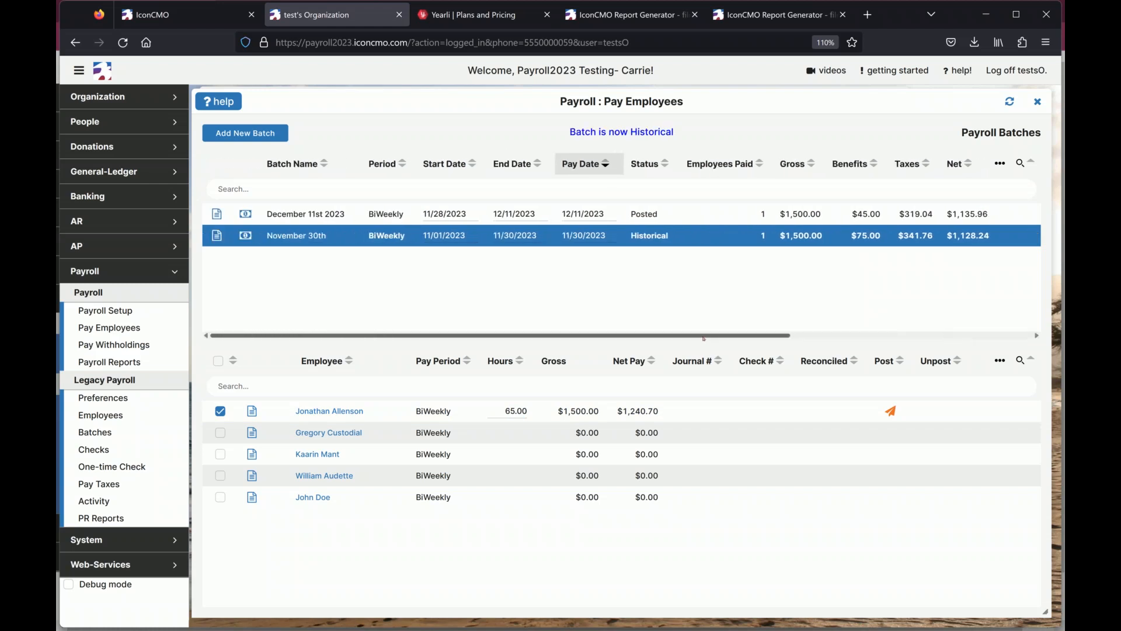
{"action": "left_click_drag", "start_coordinate": [804, 340], "coordinate": [977, 338]}
{"action": "left_click_drag", "start_coordinate": [884, 335], "coordinate": [671, 326]}
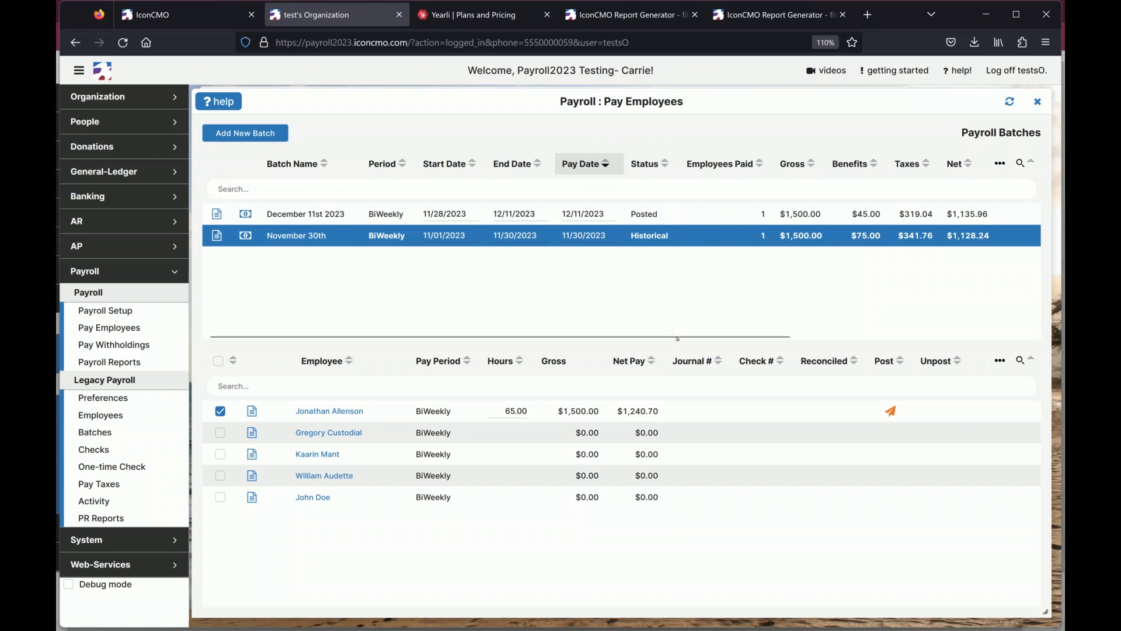
{"action": "left_click_drag", "start_coordinate": [677, 339], "coordinate": [967, 344]}
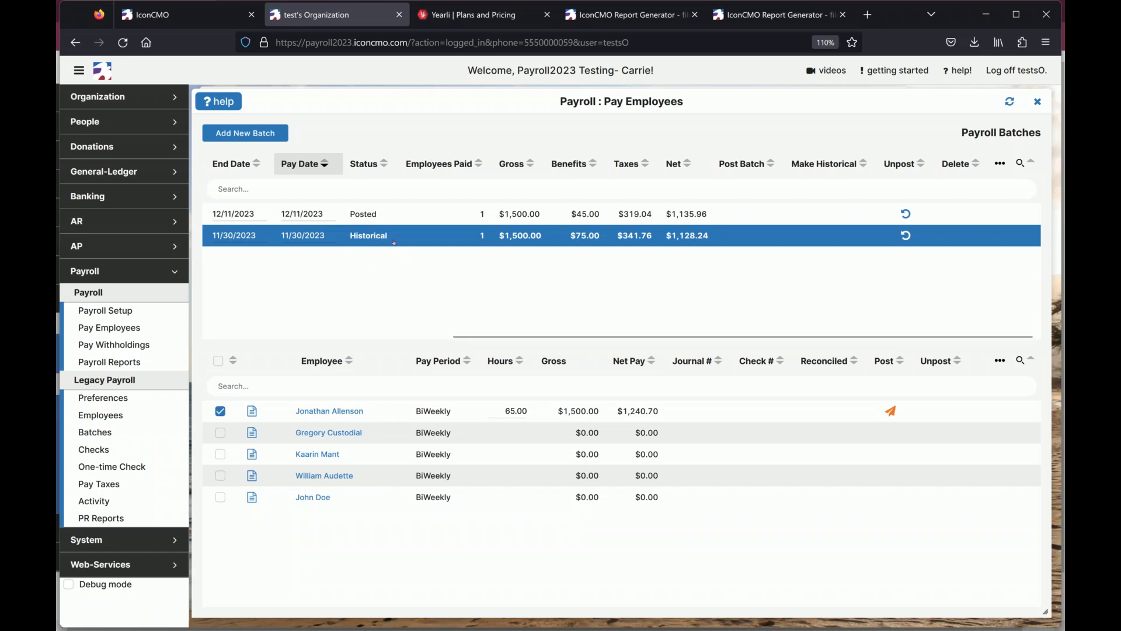
{"action": "left_click_drag", "start_coordinate": [382, 237], "coordinate": [347, 240]}
{"action": "left_click", "coordinate": [342, 282]}
{"action": "left_click_drag", "start_coordinate": [483, 335], "coordinate": [134, 332]}
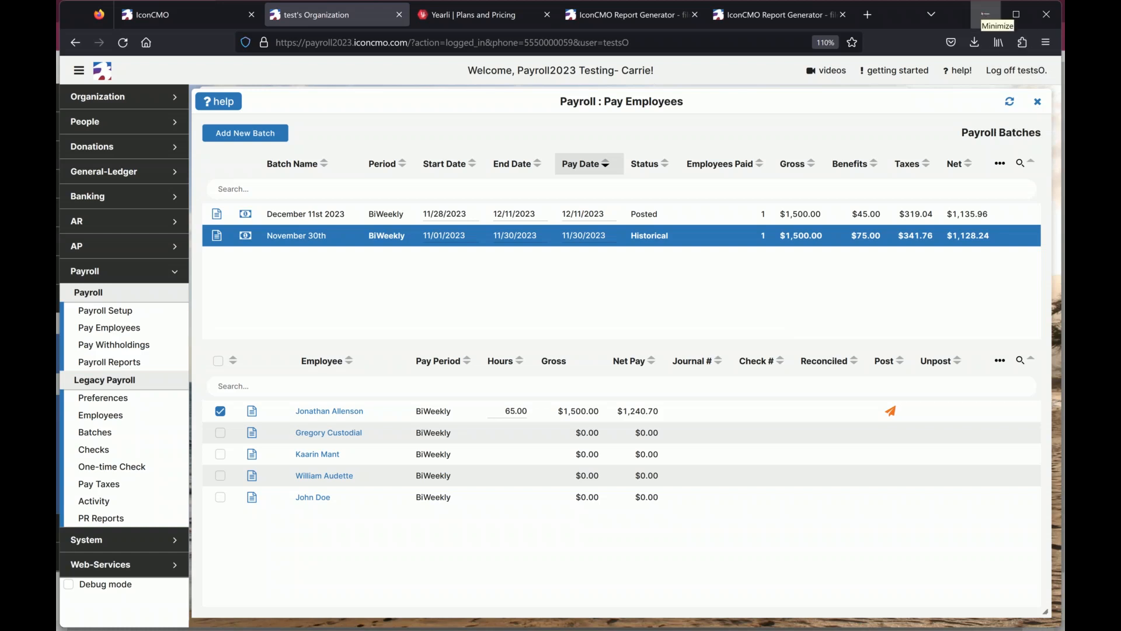
- Minimize the payroll testing window to switch to the Demo Database and show its Organization Home page
{"action": "left_click", "coordinate": [986, 14]}
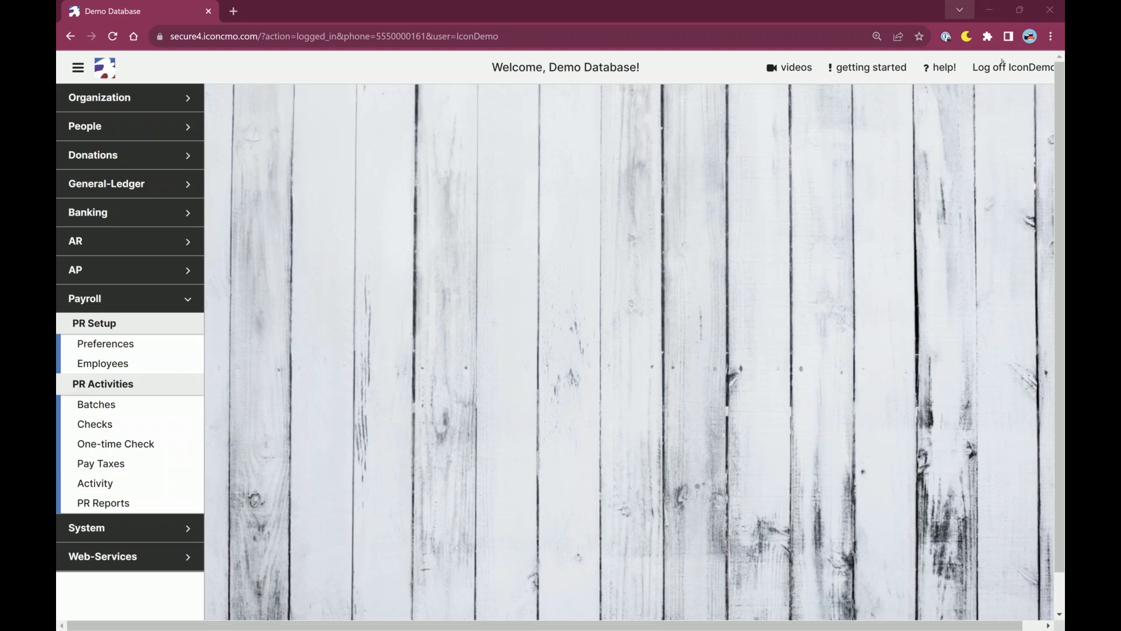
{"action": "left_click", "coordinate": [126, 104]}
{"action": "left_click", "coordinate": [91, 143]}
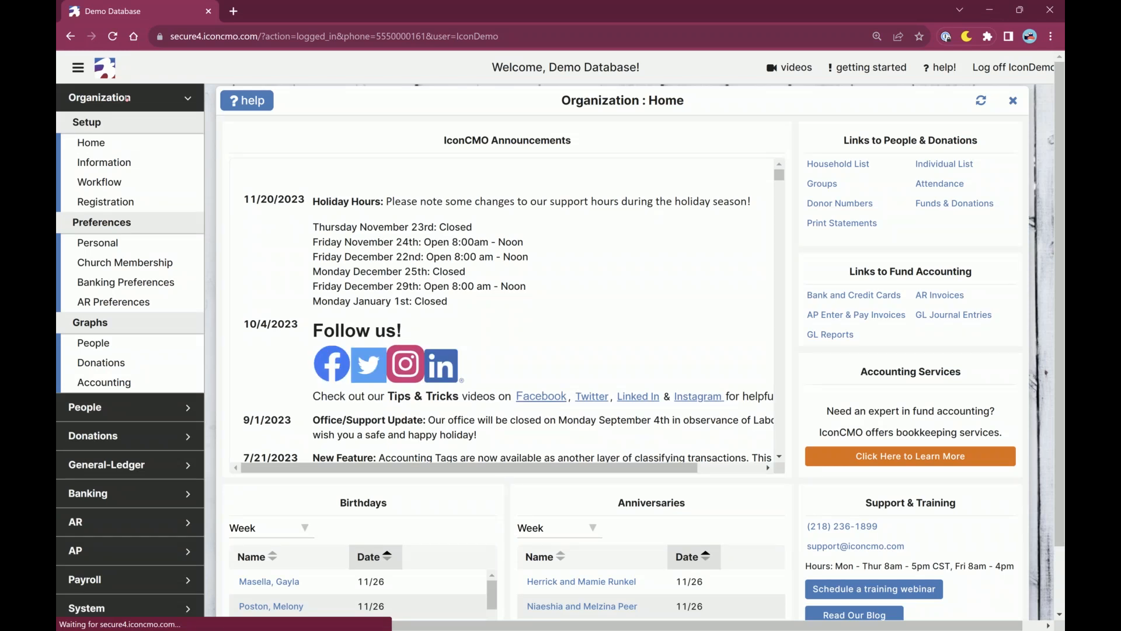
{"action": "left_click", "coordinate": [126, 98]}
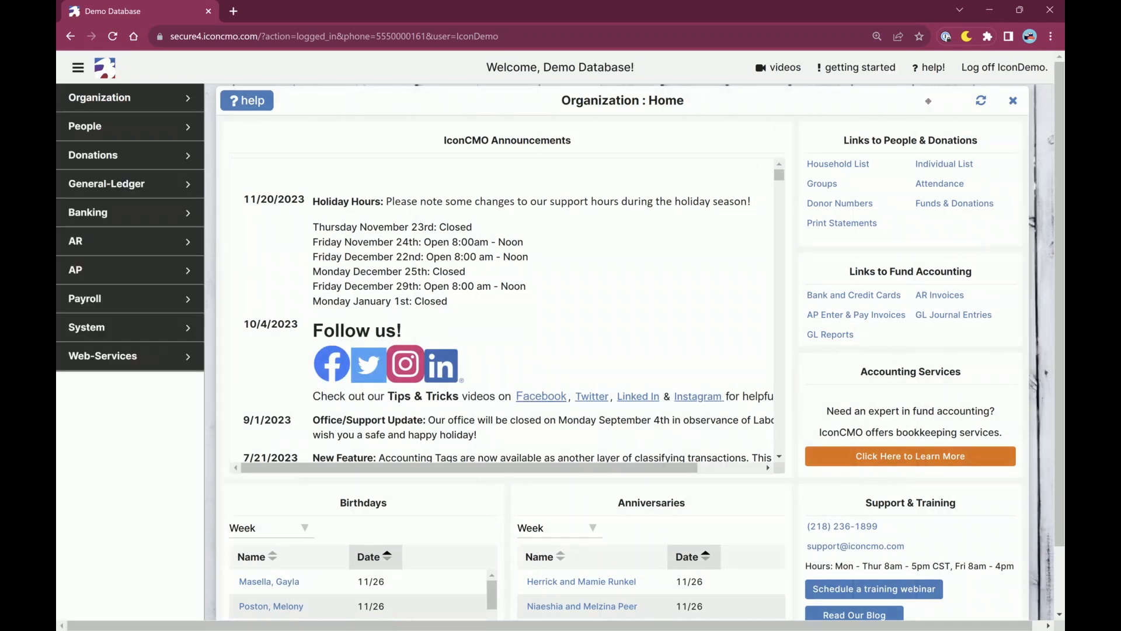
- Examine the Support & Training contact details, support hours and training webinar option, plus the 11/20/2023 Holiday Hours announcement
{"action": "scroll", "coordinate": [958, 429], "scroll_direction": "down", "scroll_amount": 1}
{"action": "left_click_drag", "start_coordinate": [960, 428], "coordinate": [865, 428]}
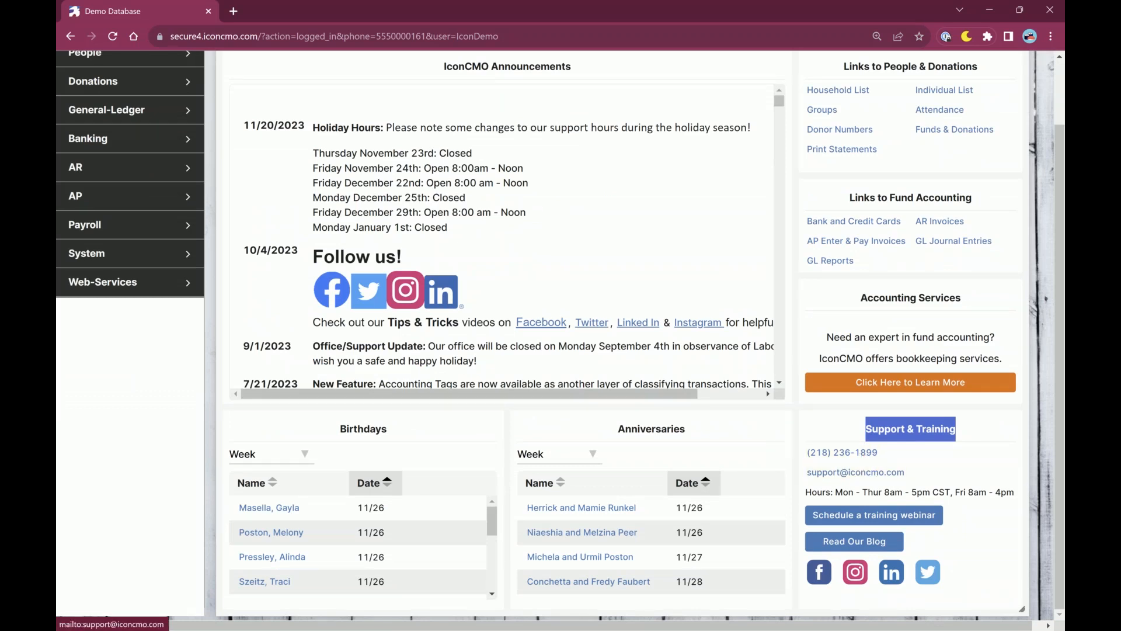
{"action": "left_click_drag", "start_coordinate": [806, 492], "coordinate": [1016, 492]}
{"action": "scroll", "coordinate": [701, 362], "scroll_direction": "up", "scroll_amount": 1}
{"action": "left_click_drag", "start_coordinate": [465, 298], "coordinate": [306, 197]}
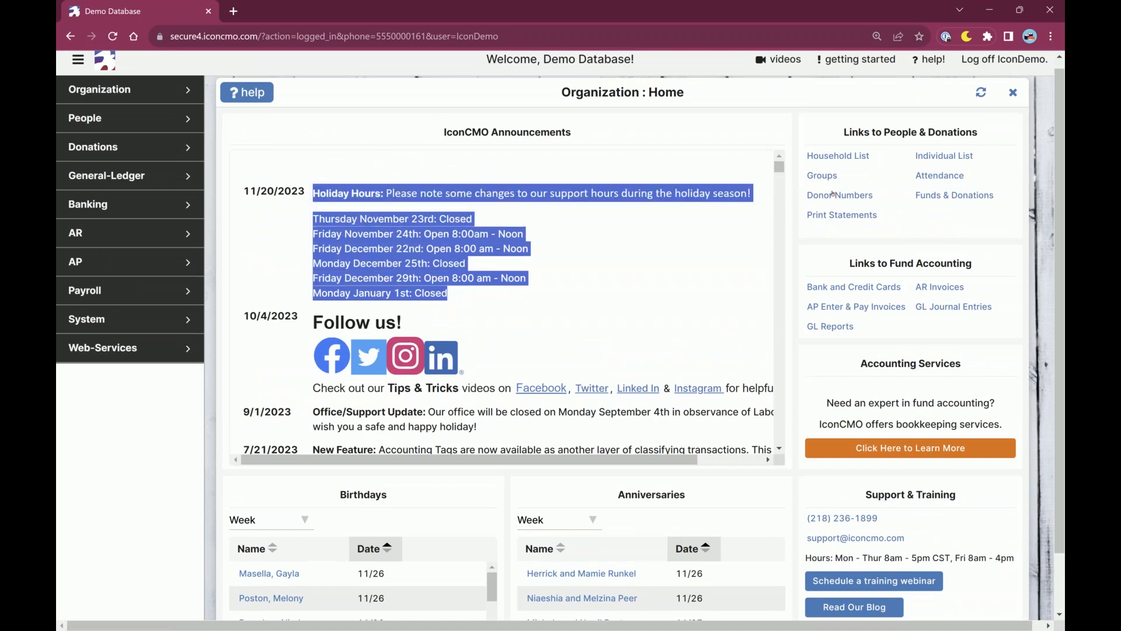
{"action": "scroll", "coordinate": [658, 251], "scroll_direction": "down", "scroll_amount": 1}
{"action": "left_click", "coordinate": [978, 539]}
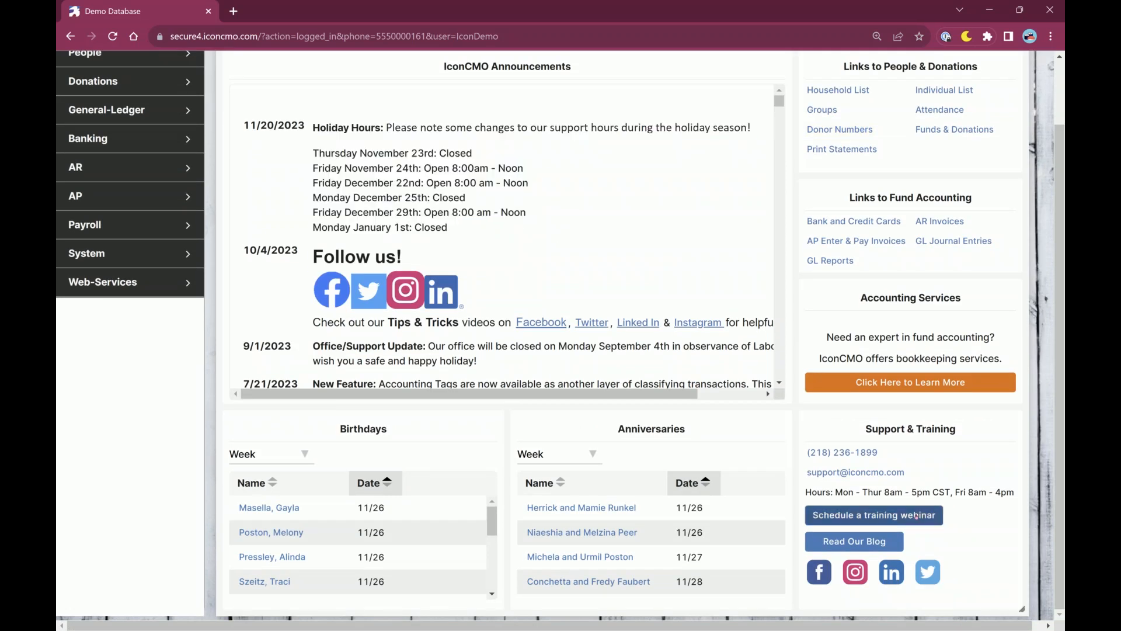